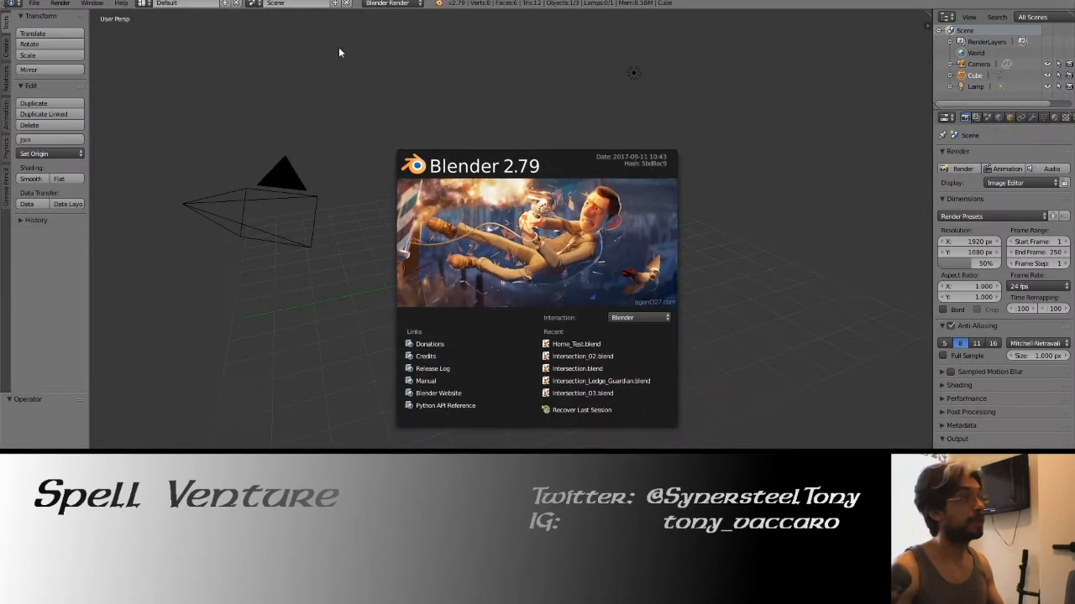
Dismiss the splash screen and open the recent file Home_Test.blend.
{"action": "left_click", "coordinate": [371, 182]}
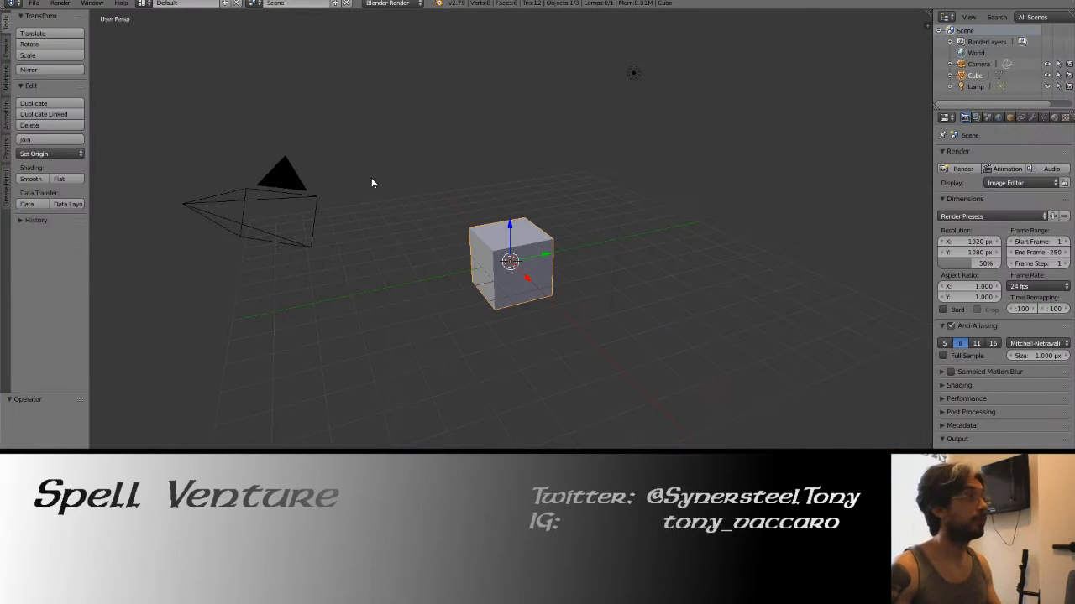
{"action": "left_click", "coordinate": [33, 3]}
{"action": "mouse_move", "coordinate": [63, 39]}
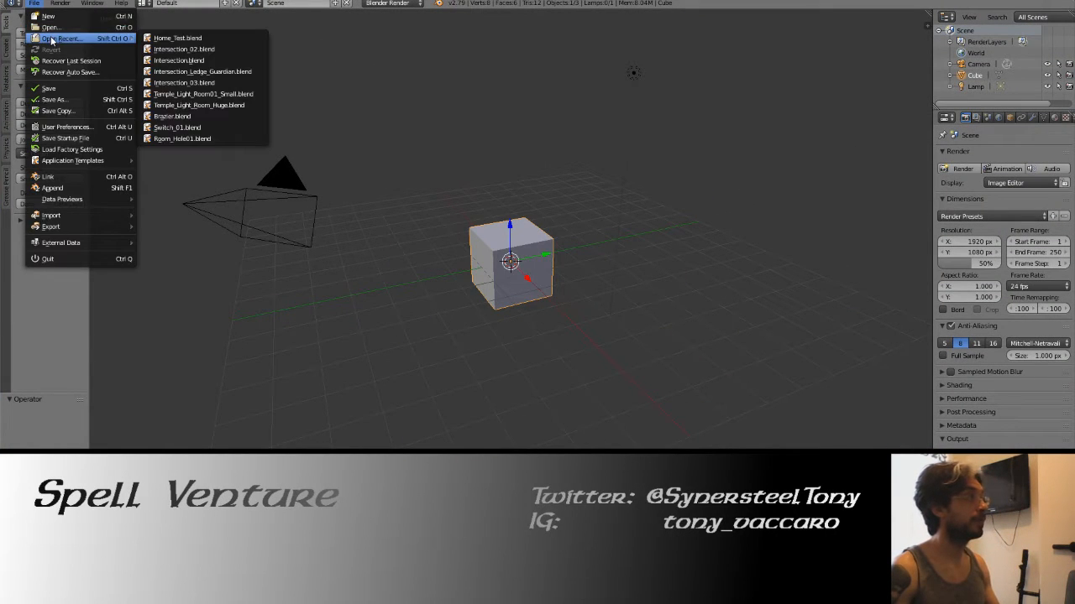
{"action": "left_click", "coordinate": [160, 39]}
Select all the furniture and tabletop objects, move them to layer 1 and display that layer.
{"action": "middle_click_drag", "start_coordinate": [405, 208], "coordinate": [293, 210]}
{"action": "key", "text": "a"}
{"action": "key", "text": "m"}
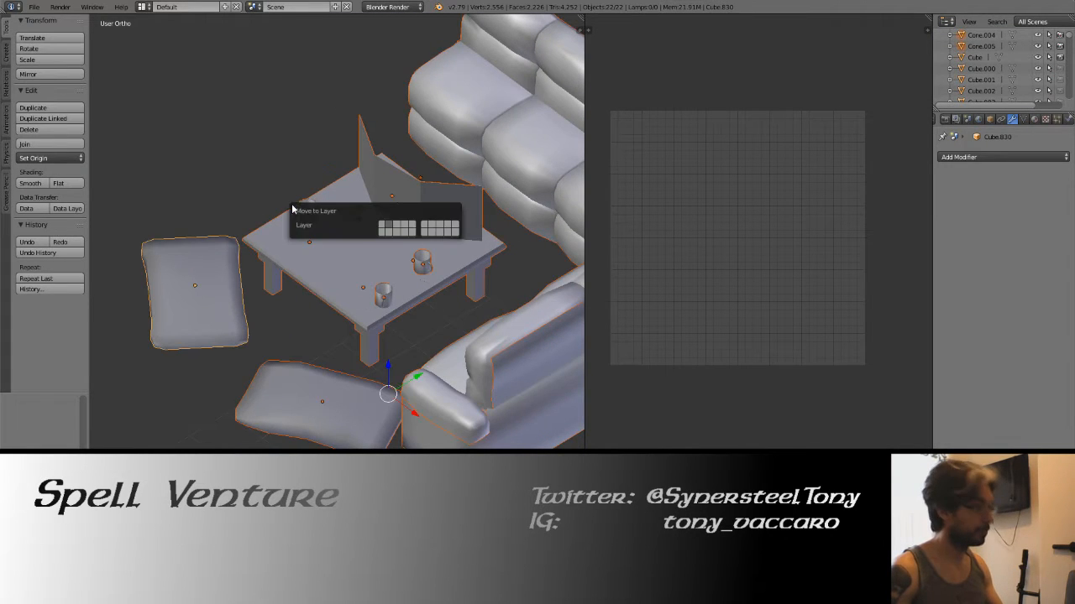
{"action": "key", "text": "1"}
{"action": "key", "text": "1"}
Clear the selection and examine the sofa, coffee table and cushions in perspective, in both solid and wireframe display.
{"action": "middle_click_drag", "start_coordinate": [297, 210], "coordinate": [292, 218]}
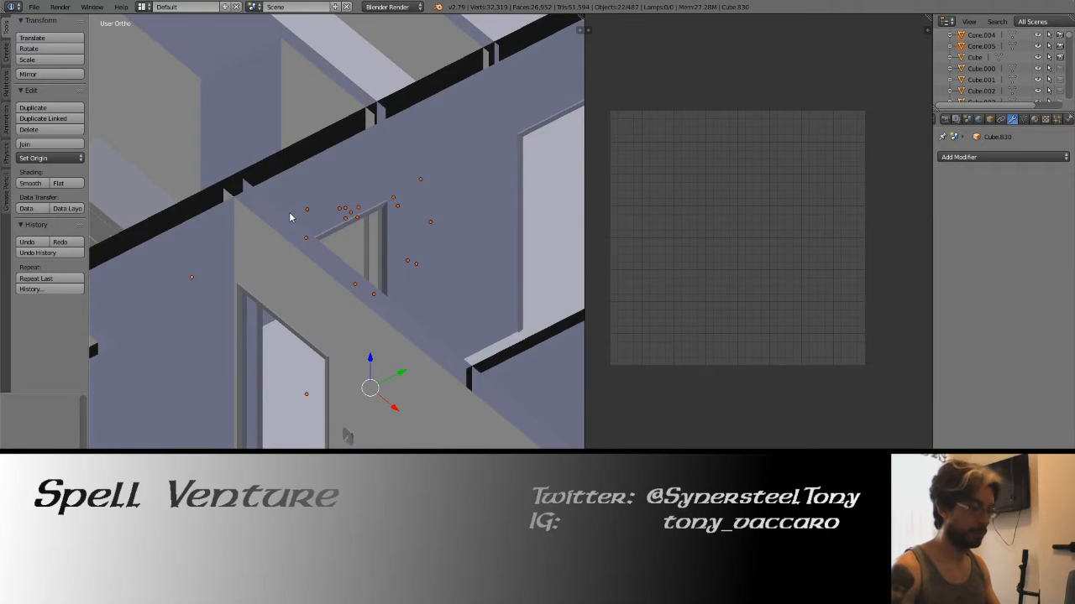
{"action": "key", "text": "KP_5"}
{"action": "scroll", "coordinate": [290, 217], "scroll_direction": "down", "scroll_amount": 4}
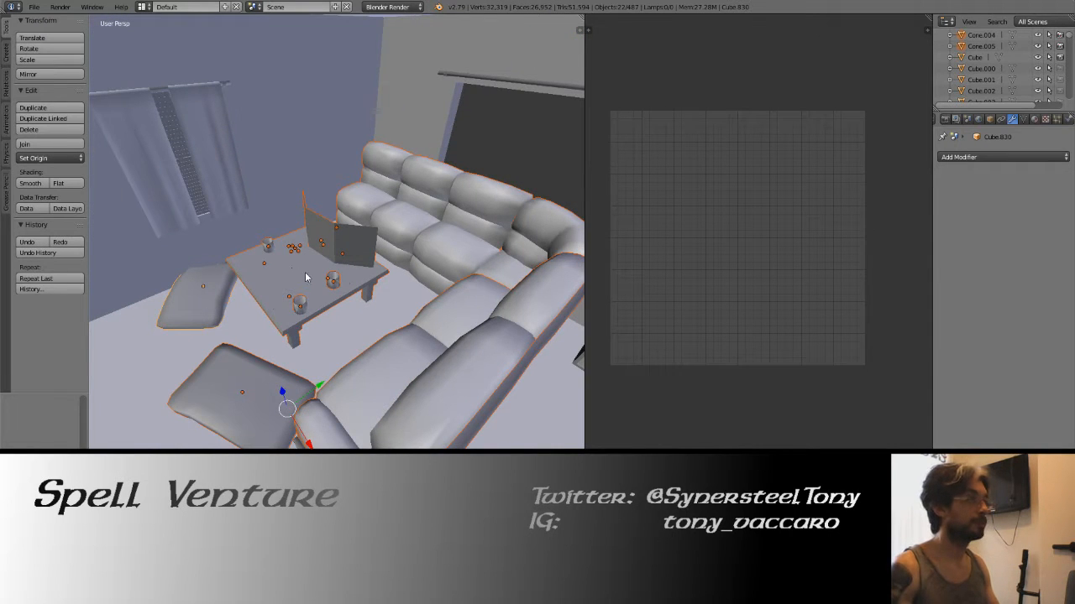
{"action": "mouse_move", "coordinate": [345, 281]}
{"action": "middle_mouse_down"}
{"action": "mouse_move", "coordinate": [292, 275]}
{"action": "mouse_move", "coordinate": [327, 302]}
{"action": "mouse_move", "coordinate": [207, 308]}
{"action": "mouse_move", "coordinate": [298, 317]}
{"action": "mouse_move", "coordinate": [250, 311]}
{"action": "mouse_move", "coordinate": [271, 325]}
{"action": "middle_mouse_up"}
{"action": "key", "text": "a"}
{"action": "scroll", "coordinate": [327, 302], "scroll_direction": "up", "scroll_amount": 3}
{"action": "key", "text": "z"}
{"action": "scroll", "coordinate": [298, 316], "scroll_direction": "down", "scroll_amount": 3}
{"action": "key", "text": "z"}
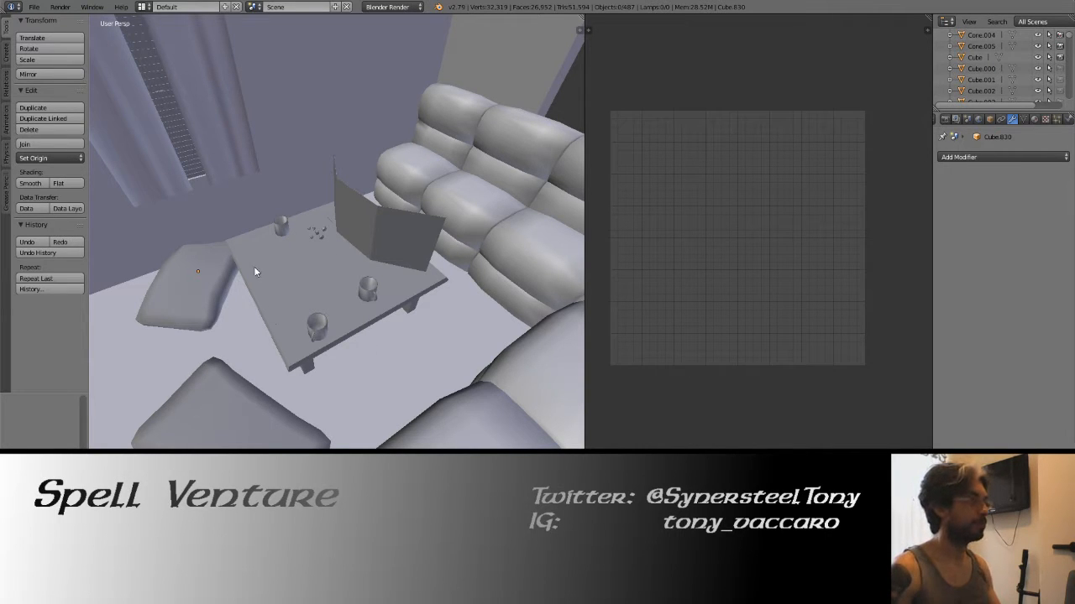
{"action": "middle_click_drag", "start_coordinate": [252, 267], "coordinate": [317, 259]}
{"action": "key", "text": "a"}
{"action": "key", "text": "a"}
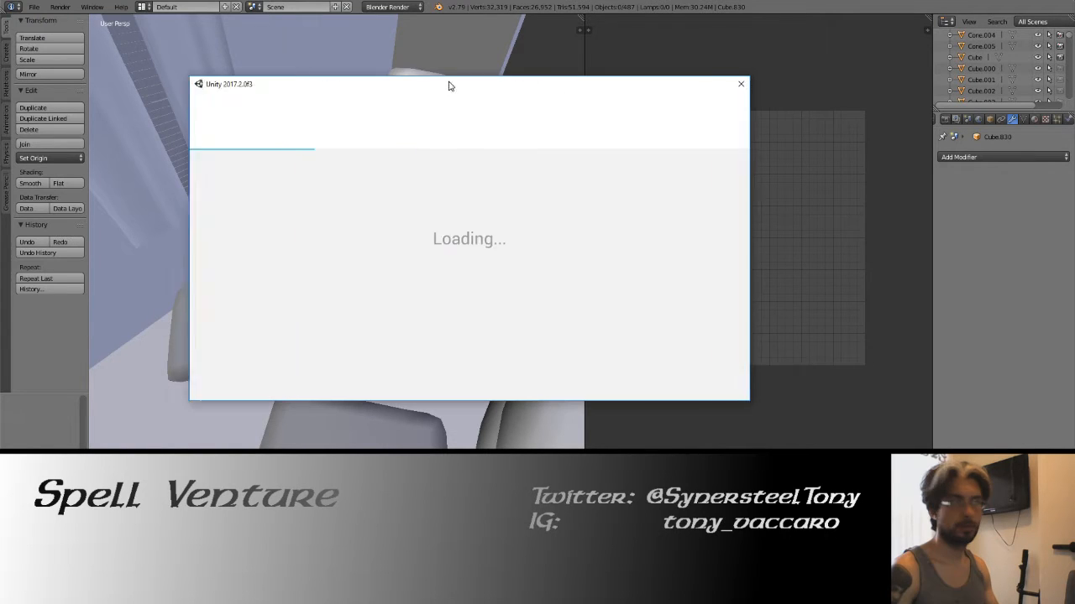
{"action": "left_click", "coordinate": [335, 178]}
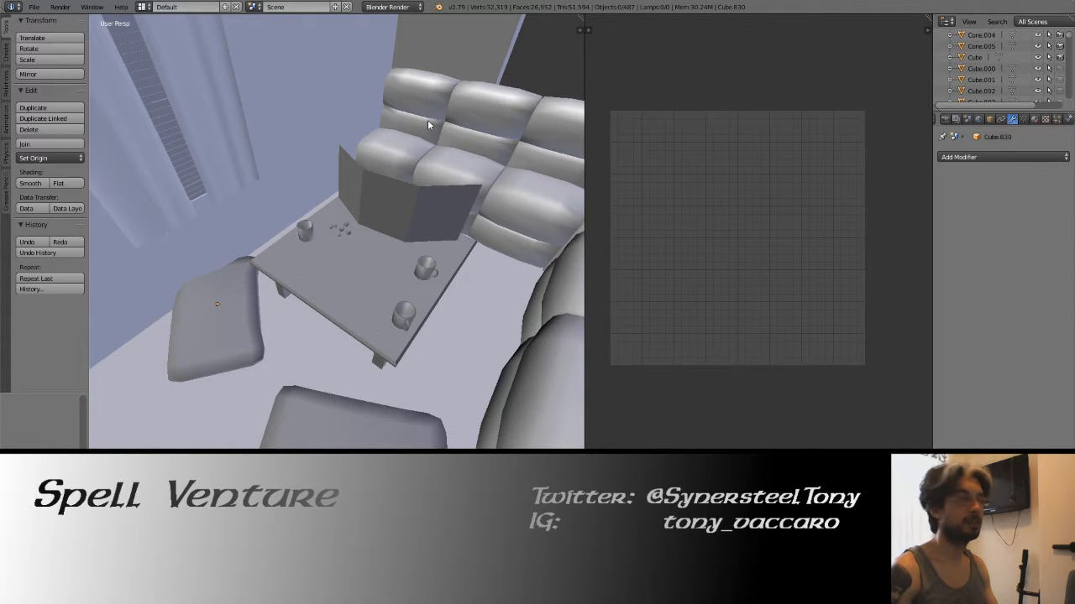
Examine the mugs, dice and folded screen on the coffee table at close range.
{"action": "mouse_move", "coordinate": [292, 221]}
{"action": "middle_mouse_down"}
{"action": "mouse_move", "coordinate": [332, 206]}
{"action": "mouse_move", "coordinate": [367, 228]}
{"action": "mouse_move", "coordinate": [340, 258]}
{"action": "mouse_move", "coordinate": [233, 198]}
{"action": "mouse_move", "coordinate": [384, 208]}
{"action": "mouse_move", "coordinate": [416, 226]}
{"action": "mouse_move", "coordinate": [356, 227]}
{"action": "mouse_move", "coordinate": [384, 208]}
{"action": "mouse_move", "coordinate": [341, 251]}
{"action": "middle_mouse_up"}
{"action": "key", "text": "z"}
{"action": "key", "text": "z"}
{"action": "scroll", "coordinate": [341, 257], "scroll_direction": "up", "scroll_amount": 4}
{"action": "scroll", "coordinate": [232, 198], "scroll_direction": "down", "scroll_amount": 3}
{"action": "scroll", "coordinate": [233, 198], "scroll_direction": "down", "scroll_amount": 3}
{"action": "scroll", "coordinate": [412, 230], "scroll_direction": "down", "scroll_amount": 3}
{"action": "scroll", "coordinate": [411, 230], "scroll_direction": "down", "scroll_amount": 4}
{"action": "scroll", "coordinate": [385, 209], "scroll_direction": "up", "scroll_amount": 8}
Select the coffee table, centre the view on it and examine it from several sides.
{"action": "right_click", "coordinate": [355, 265]}
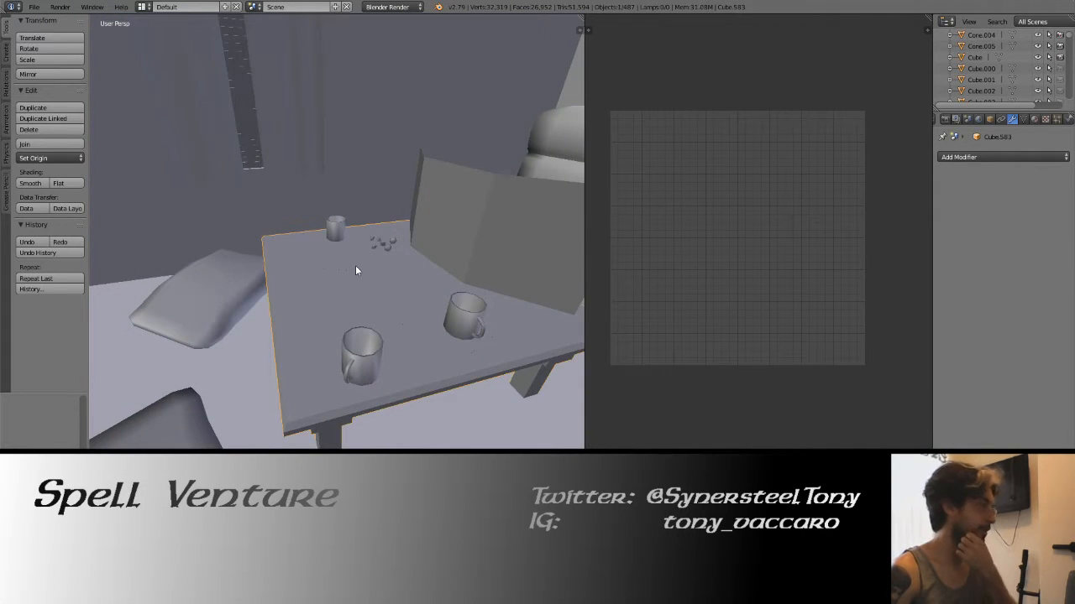
{"action": "key", "text": "KP_Decimal"}
{"action": "scroll", "coordinate": [356, 265], "scroll_direction": "down", "scroll_amount": 8}
{"action": "middle_click_drag", "start_coordinate": [353, 265], "coordinate": [266, 204]}
{"action": "scroll", "coordinate": [277, 210], "scroll_direction": "up", "scroll_amount": 5}
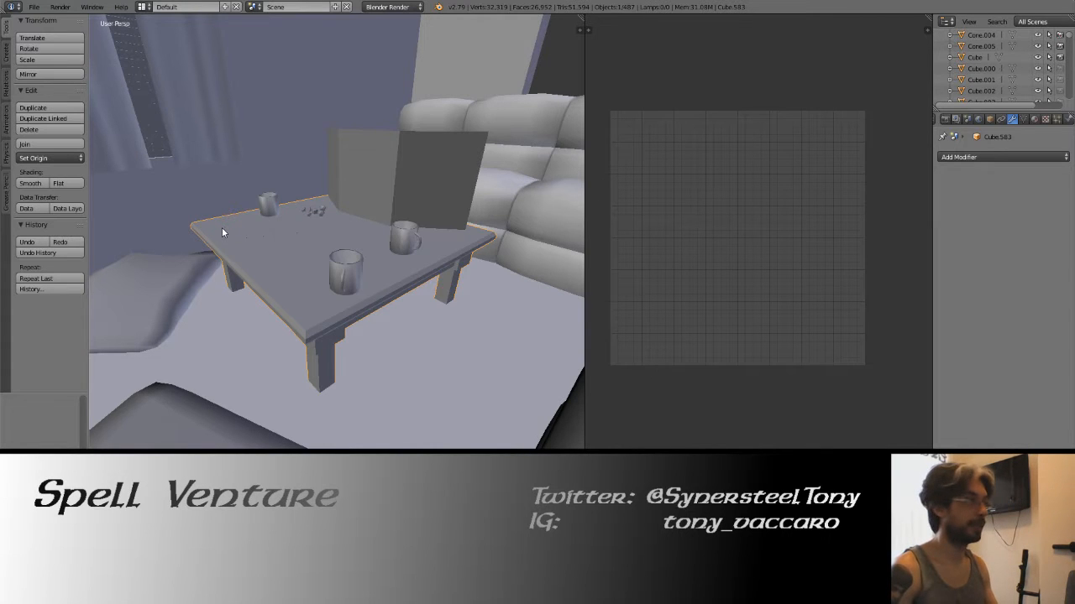
{"action": "middle_click_drag", "start_coordinate": [222, 227], "coordinate": [297, 204]}
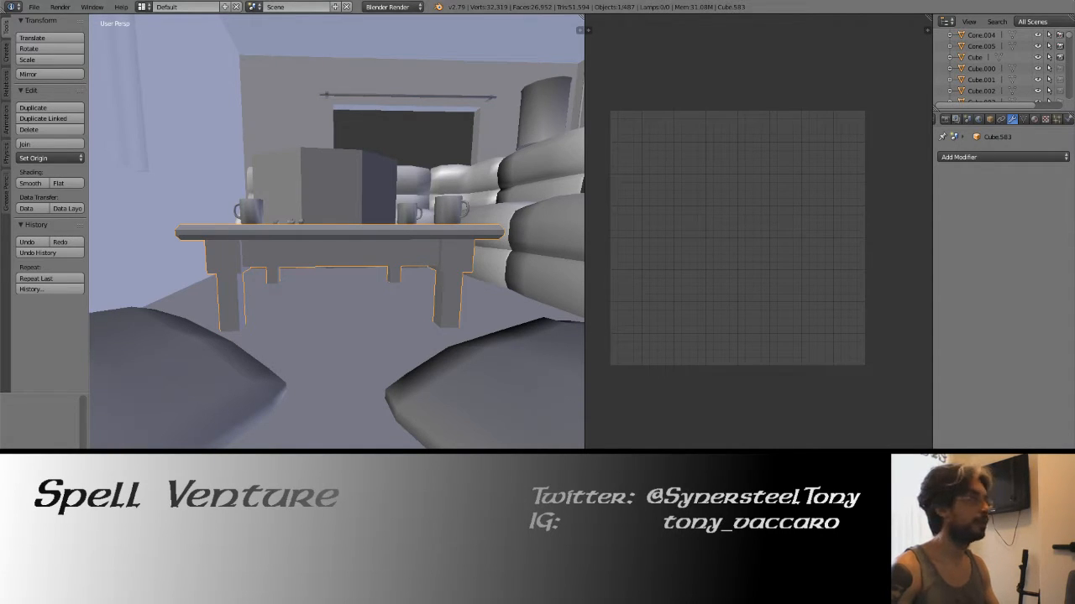
{"action": "middle_click_drag", "start_coordinate": [388, 250], "coordinate": [309, 274]}
{"action": "scroll", "coordinate": [311, 272], "scroll_direction": "down", "scroll_amount": 2}
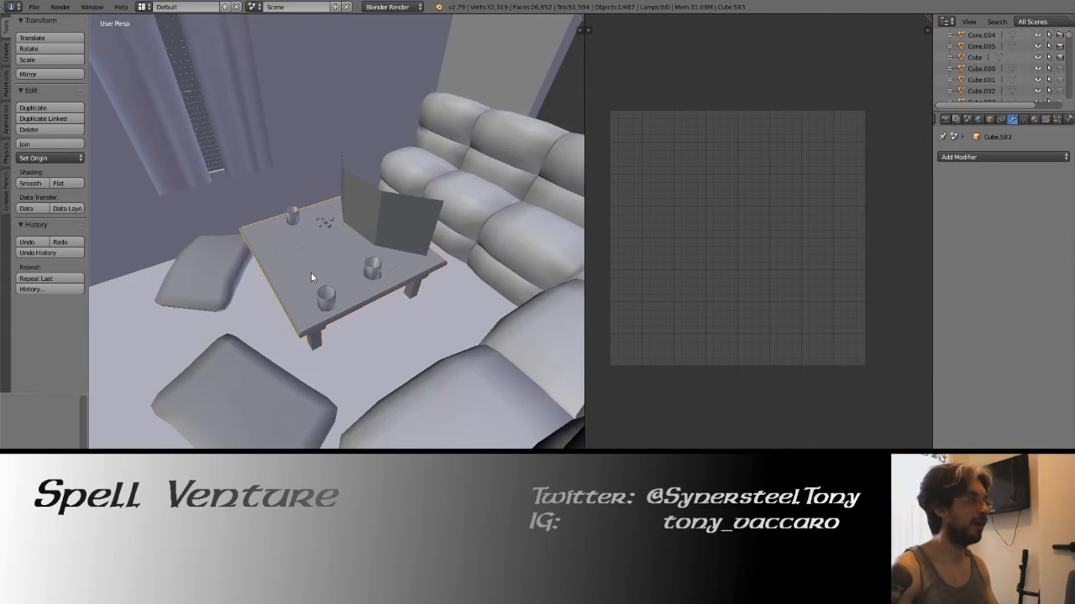
Select a flat paper sheet on the tabletop in wireframe and examine its placement in solid display.
{"action": "key", "text": "z"}
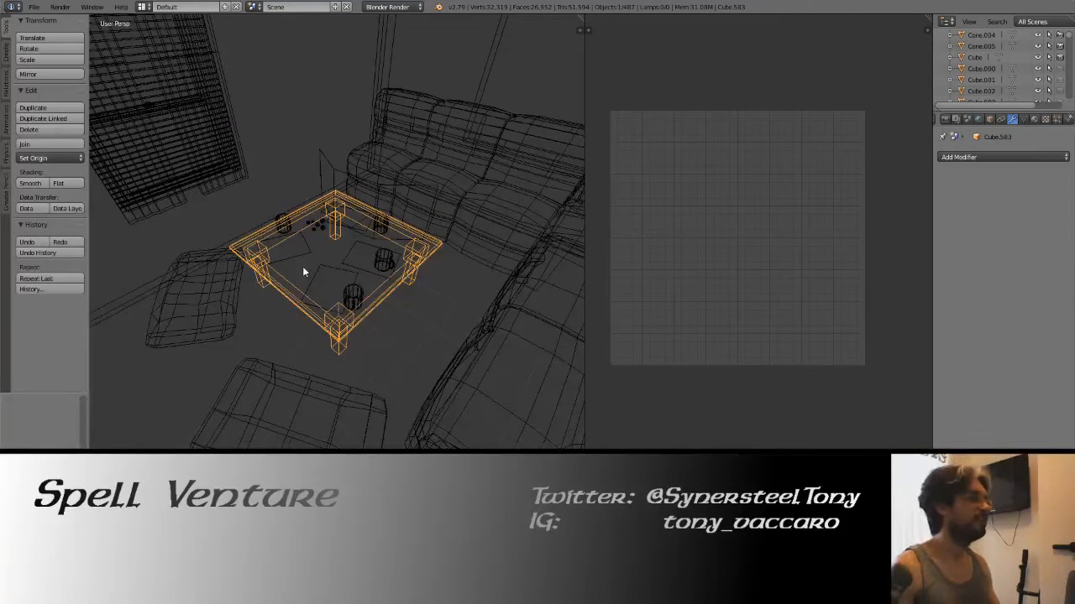
{"action": "key", "text": "z"}
{"action": "key", "text": "z"}
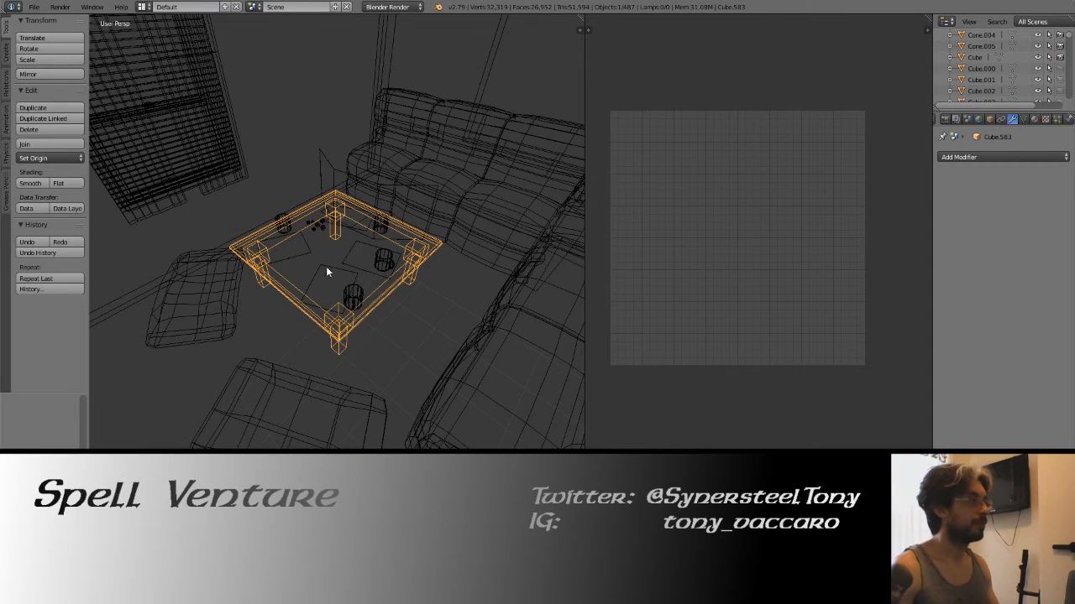
{"action": "right_click", "coordinate": [326, 271]}
{"action": "key", "text": "z"}
{"action": "scroll", "coordinate": [328, 271], "scroll_direction": "up", "scroll_amount": 3}
{"action": "scroll", "coordinate": [340, 271], "scroll_direction": "up", "scroll_amount": 2}
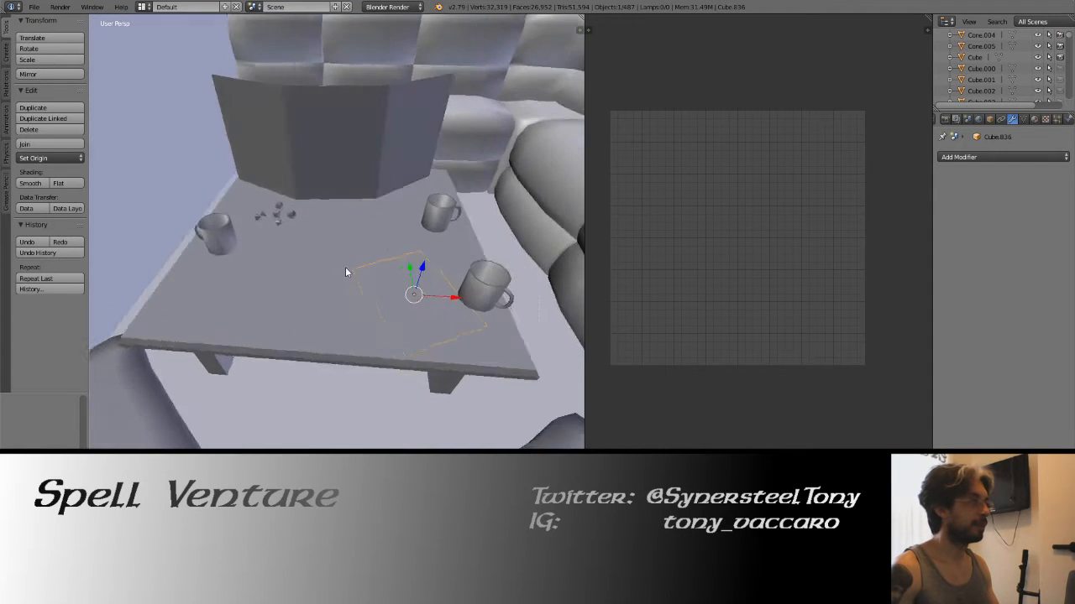
{"action": "middle_click_drag", "start_coordinate": [345, 272], "coordinate": [353, 250]}
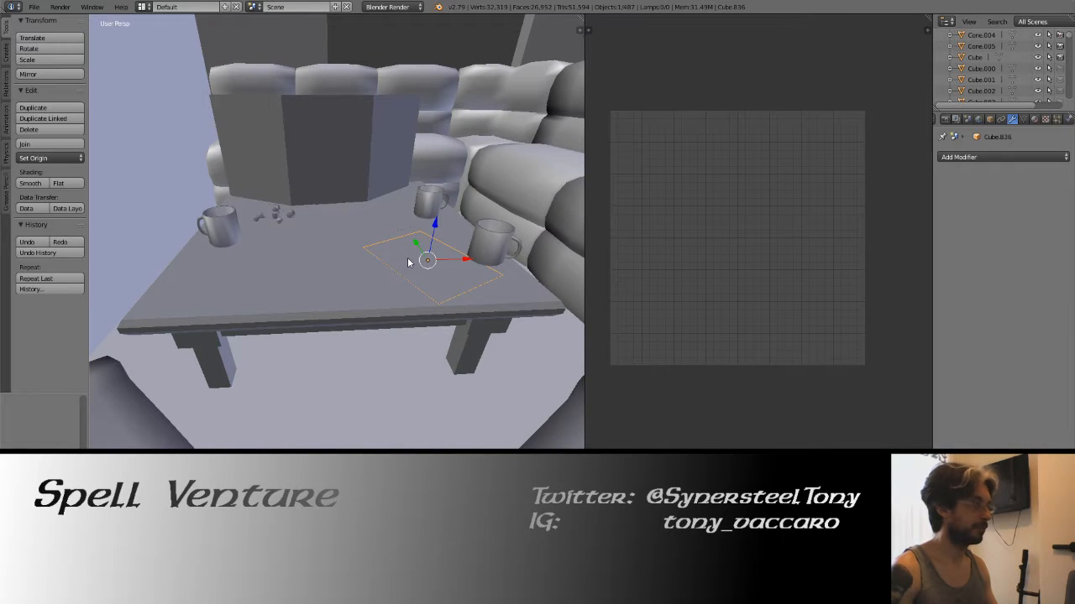
{"action": "middle_click_drag", "start_coordinate": [334, 332], "coordinate": [351, 283]}
Undo the recent selections and the move of the furniture to layer 1.
{"action": "key", "text": "ctrl+z"}
{"action": "key", "text": "ctrl+z"}
{"action": "key", "text": "ctrl+z"}
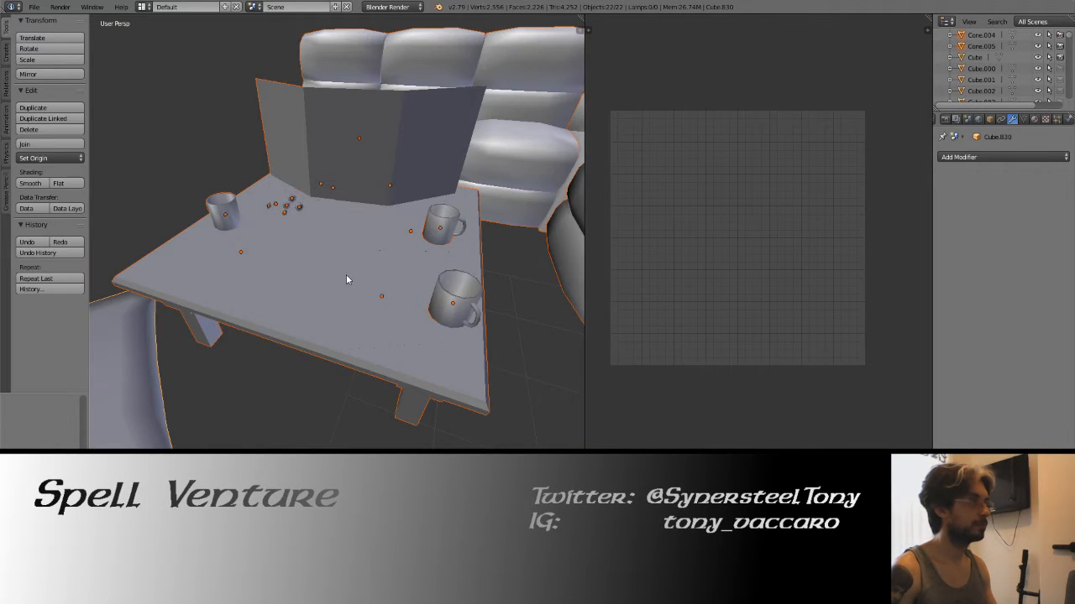
Clear the selection and pick the paper sheet beside the mug on the tabletop.
{"action": "mouse_move", "coordinate": [346, 277]}
{"action": "middle_mouse_down"}
{"action": "mouse_move", "coordinate": [355, 257]}
{"action": "mouse_move", "coordinate": [307, 302]}
{"action": "mouse_move", "coordinate": [221, 247]}
{"action": "mouse_move", "coordinate": [271, 232]}
{"action": "mouse_move", "coordinate": [250, 235]}
{"action": "mouse_move", "coordinate": [264, 271]}
{"action": "mouse_move", "coordinate": [338, 270]}
{"action": "middle_mouse_up"}
{"action": "key", "text": "z"}
{"action": "key", "text": "a"}
{"action": "right_click", "coordinate": [325, 282]}
{"action": "key", "text": "z"}
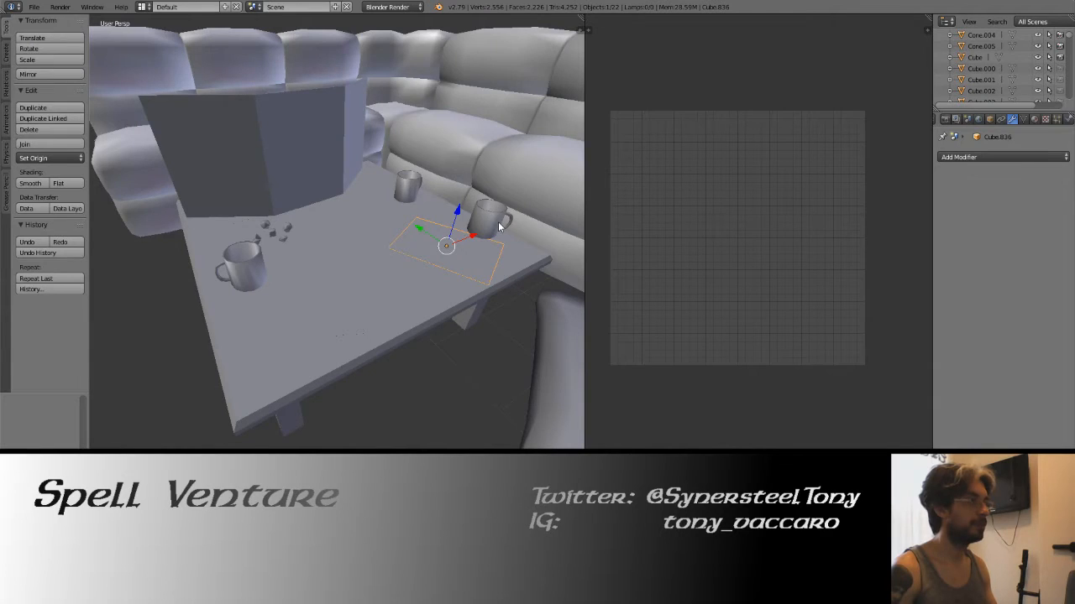
Select the folded screen standing on the table and examine its shape in wireframe and solid display.
{"action": "middle_click_drag", "start_coordinate": [499, 227], "coordinate": [298, 242]}
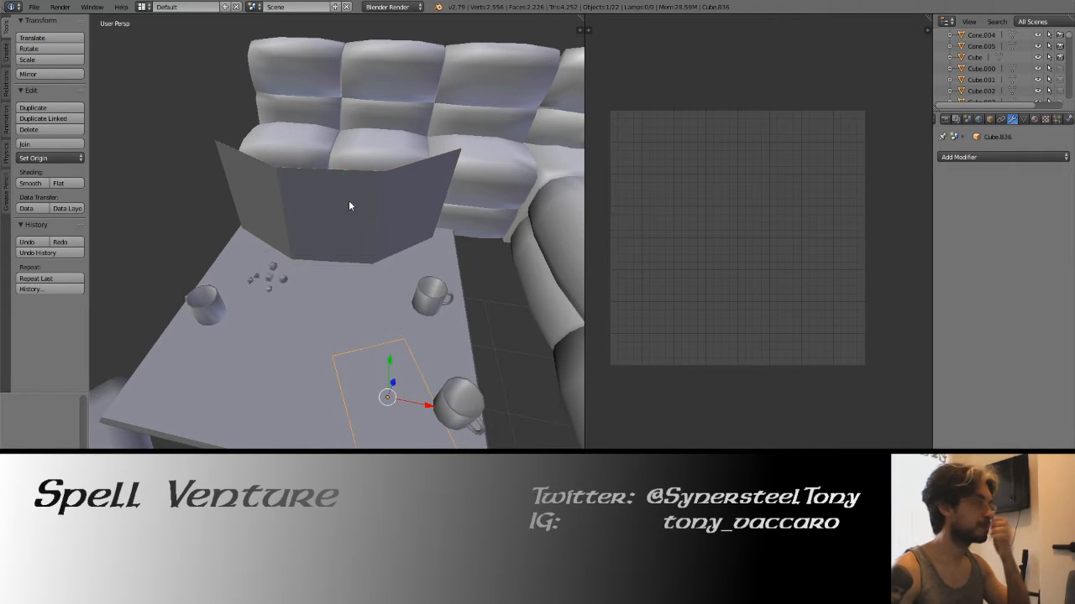
{"action": "right_click", "coordinate": [378, 208]}
{"action": "mouse_move", "coordinate": [427, 209]}
{"action": "middle_mouse_down"}
{"action": "mouse_move", "coordinate": [266, 216]}
{"action": "mouse_move", "coordinate": [258, 233]}
{"action": "mouse_move", "coordinate": [322, 233]}
{"action": "mouse_move", "coordinate": [405, 261]}
{"action": "middle_mouse_up"}
{"action": "key", "text": "z"}
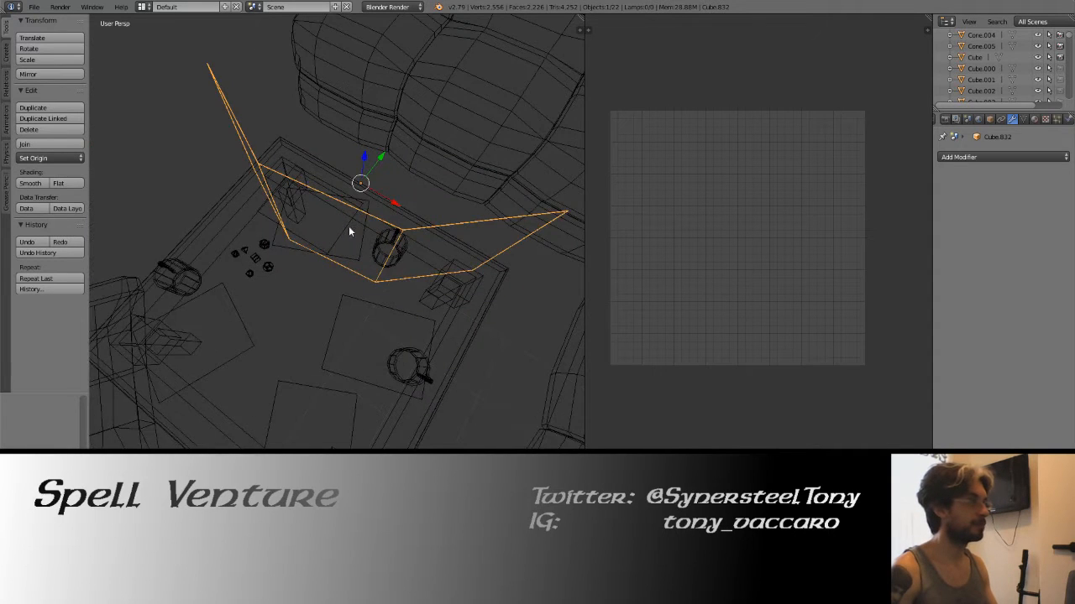
{"action": "key", "text": "z"}
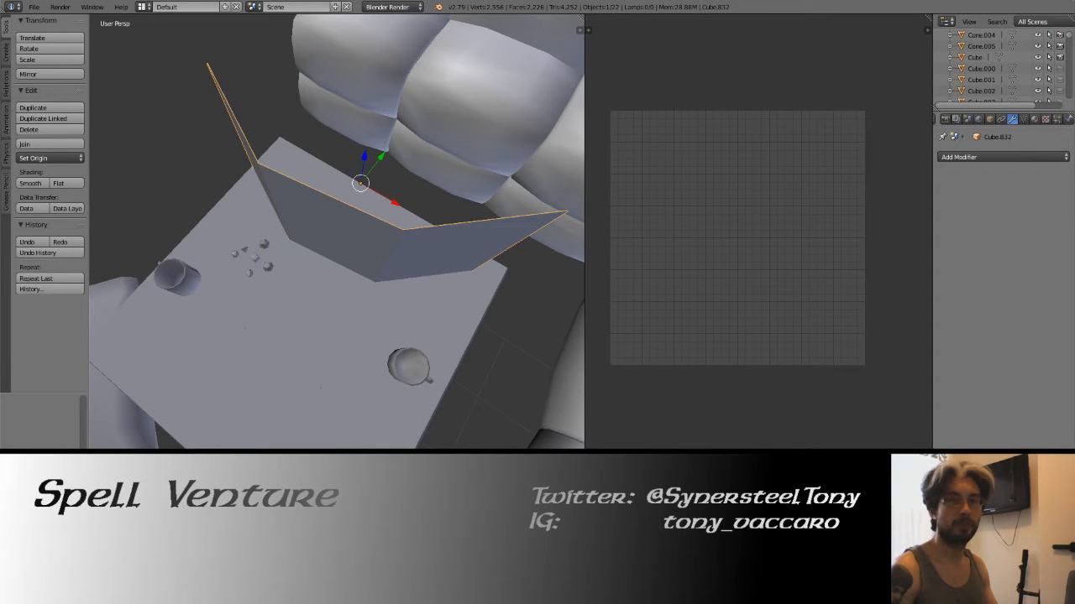
Switch to Unity, run the Test Bed scene and walk through the house to the living room's coffee table.
{"action": "left_click_drag", "start_coordinate": [1074, 26], "coordinate": [323, 0]}
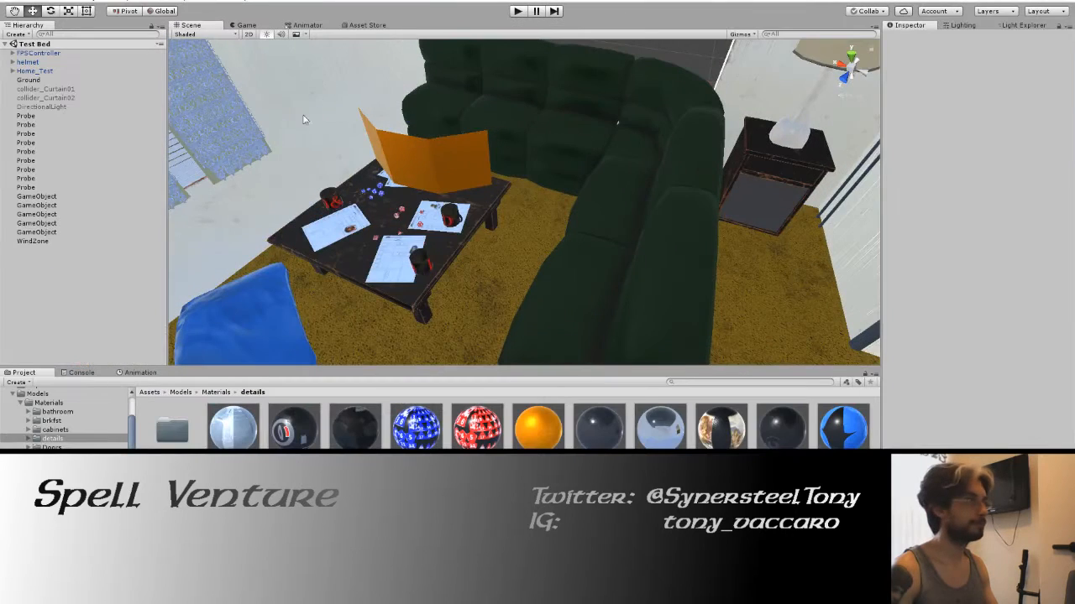
{"action": "left_click", "coordinate": [517, 10]}
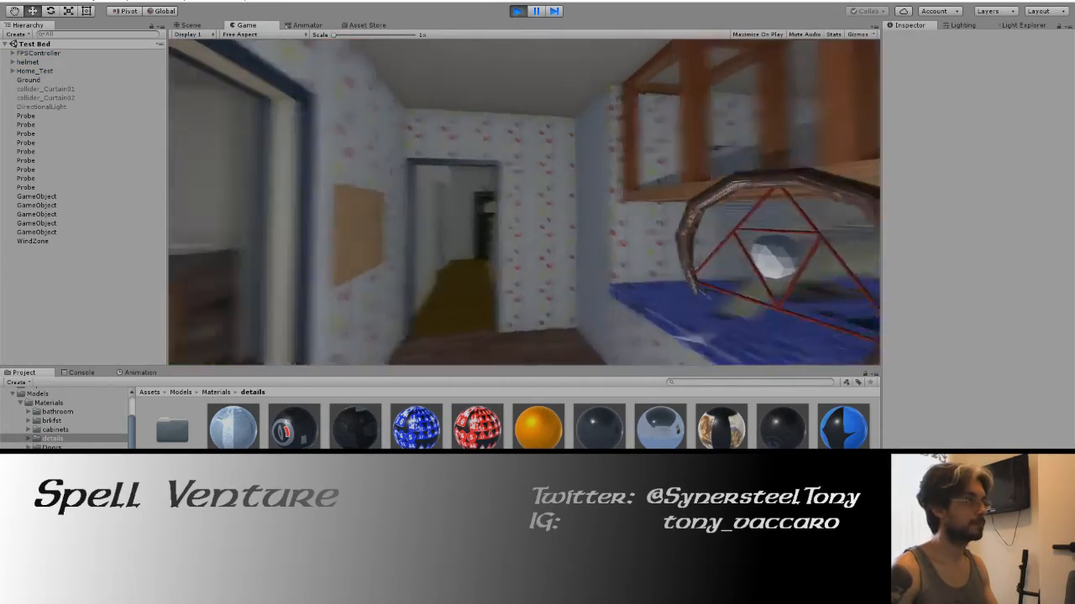
{"action": "key", "text": "w"}
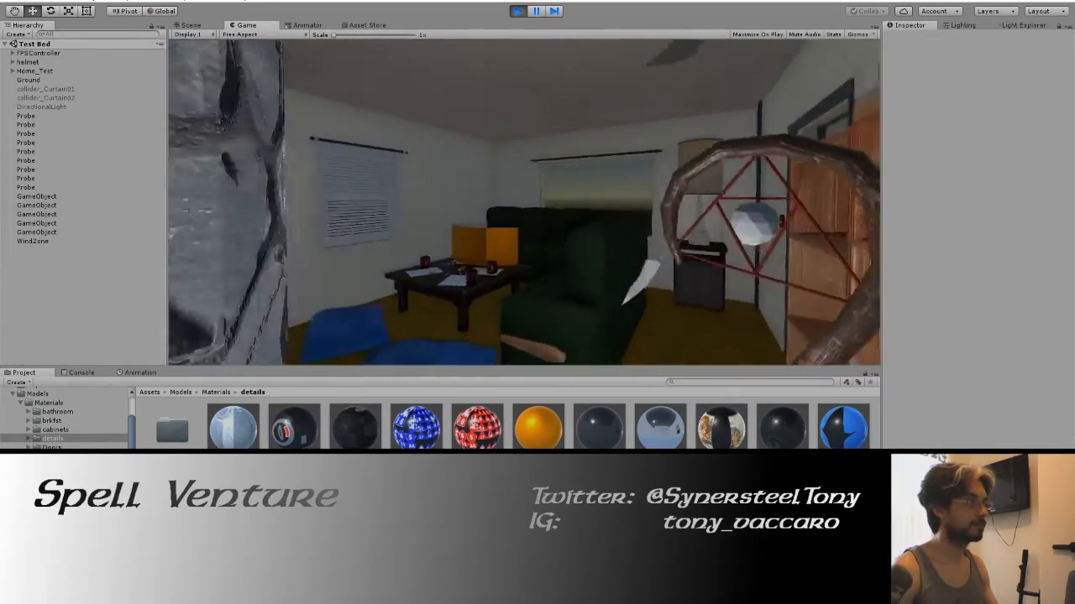
{"action": "key", "text": "w"}
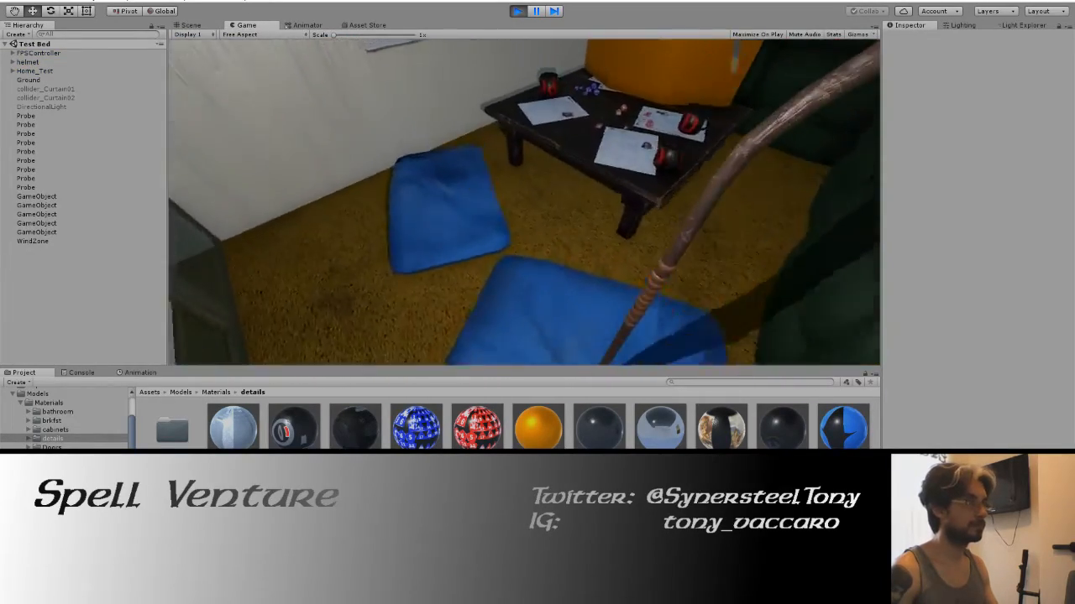
{"action": "key", "text": "w"}
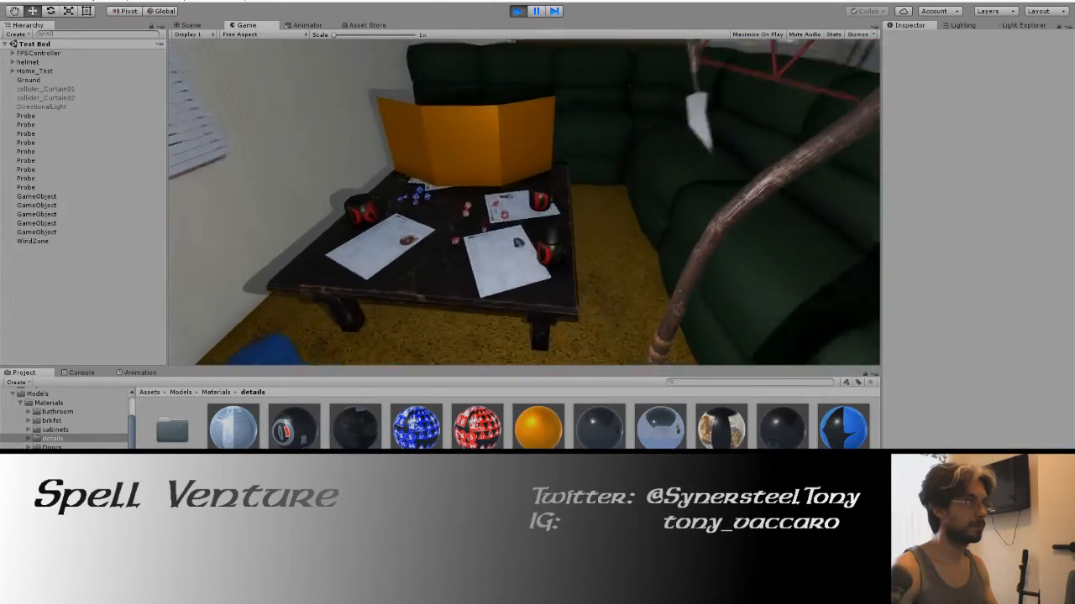
{"action": "key", "text": "w"}
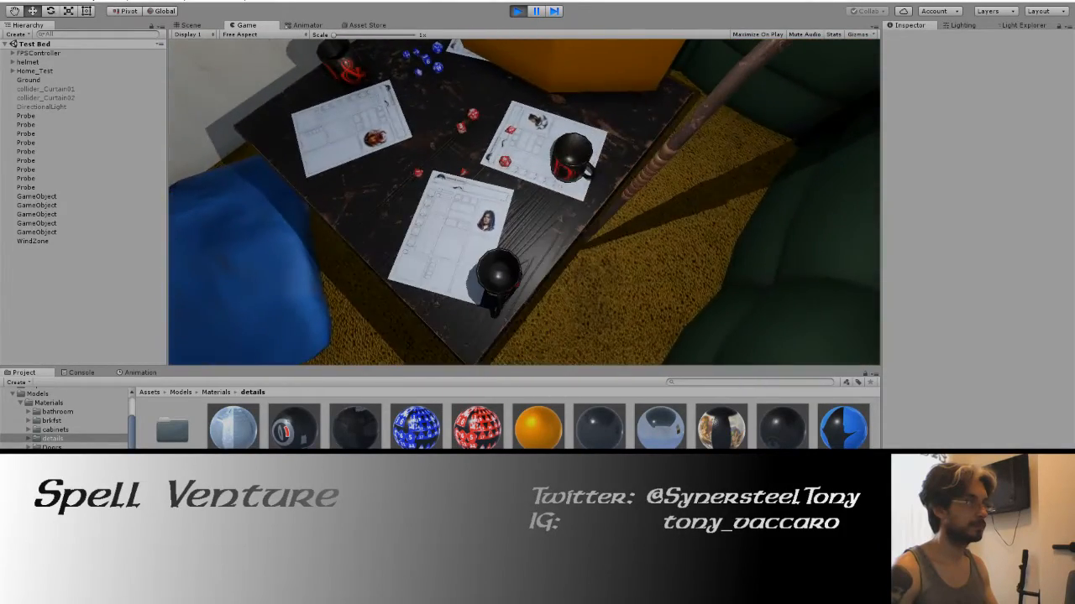
Walk around the coffee table to examine the character sheets, dice, mugs and orange screen, and stop the running scene.
{"action": "key", "text": "a"}
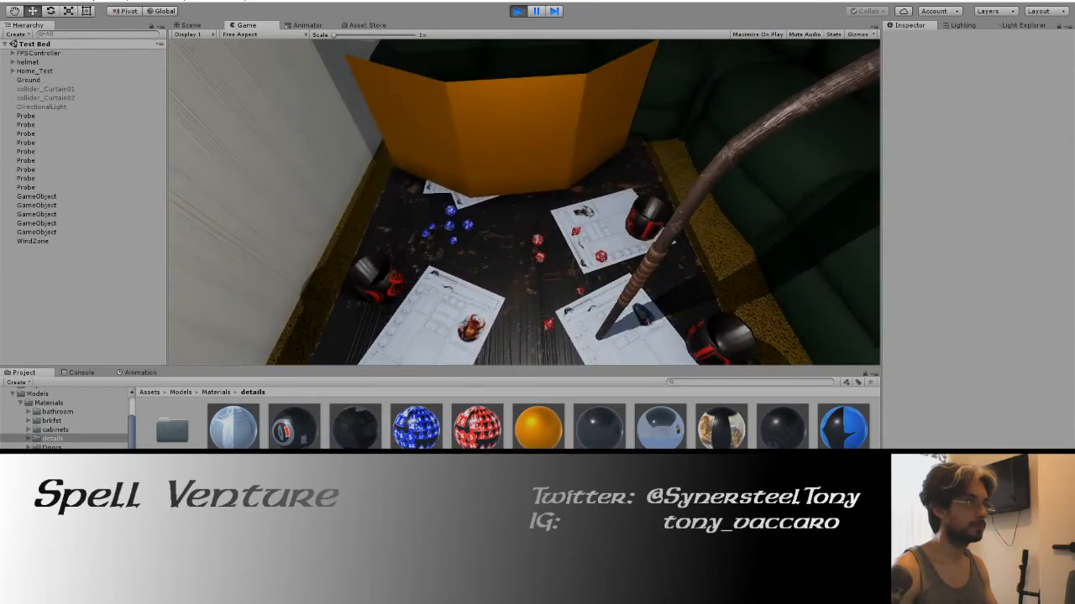
{"action": "key", "text": "a"}
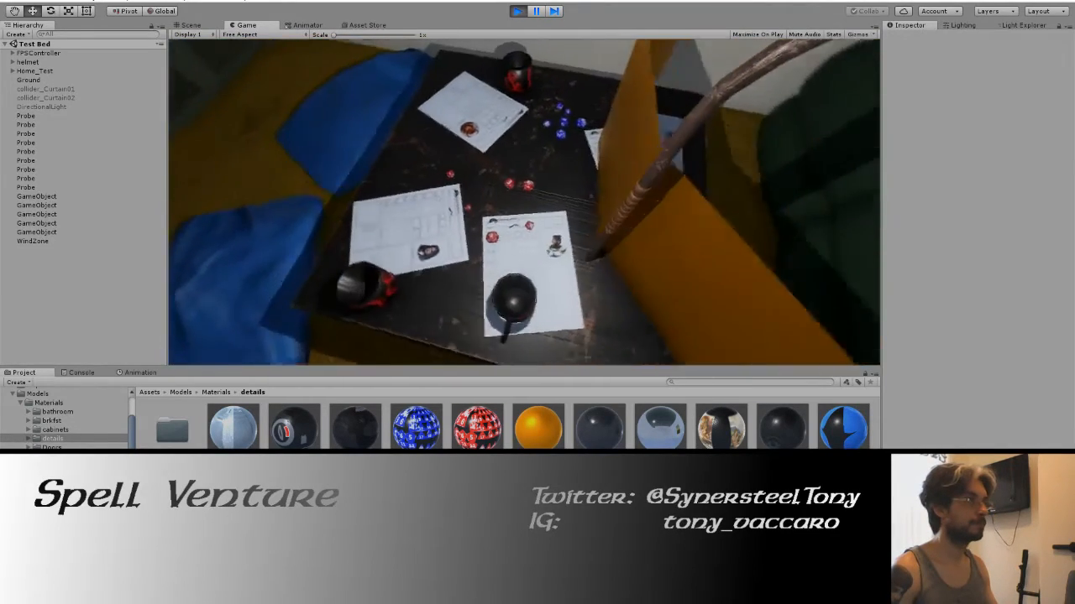
{"action": "key", "text": "a"}
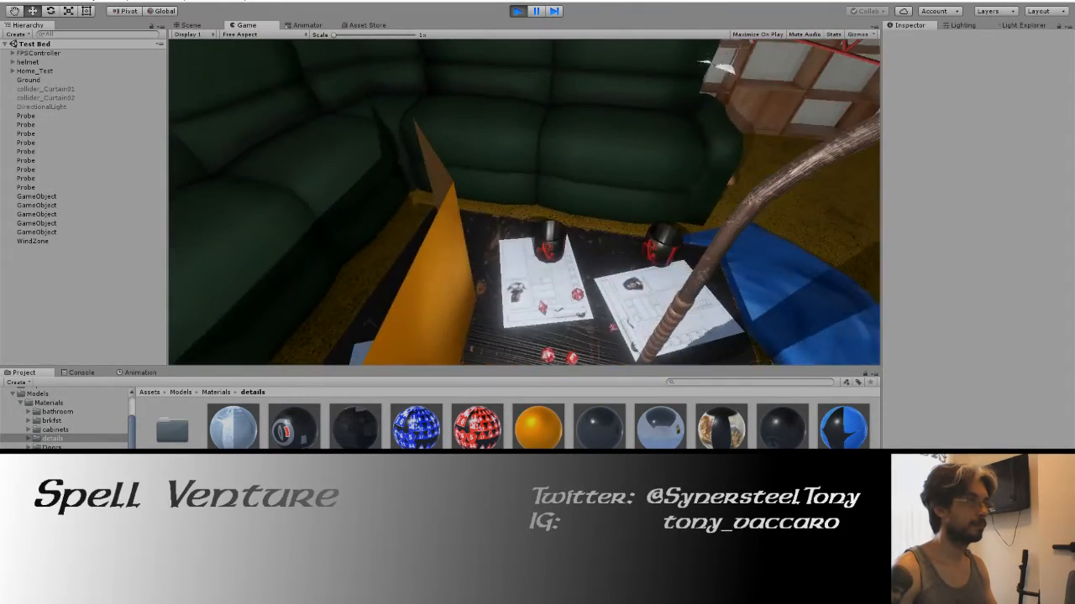
{"action": "key", "text": "d"}
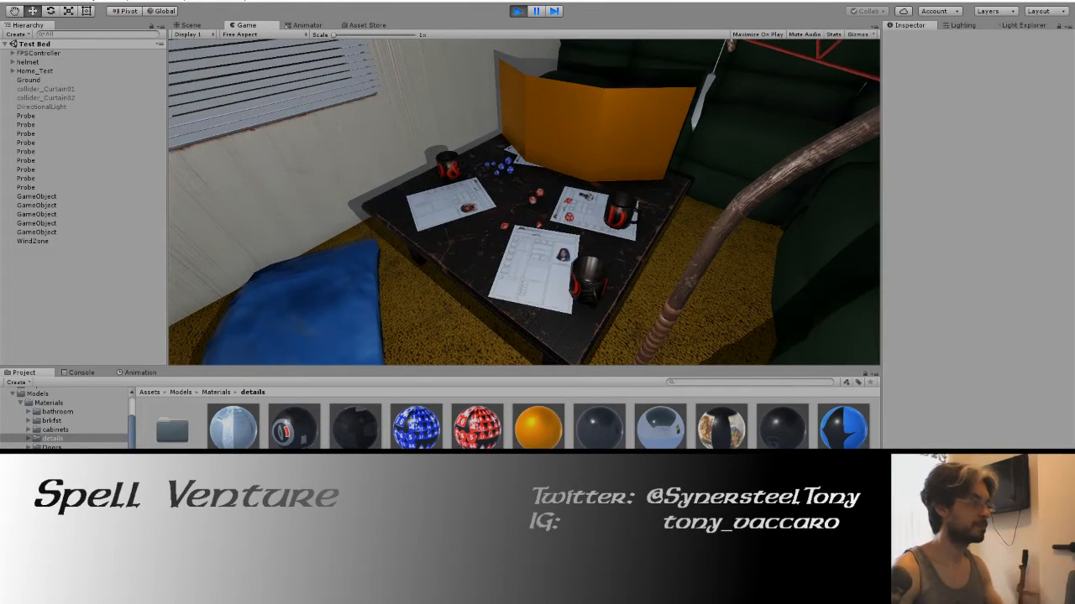
{"action": "key", "text": "w"}
{"action": "key", "text": "s"}
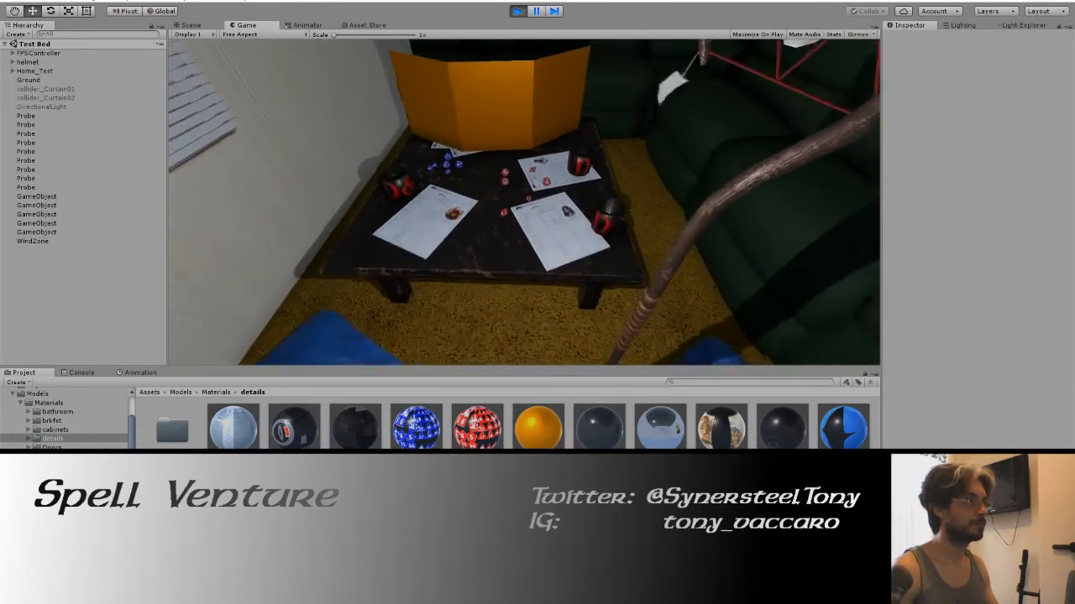
{"action": "left_click", "coordinate": [518, 10]}
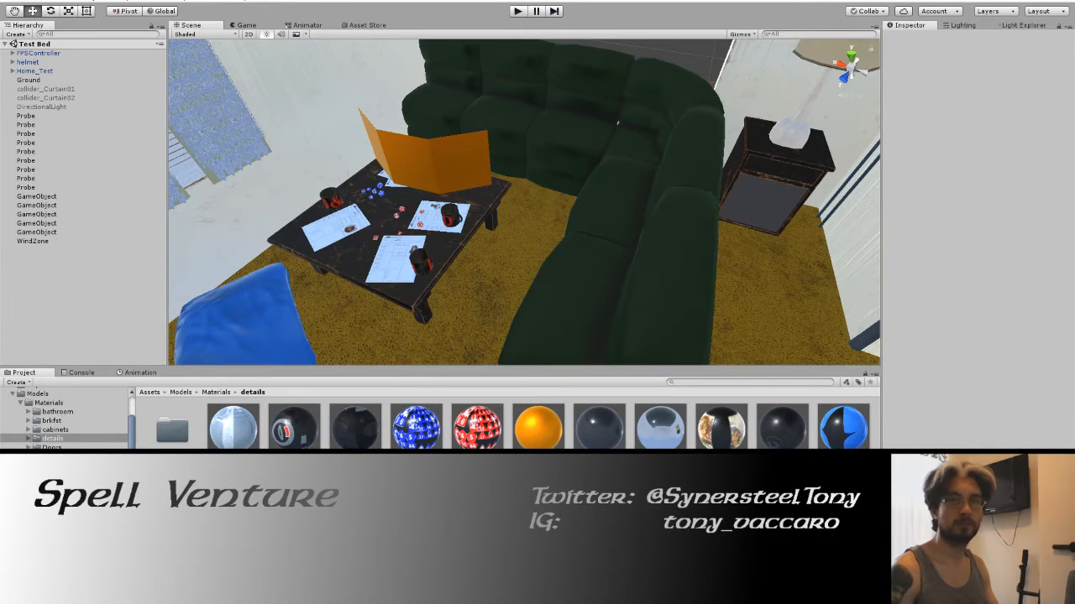
Switch back to Blender and deselect the folded screen.
{"action": "key", "text": "alt+Tab"}
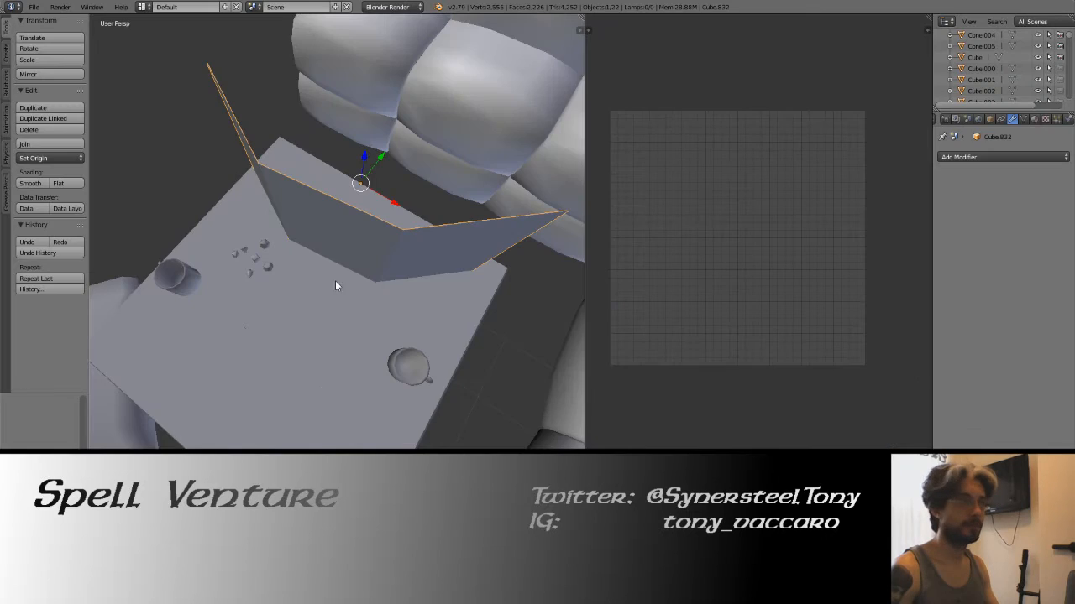
{"action": "middle_click_drag", "start_coordinate": [214, 306], "coordinate": [262, 247]}
{"action": "scroll", "coordinate": [223, 250], "scroll_direction": "down", "scroll_amount": 6}
{"action": "key", "text": "a"}
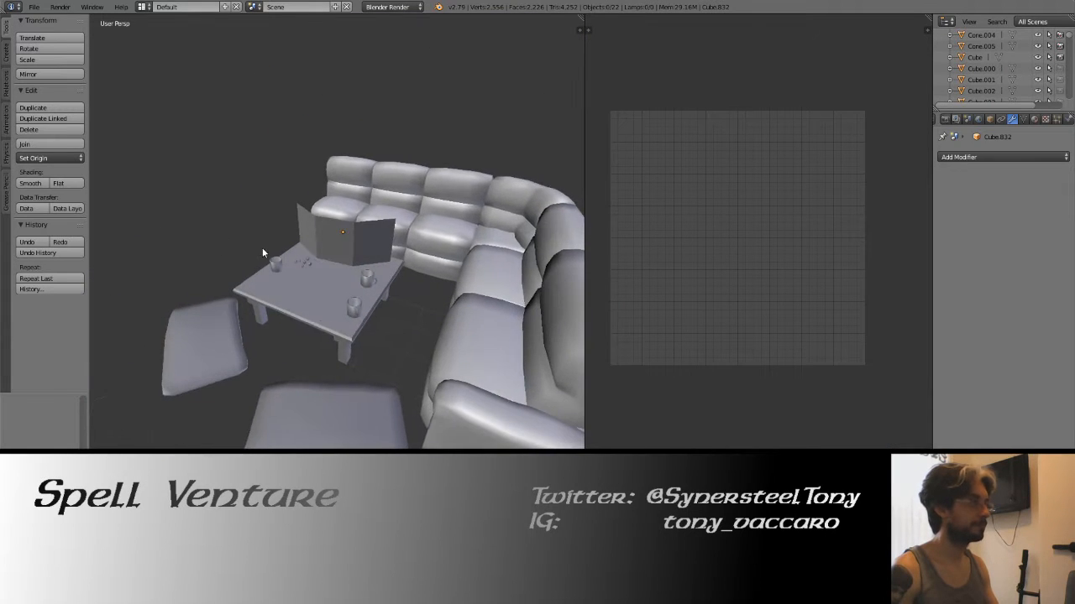
Add a 12-vertex cylinder at the middle of the coffee table's top.
{"action": "key", "text": "shift+a"}
{"action": "mouse_move", "coordinate": [315, 326]}
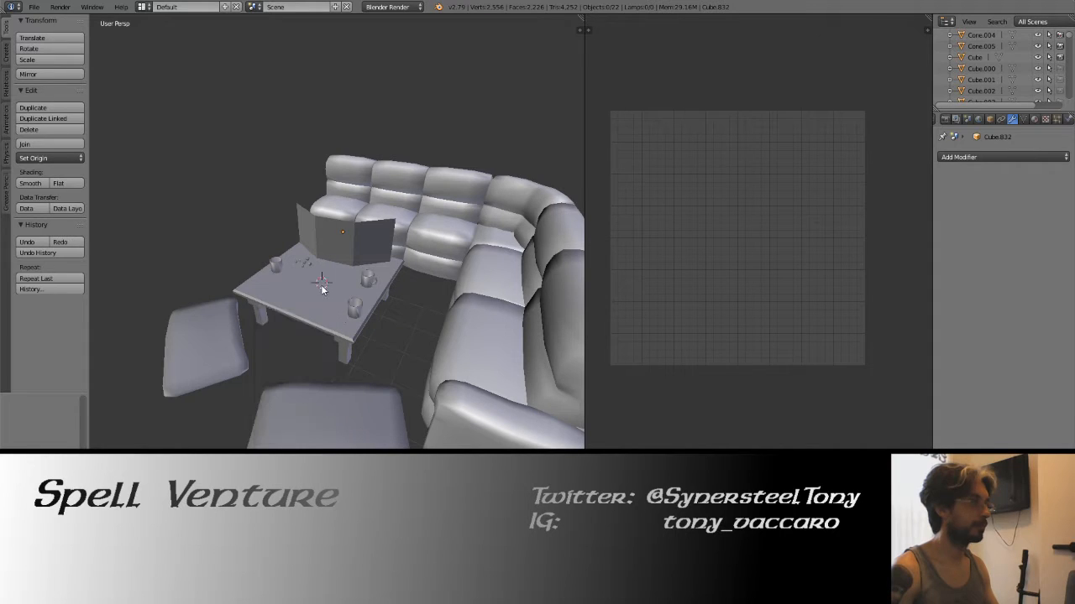
{"action": "key", "text": "shift+a"}
{"action": "mouse_move", "coordinate": [280, 275]}
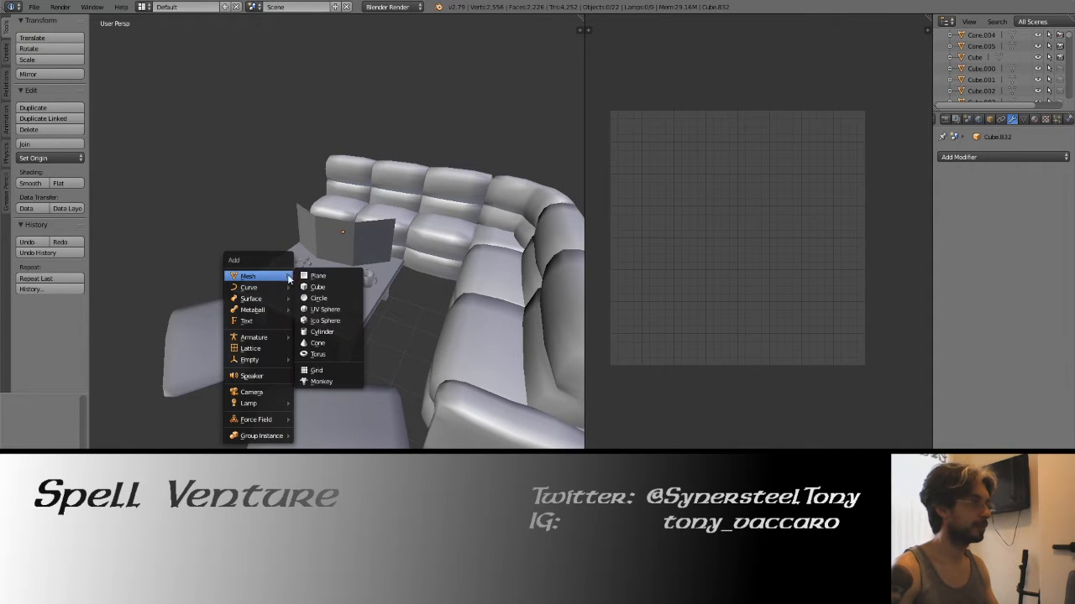
{"action": "left_click", "coordinate": [324, 328]}
{"action": "scroll", "coordinate": [48, 420], "scroll_direction": "up", "scroll_amount": 5}
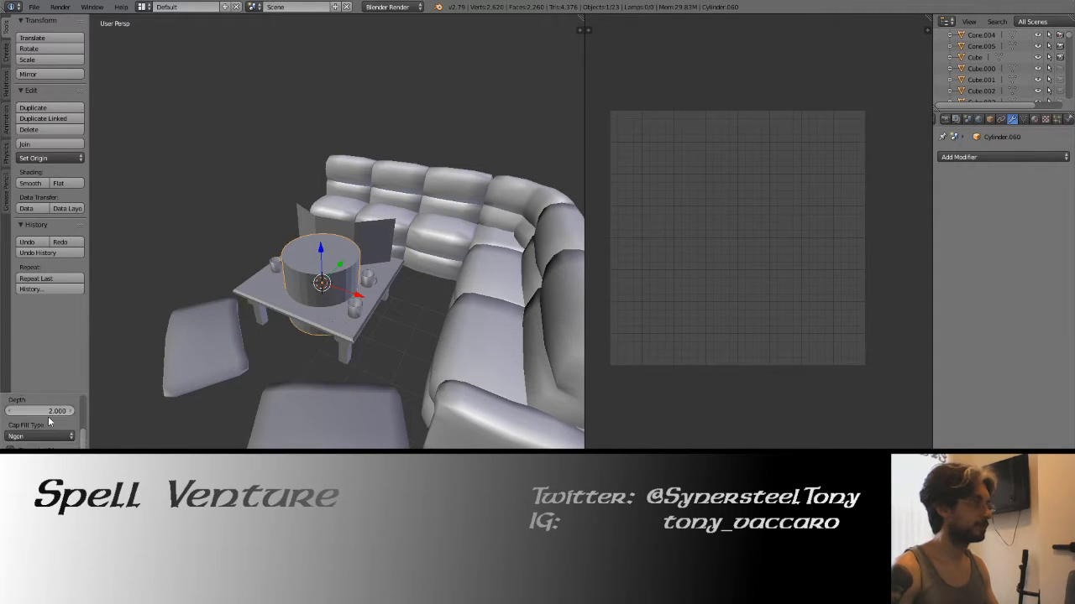
{"action": "left_click", "coordinate": [37, 427]}
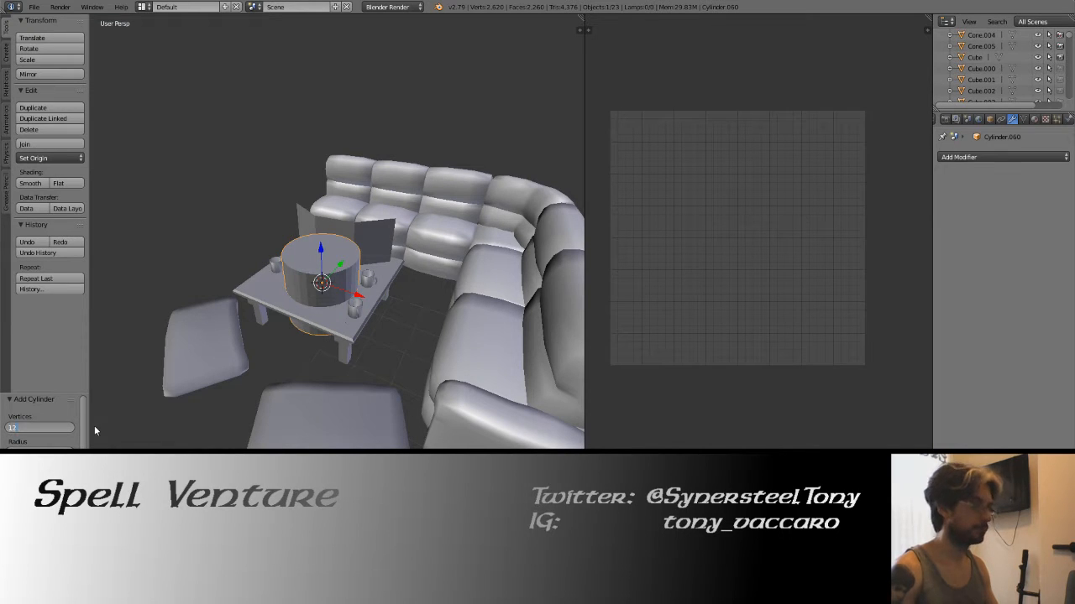
{"action": "key", "text": "Return"}
In the front wireframe view, scale the cylinder by 0.5 two times.
{"action": "key", "text": "KP_Decimal"}
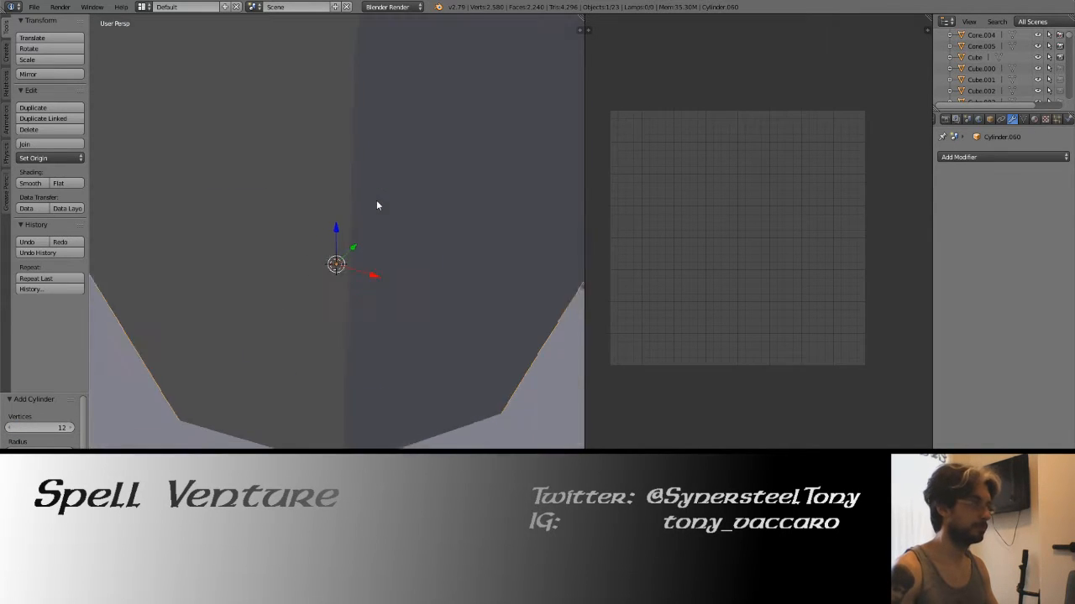
{"action": "scroll", "coordinate": [370, 199], "scroll_direction": "down", "scroll_amount": 5}
{"action": "key", "text": "z"}
{"action": "key", "text": "KP_1"}
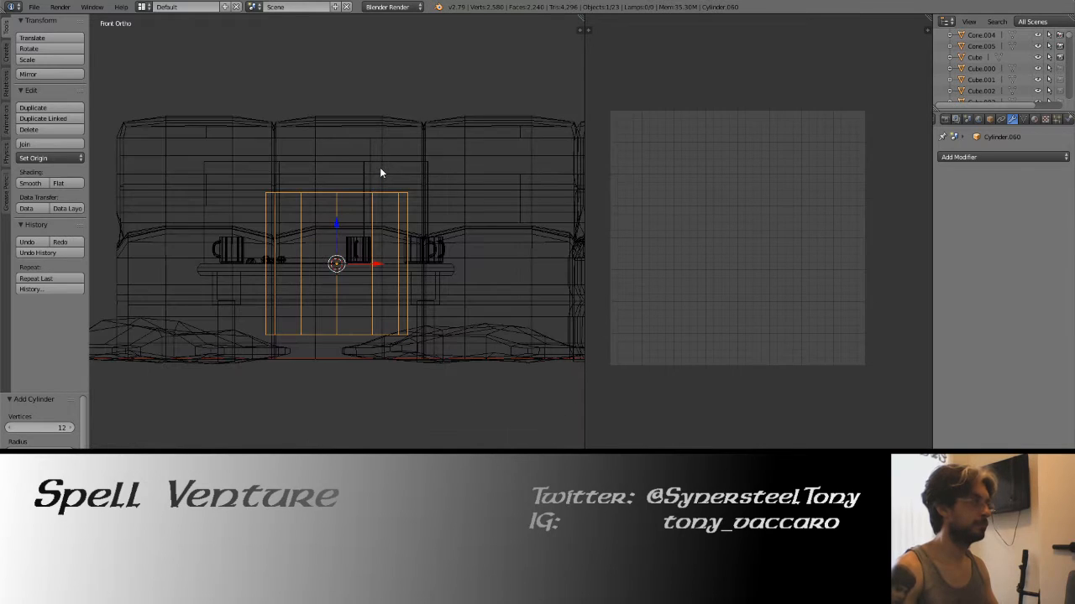
{"action": "type", "text": "s.5"}
{"action": "key", "text": "Return"}
{"action": "key", "text": "shift+r"}
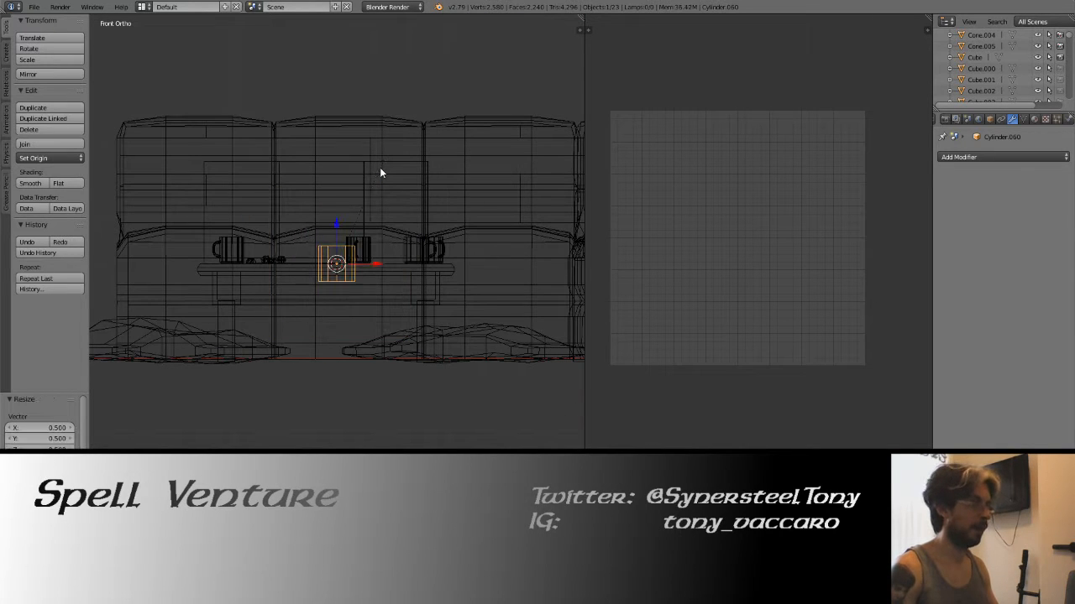
Try scaling the cylinder by another 0.5 and by 0.75, undoing each attempt.
{"action": "key", "text": "shift+r"}
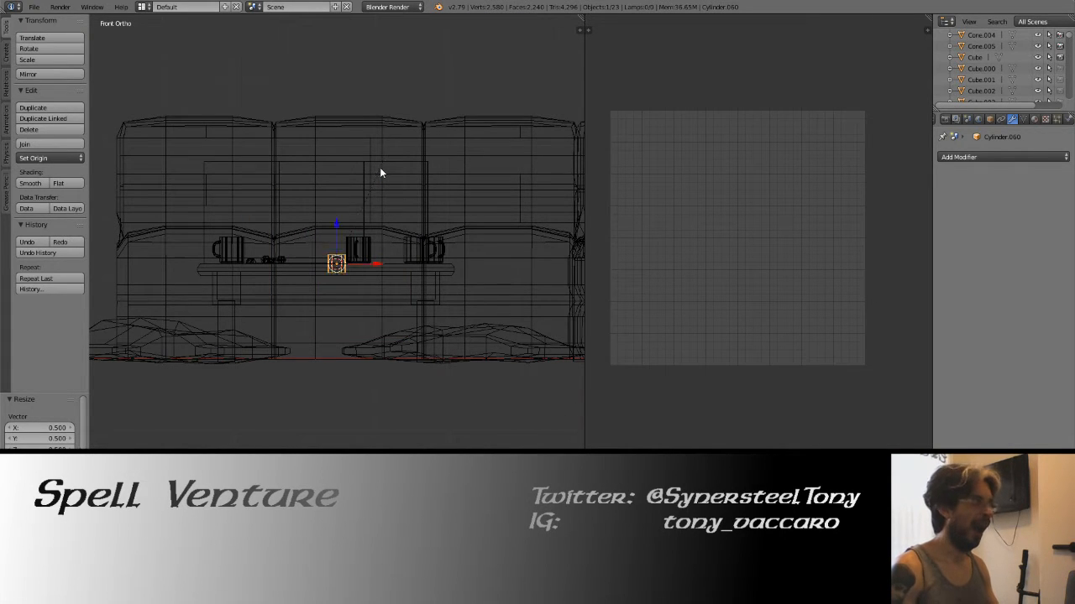
{"action": "key", "text": "ctrl+z"}
{"action": "scroll", "coordinate": [298, 212], "scroll_direction": "up", "scroll_amount": 3}
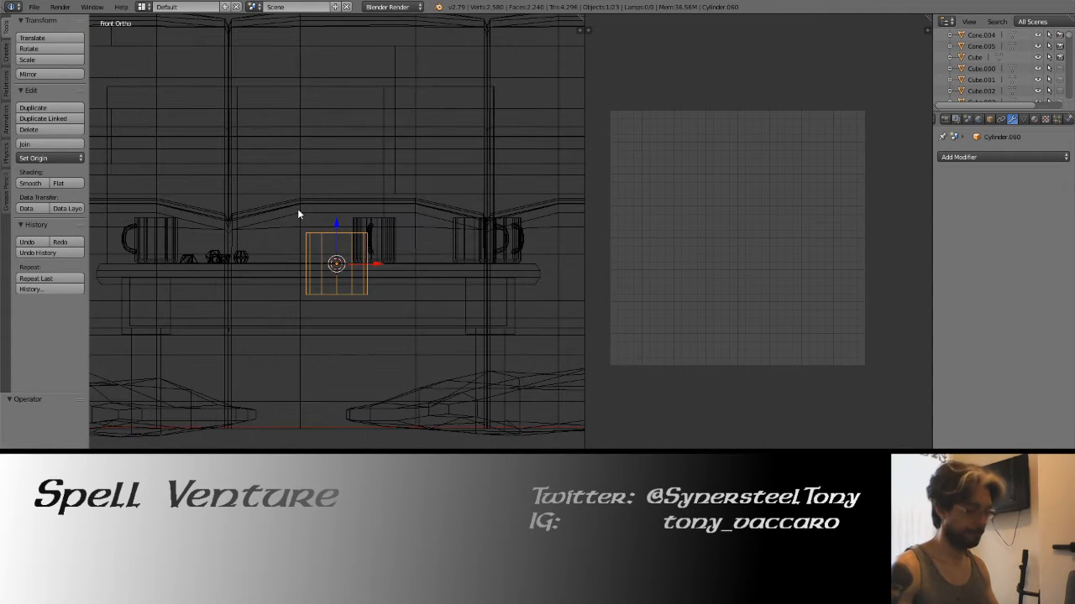
{"action": "type", "text": ".75"}
{"action": "key", "text": "Return"}
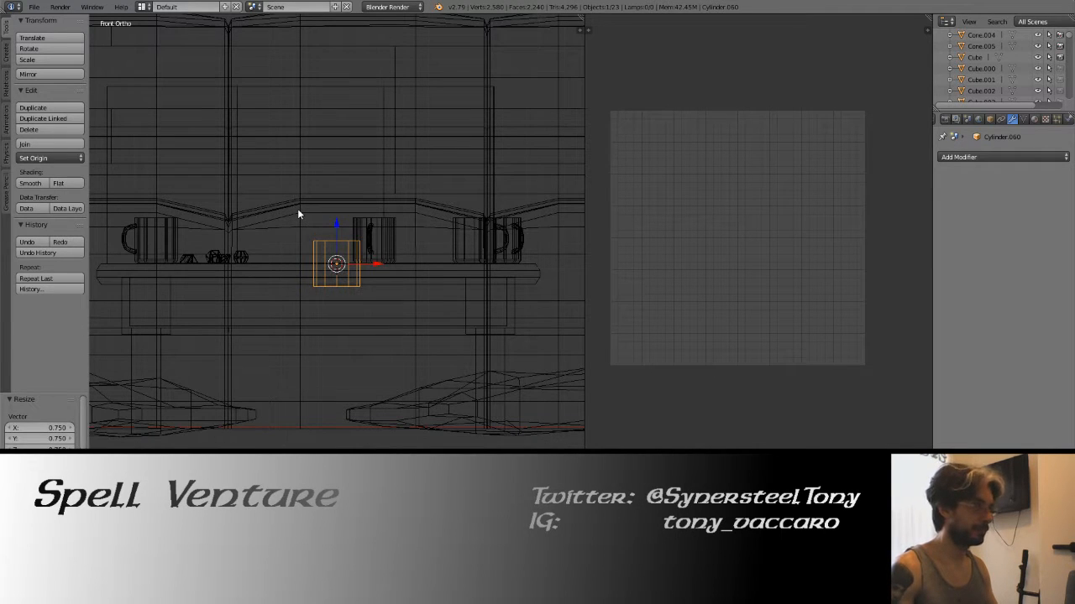
{"action": "key", "text": "ctrl+z"}
Scale the cylinder by 0.65 and raise it above the tabletop, level with the mugs.
{"action": "type", "text": "s.65"}
{"action": "key", "text": "Return"}
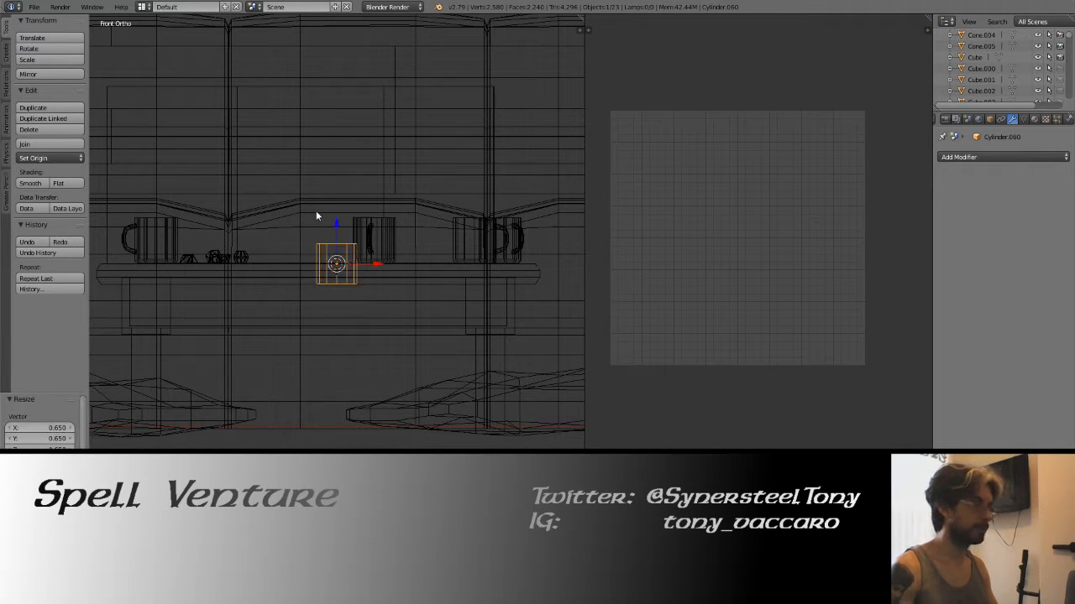
{"action": "mouse_move", "coordinate": [331, 221]}
{"action": "left_mouse_down"}
{"action": "mouse_move", "coordinate": [339, 198]}
{"action": "mouse_move", "coordinate": [346, 209]}
{"action": "left_mouse_up"}
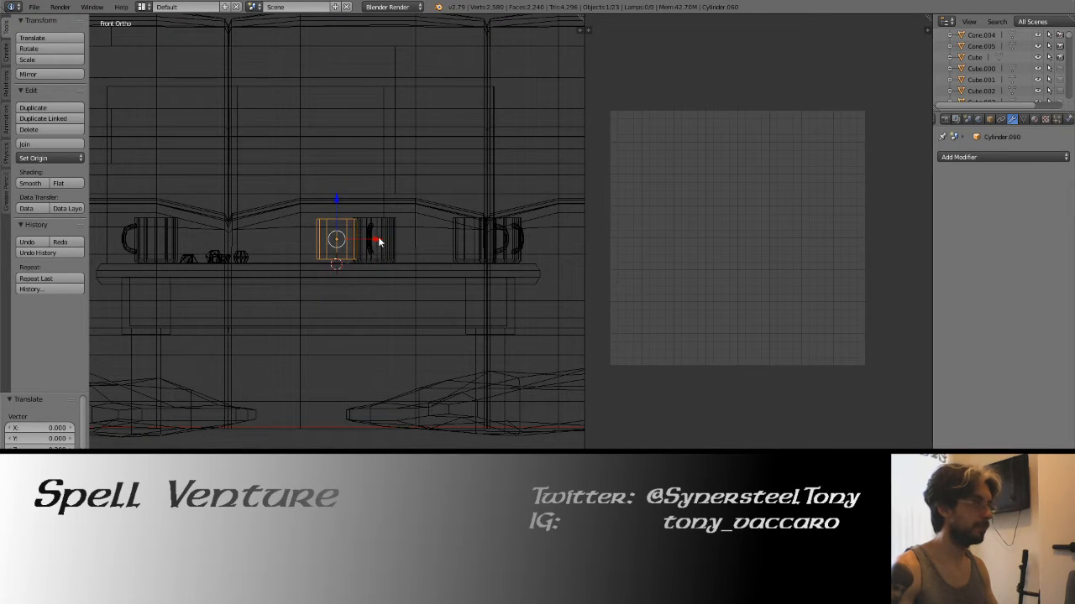
Shrink the cylinder slightly by a factor of about 0.857 to suit the mugs and dice around it.
{"action": "key", "text": "z"}
{"action": "middle_click_drag", "start_coordinate": [331, 170], "coordinate": [284, 215]}
{"action": "key", "text": "s"}
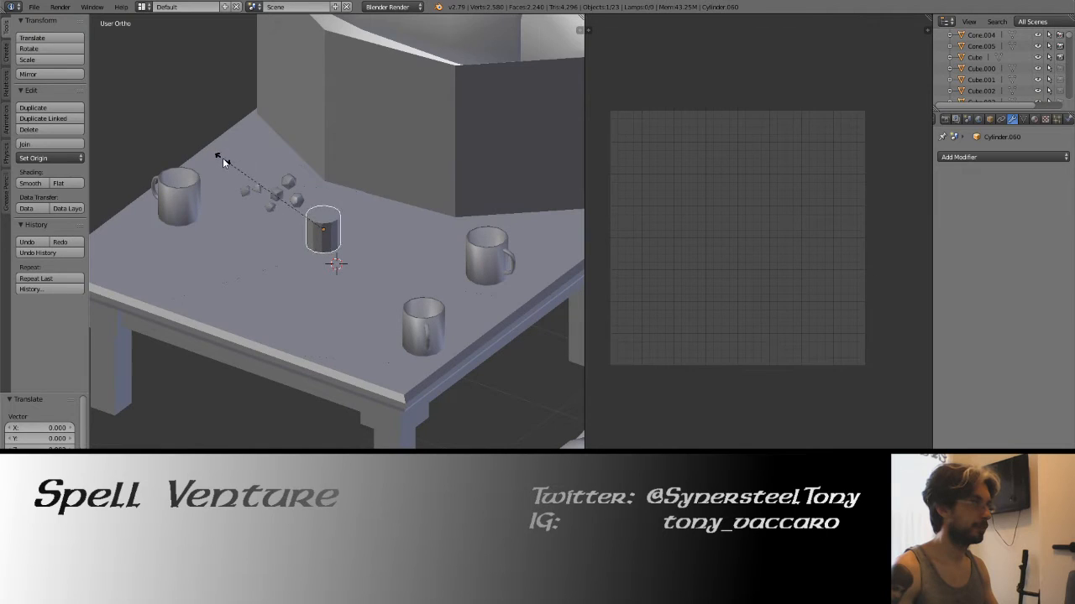
{"action": "left_click", "coordinate": [222, 158]}
{"action": "middle_click_drag", "start_coordinate": [222, 157], "coordinate": [284, 190]}
{"action": "key", "text": "KP_1"}
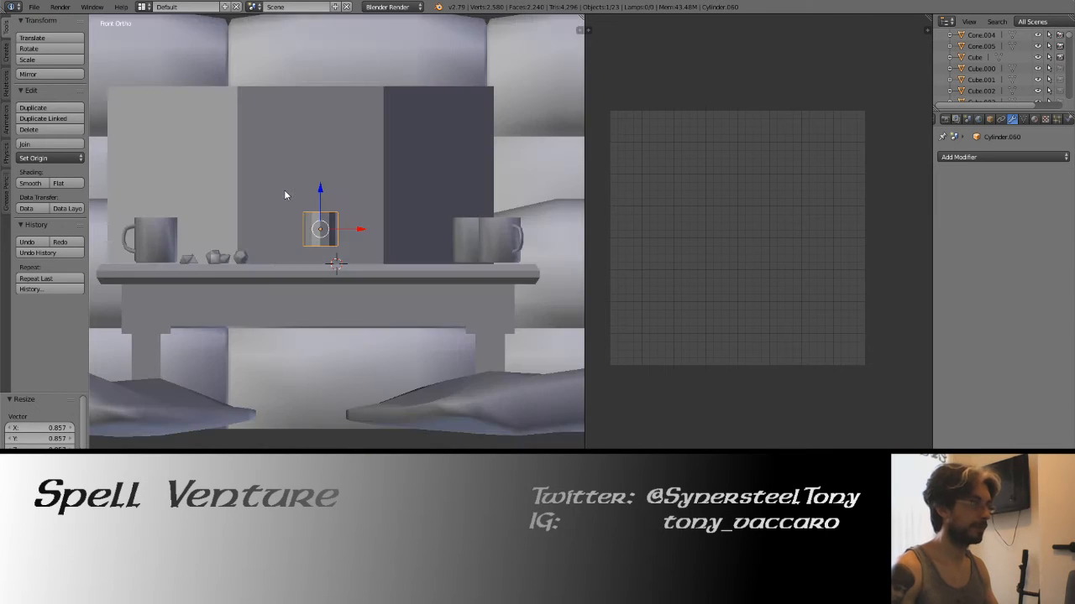
Stretch the cylinder's whole mesh along the Z axis so it stands taller than the neighbouring mug.
{"action": "key", "text": "KP_Decimal"}
{"action": "scroll", "coordinate": [288, 191], "scroll_direction": "down", "scroll_amount": 7}
{"action": "key", "text": "Tab"}
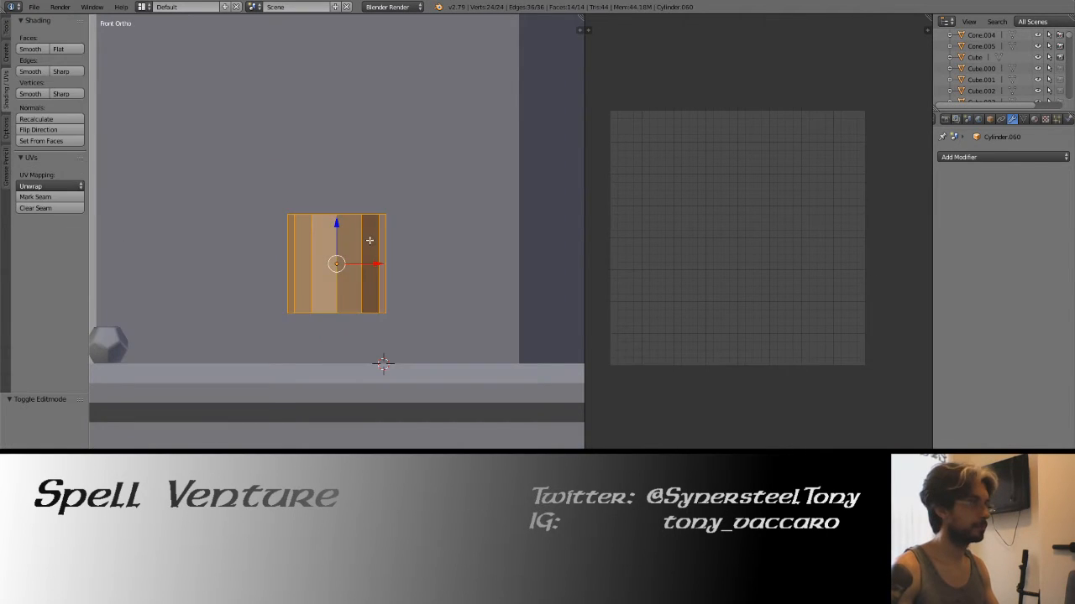
{"action": "key", "text": "z"}
{"action": "scroll", "coordinate": [367, 241], "scroll_direction": "down", "scroll_amount": 2}
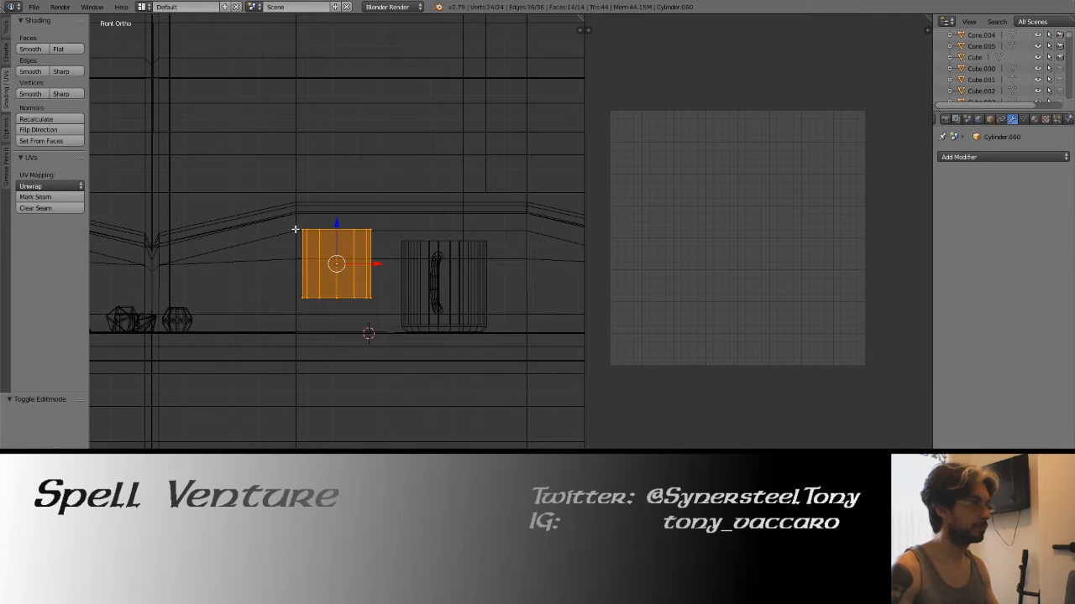
{"action": "key", "text": "a"}
{"action": "key", "text": "c"}
{"action": "mouse_move", "coordinate": [301, 229]}
{"action": "left_mouse_down"}
{"action": "mouse_move", "coordinate": [346, 232]}
{"action": "mouse_move", "coordinate": [354, 301]}
{"action": "mouse_move", "coordinate": [285, 297]}
{"action": "left_mouse_up"}
{"action": "key", "text": "Escape"}
{"action": "key", "text": "s"}
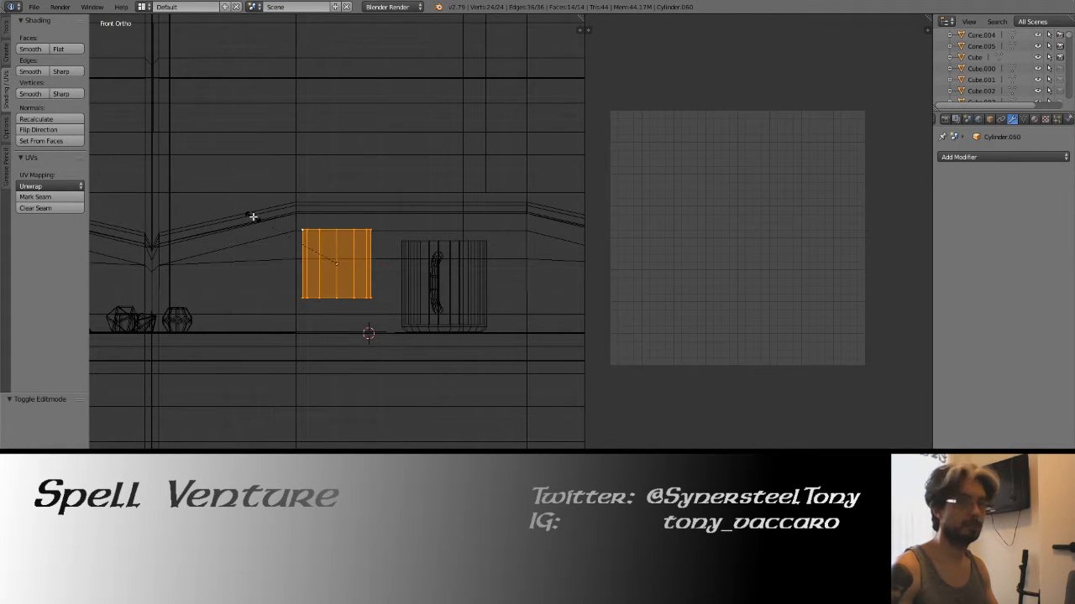
{"action": "key", "text": "z"}
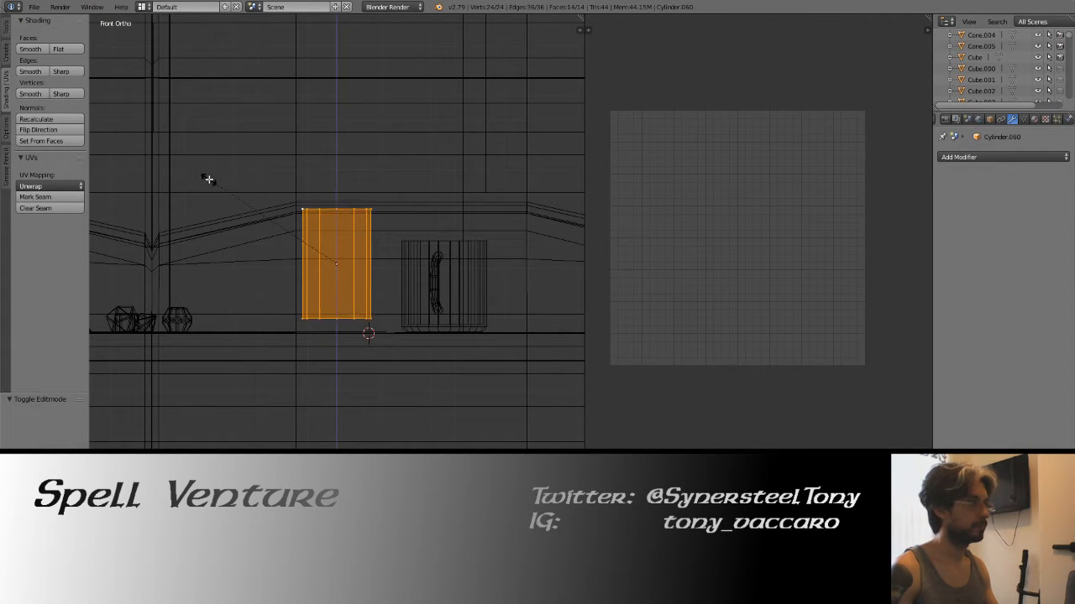
{"action": "left_click", "coordinate": [210, 179]}
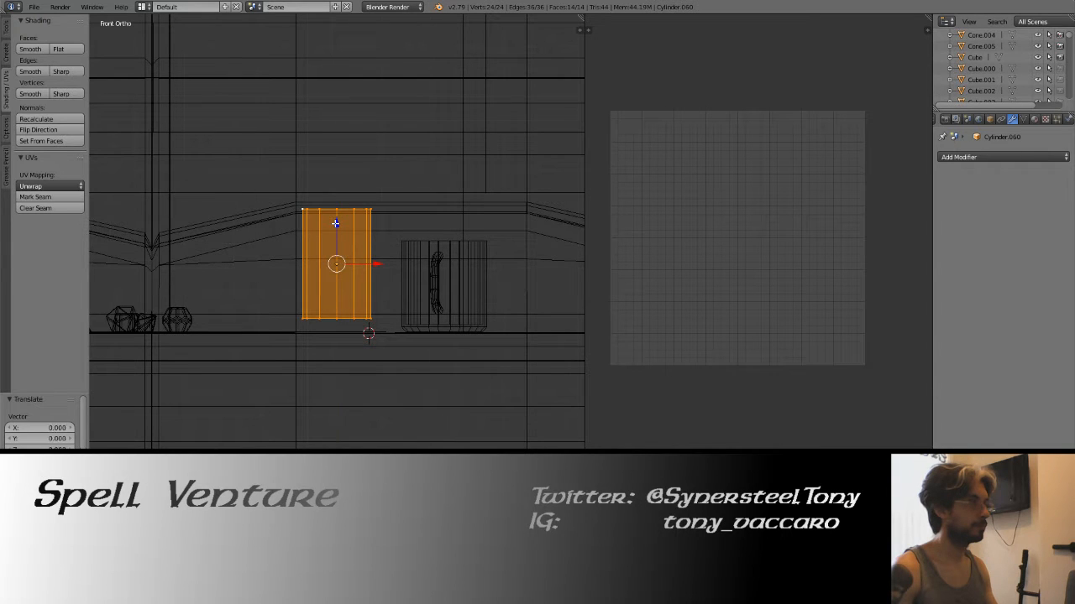
Lower the stretched cylinder along the Z axis toward the tabletop.
{"action": "key", "text": "Tab"}
{"action": "key", "text": "g"}
{"action": "key", "text": "z"}
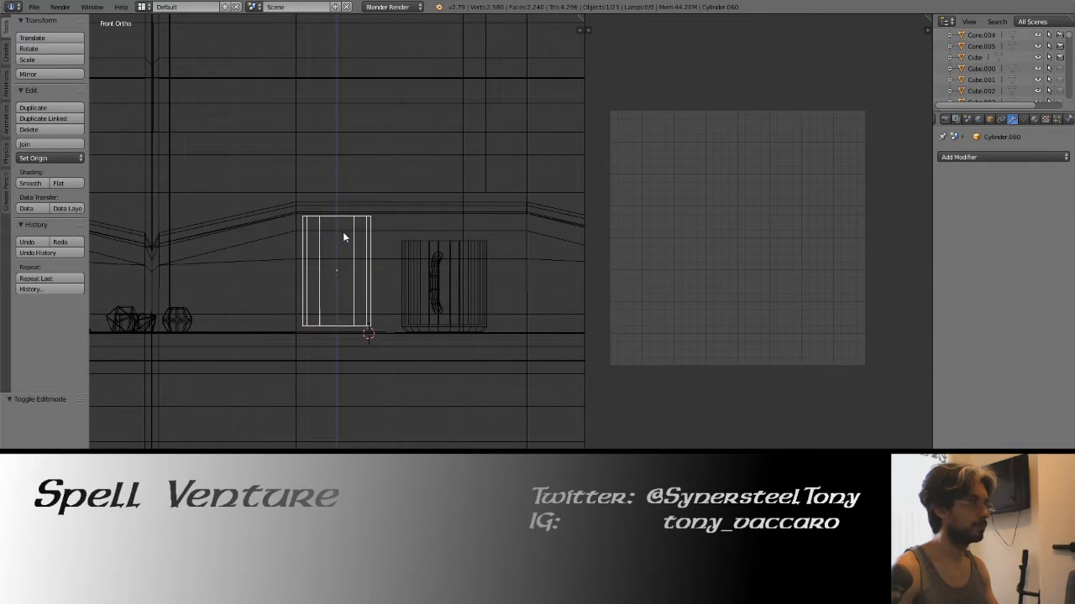
{"action": "left_click", "coordinate": [343, 238]}
Shorten the cylinder's mesh slightly along Z and settle it just above the tabletop.
{"action": "mouse_move", "coordinate": [377, 232]}
{"action": "middle_mouse_down"}
{"action": "mouse_move", "coordinate": [311, 249]}
{"action": "mouse_move", "coordinate": [376, 265]}
{"action": "mouse_move", "coordinate": [345, 251]}
{"action": "middle_mouse_up"}
{"action": "key", "text": "z"}
{"action": "key", "text": "Tab"}
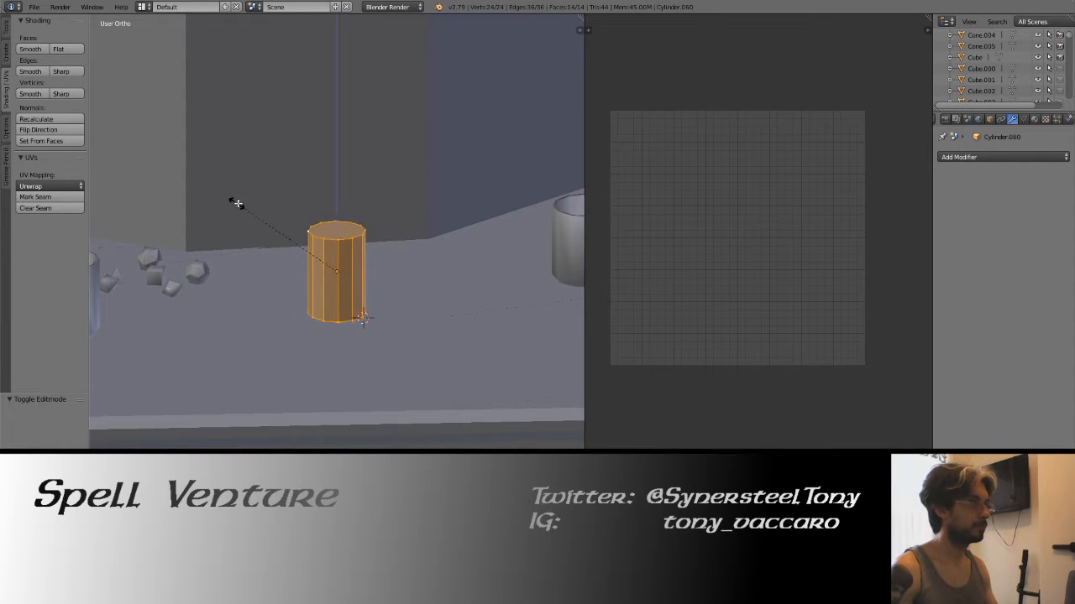
{"action": "left_click", "coordinate": [235, 202]}
{"action": "key", "text": "Tab"}
{"action": "key", "text": "z"}
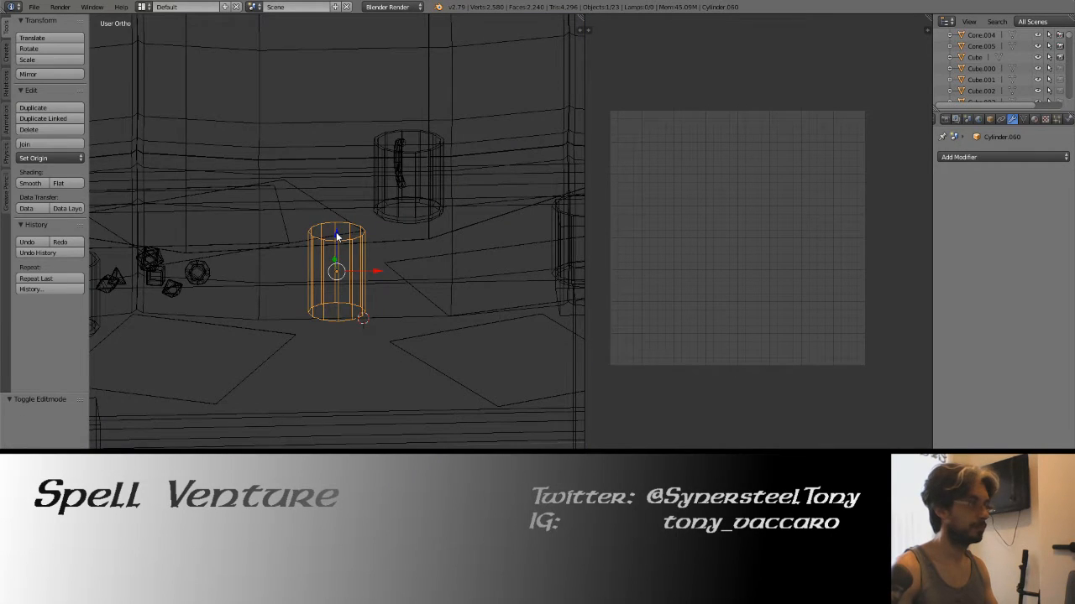
{"action": "key", "text": "KP_1"}
Extrude the cylinder's bottom ring down to the tabletop and narrow it slightly into a tapered base.
{"action": "key", "text": "Tab"}
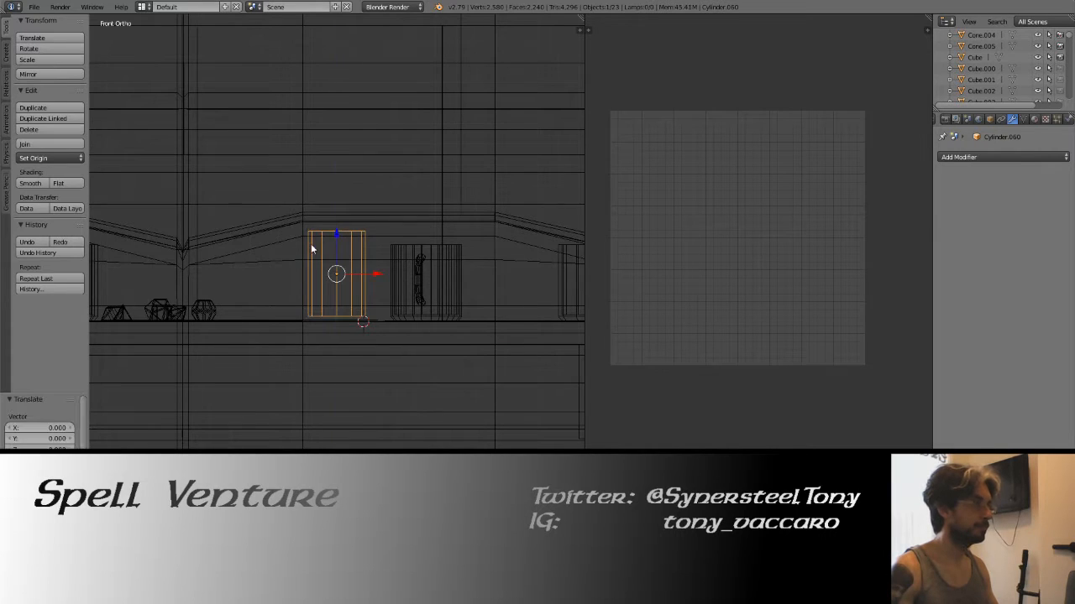
{"action": "key", "text": "KP_Decimal"}
{"action": "key", "text": "a"}
{"action": "key", "text": "c"}
{"action": "left_click_drag", "start_coordinate": [259, 397], "coordinate": [450, 392]}
{"action": "right_click", "coordinate": [450, 392]}
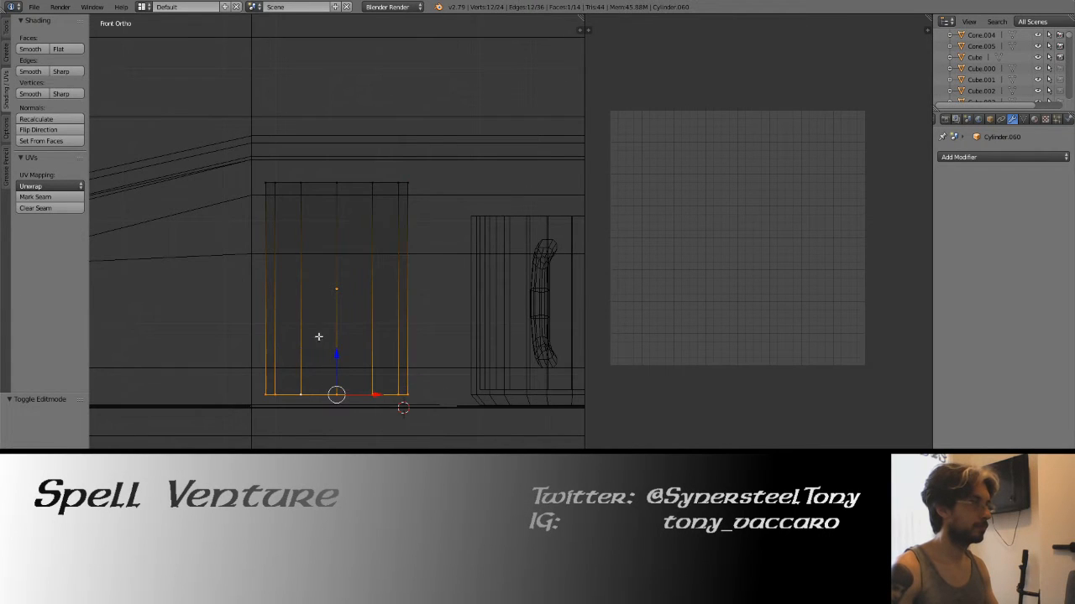
{"action": "key", "text": "e"}
{"action": "right_click", "coordinate": [337, 344]}
{"action": "key", "text": "g"}
{"action": "key", "text": "z"}
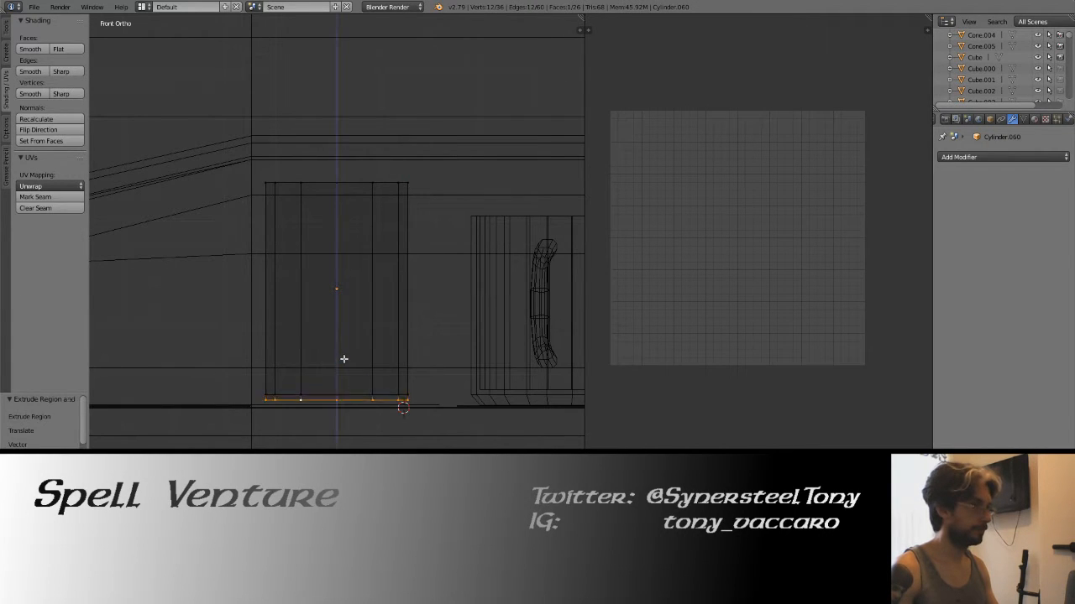
{"action": "left_click", "coordinate": [349, 365]}
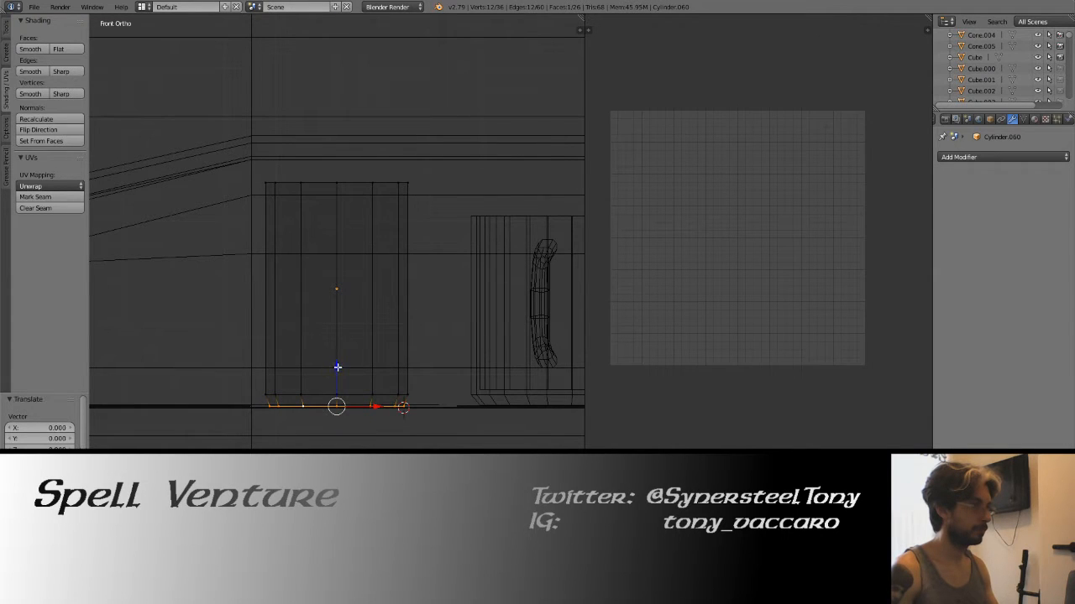
{"action": "left_click_drag", "start_coordinate": [338, 368], "coordinate": [338, 374]}
Extrude the cylinder's top ring a short distance upward along the Z axis.
{"action": "right_click", "coordinate": [256, 205]}
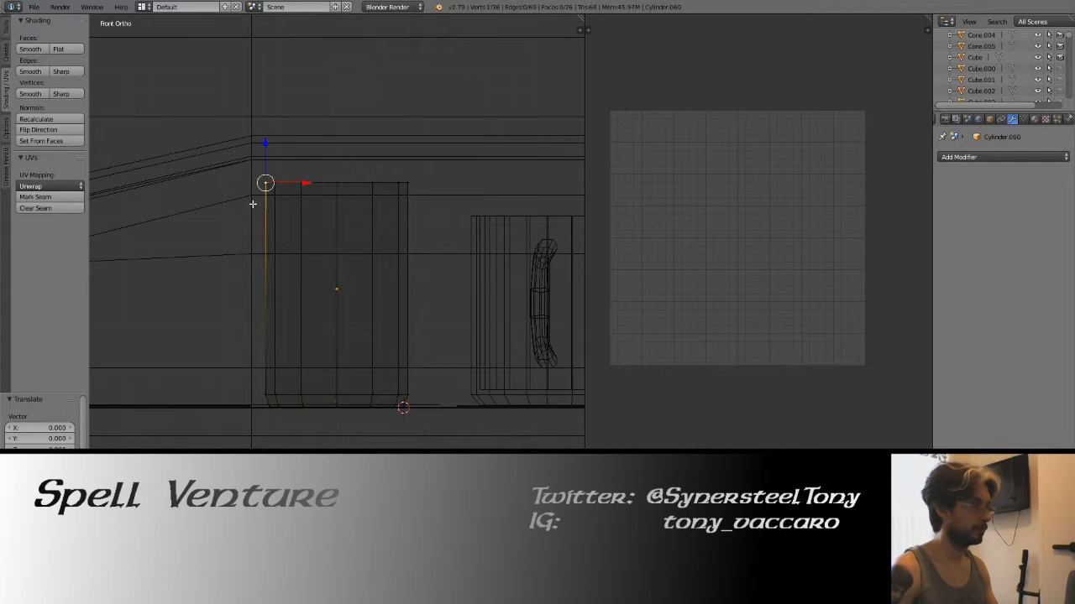
{"action": "key", "text": "c"}
{"action": "left_click_drag", "start_coordinate": [256, 184], "coordinate": [420, 183]}
{"action": "right_click", "coordinate": [409, 183]}
{"action": "key", "text": "e"}
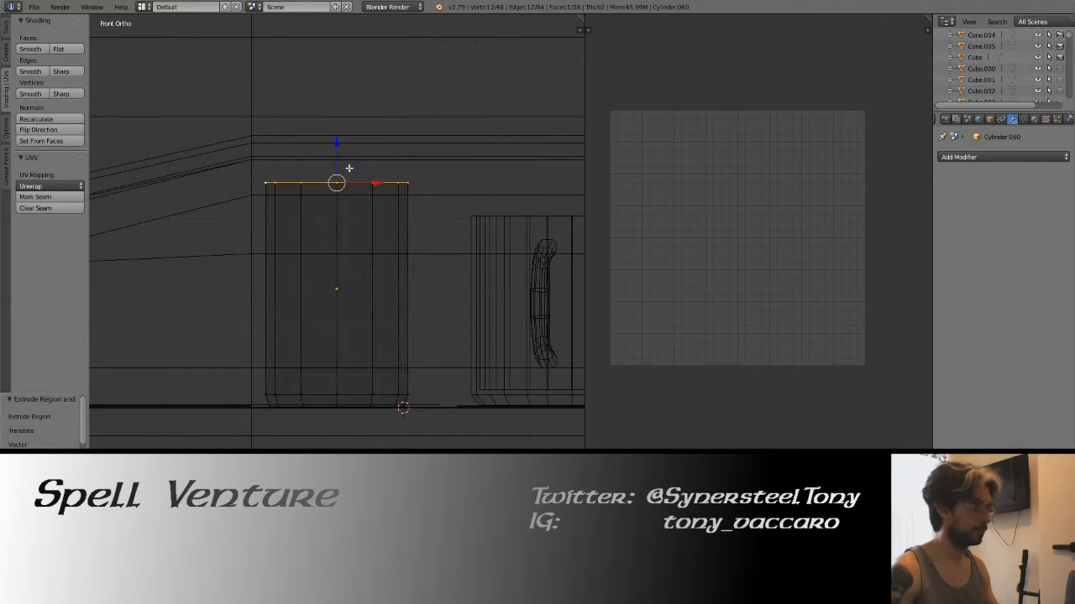
{"action": "key", "text": "z"}
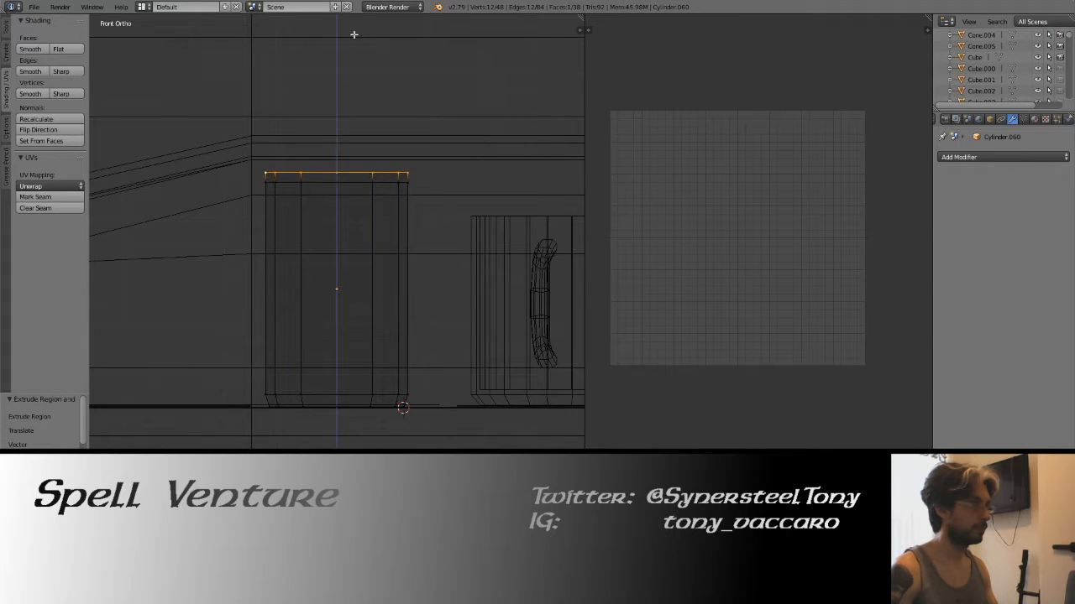
{"action": "left_click", "coordinate": [357, 23]}
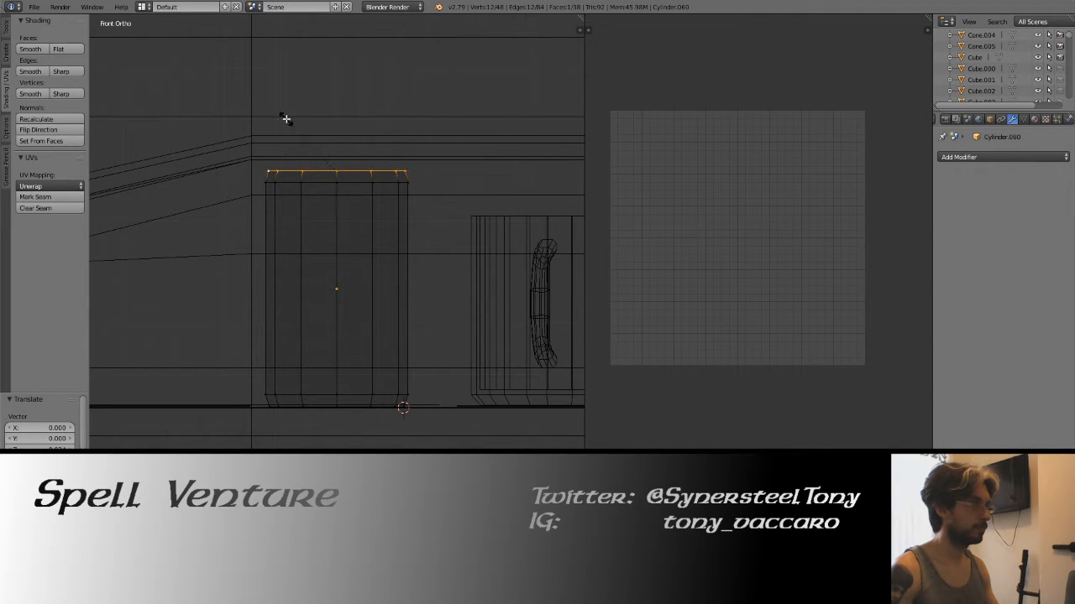
Taper the extruded top ring inward by scaling it about 0.958 and again about 0.985, and return to solid display.
{"action": "key", "text": "b"}
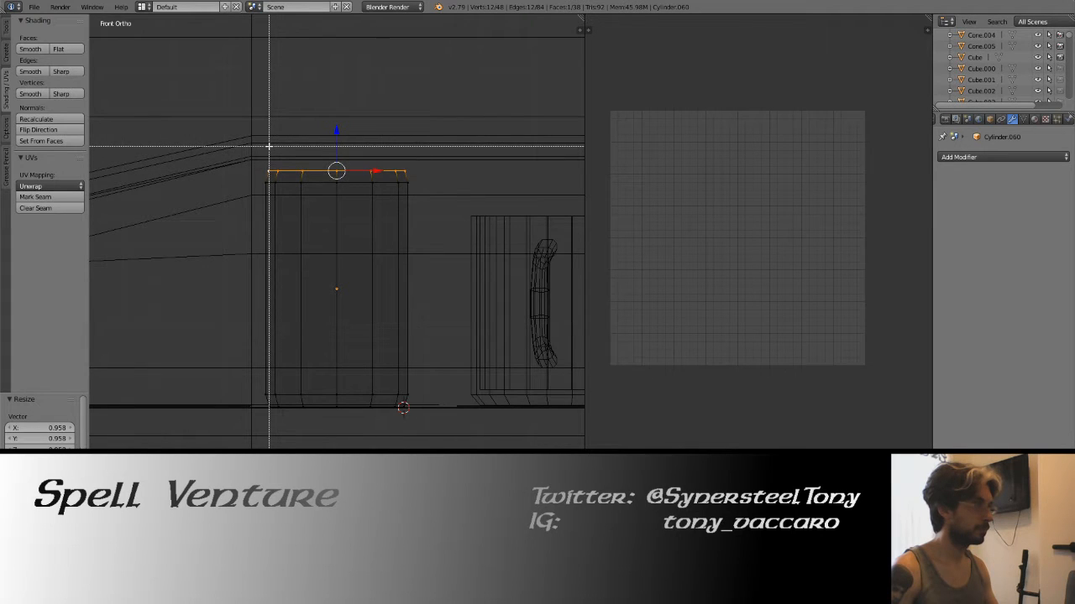
{"action": "key", "text": "Escape"}
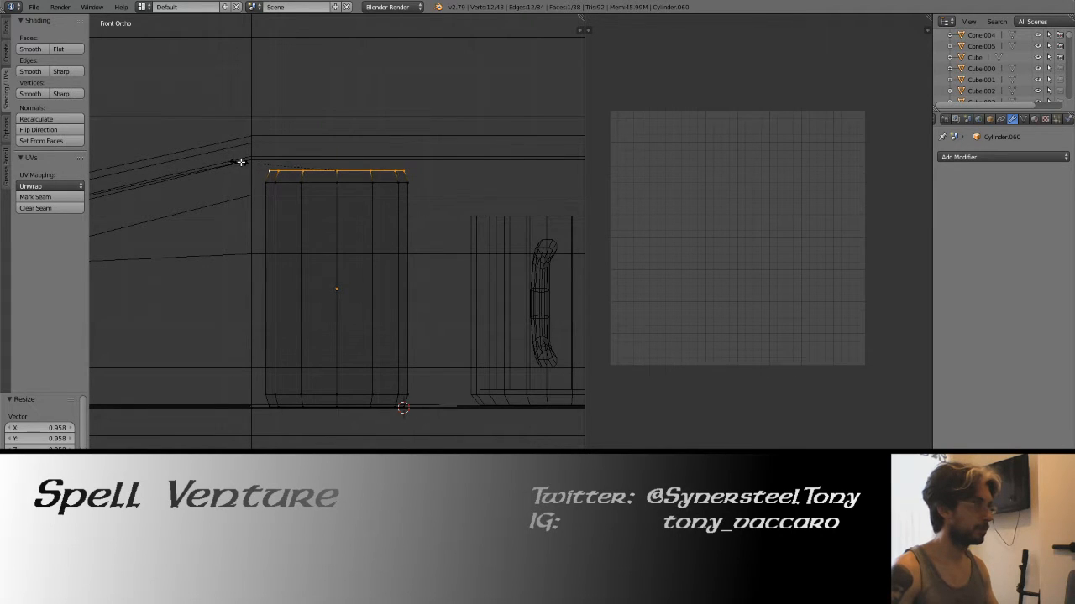
{"action": "key", "text": "b"}
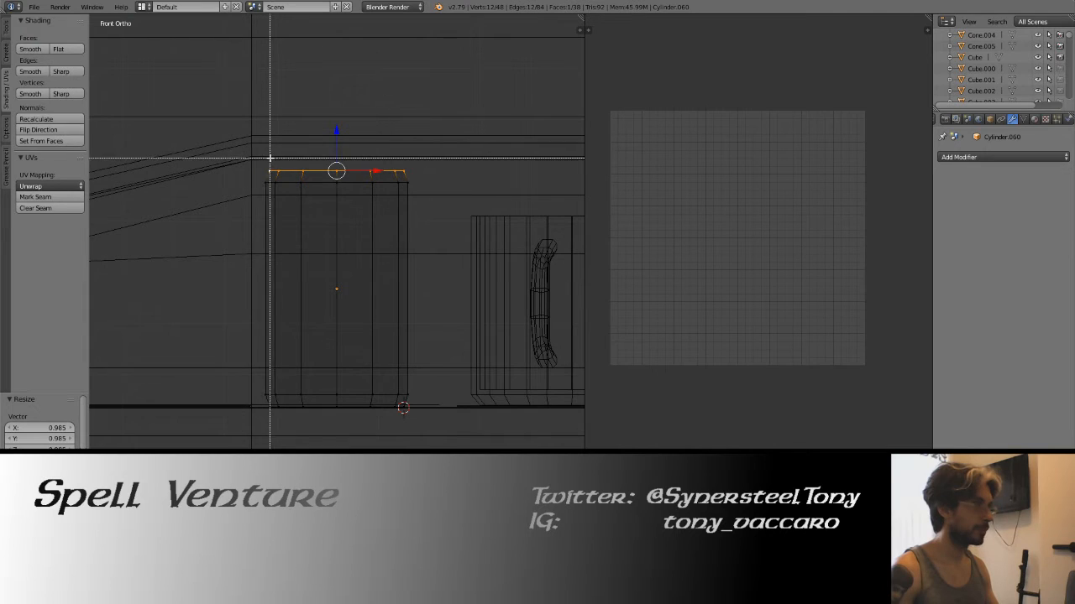
{"action": "key", "text": "Escape"}
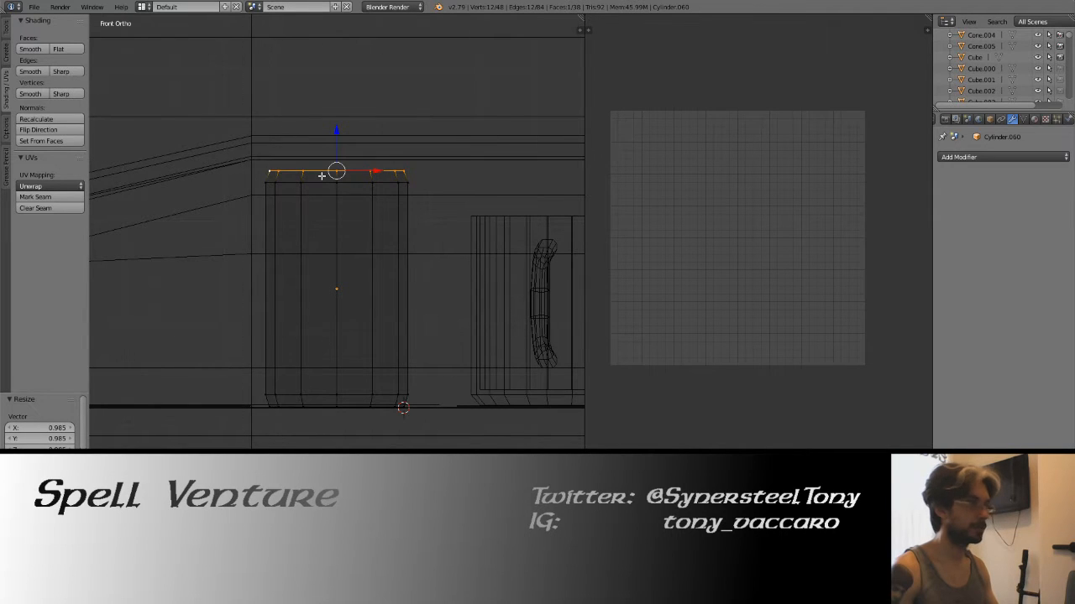
{"action": "key", "text": "z"}
{"action": "middle_click_drag", "start_coordinate": [322, 175], "coordinate": [272, 237]}
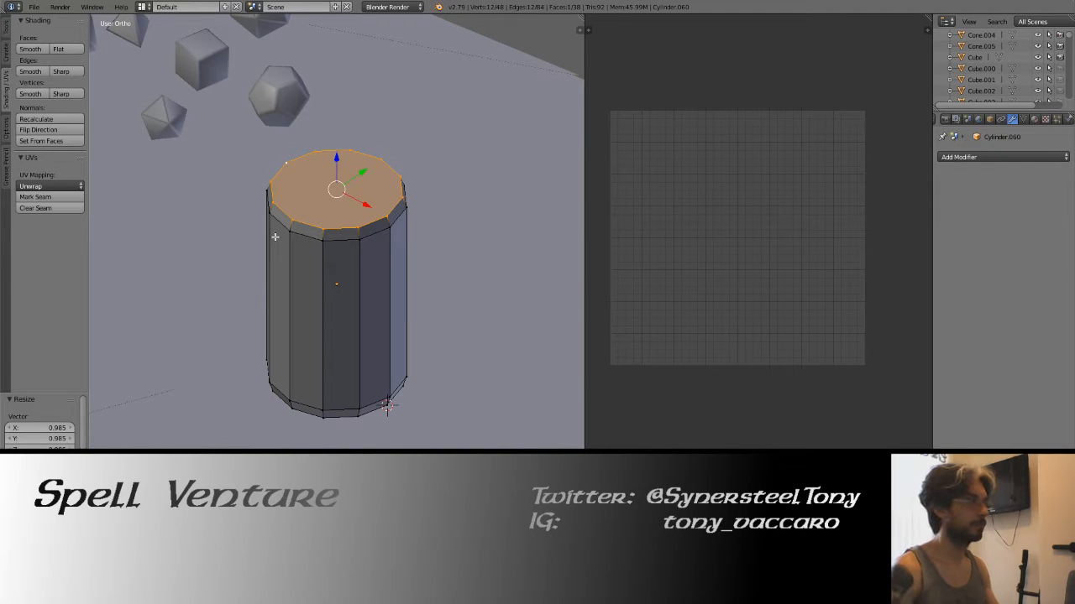
Extrude the can's top face and scale it slightly inward to form a thin flat rim.
{"action": "middle_click_drag", "start_coordinate": [273, 237], "coordinate": [246, 250]}
{"action": "key", "text": "e"}
{"action": "left_click", "coordinate": [270, 220]}
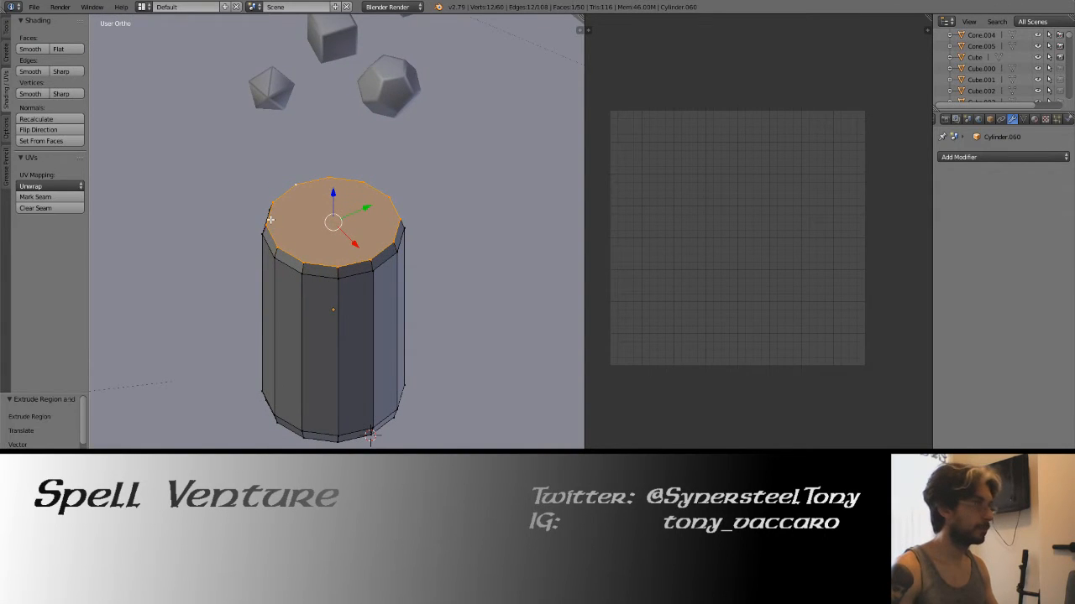
{"action": "key", "text": "s"}
{"action": "left_click", "coordinate": [295, 218]}
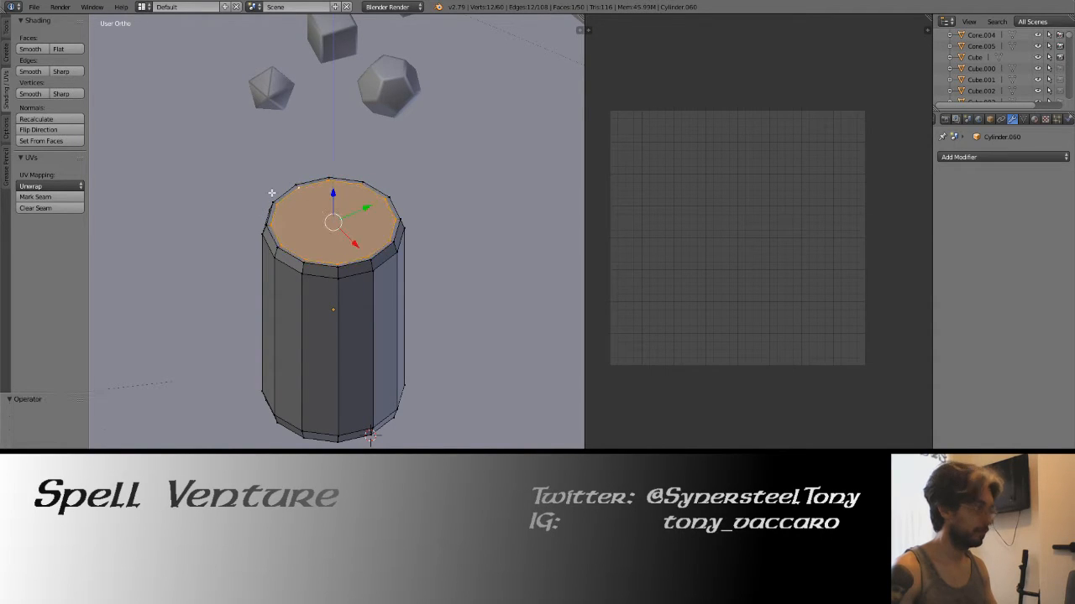
Extrude the inner top face again, lower it slightly below the rim and narrow it a little to recess the lid.
{"action": "key", "text": "e"}
{"action": "right_click", "coordinate": [333, 192]}
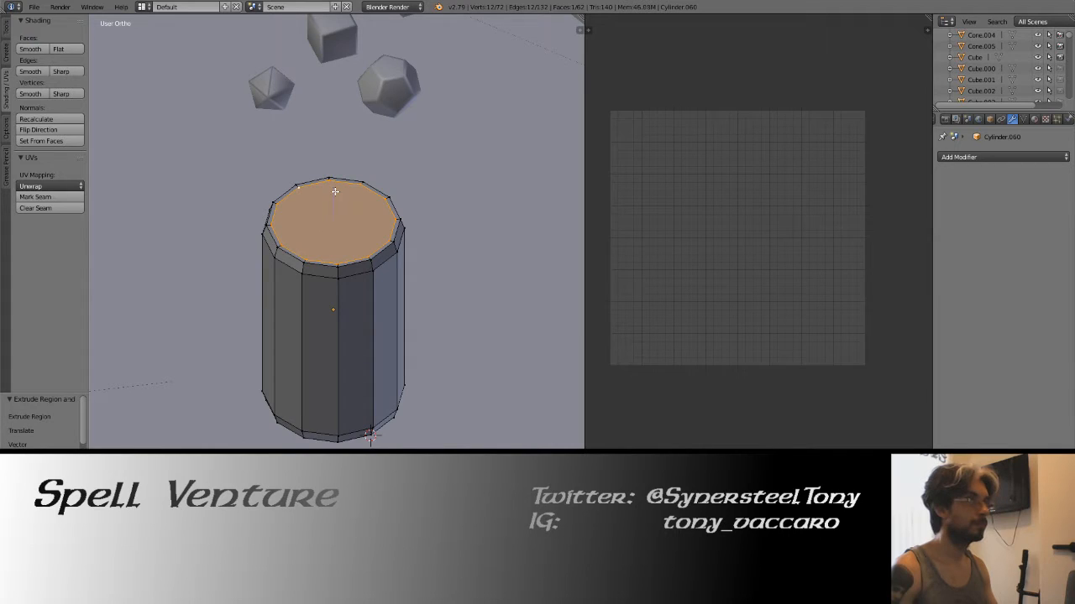
{"action": "left_click", "coordinate": [309, 216]}
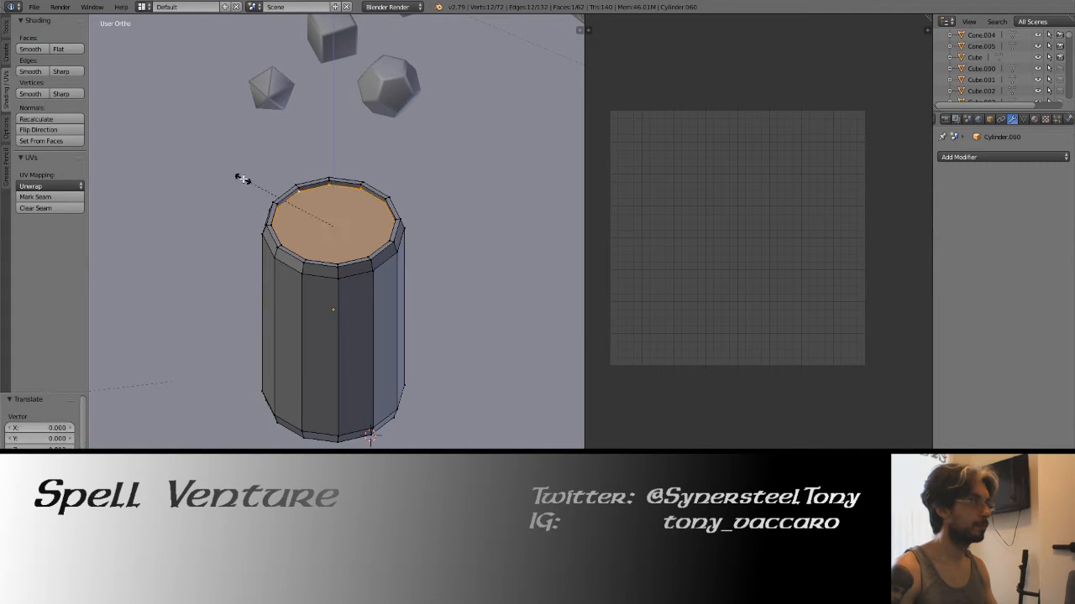
{"action": "mouse_move", "coordinate": [274, 214]}
{"action": "middle_mouse_down"}
{"action": "mouse_move", "coordinate": [240, 201]}
{"action": "mouse_move", "coordinate": [294, 206]}
{"action": "mouse_move", "coordinate": [249, 224]}
{"action": "mouse_move", "coordinate": [360, 222]}
{"action": "mouse_move", "coordinate": [264, 229]}
{"action": "middle_mouse_up"}
{"action": "key", "text": "Tab"}
{"action": "key", "text": "Tab"}
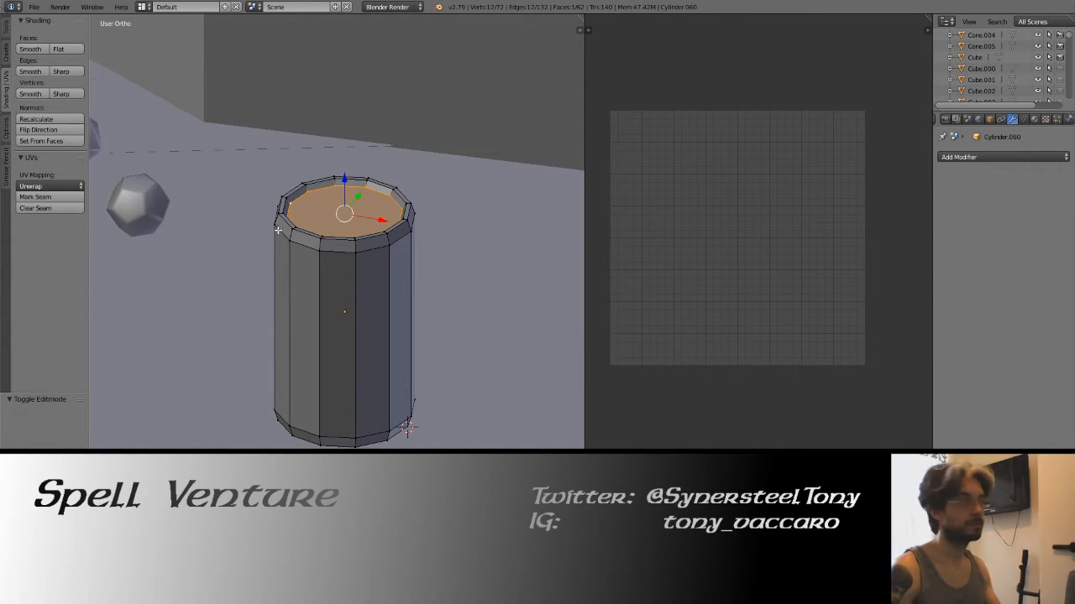
Nudge the whole can along the Z axis in object mode.
{"action": "middle_click_drag", "start_coordinate": [277, 230], "coordinate": [346, 269]}
{"action": "key", "text": "Tab"}
{"action": "key", "text": "g"}
{"action": "key", "text": "z"}
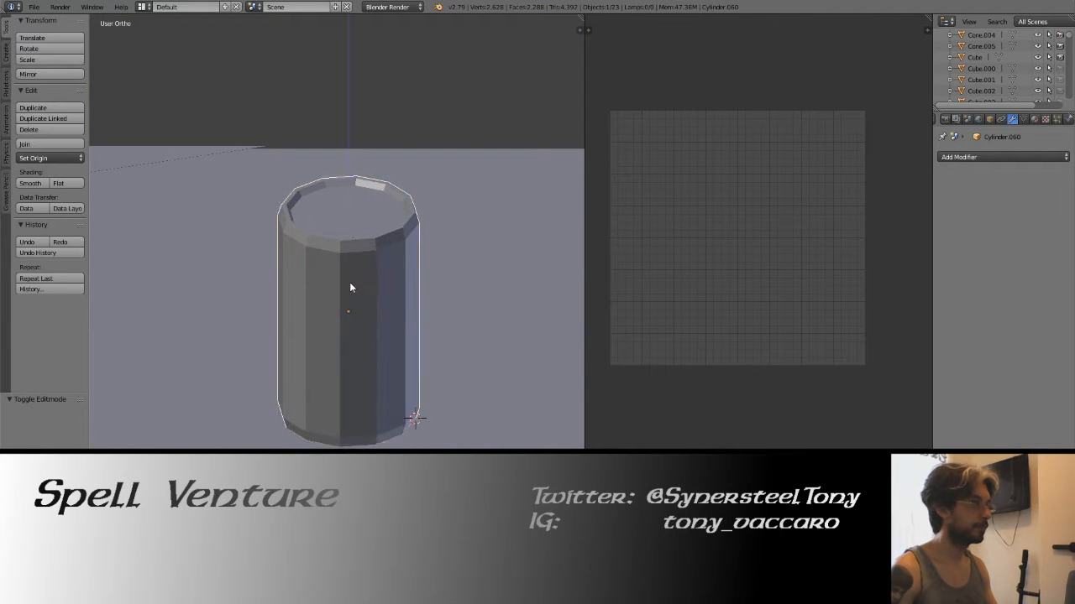
{"action": "left_click", "coordinate": [350, 287]}
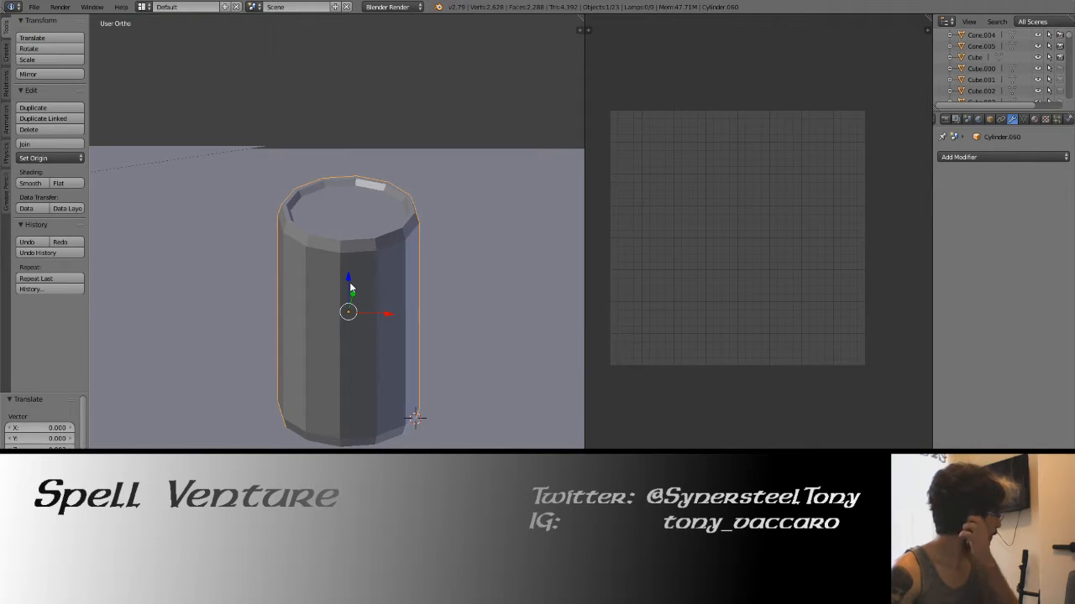
Select the two topmost vertex rings of the can's rim from the front and shift them slightly upward.
{"action": "middle_click_drag", "start_coordinate": [330, 312], "coordinate": [292, 303]}
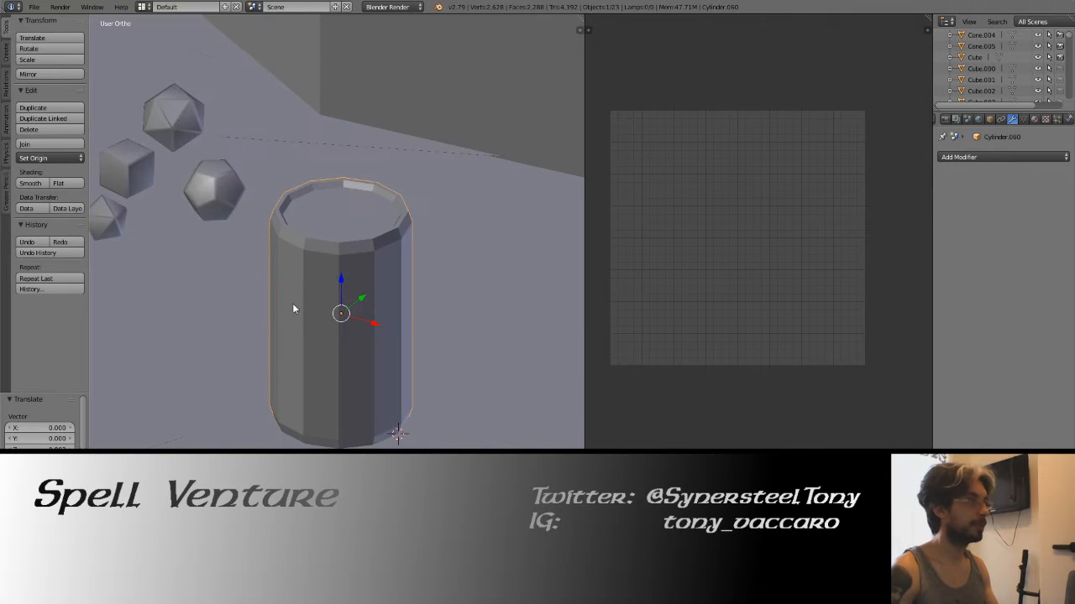
{"action": "key", "text": "Tab"}
{"action": "middle_click_drag", "start_coordinate": [317, 232], "coordinate": [309, 263], "text": "shift"}
{"action": "middle_click_drag", "start_coordinate": [309, 263], "coordinate": [375, 252]}
{"action": "key", "text": "a"}
{"action": "key", "text": "KP_1"}
{"action": "key", "text": "z"}
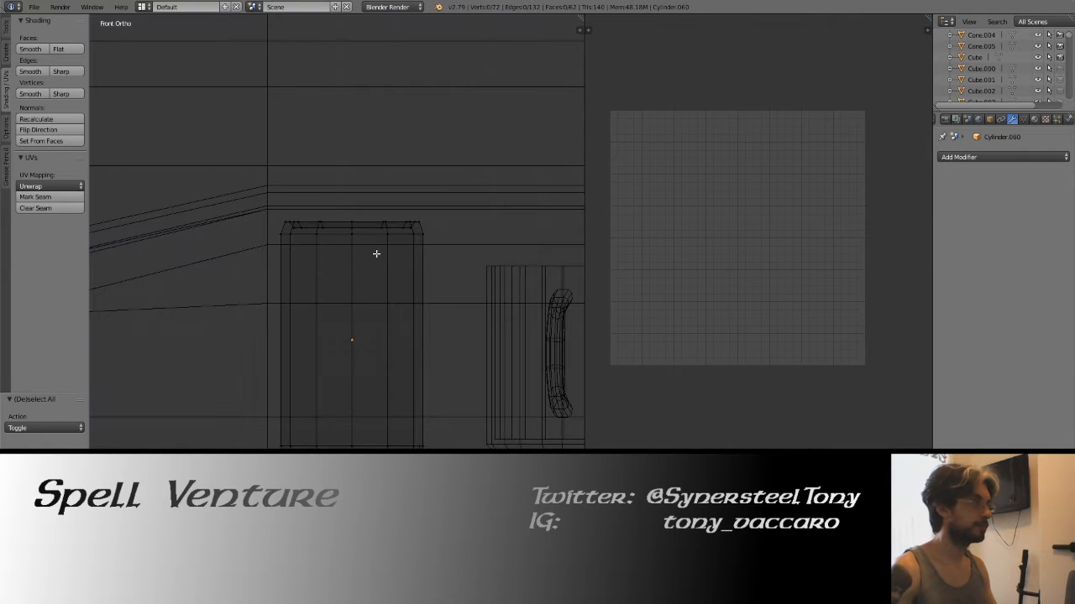
{"action": "left_click_drag", "start_coordinate": [284, 213], "coordinate": [453, 215]}
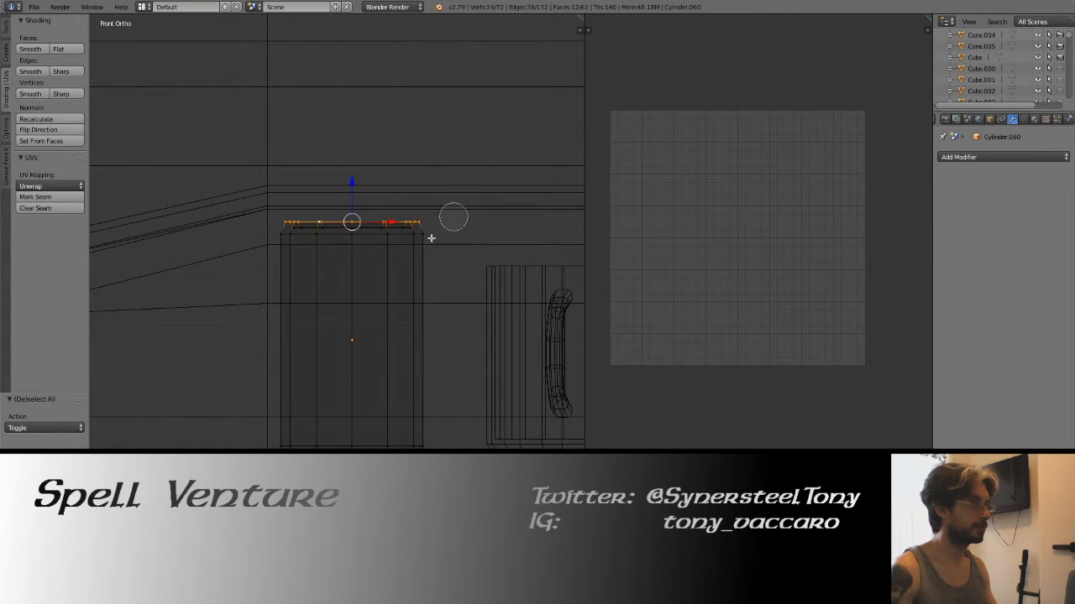
{"action": "right_click", "coordinate": [355, 247]}
{"action": "key", "text": "z"}
{"action": "key", "text": "g"}
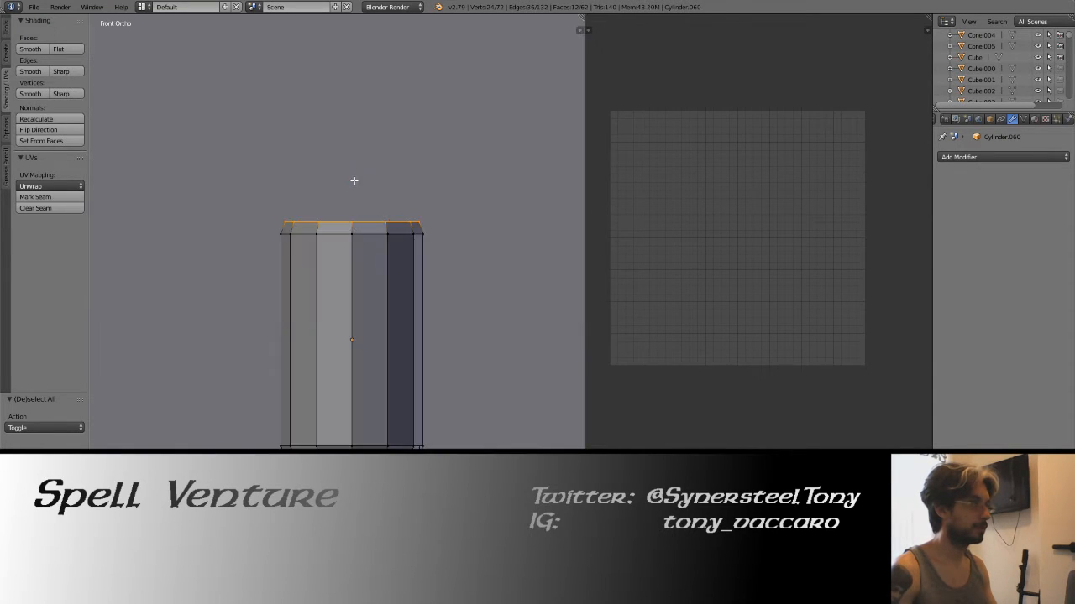
{"action": "left_click", "coordinate": [356, 201]}
{"action": "middle_click_drag", "start_coordinate": [383, 168], "coordinate": [354, 245]}
{"action": "key", "text": "Tab"}
{"action": "key", "text": "Tab"}
Delete only the recessed lid face of the can, keeping its surrounding edges.
{"action": "key", "text": "a"}
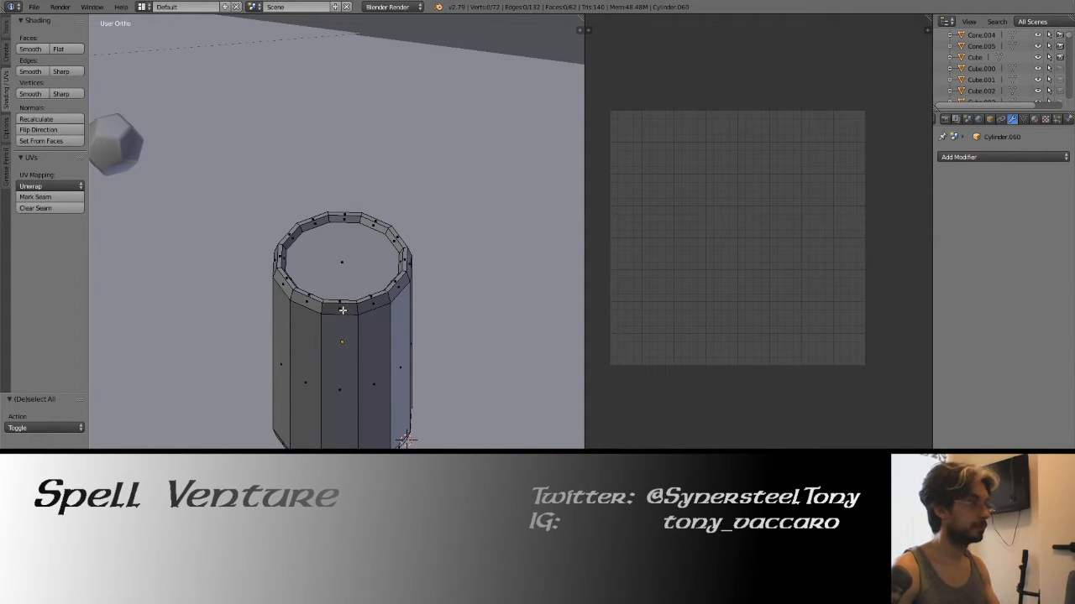
{"action": "right_click", "coordinate": [343, 265]}
{"action": "key", "text": "x"}
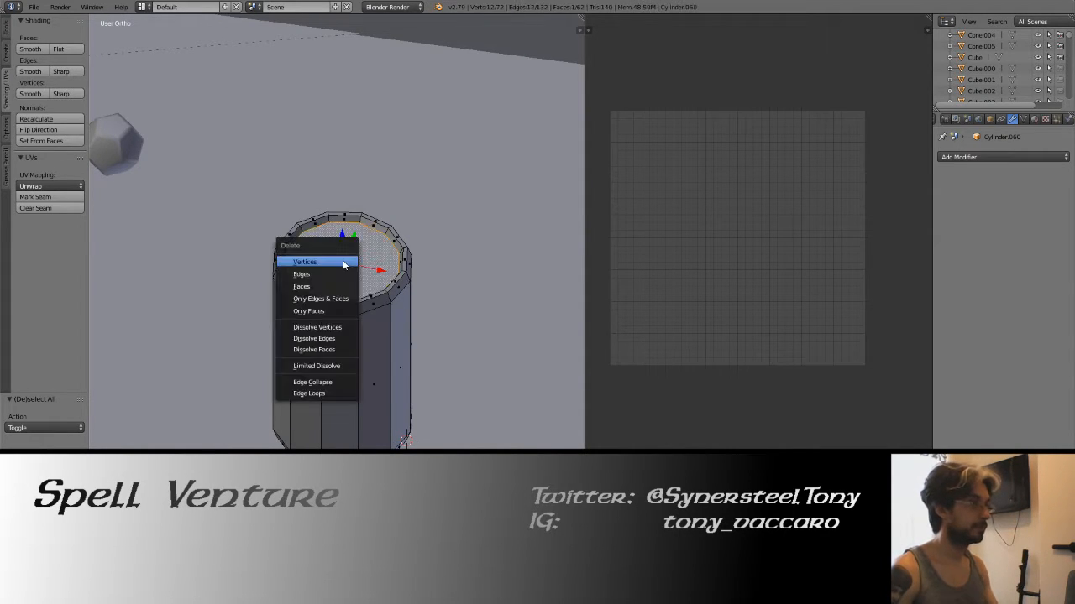
{"action": "left_click", "coordinate": [338, 310]}
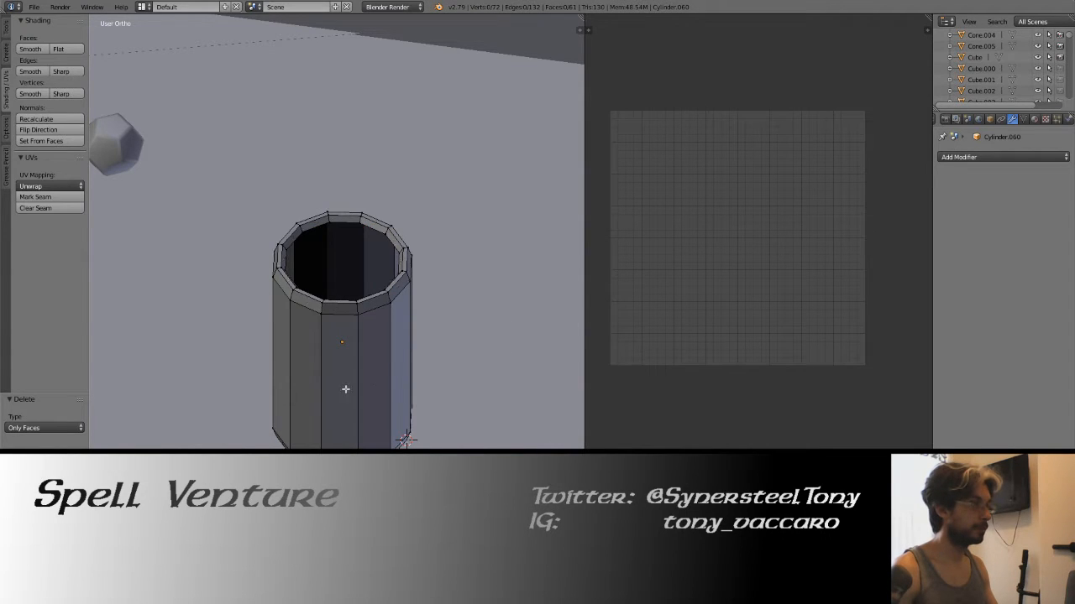
Extrude the open inner edge loop of the rim in place and scale it inward to 0.515.
{"action": "right_click", "coordinate": [325, 223]}
{"action": "middle_click_drag", "start_coordinate": [282, 203], "coordinate": [423, 220]}
{"action": "right_click", "coordinate": [385, 180], "text": "ctrl"}
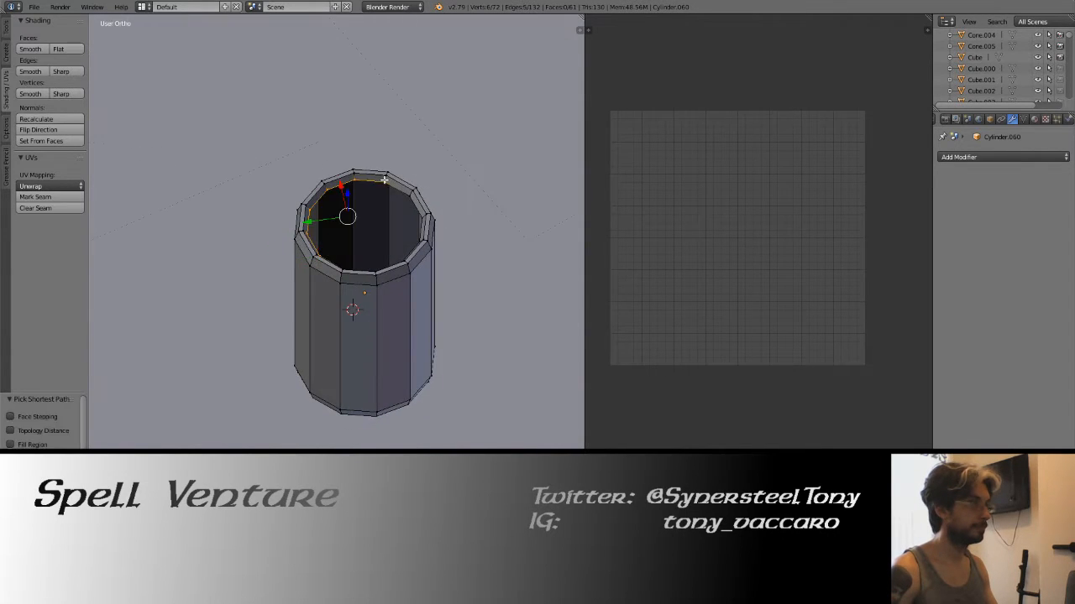
{"action": "middle_click_drag", "start_coordinate": [185, 176], "coordinate": [411, 176]}
{"action": "right_click", "coordinate": [344, 220], "text": "alt"}
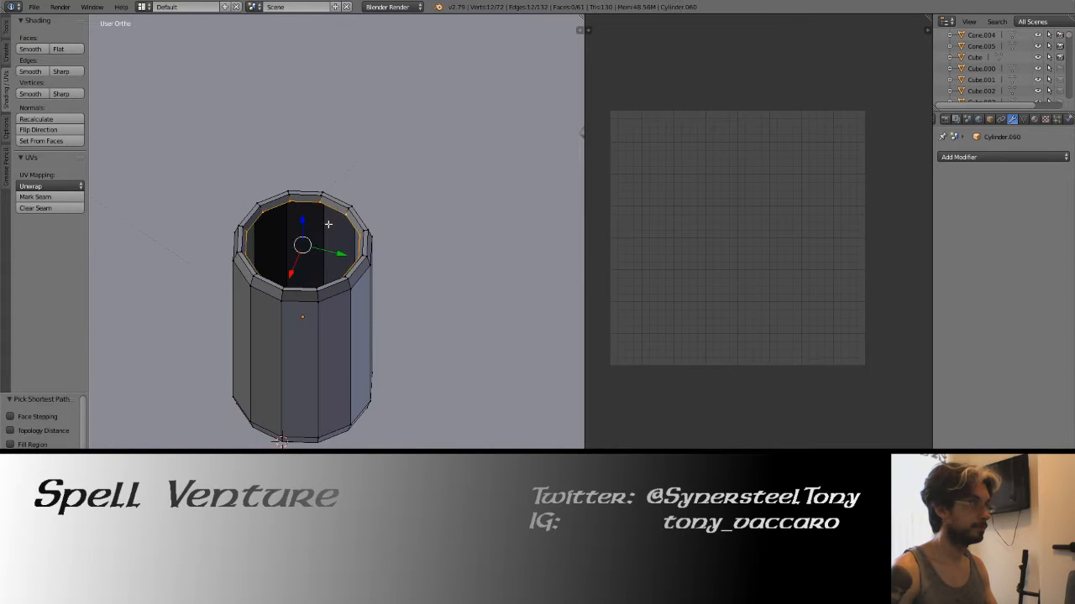
{"action": "key", "text": "e"}
{"action": "right_click", "coordinate": [277, 216]}
{"action": "key", "text": "s"}
{"action": "left_click", "coordinate": [247, 210]}
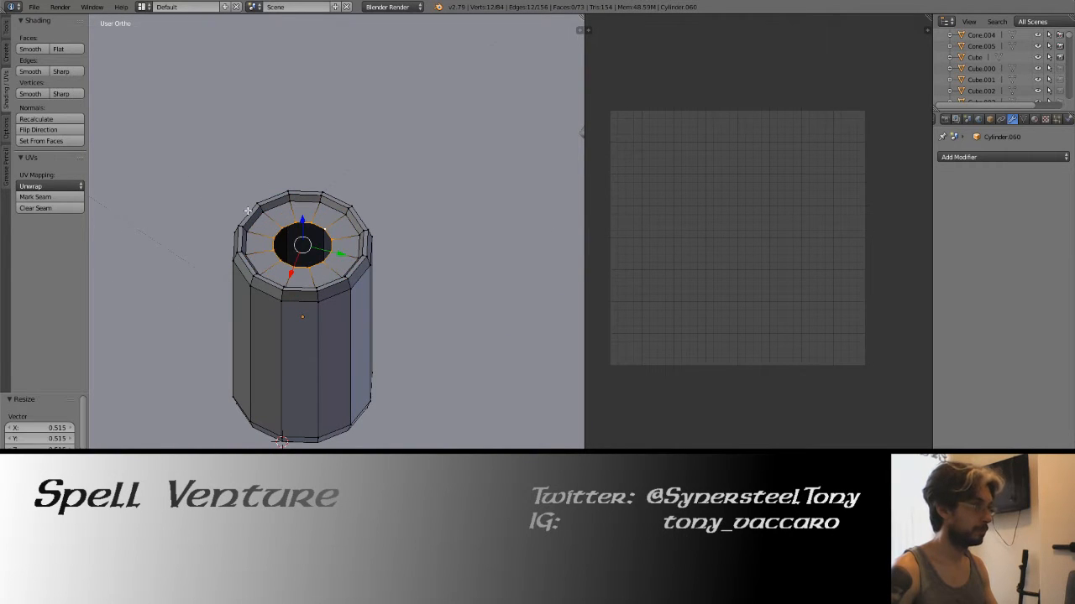
Merge the inner ring of the lid at its center to close the can's top with triangles.
{"action": "key", "text": "alt+m"}
{"action": "left_click", "coordinate": [233, 237]}
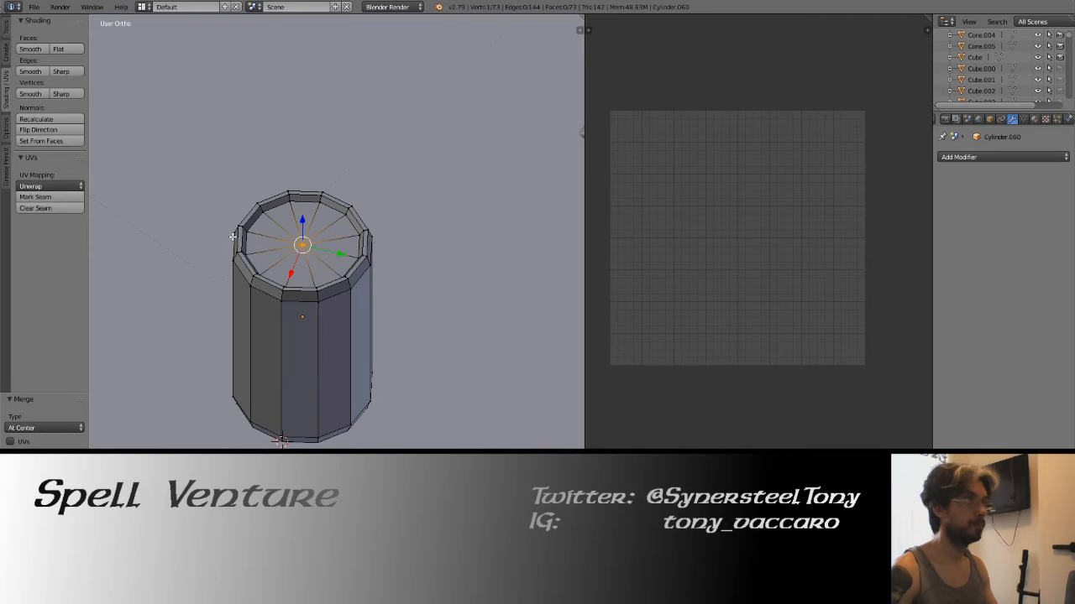
{"action": "middle_click_drag", "start_coordinate": [339, 249], "coordinate": [310, 280]}
{"action": "key", "text": "a"}
{"action": "key", "text": "Tab"}
{"action": "key", "text": "Tab"}
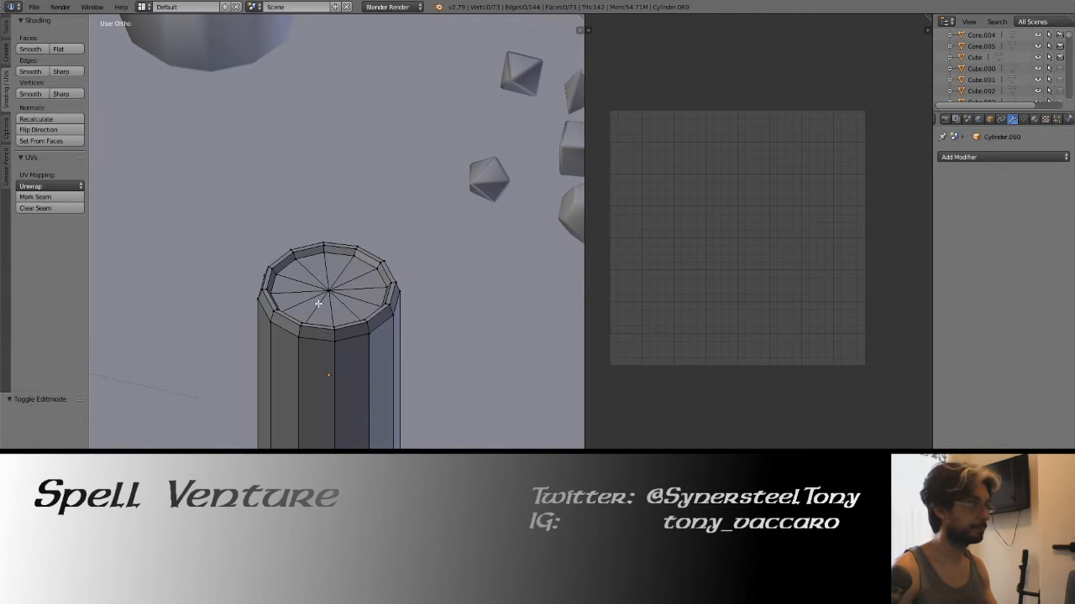
Add a cube on the can's lid within the same mesh and scale it by 0.1 and again by 0.5.
{"action": "key", "text": "shift+a"}
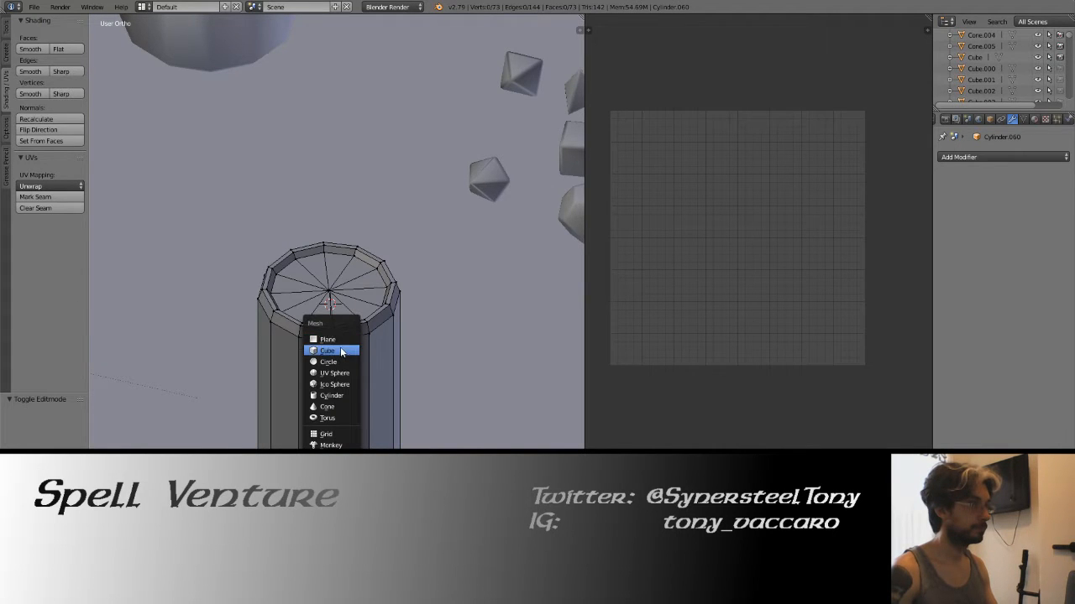
{"action": "left_click", "coordinate": [340, 350]}
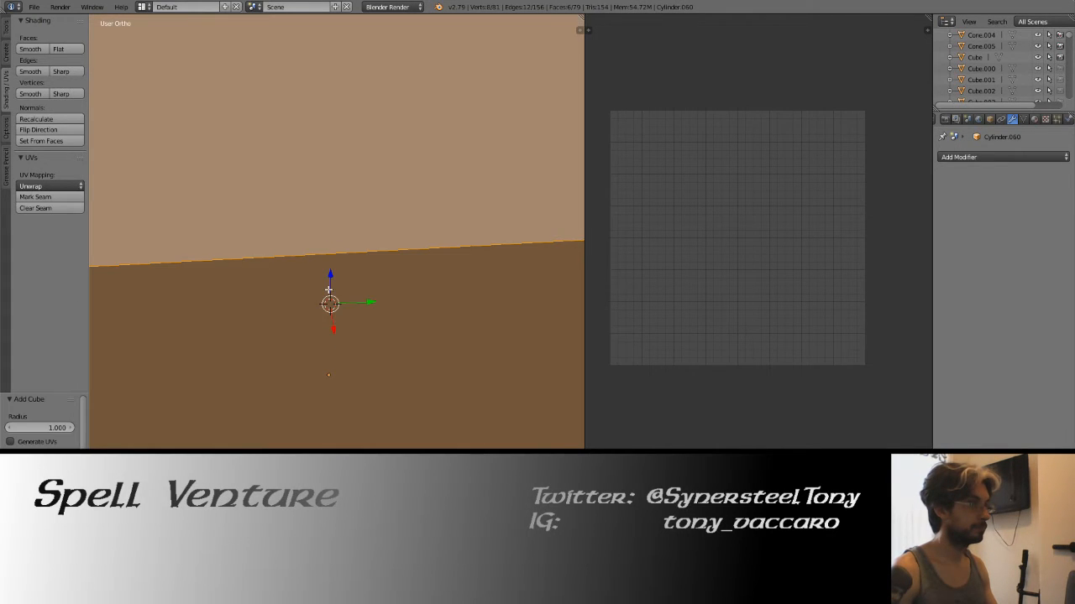
{"action": "middle_click_drag", "start_coordinate": [328, 289], "coordinate": [330, 287]}
{"action": "type", "text": "aa"}
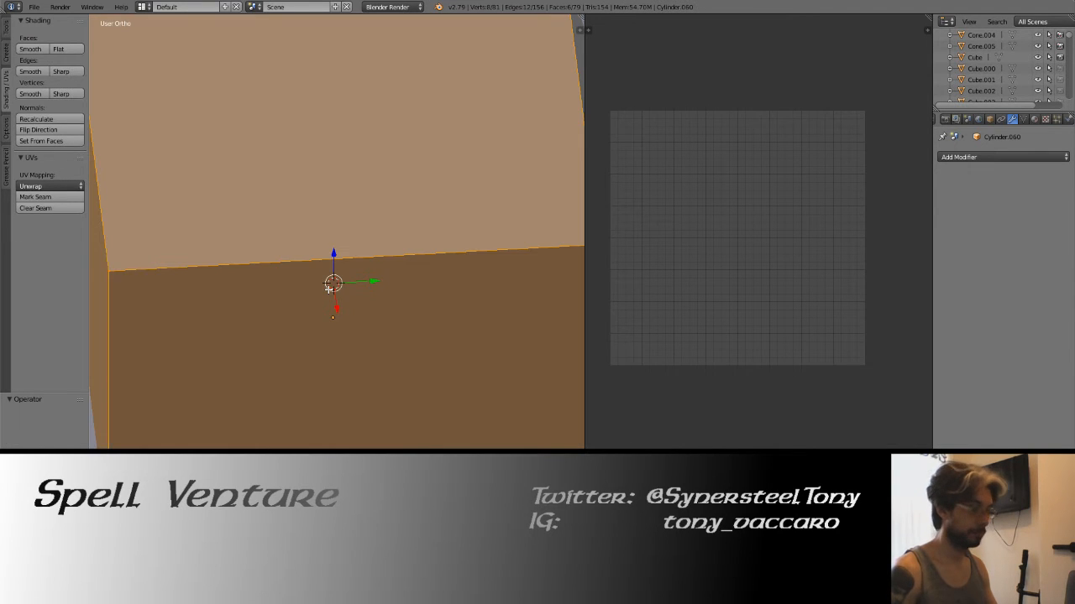
{"action": "type", "text": "s0.1"}
{"action": "key", "text": "Return"}
{"action": "type", "text": "s0.5"}
{"action": "key", "text": "Return"}
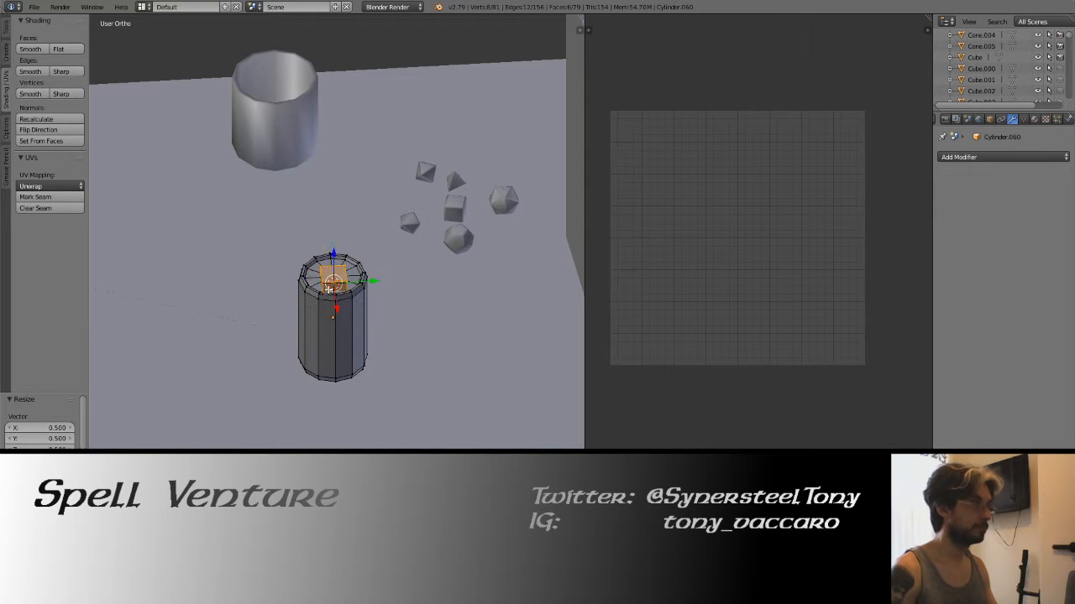
Move the cube 0.190 along the X axis so it sits beside the can.
{"action": "key", "text": "KP_7"}
{"action": "scroll", "coordinate": [298, 272], "scroll_direction": "up", "scroll_amount": 4}
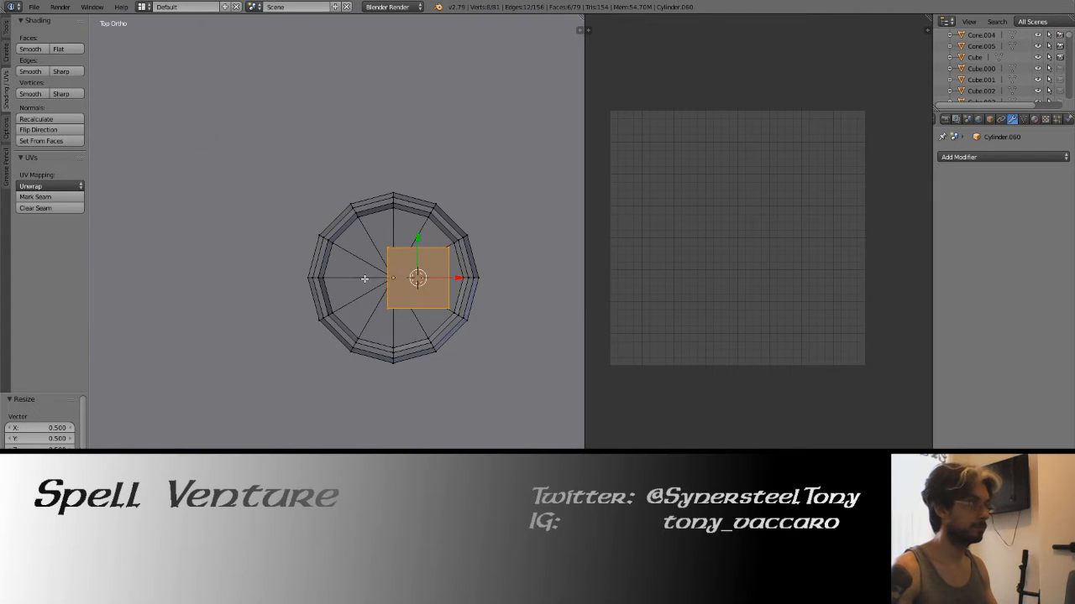
{"action": "scroll", "coordinate": [298, 273], "scroll_direction": "up", "scroll_amount": 3}
{"action": "left_click_drag", "start_coordinate": [350, 287], "coordinate": [570, 287]}
{"action": "middle_click_drag", "start_coordinate": [338, 299], "coordinate": [223, 305], "text": "shift"}
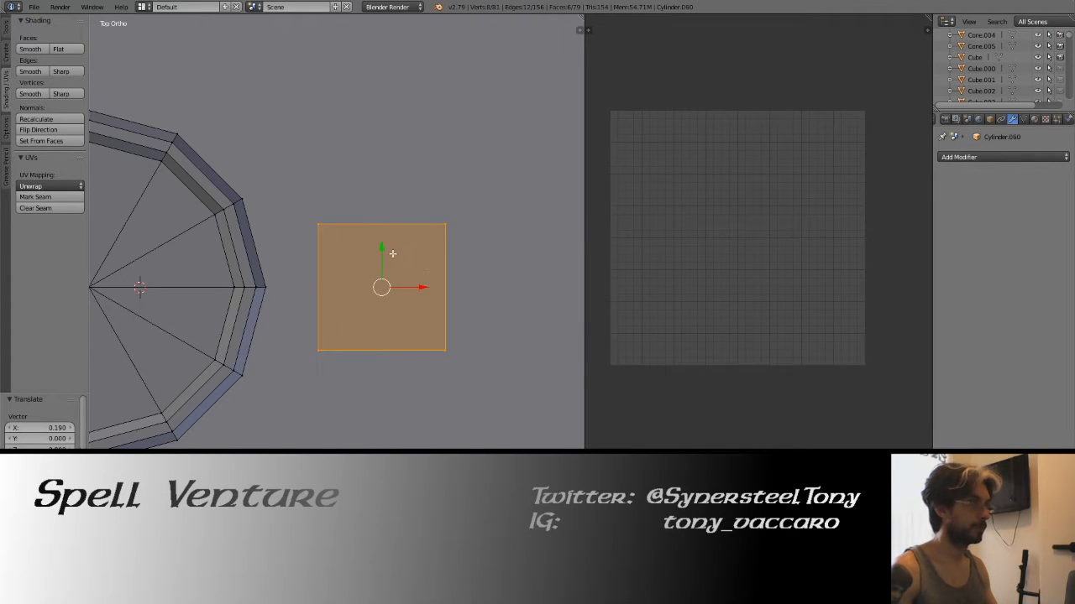
Flatten the cube into a thin plate by scaling it 0.1 along the Z axis.
{"action": "key", "text": "KP_1"}
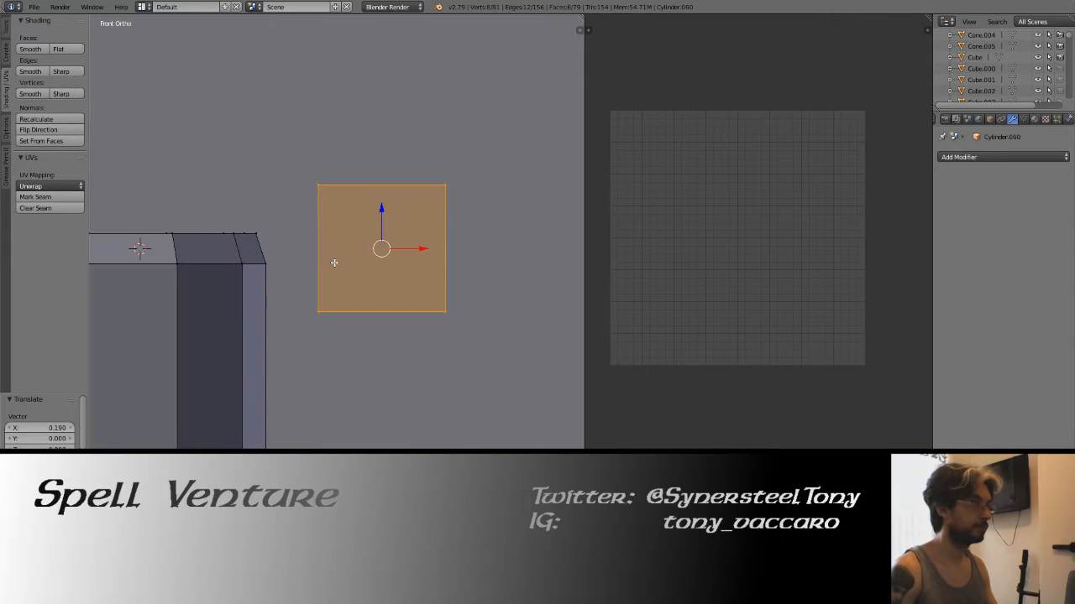
{"action": "type", "text": "s.1"}
{"action": "key", "text": "Return"}
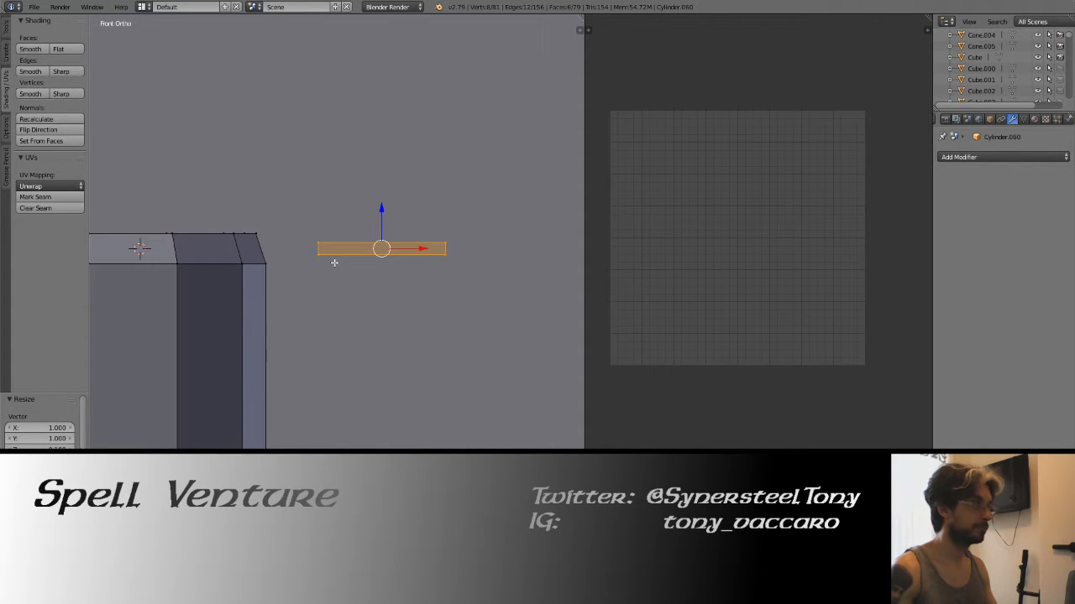
Add two evenly spaced loop cuts along the plate's X direction without sliding them.
{"action": "middle_click_drag", "start_coordinate": [346, 202], "coordinate": [328, 281]}
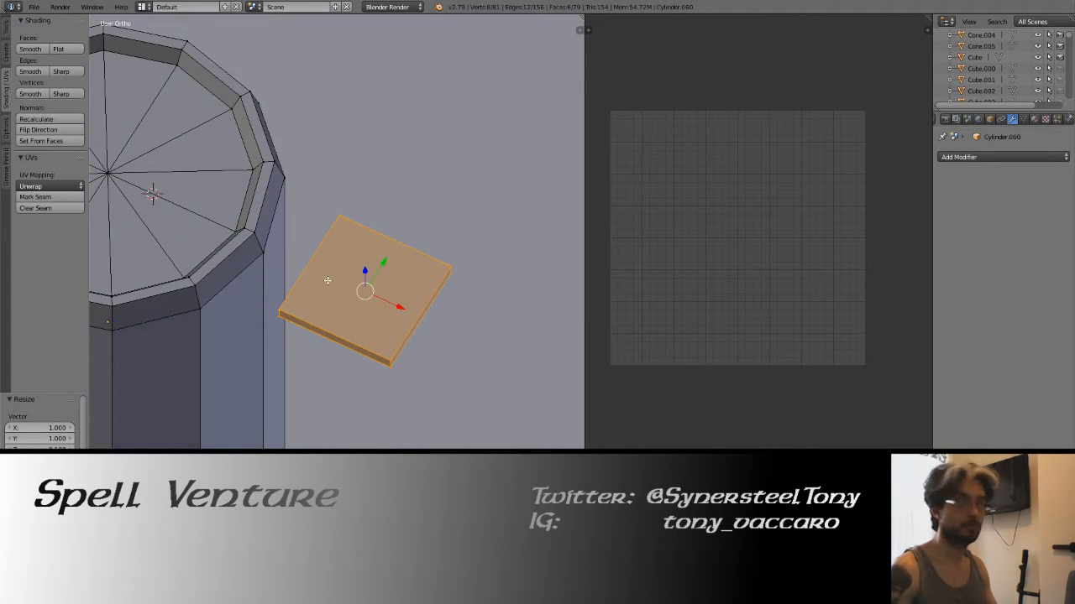
{"action": "key", "text": "a"}
{"action": "key", "text": "ctrl+r"}
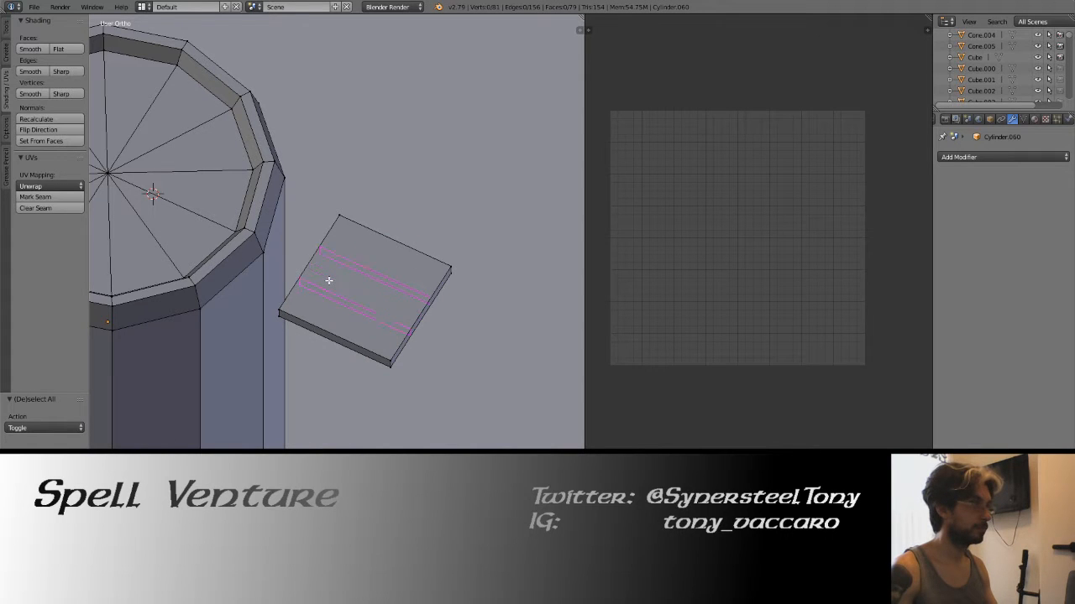
{"action": "left_click", "coordinate": [328, 281]}
{"action": "right_click", "coordinate": [328, 280]}
{"action": "key", "text": "a"}
Move the two middle vertex pairs on the plate's edge facing the can outward along the X axis.
{"action": "key", "text": "KP_7"}
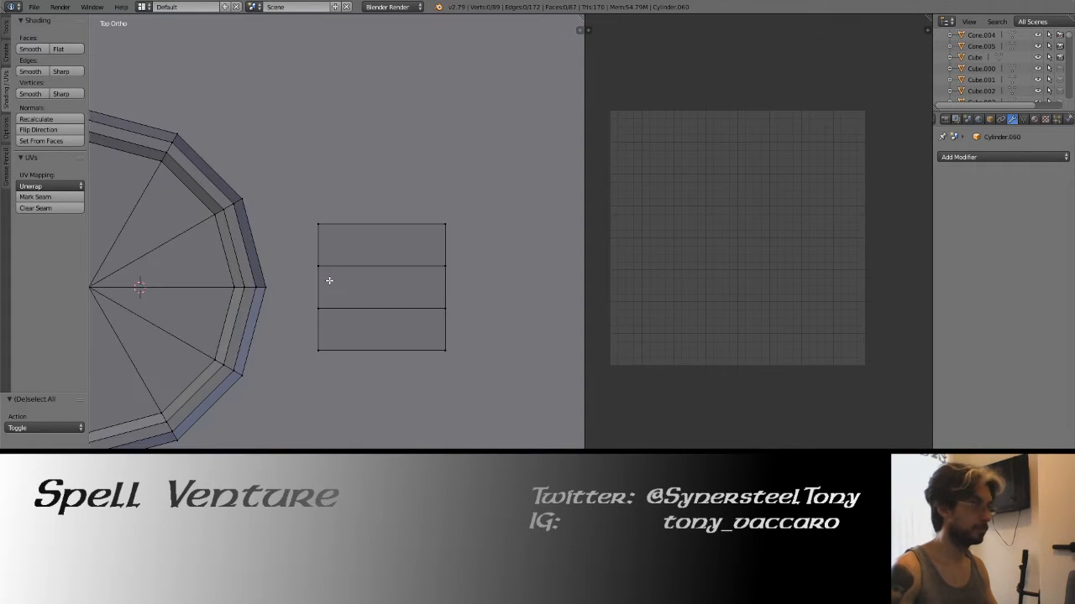
{"action": "right_click", "coordinate": [319, 267]}
{"action": "right_click", "coordinate": [318, 307], "text": "shift"}
{"action": "key", "text": "g"}
{"action": "key", "text": "x"}
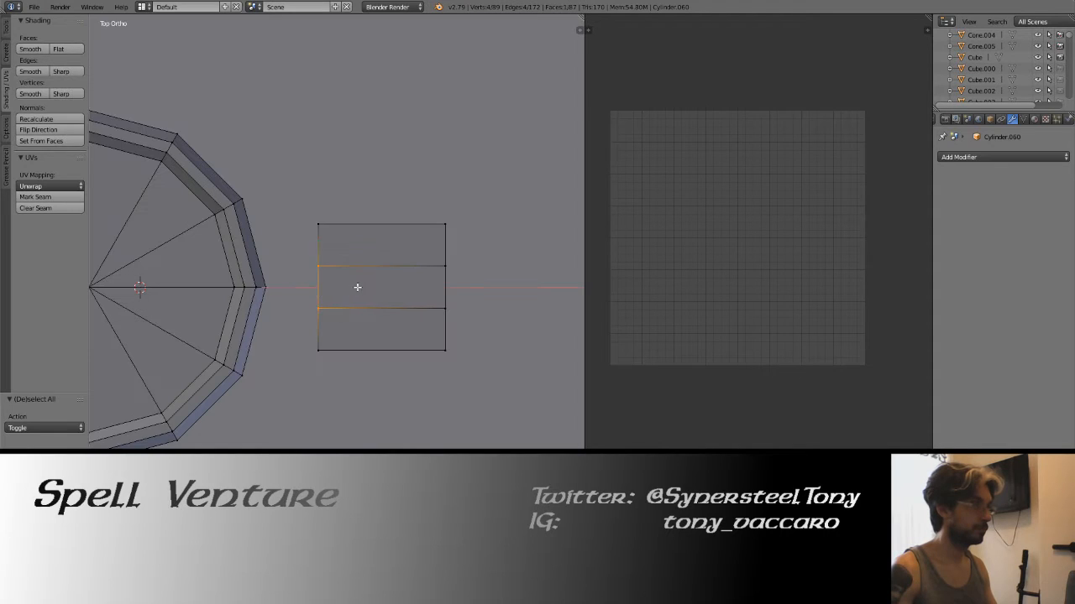
{"action": "left_click", "coordinate": [340, 287]}
{"action": "key", "text": "a"}
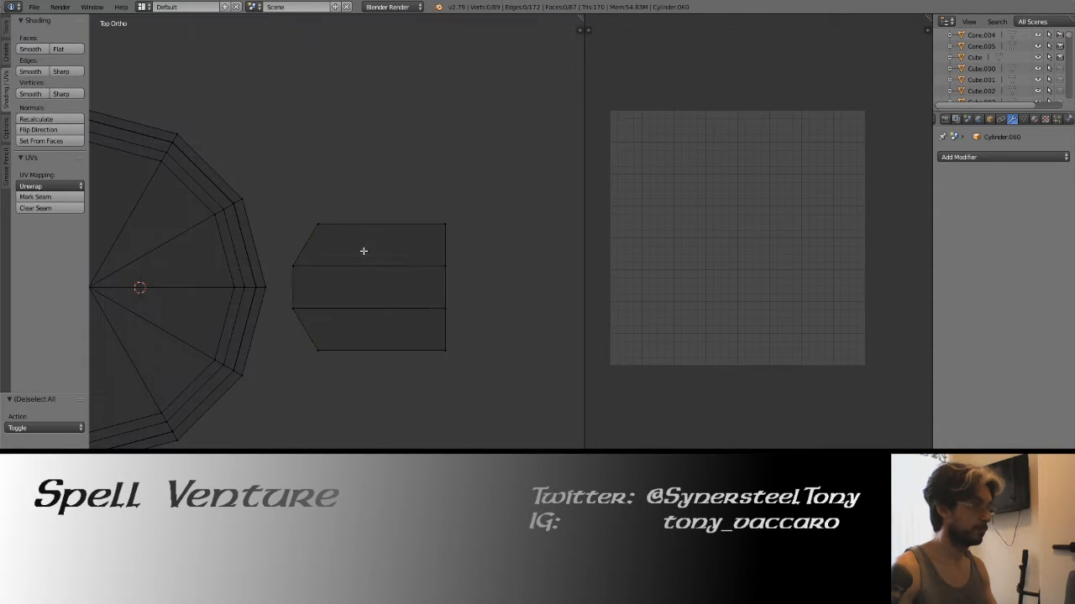
Add two centered loop cuts across the plate and scale that middle section about 1.207 along the Y axis.
{"action": "scroll", "coordinate": [374, 269], "scroll_direction": "up", "scroll_amount": 1}
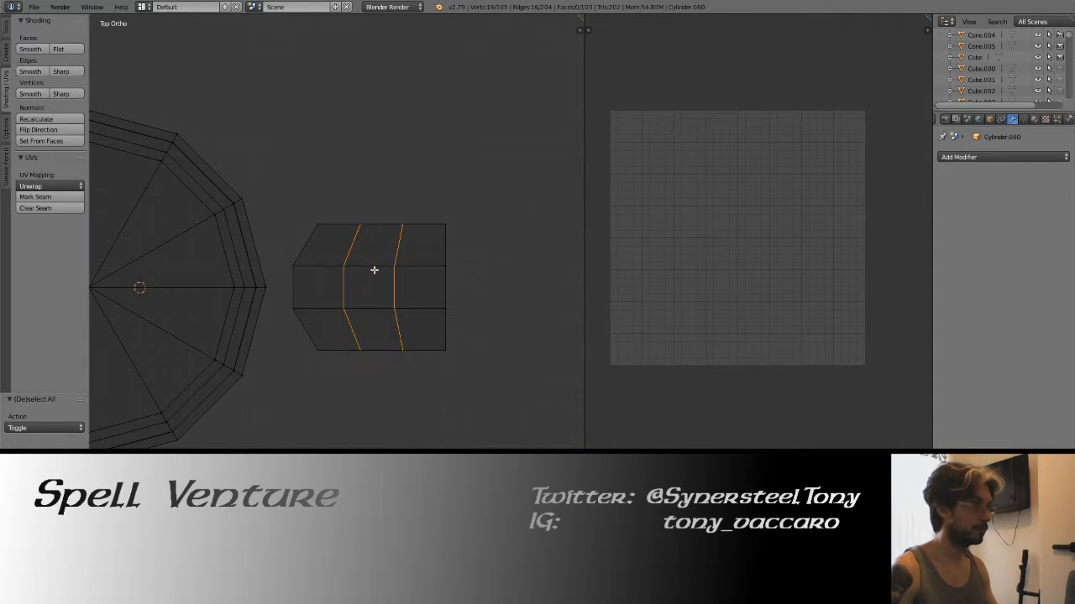
{"action": "left_click", "coordinate": [373, 270]}
{"action": "right_click", "coordinate": [370, 252]}
{"action": "key", "text": "s"}
{"action": "key", "text": "y"}
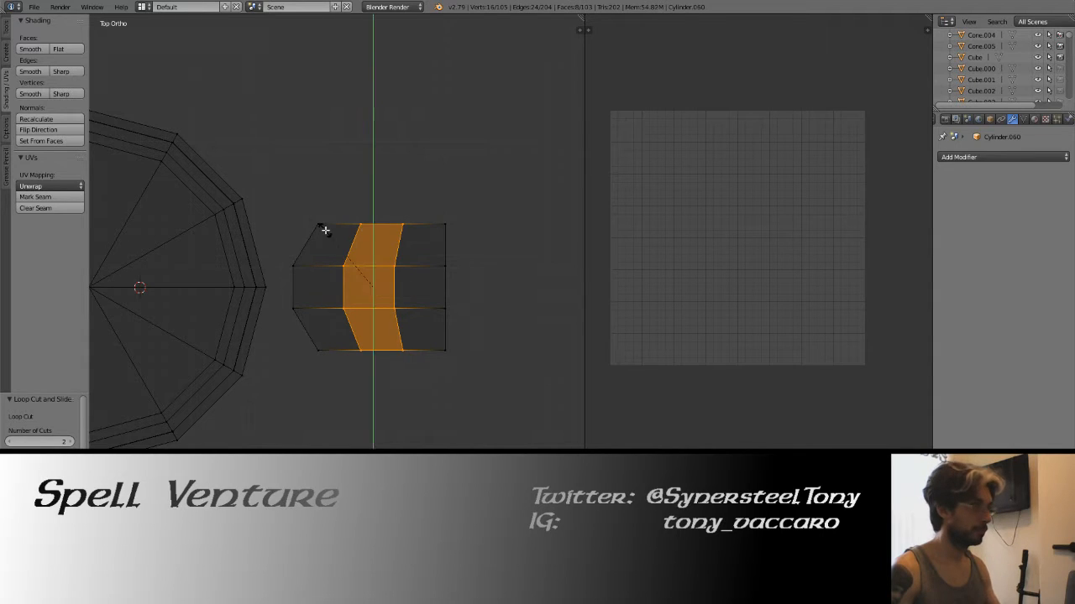
{"action": "left_click", "coordinate": [111, 230]}
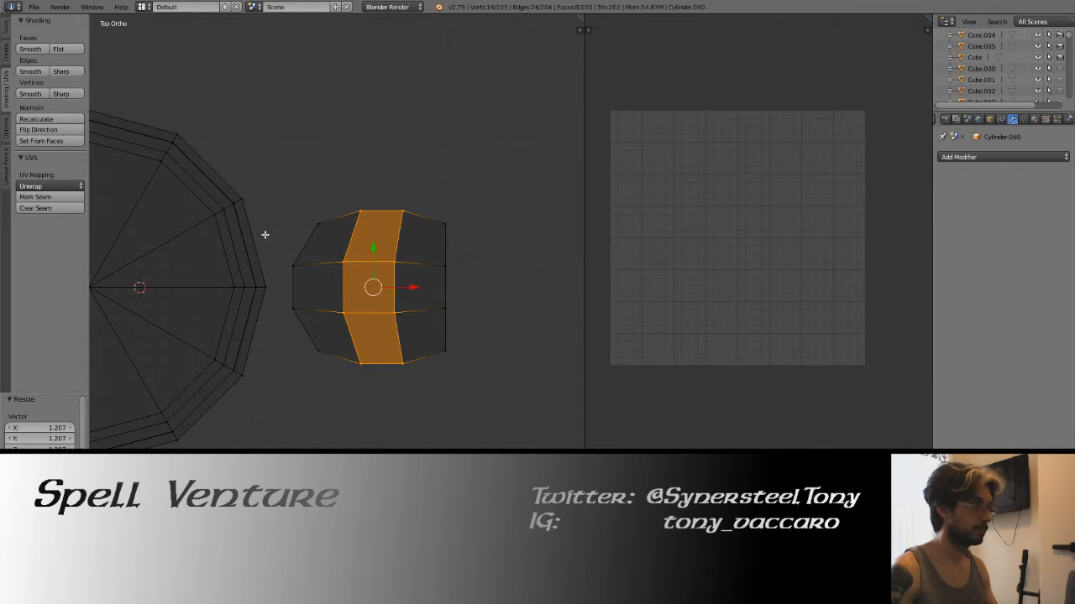
Select the plate's central face vertices and scale them about 2.126 along the X axis and 2.080 along the Y axis.
{"action": "key", "text": "z"}
{"action": "key", "text": "z"}
{"action": "key", "text": "a"}
{"action": "key", "text": "c"}
{"action": "mouse_move", "coordinate": [341, 260]}
{"action": "left_mouse_down"}
{"action": "mouse_move", "coordinate": [397, 319]}
{"action": "mouse_move", "coordinate": [394, 259]}
{"action": "left_mouse_up"}
{"action": "right_click", "coordinate": [394, 260]}
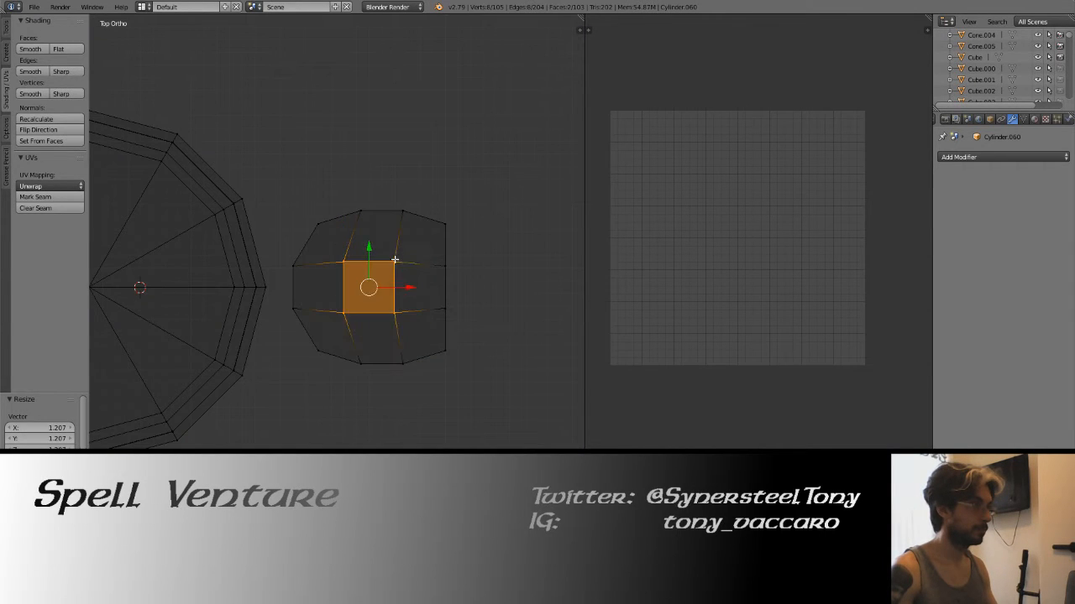
{"action": "key", "text": "x"}
{"action": "left_click", "coordinate": [249, 239]}
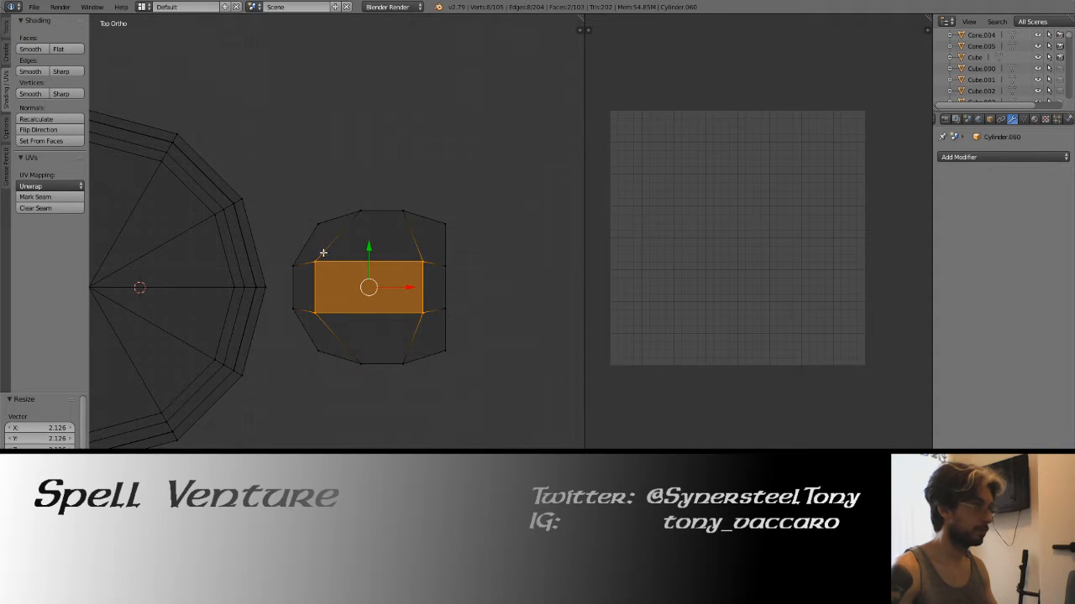
{"action": "key", "text": "s"}
{"action": "key", "text": "y"}
{"action": "left_click", "coordinate": [256, 248]}
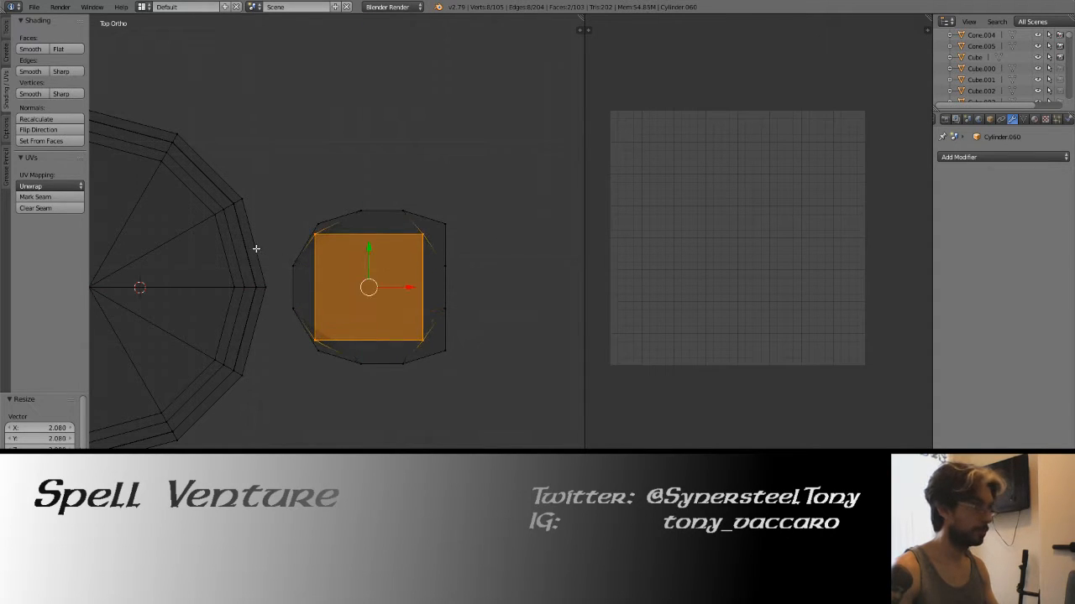
Scale the central section down to about 0.674 along the X axis and 0.865 along the Y axis.
{"action": "key", "text": "s"}
{"action": "key", "text": "x"}
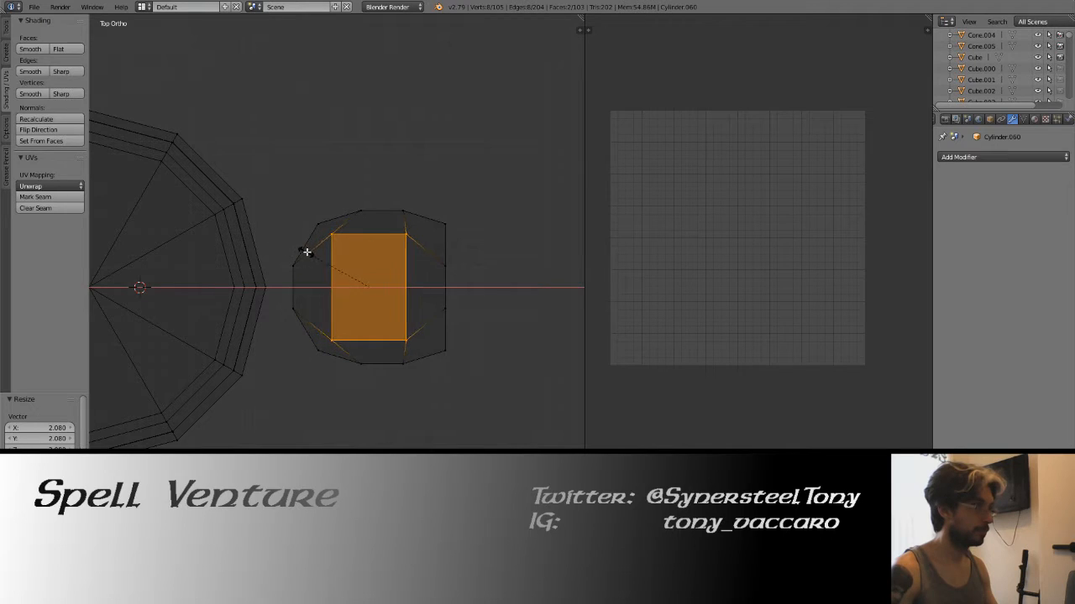
{"action": "left_click", "coordinate": [307, 252]}
{"action": "key", "text": "s"}
{"action": "key", "text": "y"}
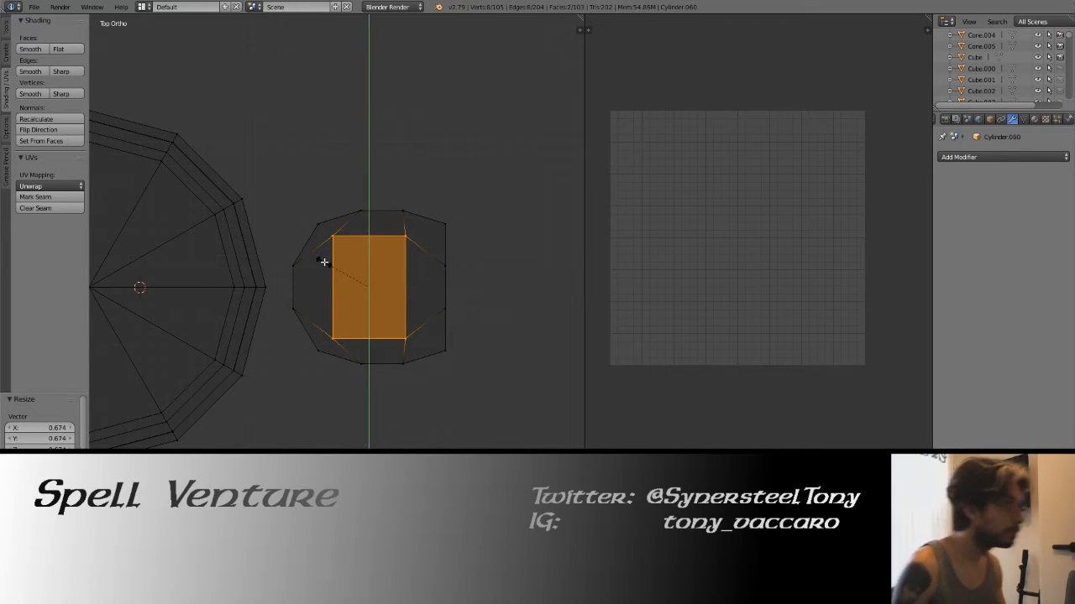
{"action": "left_click", "coordinate": [330, 262]}
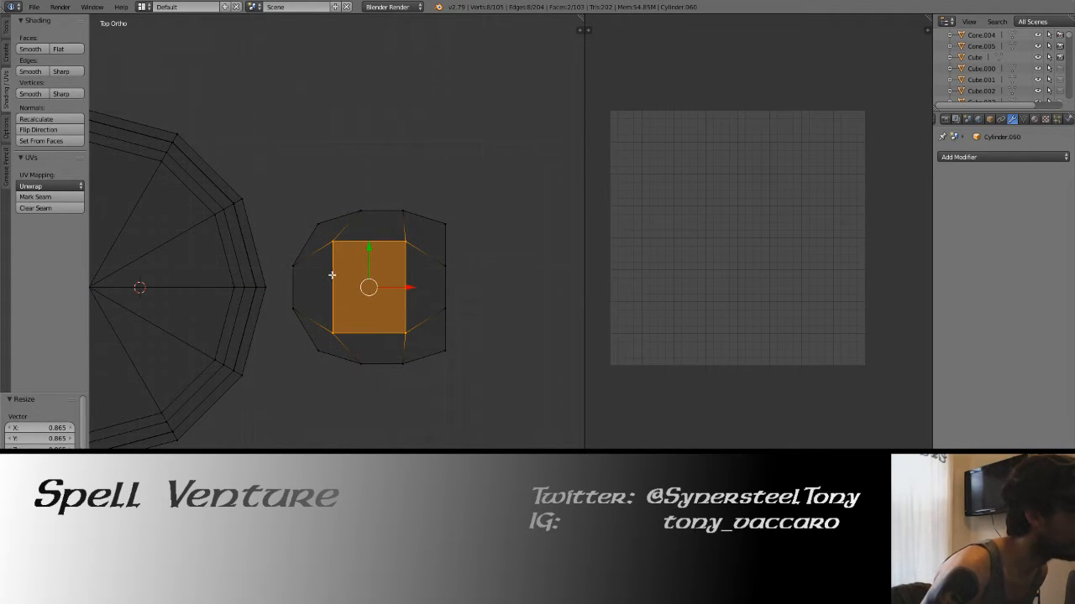
{"action": "key", "text": "a"}
{"action": "key", "text": "z"}
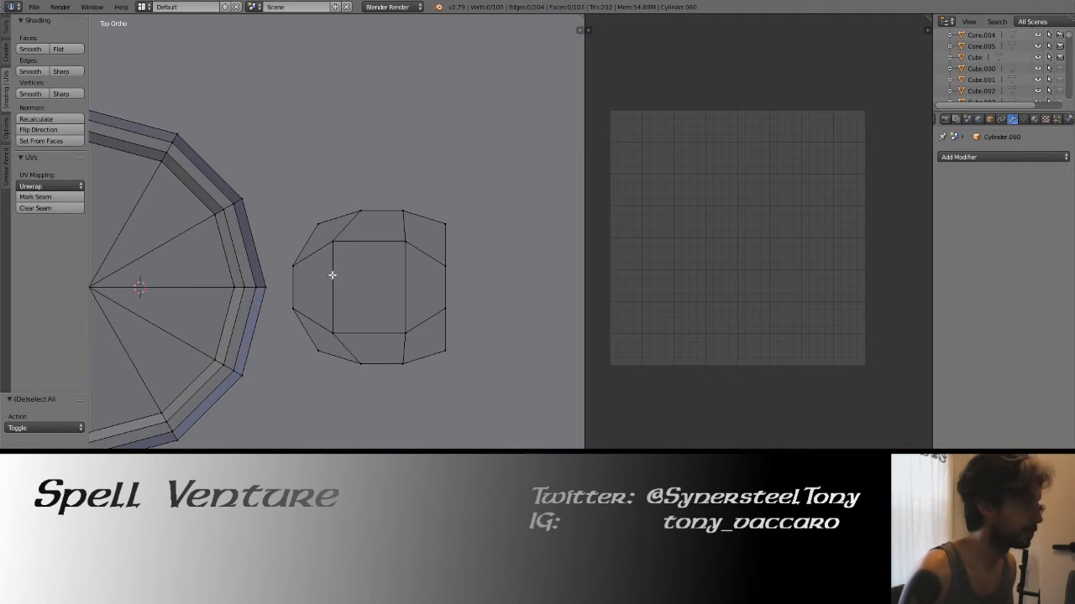
Add two evenly spaced loop cuts lengthwise through the plate's middle strip without sliding them.
{"action": "key", "text": "ctrl+r"}
{"action": "left_click", "coordinate": [332, 275]}
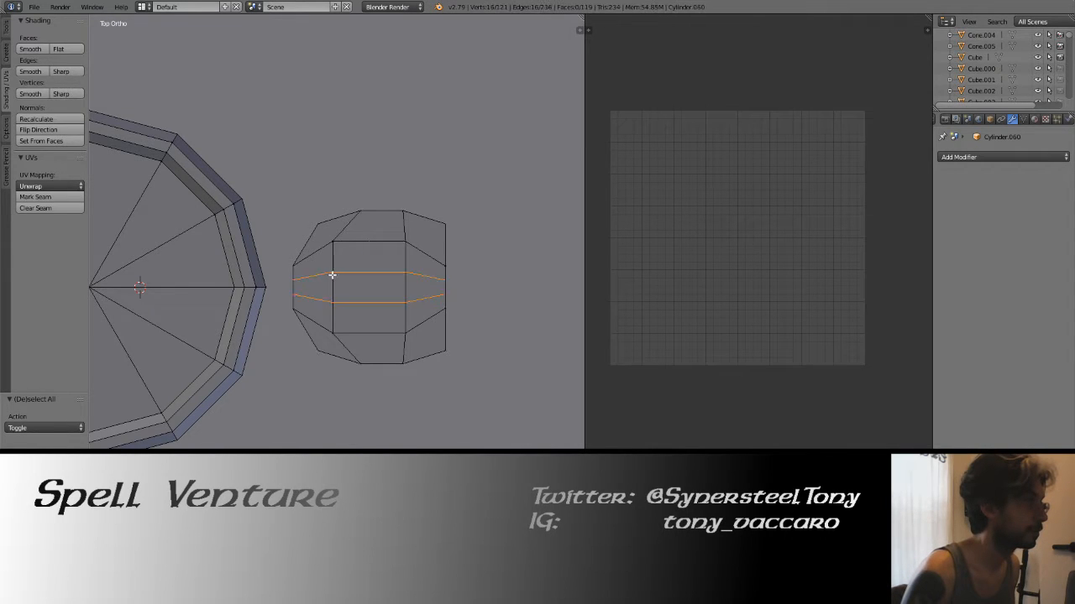
{"action": "right_click", "coordinate": [332, 277]}
Move the central section's side vertices outward along the X axis on both sides to round its outline.
{"action": "key", "text": "z"}
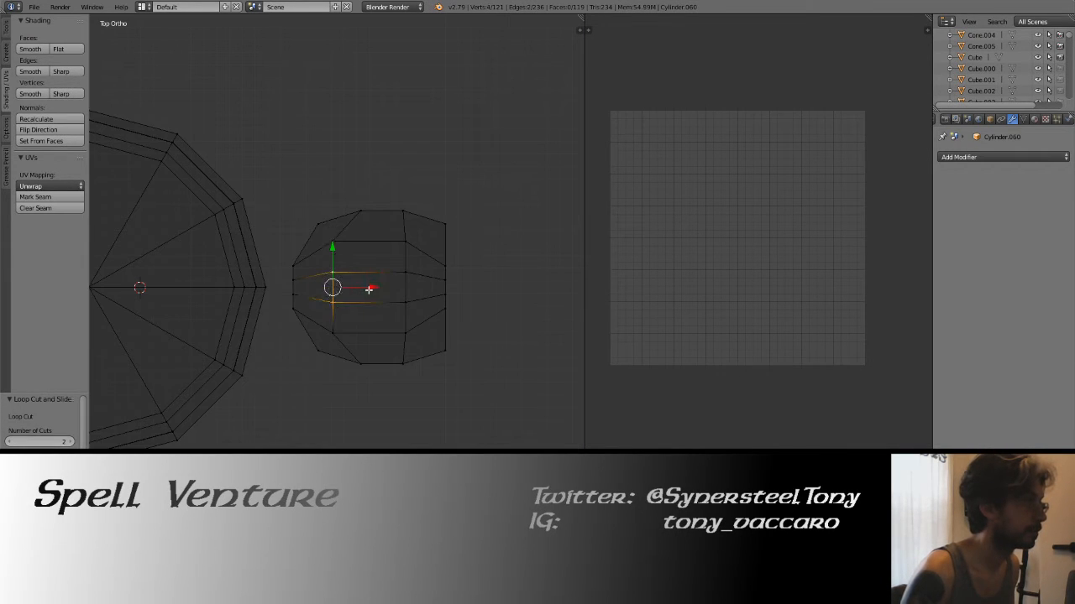
{"action": "mouse_move", "coordinate": [371, 289]}
{"action": "left_mouse_down"}
{"action": "mouse_move", "coordinate": [358, 290]}
{"action": "mouse_move", "coordinate": [406, 275]}
{"action": "mouse_move", "coordinate": [403, 291]}
{"action": "mouse_move", "coordinate": [398, 244]}
{"action": "mouse_move", "coordinate": [405, 334]}
{"action": "left_mouse_up"}
{"action": "key", "text": "a"}
{"action": "key", "text": "c"}
{"action": "right_click", "coordinate": [475, 279]}
{"action": "left_click_drag", "start_coordinate": [443, 288], "coordinate": [513, 288]}
{"action": "key", "text": "a"}
{"action": "key", "text": "c"}
{"action": "right_click", "coordinate": [419, 292]}
{"action": "key", "text": "a"}
Add two evenly spaced loop cuts across the plate's central section without sliding them.
{"action": "key", "text": "ctrl+r"}
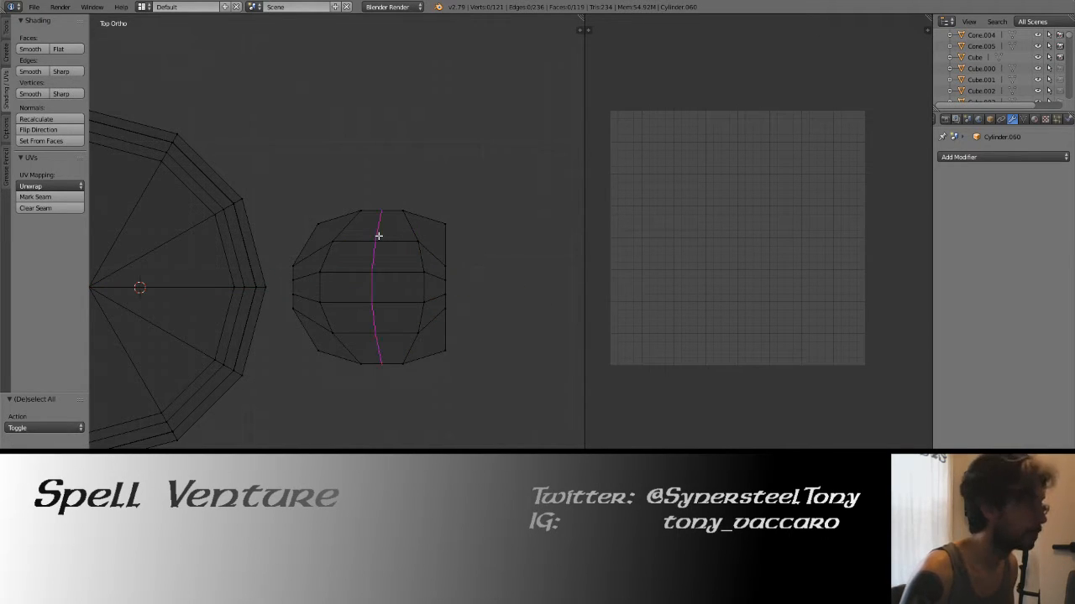
{"action": "scroll", "coordinate": [379, 236], "scroll_direction": "up", "scroll_amount": 1}
{"action": "left_click", "coordinate": [379, 236]}
{"action": "right_click", "coordinate": [370, 240]}
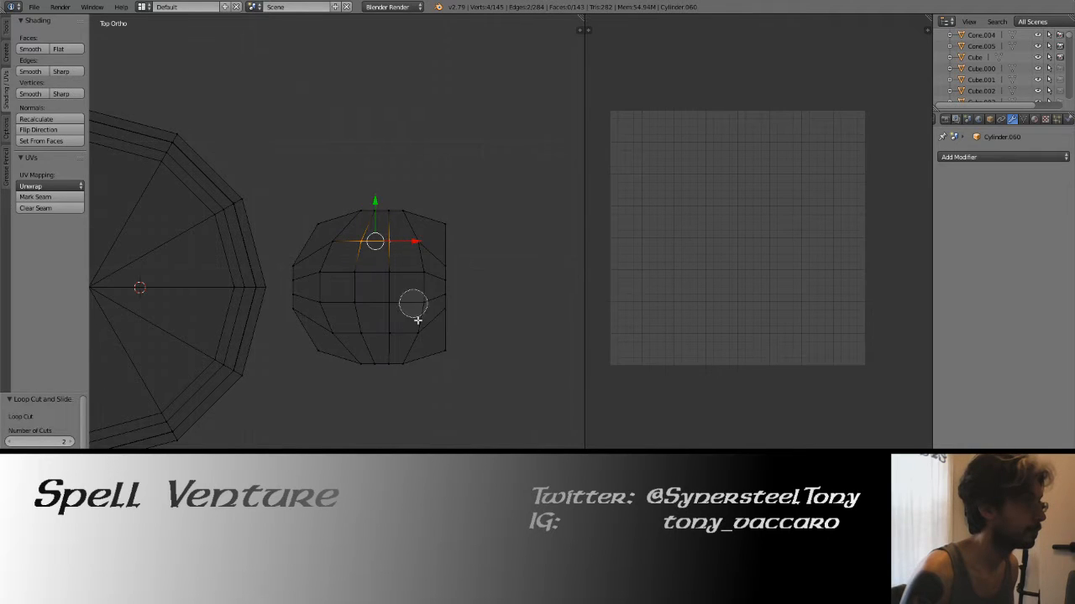
Select the middle vertex pairs on the central section's two Y-facing edges and scale them 1.300 along the Y axis.
{"action": "left_click_drag", "start_coordinate": [385, 329], "coordinate": [360, 330]}
{"action": "right_click", "coordinate": [359, 330]}
{"action": "key", "text": "s"}
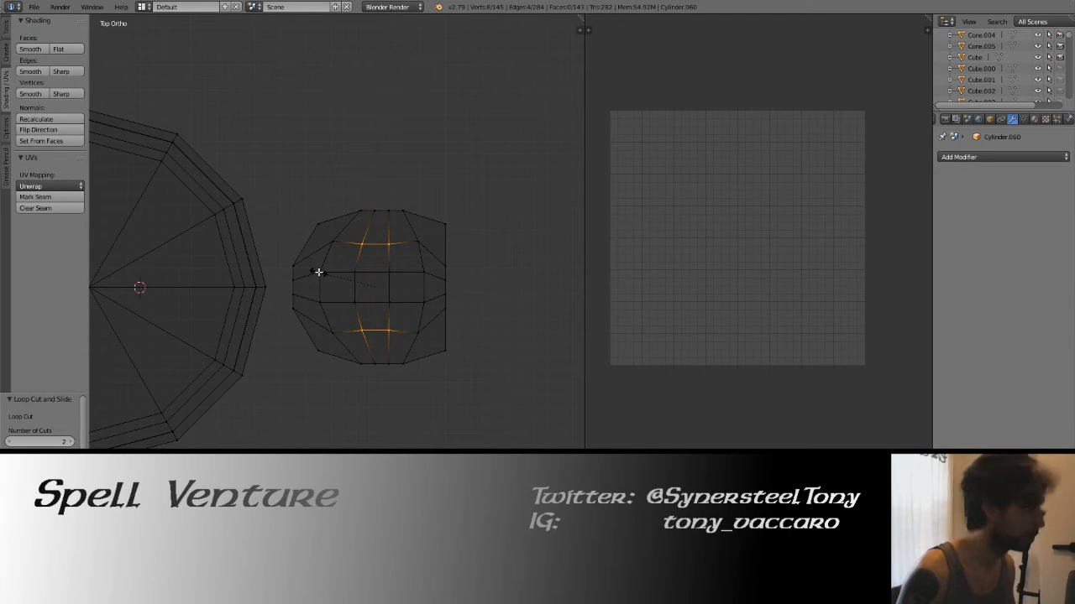
{"action": "key", "text": "y"}
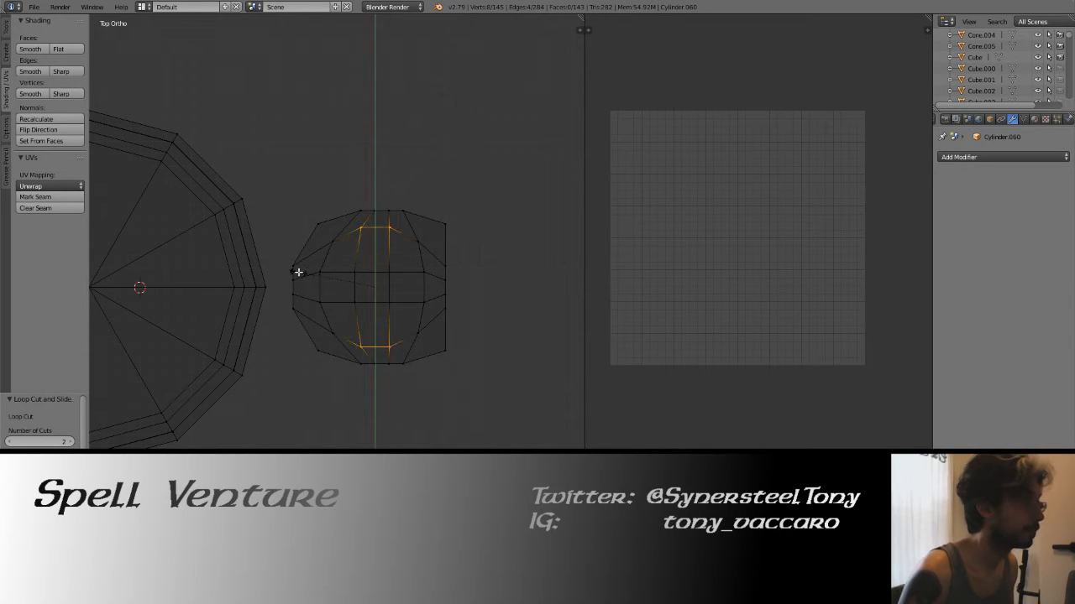
{"action": "left_click", "coordinate": [298, 272]}
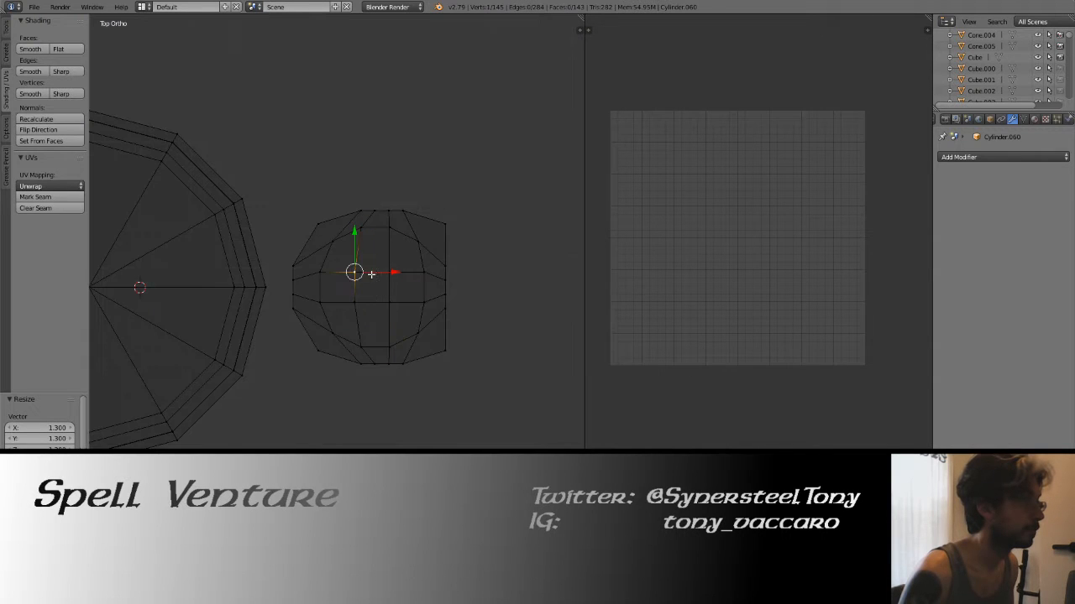
Select the plate's innermost vertices and delete them to open the pull tab's finger hole.
{"action": "right_click", "coordinate": [383, 282]}
{"action": "key", "text": "x"}
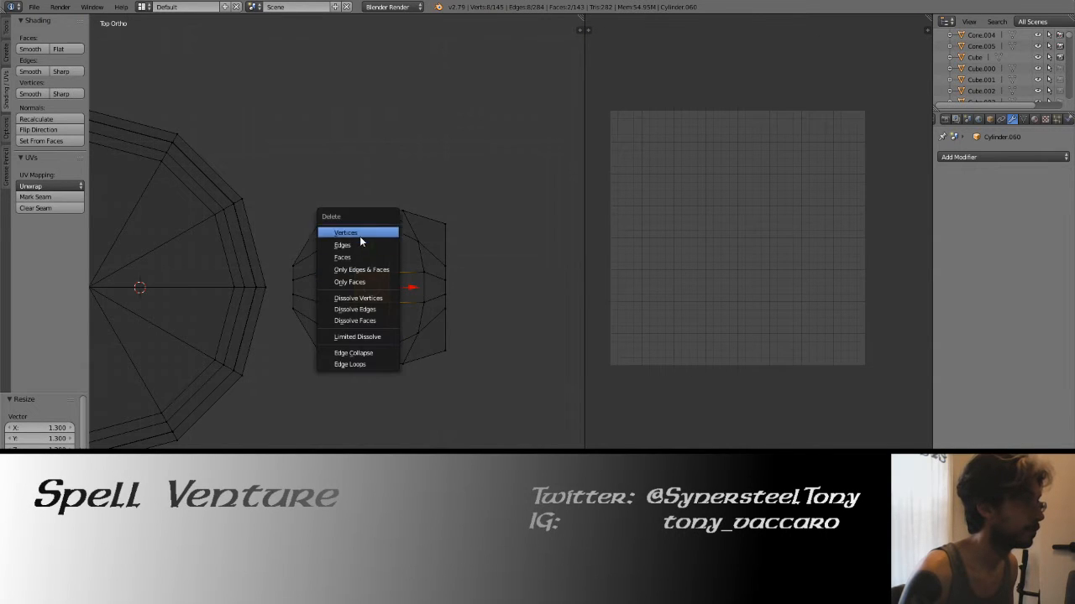
{"action": "left_click", "coordinate": [359, 236]}
Close the finger hole's inner wall by filling a face between each pair of upper and lower rim edges.
{"action": "middle_click_drag", "start_coordinate": [384, 252], "coordinate": [356, 218]}
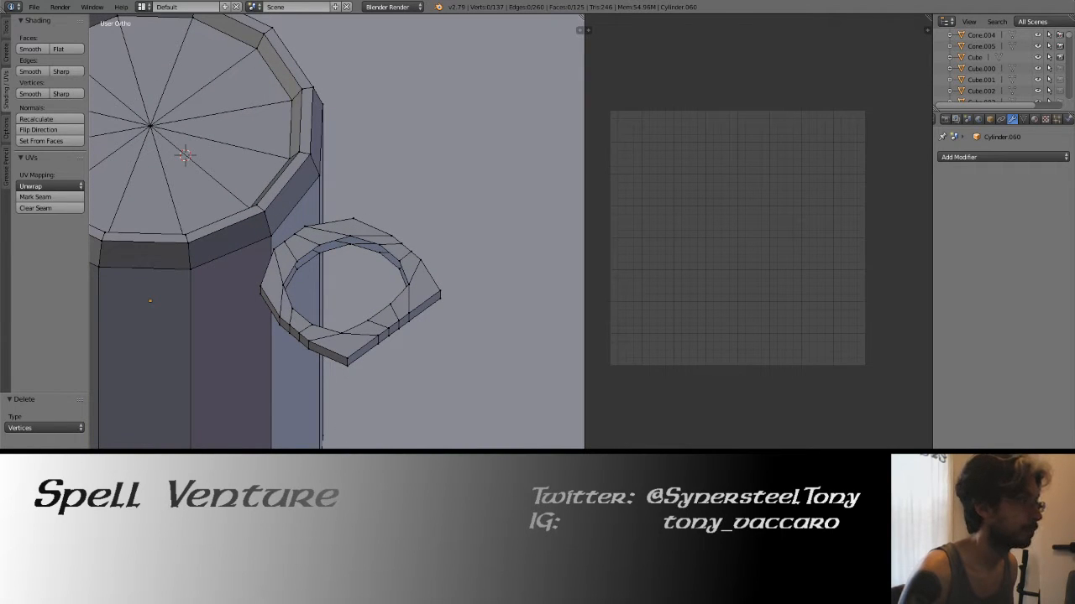
{"action": "right_click", "coordinate": [330, 242]}
{"action": "right_click", "coordinate": [335, 249], "text": "shift"}
{"action": "key", "text": "f"}
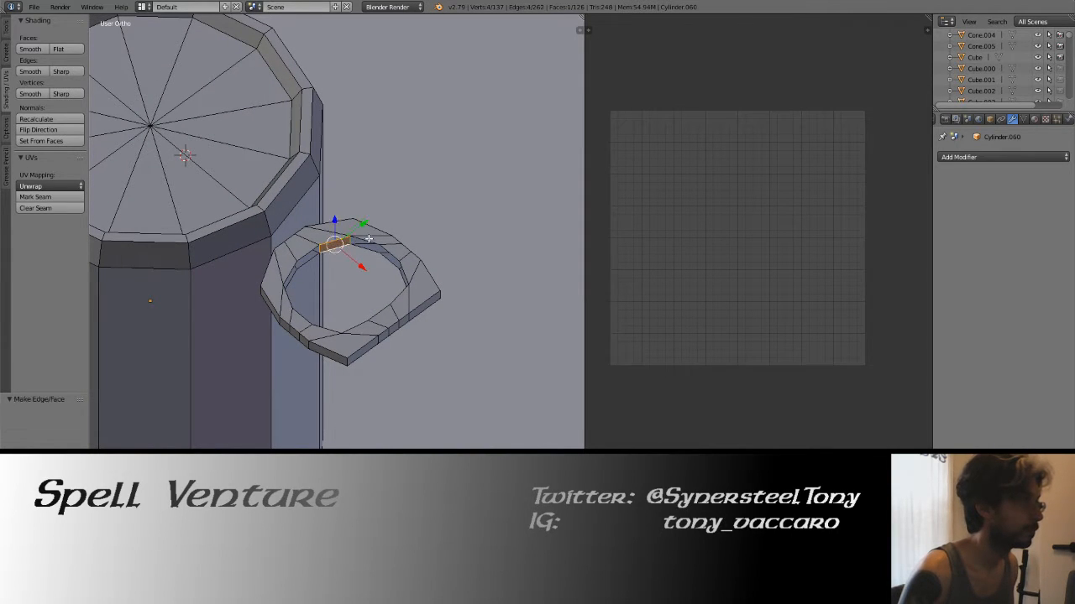
{"action": "right_click", "coordinate": [362, 241]}
{"action": "right_click", "coordinate": [368, 250], "text": "shift"}
{"action": "key", "text": "f"}
{"action": "middle_click_drag", "start_coordinate": [379, 250], "coordinate": [371, 196]}
{"action": "right_click", "coordinate": [364, 198]}
{"action": "right_click", "coordinate": [362, 209], "text": "shift"}
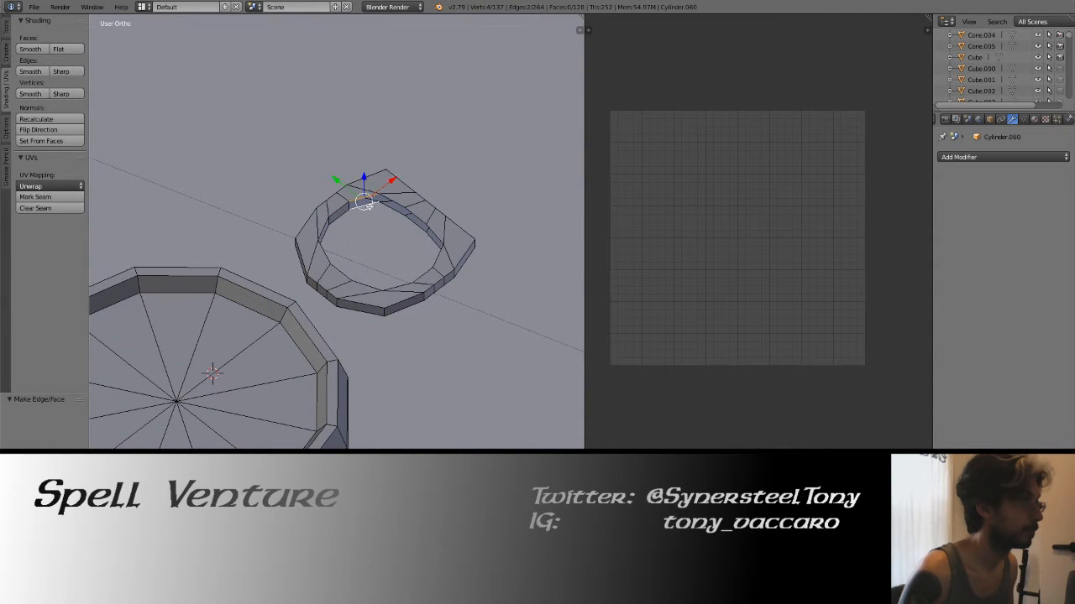
{"action": "key", "text": "f"}
{"action": "right_click", "coordinate": [399, 204]}
{"action": "right_click", "coordinate": [403, 211], "text": "shift"}
{"action": "key", "text": "f"}
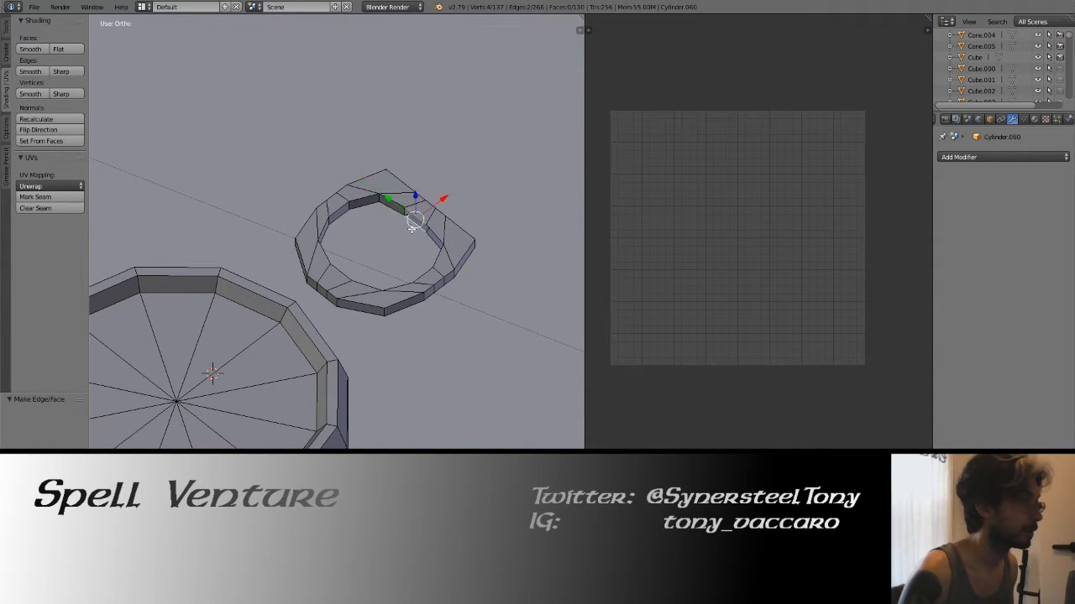
{"action": "middle_click_drag", "start_coordinate": [420, 223], "coordinate": [409, 195]}
{"action": "right_click", "coordinate": [341, 172]}
{"action": "right_click", "coordinate": [347, 181], "text": "shift"}
{"action": "key", "text": "f"}
{"action": "right_click", "coordinate": [373, 176]}
{"action": "right_click", "coordinate": [372, 185], "text": "shift"}
{"action": "key", "text": "f"}
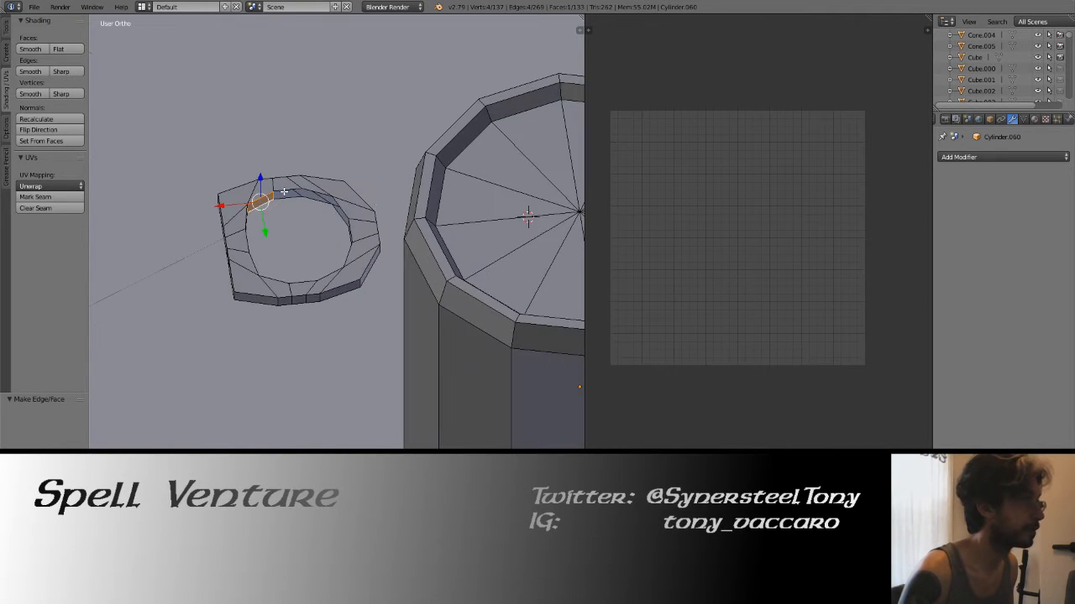
{"action": "right_click", "coordinate": [286, 189]}
{"action": "right_click", "coordinate": [290, 202], "text": "shift"}
{"action": "key", "text": "f"}
{"action": "right_click", "coordinate": [319, 192]}
{"action": "right_click", "coordinate": [318, 200], "text": "shift"}
{"action": "key", "text": "f"}
{"action": "middle_click_drag", "start_coordinate": [328, 197], "coordinate": [408, 202]}
{"action": "right_click", "coordinate": [324, 226]}
{"action": "right_click", "coordinate": [319, 237], "text": "shift"}
{"action": "key", "text": "f"}
{"action": "right_click", "coordinate": [292, 227]}
{"action": "right_click", "coordinate": [293, 236], "text": "shift"}
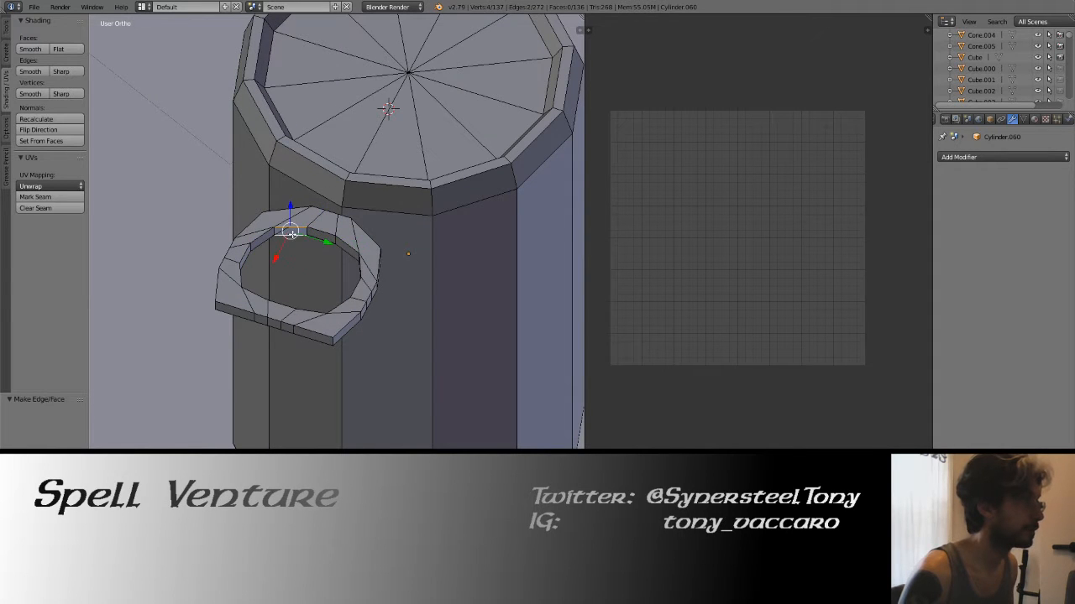
{"action": "key", "text": "f"}
{"action": "key", "text": "a"}
Select the edges running across the pull tab's underside between its outer and inner rims and delete them.
{"action": "middle_click_drag", "start_coordinate": [330, 267], "coordinate": [440, 261]}
{"action": "middle_click_drag", "start_coordinate": [331, 448], "coordinate": [408, 277]}
{"action": "key", "text": "KP_5"}
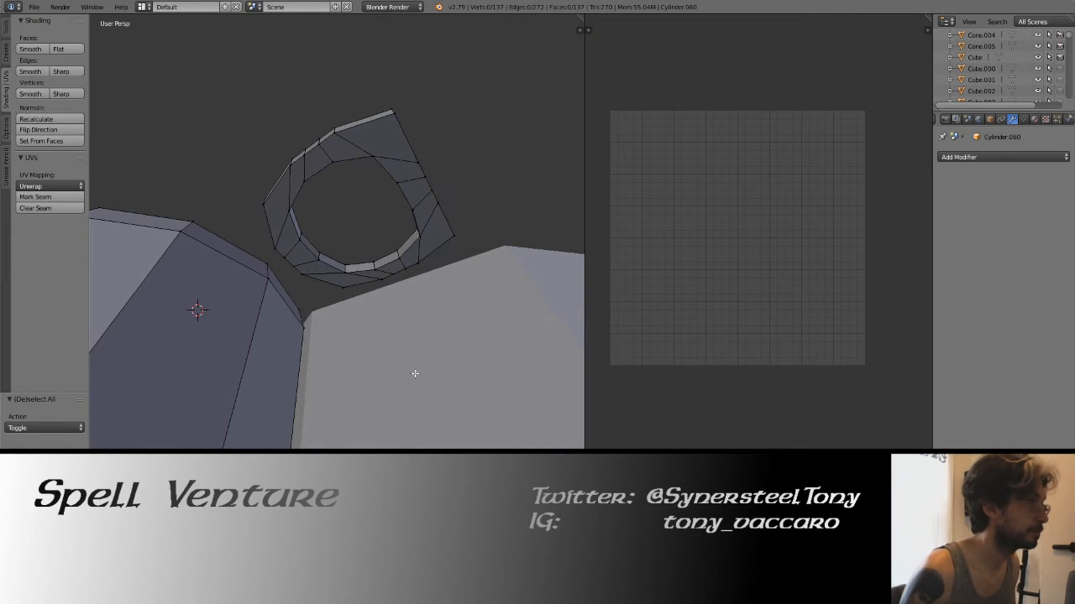
{"action": "right_click", "coordinate": [304, 163]}
{"action": "right_click", "coordinate": [325, 157], "text": "shift"}
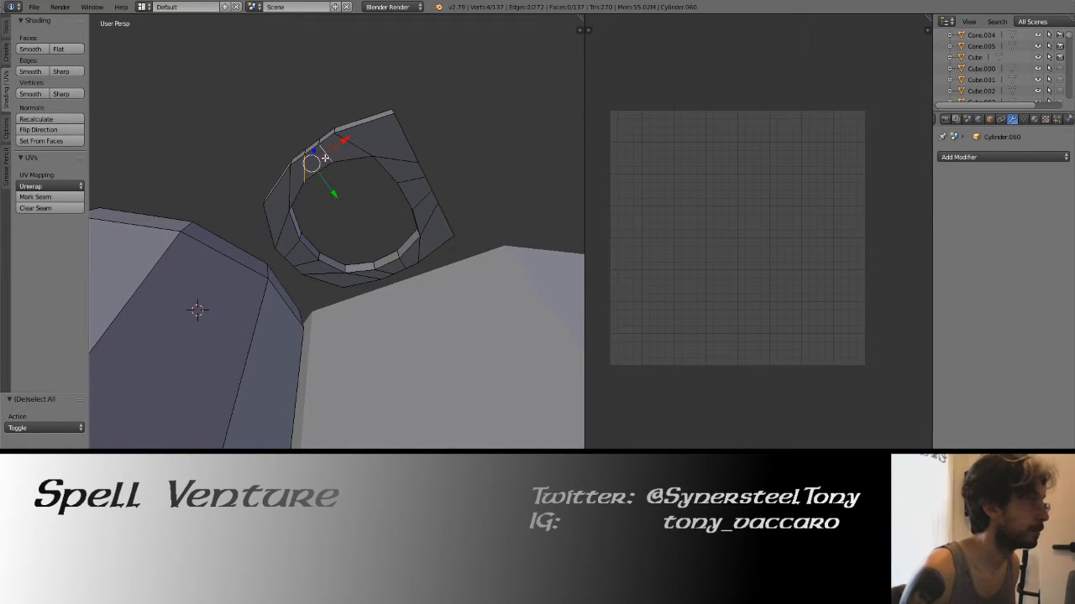
{"action": "right_click", "coordinate": [354, 147], "text": "shift"}
{"action": "key", "text": "c"}
{"action": "scroll", "coordinate": [400, 158], "scroll_direction": "up", "scroll_amount": 6}
{"action": "mouse_move", "coordinate": [398, 158]}
{"action": "left_mouse_down"}
{"action": "mouse_move", "coordinate": [434, 224]}
{"action": "mouse_move", "coordinate": [422, 251]}
{"action": "mouse_move", "coordinate": [372, 278]}
{"action": "left_mouse_up"}
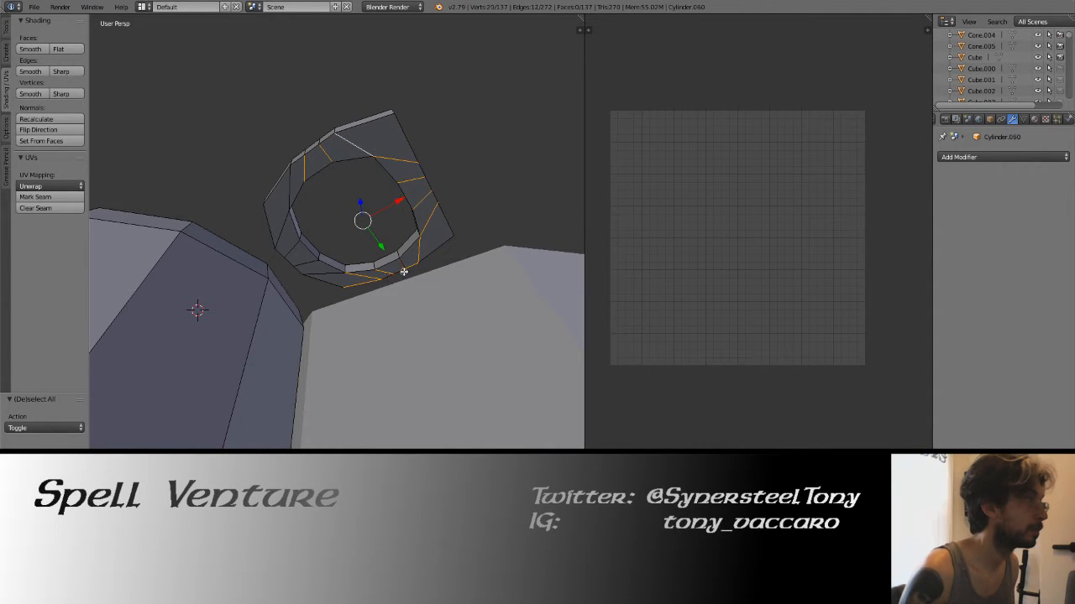
{"action": "right_click", "coordinate": [367, 282], "text": "shift"}
{"action": "right_click", "coordinate": [303, 259], "text": "shift"}
{"action": "key", "text": "x"}
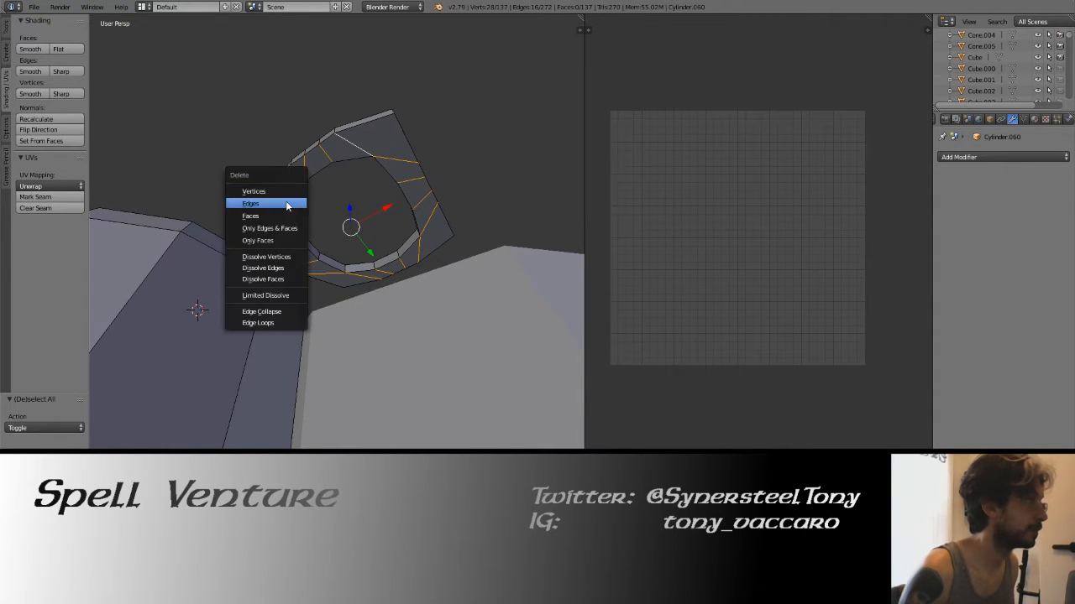
{"action": "left_click", "coordinate": [290, 202]}
{"action": "middle_click_drag", "start_coordinate": [290, 201], "coordinate": [422, 293]}
{"action": "key", "text": "Tab"}
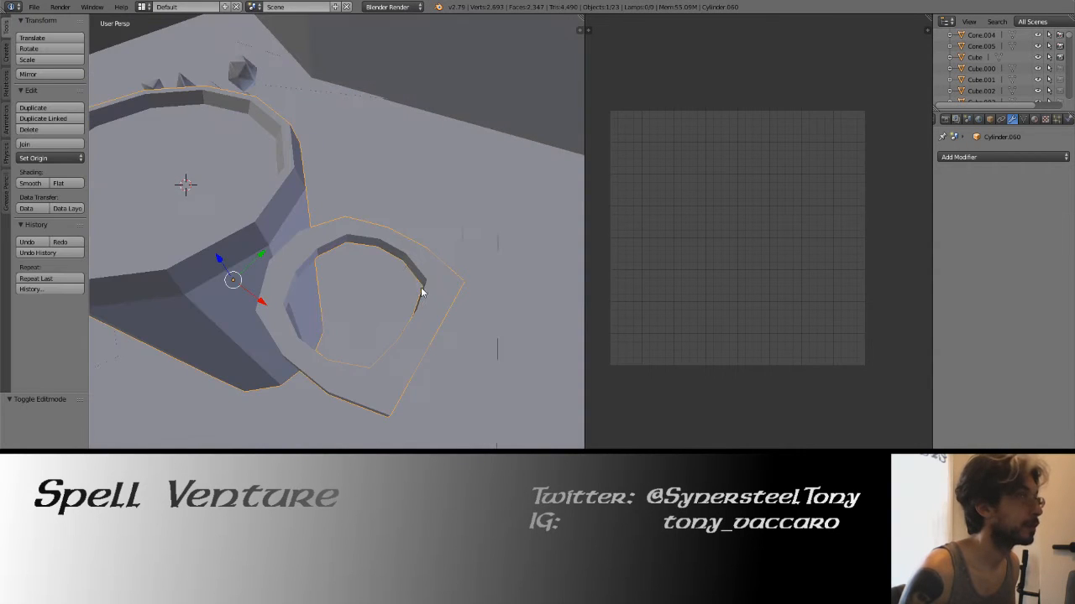
{"action": "key", "text": "Tab"}
Select the whole pull tab in top orthographic view and move it -0.186 along the X axis onto the can lid.
{"action": "key", "text": "KP_7"}
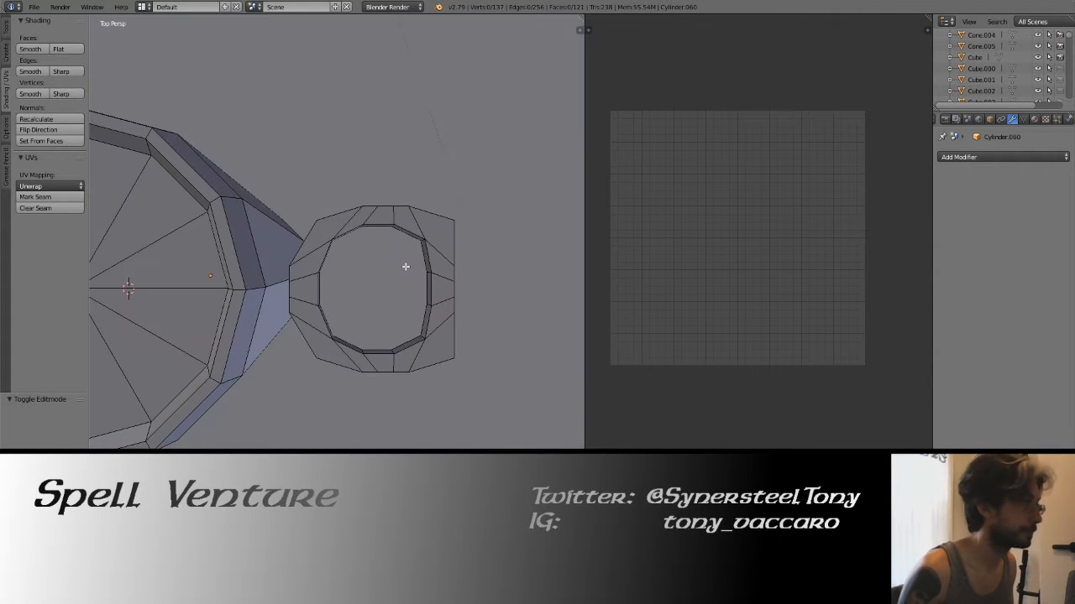
{"action": "key", "text": "KP_5"}
{"action": "key", "text": "z"}
{"action": "key", "text": "Tab"}
{"action": "key", "text": "Tab"}
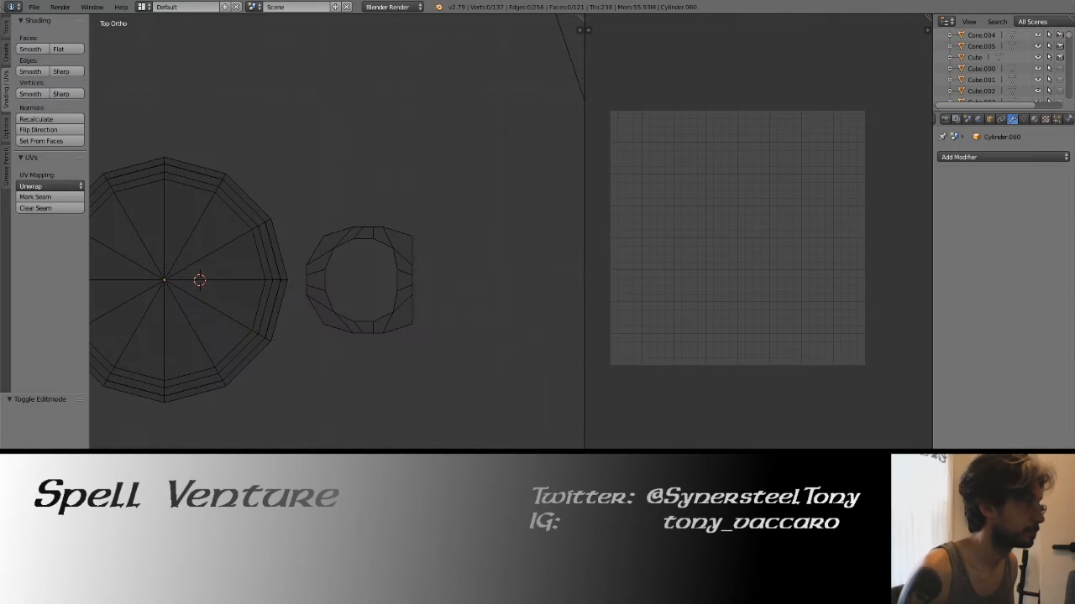
{"action": "key", "text": "c"}
{"action": "mouse_move", "coordinate": [331, 248]}
{"action": "left_mouse_down"}
{"action": "mouse_move", "coordinate": [328, 235]}
{"action": "mouse_move", "coordinate": [328, 281]}
{"action": "mouse_move", "coordinate": [406, 295]}
{"action": "mouse_move", "coordinate": [329, 226]}
{"action": "left_mouse_up"}
{"action": "right_click", "coordinate": [329, 226]}
{"action": "key", "text": "z"}
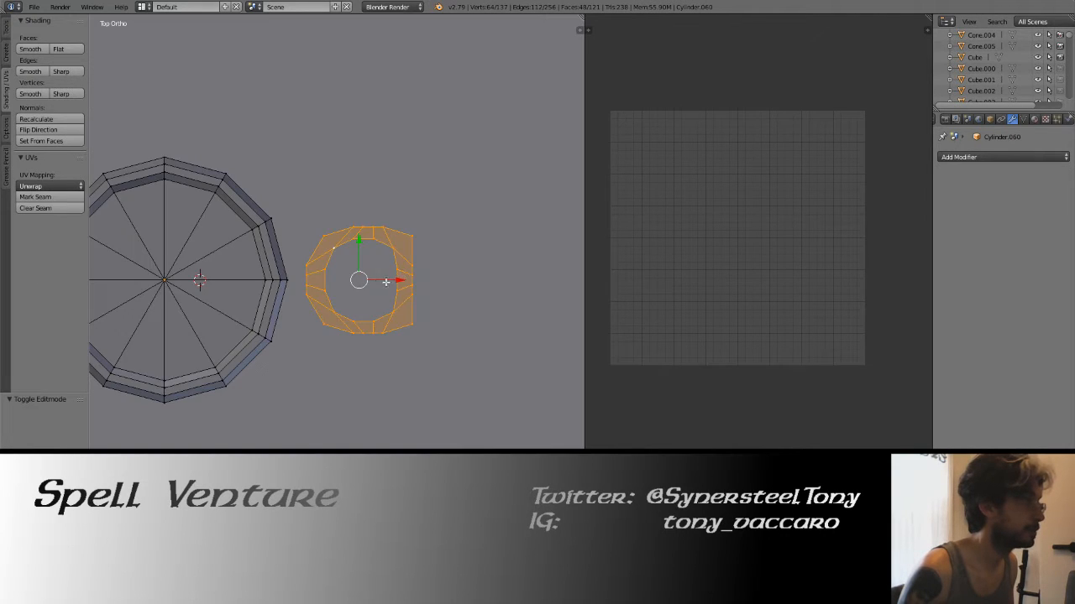
{"action": "left_click_drag", "start_coordinate": [400, 279], "coordinate": [240, 280]}
{"action": "middle_click_drag", "start_coordinate": [211, 272], "coordinate": [348, 261], "text": "shift"}
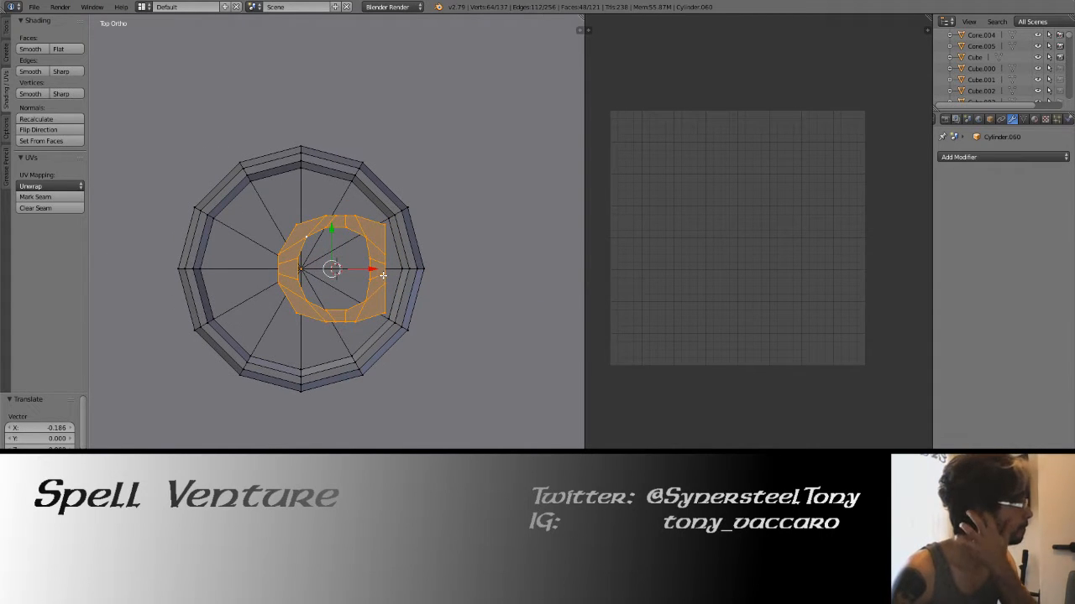
Shrink the pull tab along the Y axis and to 0.900 along the X axis, and move it about 0.016 along X.
{"action": "middle_click_drag", "start_coordinate": [392, 294], "coordinate": [361, 238]}
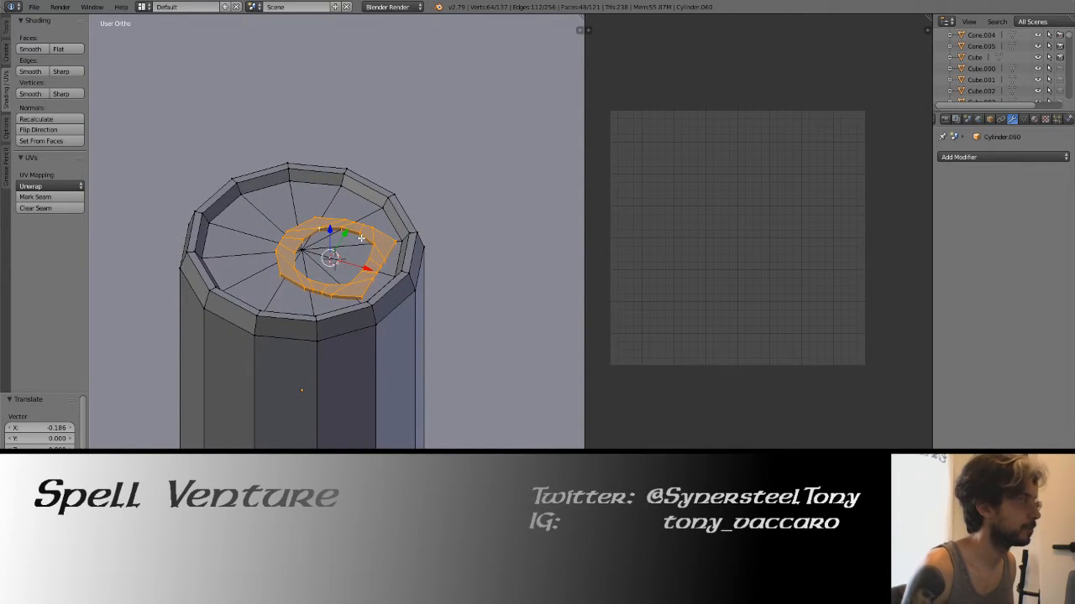
{"action": "key", "text": "KP_7"}
{"action": "scroll", "coordinate": [354, 238], "scroll_direction": "up", "scroll_amount": 1}
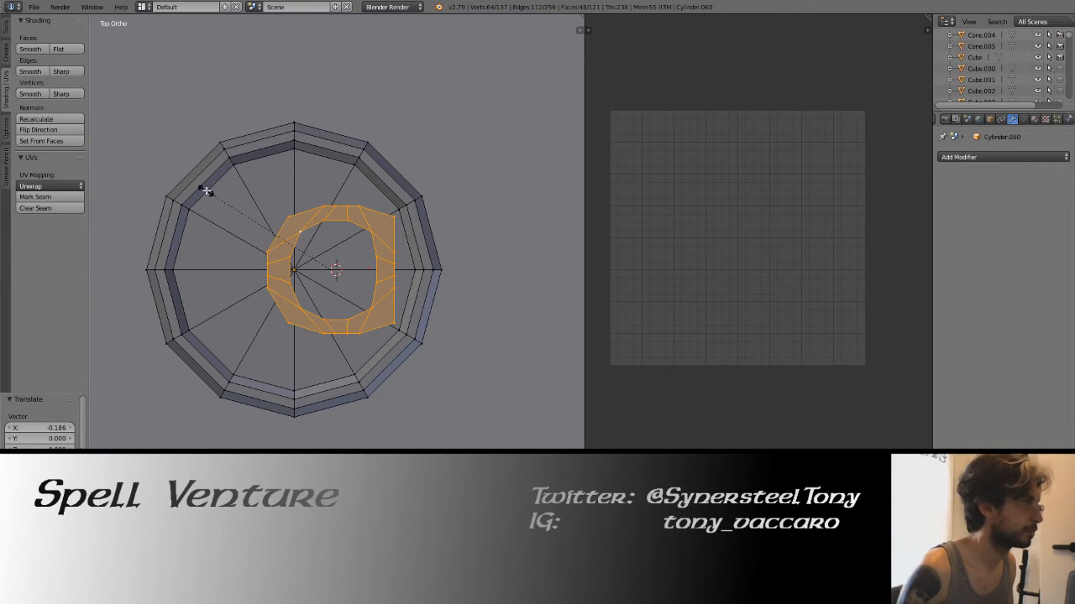
{"action": "key", "text": "y"}
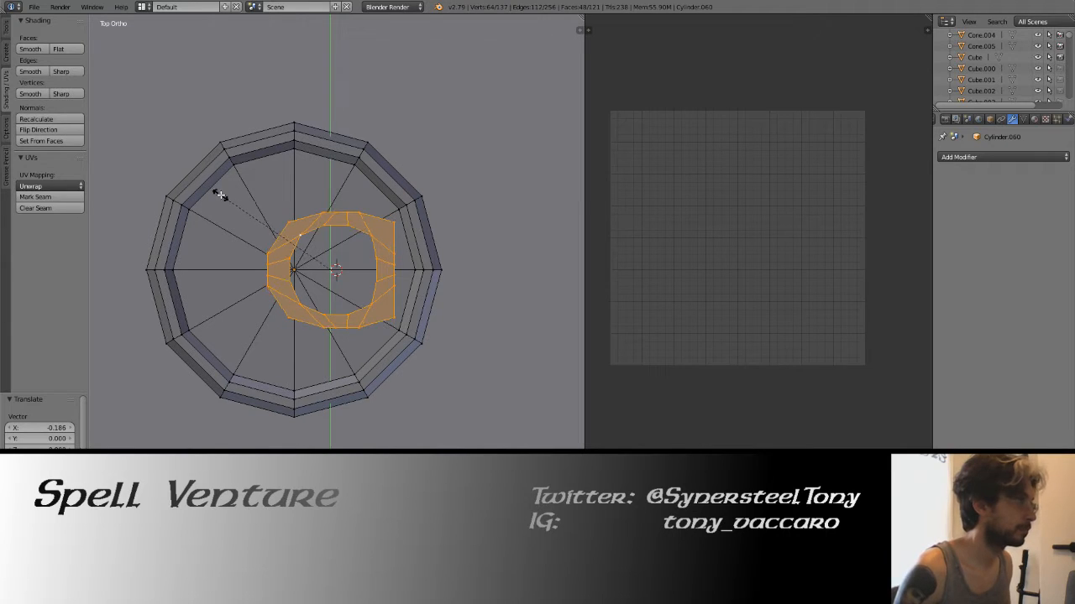
{"action": "left_click", "coordinate": [221, 194]}
{"action": "key", "text": "s"}
{"action": "key", "text": "x"}
{"action": "left_click", "coordinate": [235, 209]}
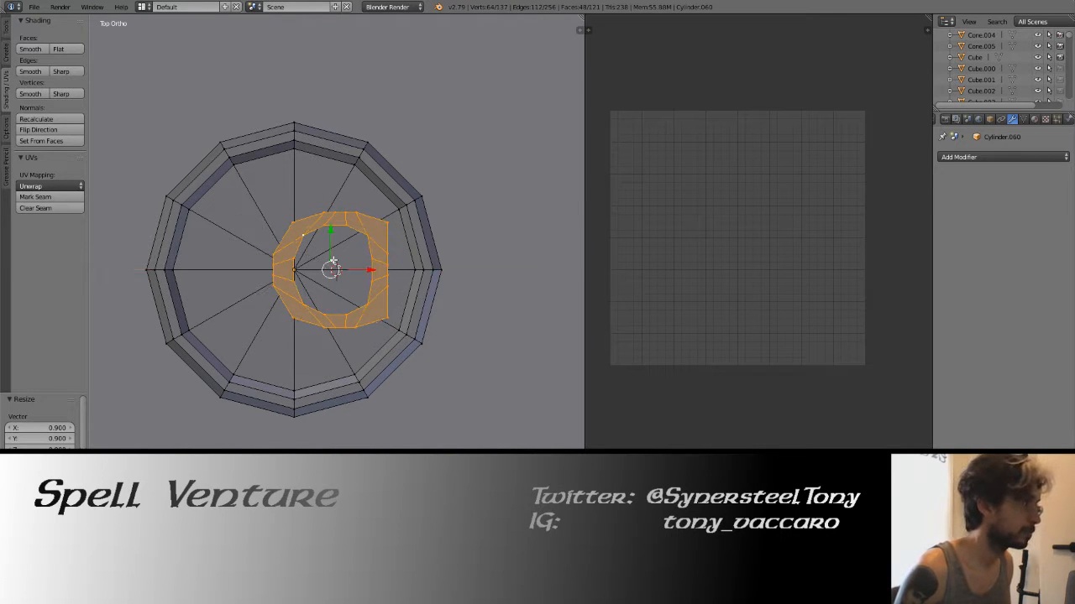
{"action": "left_click_drag", "start_coordinate": [371, 269], "coordinate": [389, 270]}
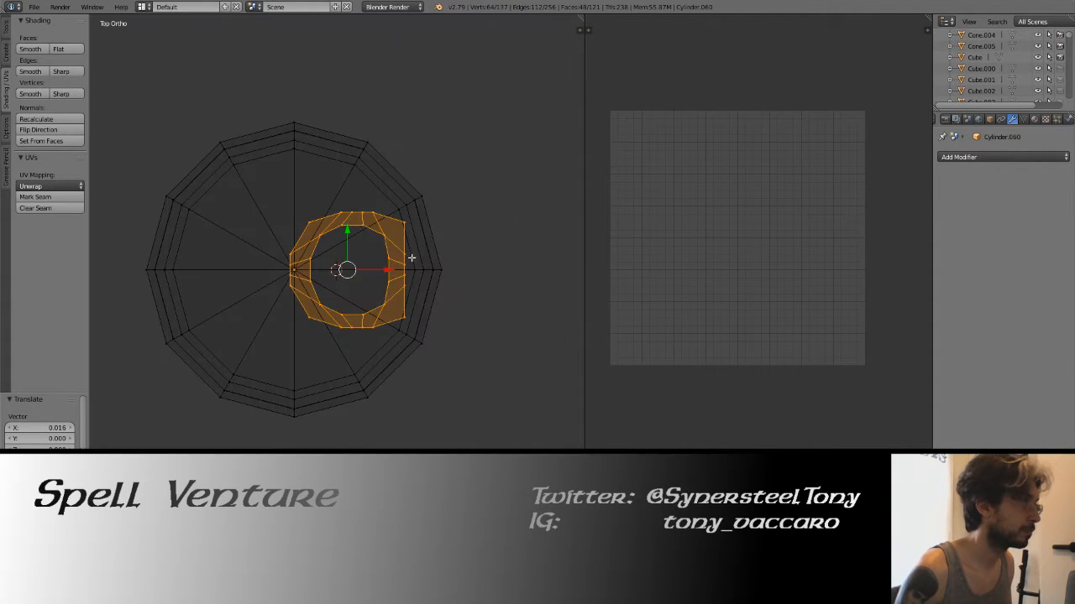
Move the whole pull tab -0.030 along the X axis toward the lid's centre.
{"action": "middle_click_drag", "start_coordinate": [412, 257], "coordinate": [253, 249], "text": "shift"}
{"action": "scroll", "coordinate": [326, 245], "scroll_direction": "up", "scroll_amount": 2}
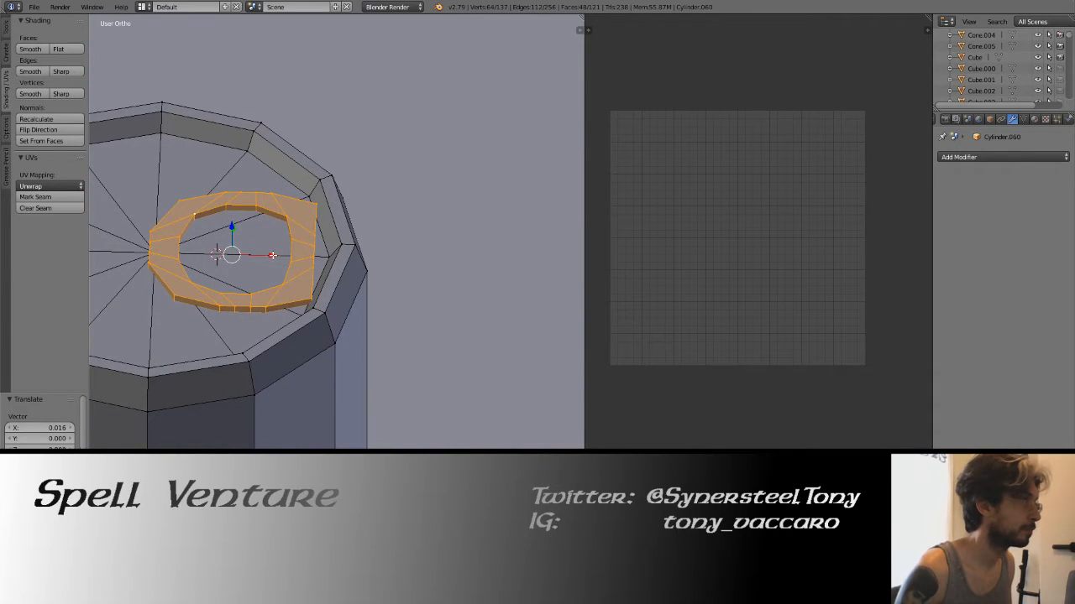
{"action": "left_click_drag", "start_coordinate": [272, 255], "coordinate": [221, 256]}
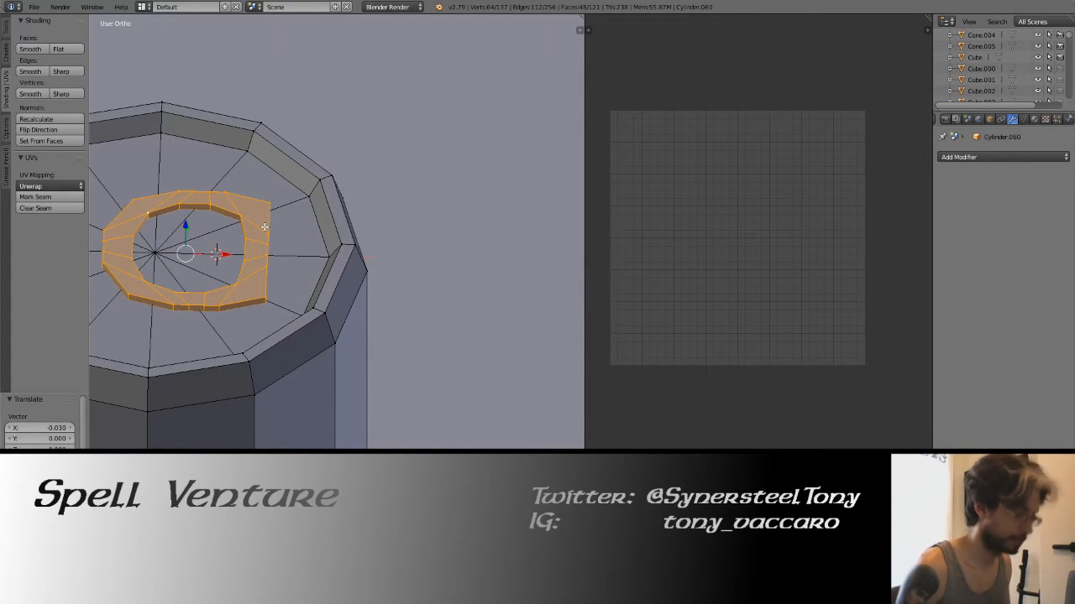
{"action": "key", "text": "KP_7"}
{"action": "mouse_move", "coordinate": [282, 297]}
{"action": "middle_mouse_down"}
{"action": "mouse_move", "coordinate": [180, 239]}
{"action": "mouse_move", "coordinate": [262, 251]}
{"action": "middle_mouse_up"}
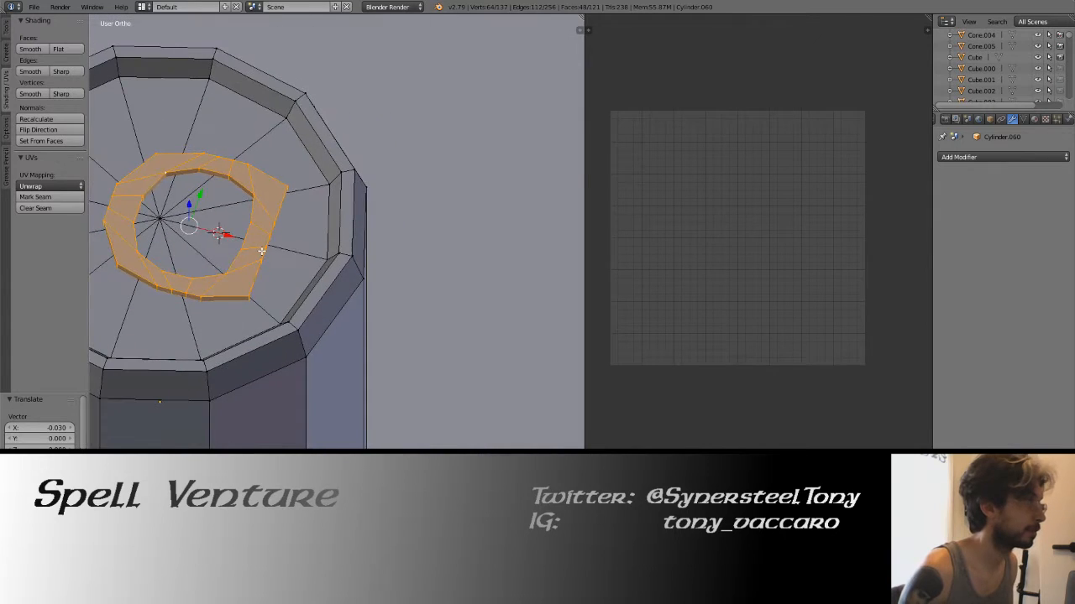
Select the vertices of the pull tab's straight outer end, including its corners, and extend them along the X axis, finishing with a 0.020 move.
{"action": "key", "text": "KP_7"}
{"action": "key", "text": "z"}
{"action": "right_click", "coordinate": [269, 251]}
{"action": "key", "text": "c"}
{"action": "mouse_move", "coordinate": [269, 247]}
{"action": "left_mouse_down"}
{"action": "mouse_move", "coordinate": [271, 296]}
{"action": "mouse_move", "coordinate": [339, 271]}
{"action": "mouse_move", "coordinate": [324, 268]}
{"action": "mouse_move", "coordinate": [338, 274]}
{"action": "left_mouse_up"}
{"action": "right_click", "coordinate": [272, 304]}
{"action": "right_click", "coordinate": [335, 270]}
{"action": "key", "text": "c"}
{"action": "left_click", "coordinate": [275, 202]}
{"action": "left_click", "coordinate": [278, 337]}
{"action": "right_click", "coordinate": [281, 335]}
{"action": "key", "text": "z"}
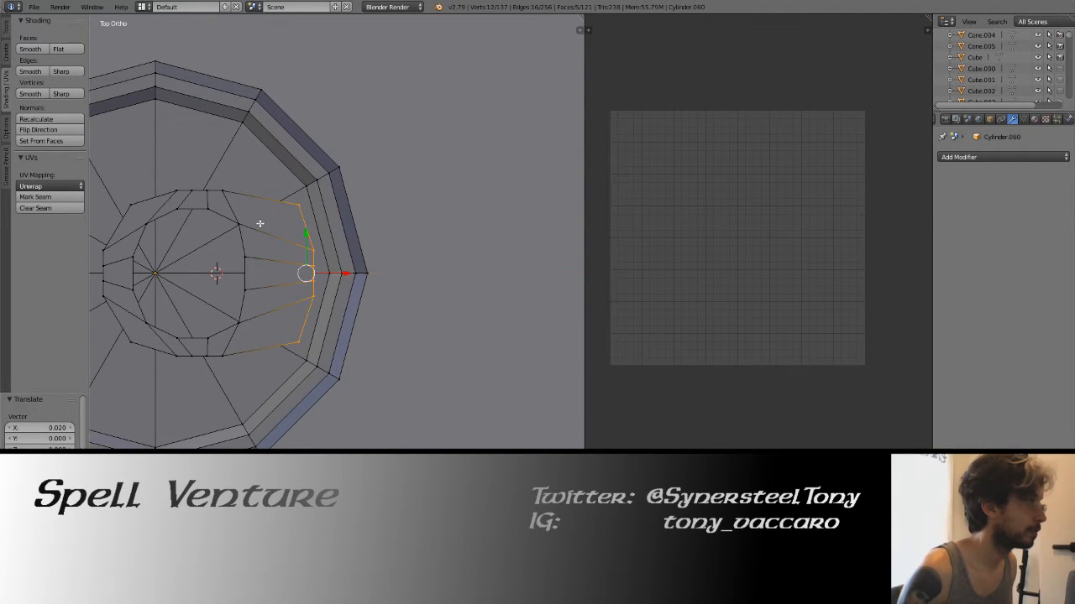
Narrow the pull tab's outer end along the Y axis and move it 0.010 further along X.
{"action": "key", "text": "s"}
{"action": "key", "text": "y"}
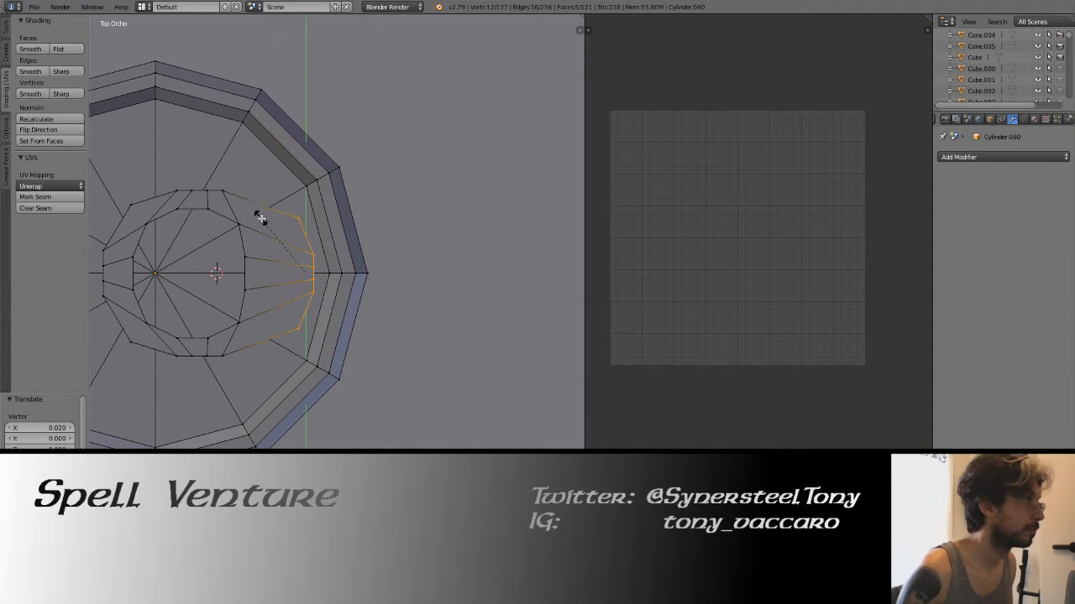
{"action": "left_click", "coordinate": [267, 225]}
{"action": "left_click_drag", "start_coordinate": [348, 274], "coordinate": [361, 275]}
Examine the reshaped pull tab and recessed lid in Object Mode from above and from the side.
{"action": "right_click", "coordinate": [284, 272]}
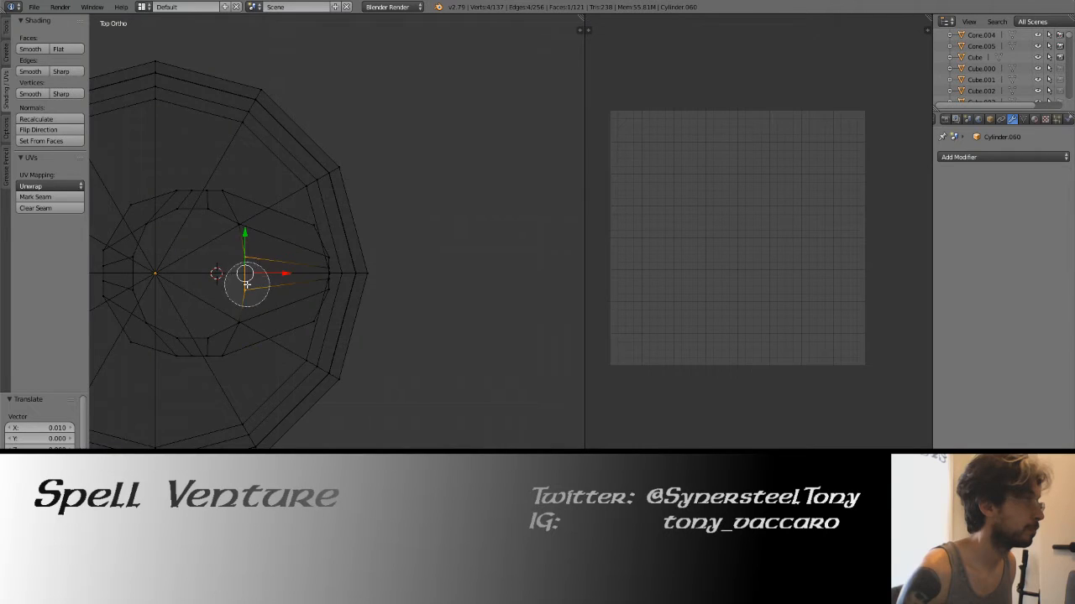
{"action": "key", "text": "Tab"}
{"action": "scroll", "coordinate": [338, 265], "scroll_direction": "down", "scroll_amount": 3}
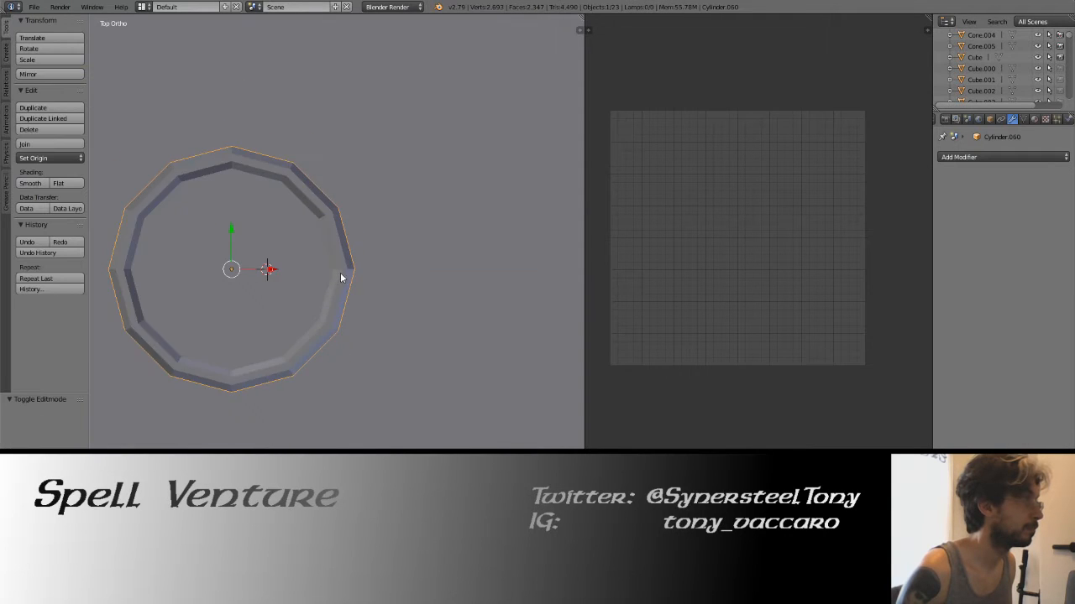
{"action": "middle_click_drag", "start_coordinate": [340, 272], "coordinate": [343, 218]}
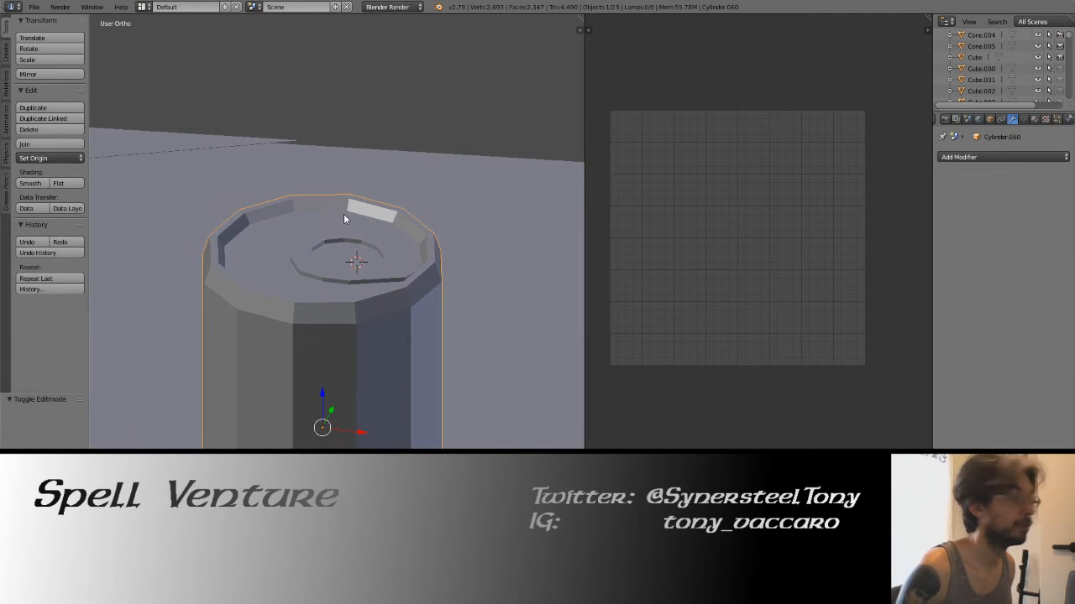
{"action": "right_click", "coordinate": [377, 258]}
{"action": "key", "text": "Tab"}
{"action": "key", "text": "Tab"}
{"action": "right_click", "coordinate": [391, 251]}
{"action": "key", "text": "Tab"}
{"action": "middle_click_drag", "start_coordinate": [391, 218], "coordinate": [397, 365]}
Select the edge loop at the top of the can's straight body in front wireframe view and mark it as a seam.
{"action": "key", "text": "KP_7"}
{"action": "key", "text": "KP_1"}
{"action": "scroll", "coordinate": [408, 437], "scroll_direction": "down", "scroll_amount": 5}
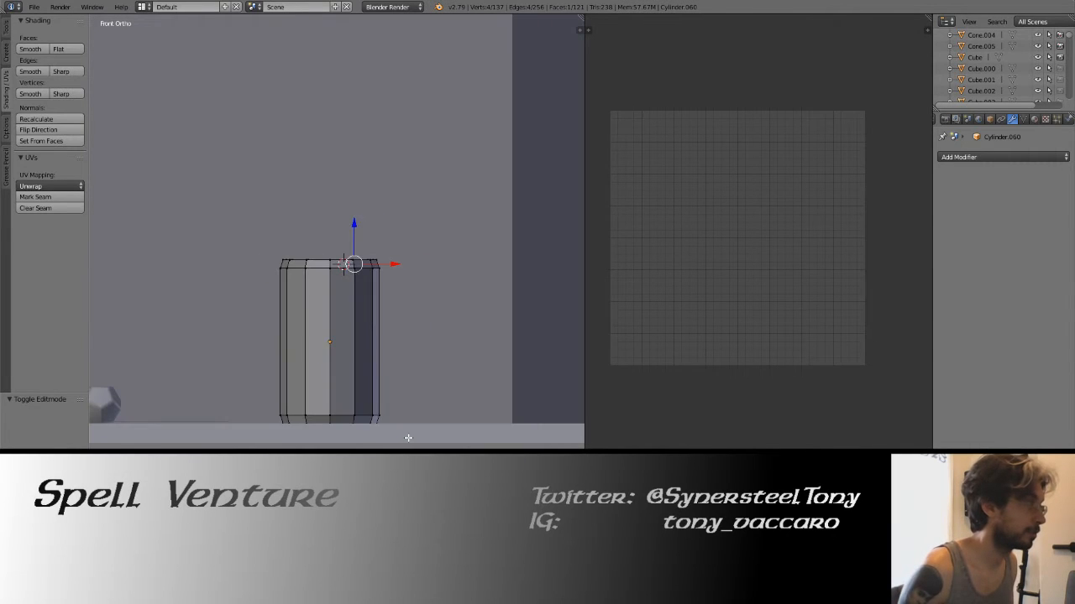
{"action": "key", "text": "a"}
{"action": "key", "text": "z"}
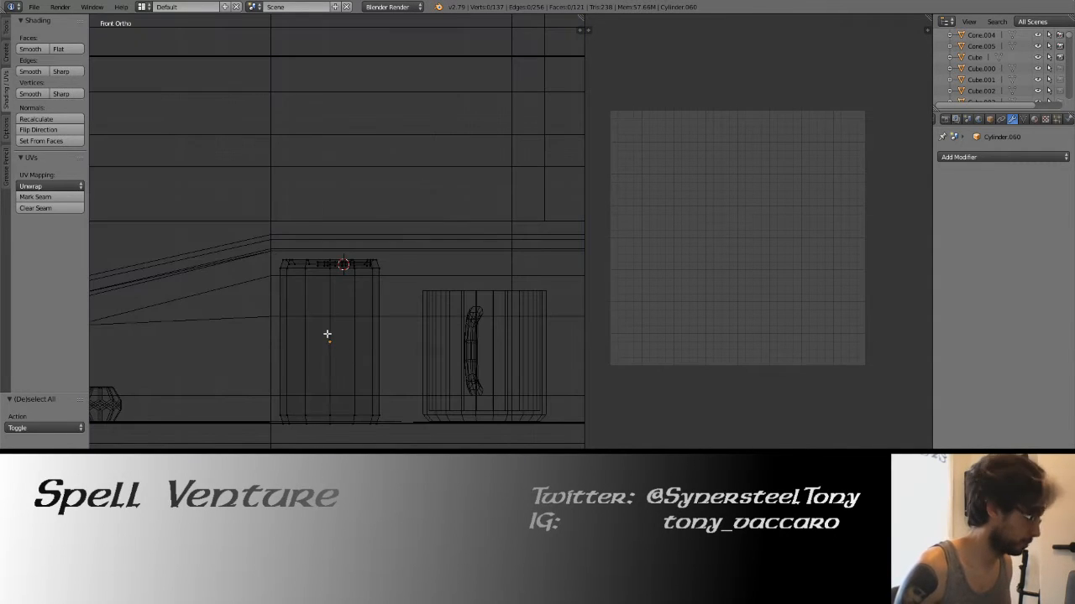
{"action": "key", "text": "b"}
{"action": "left_click_drag", "start_coordinate": [261, 308], "coordinate": [405, 270]}
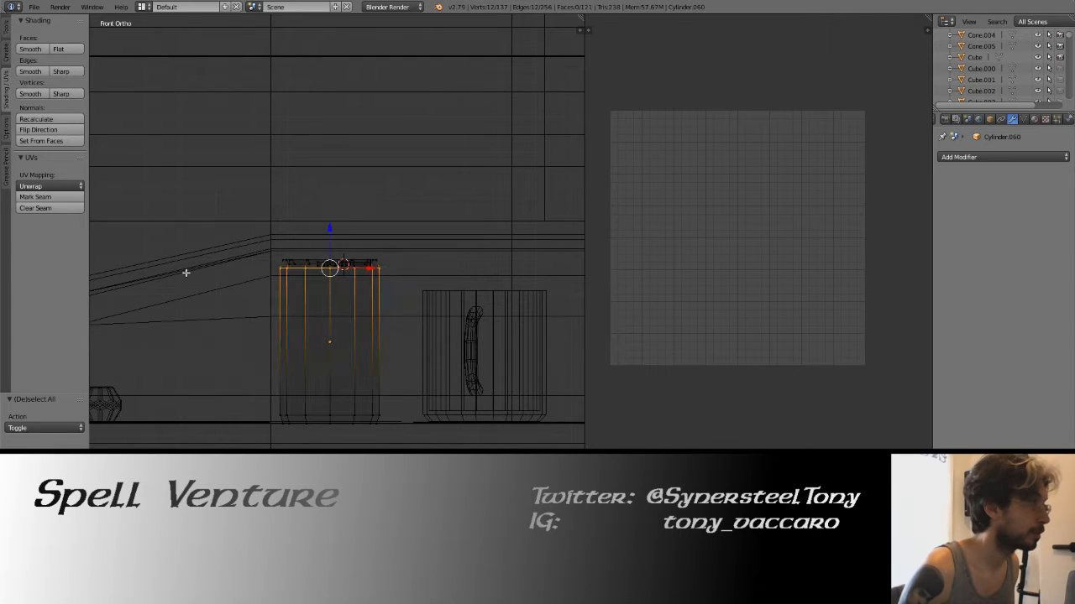
{"action": "left_click", "coordinate": [36, 196]}
Select the edge loop at the bottom of the can's straight body and mark it as a seam.
{"action": "right_click", "coordinate": [261, 406]}
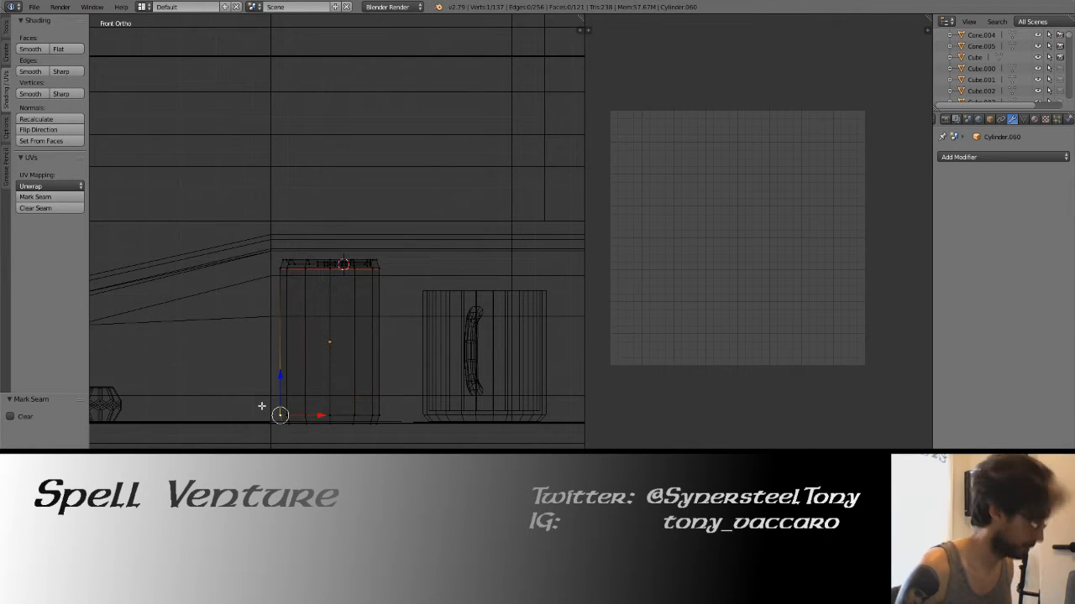
{"action": "key", "text": "b"}
{"action": "left_click_drag", "start_coordinate": [261, 403], "coordinate": [403, 414]}
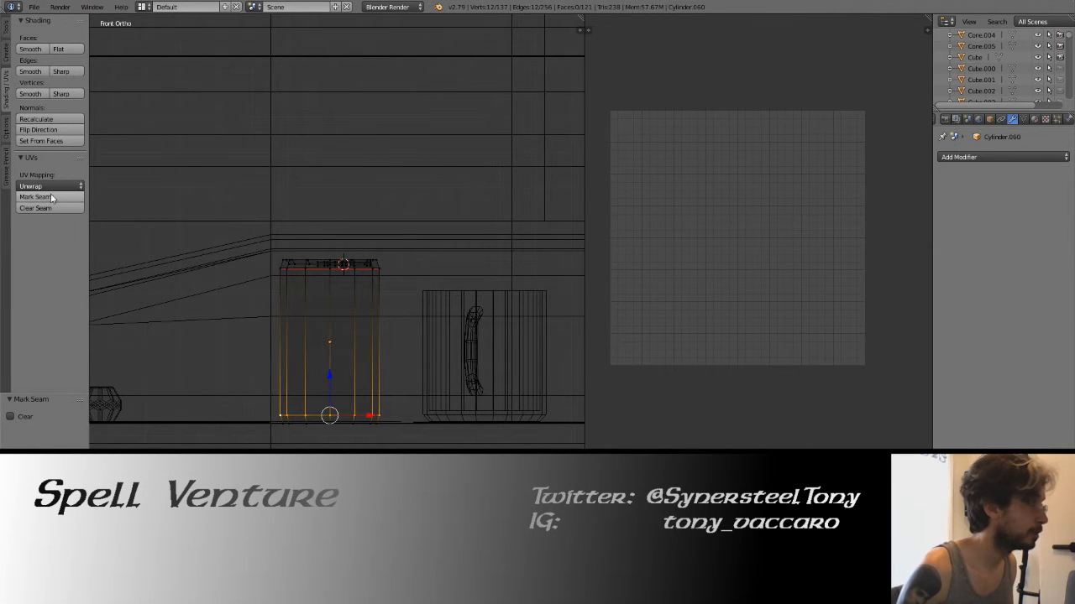
{"action": "key", "text": "z"}
{"action": "key", "text": "a"}
Select one vertical edge of the can's body between the two seam loops and mark it as a seam.
{"action": "middle_click_drag", "start_coordinate": [398, 260], "coordinate": [287, 293]}
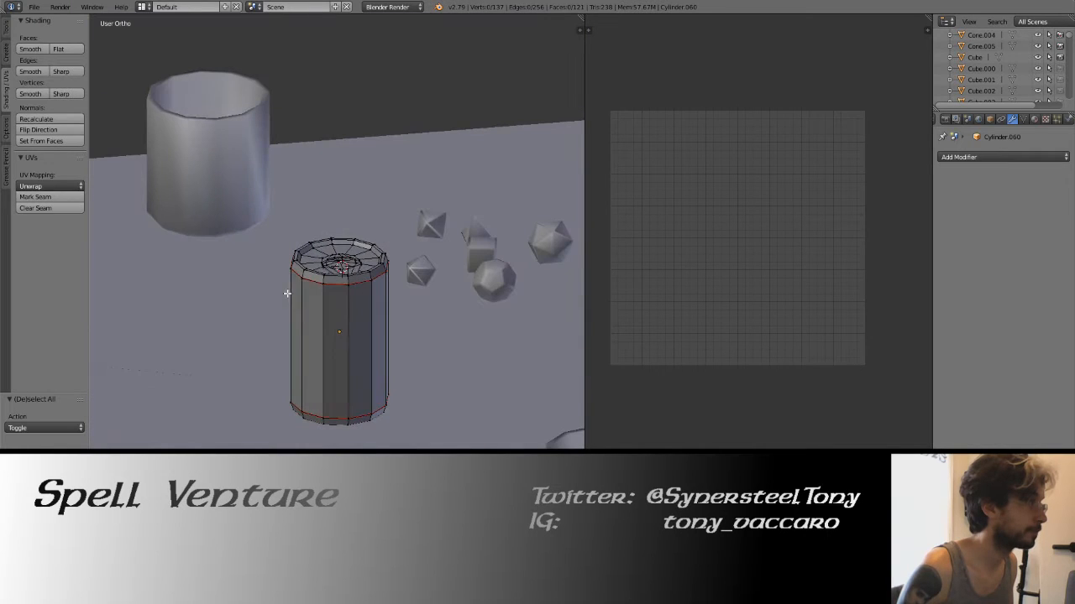
{"action": "right_click", "coordinate": [347, 288]}
{"action": "right_click", "coordinate": [351, 417], "text": "shift"}
{"action": "right_click", "coordinate": [40, 210]}
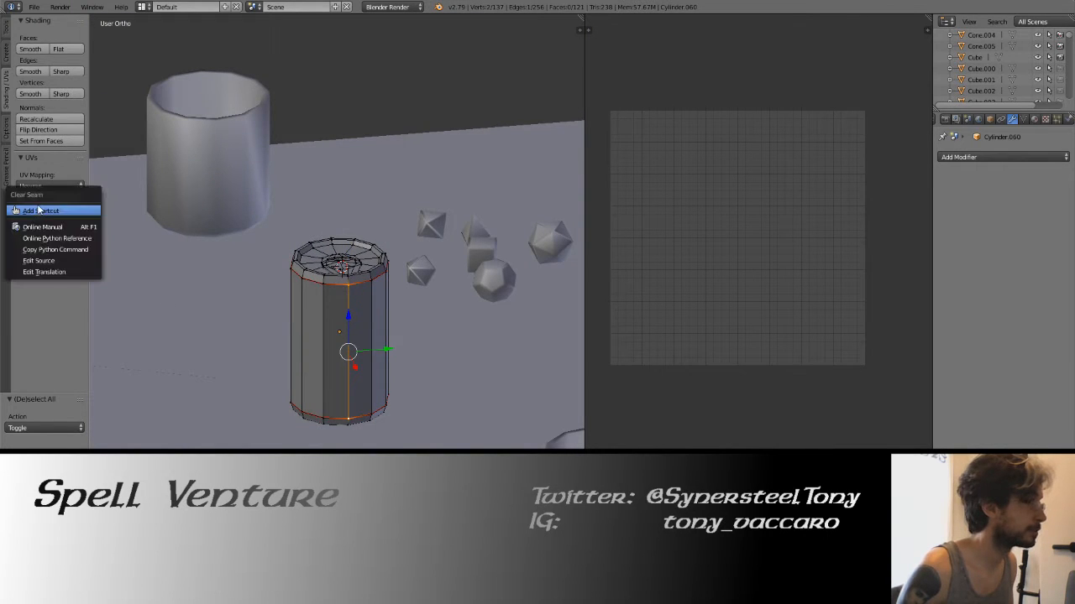
{"action": "left_click", "coordinate": [35, 196]}
{"action": "key", "text": "a"}
Apply the can's rotation and scale in Object Mode and give it smooth shading.
{"action": "middle_click_drag", "start_coordinate": [319, 286], "coordinate": [339, 265]}
{"action": "key", "text": "a"}
{"action": "key", "text": "Tab"}
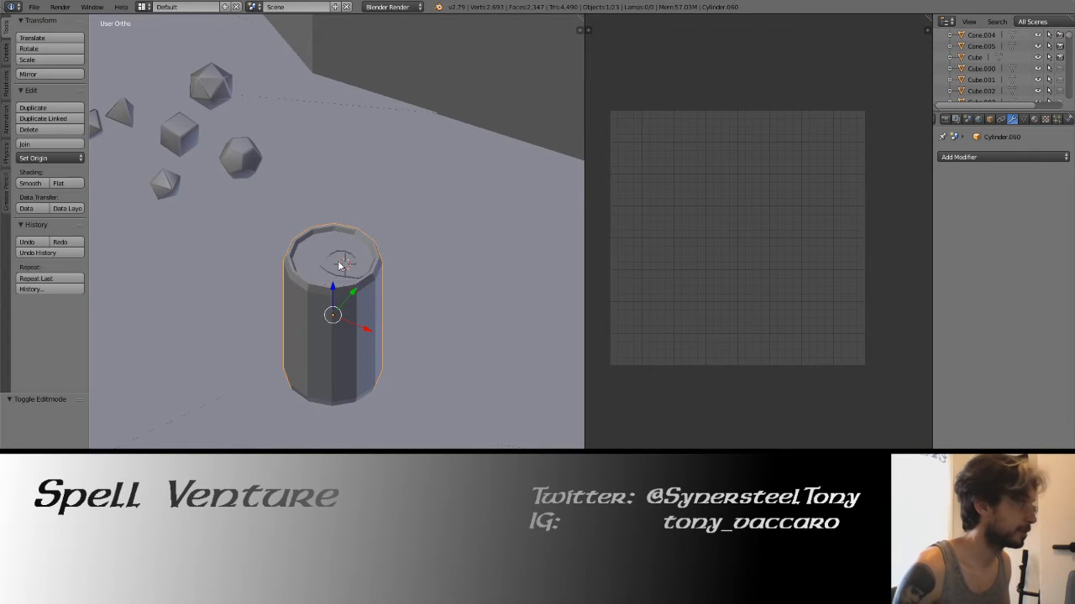
{"action": "key", "text": "ctrl+a"}
{"action": "left_click", "coordinate": [326, 297]}
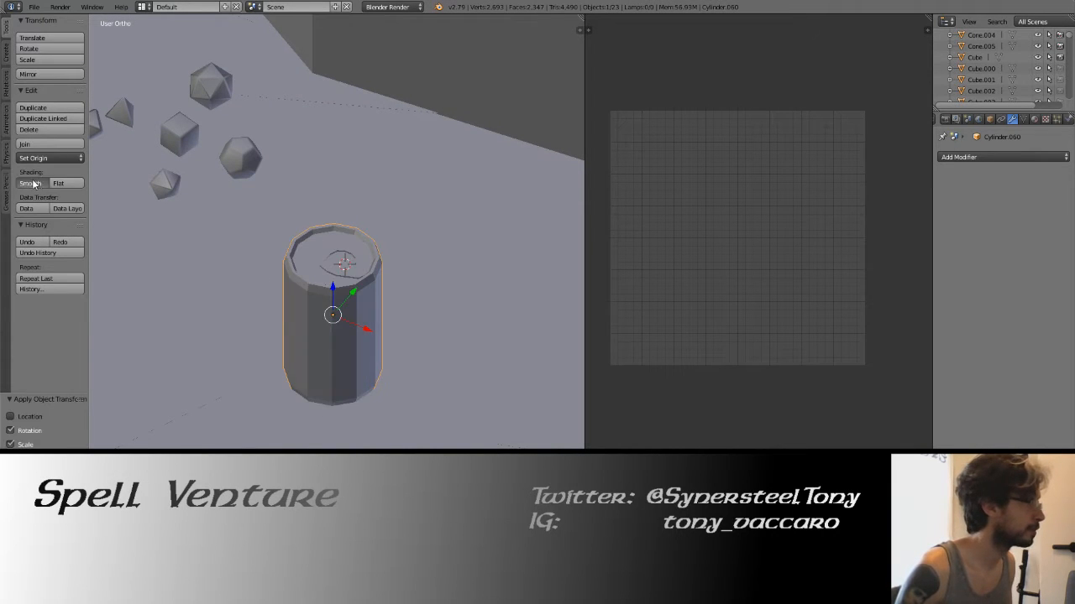
{"action": "left_click", "coordinate": [31, 183]}
Unwrap the can's entire mesh along its marked seams.
{"action": "key", "text": "Tab"}
{"action": "key", "text": "u"}
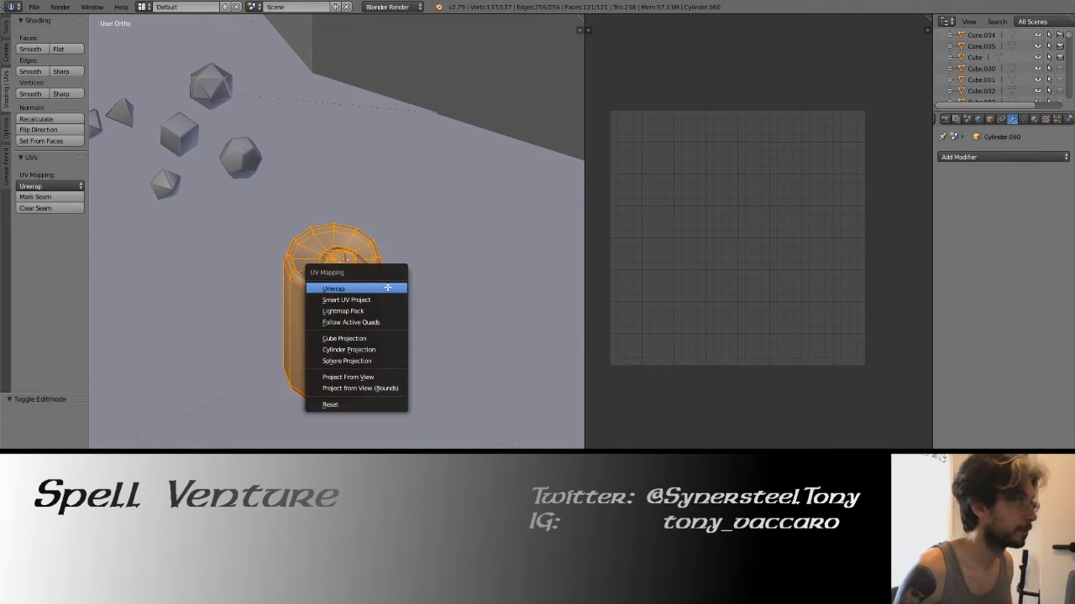
{"action": "left_click", "coordinate": [387, 286]}
{"action": "scroll", "coordinate": [658, 167], "scroll_direction": "up", "scroll_amount": 1}
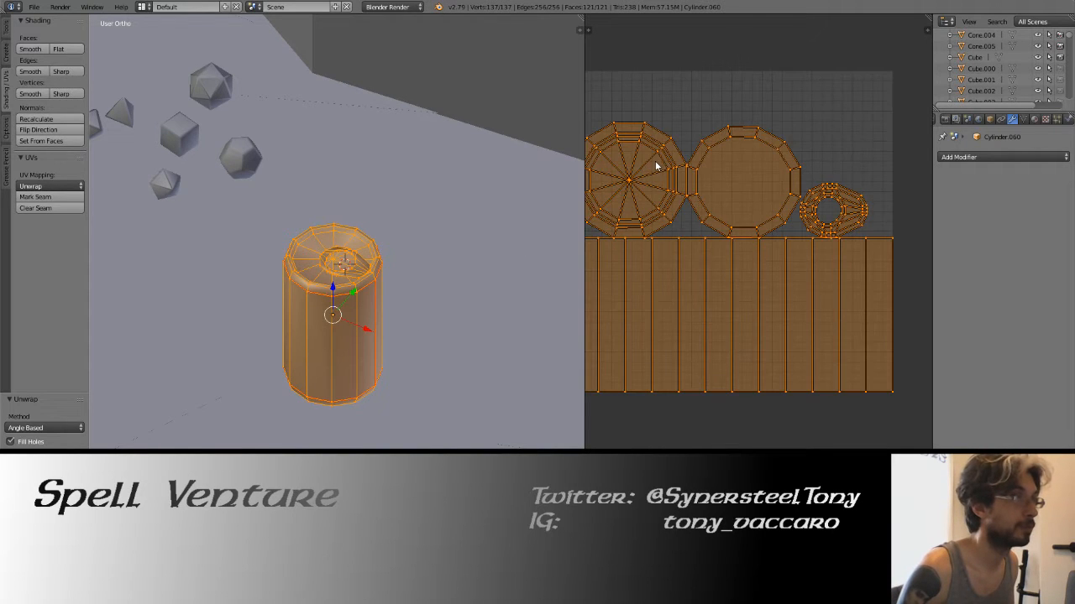
Select the two round cap islands and the pull-tab island in the UV layout and move them 0.084 along Y.
{"action": "middle_click_drag", "start_coordinate": [657, 167], "coordinate": [711, 191]}
{"action": "key", "text": "l"}
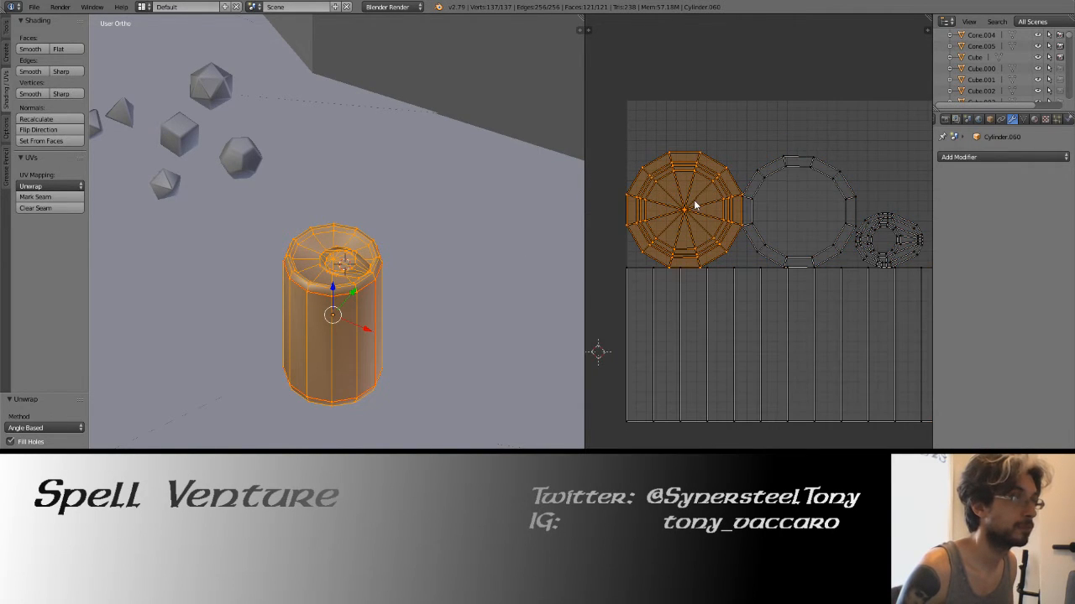
{"action": "middle_click_drag", "start_coordinate": [778, 229], "coordinate": [649, 232]}
{"action": "key", "text": "l"}
{"action": "key", "text": "l"}
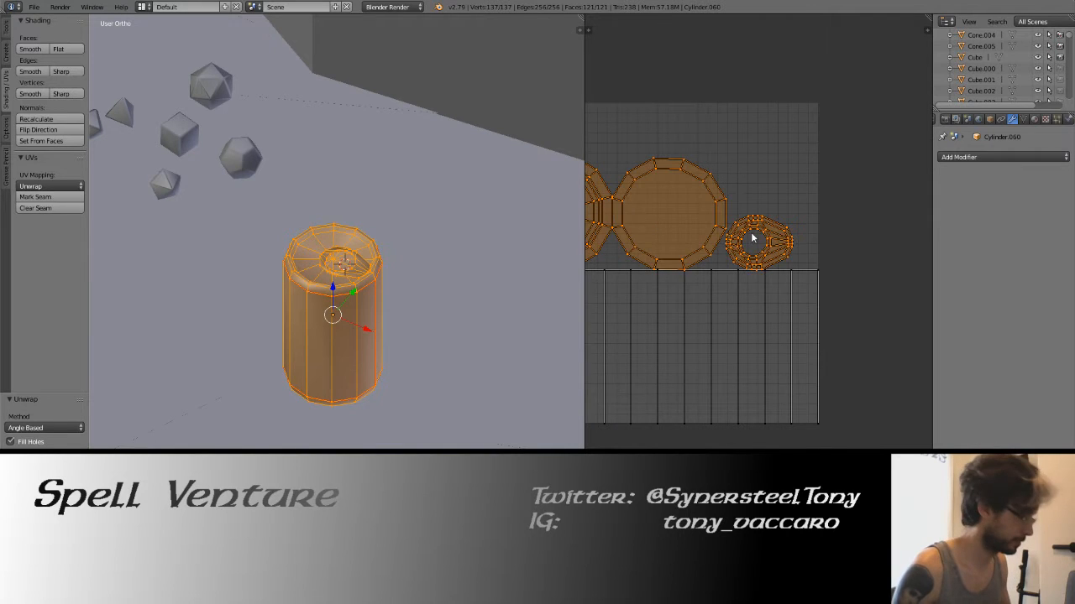
{"action": "key", "text": "g"}
{"action": "key", "text": "y"}
{"action": "left_click", "coordinate": [744, 211]}
{"action": "key", "text": "Home"}
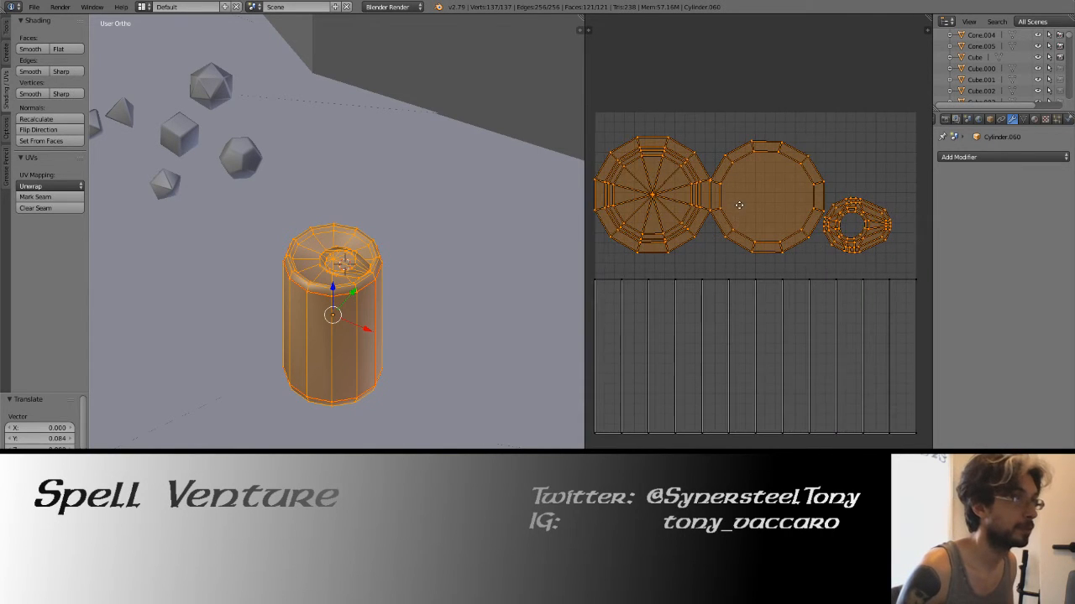
Space the upper UV islands apart along X, using a 0.033 move to separate the plain cap and pull tab from the spoked lid.
{"action": "key", "text": "l"}
{"action": "key", "text": "shift+l"}
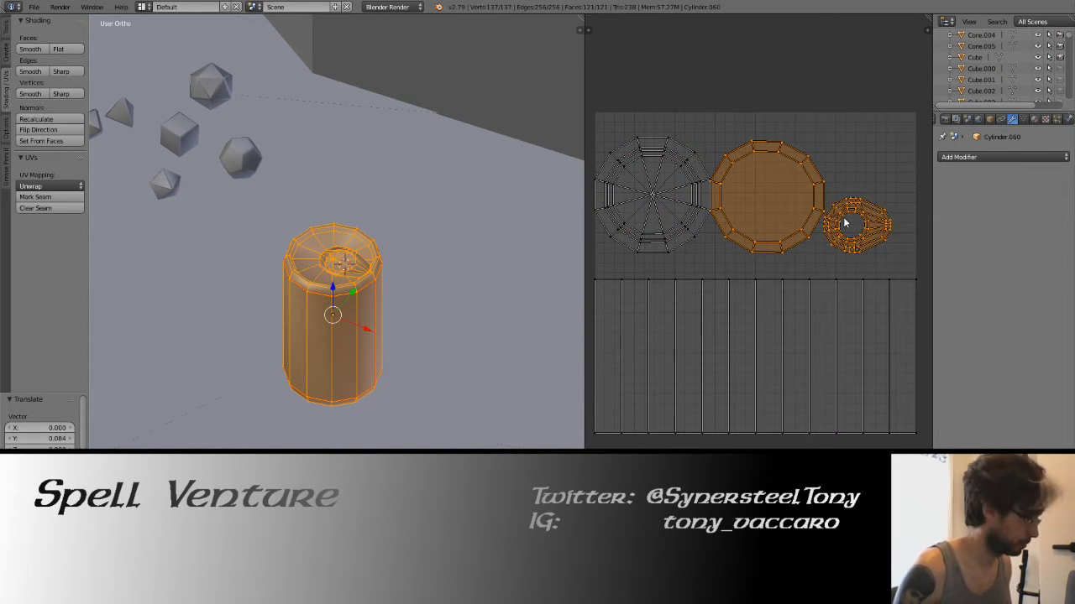
{"action": "key", "text": "g"}
{"action": "key", "text": "x"}
{"action": "left_click", "coordinate": [854, 225]}
{"action": "key", "text": "l"}
{"action": "key", "text": "shift+l"}
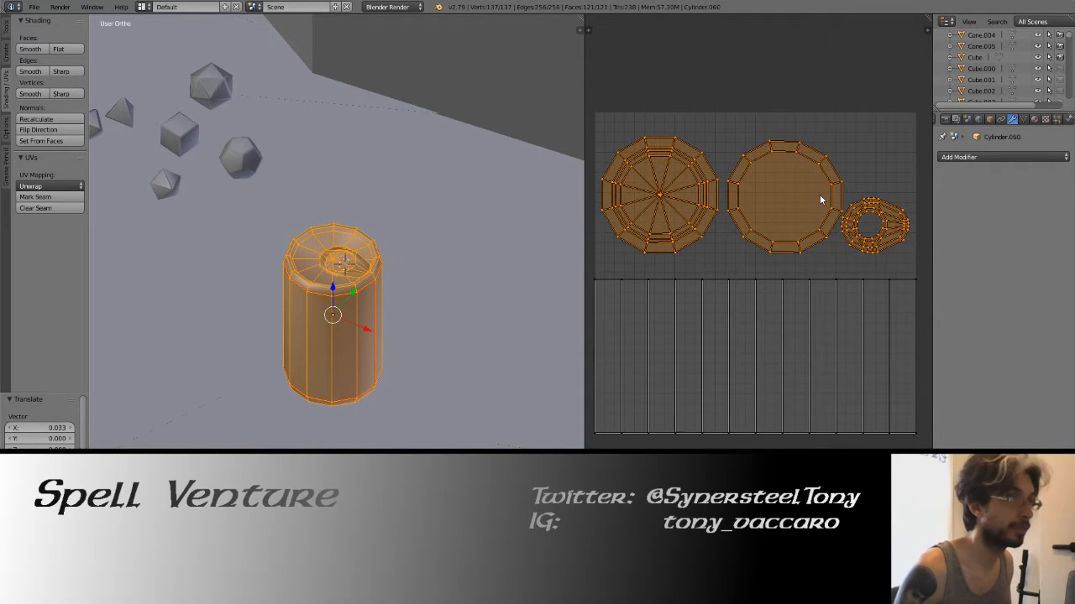
Return the can to Object Mode and save the blend file over the existing version.
{"action": "key", "text": "Tab"}
{"action": "mouse_move", "coordinate": [335, 277]}
{"action": "middle_mouse_down"}
{"action": "mouse_move", "coordinate": [305, 270]}
{"action": "mouse_move", "coordinate": [310, 262]}
{"action": "middle_mouse_up"}
{"action": "key", "text": "ctrl+s"}
{"action": "left_click", "coordinate": [311, 262]}
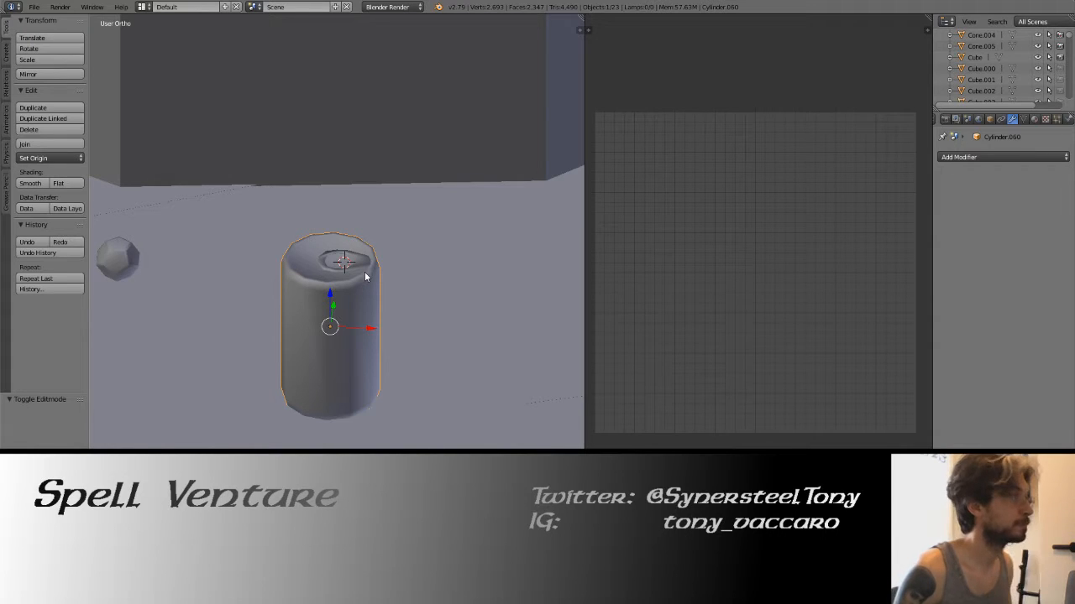
Examine the can among the coffee table props from farther out and check layers 1 and 2.
{"action": "mouse_move", "coordinate": [367, 280]}
{"action": "middle_mouse_down"}
{"action": "mouse_move", "coordinate": [352, 291]}
{"action": "mouse_move", "coordinate": [360, 307]}
{"action": "mouse_move", "coordinate": [377, 291]}
{"action": "middle_mouse_up"}
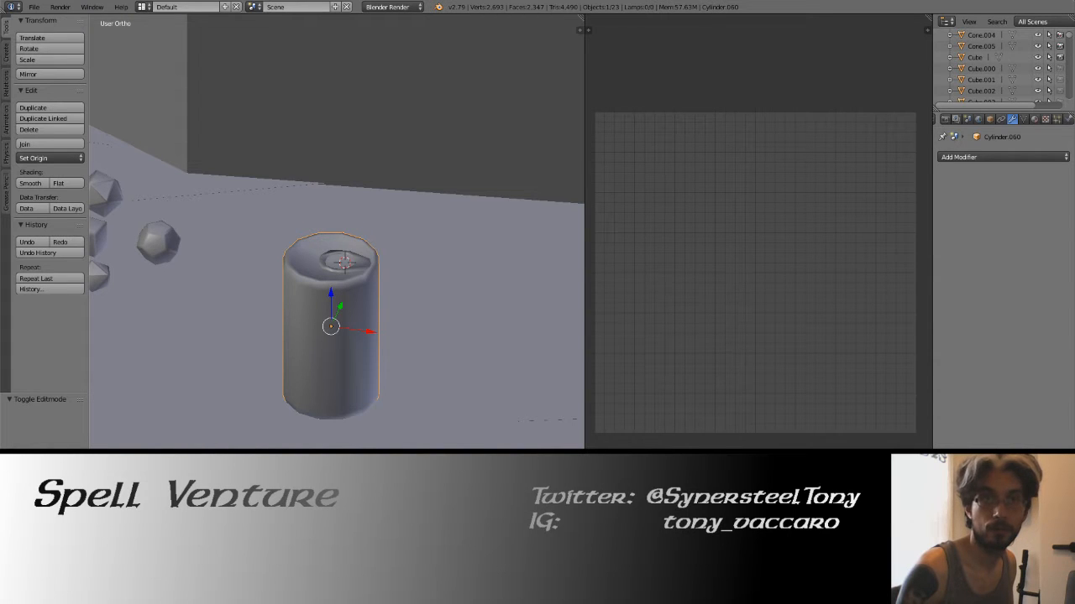
{"action": "middle_click_drag", "start_coordinate": [415, 279], "coordinate": [388, 275]}
{"action": "scroll", "coordinate": [377, 274], "scroll_direction": "down", "scroll_amount": 9}
{"action": "middle_click_drag", "start_coordinate": [332, 252], "coordinate": [372, 269]}
{"action": "scroll", "coordinate": [368, 270], "scroll_direction": "up", "scroll_amount": 3}
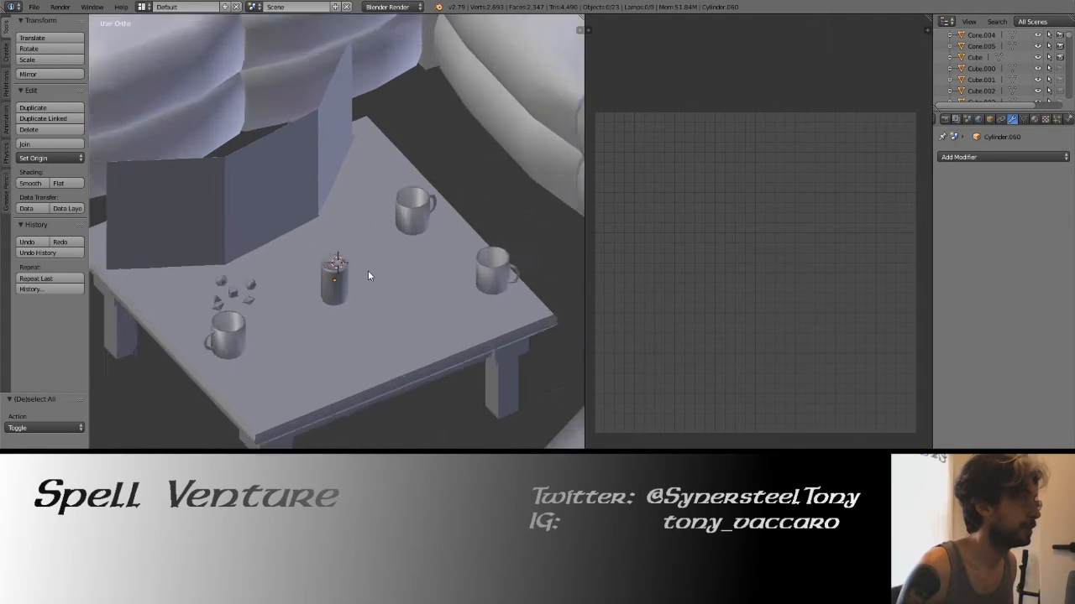
{"action": "key", "text": "1"}
{"action": "key", "text": "2"}
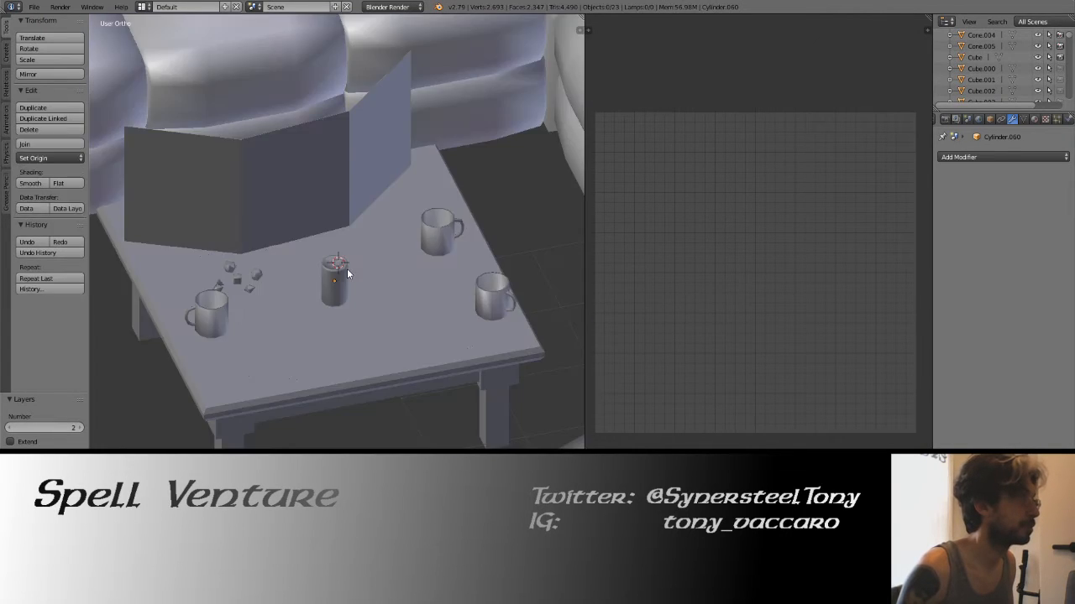
Move the can 0.980 along X and 0.914 along Y in top view, placing it near a mug by the folding screen.
{"action": "right_click", "coordinate": [337, 277]}
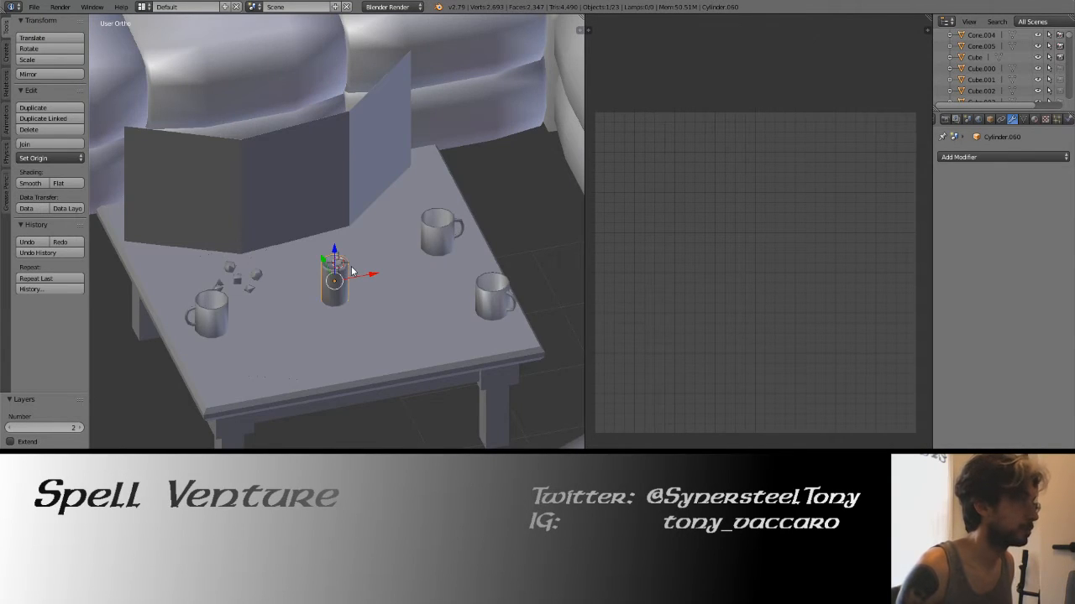
{"action": "key", "text": "KP_7"}
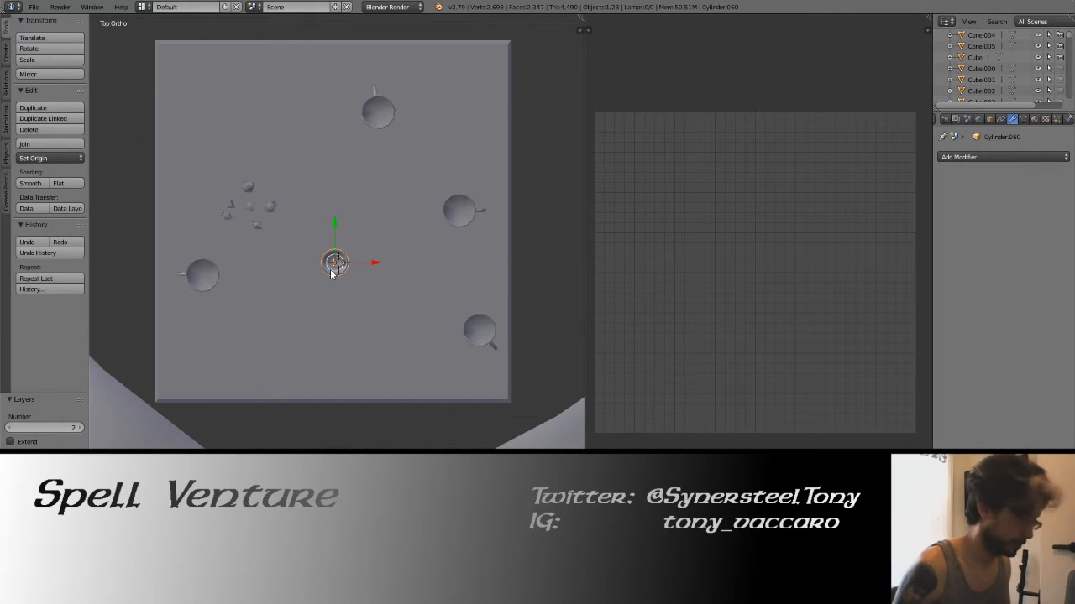
{"action": "scroll", "coordinate": [331, 270], "scroll_direction": "down", "scroll_amount": 1}
{"action": "key", "text": "KP_Decimal"}
{"action": "scroll", "coordinate": [348, 262], "scroll_direction": "down", "scroll_amount": 12}
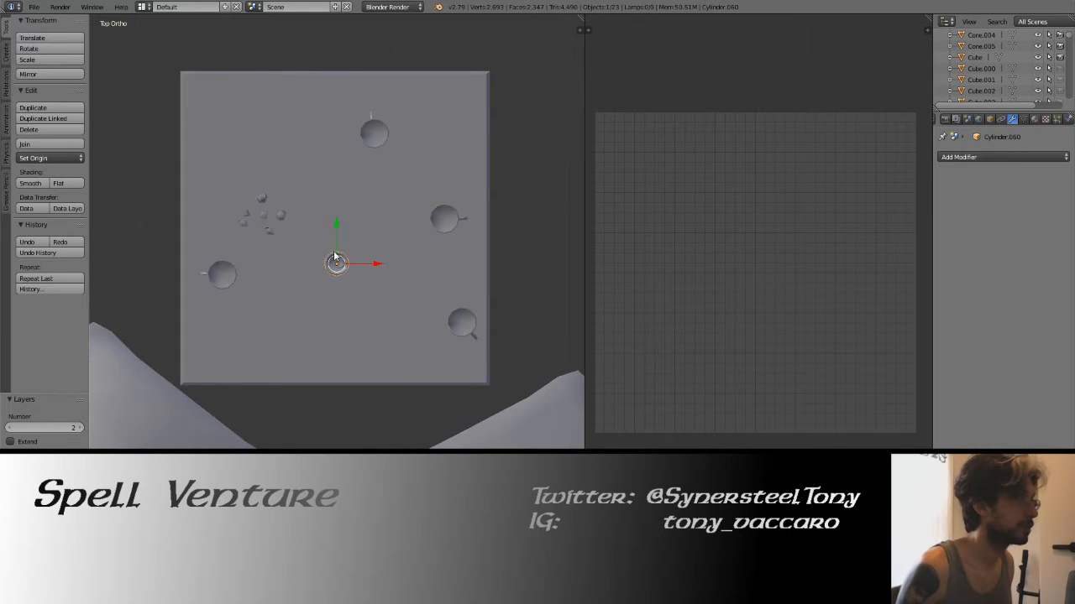
{"action": "key", "text": "g"}
{"action": "left_click", "coordinate": [417, 175]}
{"action": "middle_click_drag", "start_coordinate": [404, 243], "coordinate": [382, 250]}
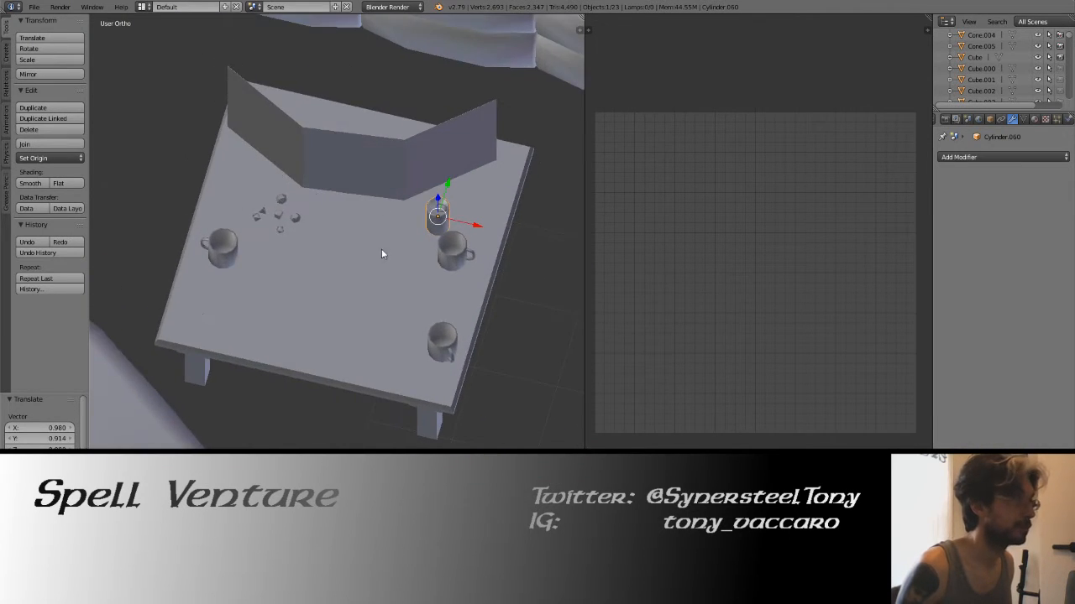
Select the can's entire mesh in Edit Mode so all its UV islands are included, and start exporting the UV layout.
{"action": "key", "text": "Tab"}
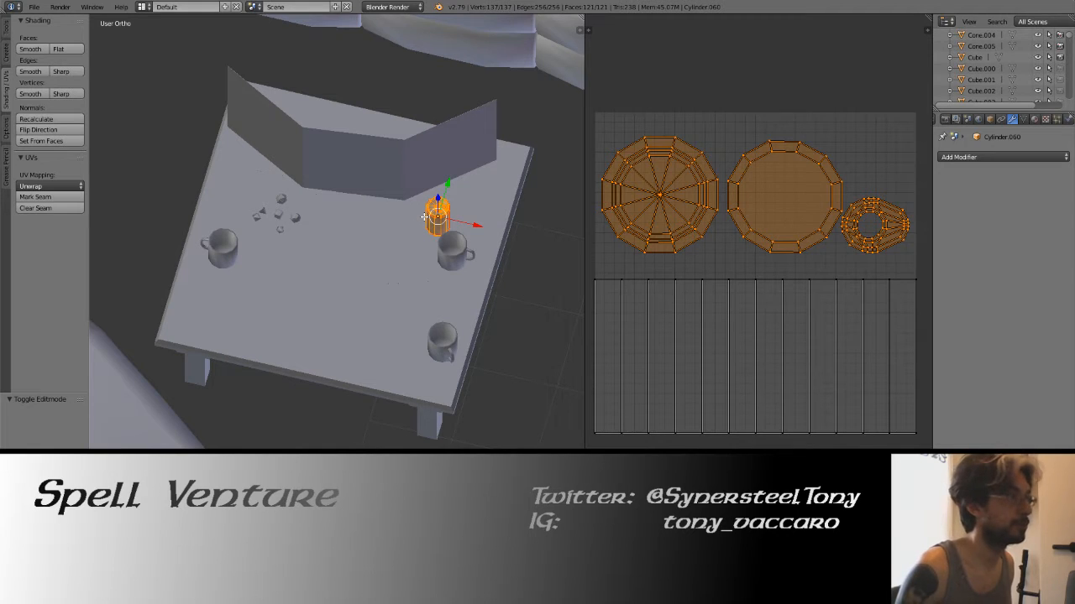
{"action": "middle_click_drag", "start_coordinate": [429, 217], "coordinate": [399, 218], "text": "shift"}
{"action": "key", "text": "a"}
{"action": "key", "text": "a"}
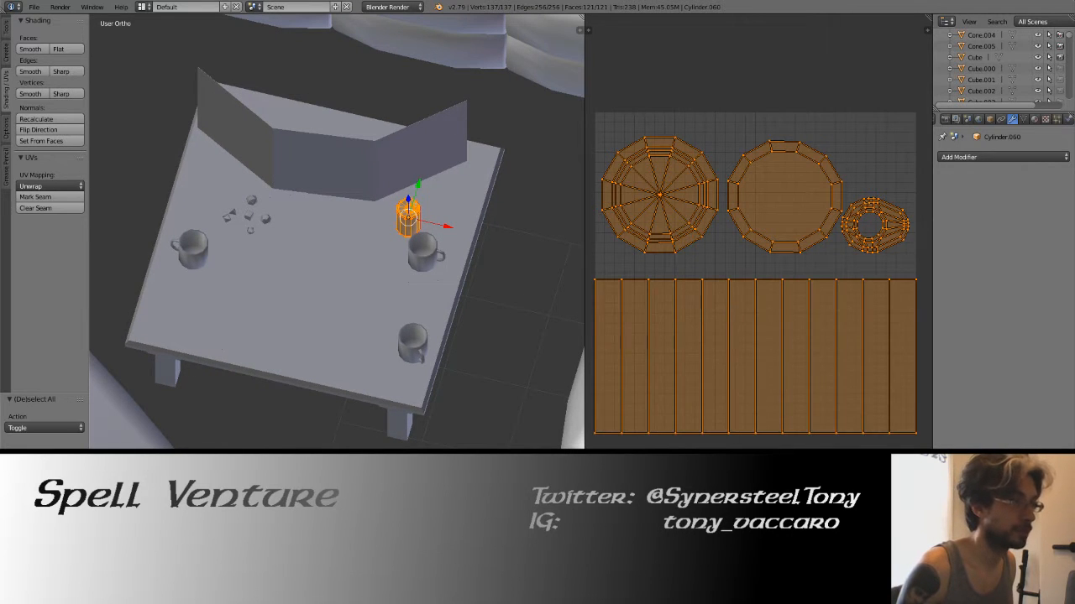
{"action": "left_click", "coordinate": [698, 444]}
{"action": "left_click", "coordinate": [729, 242]}
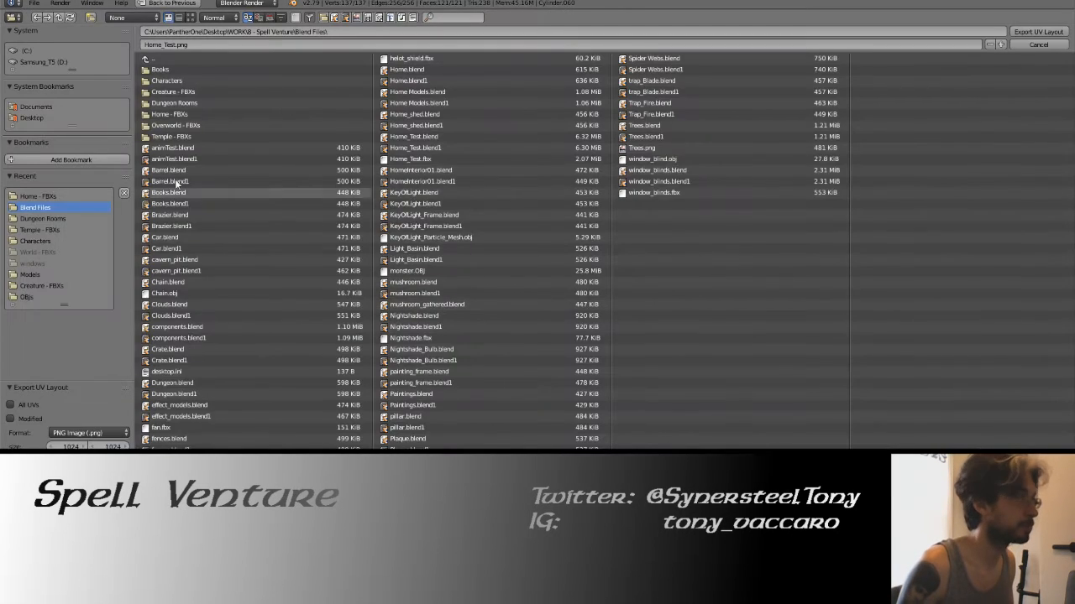
Set the UV layout export to the Home - FBXs folder with All UVs enabled and a size of 2048 by 2048.
{"action": "left_click", "coordinate": [42, 197]}
{"action": "left_click", "coordinate": [88, 447]}
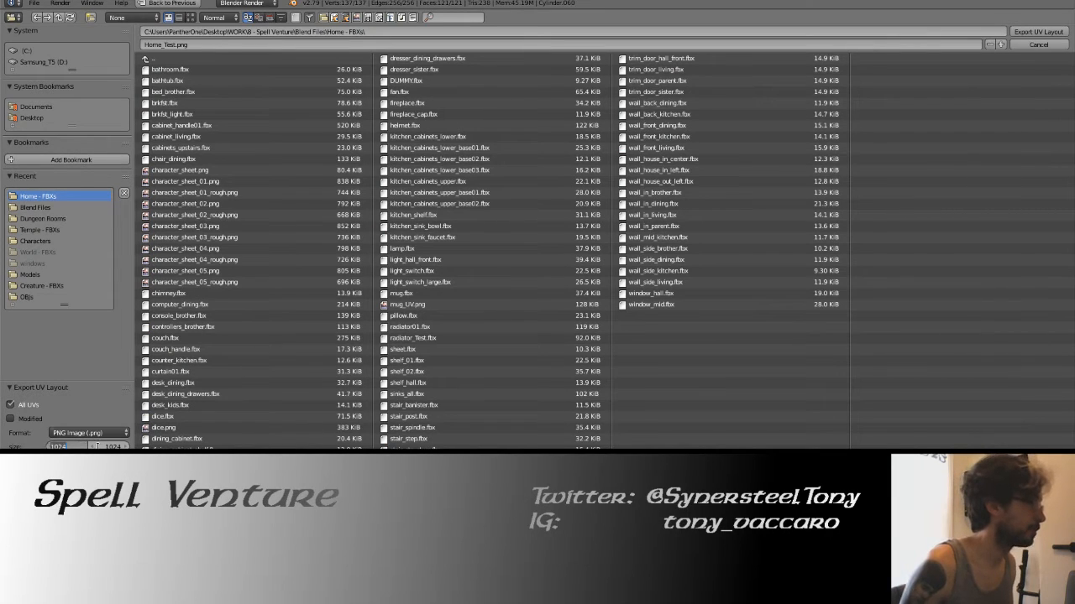
{"action": "type", "text": "2048"}
{"action": "key", "text": "Tab"}
{"action": "type", "text": "2048"}
{"action": "key", "text": "Return"}
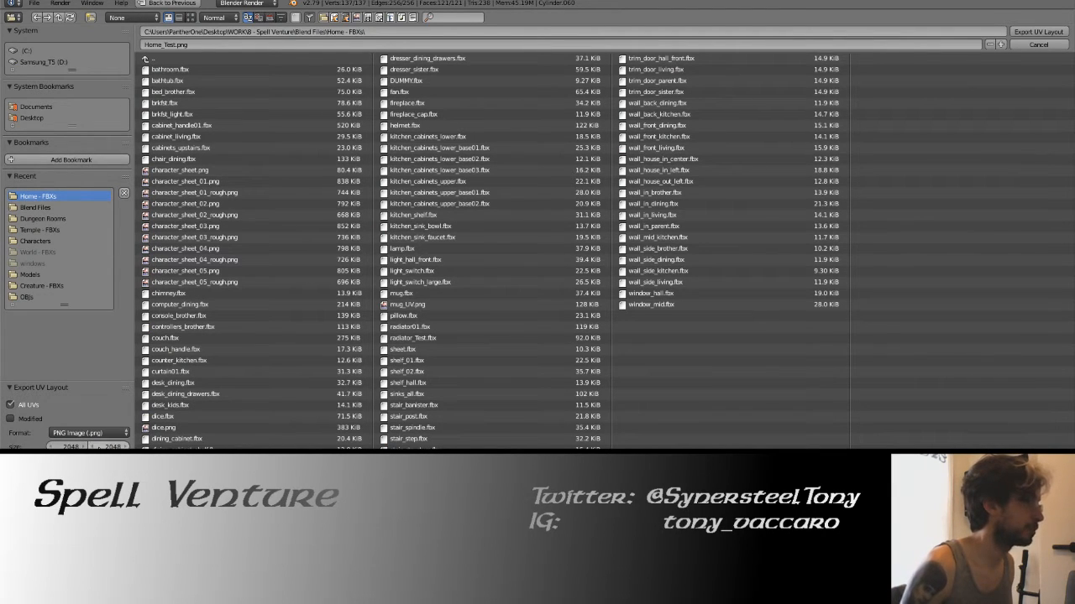
{"action": "left_click", "coordinate": [98, 448]}
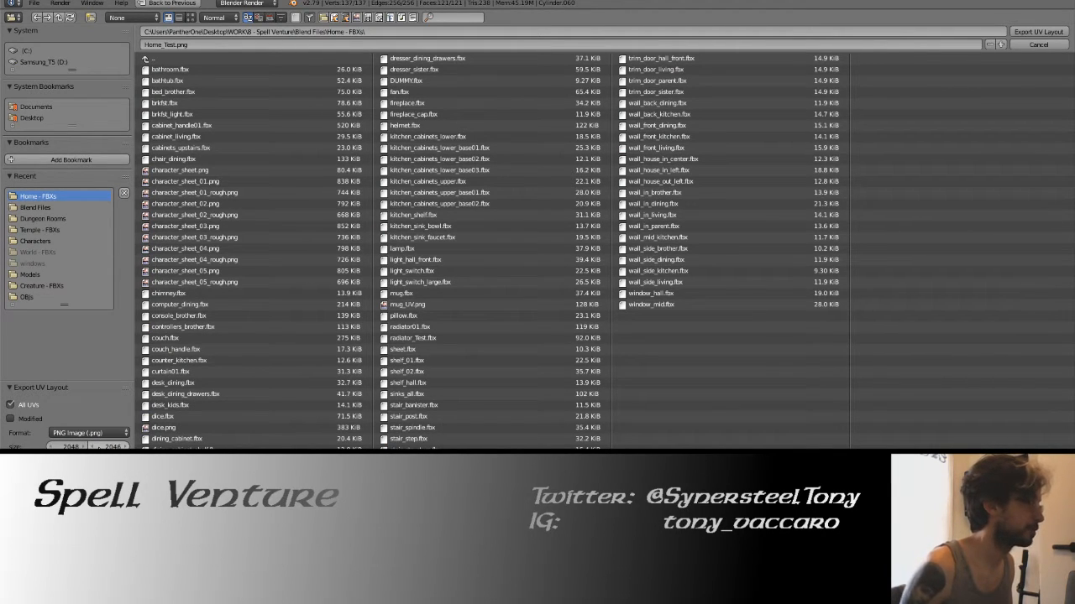
{"action": "left_click", "coordinate": [125, 448]}
{"action": "left_click", "coordinate": [125, 447]}
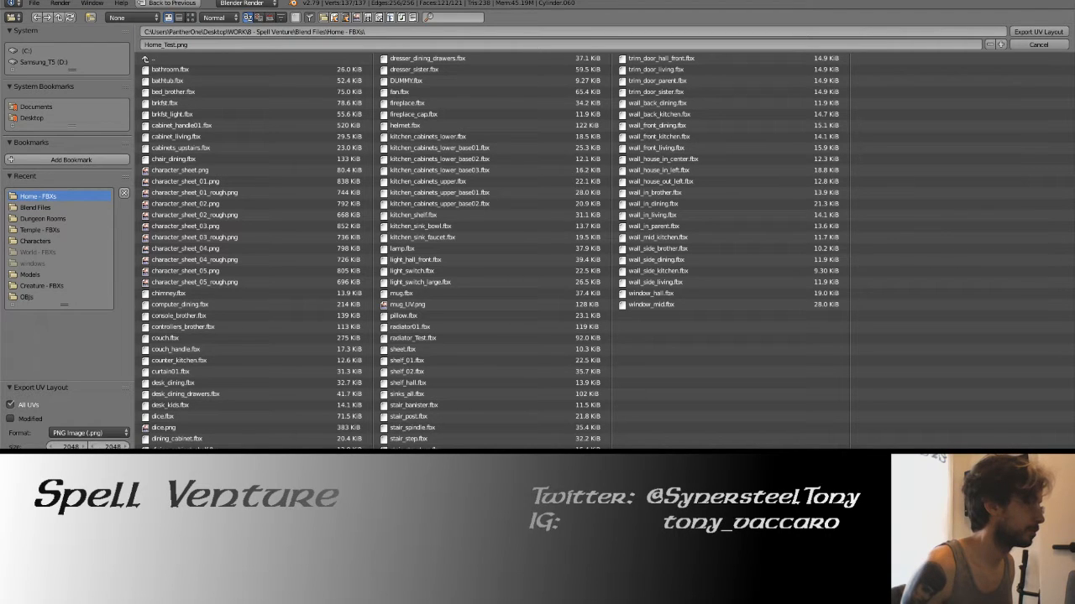
Name the UV layout image soda.png and export it.
{"action": "left_click", "coordinate": [176, 44]}
{"action": "left_click_drag", "start_coordinate": [176, 44], "coordinate": [146, 45]}
{"action": "type", "text": "soda"}
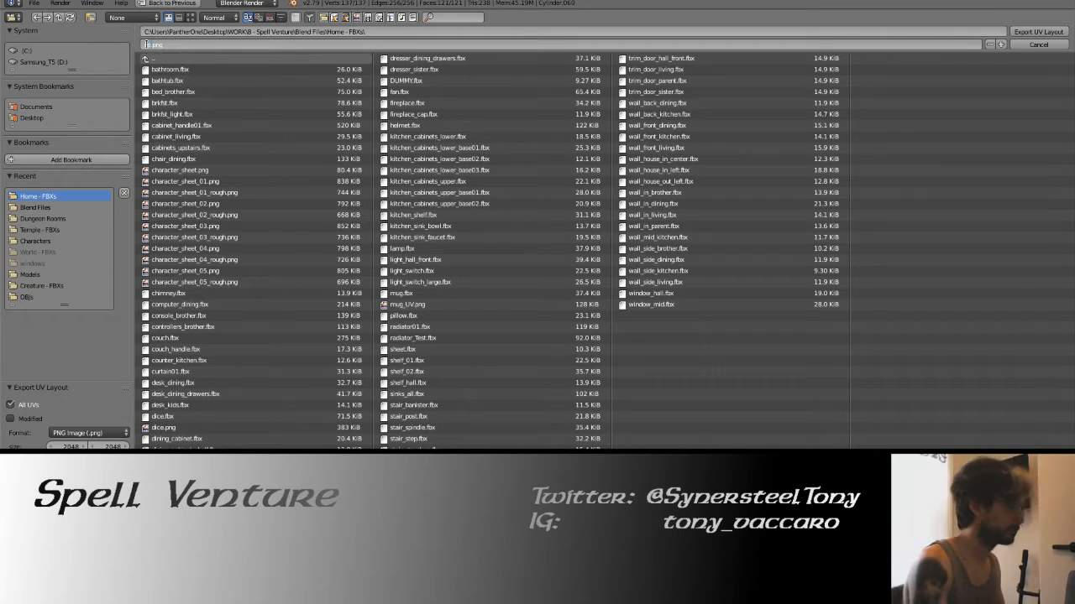
{"action": "key", "text": "Return"}
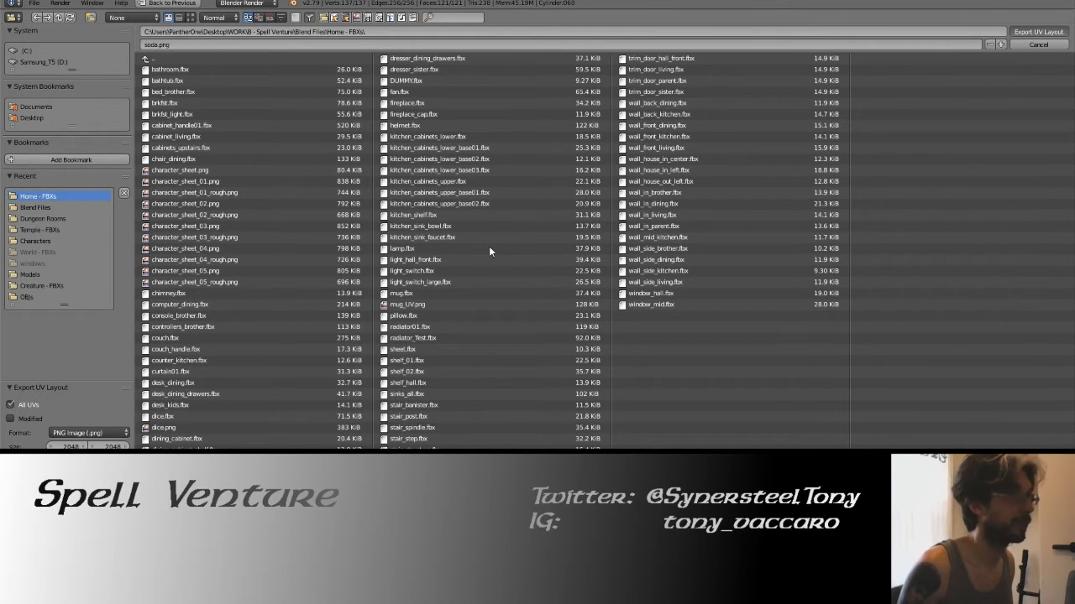
Return the can to Object Mode and overwrite the saved blend file.
{"action": "key", "text": "Tab"}
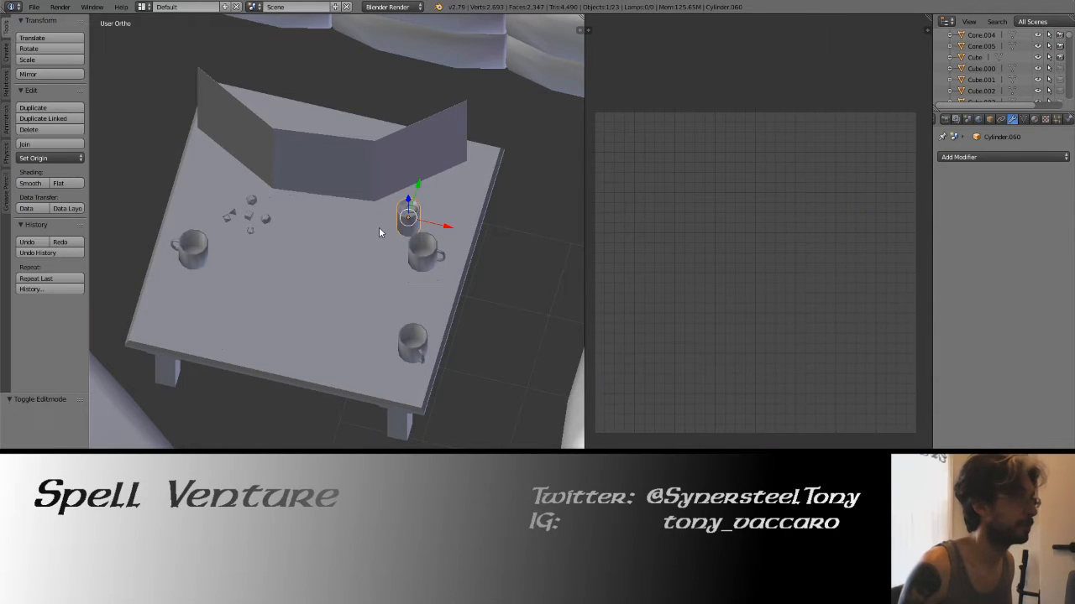
{"action": "key", "text": "ctrl+s"}
{"action": "left_click", "coordinate": [379, 228]}
Clear the can's location and set up an FBX export with the Substance Painter preset in the Home - FBXs folder.
{"action": "key", "text": "alt+g"}
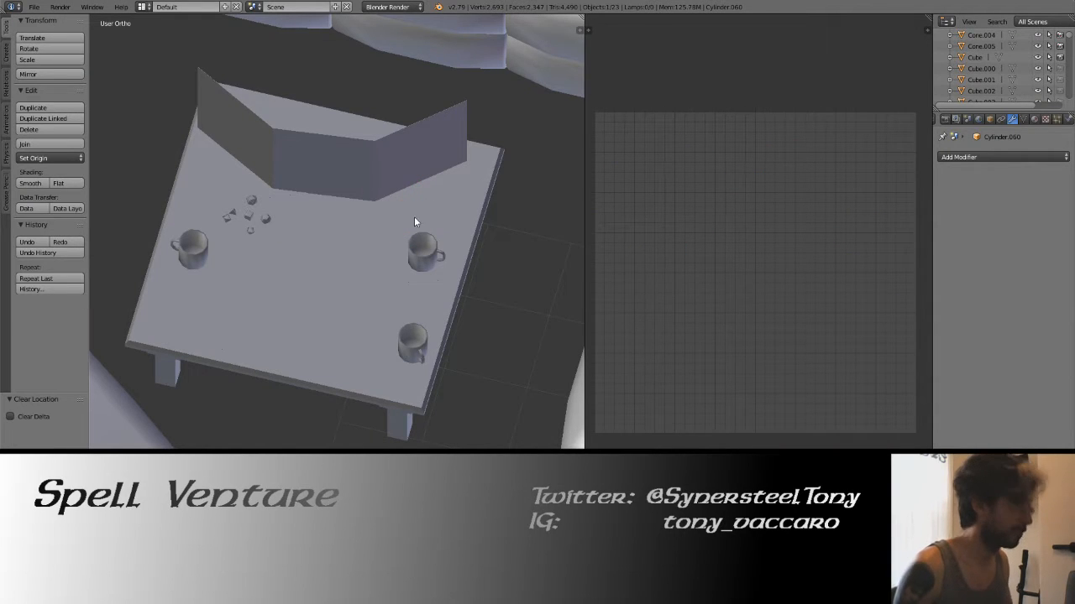
{"action": "left_click", "coordinate": [34, 7]}
{"action": "mouse_move", "coordinate": [59, 231]}
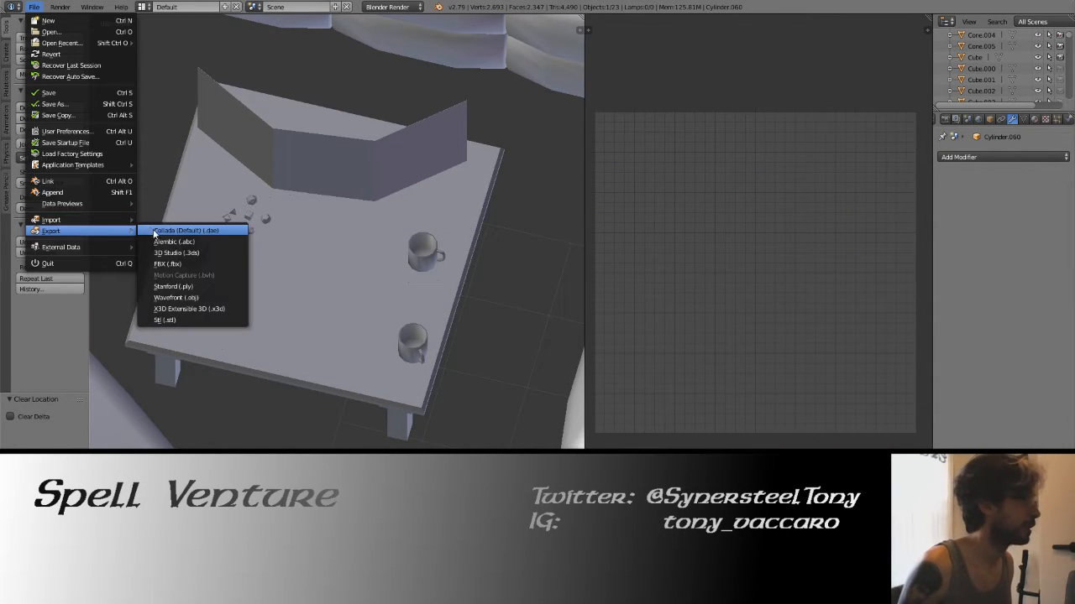
{"action": "left_click", "coordinate": [164, 263]}
{"action": "left_click", "coordinate": [55, 418]}
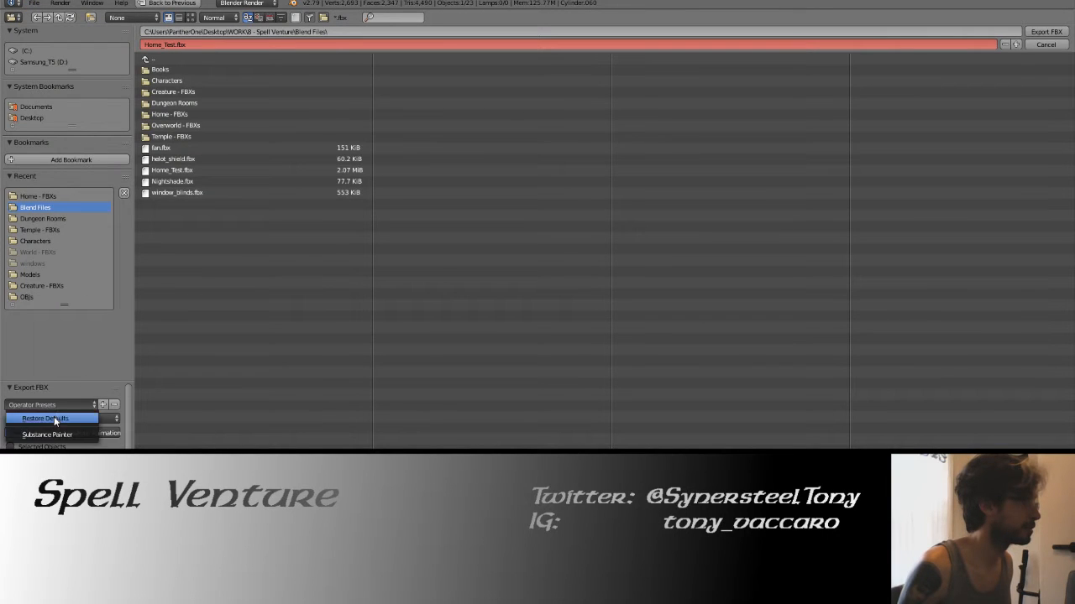
{"action": "left_click", "coordinate": [64, 435]}
{"action": "left_click", "coordinate": [84, 199]}
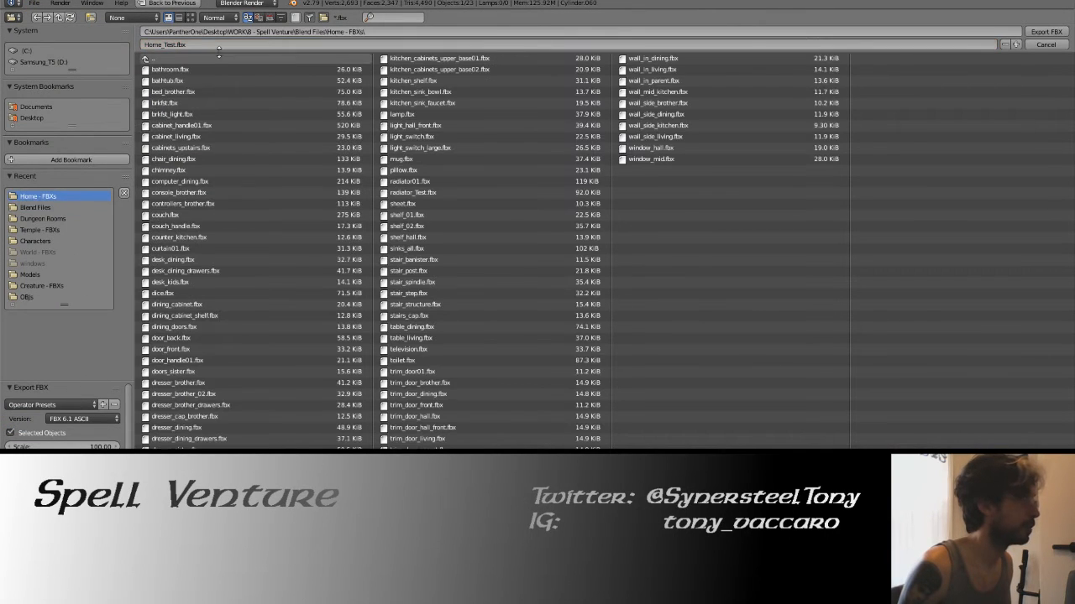
Name the FBX file soda.fbx and export the selected can.
{"action": "left_click", "coordinate": [167, 44]}
{"action": "double_click", "coordinate": [167, 44]}
{"action": "type", "text": "soda"}
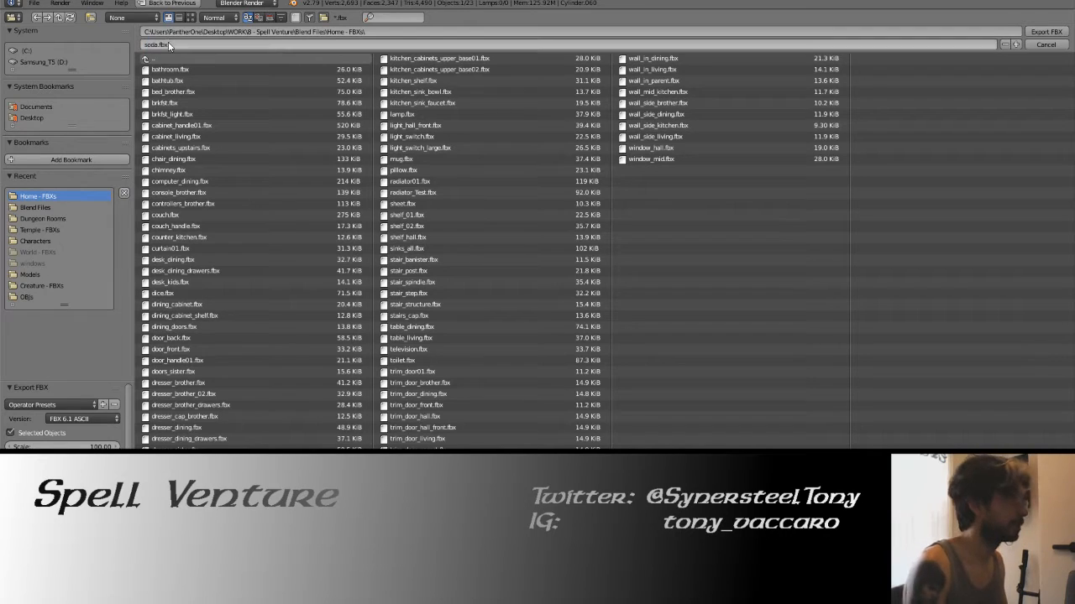
{"action": "key", "text": "Return"}
{"action": "left_click", "coordinate": [1044, 32]}
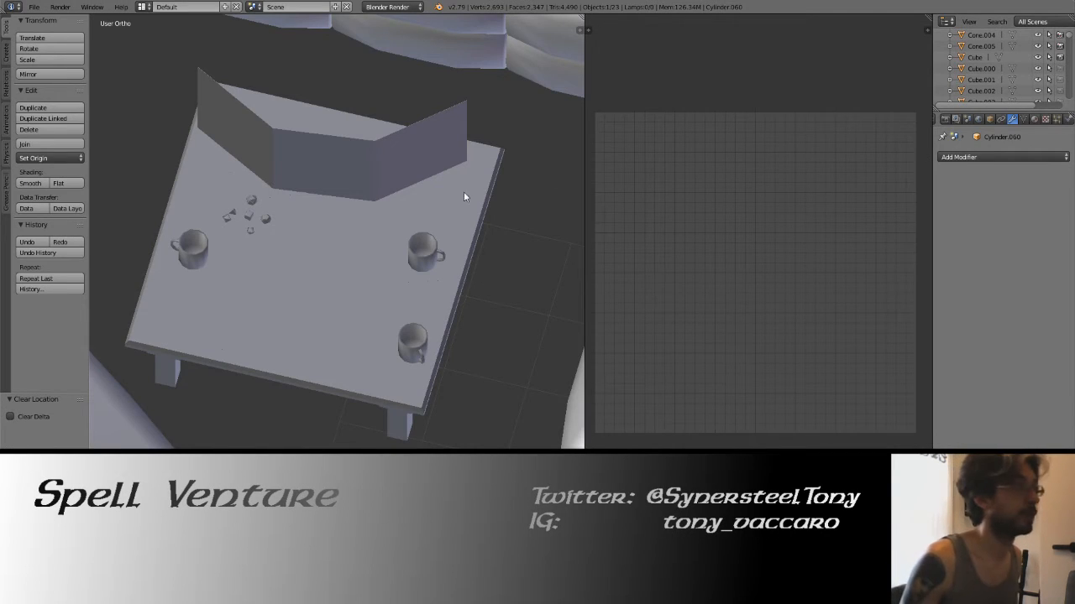
Undo the can's location clearing and save the blend file over the existing version.
{"action": "key", "text": "ctrl+z"}
{"action": "key", "text": "ctrl+s"}
{"action": "left_click", "coordinate": [345, 245]}
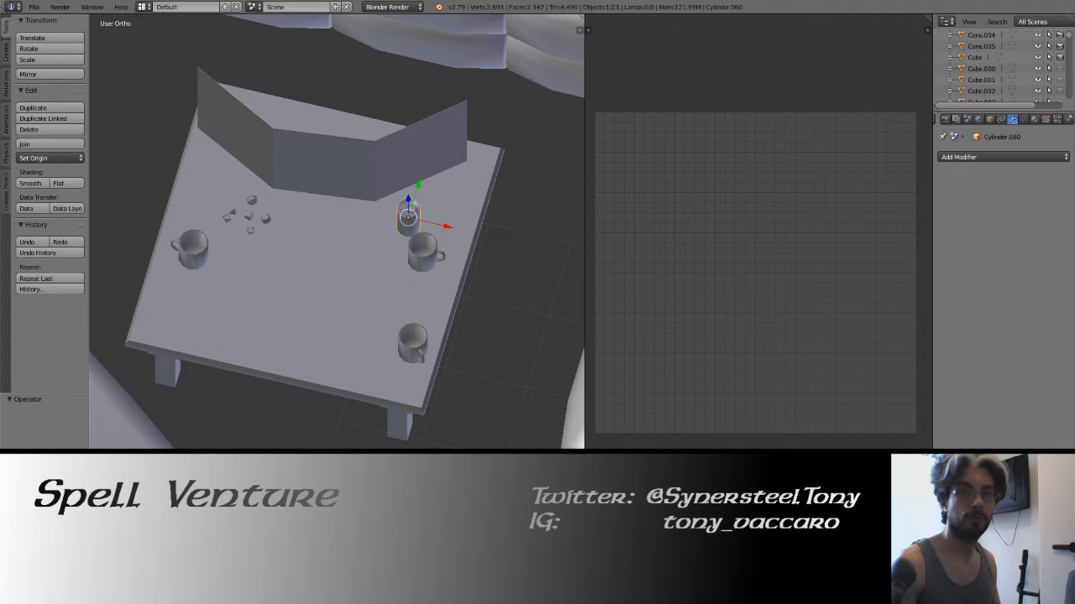
Switch to Substance Painter and create a new project using the soda mesh from the Home - FBXs folder.
{"action": "mouse_move", "coordinate": [1073, 57]}
{"action": "left_mouse_down"}
{"action": "mouse_move", "coordinate": [488, 94]}
{"action": "mouse_move", "coordinate": [489, 1]}
{"action": "left_mouse_up"}
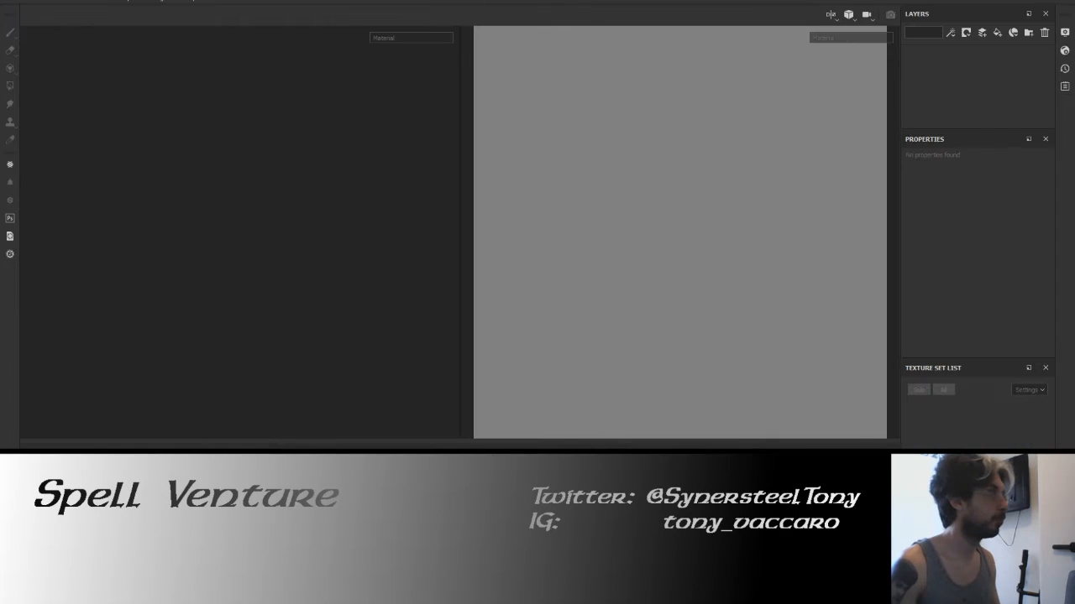
{"action": "left_click", "coordinate": [16, 2]}
{"action": "left_click", "coordinate": [20, 10]}
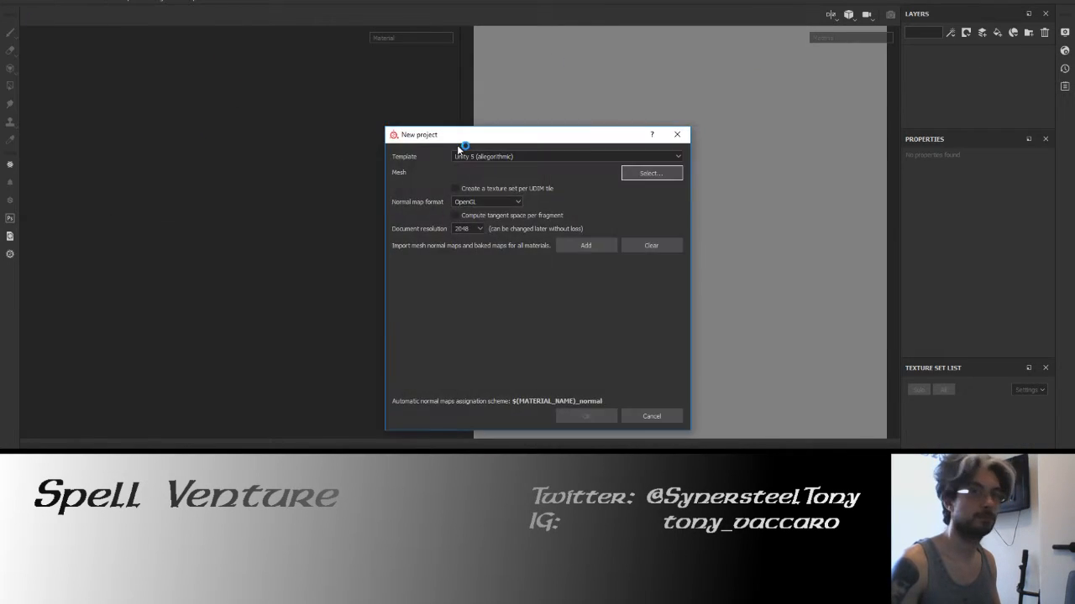
{"action": "left_click", "coordinate": [639, 173]}
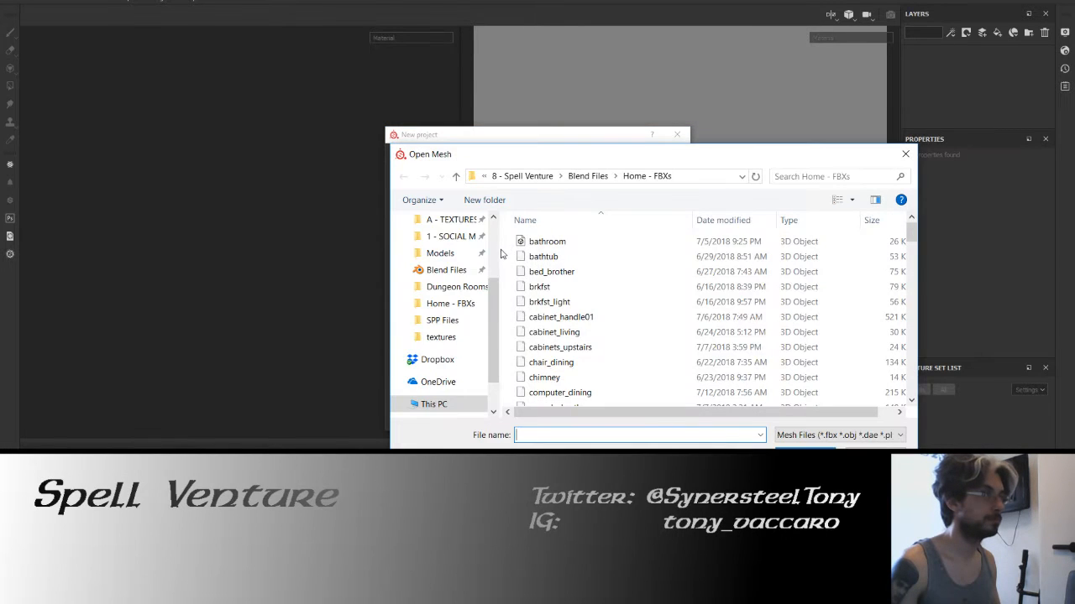
{"action": "scroll", "coordinate": [565, 261], "scroll_direction": "down", "scroll_amount": 10}
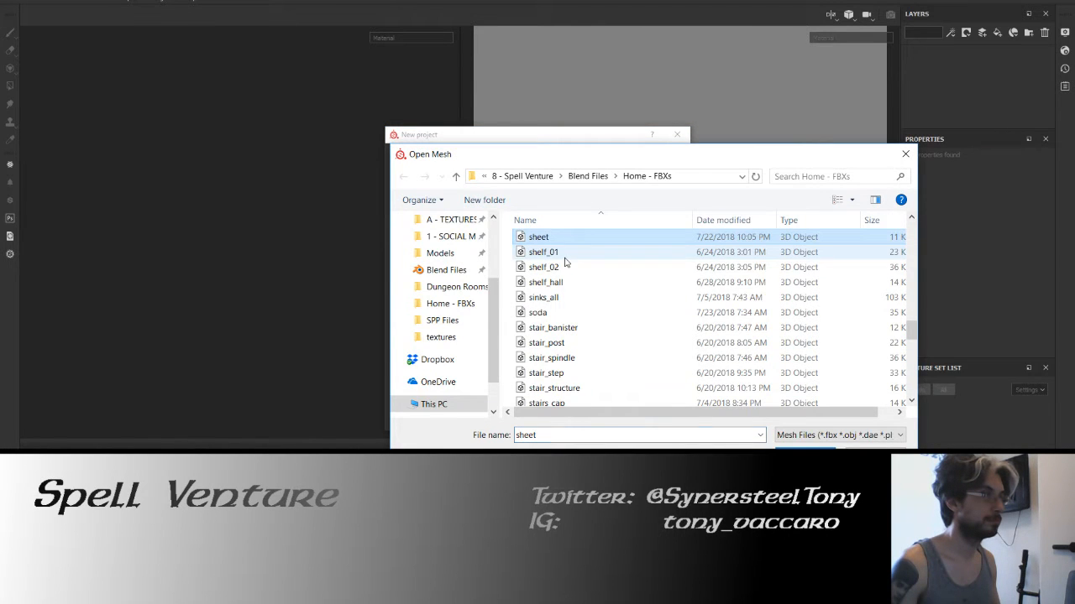
{"action": "double_click", "coordinate": [545, 317]}
{"action": "left_click", "coordinate": [576, 411]}
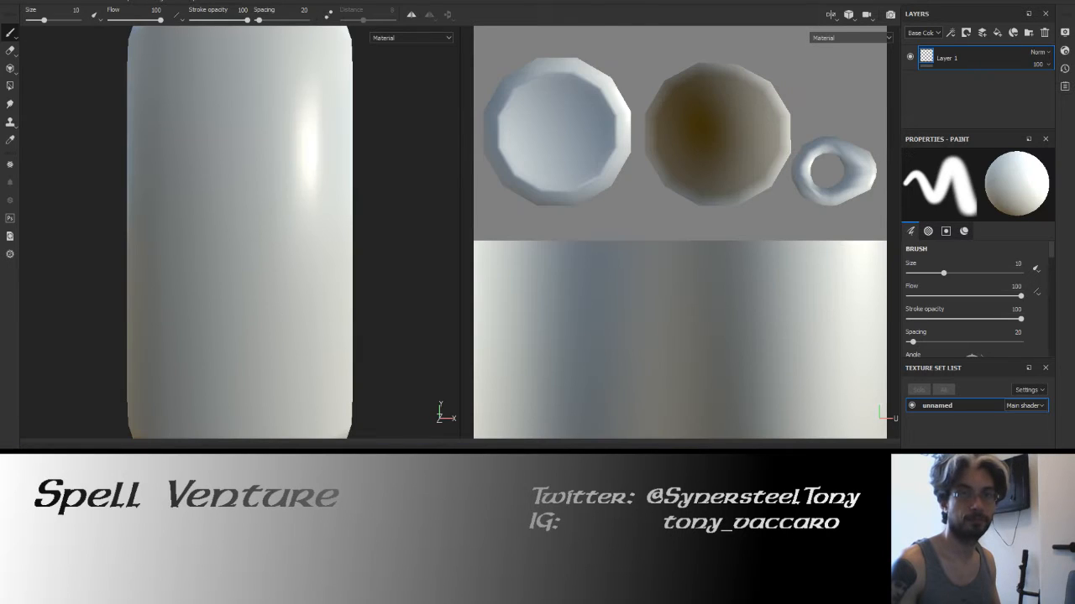
Switch to GIMP and arrange its workspace, moving the Layers - Brushes dock to the far side of the canvas from the toolbox.
{"action": "key", "text": "alt+Tab"}
{"action": "mouse_move", "coordinate": [362, 0]}
{"action": "left_mouse_down"}
{"action": "mouse_move", "coordinate": [401, 43]}
{"action": "mouse_move", "coordinate": [420, 0]}
{"action": "left_mouse_up"}
{"action": "left_click_drag", "start_coordinate": [808, 28], "coordinate": [996, 26]}
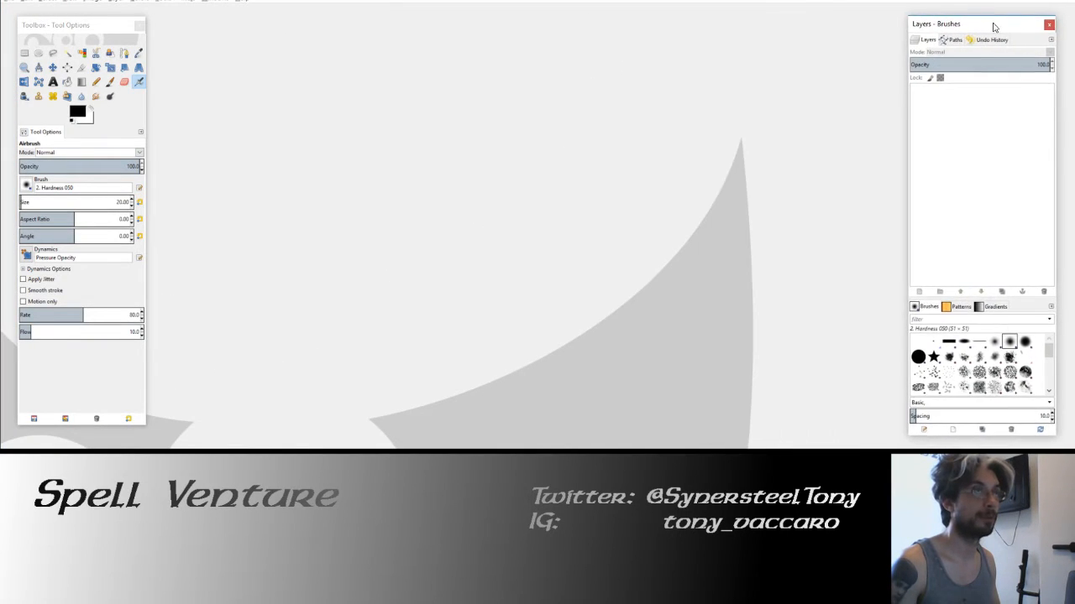
{"action": "key", "text": "Tab"}
Switch back to Substance Painter and examine the can's lid, pull tab, sides and UV islands.
{"action": "key", "text": "alt+Tab"}
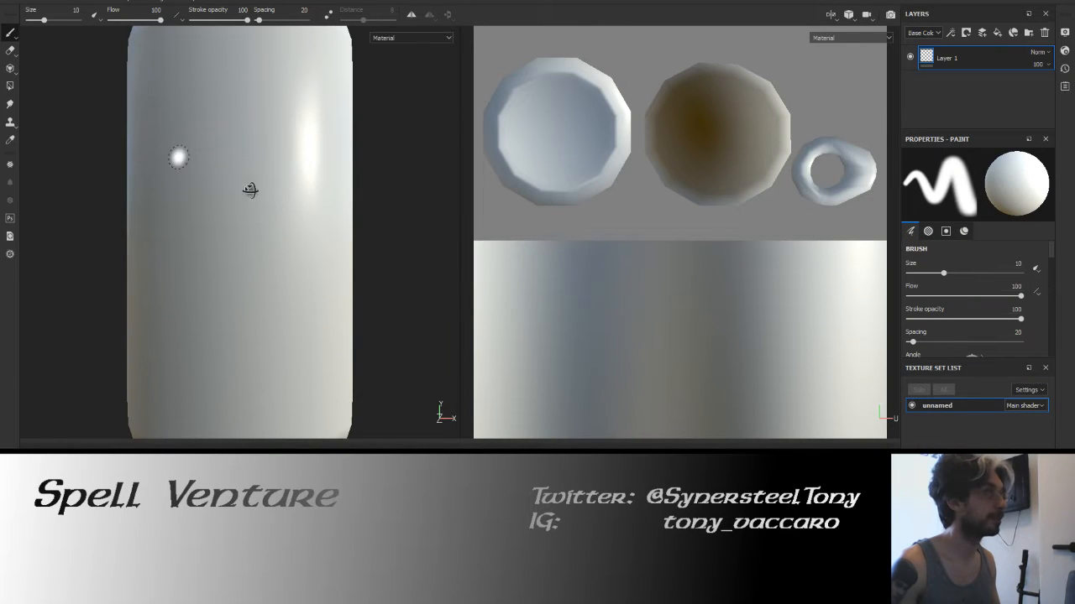
{"action": "mouse_move", "coordinate": [246, 198]}
{"action": "left_mouse_down", "text": "alt"}
{"action": "mouse_move", "coordinate": [224, 188]}
{"action": "mouse_move", "coordinate": [257, 218]}
{"action": "left_mouse_up", "text": "alt"}
{"action": "key", "text": "f"}
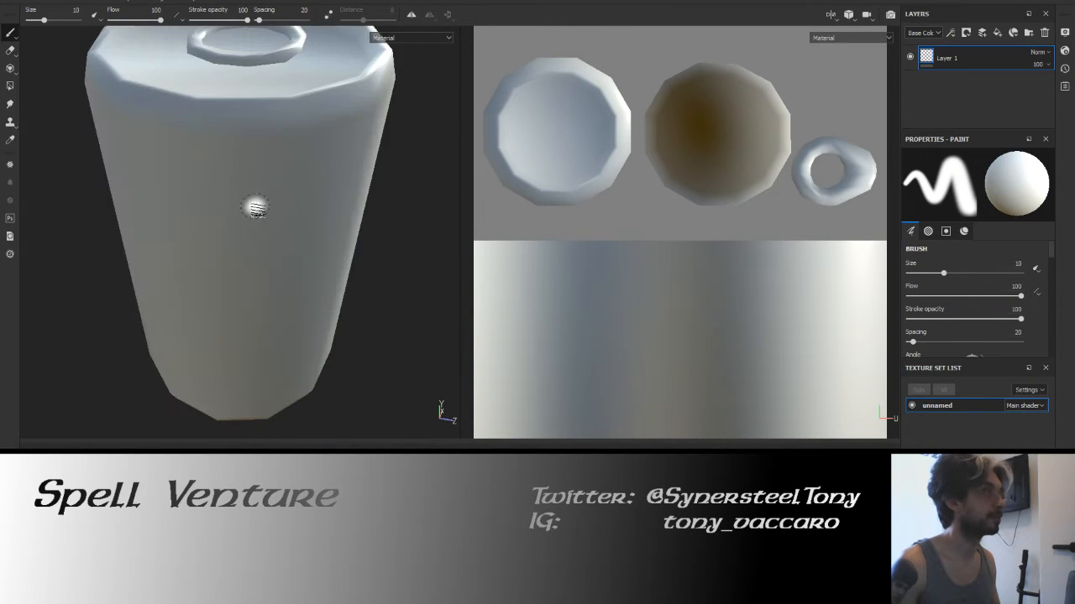
{"action": "left_click_drag", "start_coordinate": [344, 200], "coordinate": [153, 203], "text": "alt"}
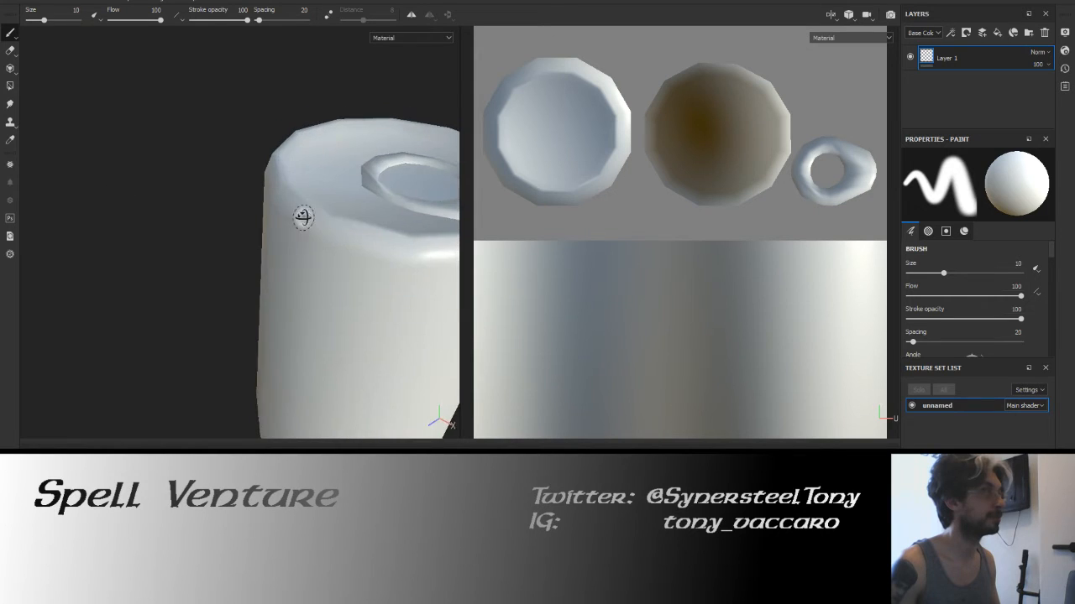
{"action": "left_click_drag", "start_coordinate": [302, 218], "coordinate": [240, 277], "text": "alt"}
{"action": "middle_click_drag", "start_coordinate": [240, 277], "coordinate": [319, 180], "text": "alt"}
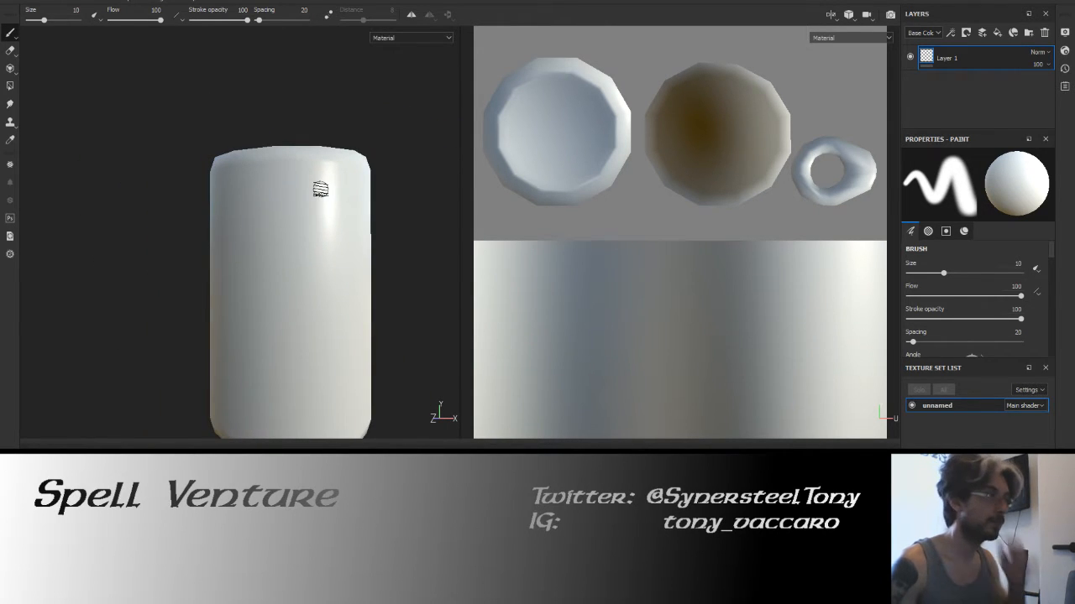
{"action": "scroll", "coordinate": [669, 282], "scroll_direction": "down", "scroll_amount": 2}
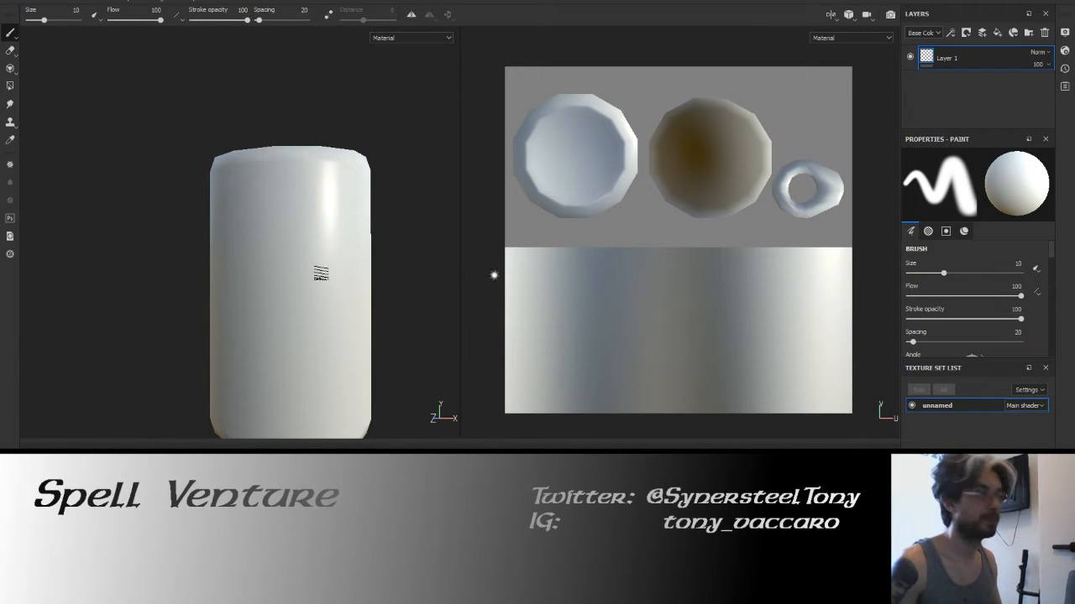
{"action": "left_click_drag", "start_coordinate": [277, 216], "coordinate": [284, 253], "text": "alt"}
{"action": "middle_click_drag", "start_coordinate": [283, 253], "coordinate": [240, 271], "text": "alt"}
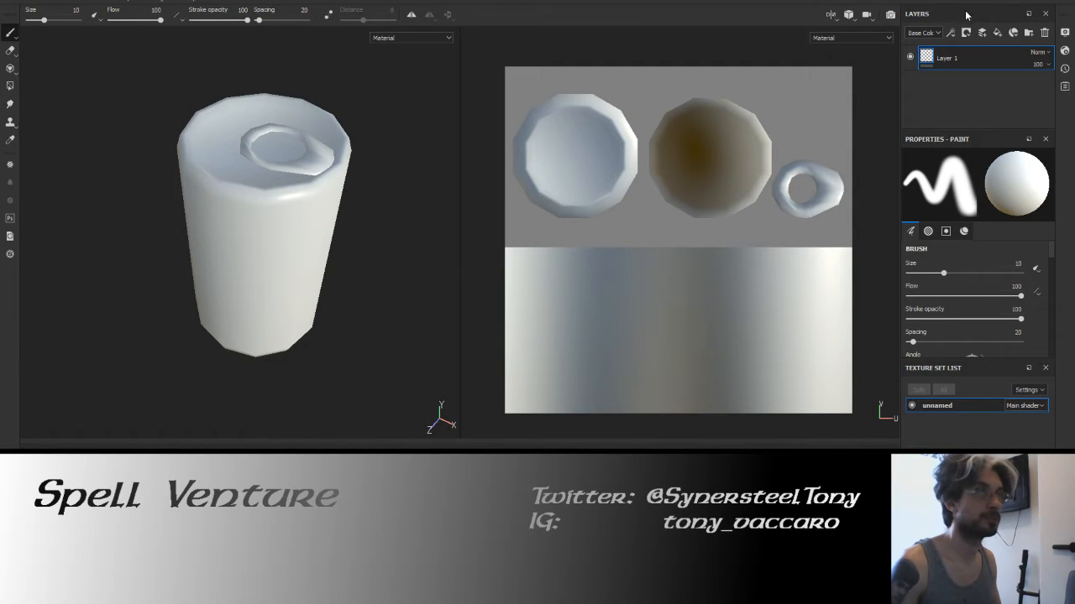
Switch to GIMP and open soda.png from the Home - FBXs folder inside Blend Files.
{"action": "key", "text": "alt+Tab"}
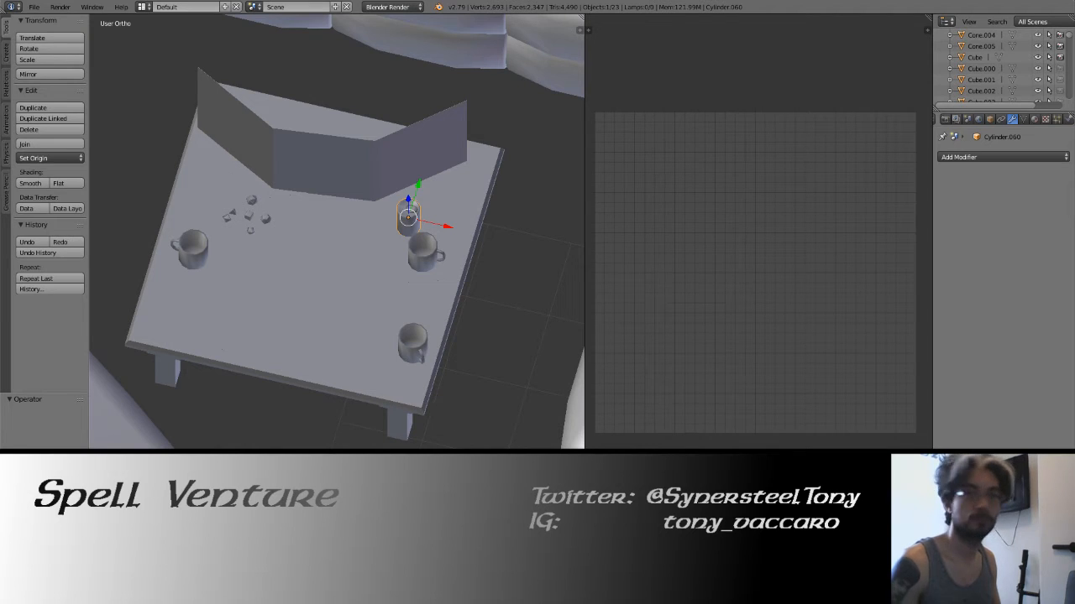
{"action": "key", "text": "alt+Tab"}
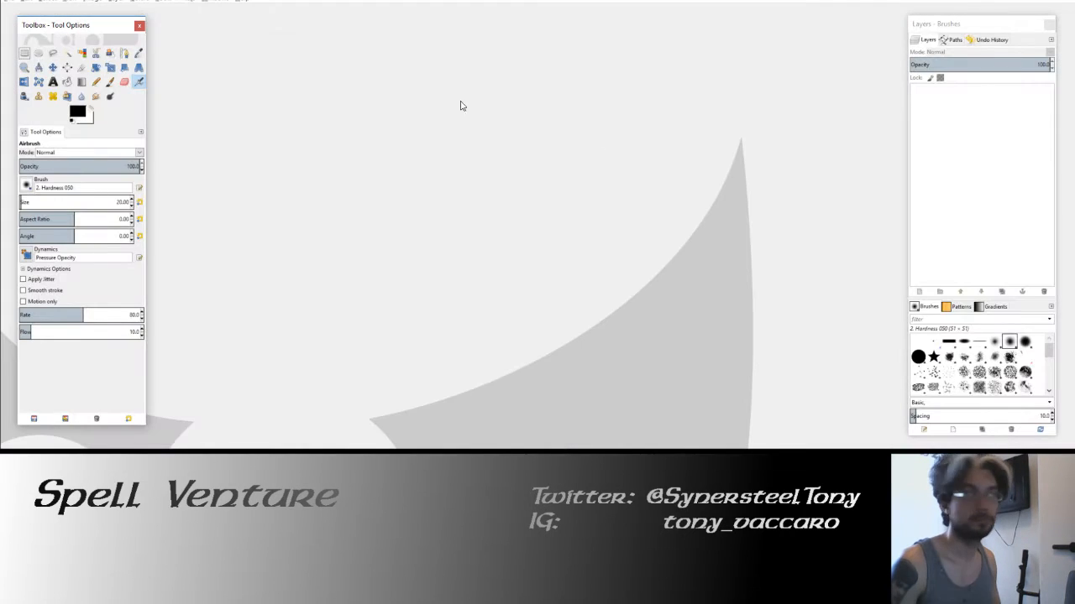
{"action": "left_click", "coordinate": [9, 3]}
{"action": "left_click", "coordinate": [34, 34]}
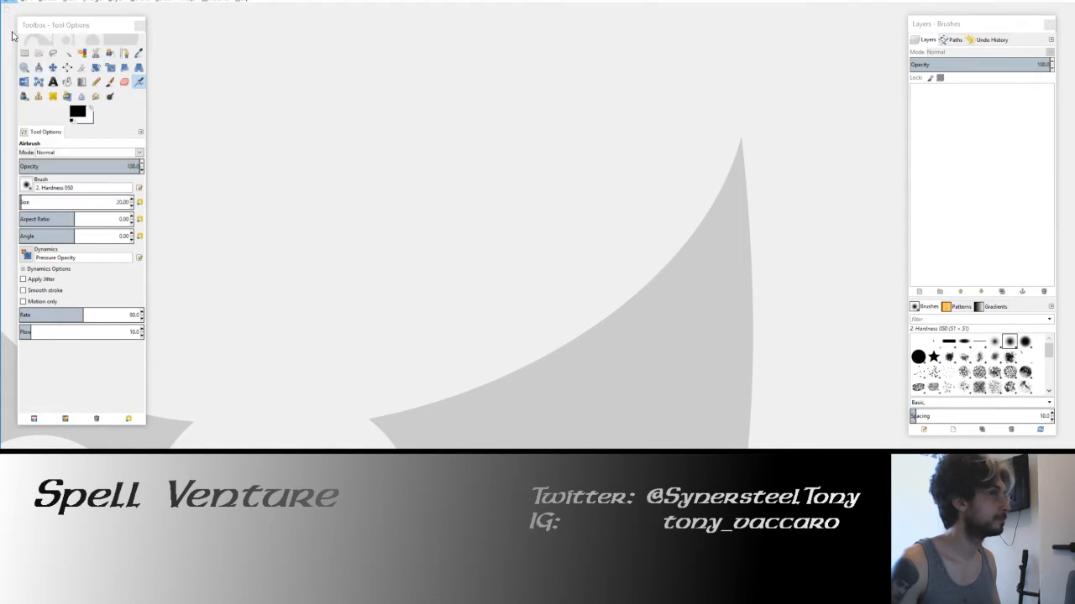
{"action": "left_click", "coordinate": [255, 210]}
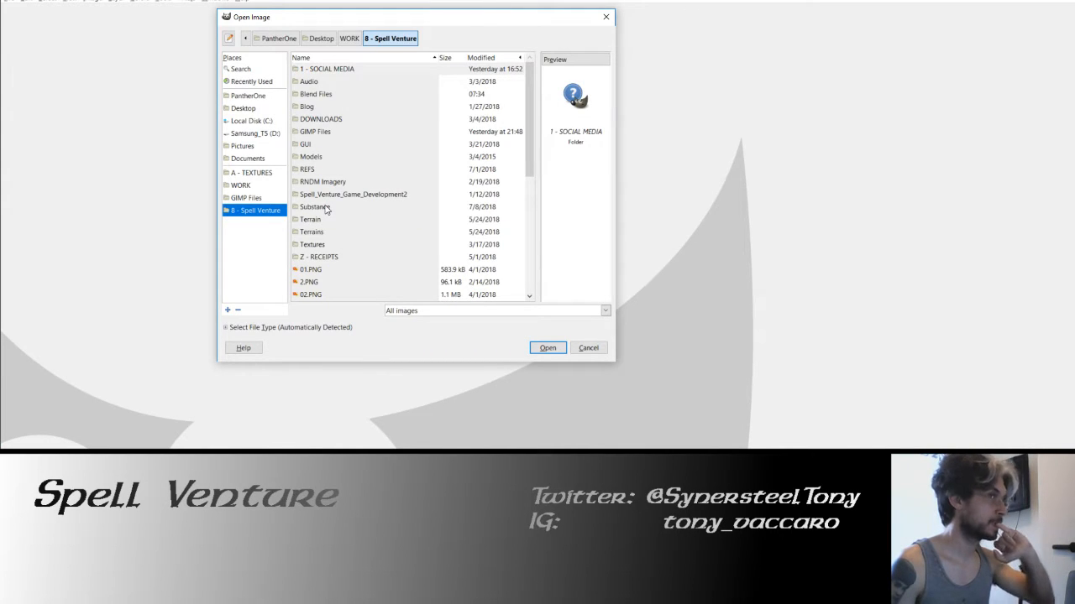
{"action": "double_click", "coordinate": [319, 95]}
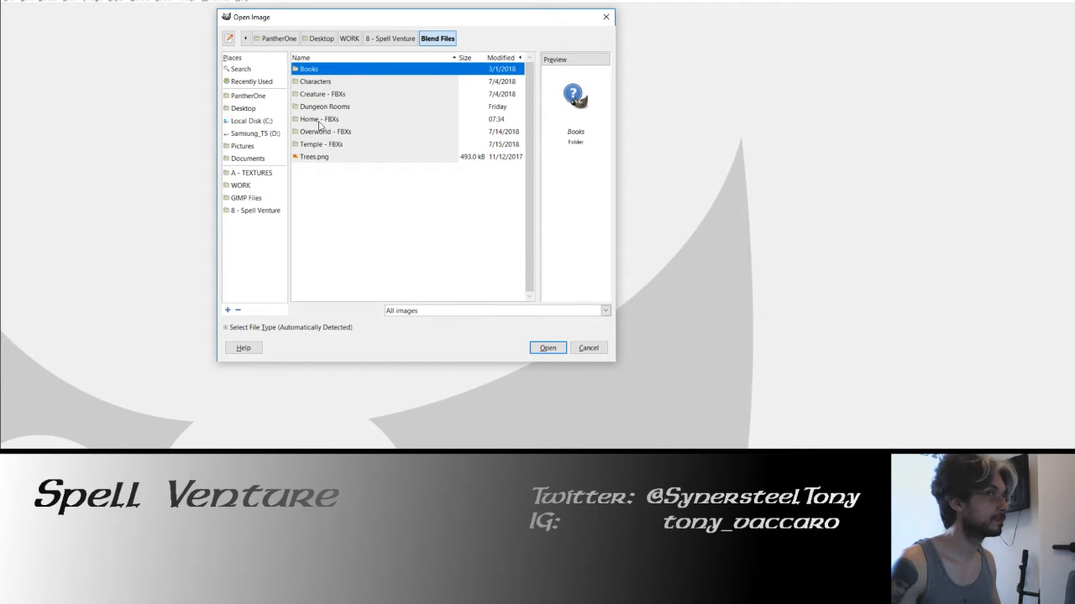
{"action": "double_click", "coordinate": [320, 119]}
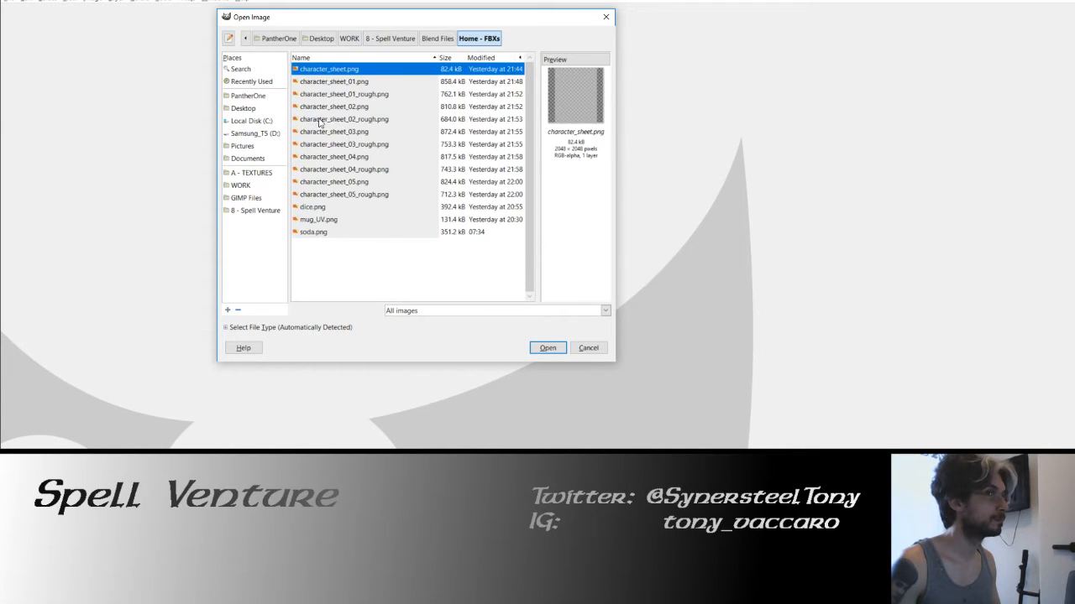
{"action": "left_click", "coordinate": [343, 231]}
{"action": "left_click", "coordinate": [537, 346]}
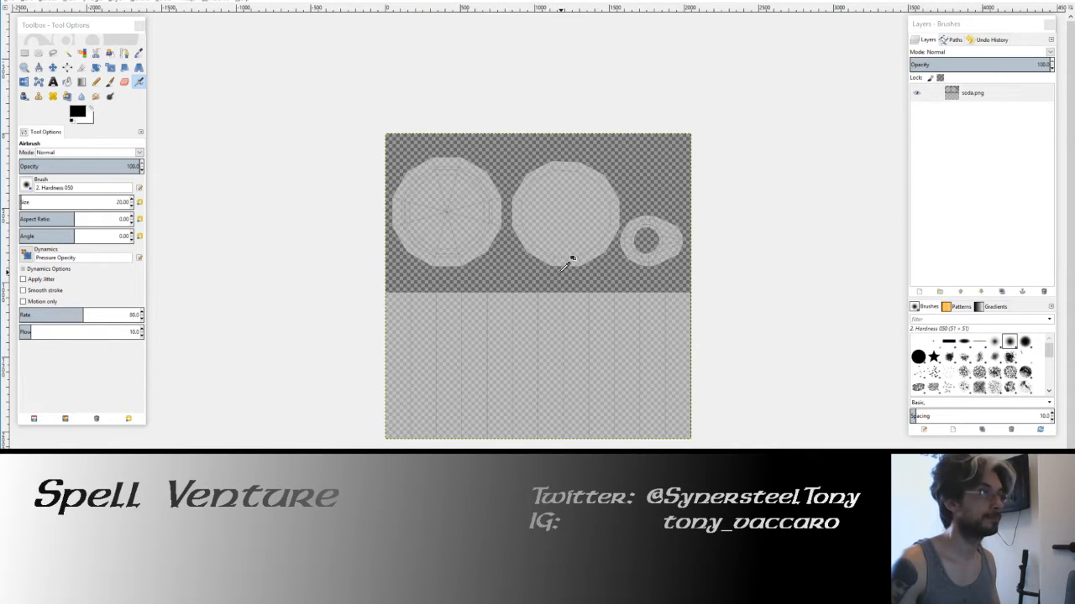
Draw a text box over the upper middle of the can's side UV island and enter SODA.
{"action": "key", "text": "plus"}
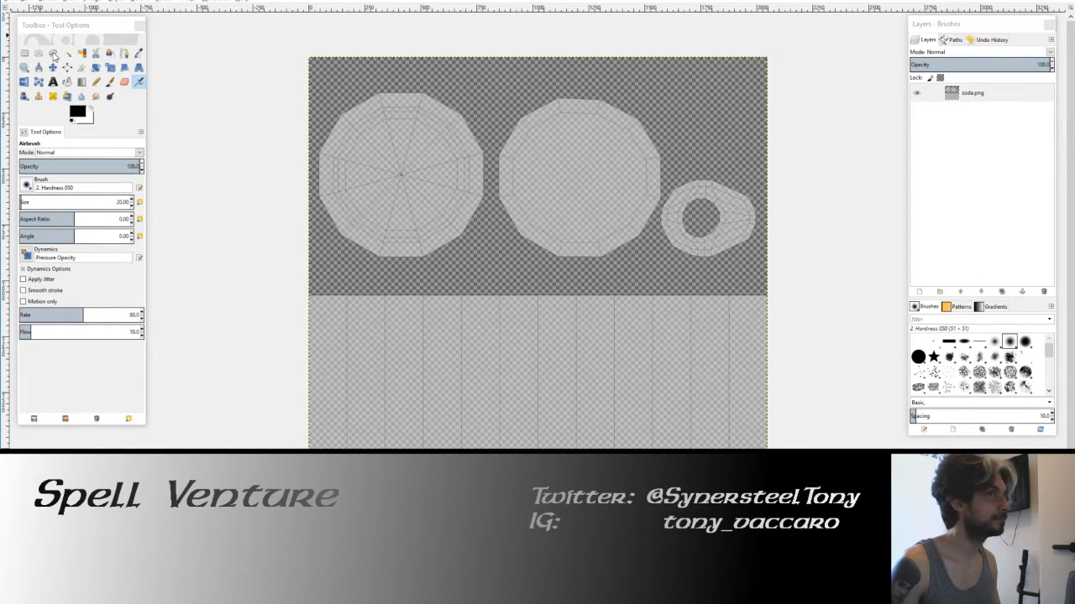
{"action": "left_click", "coordinate": [53, 81]}
{"action": "left_click", "coordinate": [437, 259]}
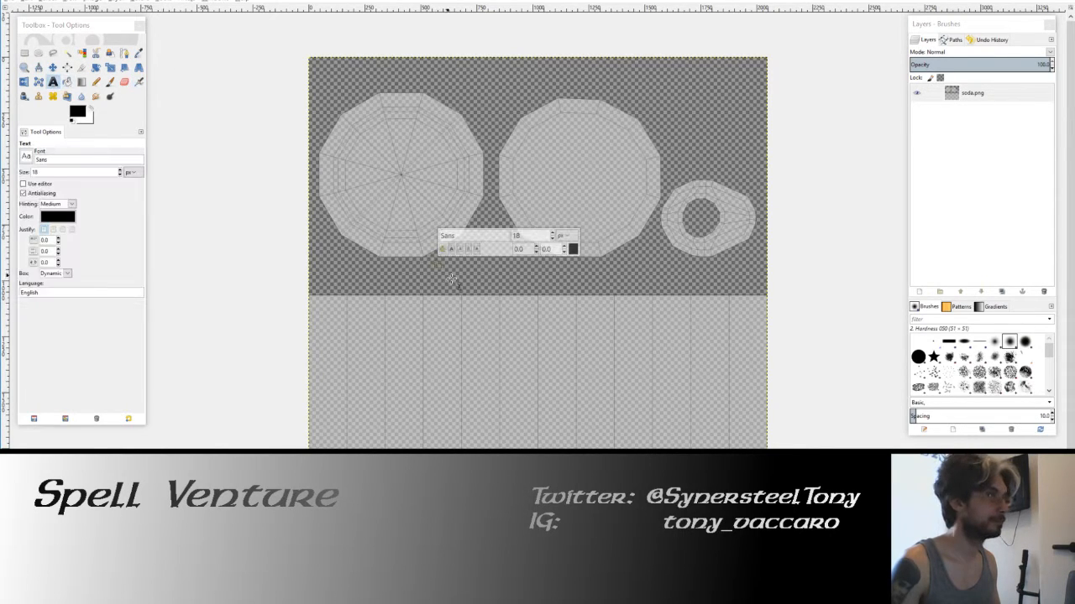
{"action": "left_click_drag", "start_coordinate": [437, 266], "coordinate": [727, 445]}
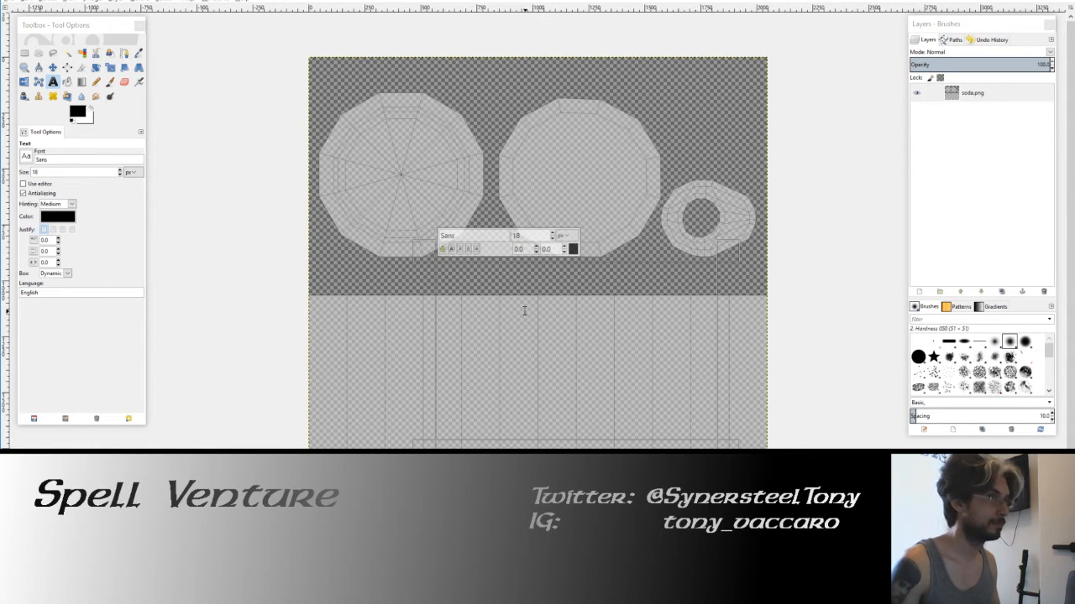
{"action": "type", "text": "SO"}
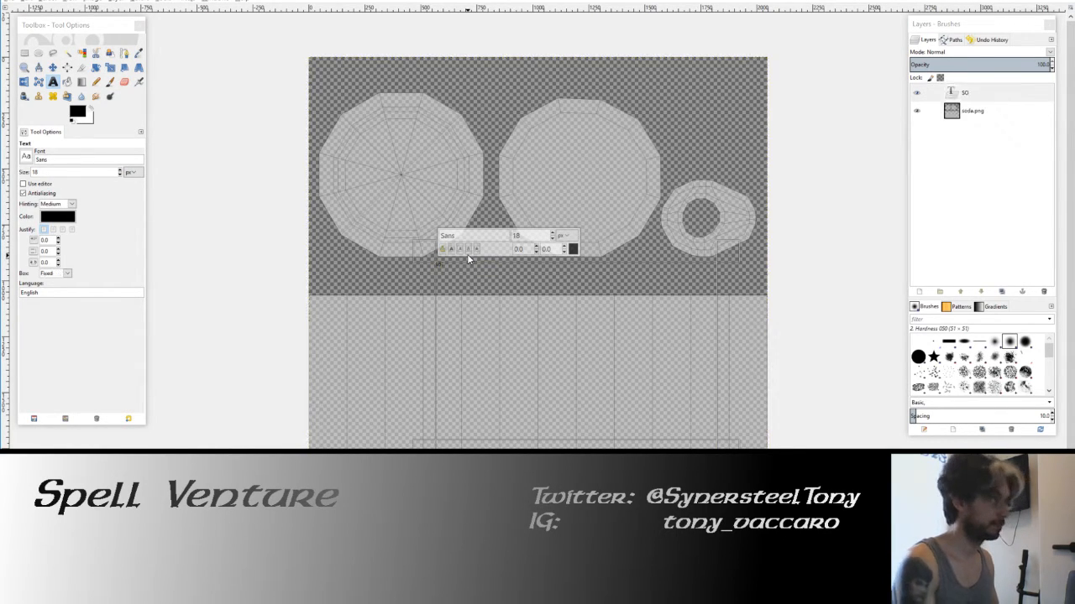
{"action": "type", "text": "DA"}
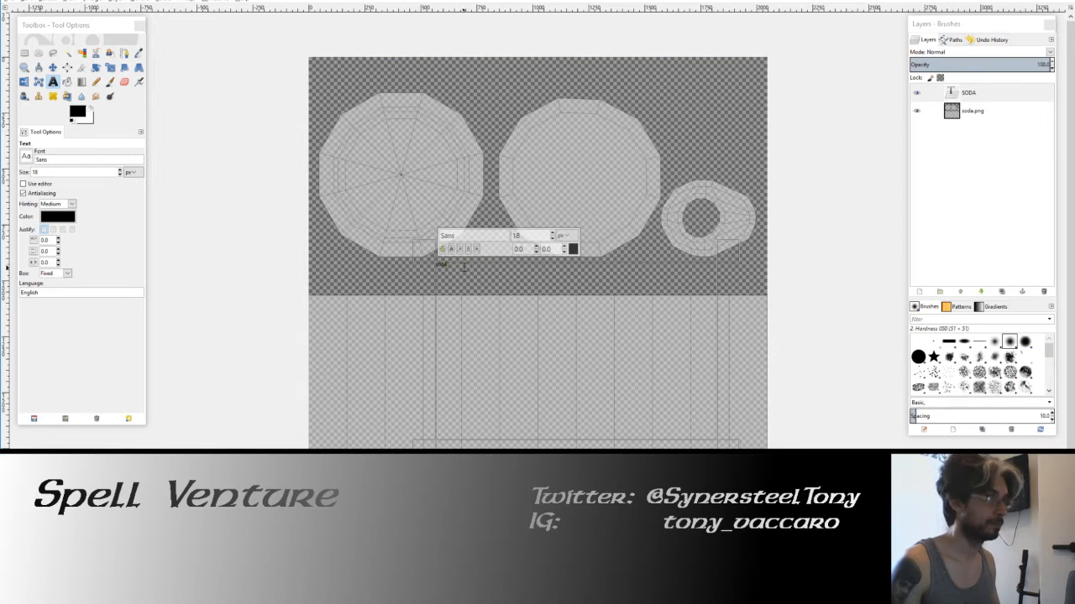
Enlarge the SODA text, trying 150 px before settling on a size of 300 px.
{"action": "double_click", "coordinate": [535, 237]}
{"action": "type", "text": "150"}
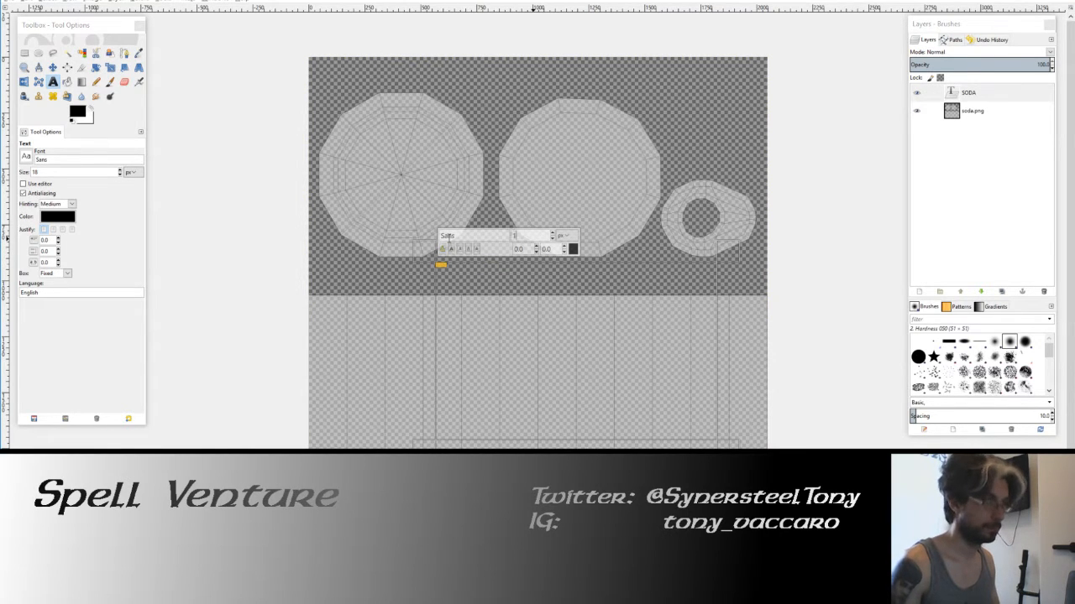
{"action": "key", "text": "Return"}
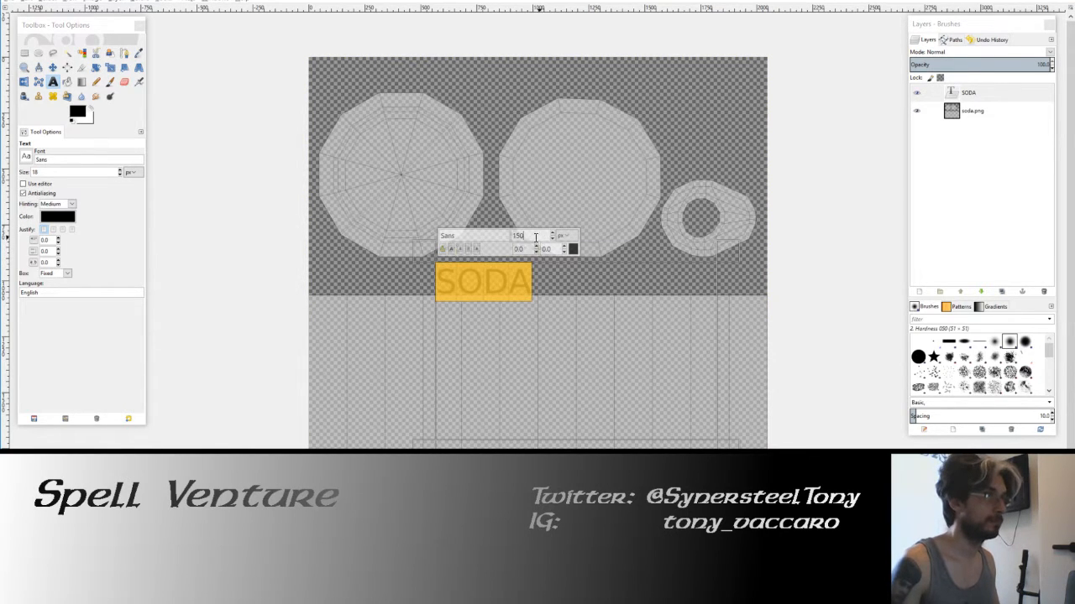
{"action": "double_click", "coordinate": [535, 237]}
{"action": "type", "text": "300"}
{"action": "key", "text": "Return"}
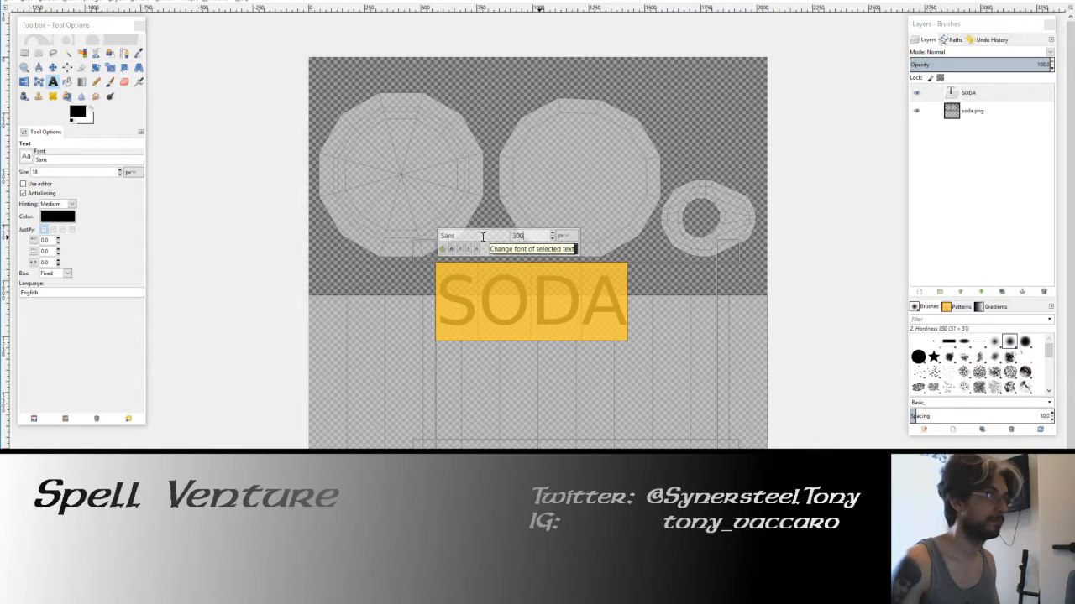
Try the Magneto Bold Semi-Expanded and Microsoft YaHei UI Bold fonts on the SODA text.
{"action": "left_click_drag", "start_coordinate": [461, 236], "coordinate": [434, 237]}
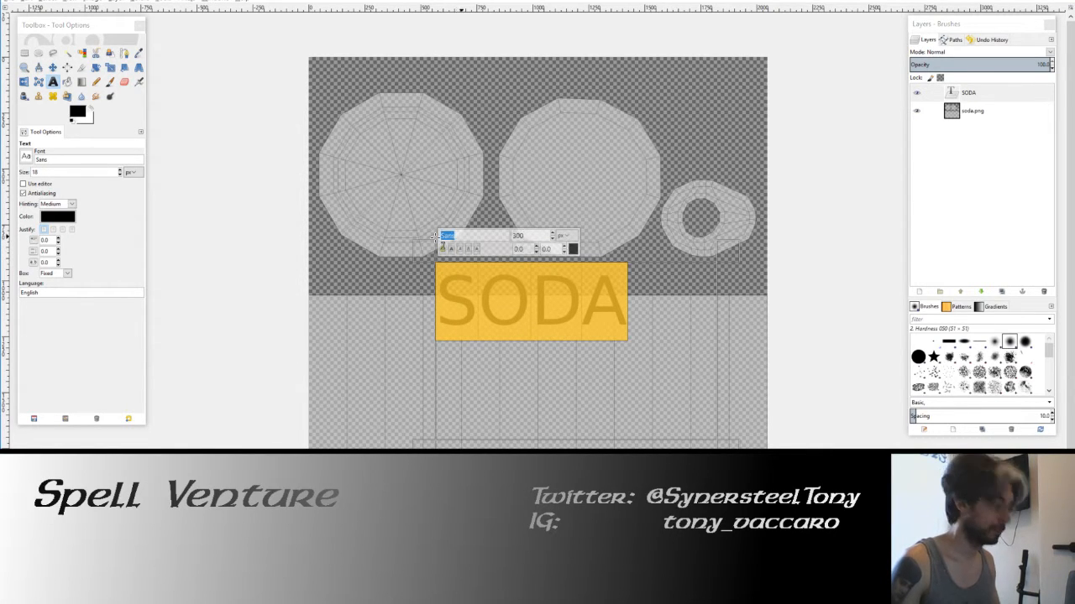
{"action": "type", "text": "m"}
{"action": "left_click", "coordinate": [461, 251]}
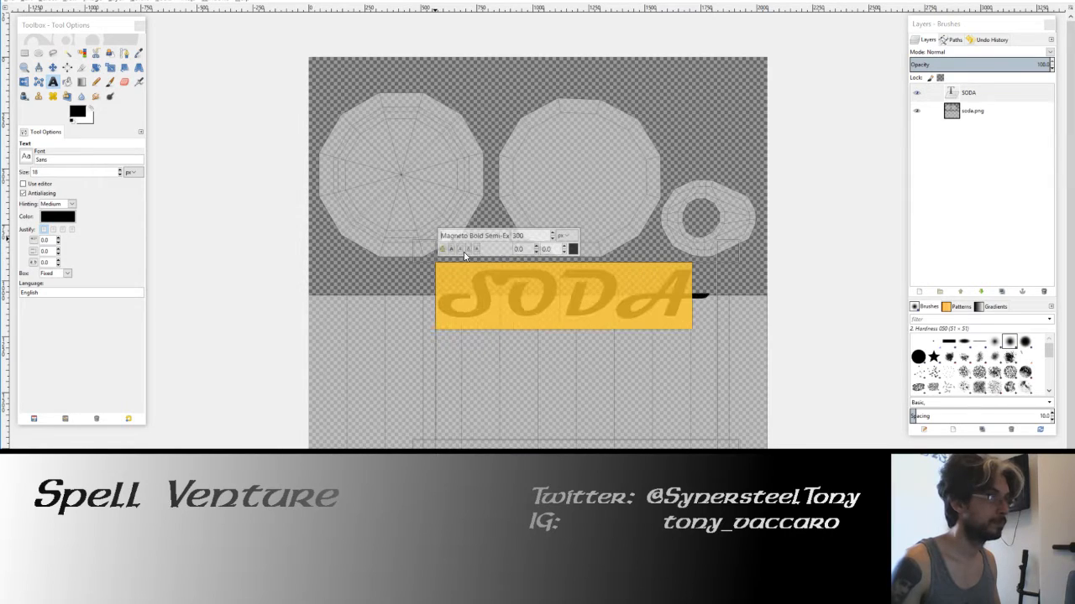
{"action": "triple_click", "coordinate": [493, 237]}
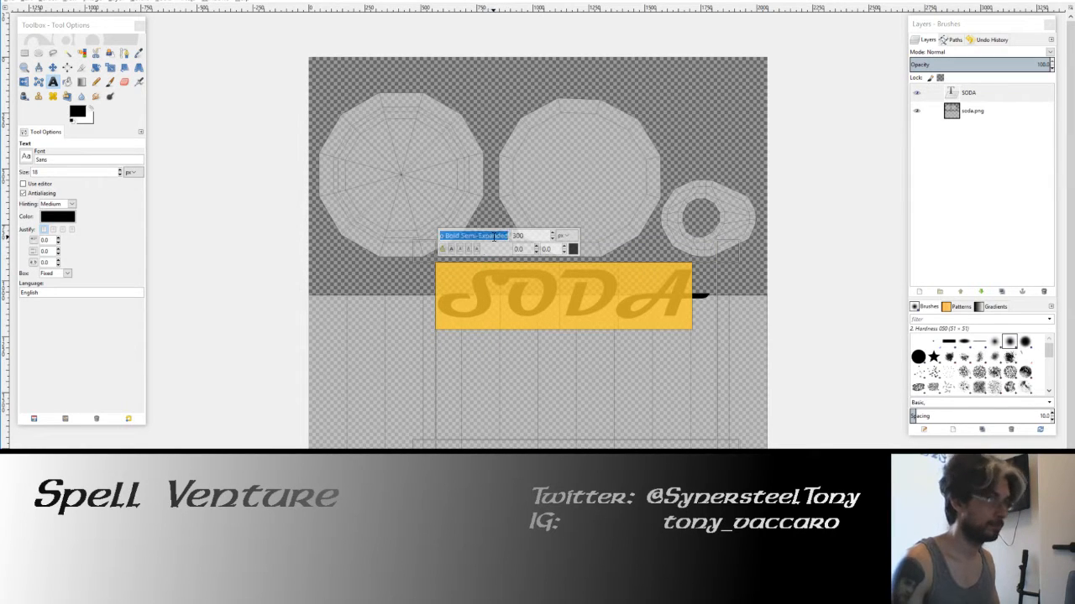
{"action": "type", "text": "m"}
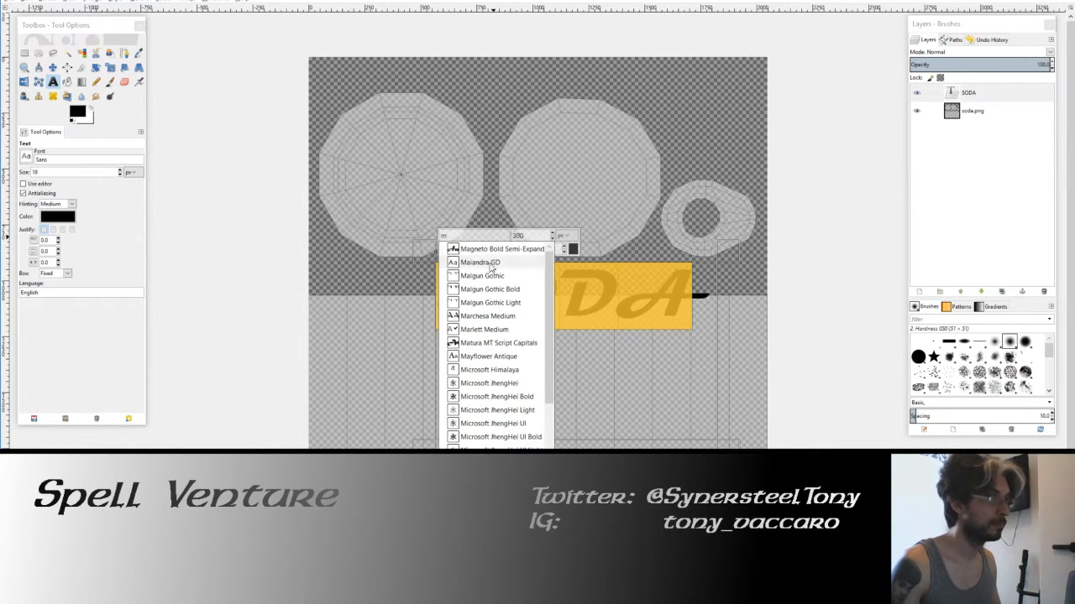
{"action": "scroll", "coordinate": [482, 366], "scroll_direction": "down", "scroll_amount": 2}
{"action": "scroll", "coordinate": [481, 366], "scroll_direction": "down", "scroll_amount": 2}
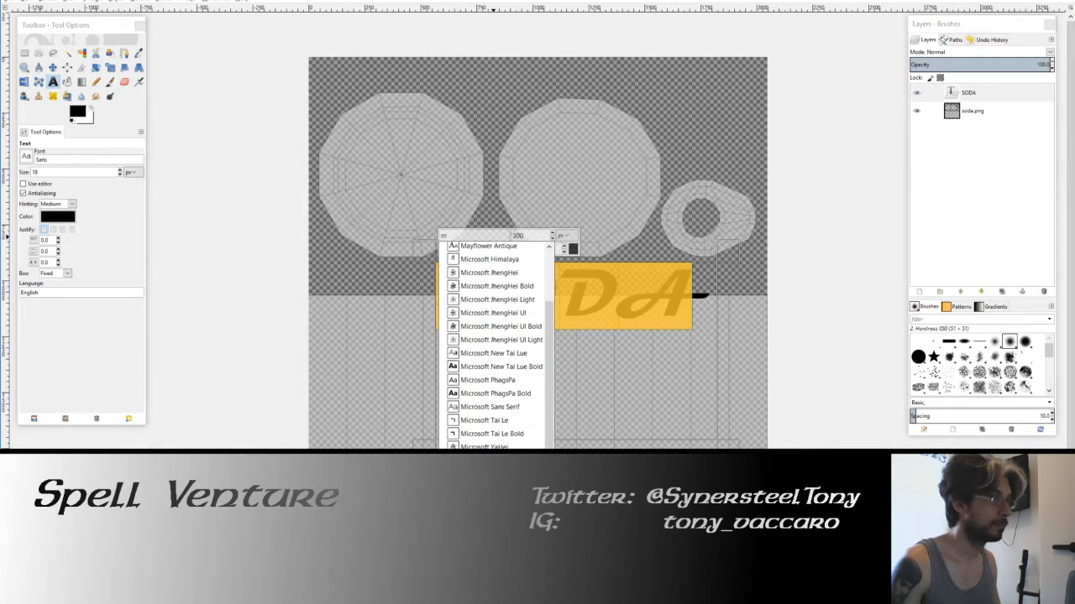
{"action": "left_click", "coordinate": [487, 501]}
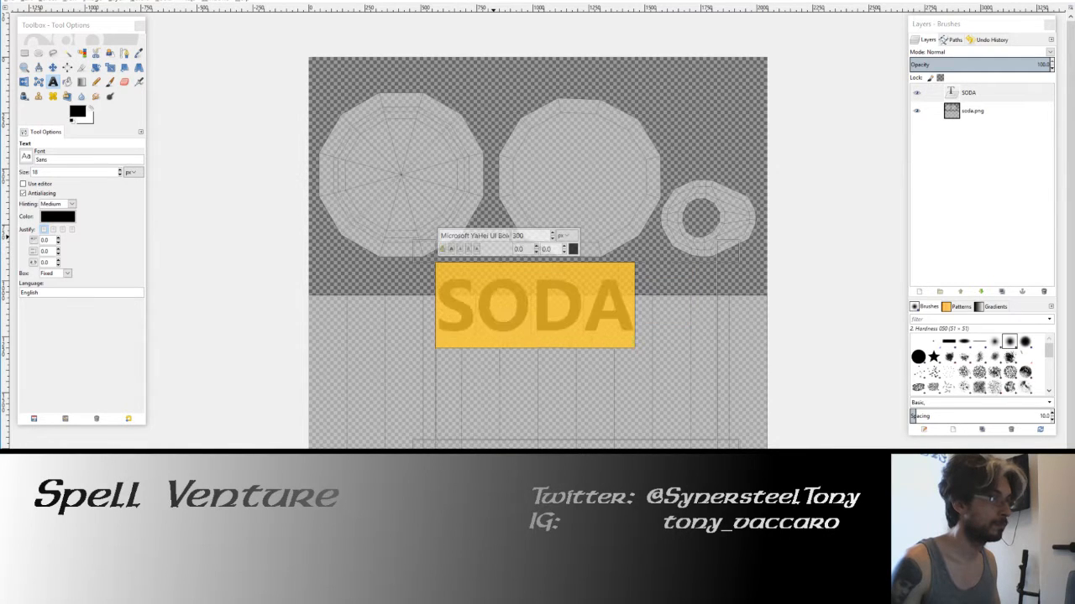
Try the Algerian Extra-Condensed and Arial Bold Italic Condensed fonts on the SODA text.
{"action": "left_click", "coordinate": [508, 243]}
{"action": "type", "text": "A"}
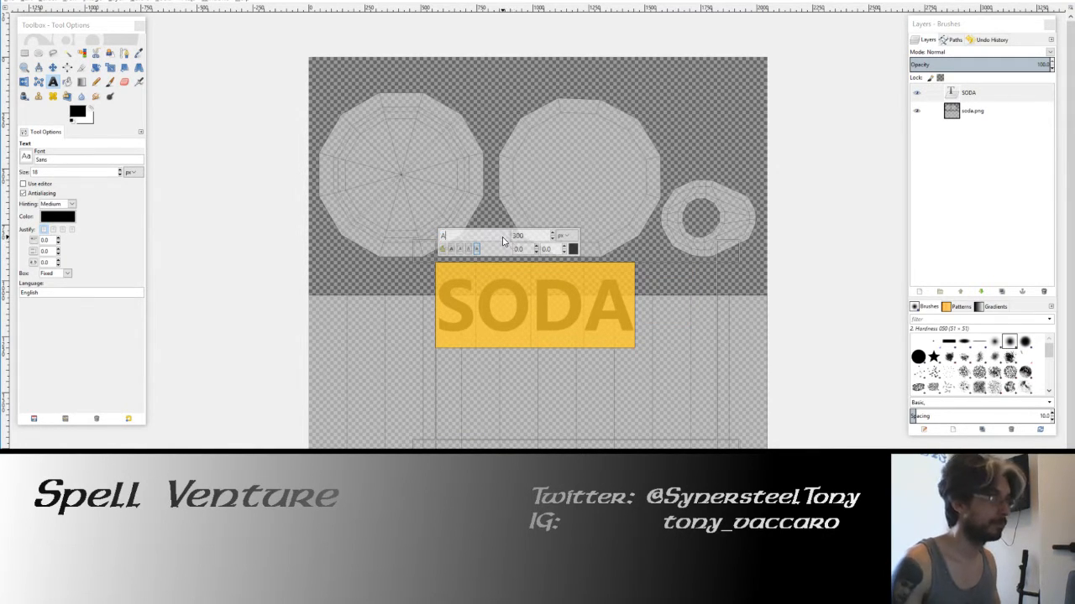
{"action": "left_click", "coordinate": [474, 276]}
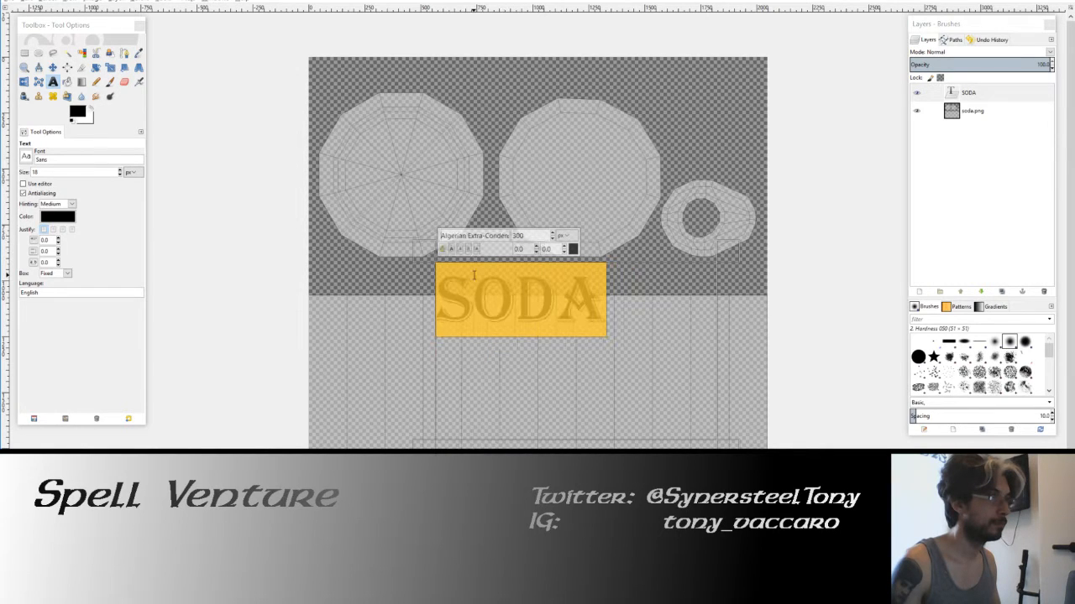
{"action": "left_click", "coordinate": [467, 236]}
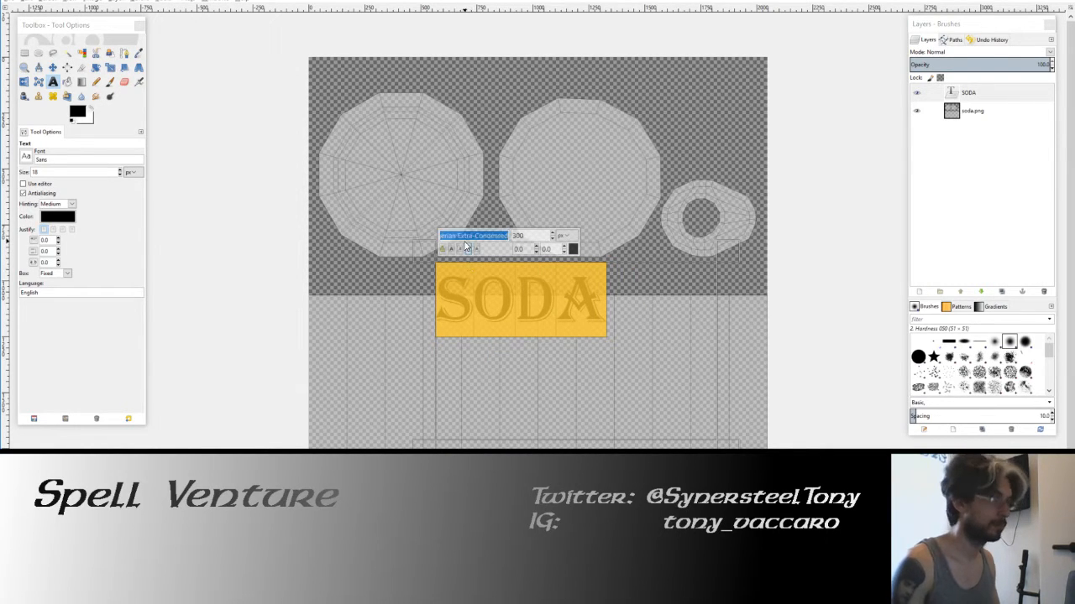
{"action": "type", "text": "A"}
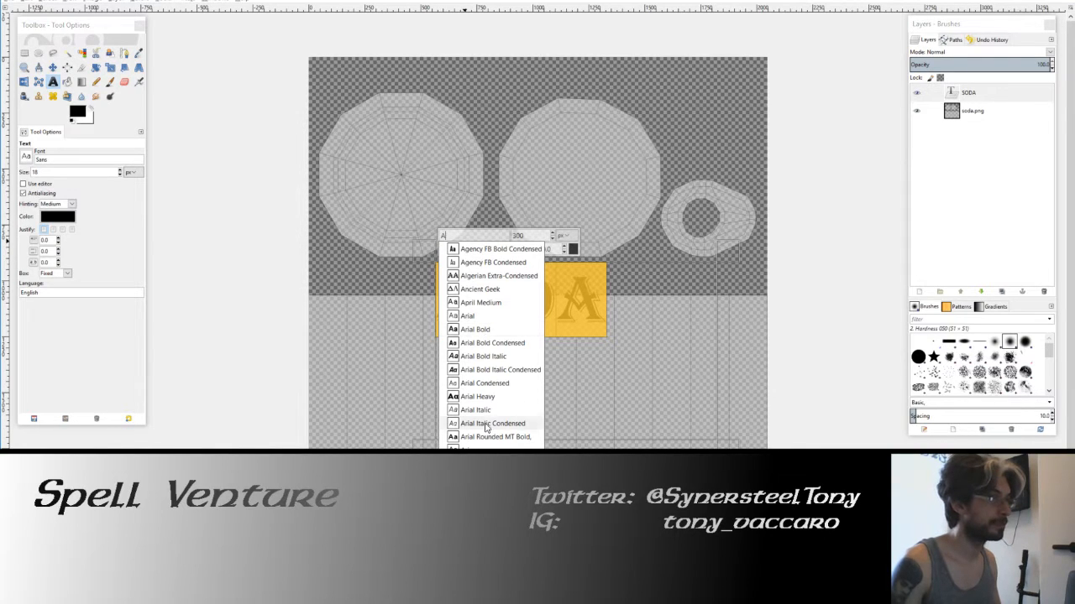
{"action": "left_click", "coordinate": [476, 371]}
Try the Bauhaus 93 and Blackadder ITC fonts on the SODA text.
{"action": "left_click", "coordinate": [484, 241]}
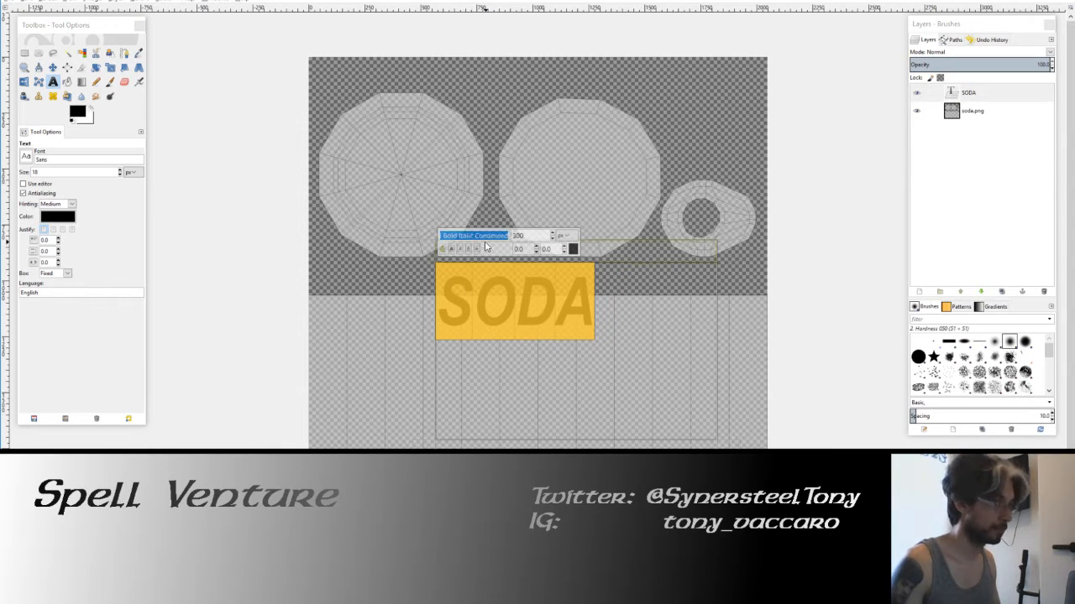
{"action": "type", "text": "B"}
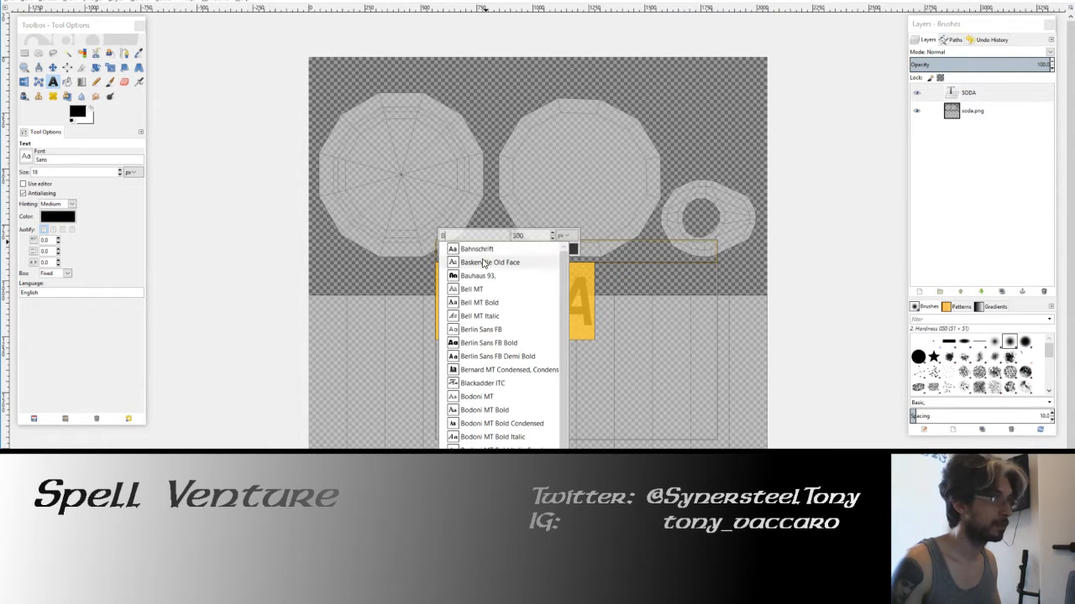
{"action": "left_click", "coordinate": [488, 275]}
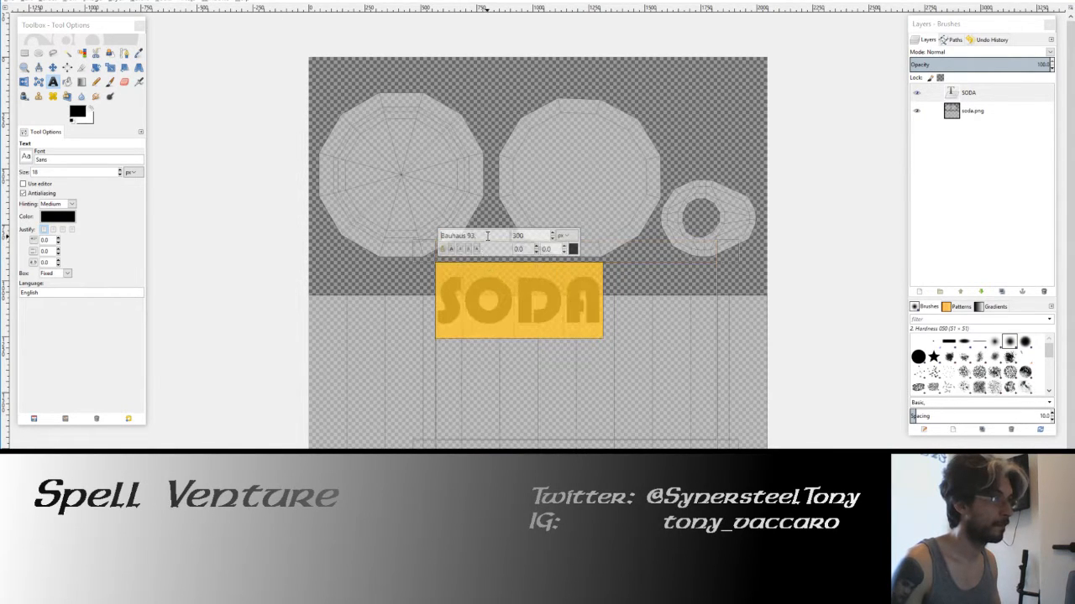
{"action": "type", "text": "B"}
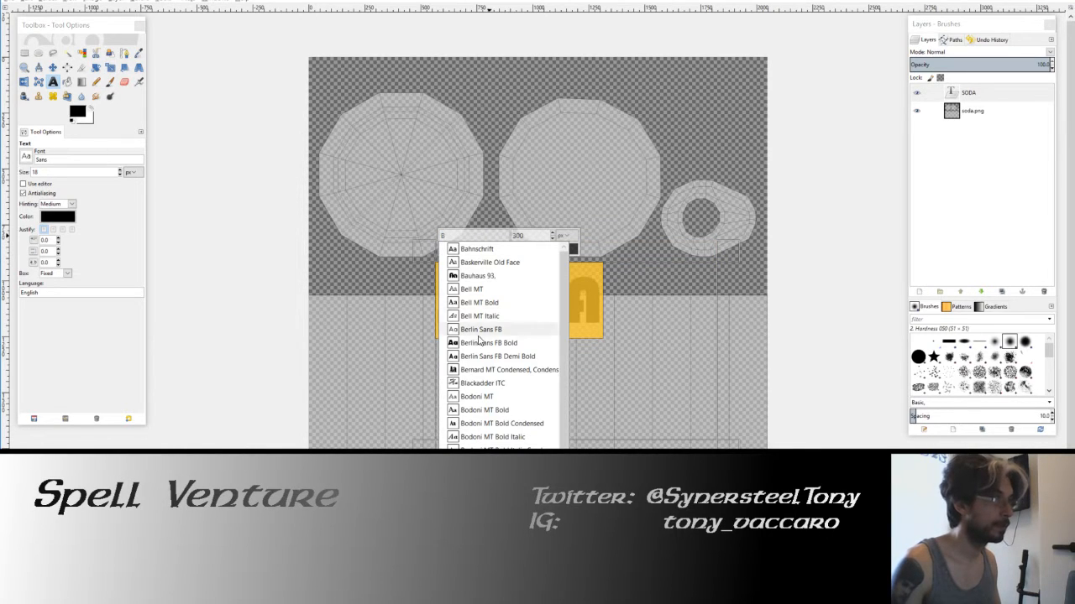
{"action": "left_click", "coordinate": [483, 384]}
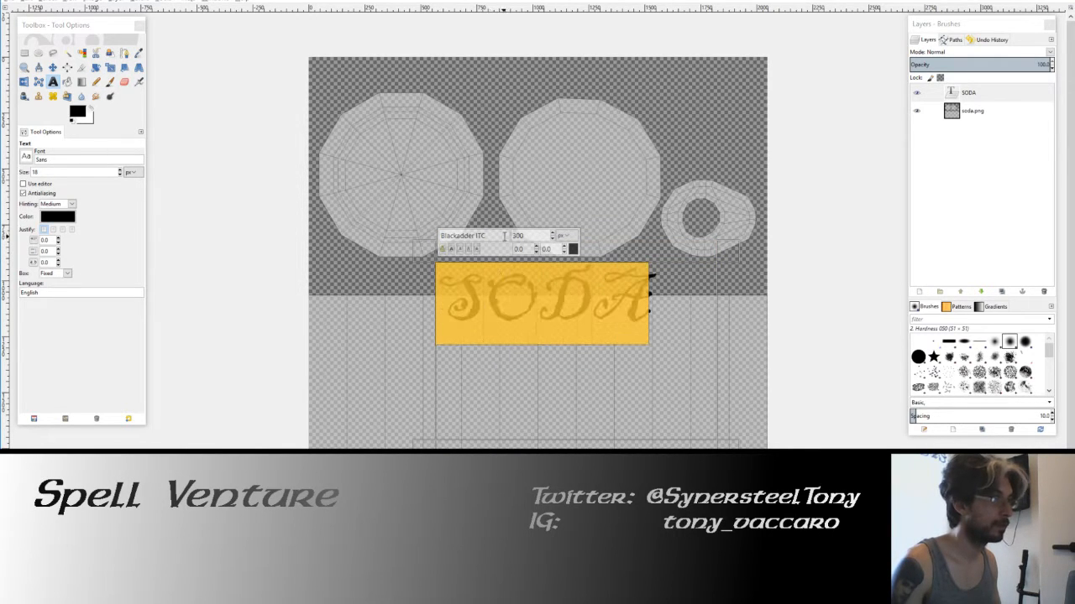
Set the SODA text's font to Bodoni MT Heavy Italic.
{"action": "type", "text": "B"}
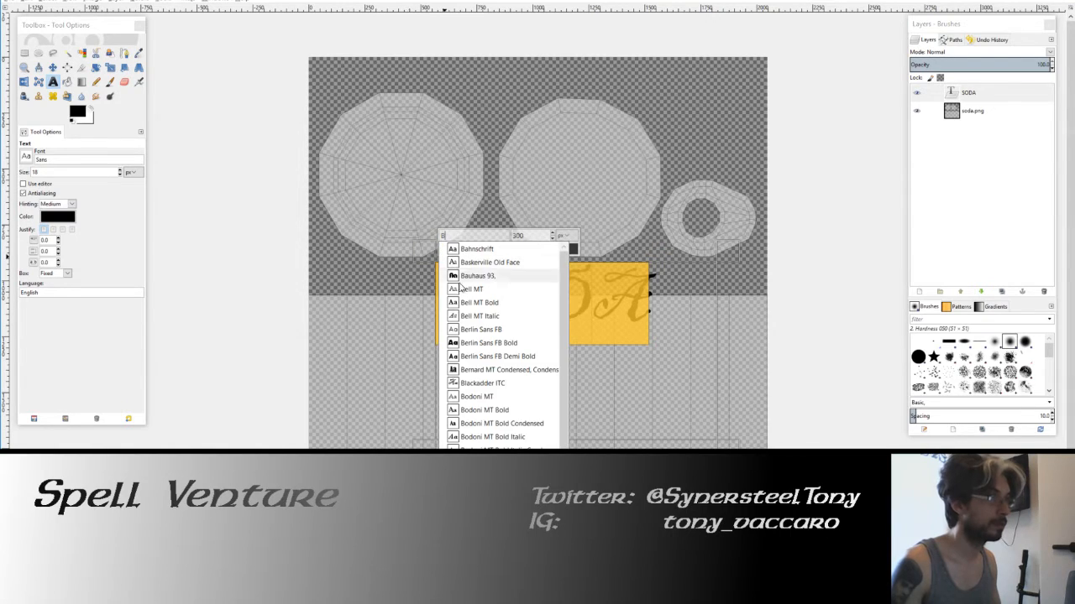
{"action": "scroll", "coordinate": [492, 398], "scroll_direction": "down", "scroll_amount": 3}
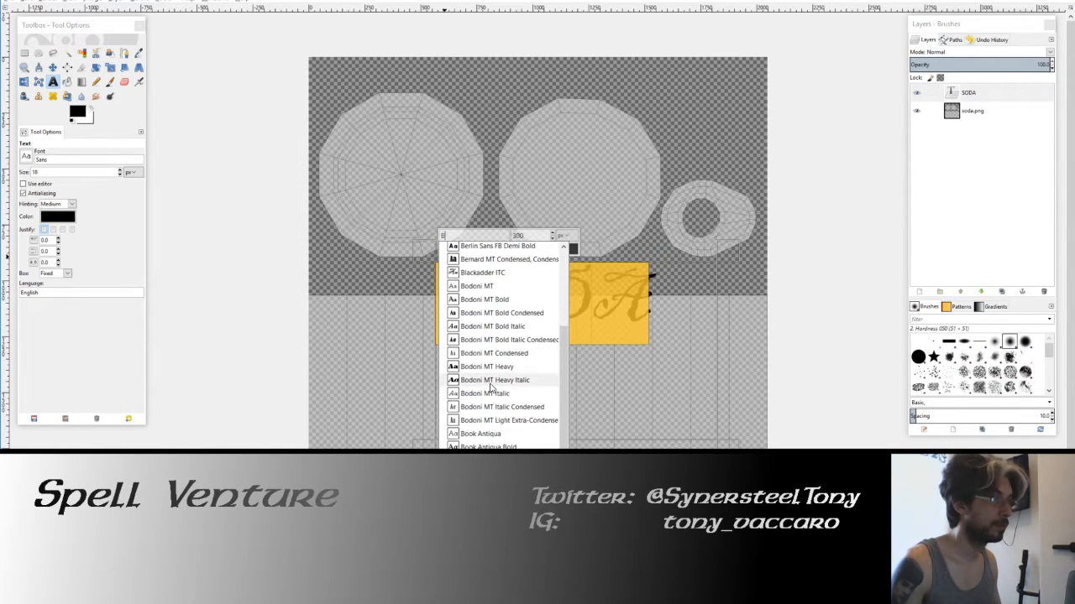
{"action": "scroll", "coordinate": [491, 388], "scroll_direction": "down", "scroll_amount": 1}
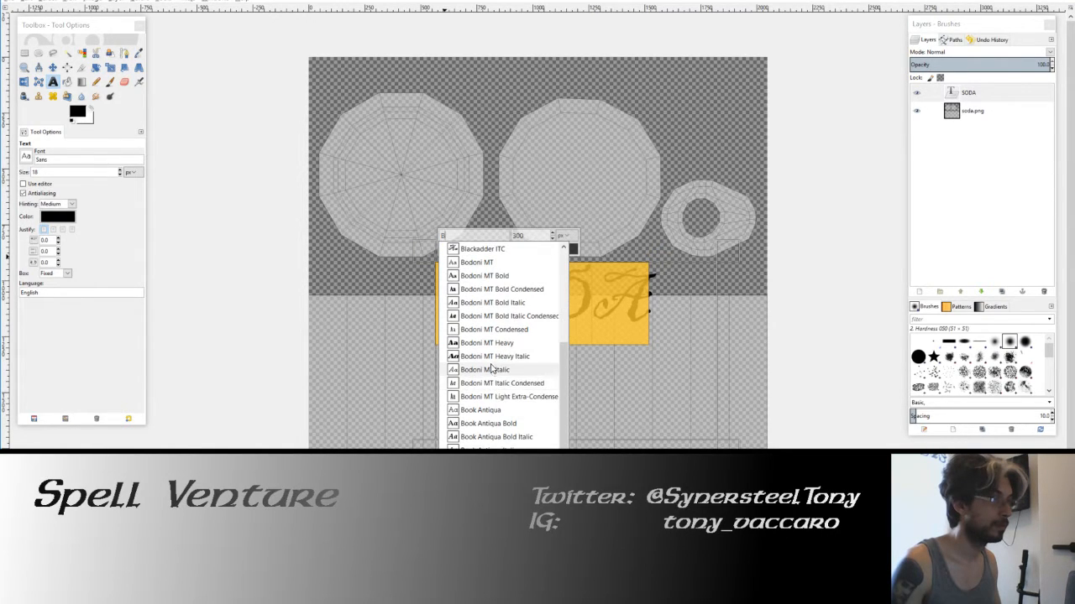
{"action": "left_click", "coordinate": [492, 356]}
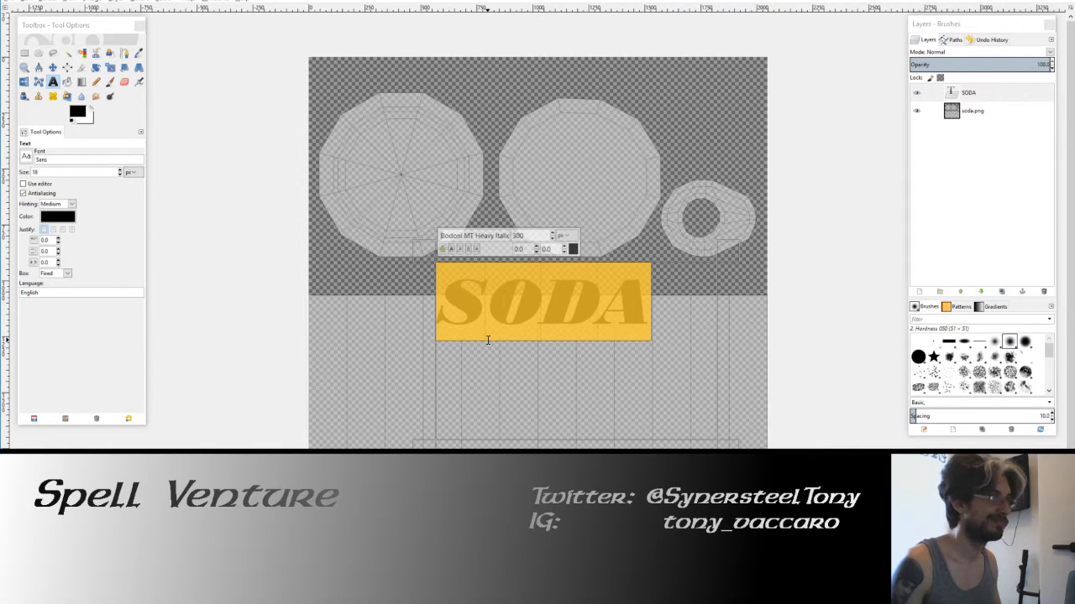
Set the SODA text's font to Colors Of Autumn.
{"action": "key", "text": "ctrl+a"}
{"action": "type", "text": "C"}
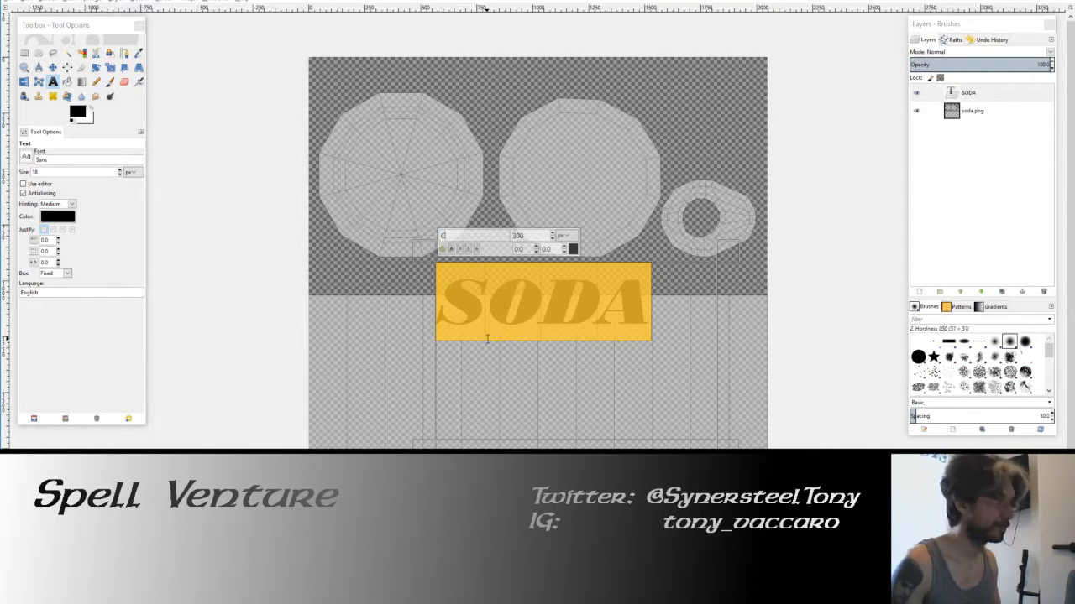
{"action": "scroll", "coordinate": [483, 335], "scroll_direction": "down", "scroll_amount": 7}
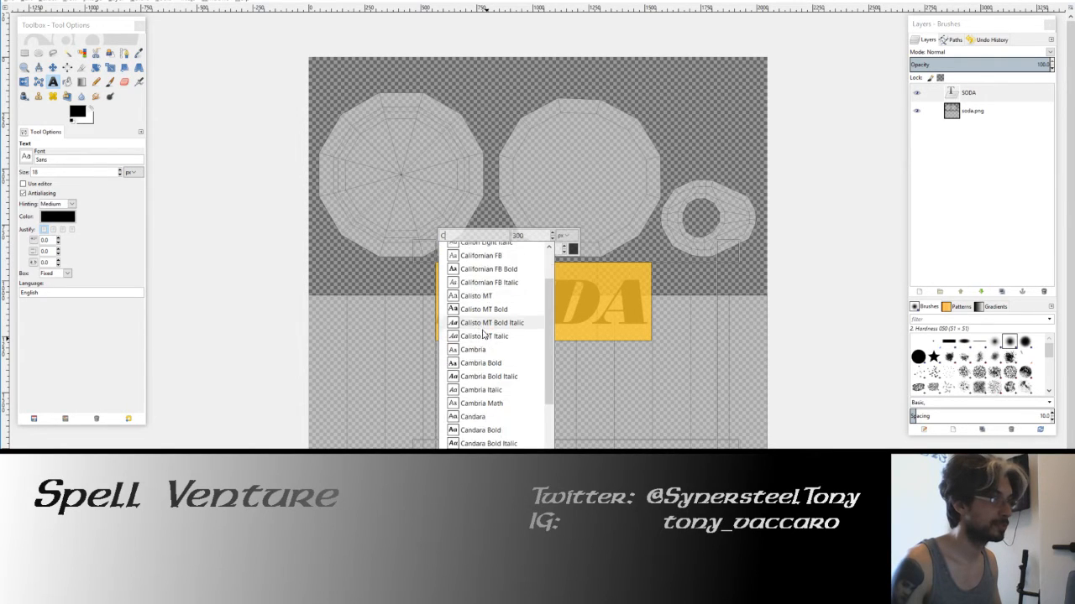
{"action": "scroll", "coordinate": [487, 361], "scroll_direction": "down", "scroll_amount": 5}
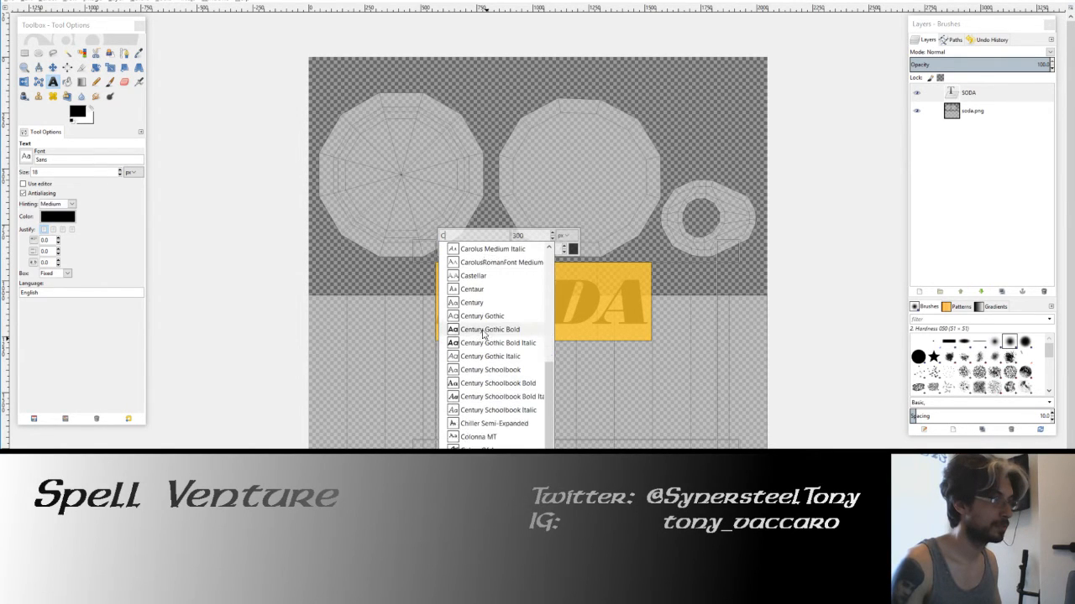
{"action": "left_click", "coordinate": [497, 444]}
Move the SODA text onto the left part of the can body's UV area and autocrop its layer.
{"action": "left_click", "coordinate": [52, 67]}
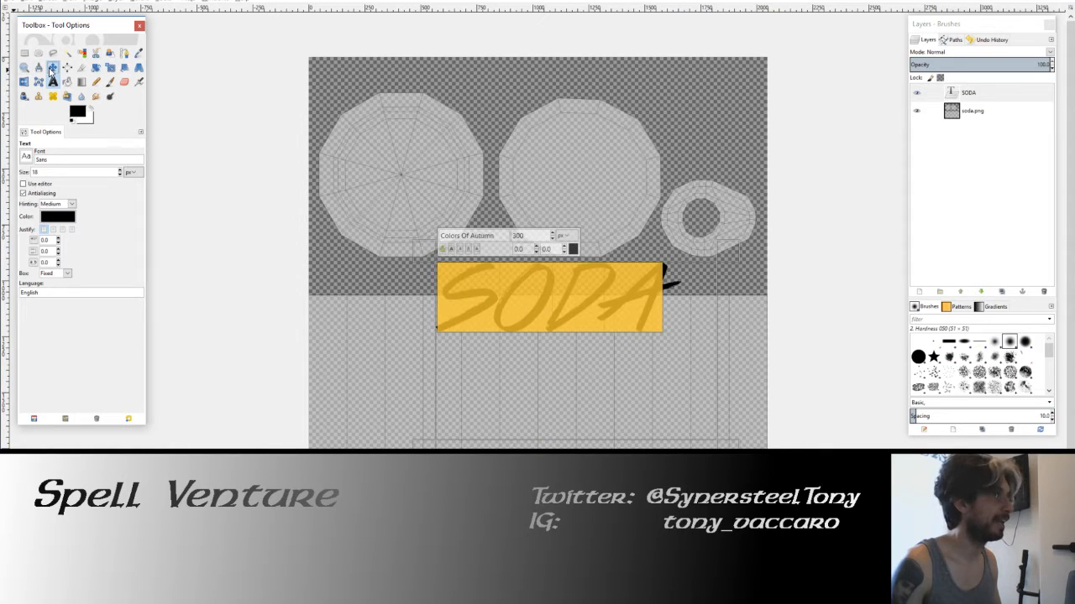
{"action": "left_click_drag", "start_coordinate": [574, 287], "coordinate": [543, 361]}
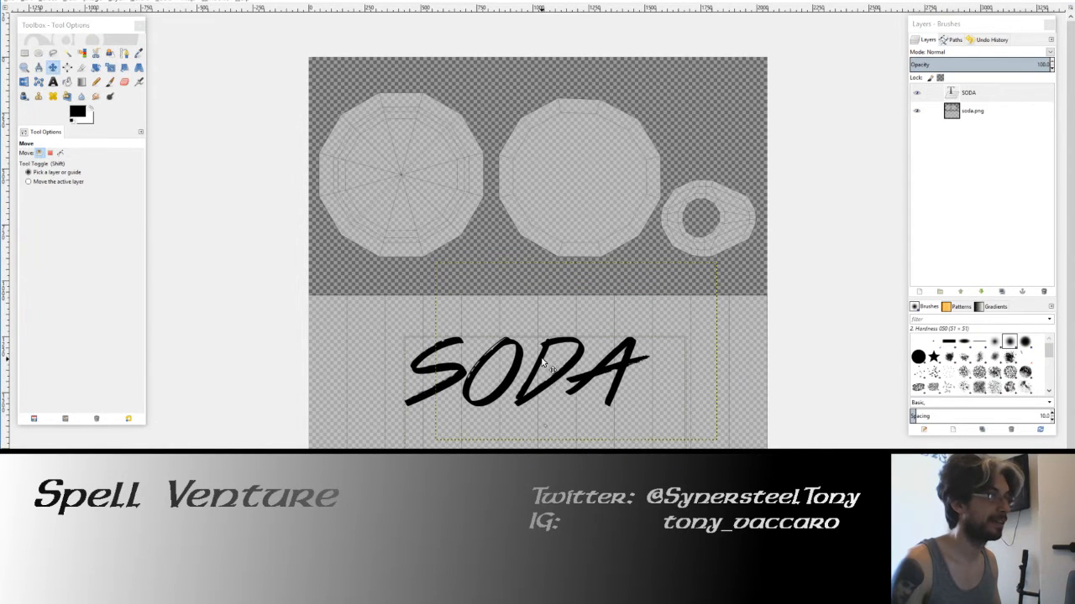
{"action": "left_click", "coordinate": [118, 3]}
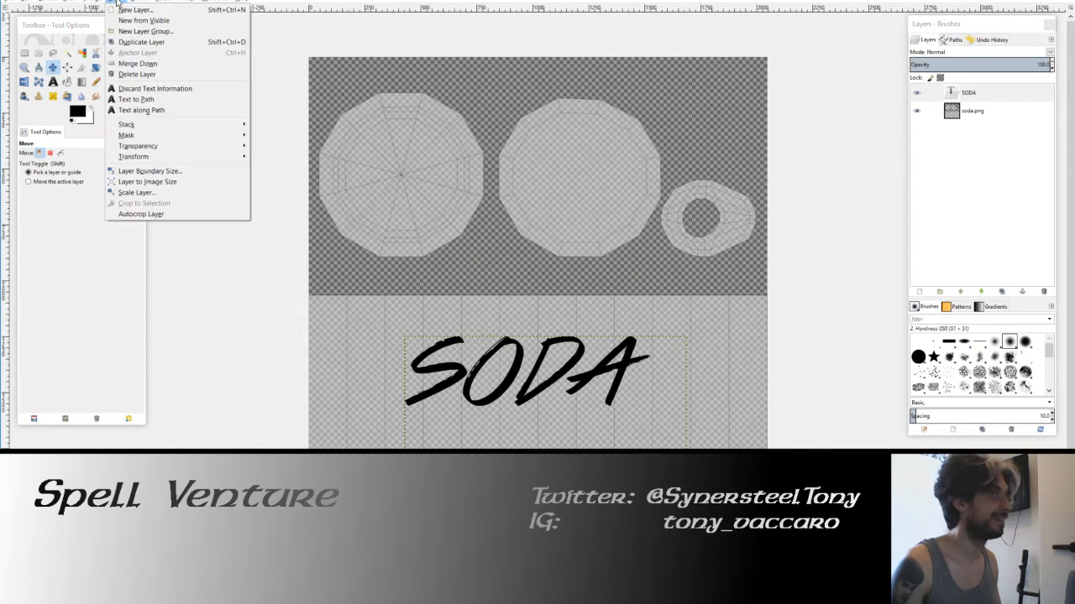
{"action": "left_click", "coordinate": [151, 214]}
{"action": "left_click", "coordinate": [52, 68]}
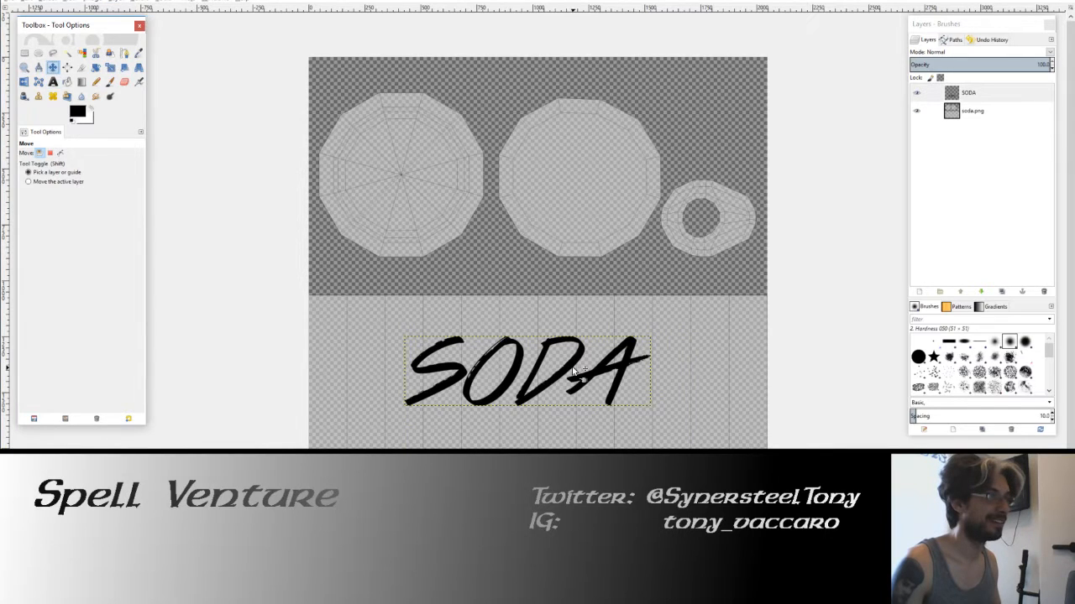
{"action": "mouse_move", "coordinate": [574, 370]}
{"action": "left_mouse_down"}
{"action": "mouse_move", "coordinate": [564, 408]}
{"action": "mouse_move", "coordinate": [508, 377]}
{"action": "mouse_move", "coordinate": [443, 375]}
{"action": "left_mouse_up"}
{"action": "left_click", "coordinate": [112, 69]}
{"action": "left_click", "coordinate": [468, 336]}
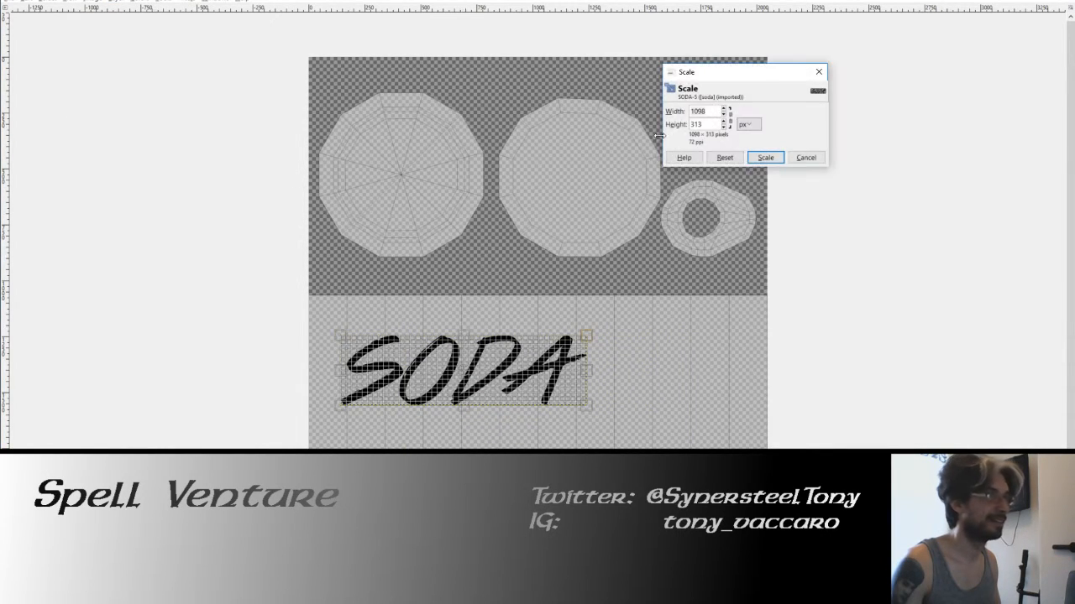
{"action": "left_click", "coordinate": [804, 158]}
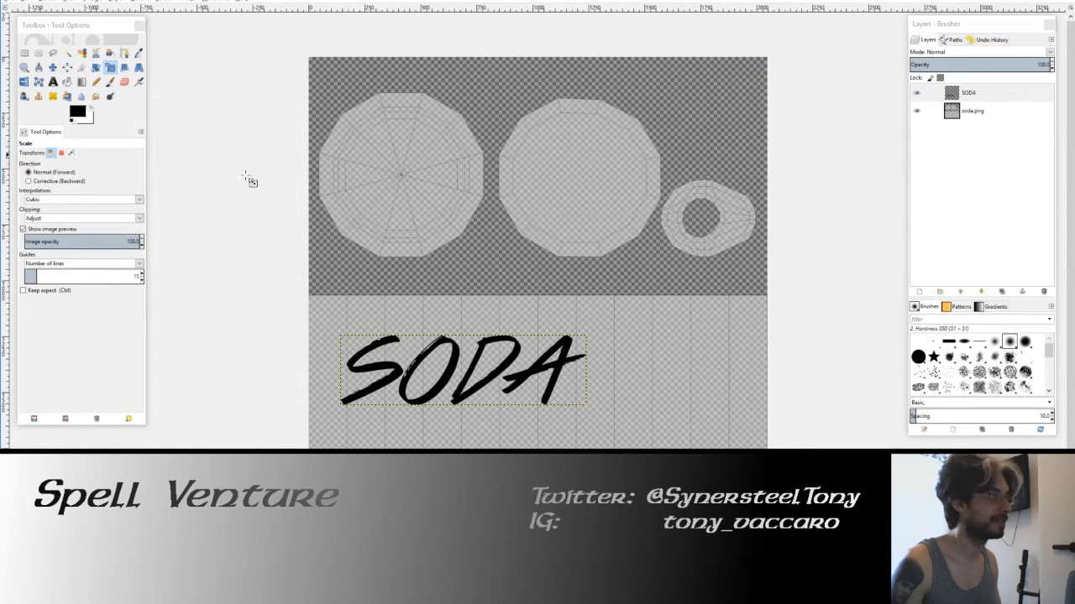
Shear the SODA layer vertically so the lettering rises steeply from left to right.
{"action": "middle_click_drag", "start_coordinate": [374, 323], "coordinate": [575, 224]}
{"action": "scroll", "coordinate": [427, 233], "scroll_direction": "up", "scroll_amount": 3, "text": "ctrl"}
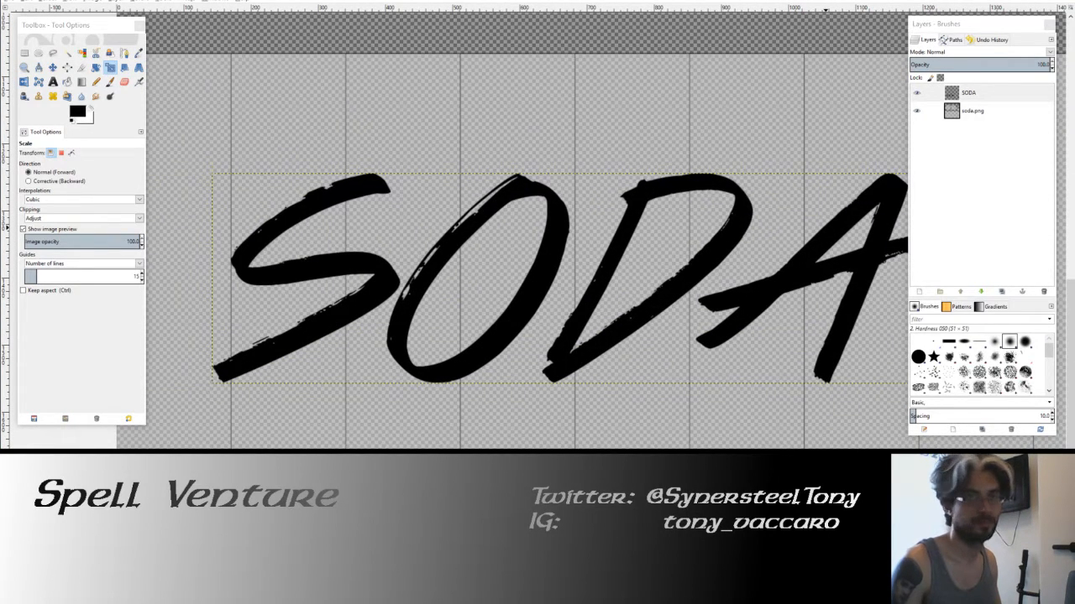
{"action": "key", "text": "Tab"}
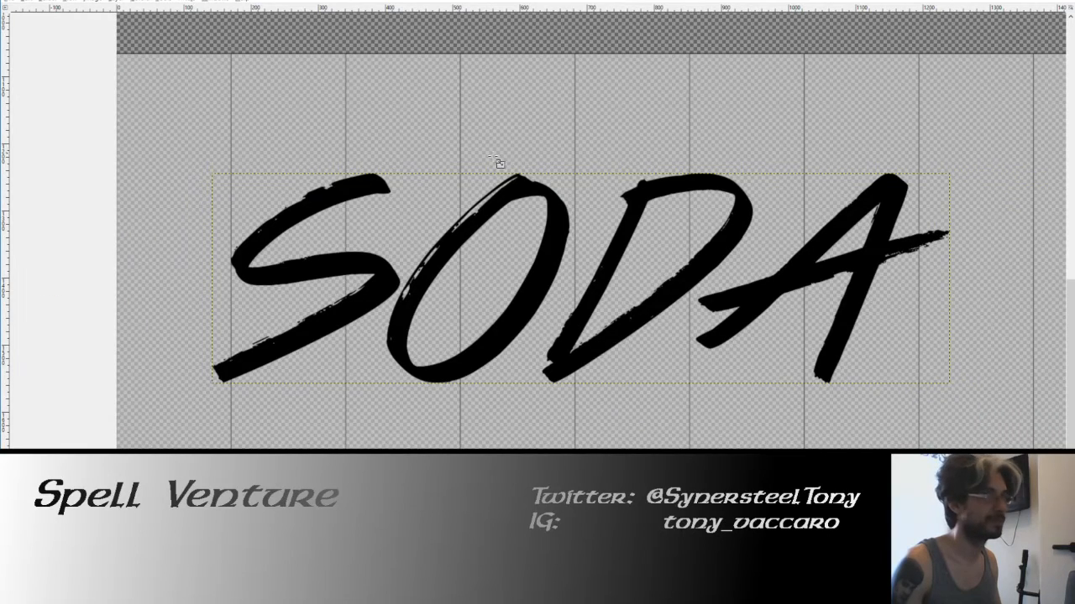
{"action": "key", "text": "ctrl+shift+j"}
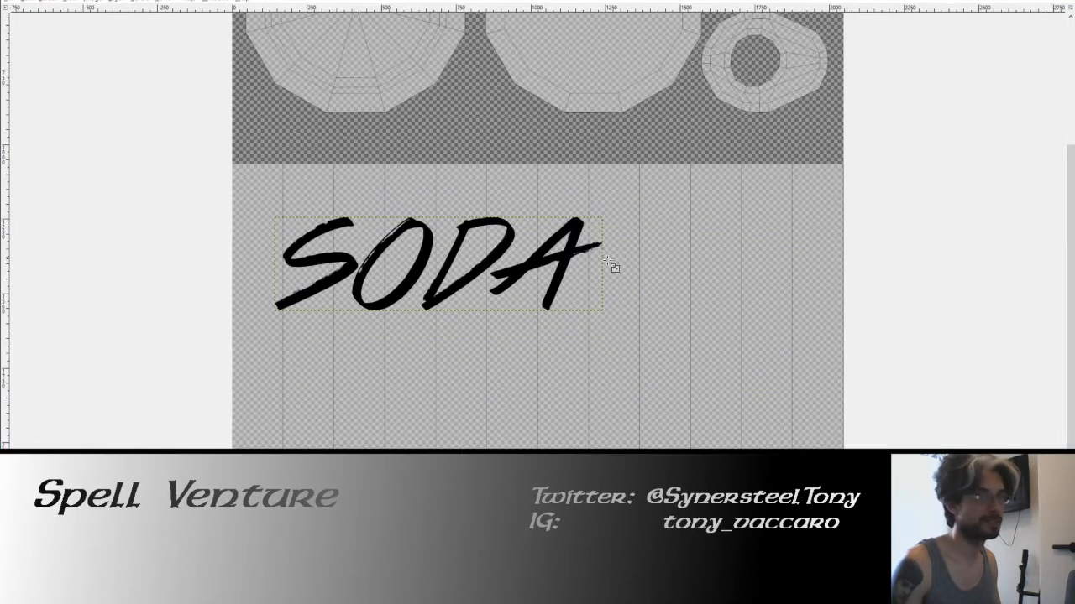
{"action": "key", "text": "Tab"}
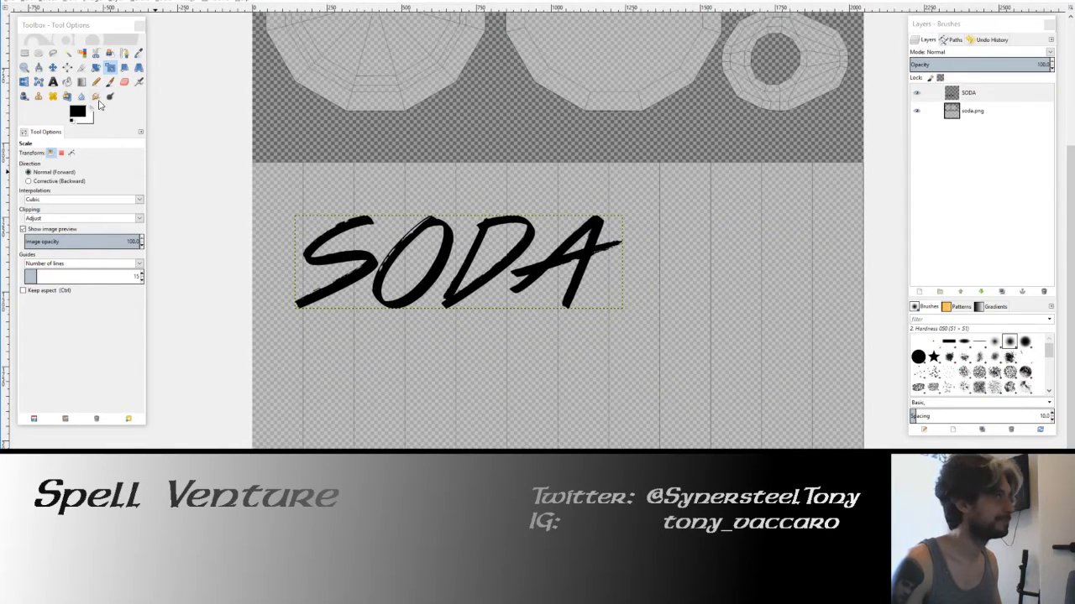
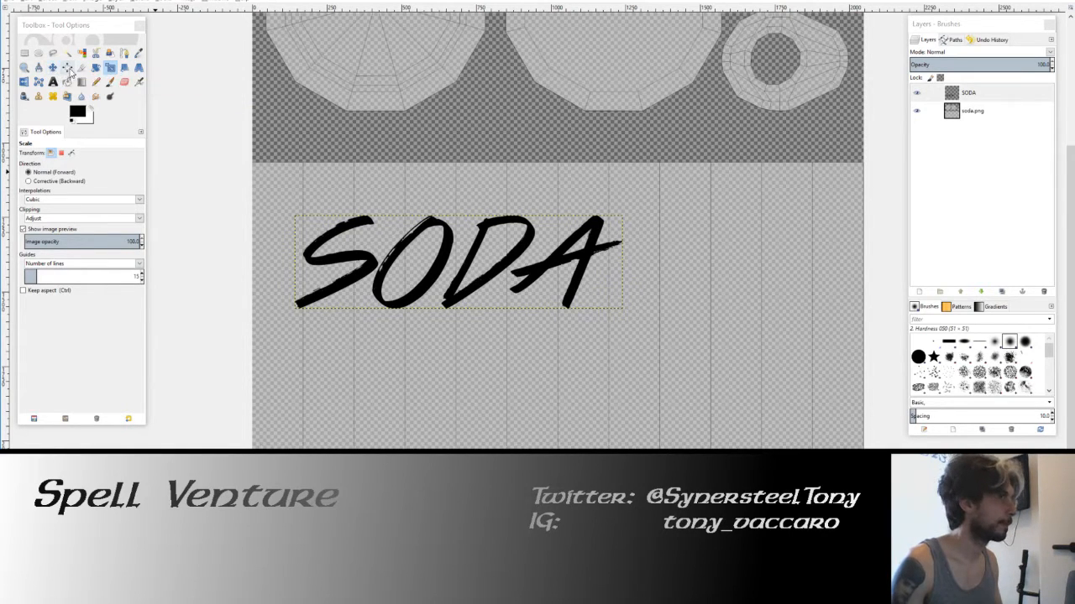
{"action": "left_click", "coordinate": [130, 76]}
{"action": "key", "text": "Tab"}
{"action": "left_click", "coordinate": [625, 306]}
{"action": "key", "text": "Tab"}
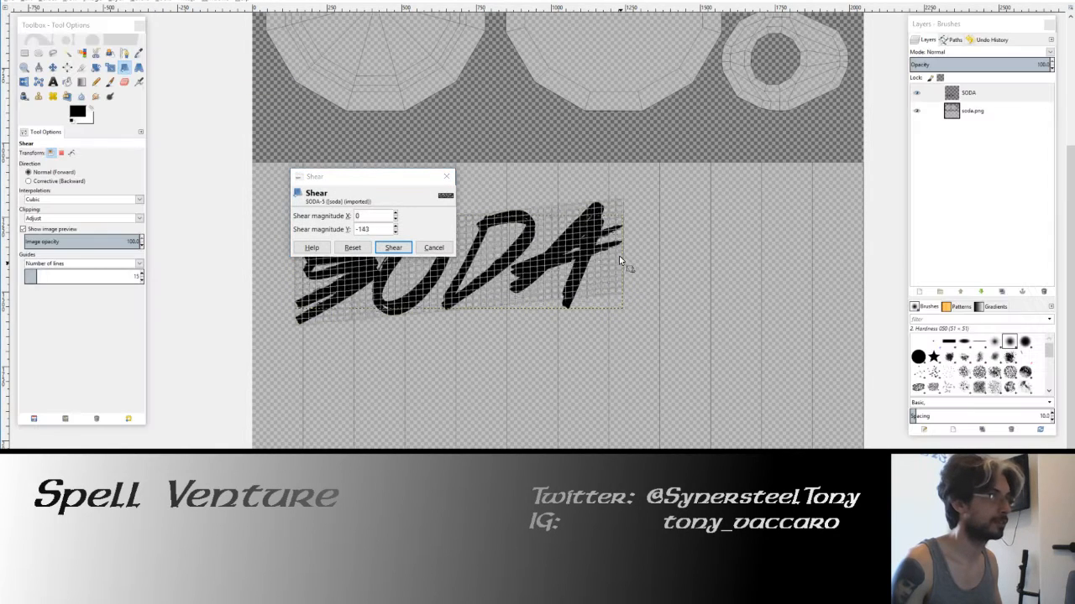
{"action": "left_click_drag", "start_coordinate": [626, 300], "coordinate": [626, 193]}
{"action": "left_click", "coordinate": [409, 251]}
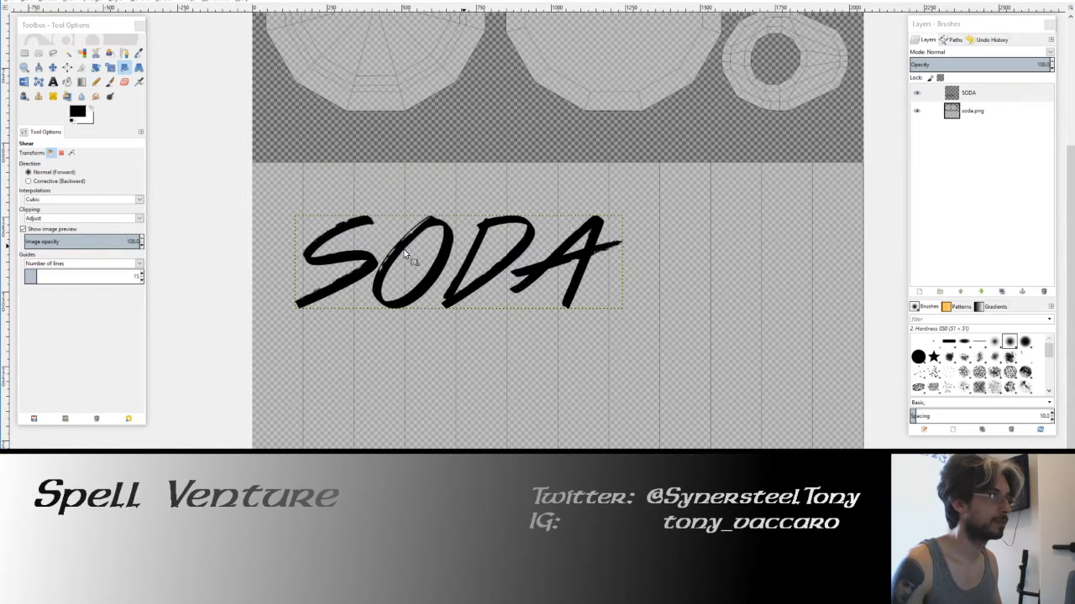
Move the slanted SODA lettering lower on the can body's UV area and expand its layer to the image size.
{"action": "left_click", "coordinate": [52, 67]}
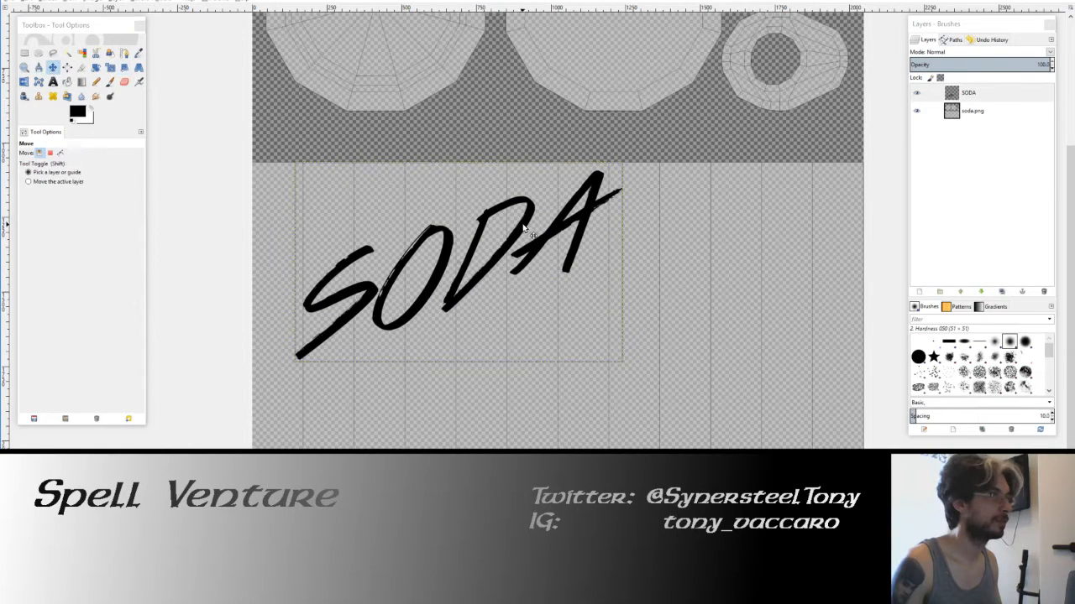
{"action": "left_click_drag", "start_coordinate": [517, 225], "coordinate": [531, 279]}
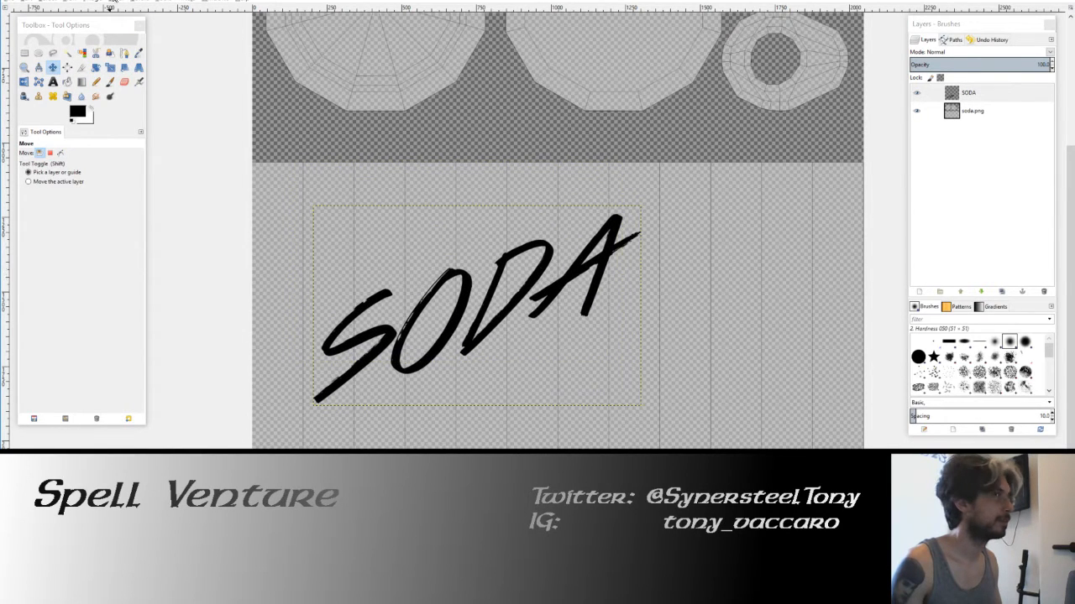
{"action": "left_click", "coordinate": [137, 2]}
{"action": "left_click", "coordinate": [192, 143]}
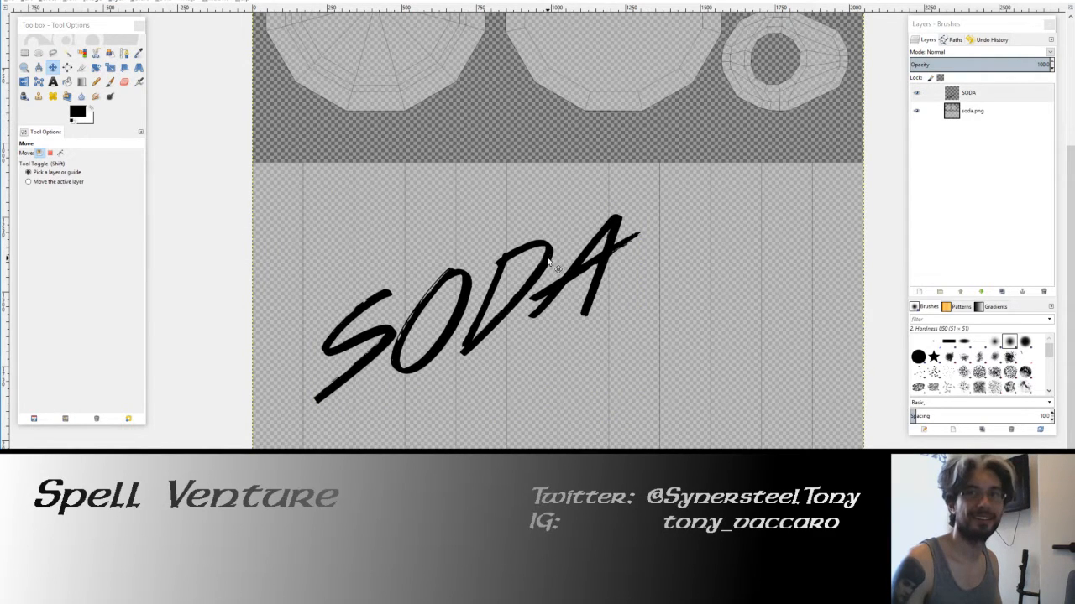
{"action": "middle_click_drag", "start_coordinate": [429, 329], "coordinate": [479, 296]}
{"action": "scroll", "coordinate": [461, 295], "scroll_direction": "up", "scroll_amount": 1, "text": "ctrl"}
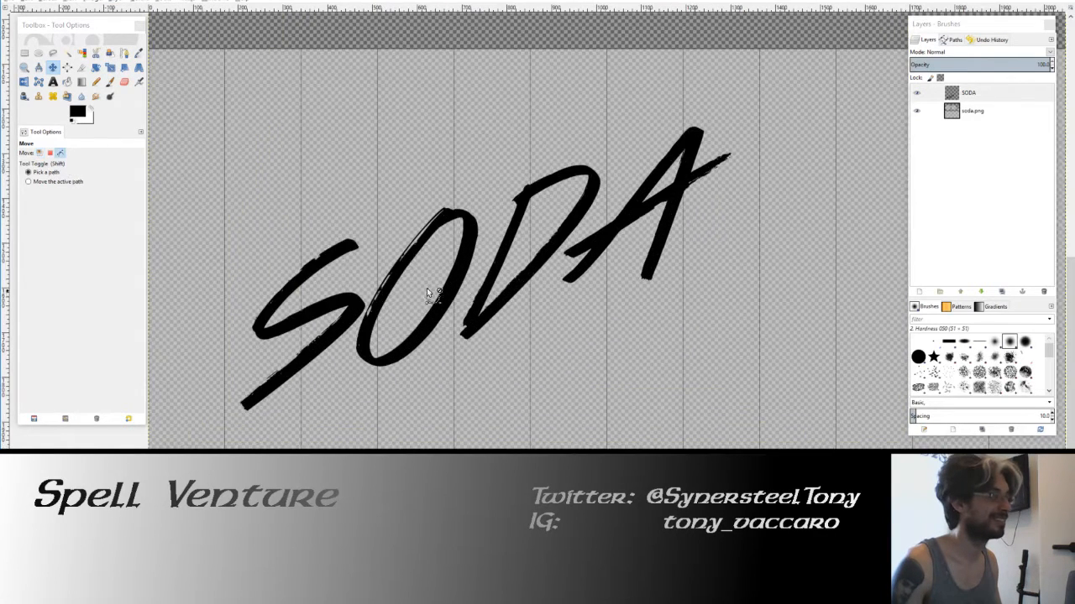
{"action": "middle_click_drag", "start_coordinate": [409, 273], "coordinate": [452, 266]}
{"action": "scroll", "coordinate": [432, 277], "scroll_direction": "up", "scroll_amount": 1, "text": "ctrl"}
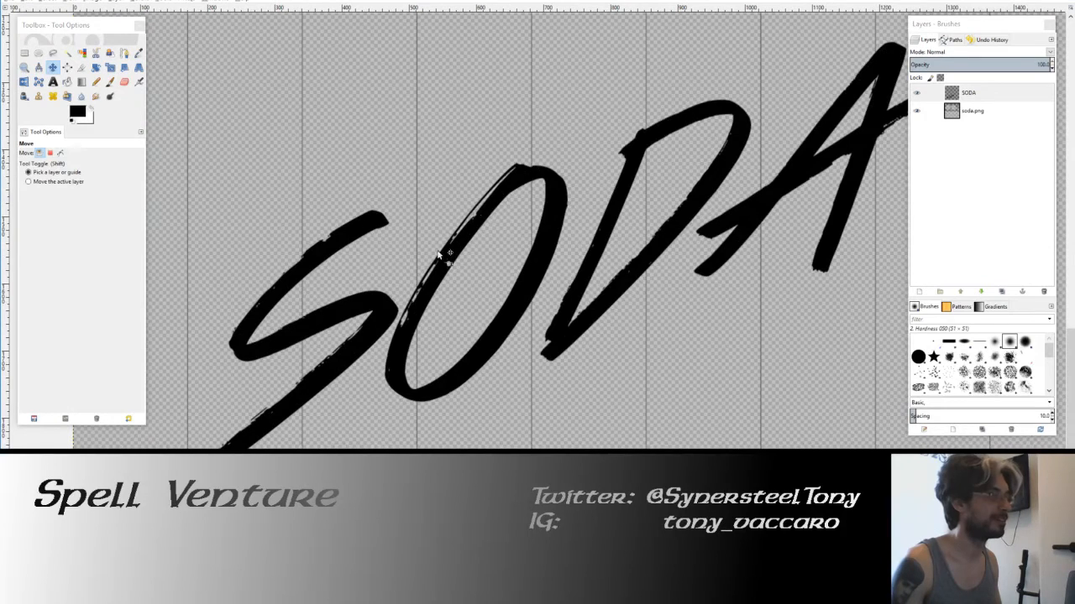
{"action": "middle_click_drag", "start_coordinate": [766, 132], "coordinate": [711, 194]}
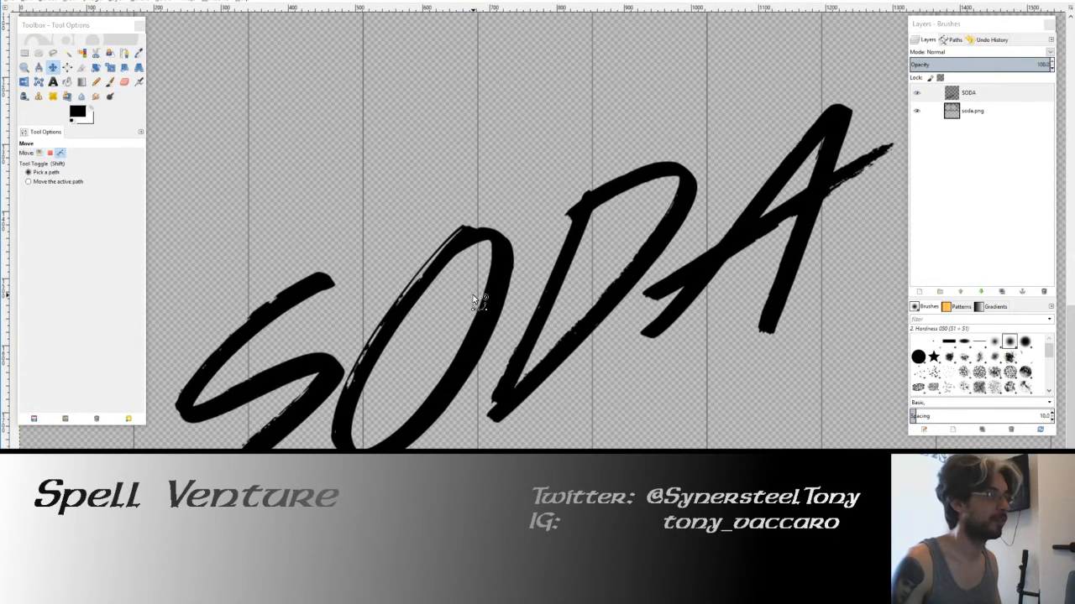
{"action": "scroll", "coordinate": [473, 295], "scroll_direction": "down", "scroll_amount": 1, "text": "ctrl"}
{"action": "left_click", "coordinate": [932, 93]}
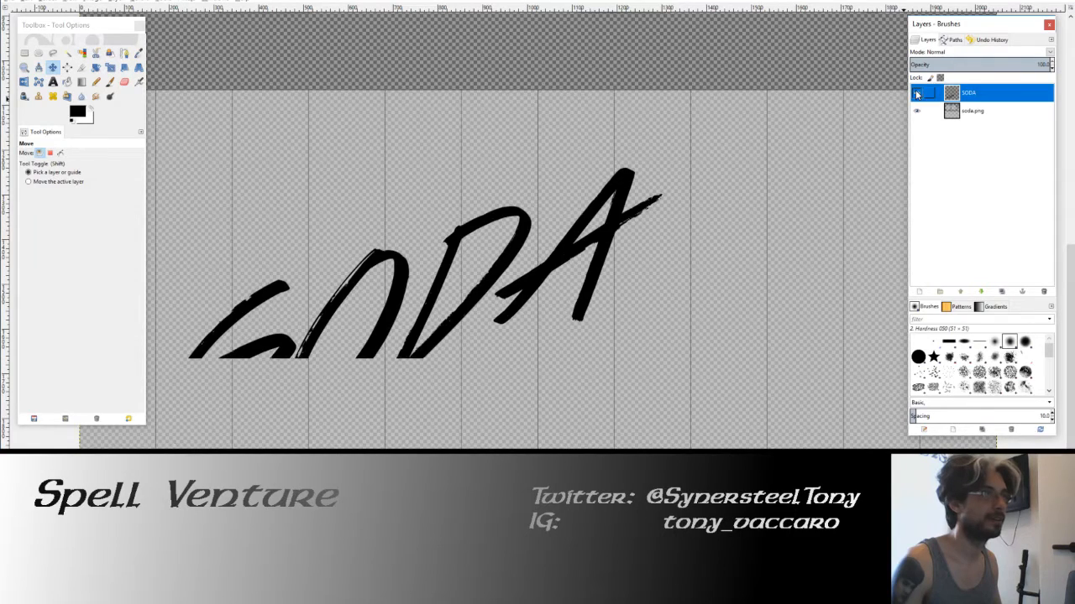
{"action": "left_click", "coordinate": [1001, 291]}
{"action": "middle_click_drag", "start_coordinate": [615, 219], "coordinate": [691, 206]}
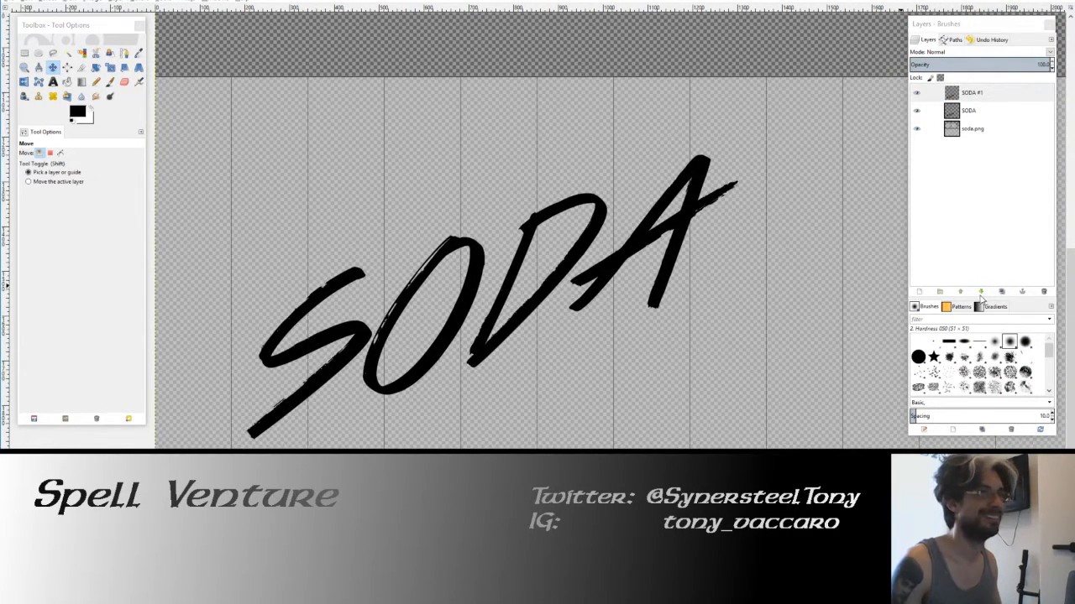
{"action": "left_click", "coordinate": [1042, 292]}
{"action": "left_click", "coordinate": [918, 93]}
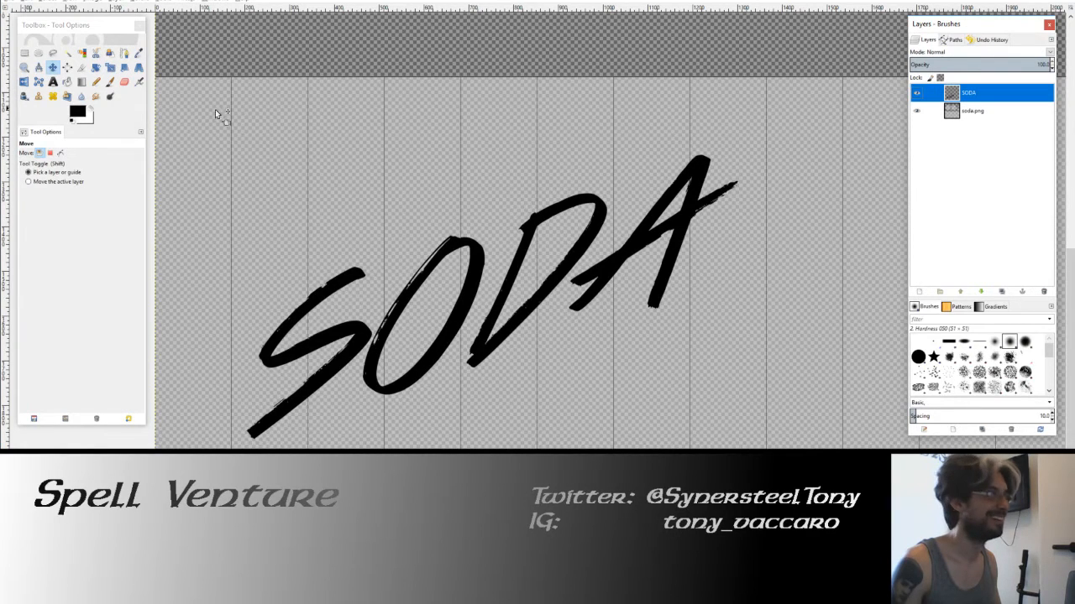
Try selecting the letter S alone with Fuzzy Select.
{"action": "left_click", "coordinate": [67, 52]}
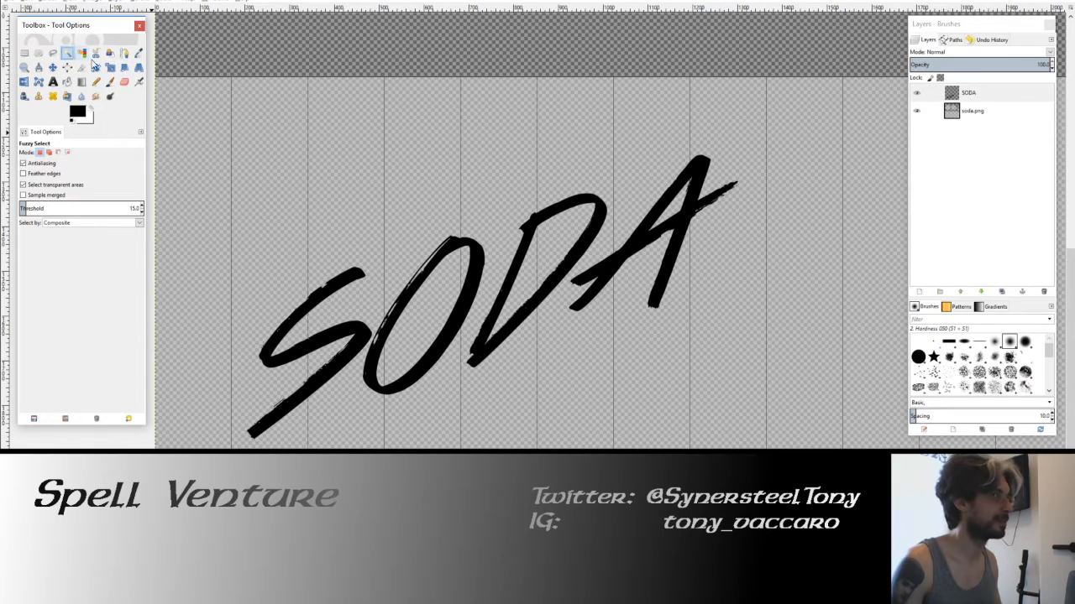
{"action": "scroll", "coordinate": [384, 273], "scroll_direction": "up", "scroll_amount": 2, "text": "ctrl"}
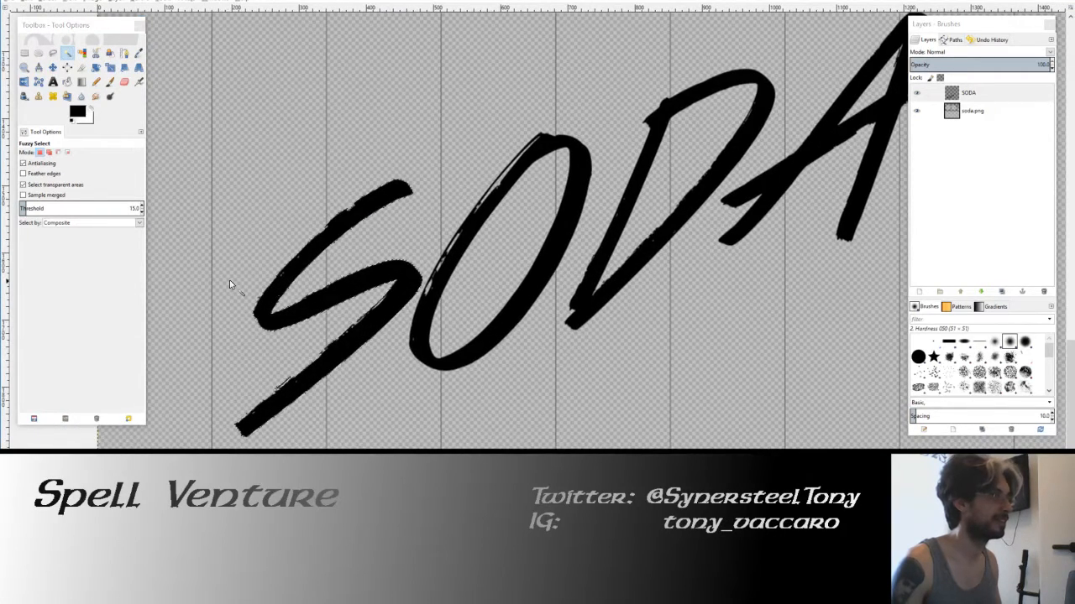
{"action": "left_click", "coordinate": [46, 2]}
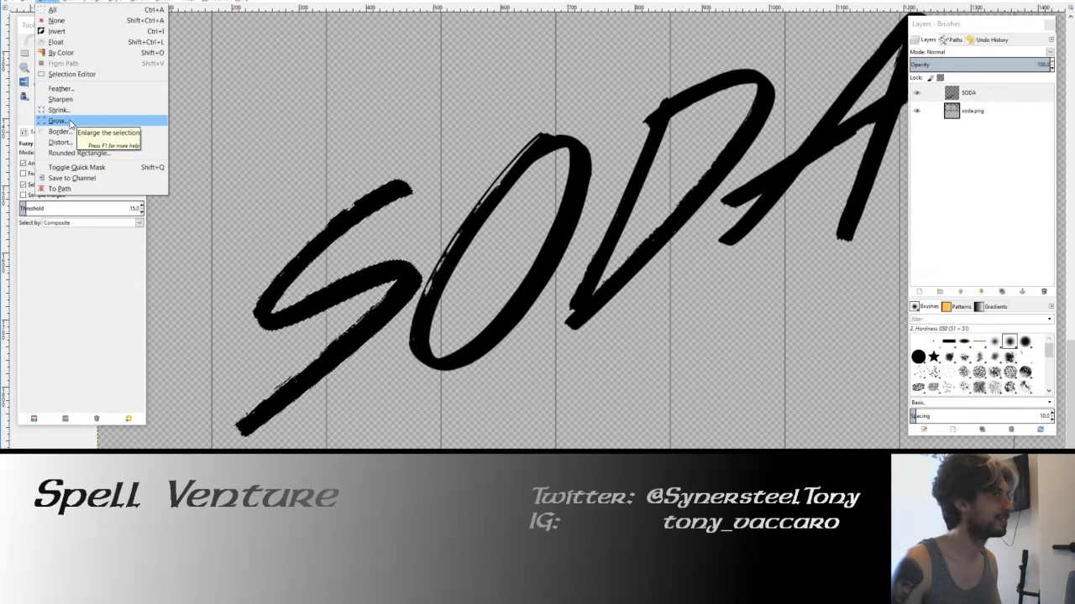
{"action": "left_click", "coordinate": [520, 177]}
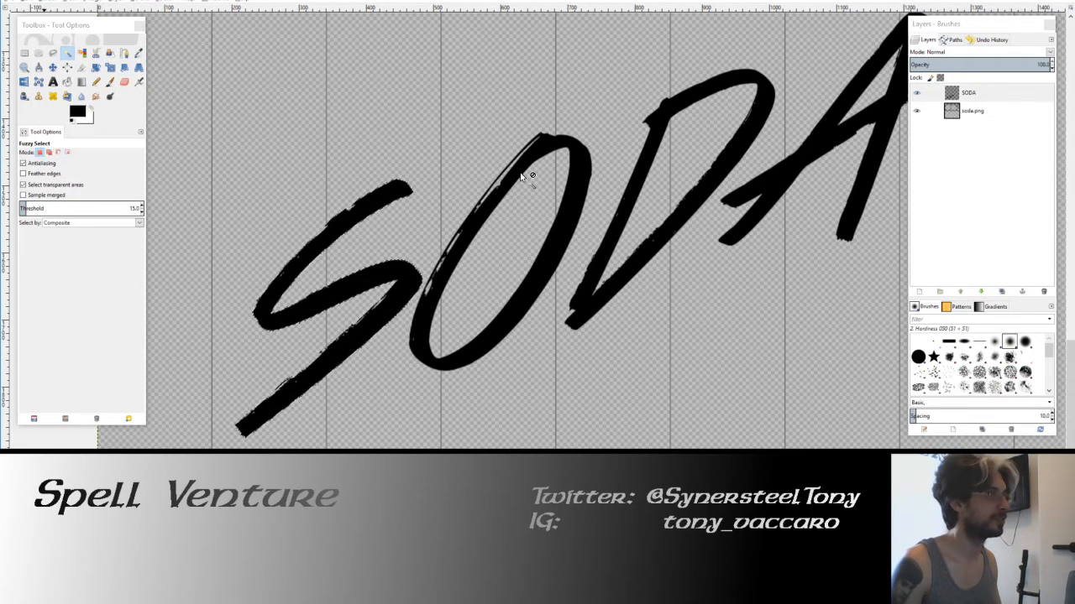
Select all the black SODA lettering by color and grow the selection to form an outline around the letters.
{"action": "left_click", "coordinate": [82, 53]}
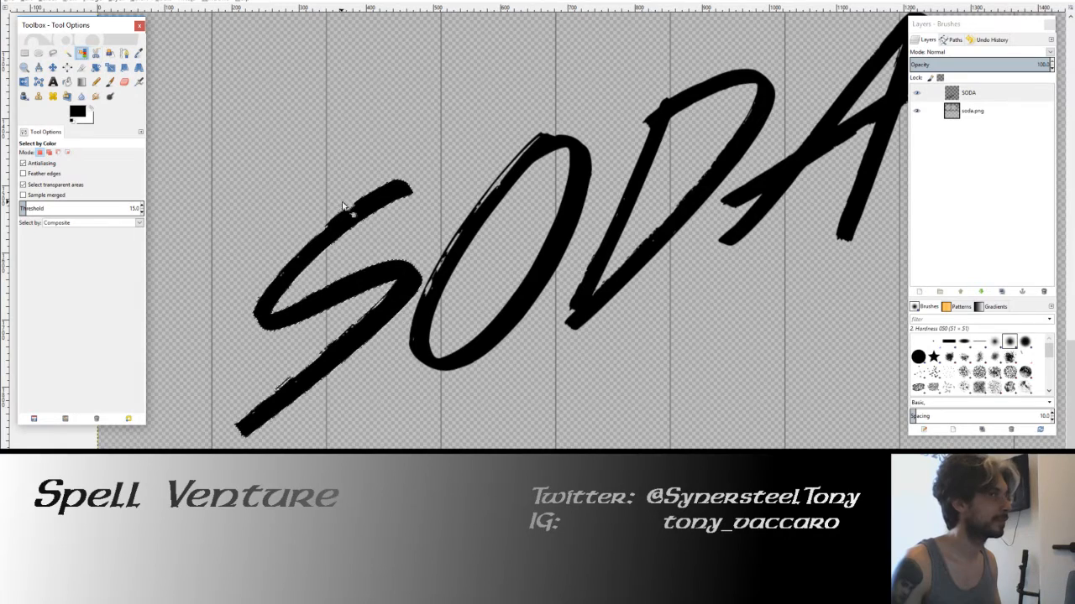
{"action": "left_click", "coordinate": [55, 1]}
{"action": "left_click", "coordinate": [102, 130]}
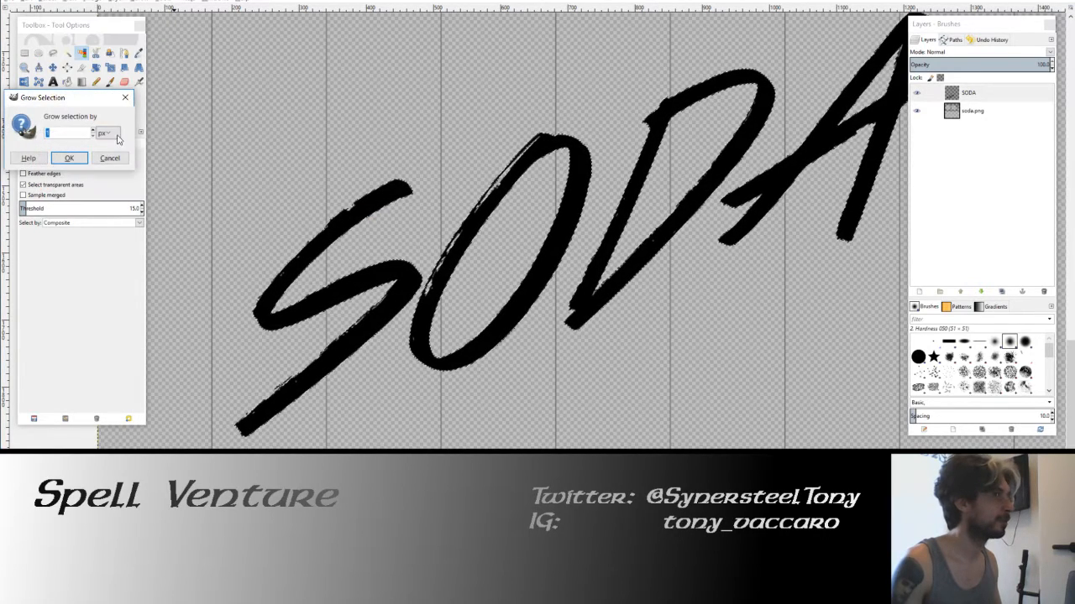
{"action": "key", "text": "Return"}
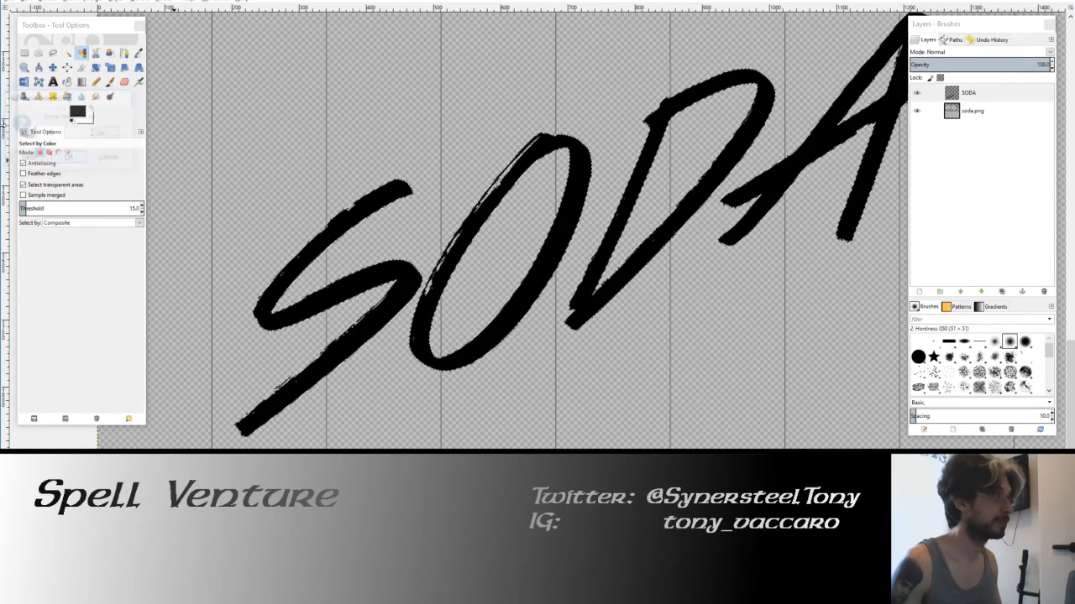
Make white the foreground color, try a Bucket Fill inside the grown selection, and undo the fill.
{"action": "left_click", "coordinate": [67, 81]}
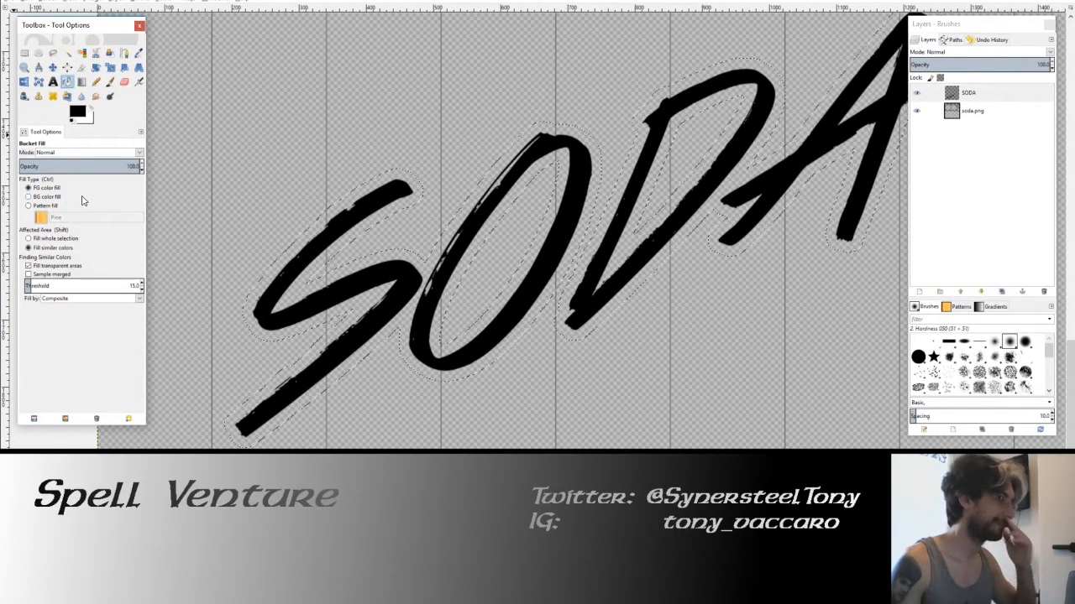
{"action": "left_click", "coordinate": [90, 107]}
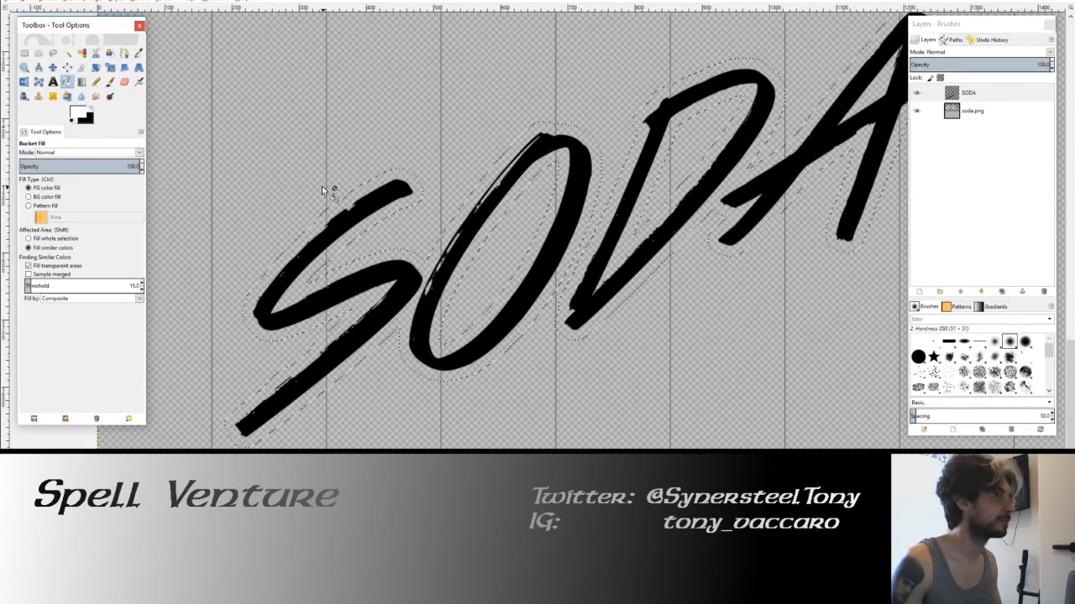
{"action": "left_click", "coordinate": [393, 249]}
{"action": "key", "text": "ctrl+z"}
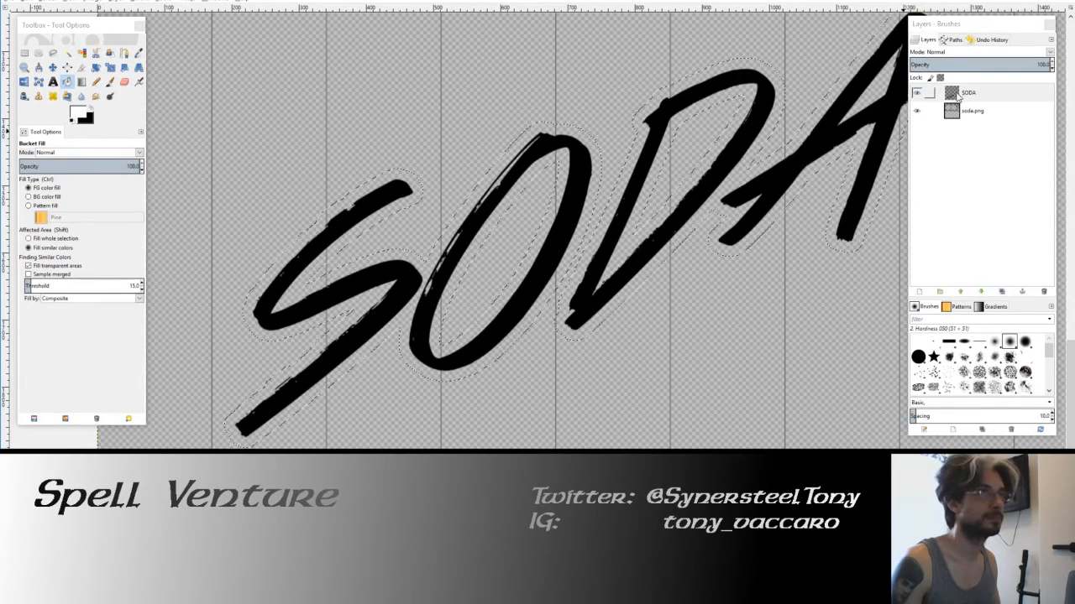
Fill the grown selection with white on a duplicate SODA layer placed beneath the lettering, and clear the selection.
{"action": "left_click", "coordinate": [1001, 292]}
{"action": "left_click_drag", "start_coordinate": [969, 98], "coordinate": [967, 115]}
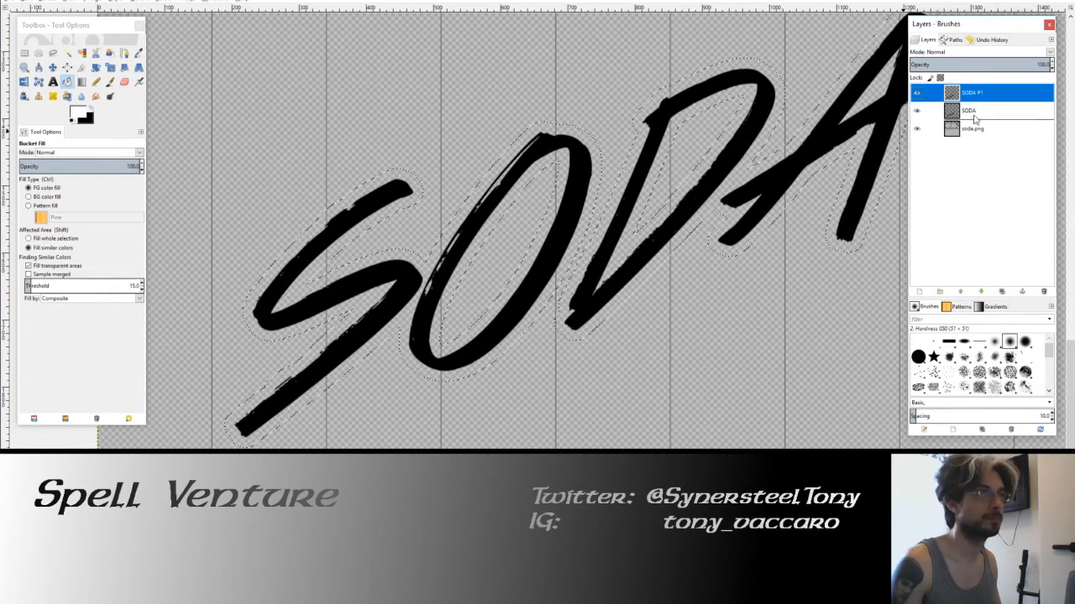
{"action": "left_click", "coordinate": [576, 180]}
{"action": "left_click", "coordinate": [968, 93]}
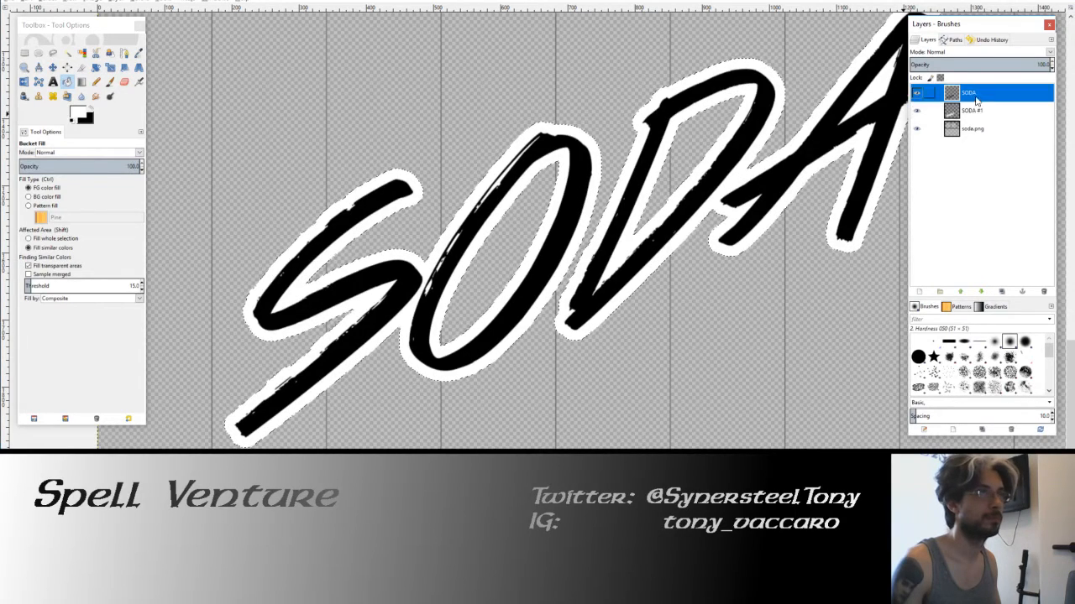
{"action": "key", "text": "ctrl+shift+a"}
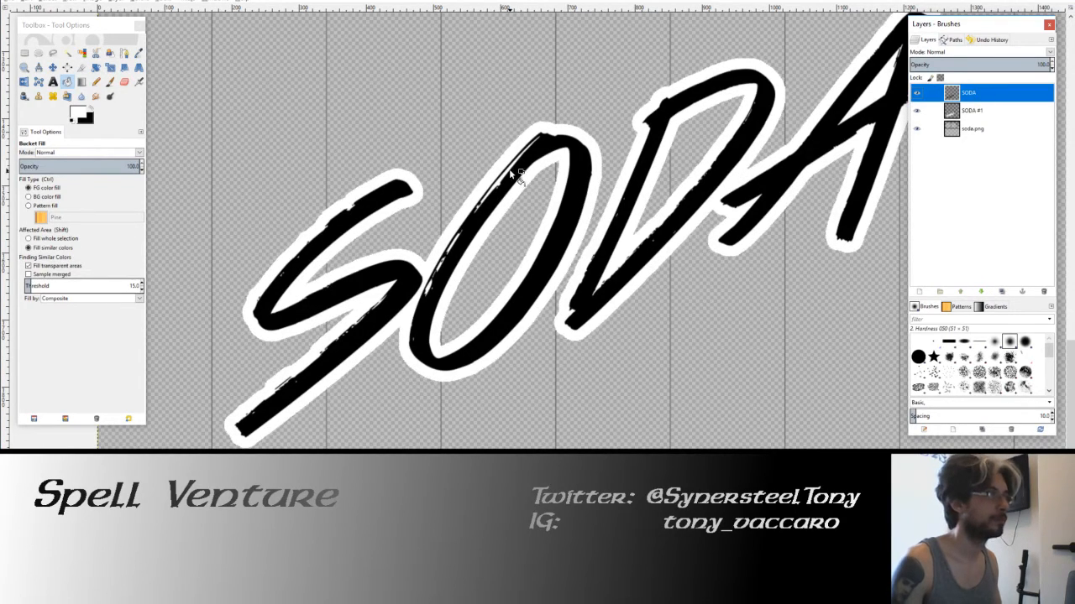
Set the foreground color for Bucket Fill to dark green (2e8c00).
{"action": "middle_click_drag", "start_coordinate": [513, 172], "coordinate": [474, 197]}
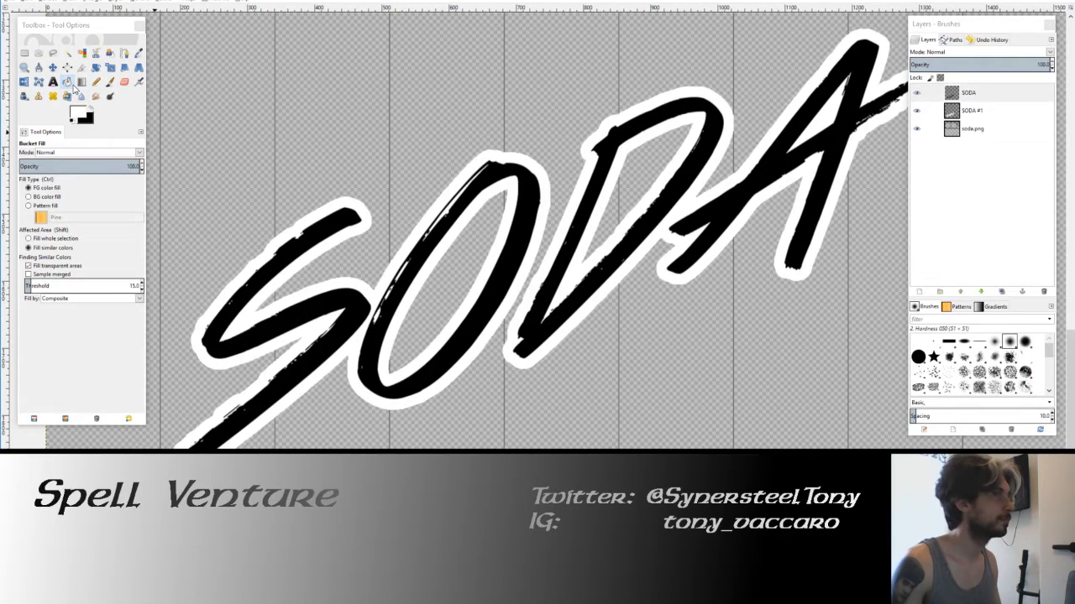
{"action": "left_click", "coordinate": [66, 82]}
{"action": "left_click", "coordinate": [81, 114]}
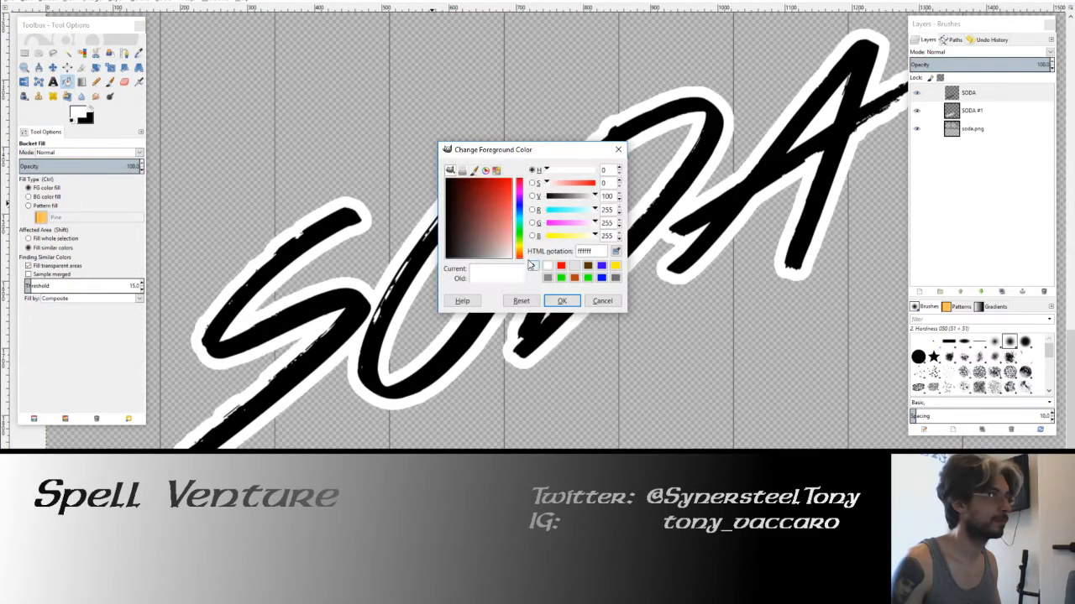
{"action": "left_click", "coordinate": [560, 278]}
{"action": "left_click", "coordinate": [518, 240]}
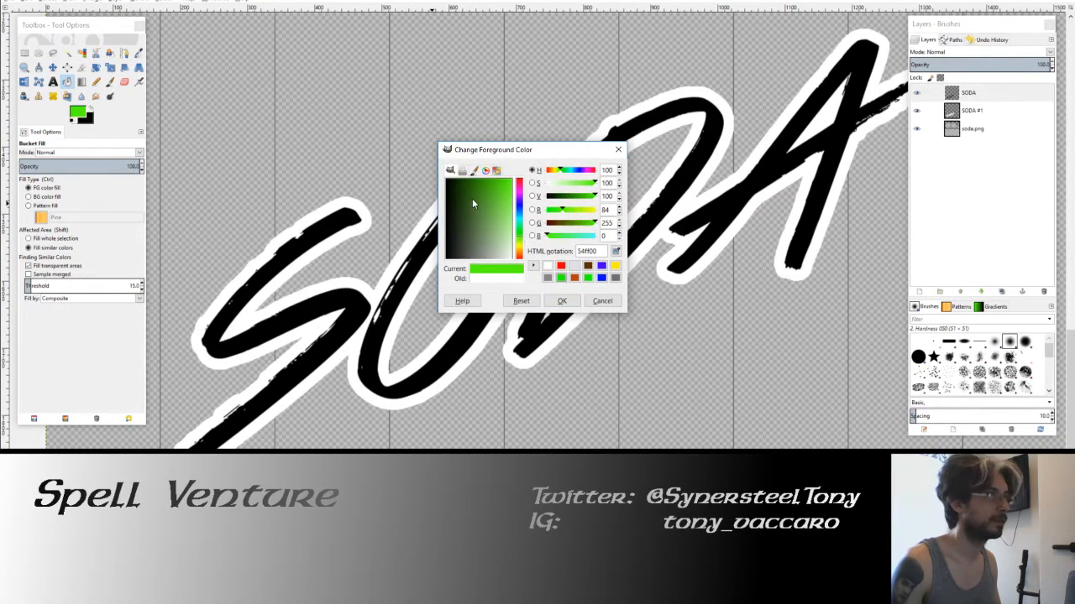
{"action": "left_click_drag", "start_coordinate": [473, 202], "coordinate": [482, 175]}
{"action": "left_click", "coordinate": [562, 302]}
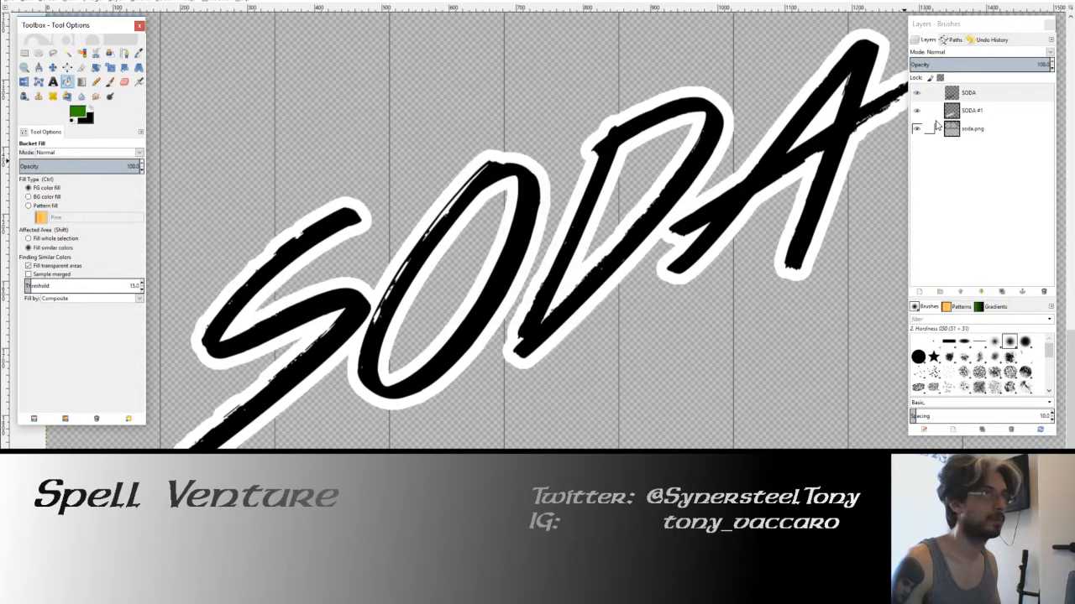
Try filling the black letters individually with green on the top SODA layer, and undo the fills.
{"action": "left_click", "coordinate": [964, 94]}
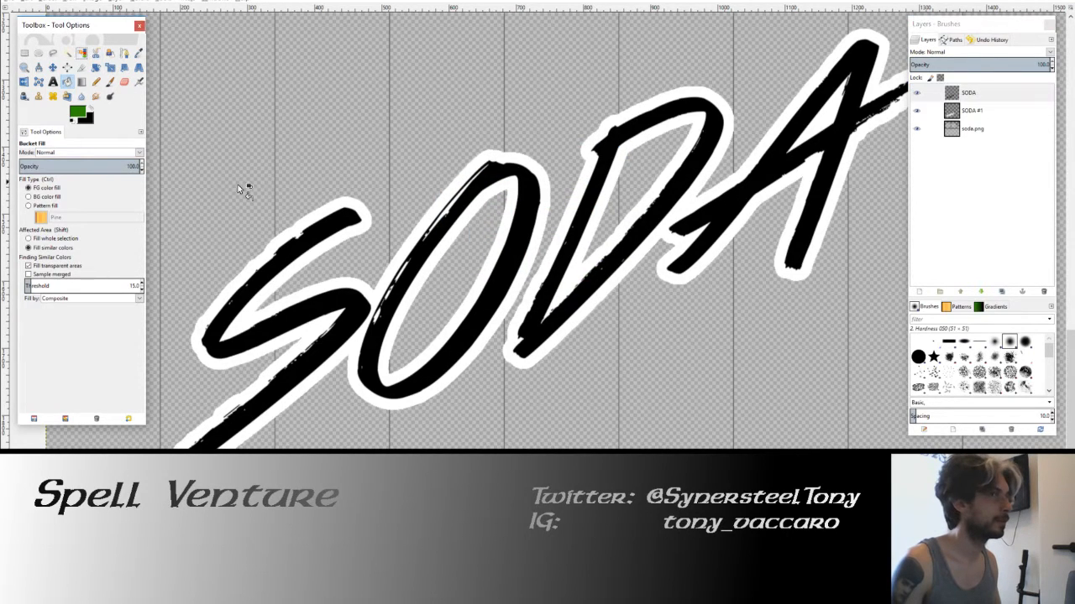
{"action": "left_click", "coordinate": [344, 233]}
{"action": "key", "text": "ctrl+z"}
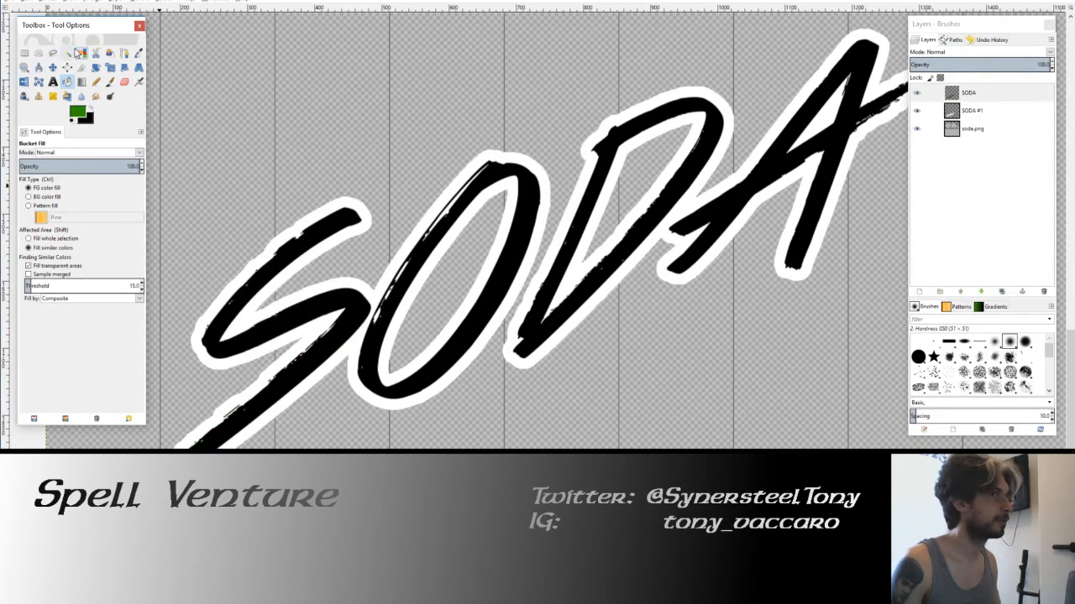
{"action": "left_click", "coordinate": [489, 186]}
{"action": "key", "text": "ctrl+z"}
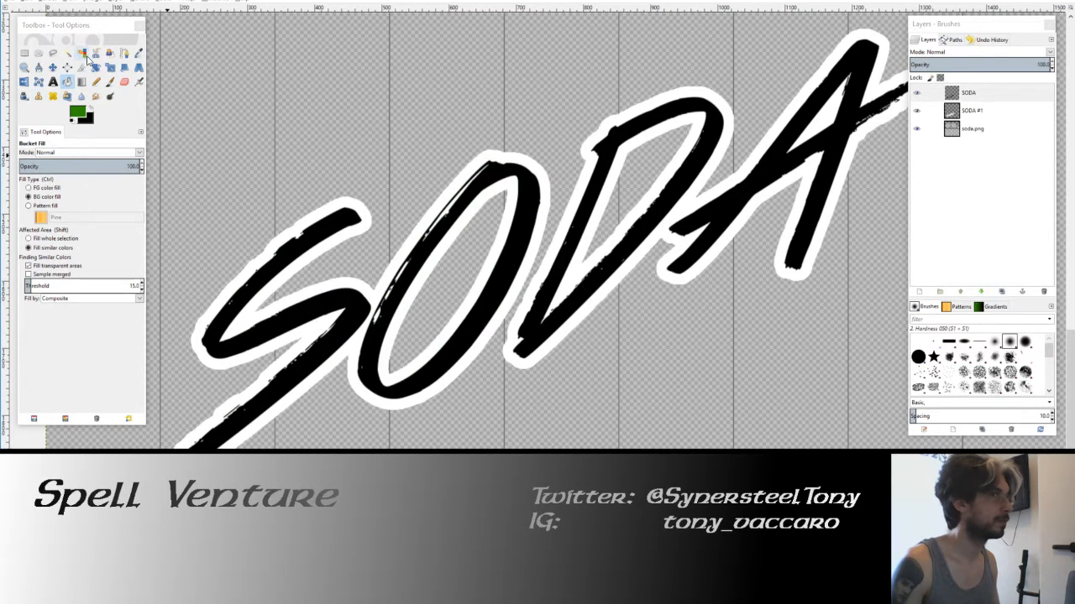
Select all the black lettering on the top SODA layer by color and fill it with the dark green.
{"action": "left_click", "coordinate": [83, 53]}
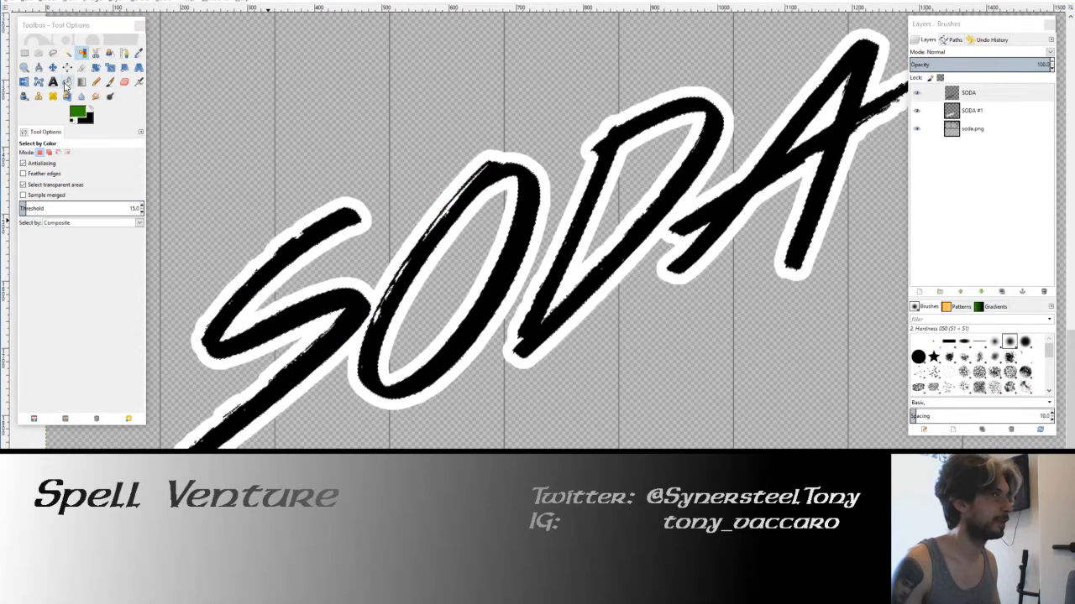
{"action": "key", "text": "shift+b"}
{"action": "left_click", "coordinate": [312, 232], "text": "shift"}
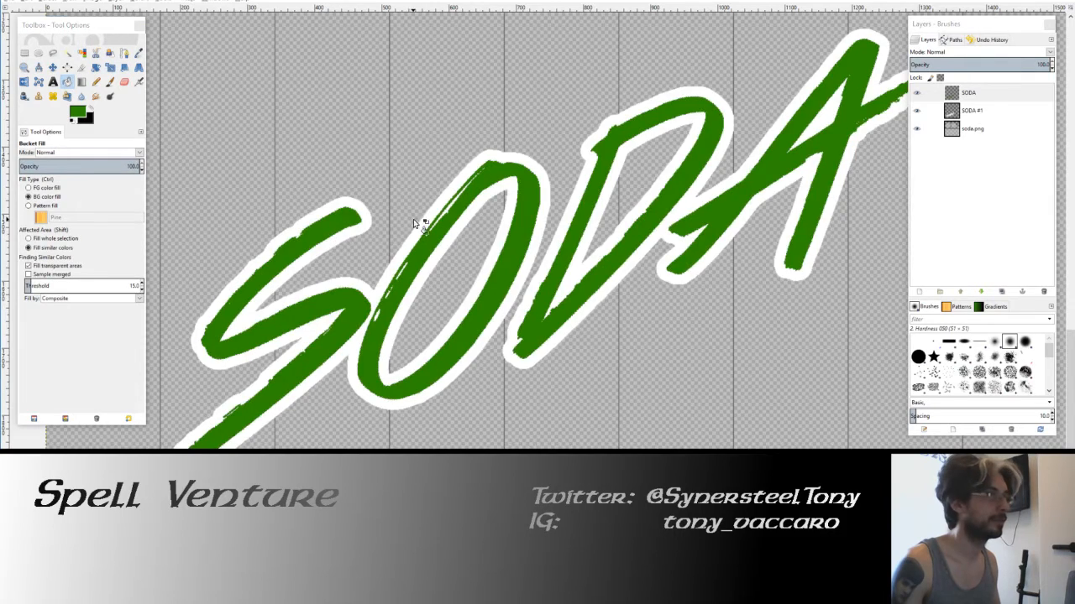
{"action": "scroll", "coordinate": [416, 229], "scroll_direction": "down", "scroll_amount": 2, "text": "ctrl"}
{"action": "middle_click_drag", "start_coordinate": [408, 229], "coordinate": [467, 248]}
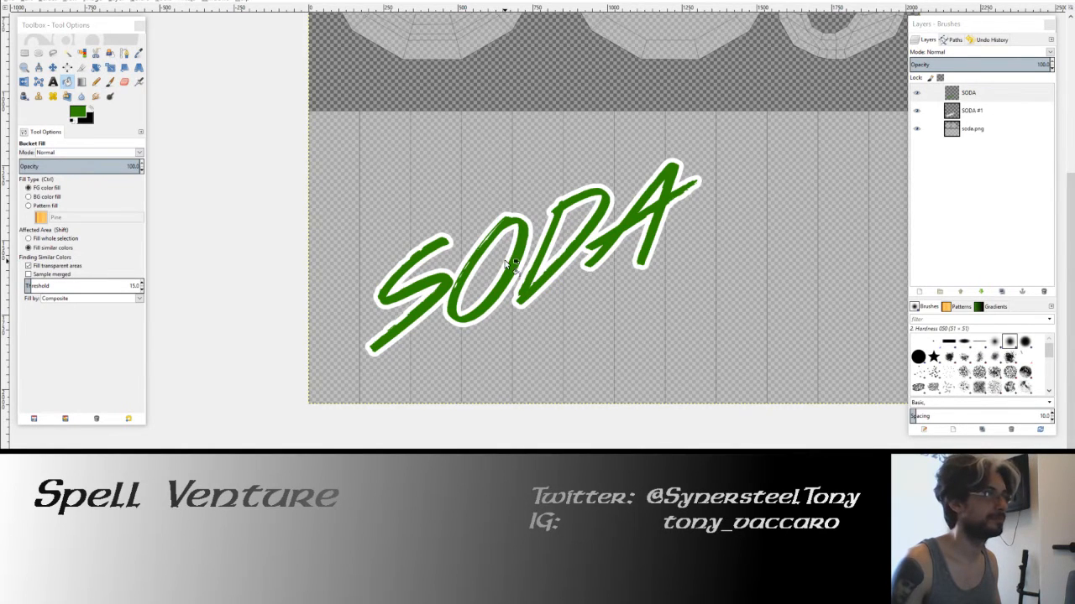
Duplicate the white outline layer SODA #1 and place the copy directly above soda.png.
{"action": "scroll", "coordinate": [507, 265], "scroll_direction": "up", "scroll_amount": 5, "text": "ctrl"}
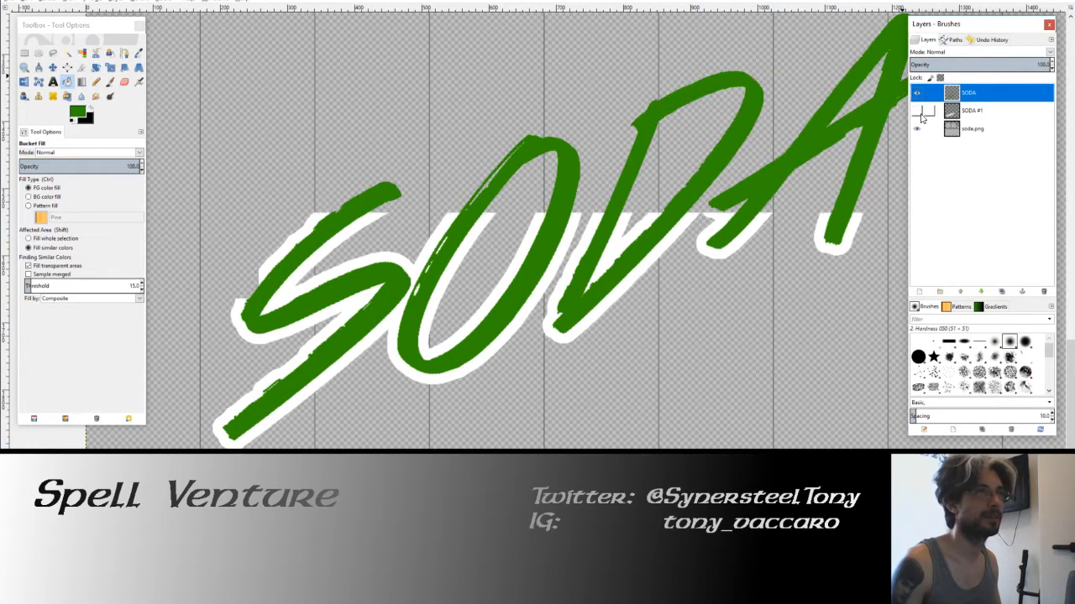
{"action": "left_click", "coordinate": [974, 110]}
{"action": "left_click", "coordinate": [1001, 292]}
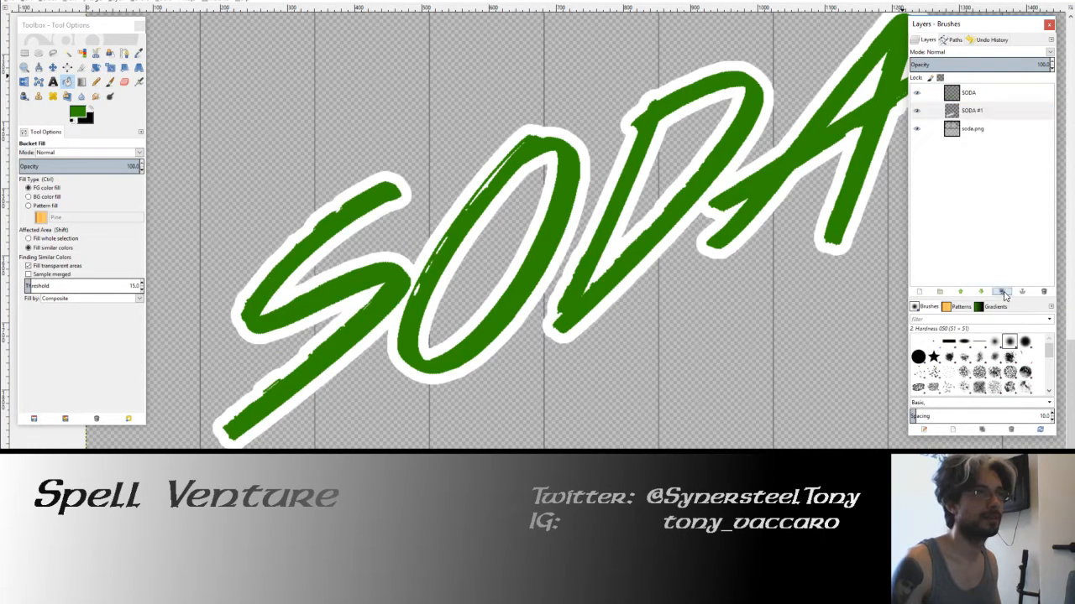
{"action": "left_click_drag", "start_coordinate": [971, 110], "coordinate": [978, 145]}
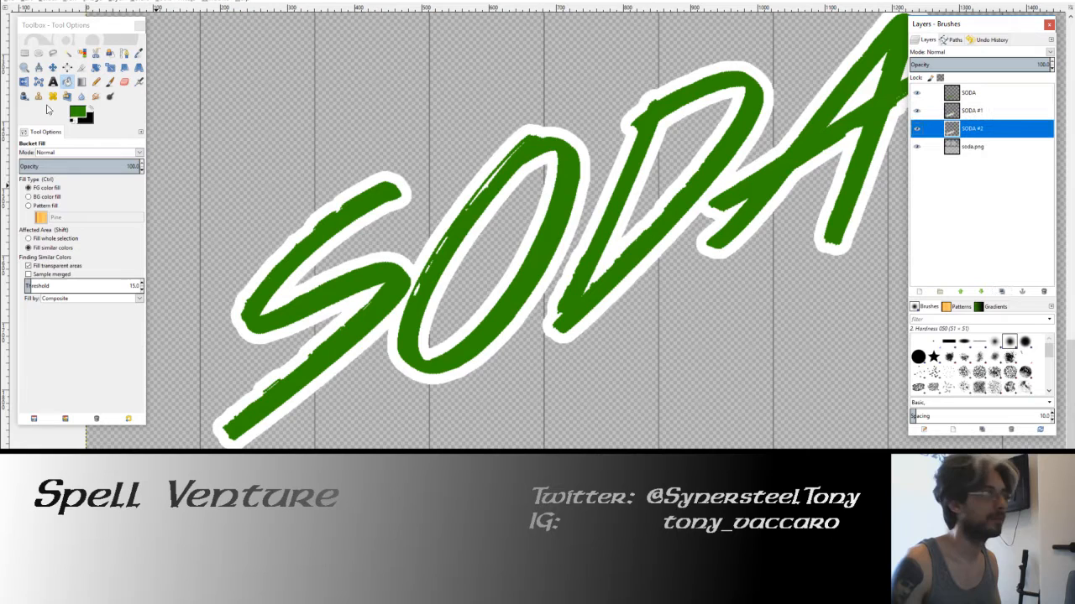
Select the white outline shape by color on the SODA #2 layer and grow the selection for a second outline.
{"action": "left_click", "coordinate": [82, 53]}
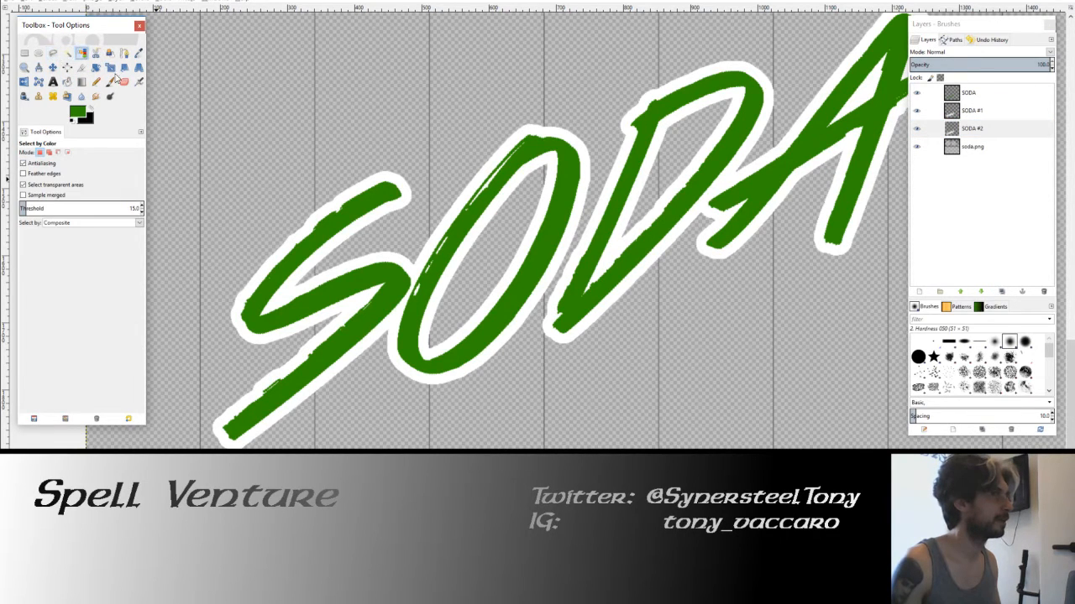
{"action": "left_click", "coordinate": [343, 199]}
{"action": "left_click", "coordinate": [66, 5]}
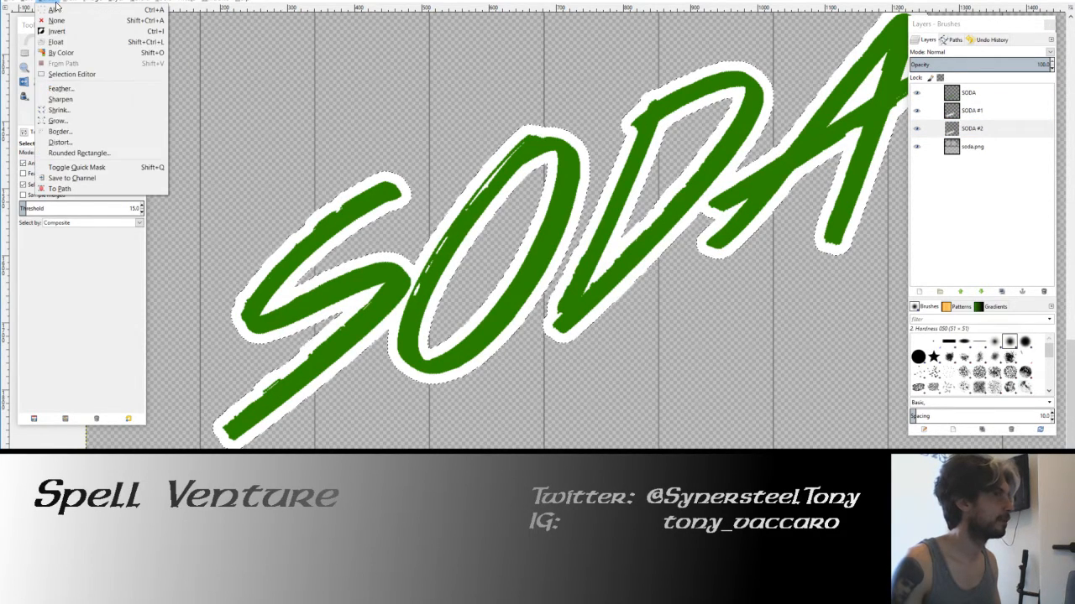
{"action": "left_click", "coordinate": [57, 120]}
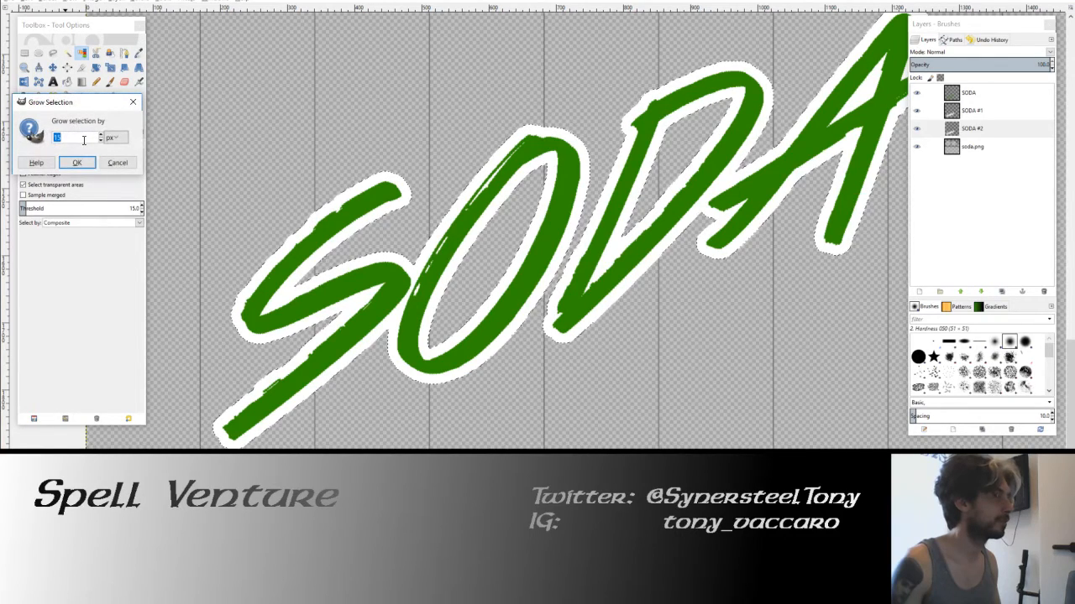
{"action": "left_click", "coordinate": [76, 162]}
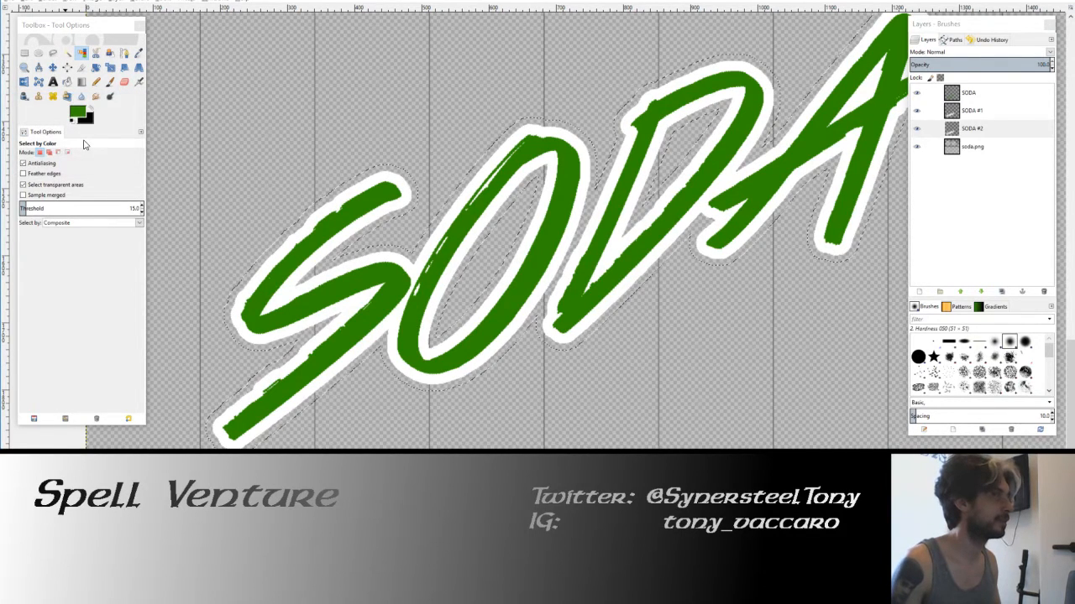
Fill the grown selection on SODA #2 with black to form an outer outline around the lettering.
{"action": "left_click", "coordinate": [66, 81]}
{"action": "key", "text": "x"}
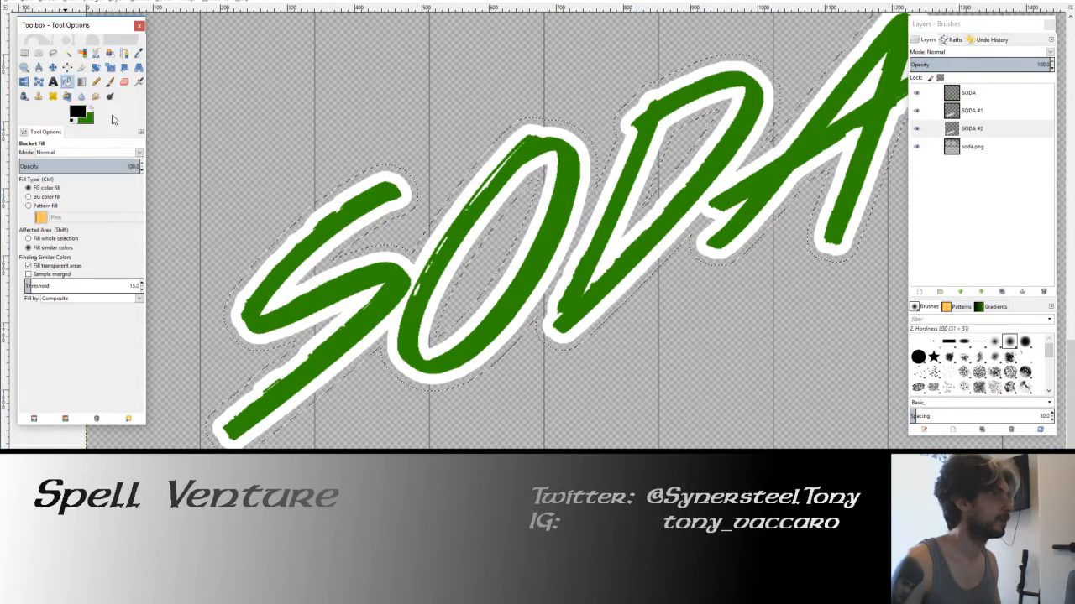
{"action": "left_click", "coordinate": [363, 195]}
{"action": "scroll", "coordinate": [420, 216], "scroll_direction": "down", "scroll_amount": 2, "text": "ctrl"}
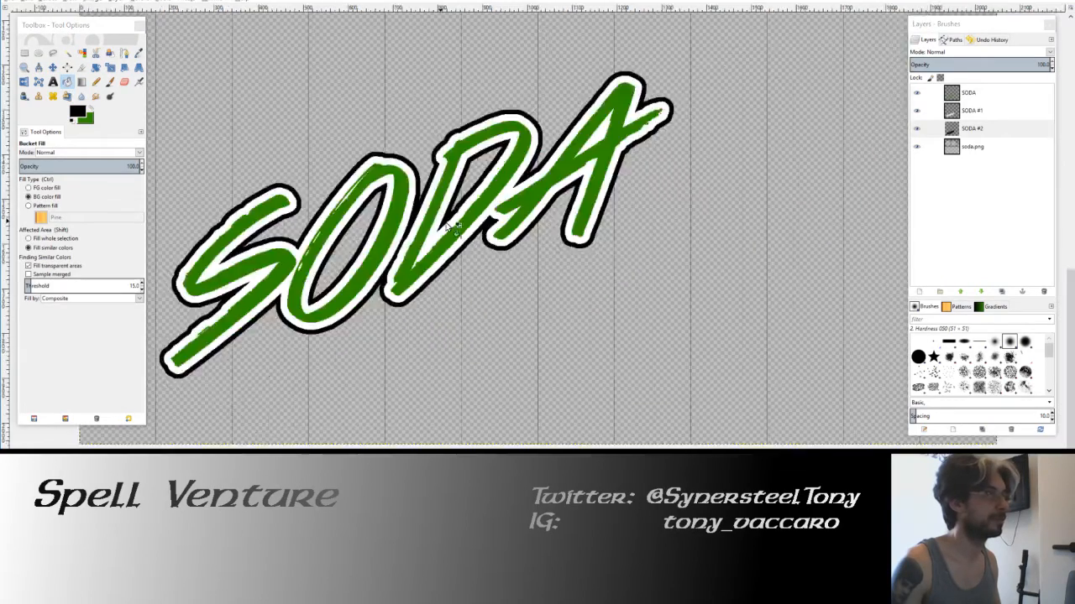
{"action": "scroll", "coordinate": [421, 216], "scroll_direction": "down", "scroll_amount": 2}
{"action": "scroll", "coordinate": [490, 359], "scroll_direction": "up", "scroll_amount": 3, "text": "ctrl"}
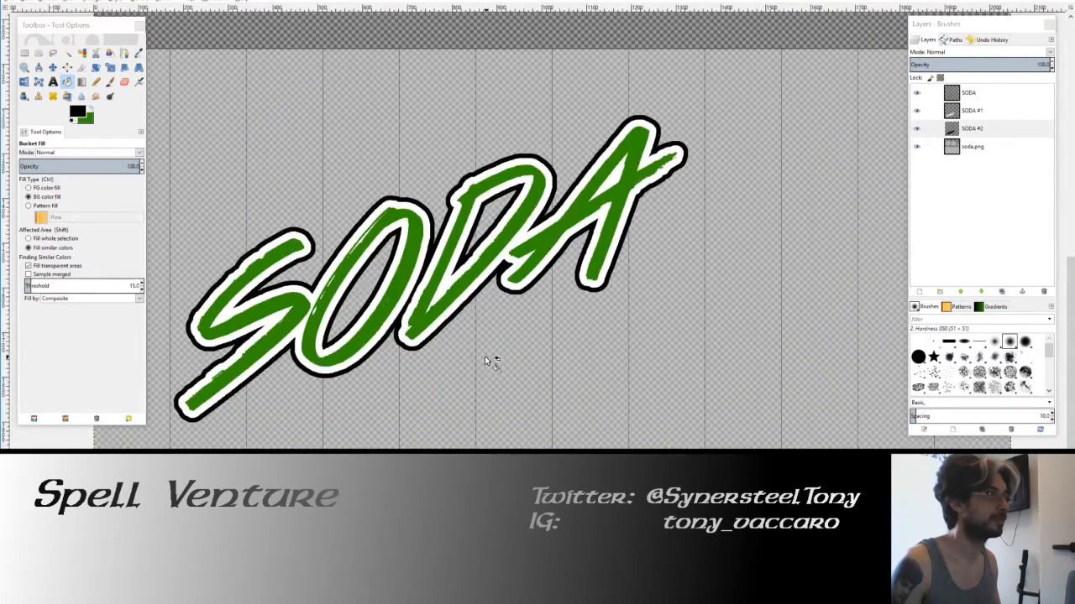
{"action": "middle_click_drag", "start_coordinate": [418, 287], "coordinate": [437, 291]}
Duplicate the green SODA lettering layer at the top of the layer stack.
{"action": "left_click", "coordinate": [963, 96]}
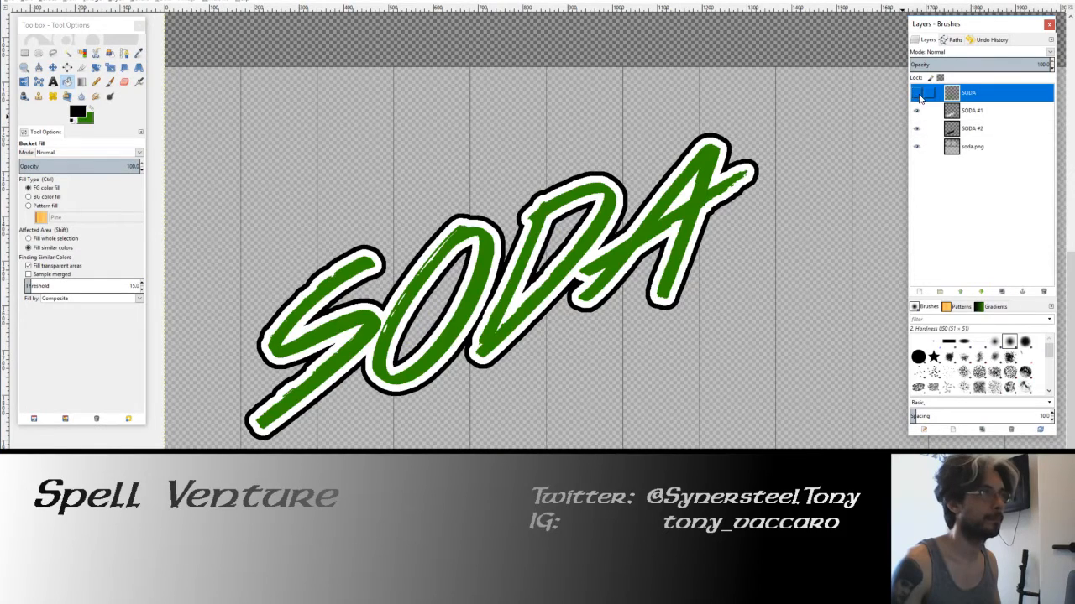
{"action": "left_click", "coordinate": [1002, 292]}
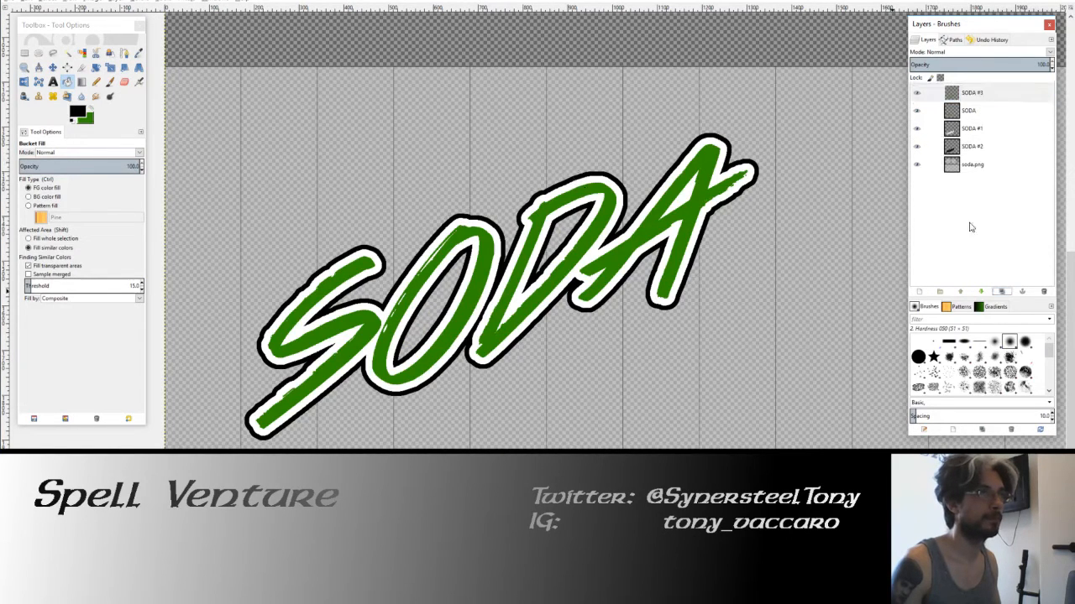
{"action": "left_click", "coordinate": [919, 96]}
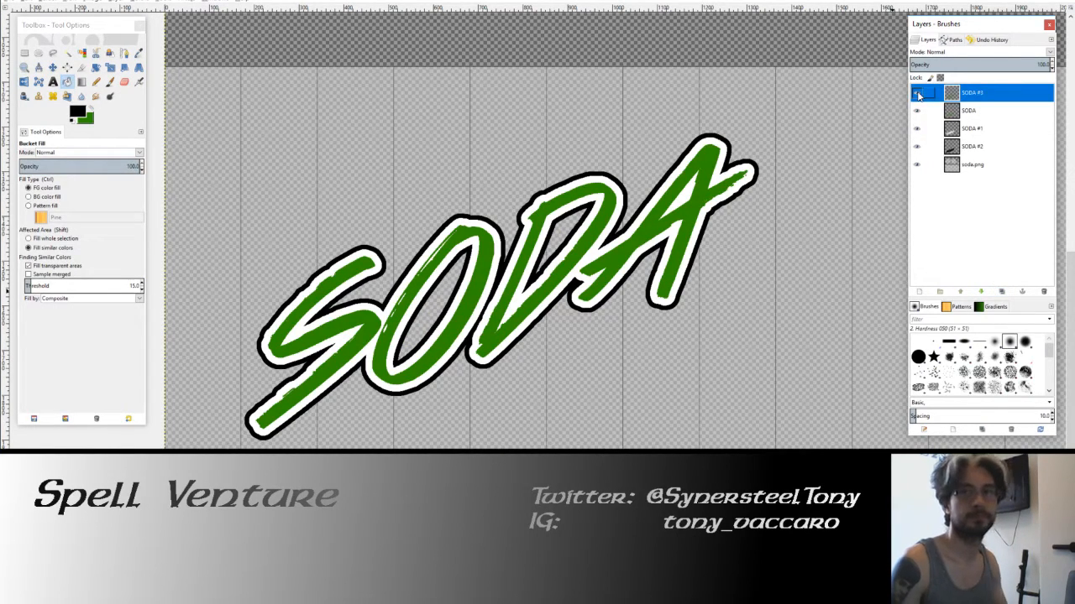
Select the green lettering by color on the original SODA layer and shrink the selection by 5 px.
{"action": "left_click", "coordinate": [942, 110]}
{"action": "left_click", "coordinate": [82, 54]}
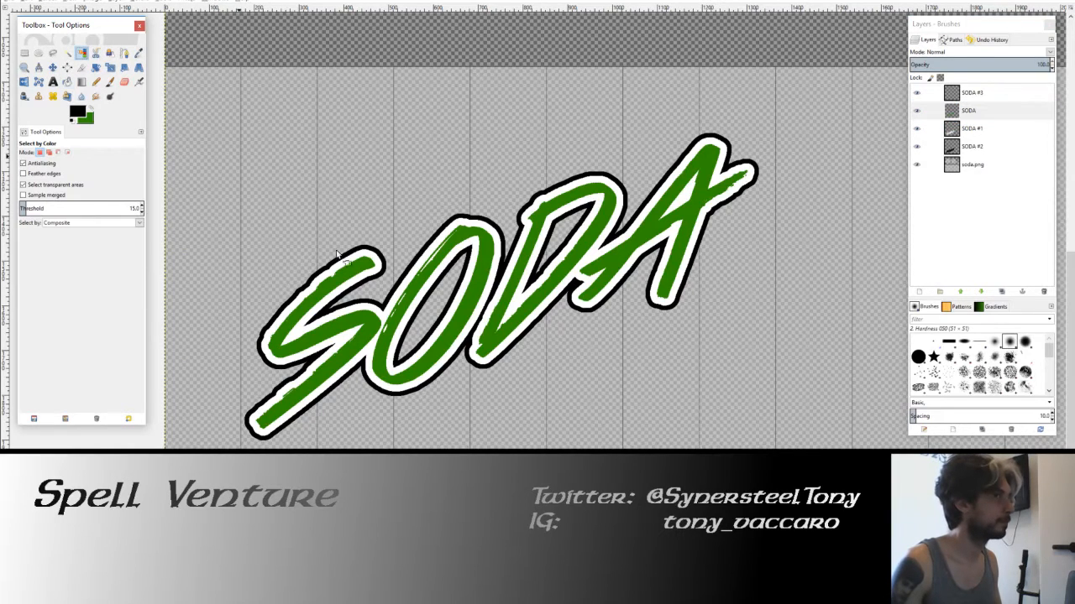
{"action": "left_click", "coordinate": [464, 241]}
{"action": "left_click", "coordinate": [52, 3]}
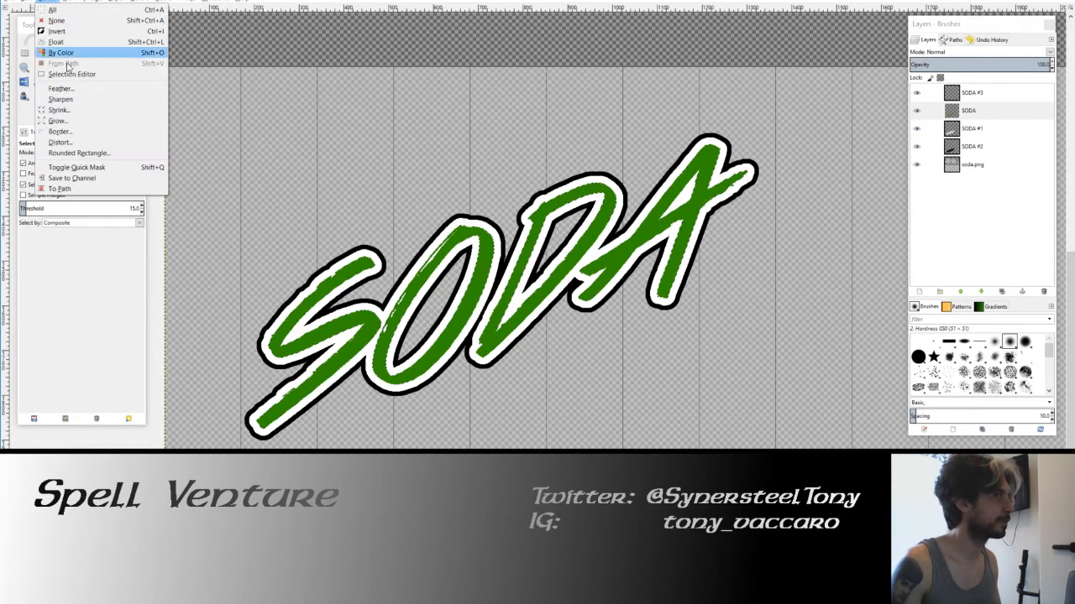
{"action": "left_click", "coordinate": [93, 97]}
{"action": "left_click", "coordinate": [108, 129]}
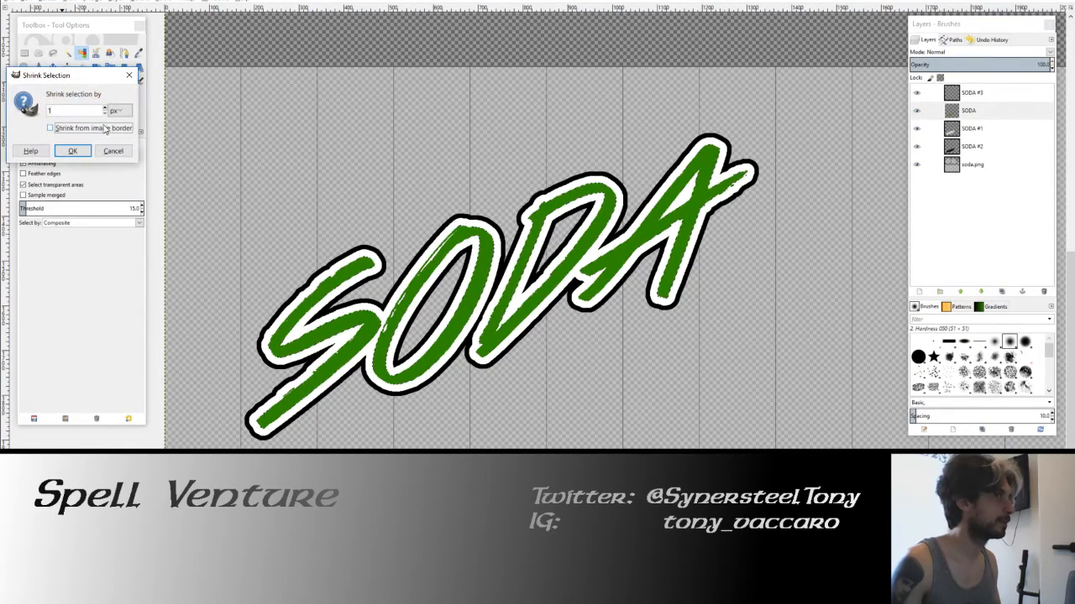
{"action": "left_click", "coordinate": [89, 112]}
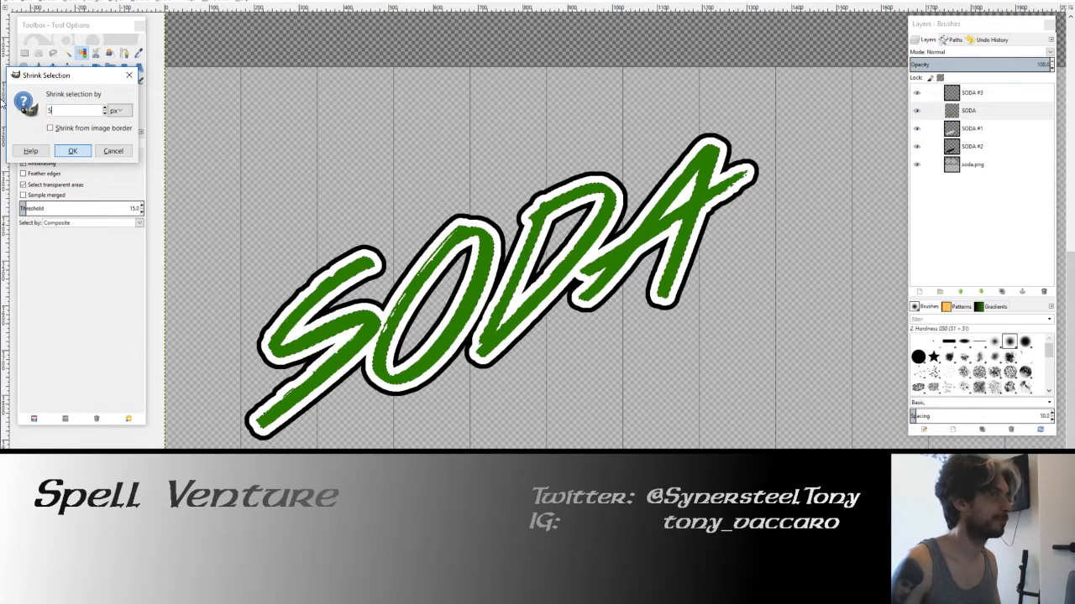
{"action": "left_click", "coordinate": [72, 151]}
Fill the whole shrunken selection with red (ff0000) on the top SODA #3 layer.
{"action": "left_click", "coordinate": [972, 93]}
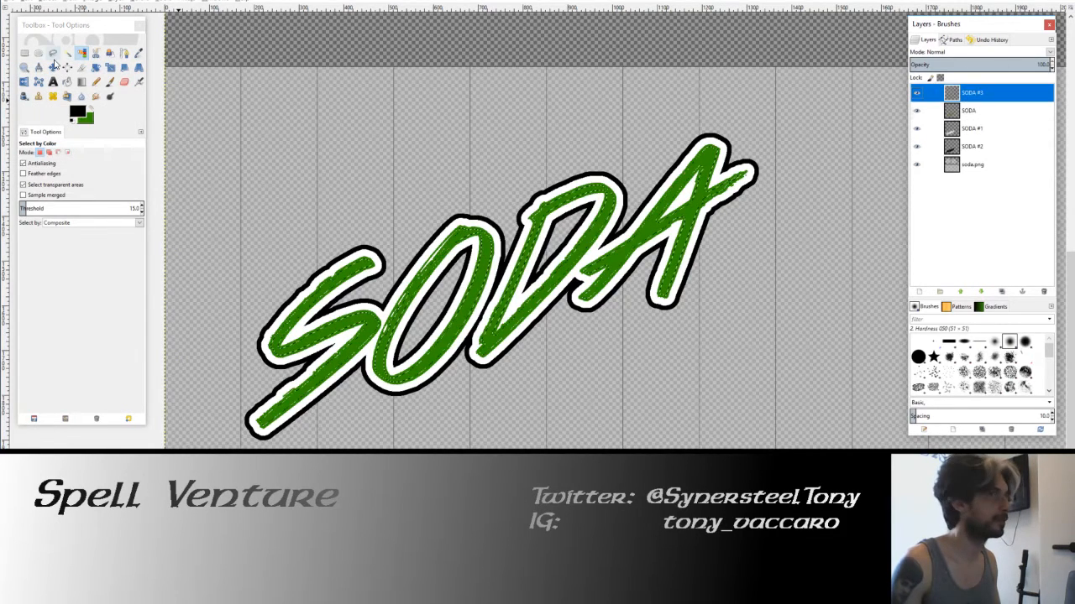
{"action": "left_click", "coordinate": [67, 82]}
{"action": "left_click", "coordinate": [91, 120]}
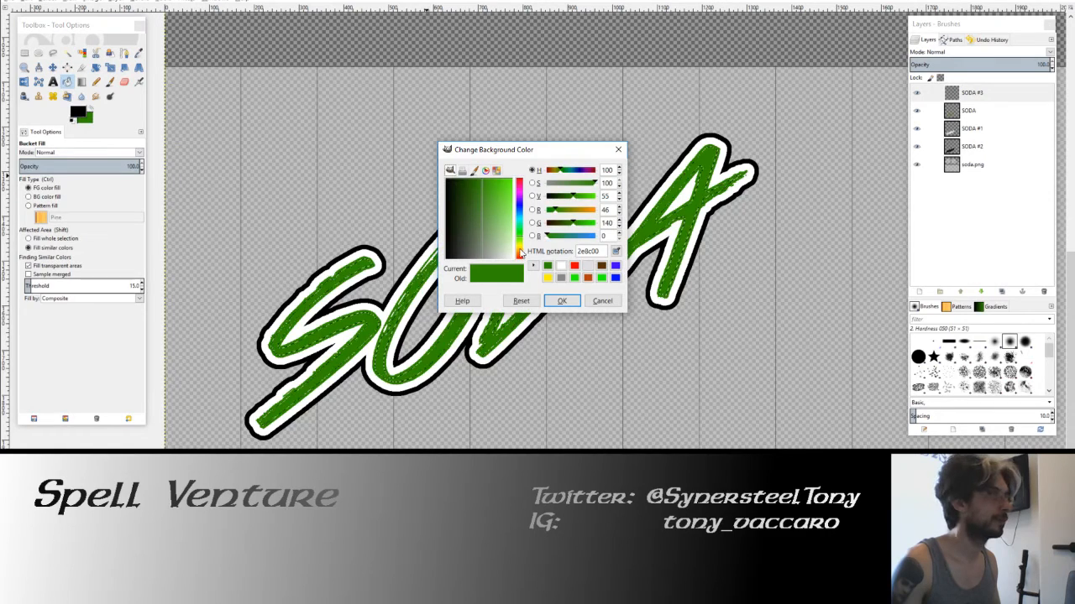
{"action": "left_click_drag", "start_coordinate": [520, 253], "coordinate": [522, 282]}
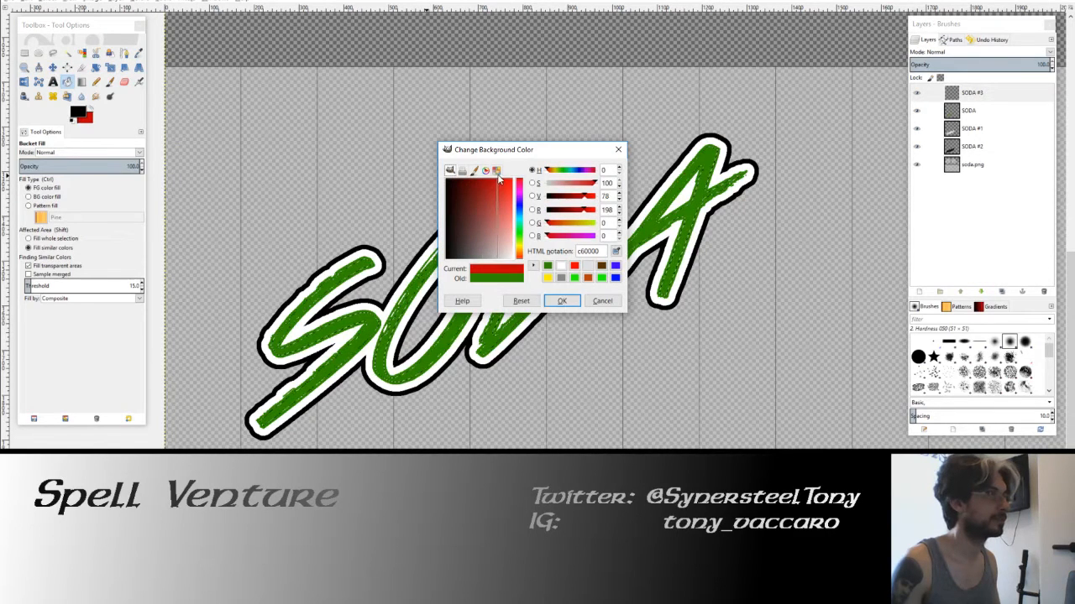
{"action": "left_click", "coordinate": [562, 300]}
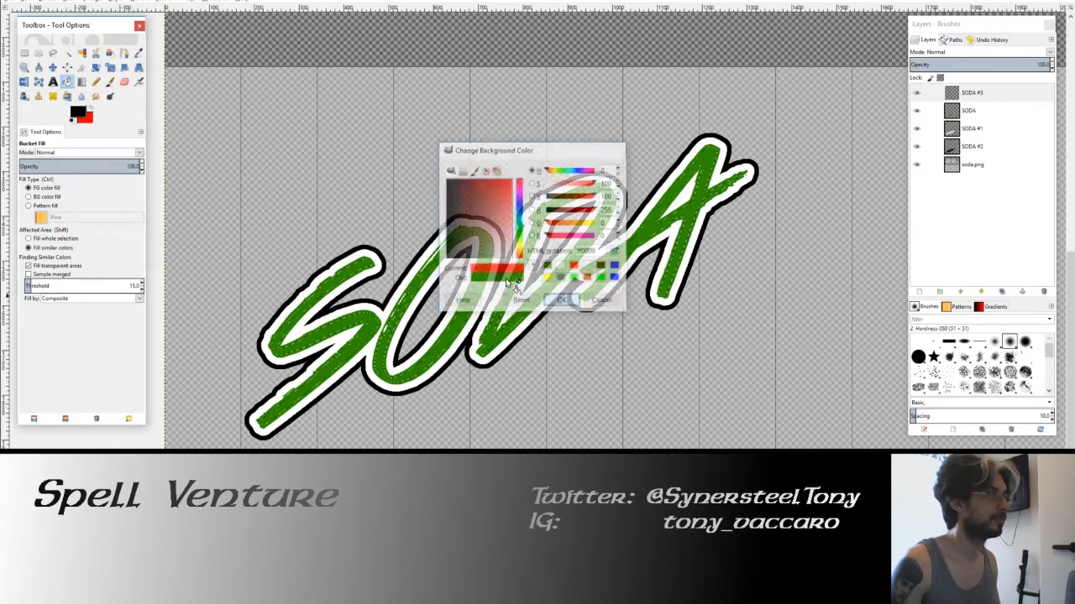
{"action": "left_click", "coordinate": [91, 108]}
{"action": "left_click", "coordinate": [340, 267]}
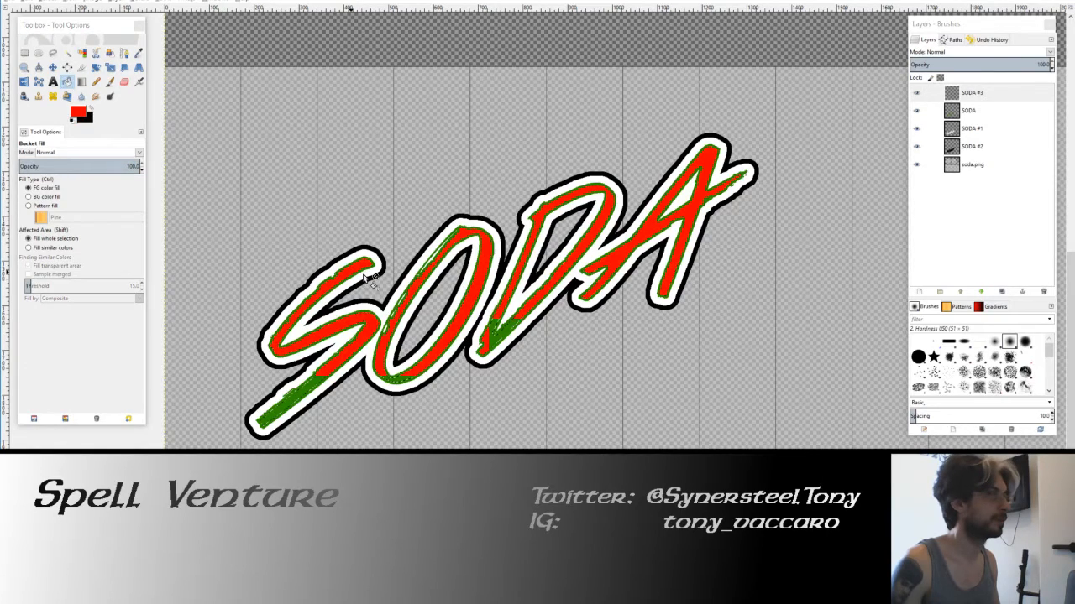
Replace the red fill on SODA #3 with a thinner one by undoing it, shrinking the selection further and refilling it with red.
{"action": "key", "text": "ctrl+z"}
{"action": "left_click", "coordinate": [52, 3]}
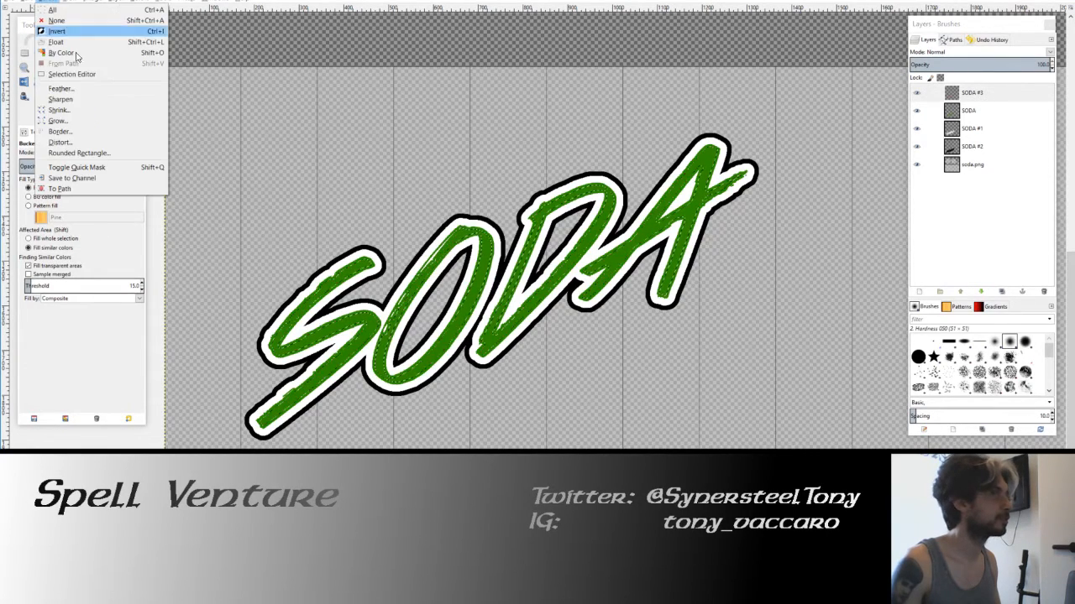
{"action": "left_click", "coordinate": [96, 110]}
{"action": "left_click", "coordinate": [97, 153]}
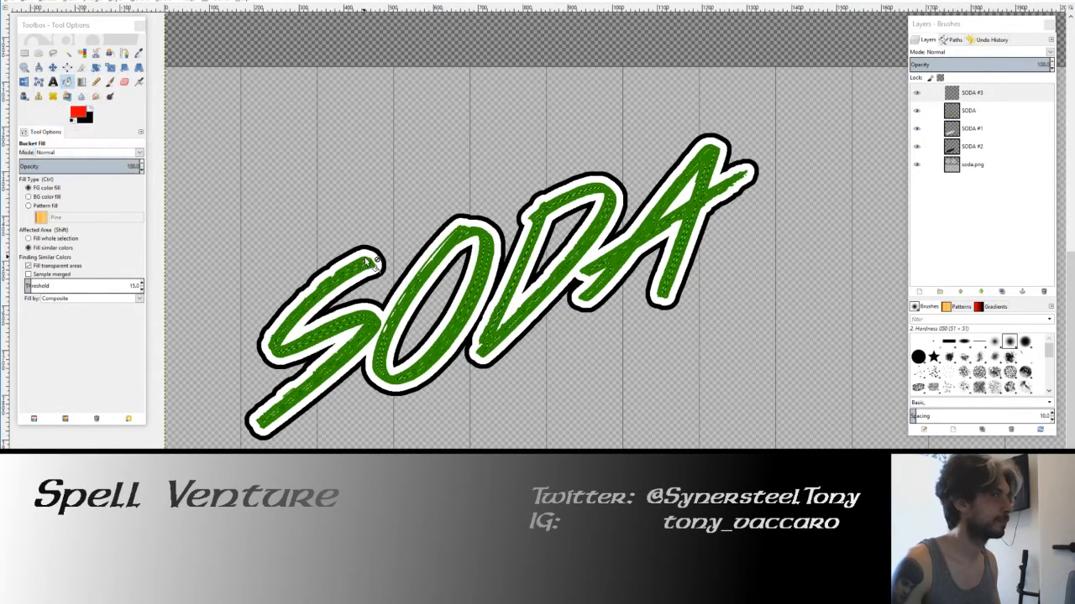
{"action": "left_click", "coordinate": [395, 265]}
{"action": "scroll", "coordinate": [393, 233], "scroll_direction": "down", "scroll_amount": 2, "text": "ctrl"}
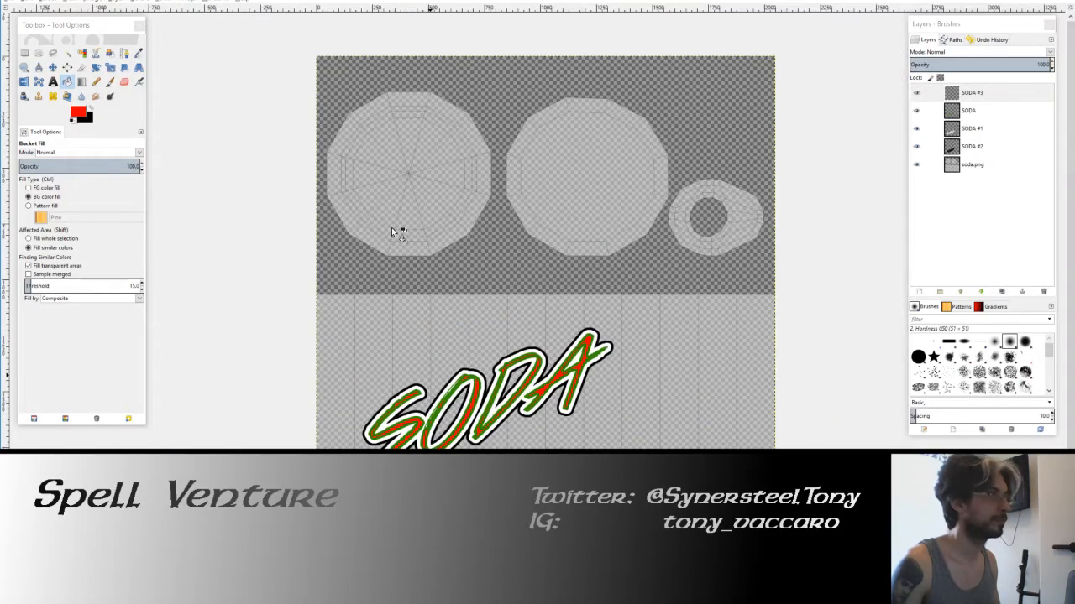
{"action": "scroll", "coordinate": [425, 348], "scroll_direction": "down", "scroll_amount": 3}
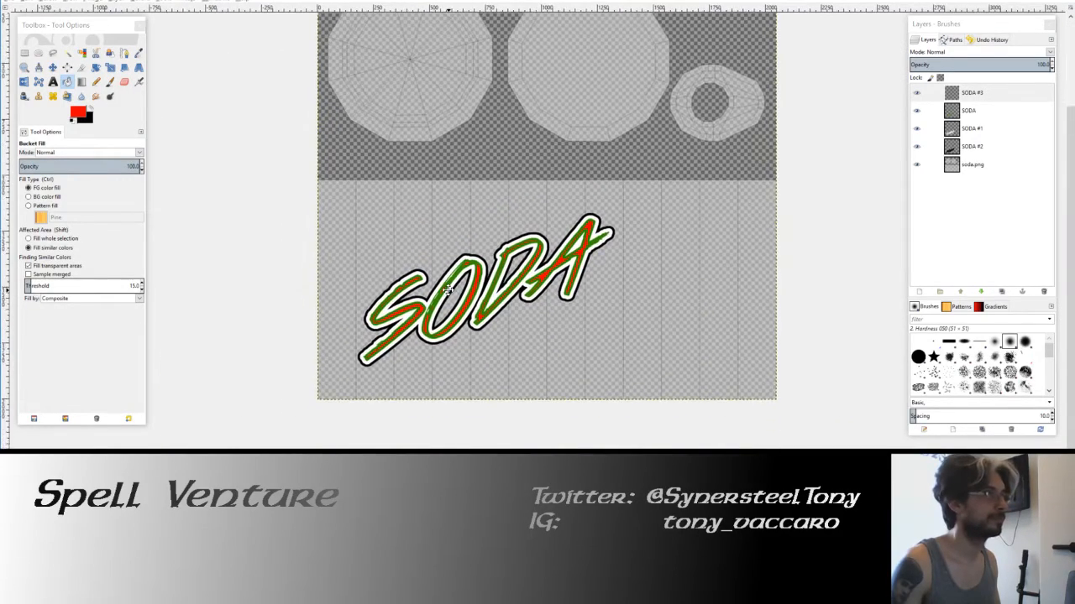
{"action": "scroll", "coordinate": [442, 307], "scroll_direction": "up", "scroll_amount": 2, "text": "ctrl"}
{"action": "scroll", "coordinate": [443, 307], "scroll_direction": "up", "scroll_amount": 3, "text": "ctrl"}
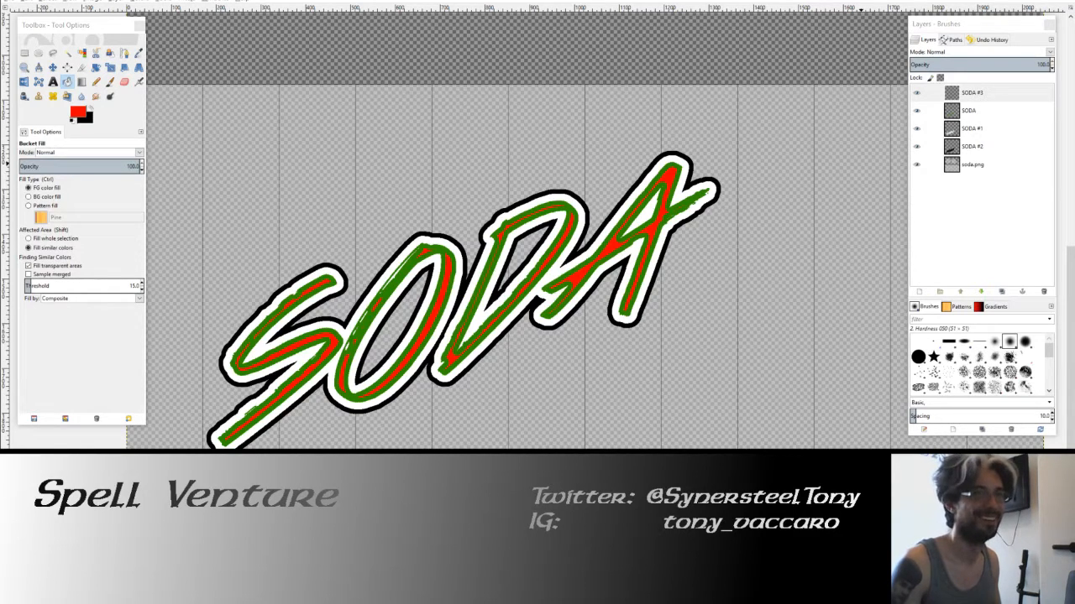
Compare the lettering with and without the red SODA #3 layer, and delete that layer.
{"action": "left_click", "coordinate": [915, 94]}
{"action": "left_click", "coordinate": [916, 92]}
{"action": "left_click", "coordinate": [916, 92]}
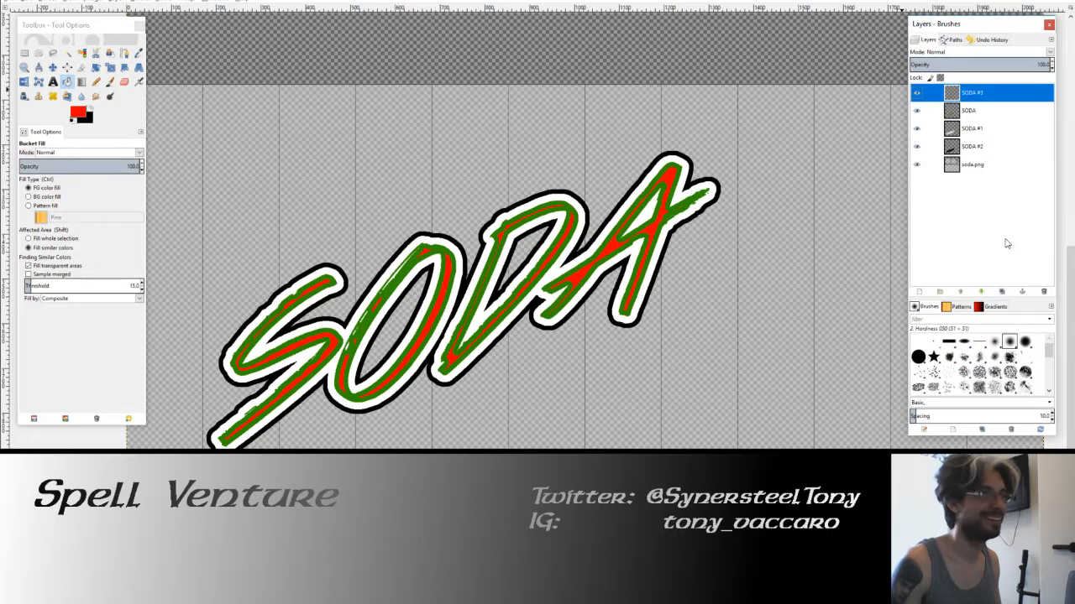
{"action": "left_click", "coordinate": [1043, 293]}
Toggle the visibility of the SODA and SODA #1 layers to examine what each one contributes to the lettering.
{"action": "left_click", "coordinate": [916, 92]}
{"action": "left_click", "coordinate": [916, 92]}
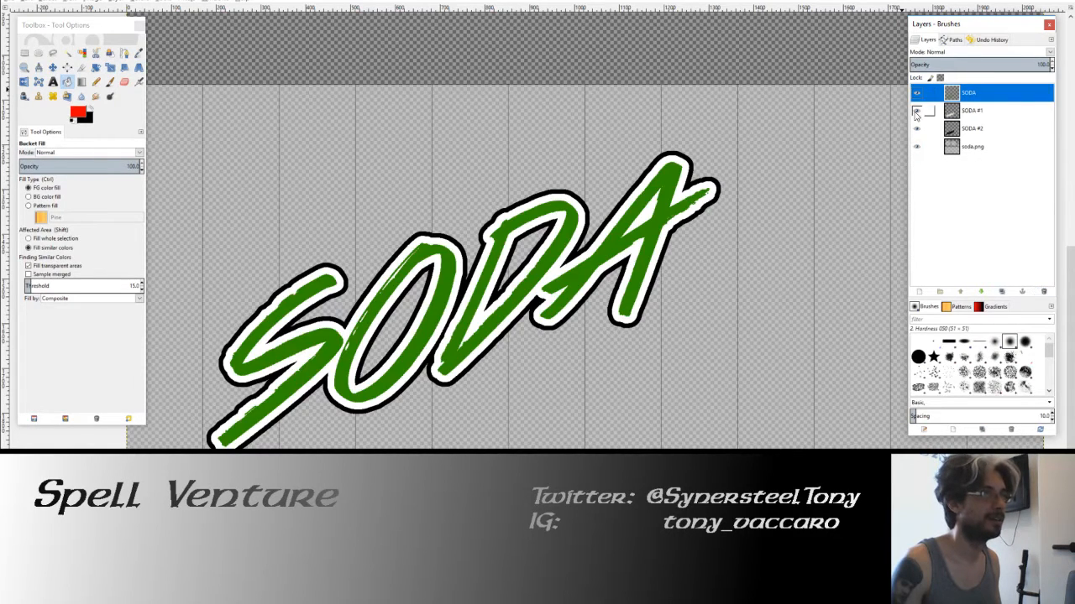
{"action": "left_click", "coordinate": [916, 111]}
{"action": "left_click", "coordinate": [916, 110]}
{"action": "left_click", "coordinate": [916, 111]}
{"action": "left_click", "coordinate": [916, 111]}
{"action": "left_click", "coordinate": [916, 92]}
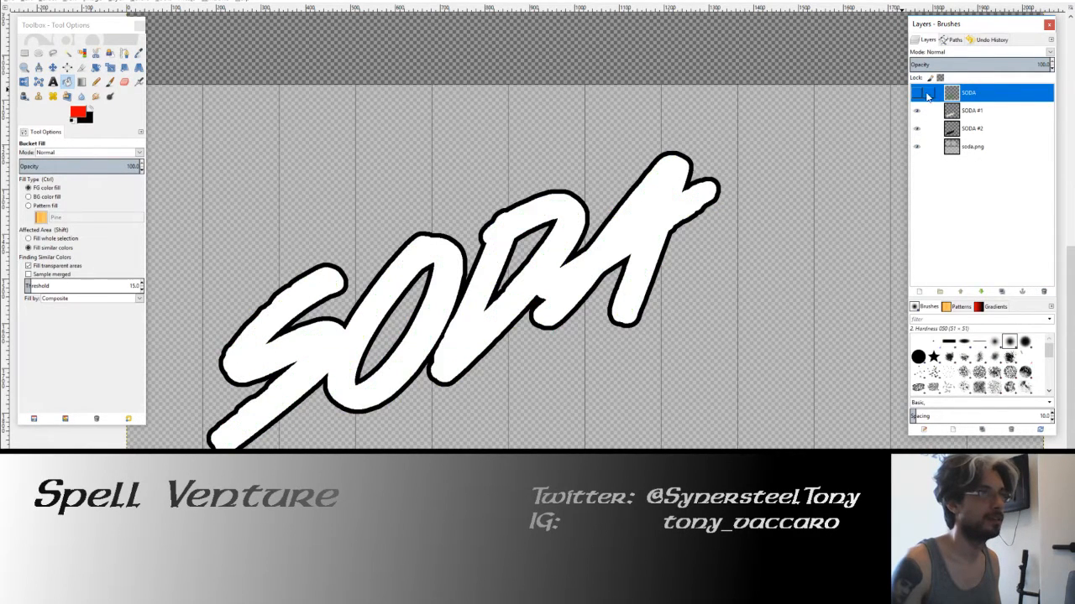
{"action": "left_click", "coordinate": [916, 93]}
Merge the green SODA layer and its white outline layer down into the black outline layer SODA #2.
{"action": "right_click", "coordinate": [955, 94]}
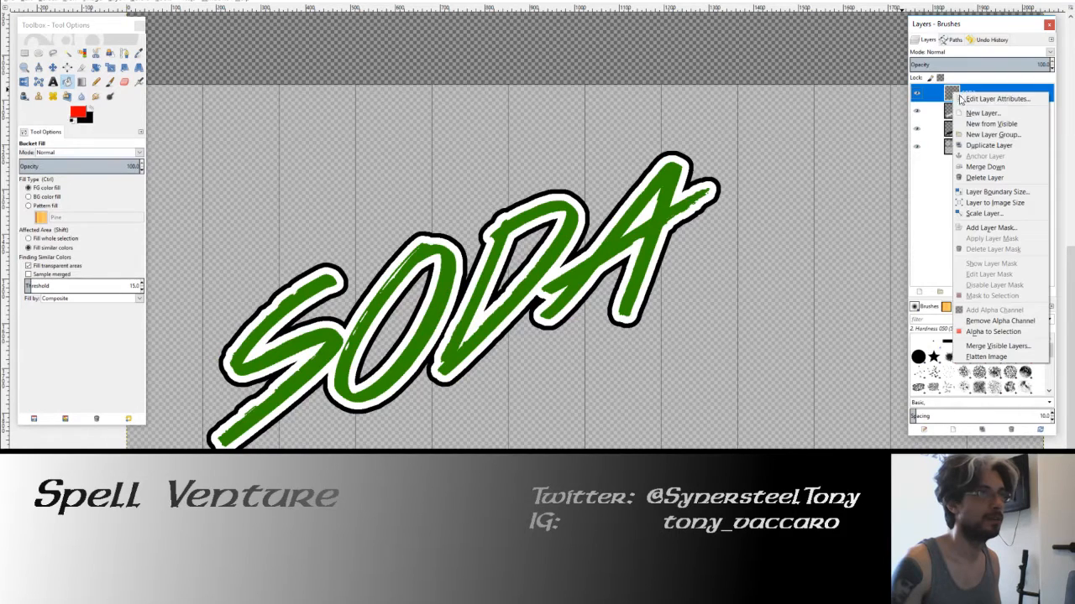
{"action": "left_click", "coordinate": [985, 166]}
{"action": "right_click", "coordinate": [965, 96]}
{"action": "left_click", "coordinate": [991, 172]}
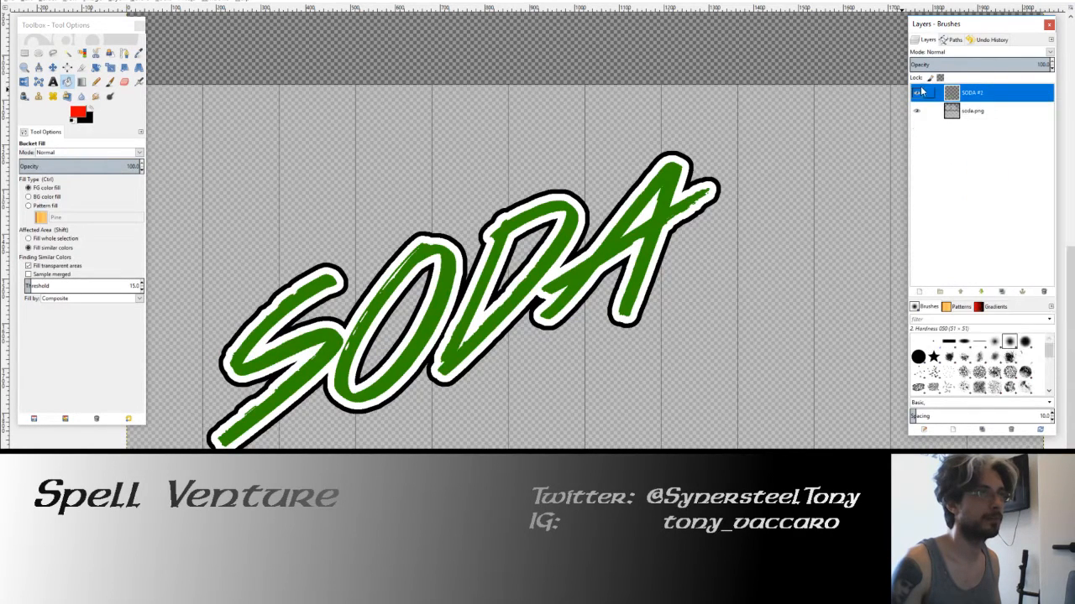
Autocrop the merged SODA #2 layer to the bounds of its lettering.
{"action": "left_click", "coordinate": [116, 2]}
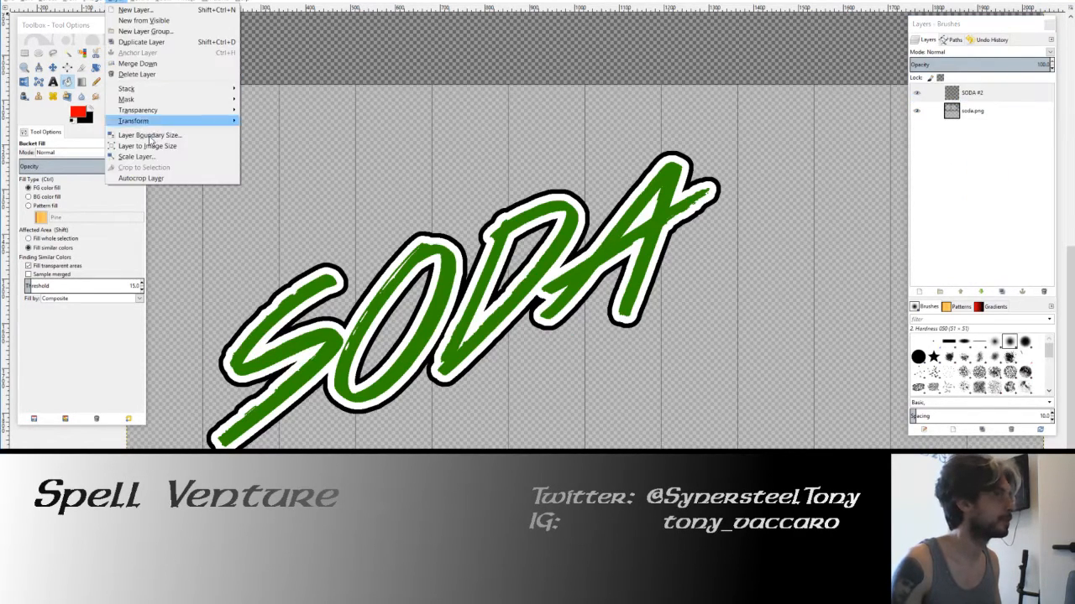
{"action": "left_click", "coordinate": [141, 178]}
{"action": "scroll", "coordinate": [431, 235], "scroll_direction": "down", "scroll_amount": 1, "text": "ctrl"}
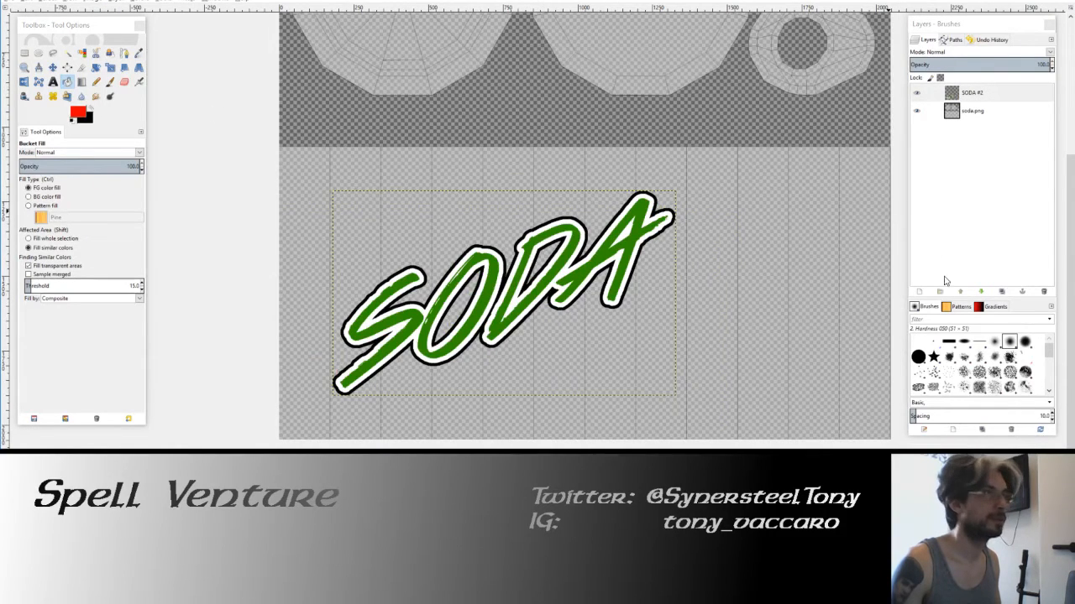
Duplicate the merged lettering layer and scale the copy to about 770 × 461 px with its aspect ratio kept.
{"action": "key", "text": "shift+s"}
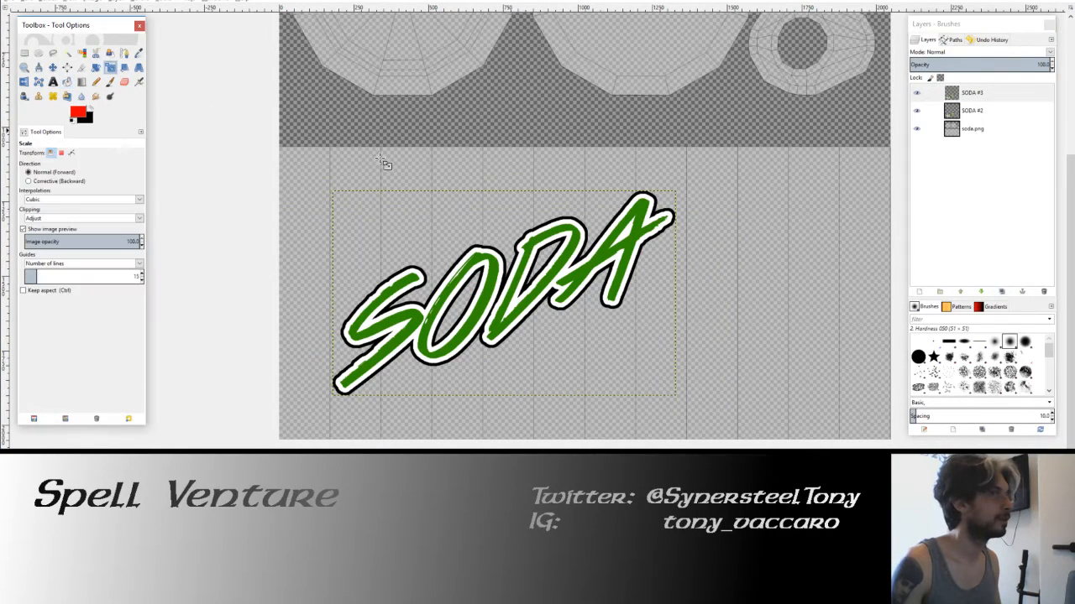
{"action": "key", "text": "Tab"}
{"action": "left_click", "coordinate": [691, 200]}
{"action": "key", "text": "Tab"}
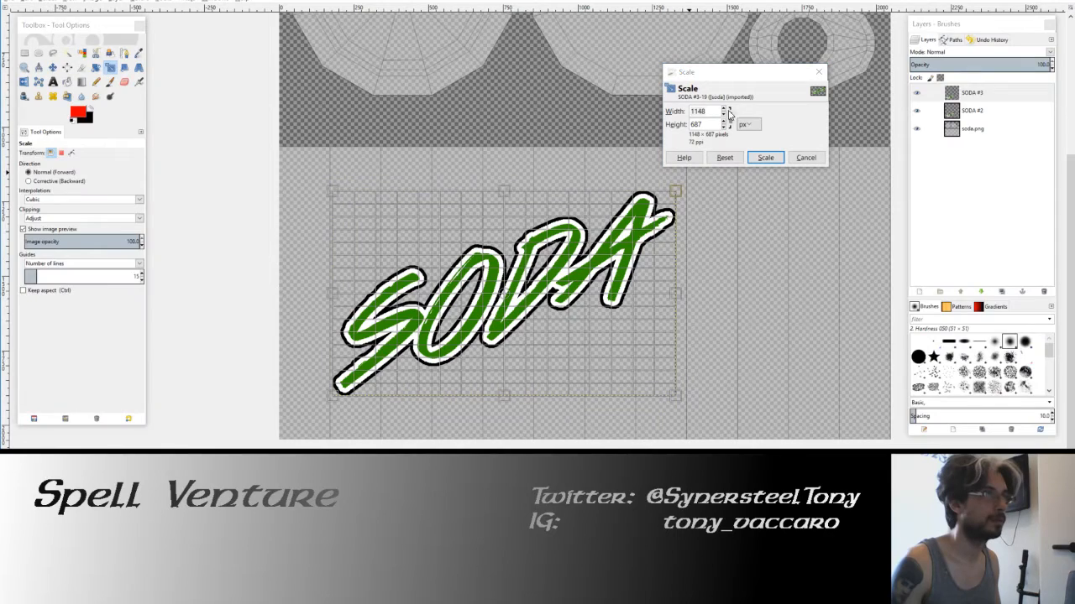
{"action": "key", "text": "Tab"}
{"action": "key", "text": "Tab"}
{"action": "left_click_drag", "start_coordinate": [676, 193], "coordinate": [615, 262]}
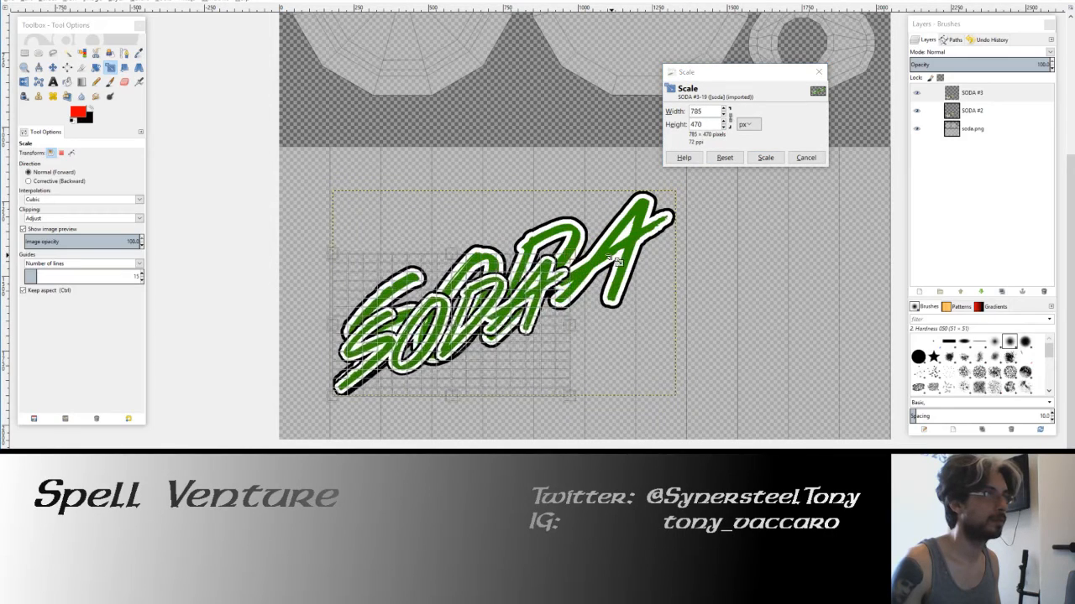
{"action": "left_click", "coordinate": [765, 157]}
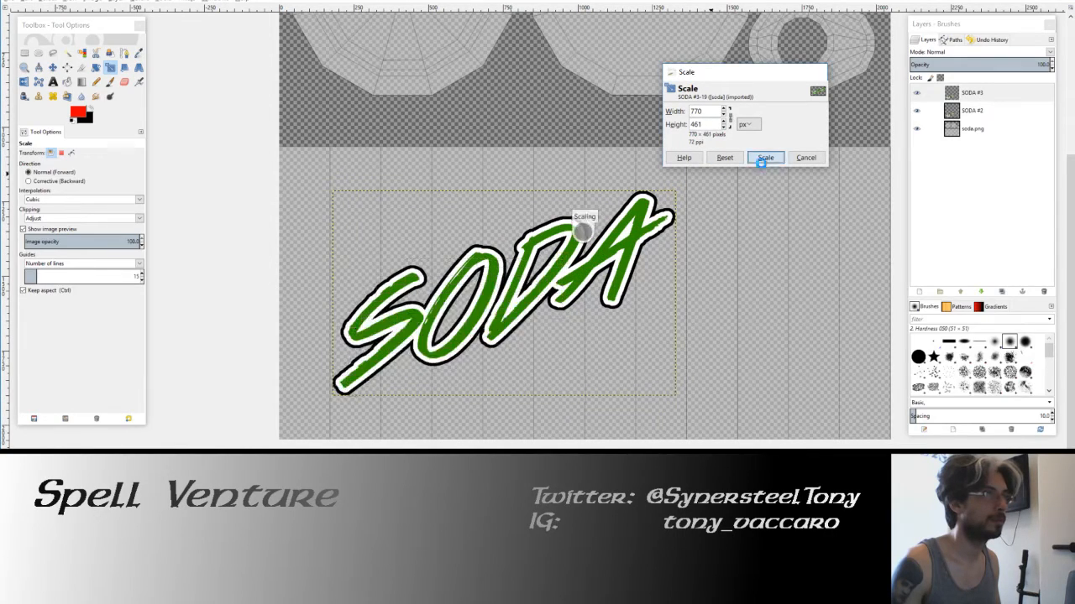
Move the smaller lettering copy to the lower right of the original and recolor its green letters with the red foreground color.
{"action": "left_click", "coordinate": [52, 67]}
{"action": "left_click_drag", "start_coordinate": [484, 320], "coordinate": [640, 331]}
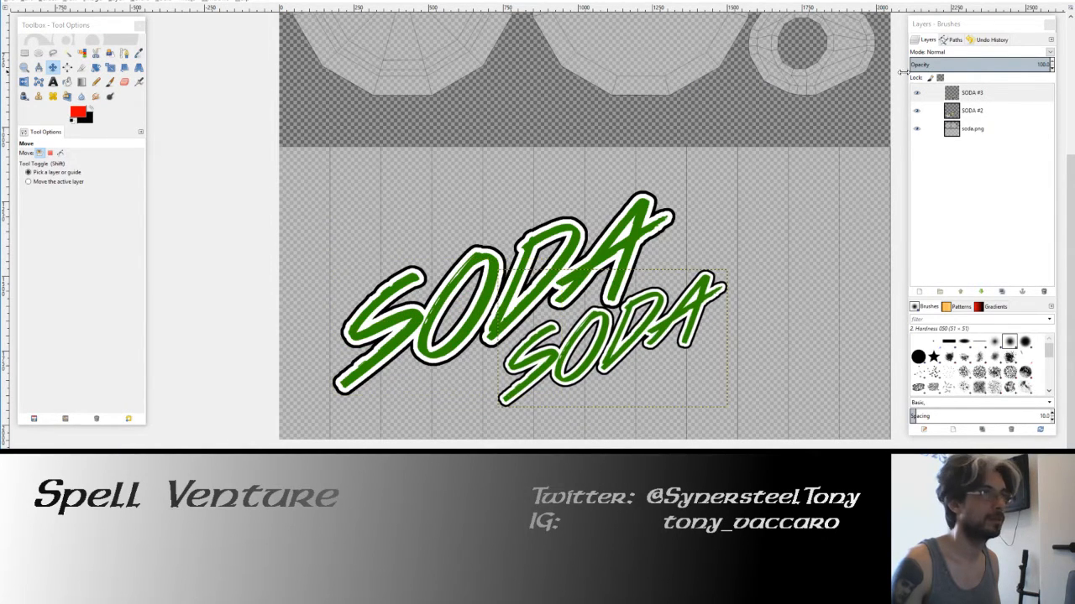
{"action": "left_click", "coordinate": [928, 92]}
{"action": "left_click", "coordinate": [82, 54]}
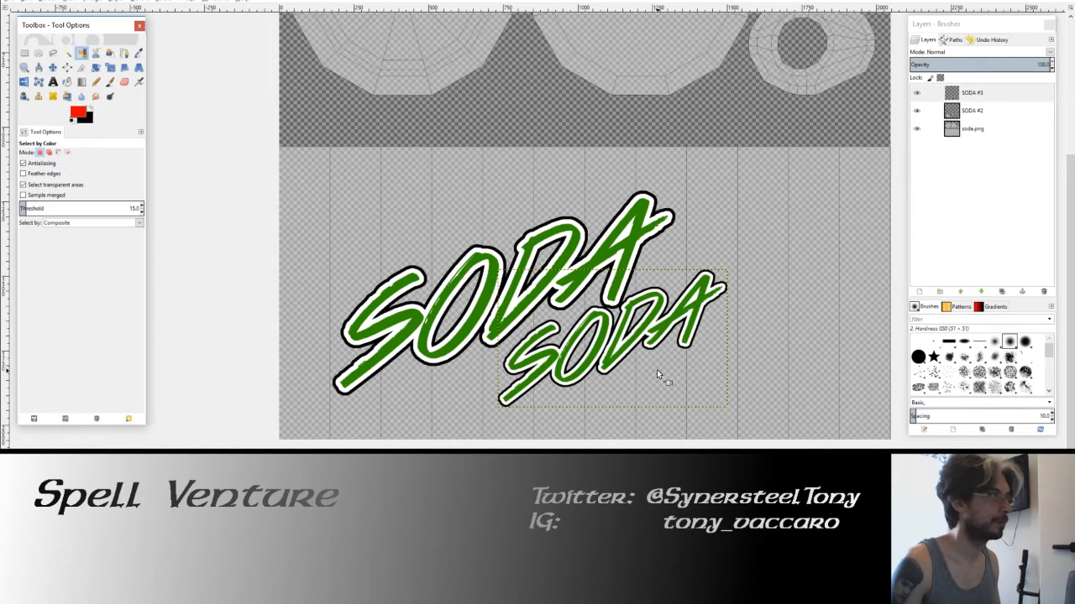
{"action": "key", "text": "shift+b"}
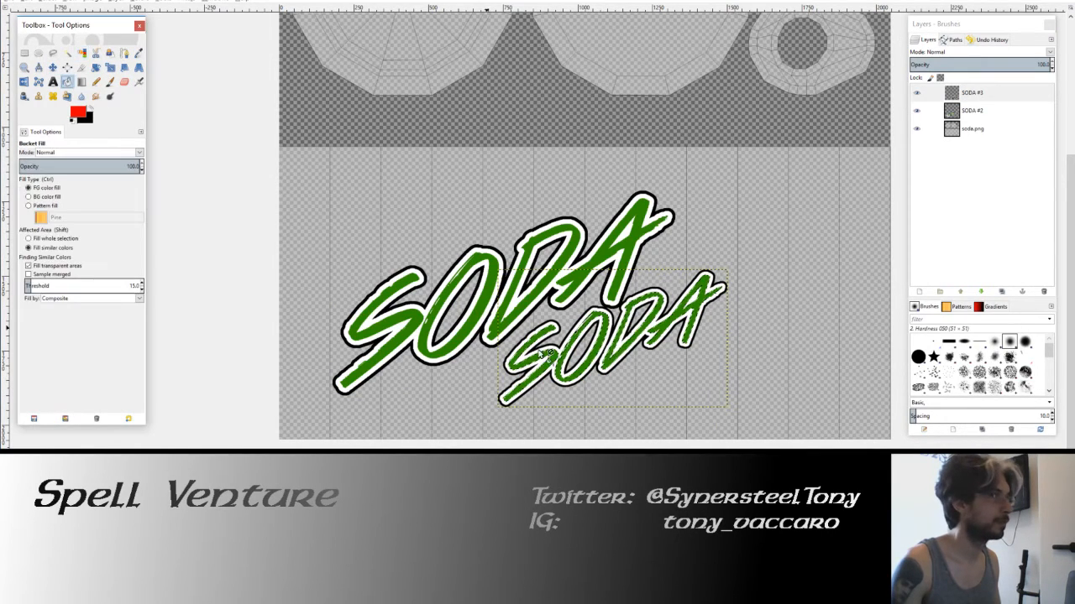
{"action": "left_click", "coordinate": [604, 343]}
{"action": "scroll", "coordinate": [554, 301], "scroll_direction": "up", "scroll_amount": 2}
{"action": "scroll", "coordinate": [554, 300], "scroll_direction": "right", "scroll_amount": 2}
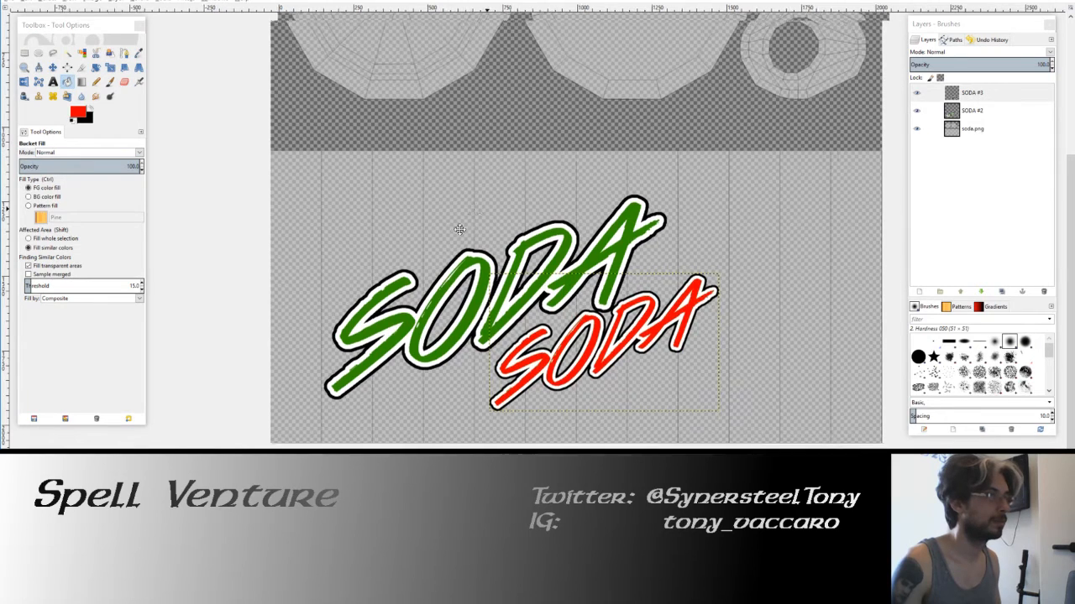
Reposition the small red lettering directly beneath the right part of the green lettering.
{"action": "key", "text": "m"}
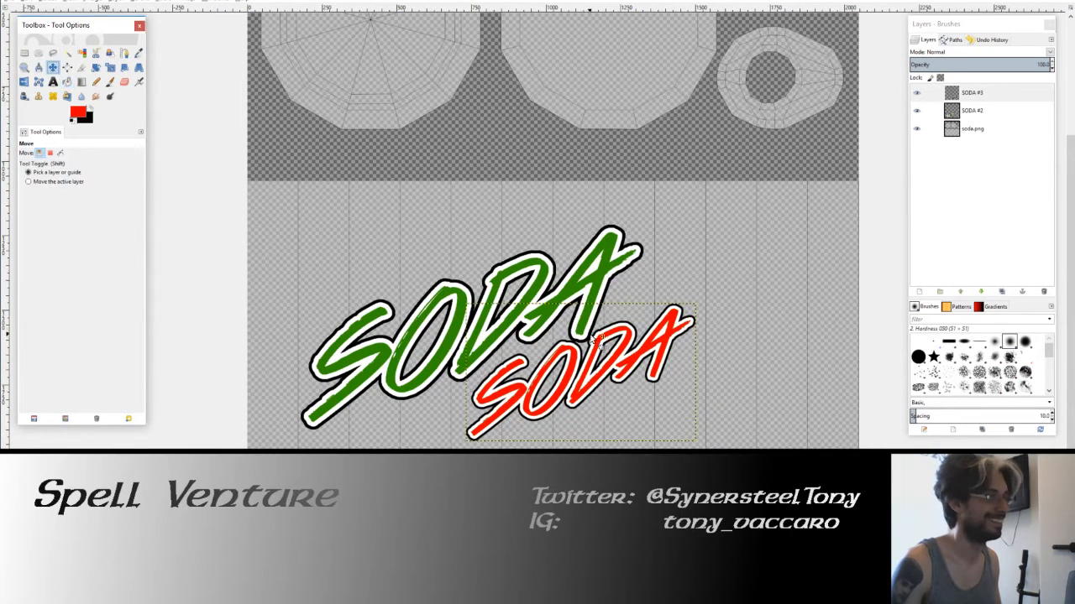
{"action": "left_click_drag", "start_coordinate": [599, 351], "coordinate": [527, 372]}
{"action": "middle_click_drag", "start_coordinate": [564, 284], "coordinate": [583, 250]}
Set the Move tool to move the active layer and nudge the red SODA #3 lettering upward, closer to the green lettering.
{"action": "left_click", "coordinate": [967, 92]}
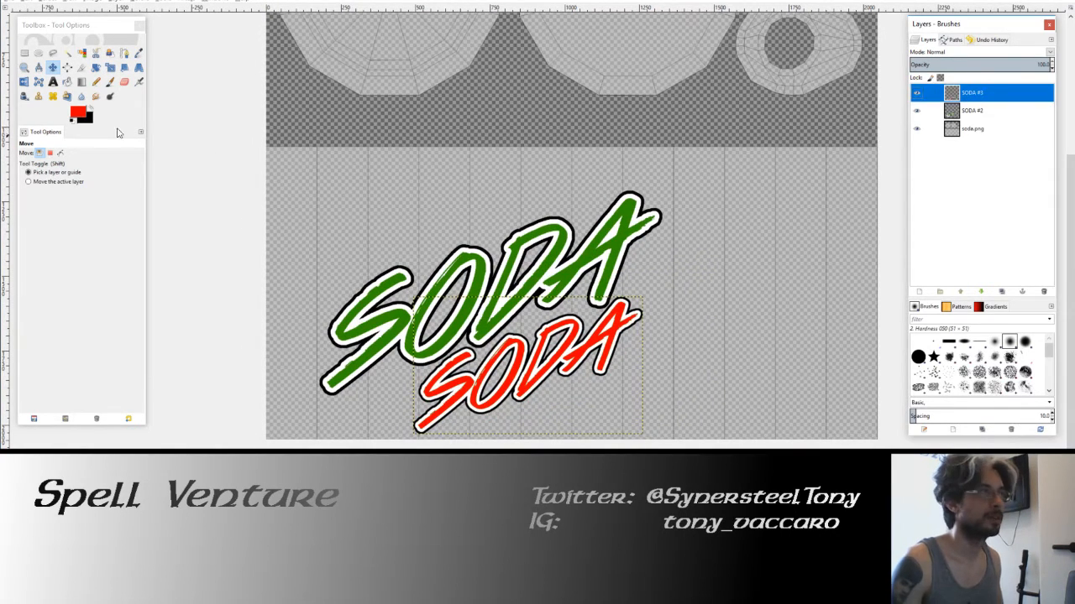
{"action": "left_click", "coordinate": [56, 67]}
{"action": "left_click", "coordinate": [602, 323]}
{"action": "key", "text": "shift+Up"}
{"action": "key", "text": "shift+Up"}
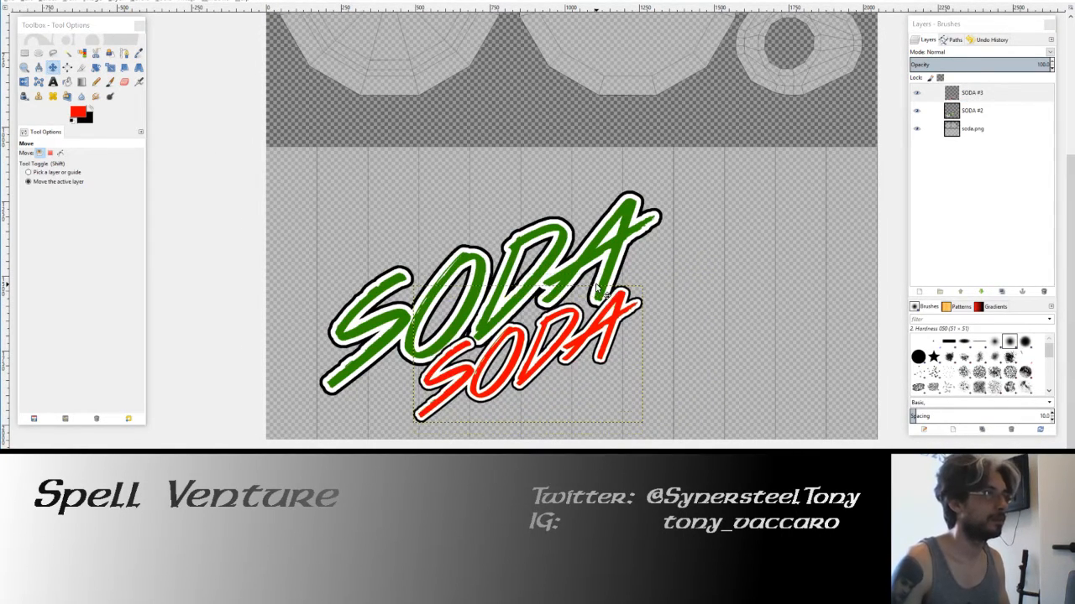
Nudge the large green SODA #2 lettering layer upward on the can-body area.
{"action": "left_click", "coordinate": [986, 107]}
{"action": "left_click", "coordinate": [517, 306]}
{"action": "key", "text": "shift+Up"}
{"action": "key", "text": "shift+Up"}
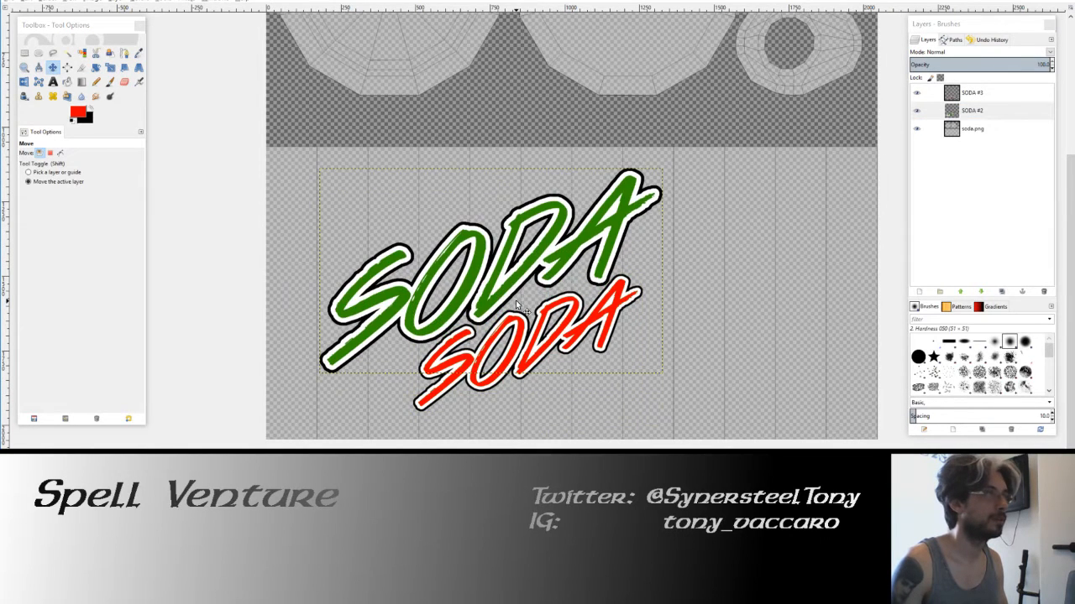
Duplicate the large green SODA #2 lettering layer.
{"action": "middle_click_drag", "start_coordinate": [527, 274], "coordinate": [570, 281]}
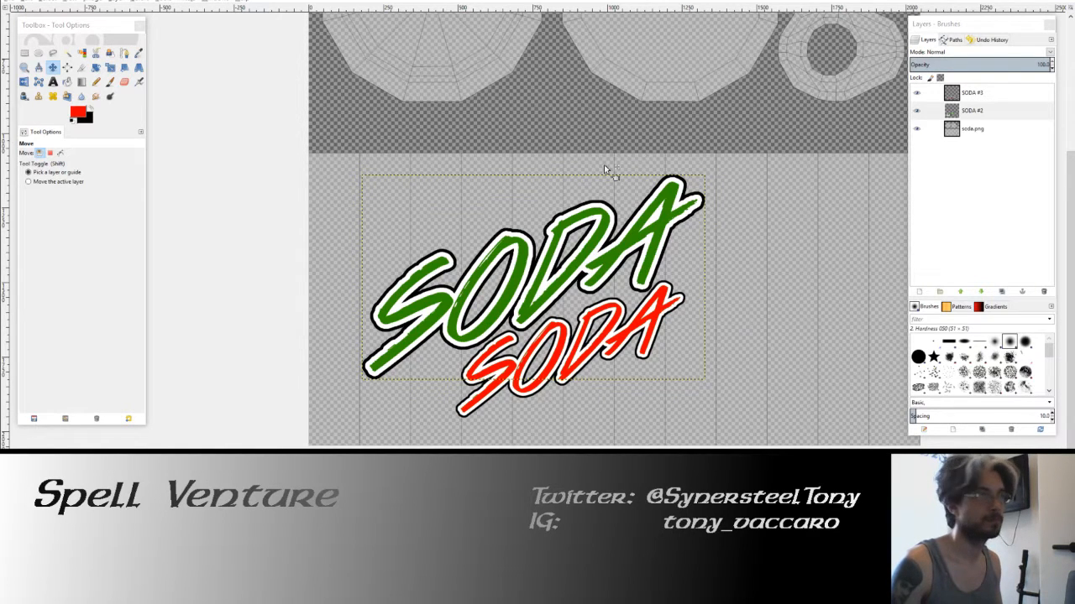
{"action": "left_click", "coordinate": [918, 113]}
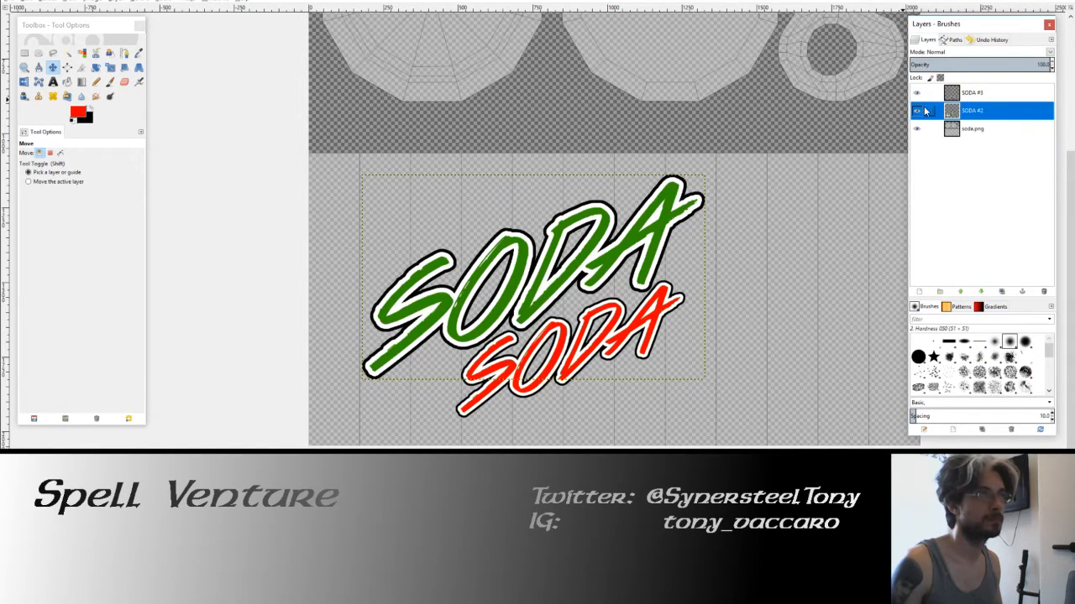
{"action": "left_click", "coordinate": [1007, 292]}
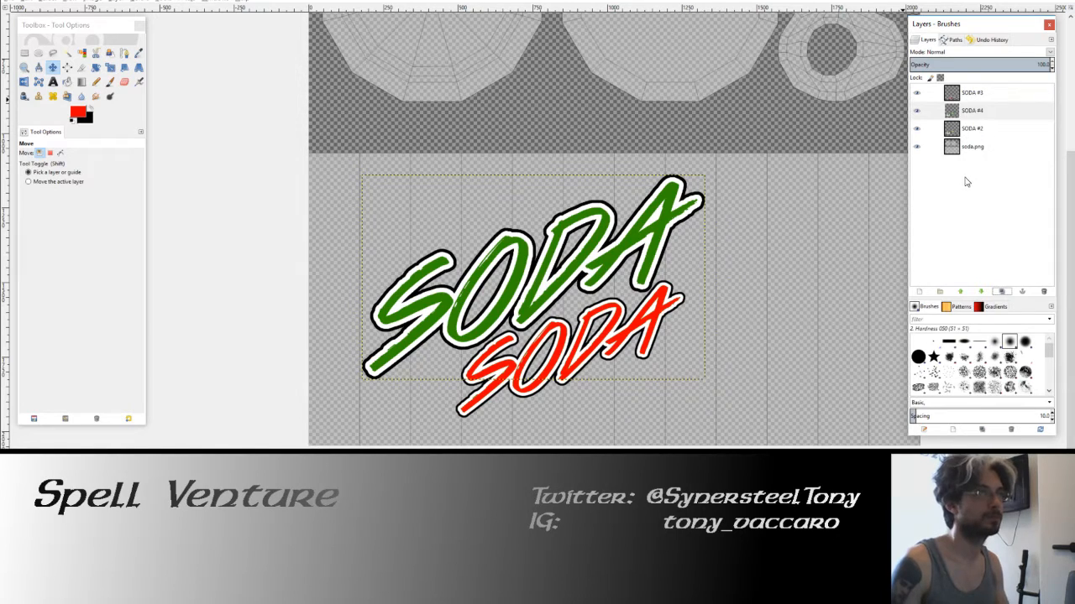
Make a rectangular selection about 2123 px wide covering the whole can-body area of the UV layout.
{"action": "left_click", "coordinate": [24, 53]}
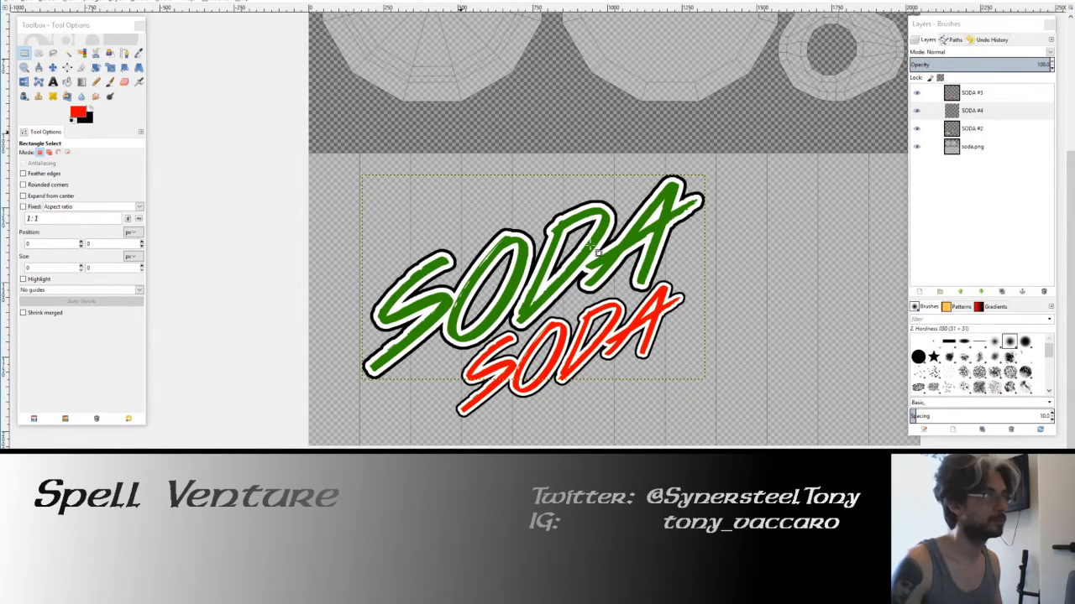
{"action": "middle_click_drag", "start_coordinate": [563, 266], "coordinate": [481, 264]}
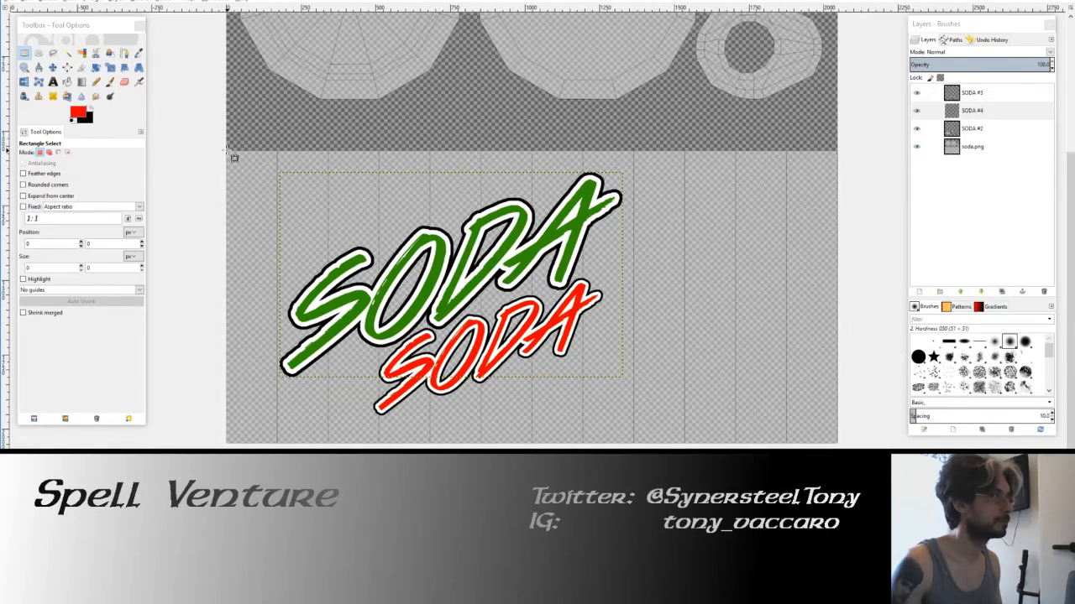
{"action": "left_click_drag", "start_coordinate": [217, 153], "coordinate": [850, 444]}
{"action": "left_click_drag", "start_coordinate": [591, 170], "coordinate": [591, 167]}
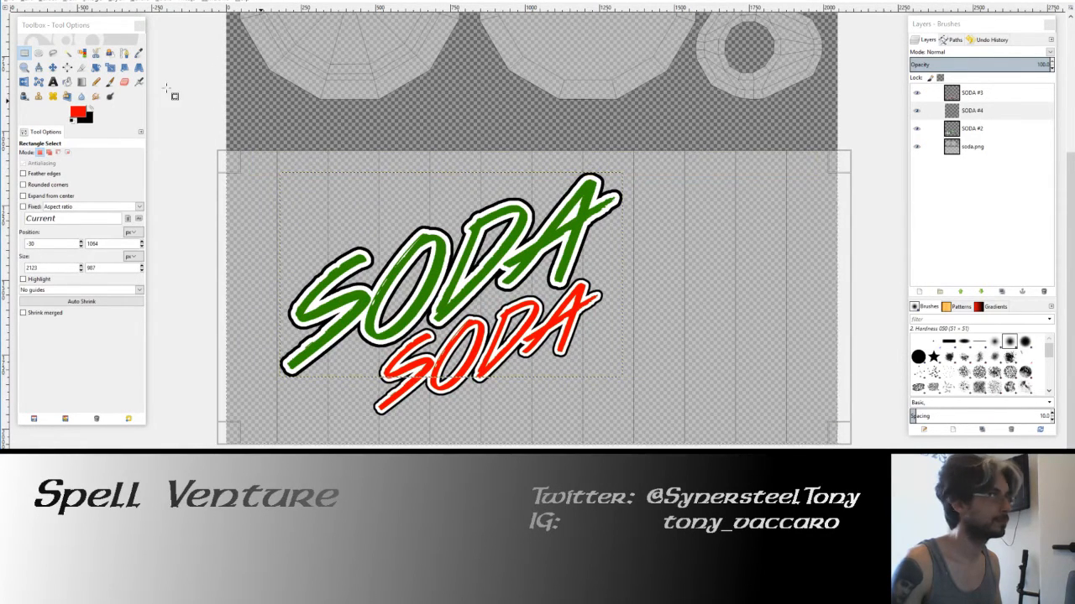
Switch to Bucket Fill and change the foreground color from red to a bright green.
{"action": "left_click", "coordinate": [66, 81]}
{"action": "left_click", "coordinate": [77, 111]}
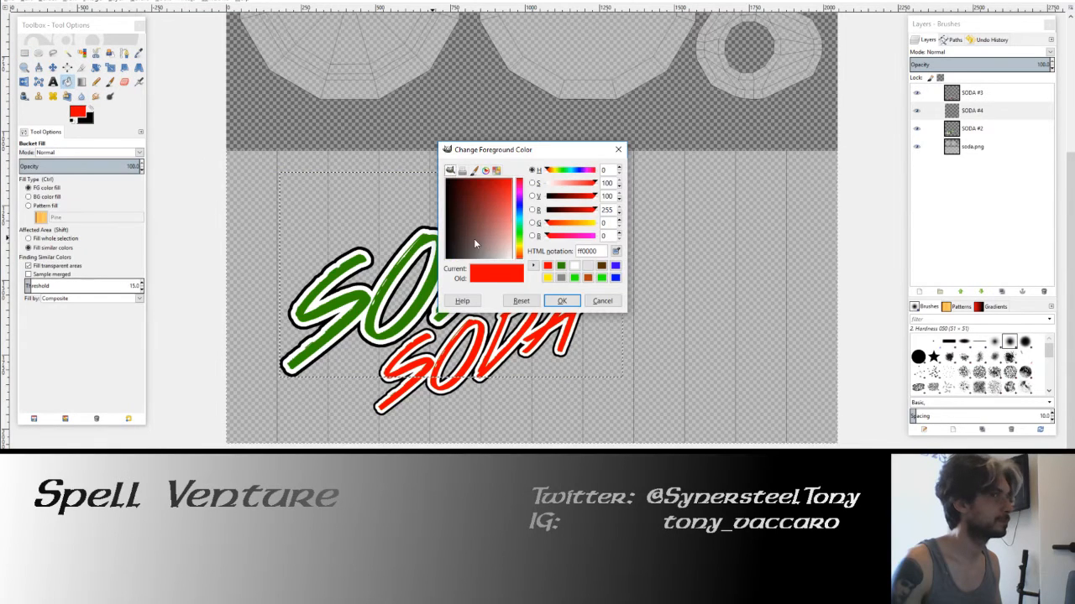
{"action": "left_click", "coordinate": [559, 266]}
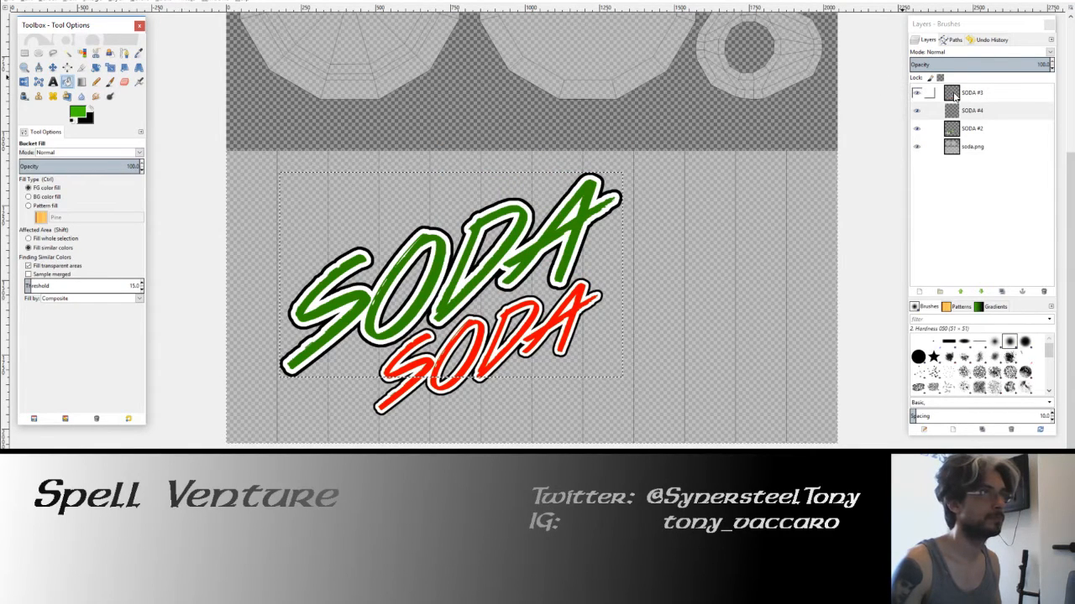
Fit the SODA #4 layer's boundary to the selected can-body area with Crop to Selection.
{"action": "left_click", "coordinate": [923, 111]}
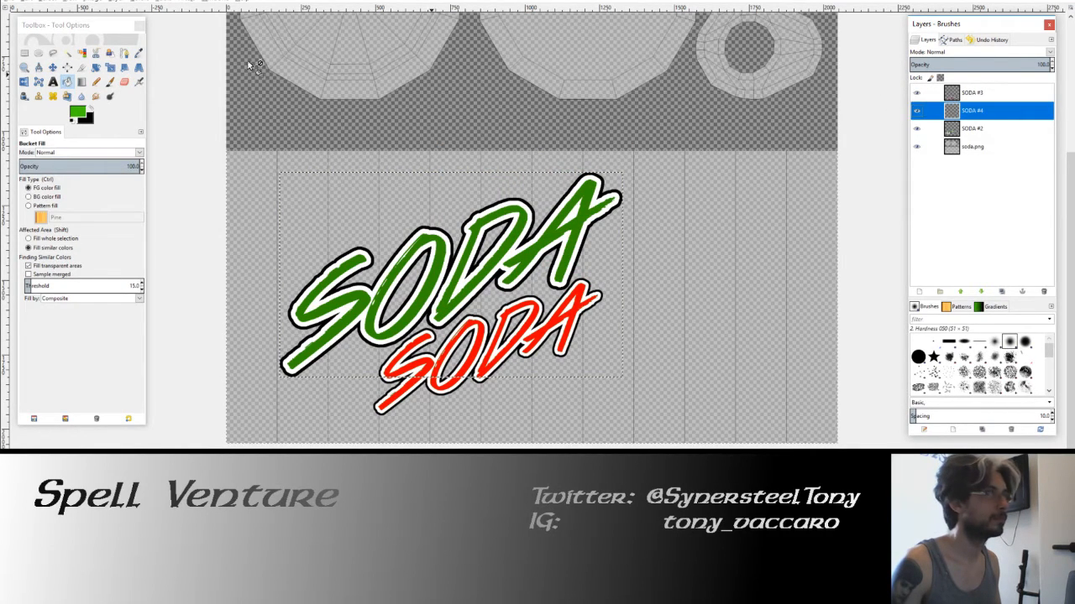
{"action": "left_click", "coordinate": [116, 3]}
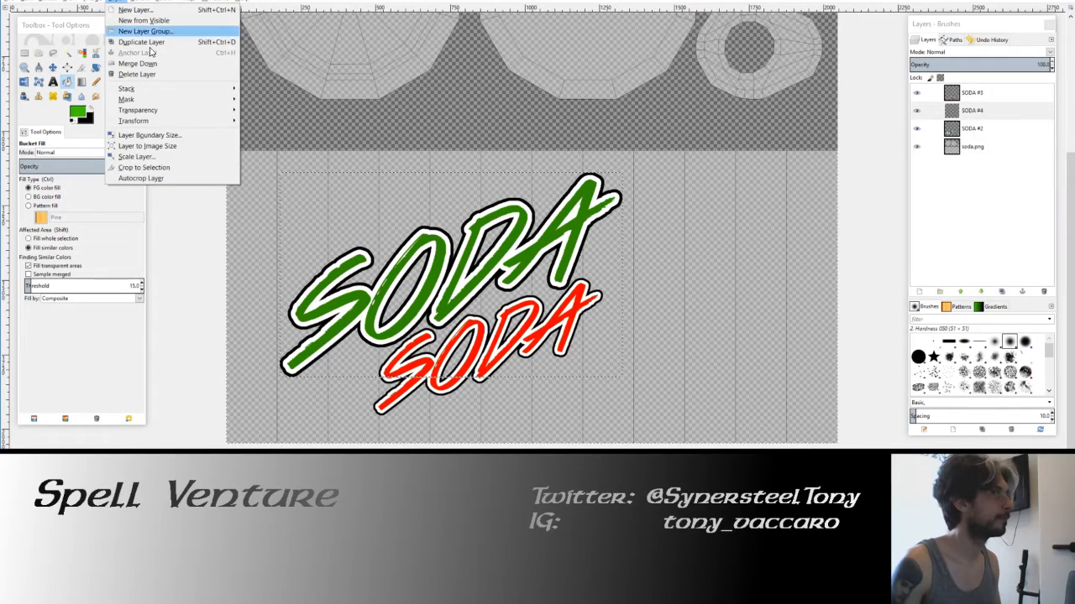
{"action": "left_click", "coordinate": [168, 168]}
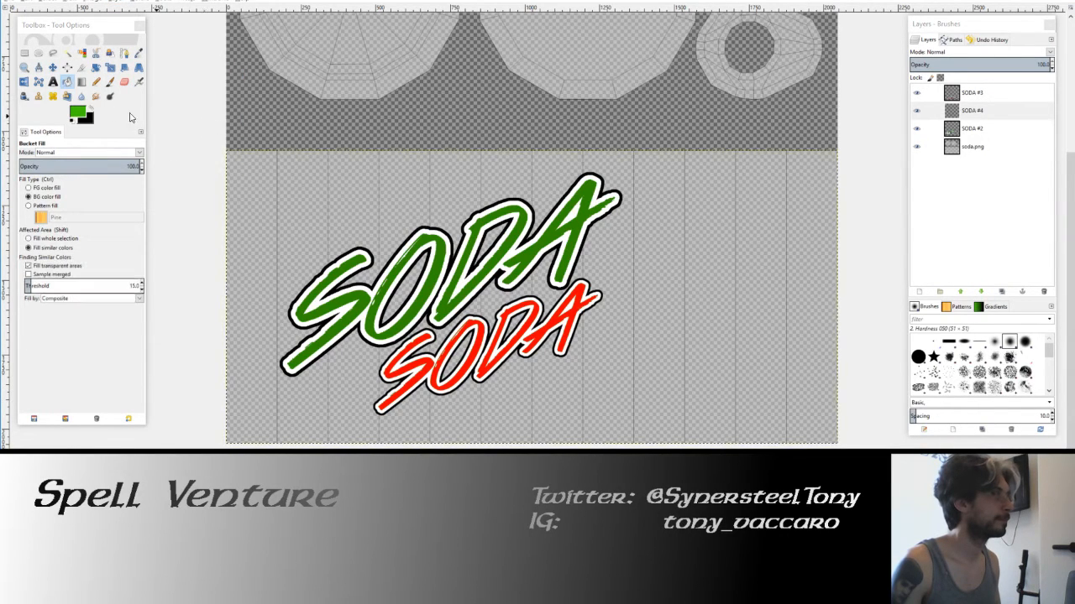
Fill the SODA #4 layer's can-body area with the bright green and move that layer below the SODA #2 lettering.
{"action": "left_click", "coordinate": [425, 300]}
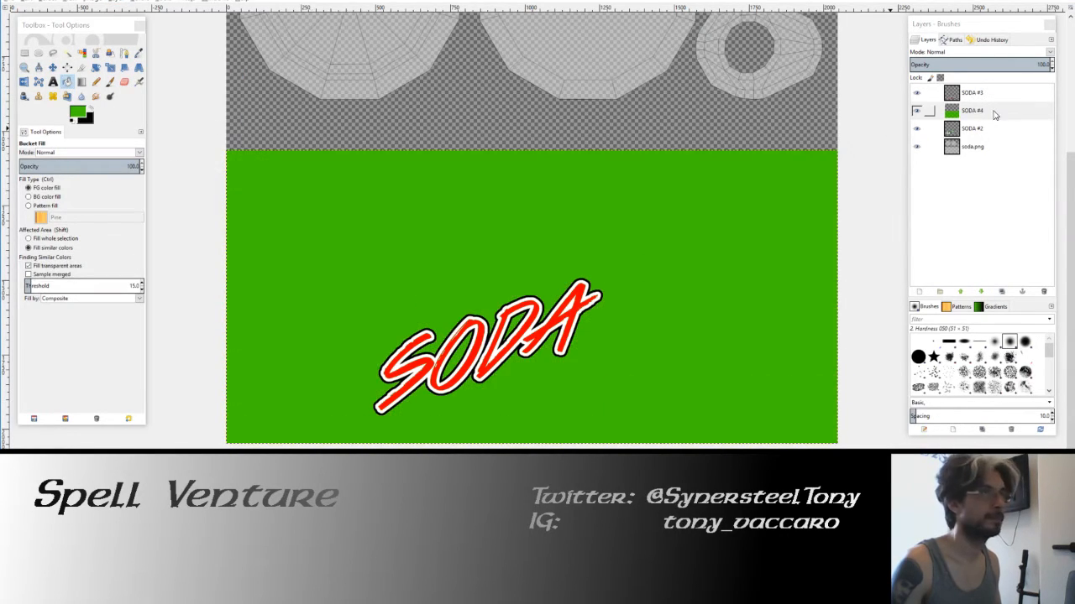
{"action": "left_click_drag", "start_coordinate": [997, 114], "coordinate": [979, 138]}
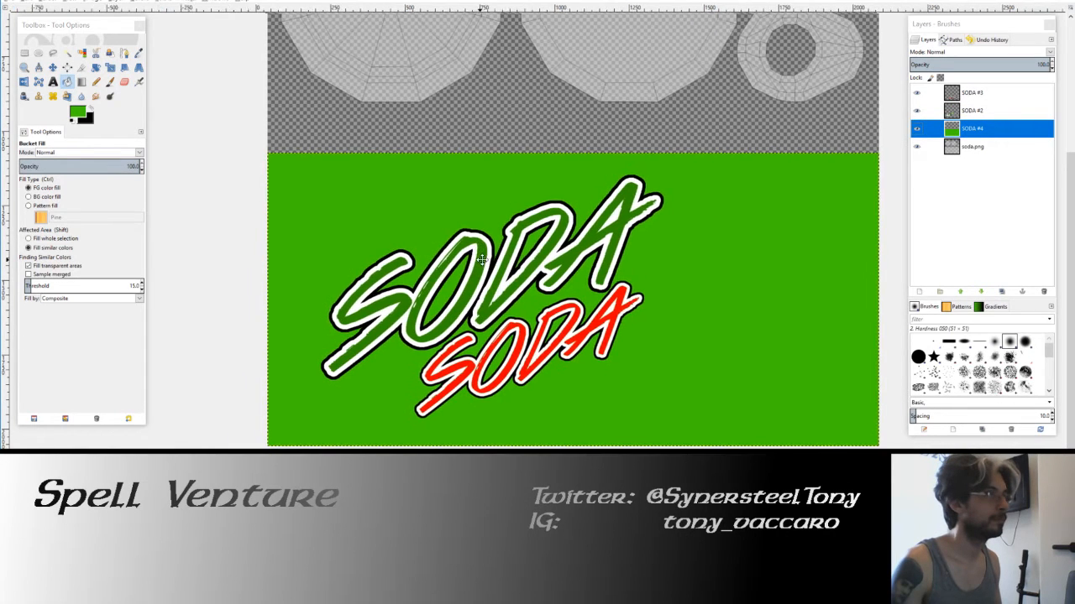
{"action": "left_click", "coordinate": [918, 129]}
{"action": "left_click", "coordinate": [920, 130]}
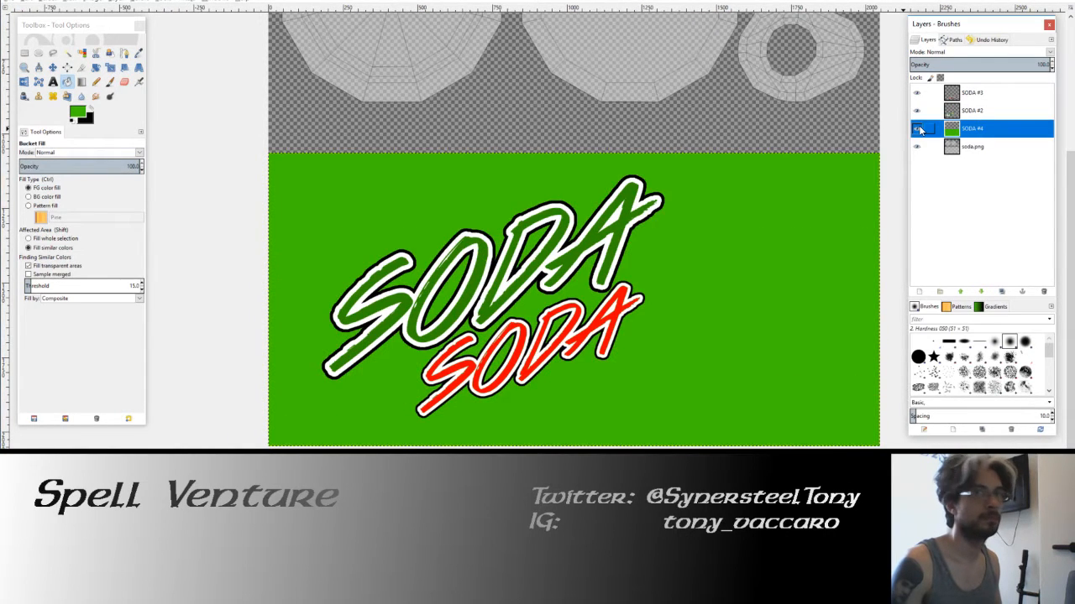
Keep the bright green foreground color and set the background color to dark green 277700.
{"action": "left_click", "coordinate": [77, 110]}
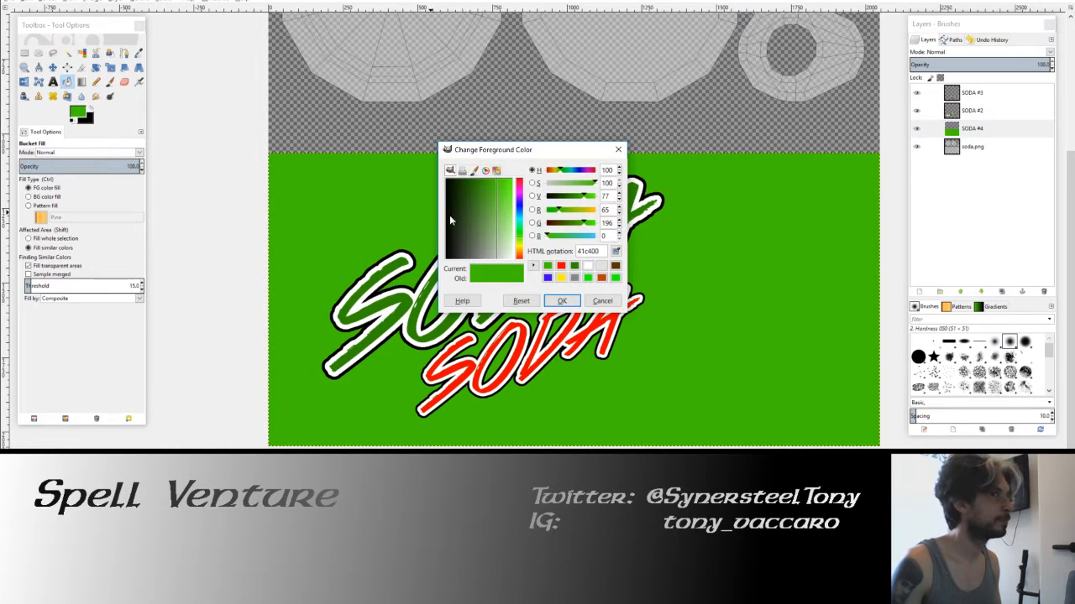
{"action": "left_click", "coordinate": [562, 301]}
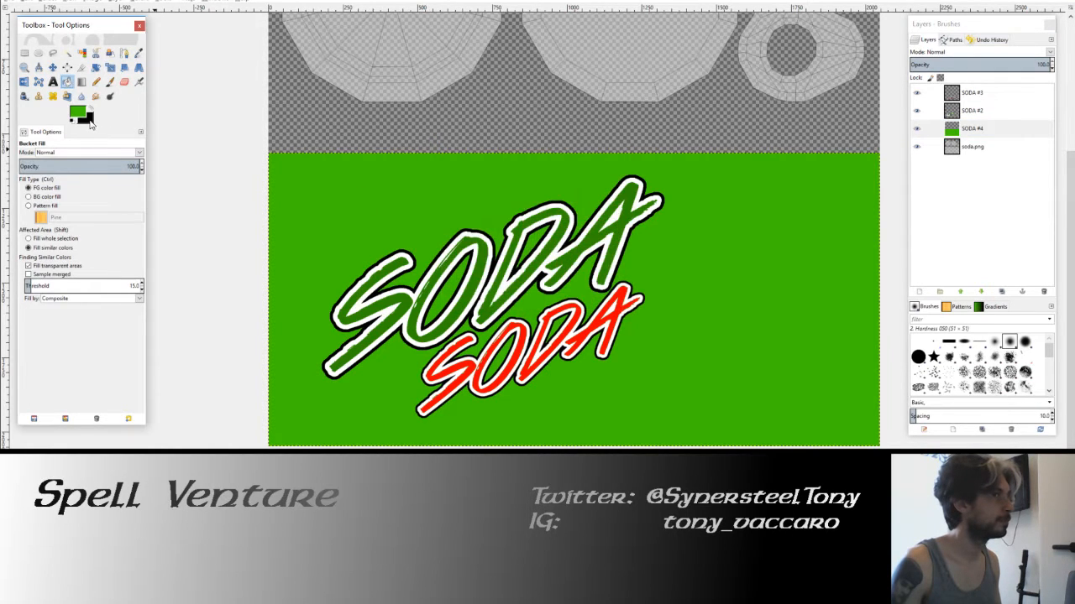
{"action": "left_click", "coordinate": [89, 120]}
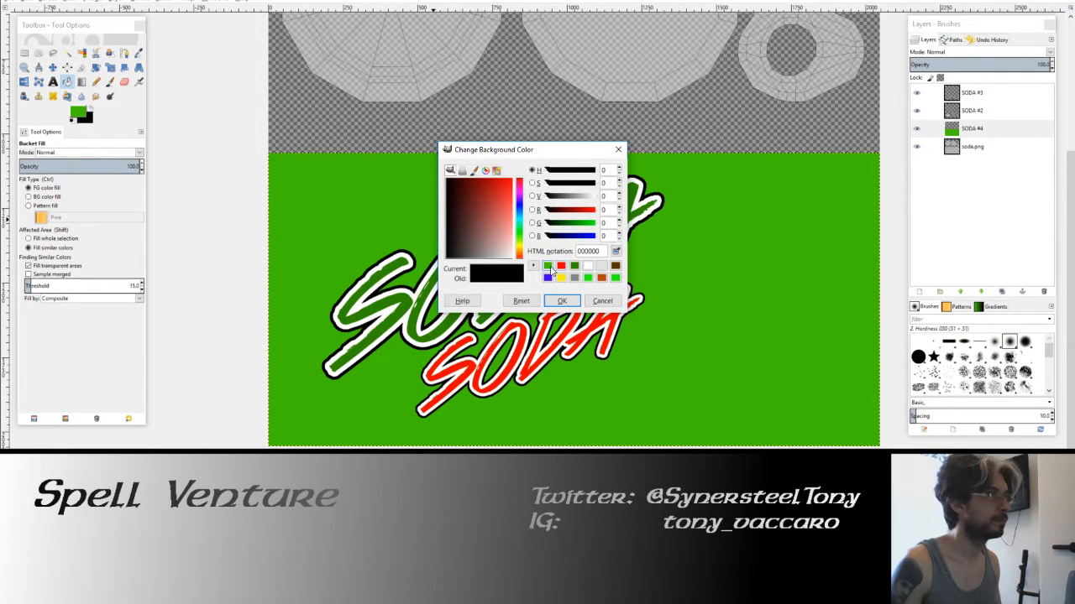
{"action": "left_click", "coordinate": [547, 266]}
{"action": "left_click", "coordinate": [479, 212]}
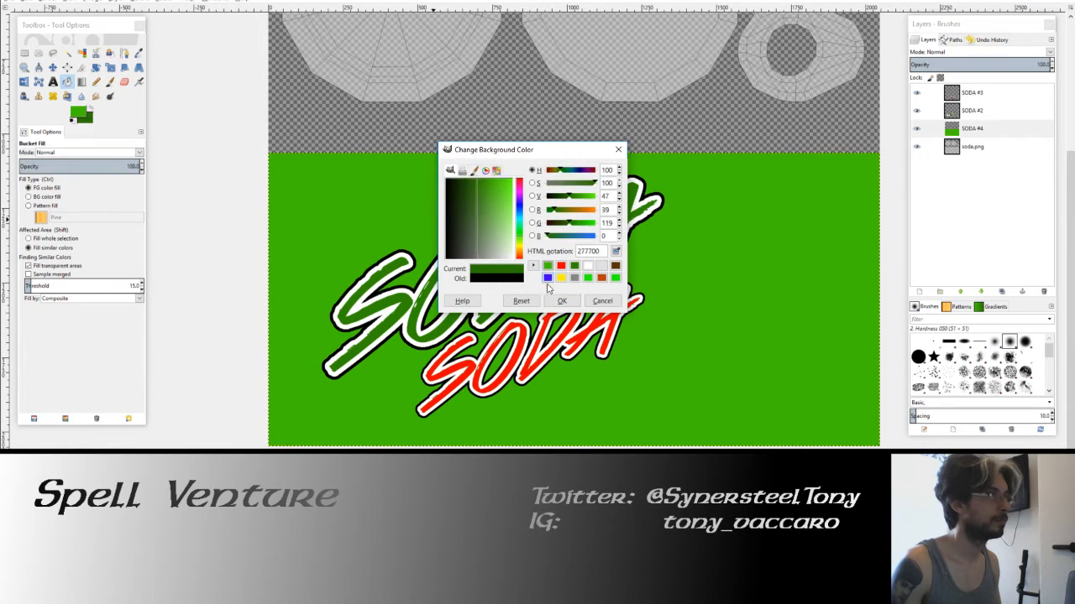
{"action": "left_click", "coordinate": [561, 301]}
Apply a linear foreground-to-background Blend straight down the can-body area, from its upper edge to its lower edge, redoing the slanted first attempt.
{"action": "left_click", "coordinate": [82, 81]}
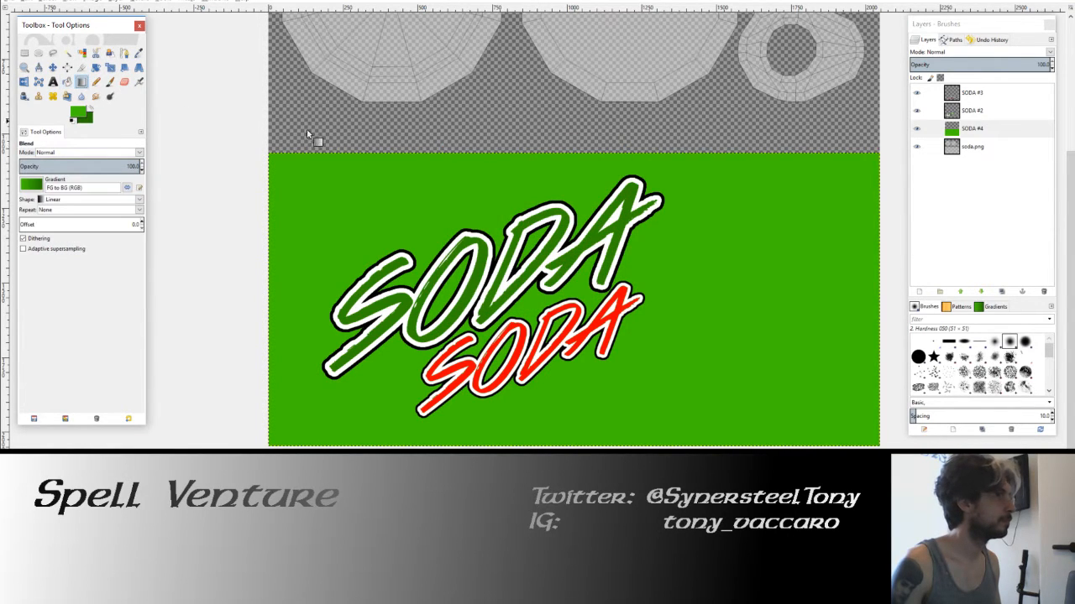
{"action": "left_click_drag", "start_coordinate": [546, 152], "coordinate": [564, 445]}
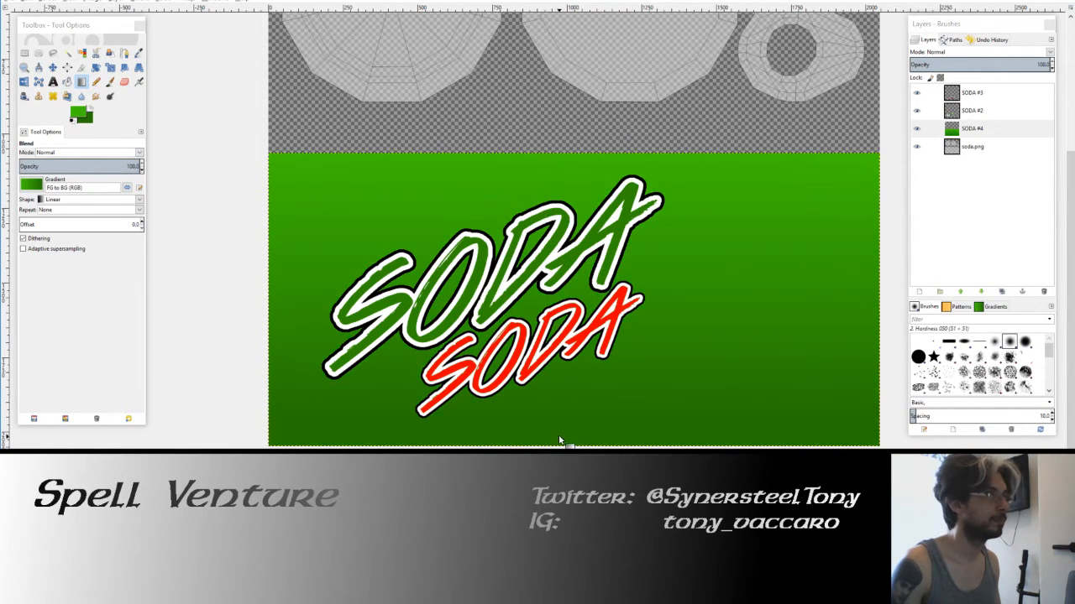
{"action": "key", "text": "ctrl+z"}
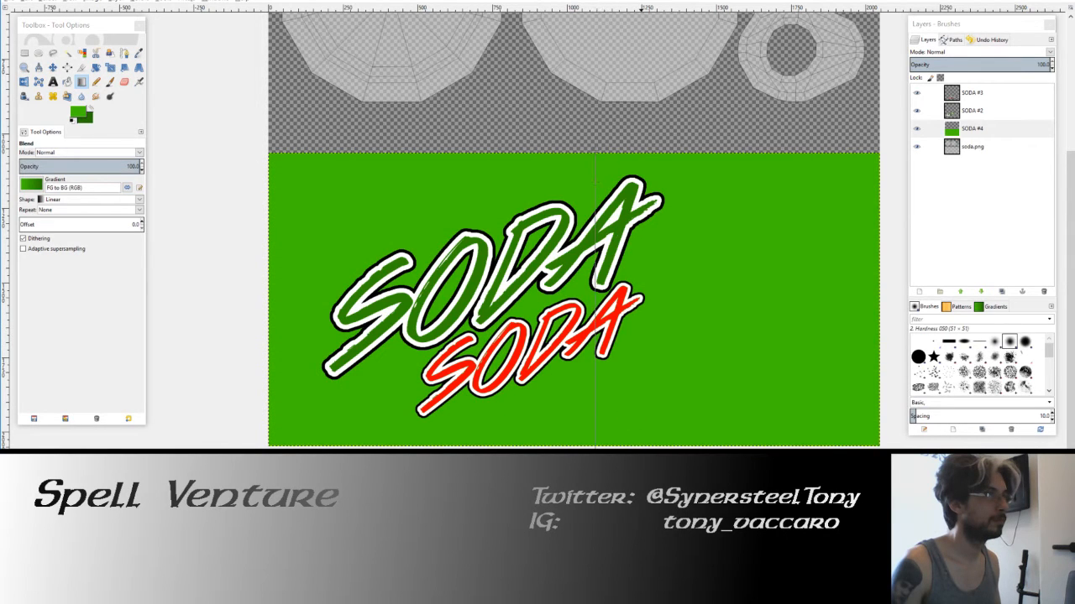
{"action": "left_click_drag", "start_coordinate": [596, 153], "coordinate": [596, 445]}
Hide the soda.png UV layout layer, leaving the lettering and gradient layers visible.
{"action": "scroll", "coordinate": [636, 336], "scroll_direction": "up", "scroll_amount": 1}
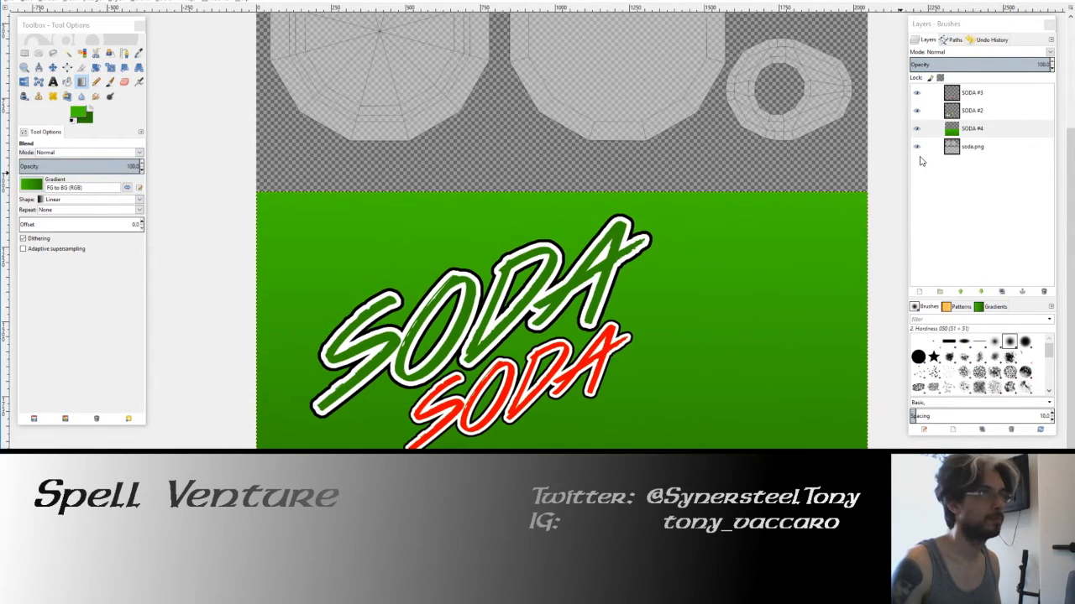
{"action": "left_click", "coordinate": [927, 132]}
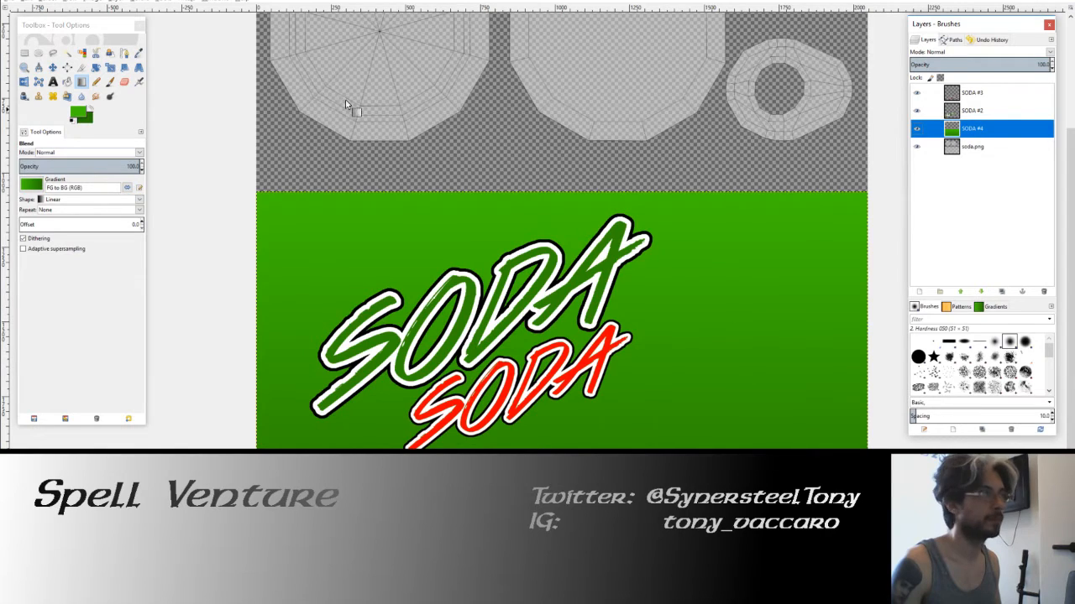
{"action": "scroll", "coordinate": [599, 104], "scroll_direction": "up", "scroll_amount": 2}
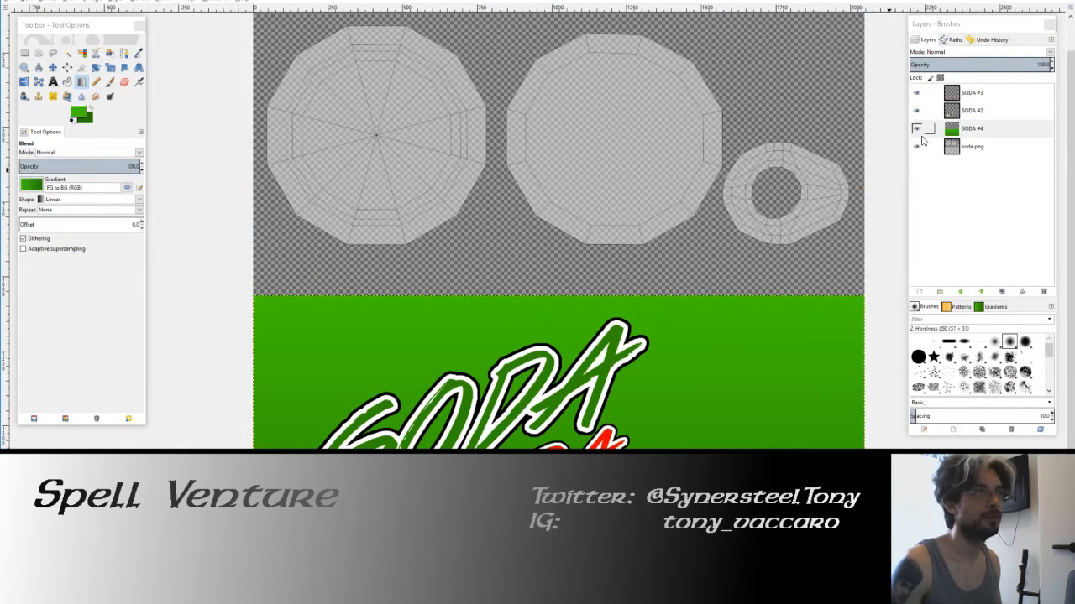
{"action": "left_click", "coordinate": [916, 146]}
{"action": "scroll", "coordinate": [417, 190], "scroll_direction": "down", "scroll_amount": 2}
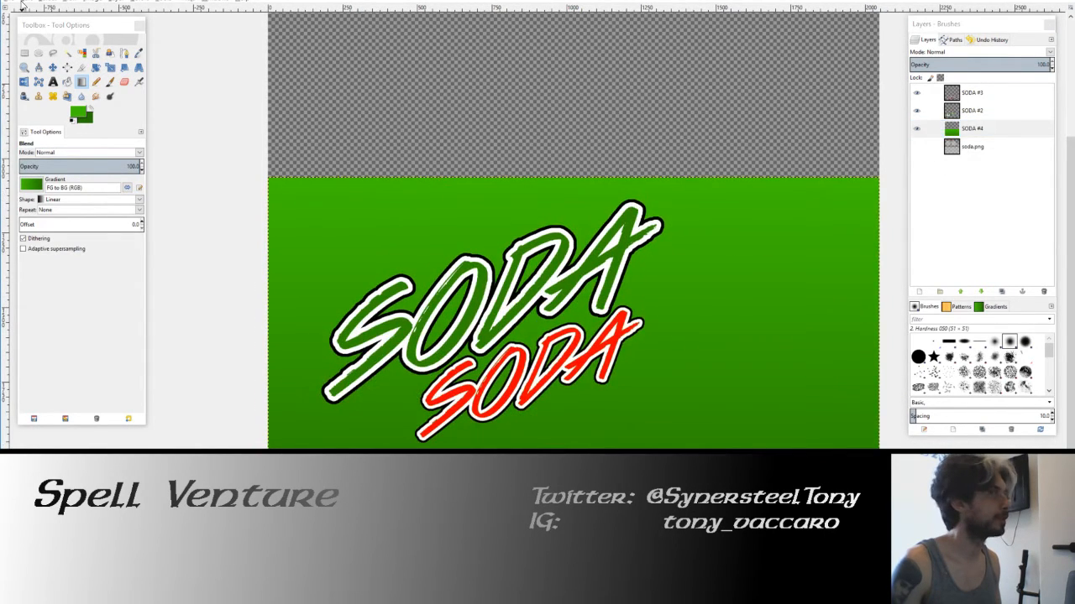
Export the image as soda.png to the Home - FBXs folder, replacing the existing file and keeping compression level 9.
{"action": "left_click", "coordinate": [22, 5]}
{"action": "left_click", "coordinate": [46, 139]}
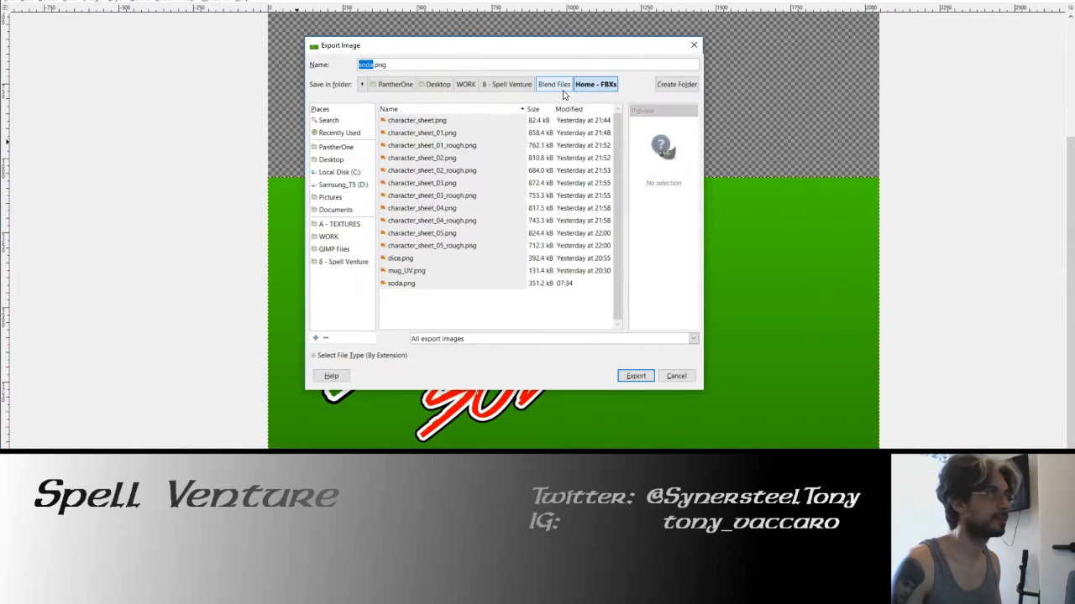
{"action": "left_click", "coordinate": [634, 376]}
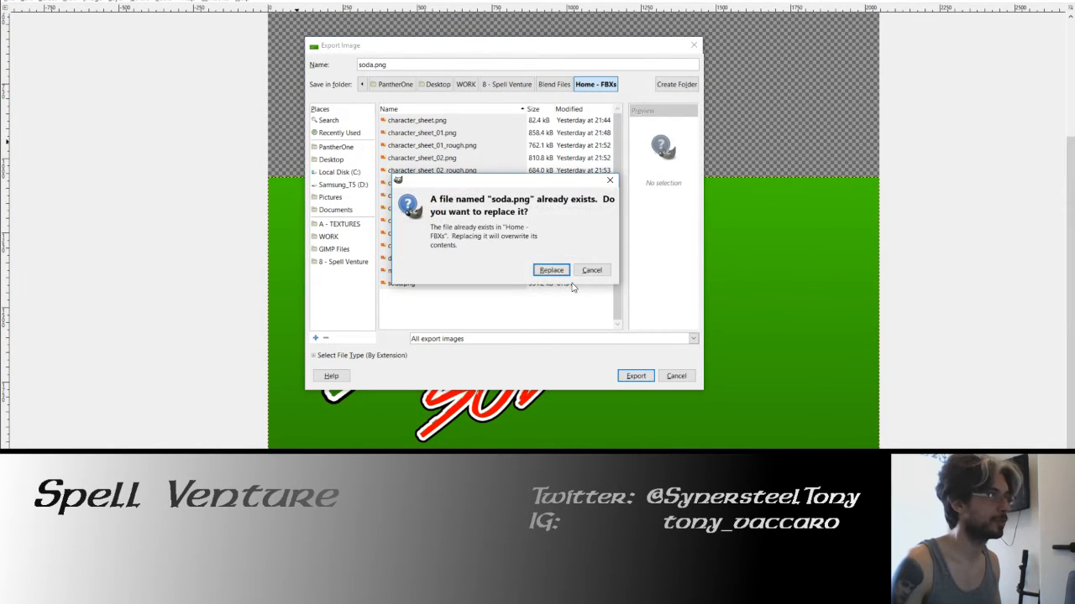
{"action": "left_click", "coordinate": [551, 269]}
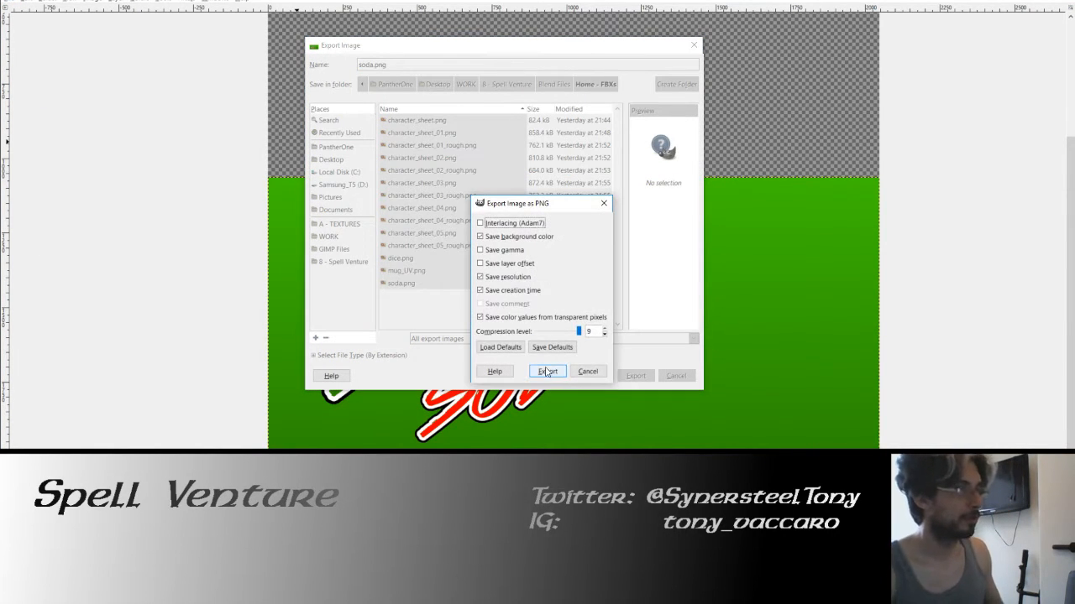
{"action": "left_click", "coordinate": [546, 371]}
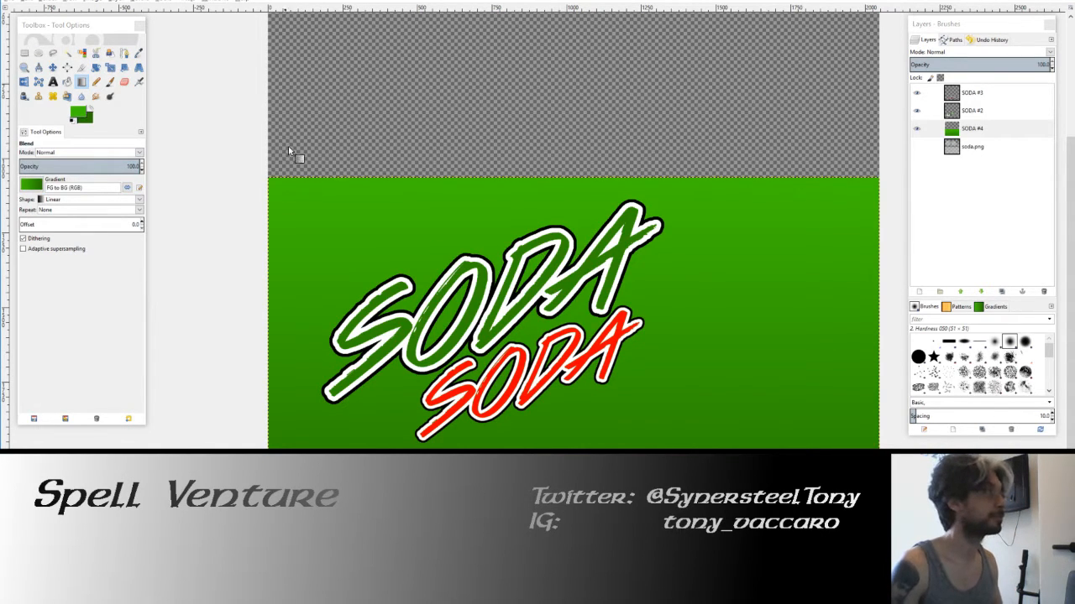
Switch to Substance Painter, add a fill layer to the can and delete the empty paint layer Layer 1.
{"action": "middle_click_drag", "start_coordinate": [559, 211], "coordinate": [479, 218]}
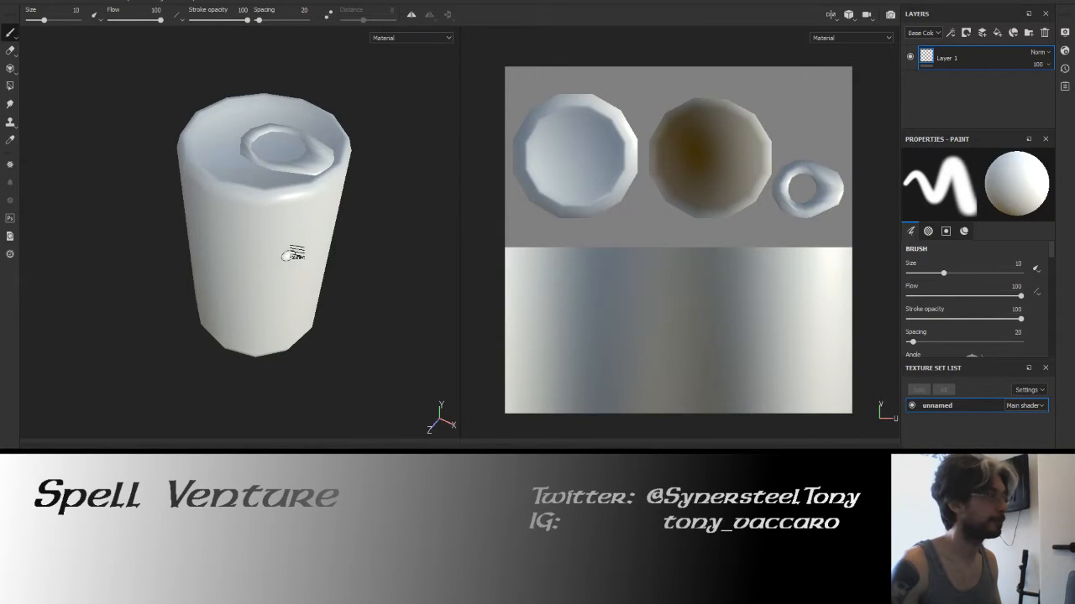
{"action": "left_click_drag", "start_coordinate": [267, 256], "coordinate": [290, 243], "text": "alt"}
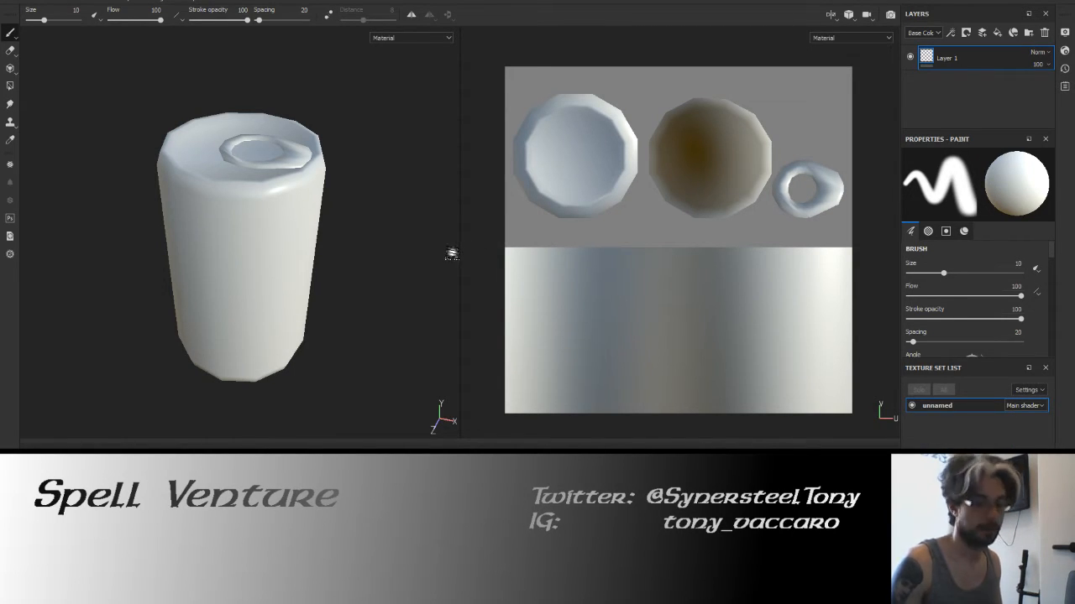
{"action": "left_click_drag", "start_coordinate": [451, 249], "coordinate": [325, 243], "text": "alt"}
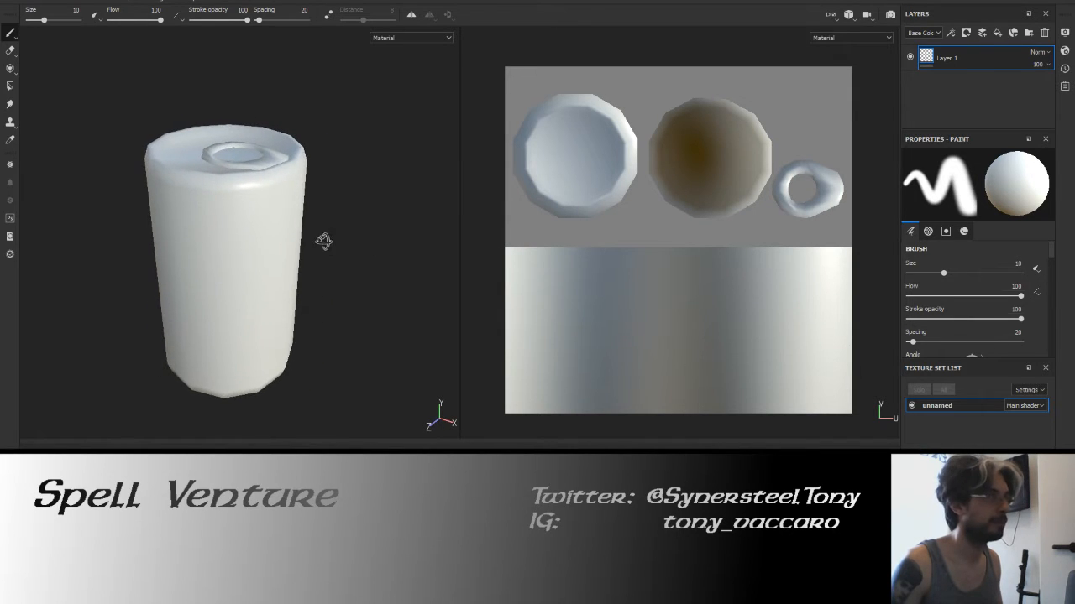
{"action": "left_click", "coordinate": [929, 83]}
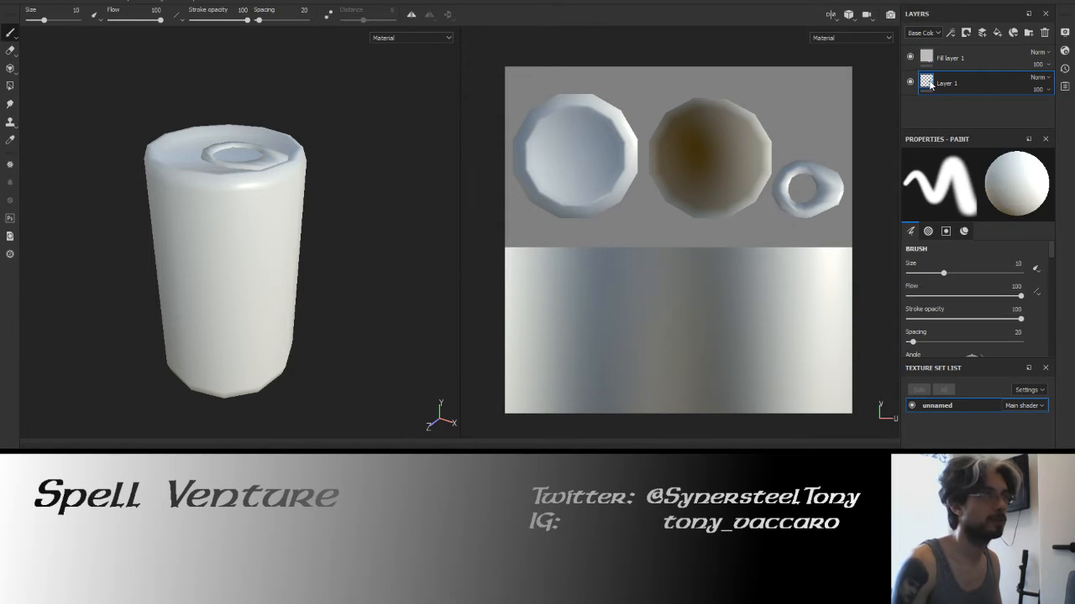
{"action": "key", "text": "Delete"}
Open the resource picker for the fill layer's Base Color.
{"action": "scroll", "coordinate": [974, 235], "scroll_direction": "down", "scroll_amount": 5}
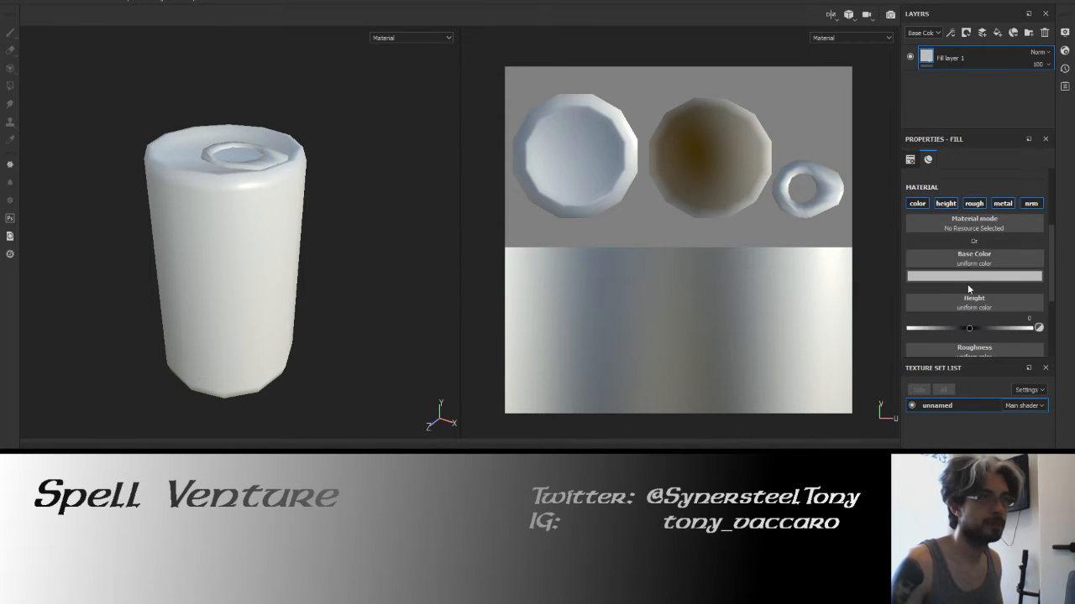
{"action": "left_click", "coordinate": [966, 261]}
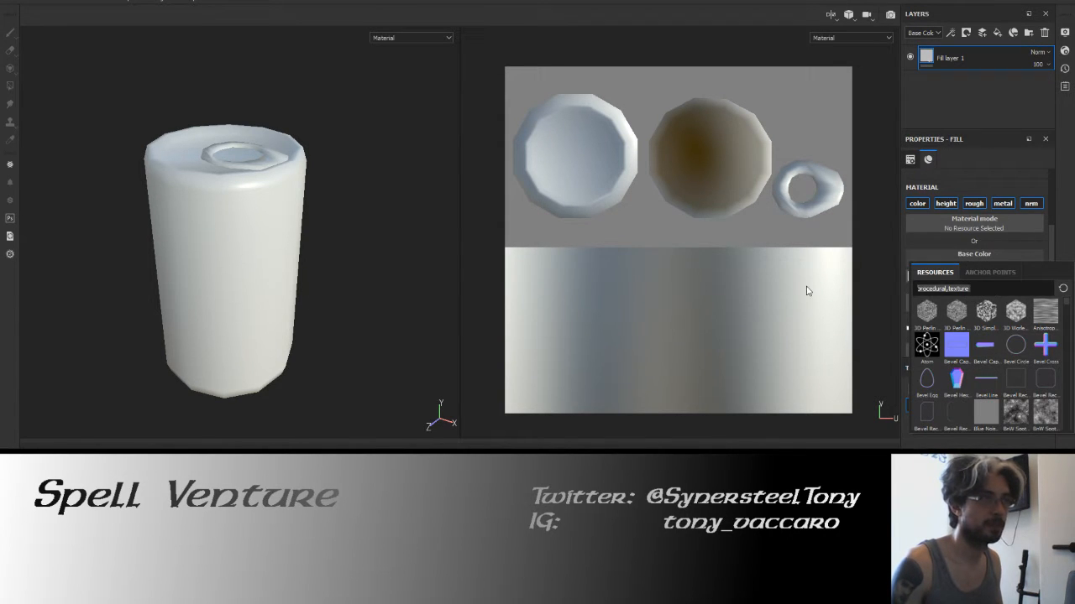
Search the resources for soda and assign the soda image as Fill layer 1's base color.
{"action": "type", "text": "soda"}
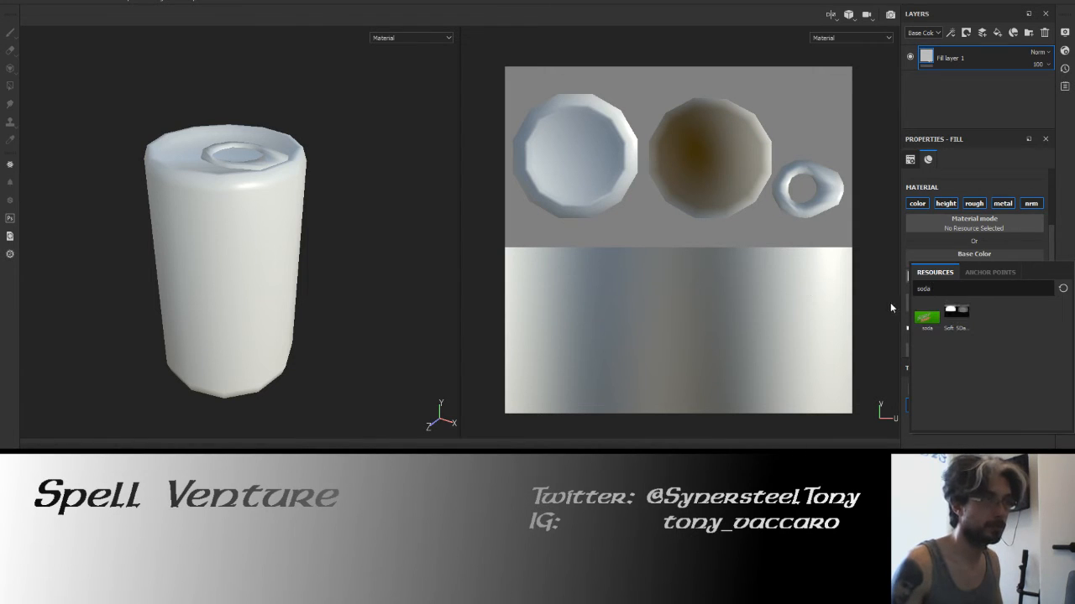
{"action": "left_click", "coordinate": [927, 318]}
Inspect the soda label around the can, its lid and lighting, and compare the can with Fill layer 1 hidden and shown.
{"action": "left_click_drag", "start_coordinate": [336, 299], "coordinate": [387, 234], "text": "alt"}
{"action": "right_click_drag", "start_coordinate": [388, 233], "coordinate": [137, 233], "text": "shift"}
{"action": "left_click_drag", "start_coordinate": [137, 232], "coordinate": [316, 257], "text": "alt"}
{"action": "scroll", "coordinate": [300, 248], "scroll_direction": "up", "scroll_amount": 5}
{"action": "mouse_move", "coordinate": [317, 257]}
{"action": "right_mouse_down", "text": "shift"}
{"action": "mouse_move", "coordinate": [252, 261]}
{"action": "mouse_move", "coordinate": [319, 275]}
{"action": "right_mouse_up", "text": "shift"}
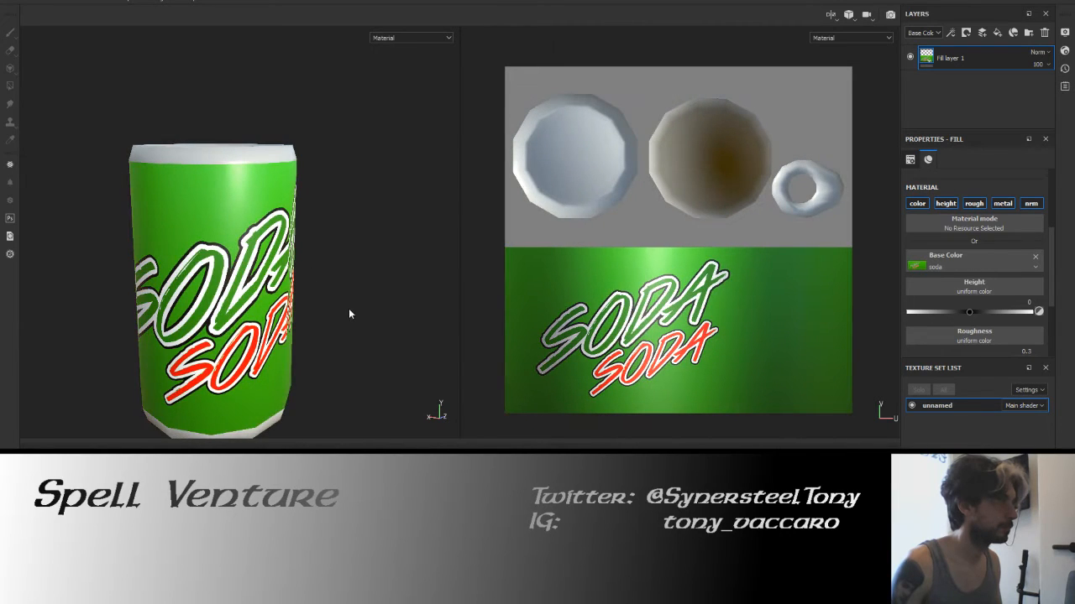
{"action": "left_click_drag", "start_coordinate": [349, 314], "coordinate": [130, 292], "text": "alt"}
{"action": "middle_click_drag", "start_coordinate": [347, 309], "coordinate": [175, 293], "text": "alt"}
{"action": "left_click_drag", "start_coordinate": [189, 296], "coordinate": [346, 304], "text": "alt"}
{"action": "left_click_drag", "start_coordinate": [126, 308], "coordinate": [173, 311], "text": "alt"}
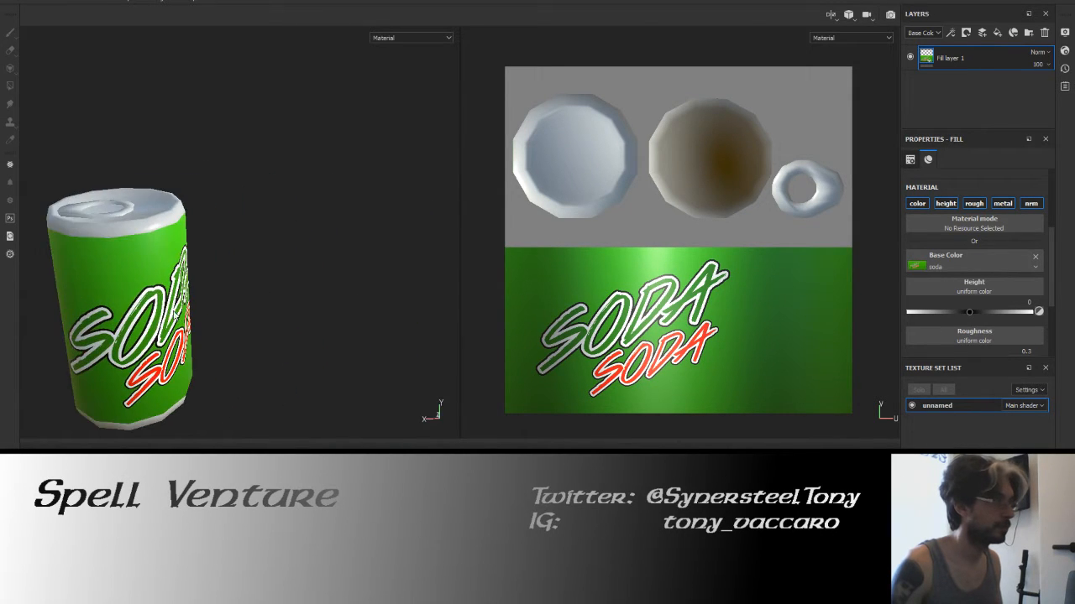
{"action": "middle_click_drag", "start_coordinate": [175, 312], "coordinate": [343, 308], "text": "alt"}
{"action": "left_click_drag", "start_coordinate": [202, 317], "coordinate": [398, 331], "text": "alt"}
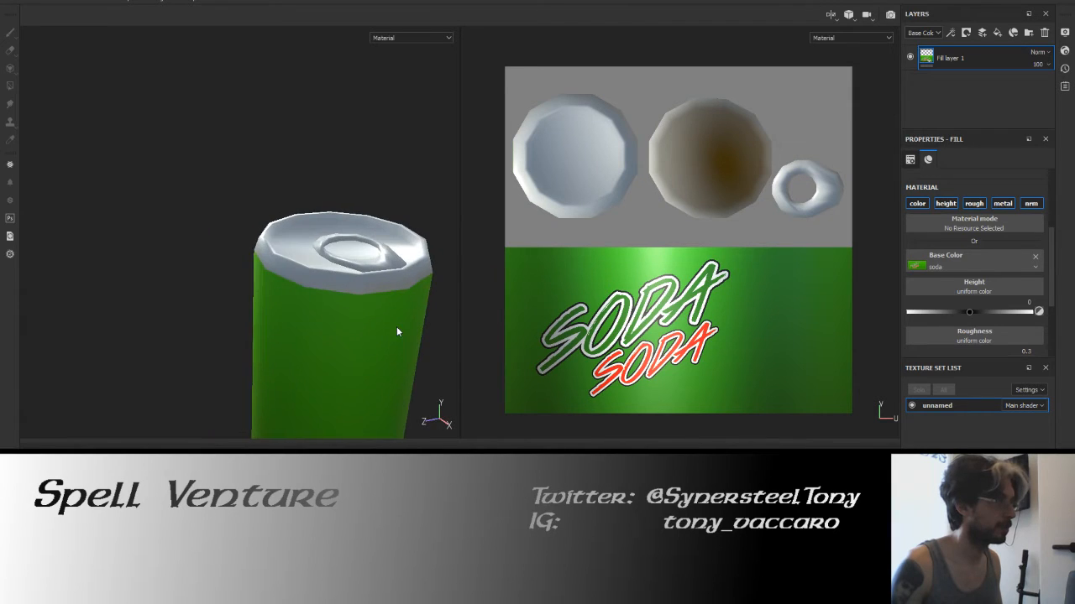
{"action": "middle_click_drag", "start_coordinate": [398, 331], "coordinate": [306, 327], "text": "alt"}
{"action": "left_click_drag", "start_coordinate": [331, 276], "coordinate": [402, 312], "text": "alt"}
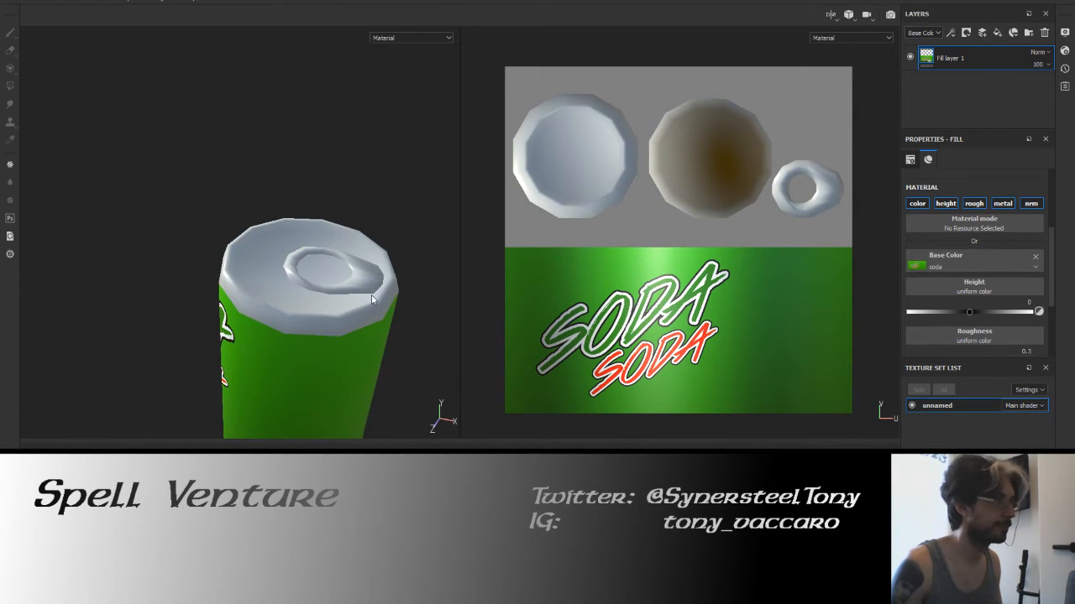
{"action": "left_click", "coordinate": [910, 57]}
{"action": "left_click", "coordinate": [911, 57]}
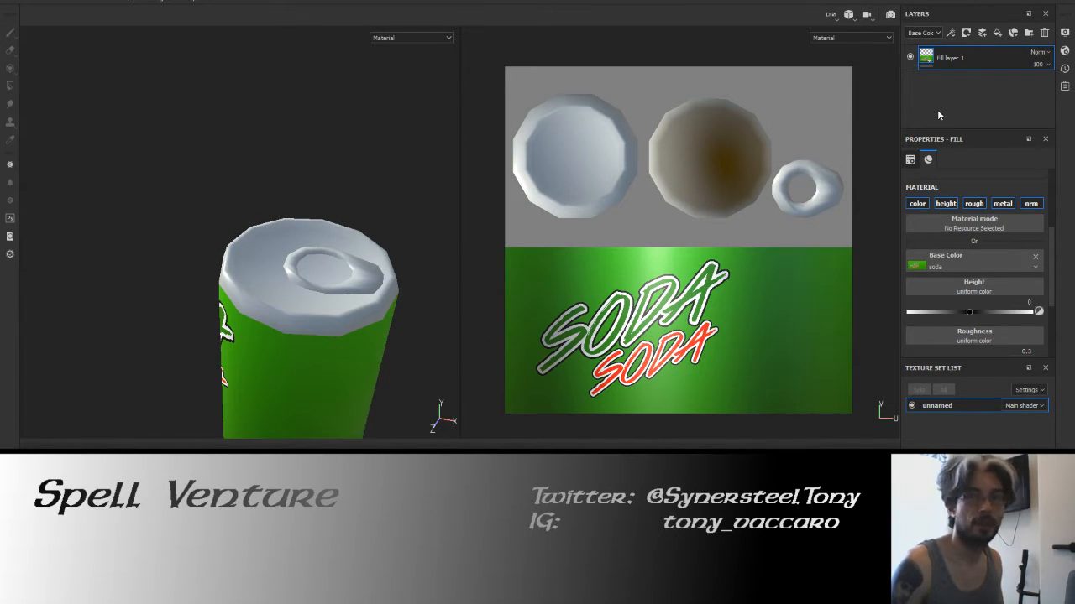
{"action": "left_click", "coordinate": [911, 58]}
{"action": "left_click", "coordinate": [911, 59]}
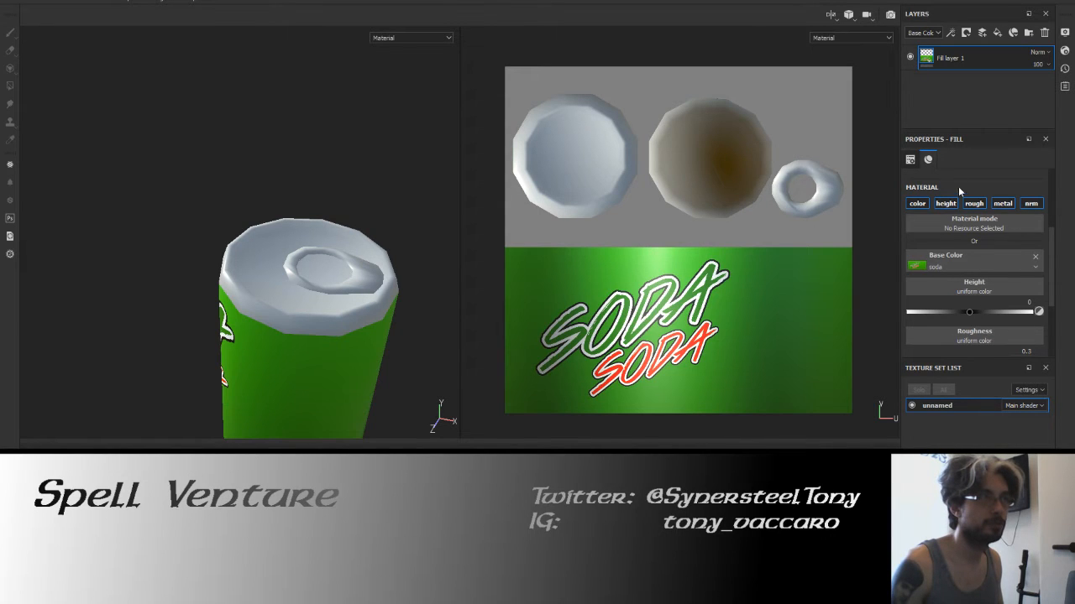
Set Fill layer 1's roughness to 0.2.
{"action": "scroll", "coordinate": [968, 266], "scroll_direction": "down", "scroll_amount": 2}
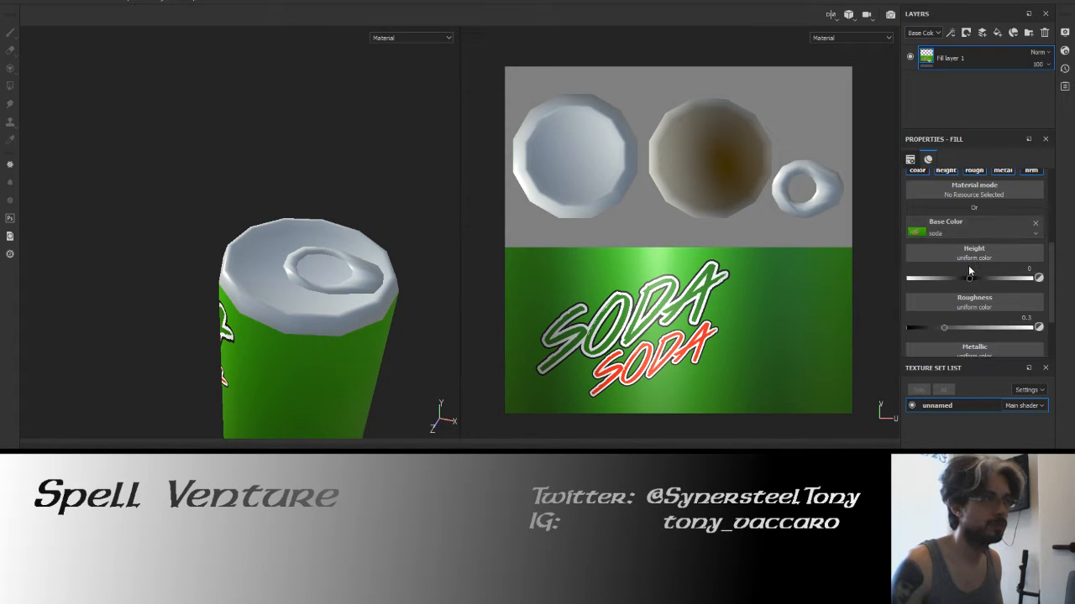
{"action": "left_click_drag", "start_coordinate": [303, 267], "coordinate": [399, 226], "text": "alt"}
{"action": "left_click_drag", "start_coordinate": [942, 297], "coordinate": [918, 301]}
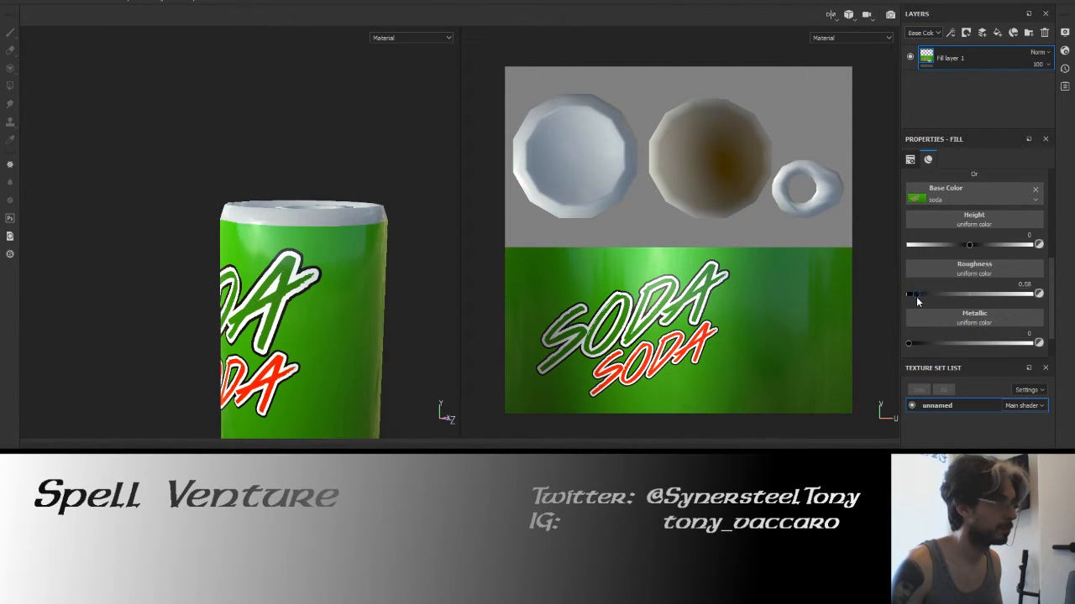
{"action": "left_click", "coordinate": [1025, 281]}
{"action": "type", "text": "0.2"}
{"action": "key", "text": "Return"}
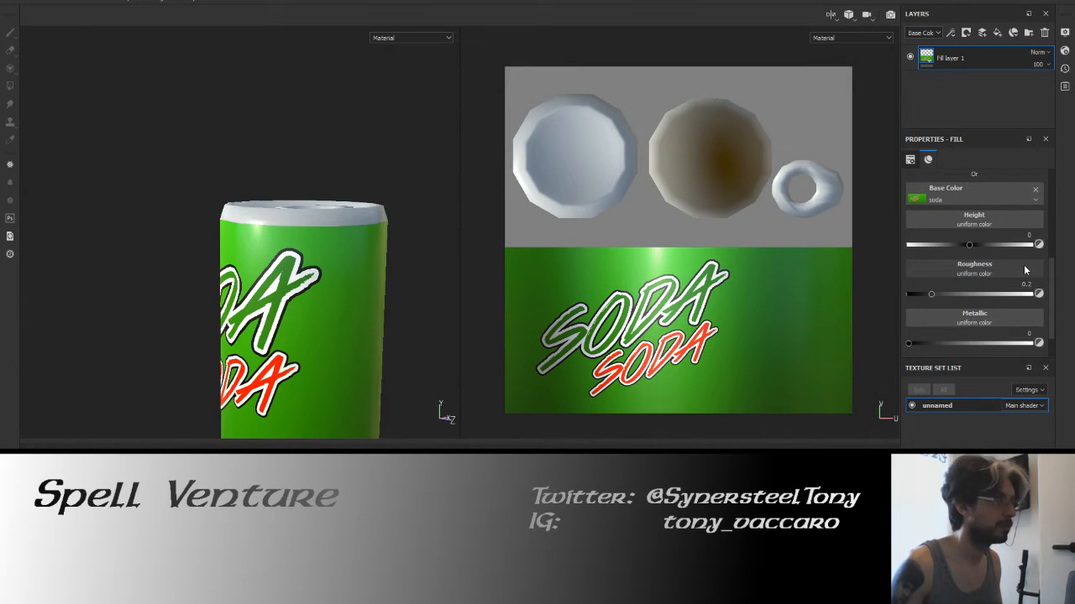
Add the Aluminum Pure material to the can and place its layer beneath Fill layer 1.
{"action": "mouse_move", "coordinate": [157, 253]}
{"action": "right_mouse_down", "text": "shift"}
{"action": "mouse_move", "coordinate": [177, 249]}
{"action": "mouse_move", "coordinate": [167, 250]}
{"action": "right_mouse_up", "text": "shift"}
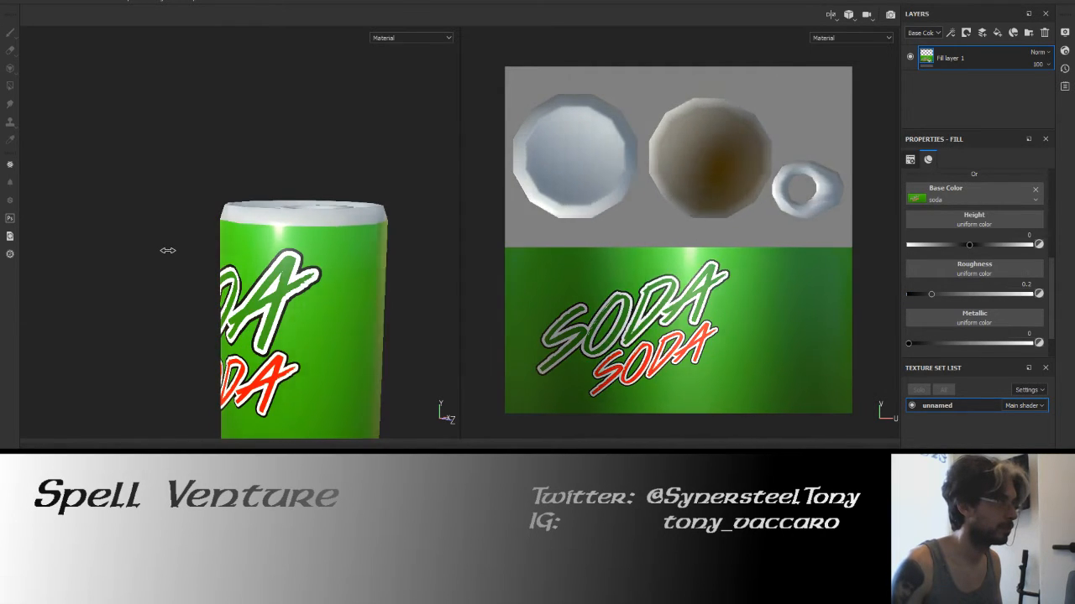
{"action": "left_click_drag", "start_coordinate": [168, 251], "coordinate": [201, 271], "text": "alt"}
{"action": "middle_click_drag", "start_coordinate": [227, 270], "coordinate": [265, 267], "text": "alt"}
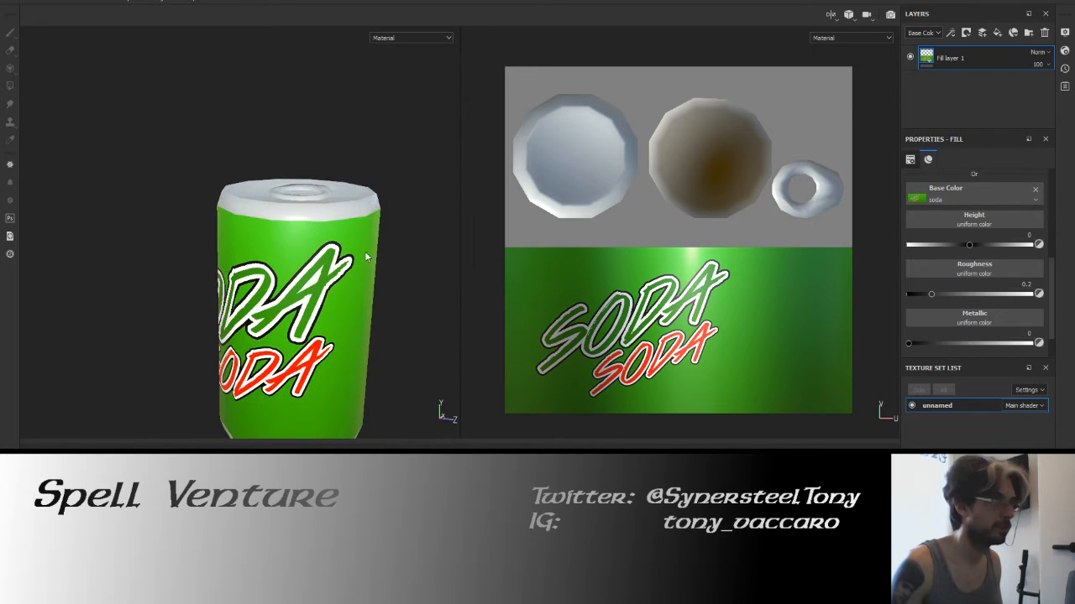
{"action": "left_click", "coordinate": [909, 58]}
{"action": "left_click", "coordinate": [910, 57]}
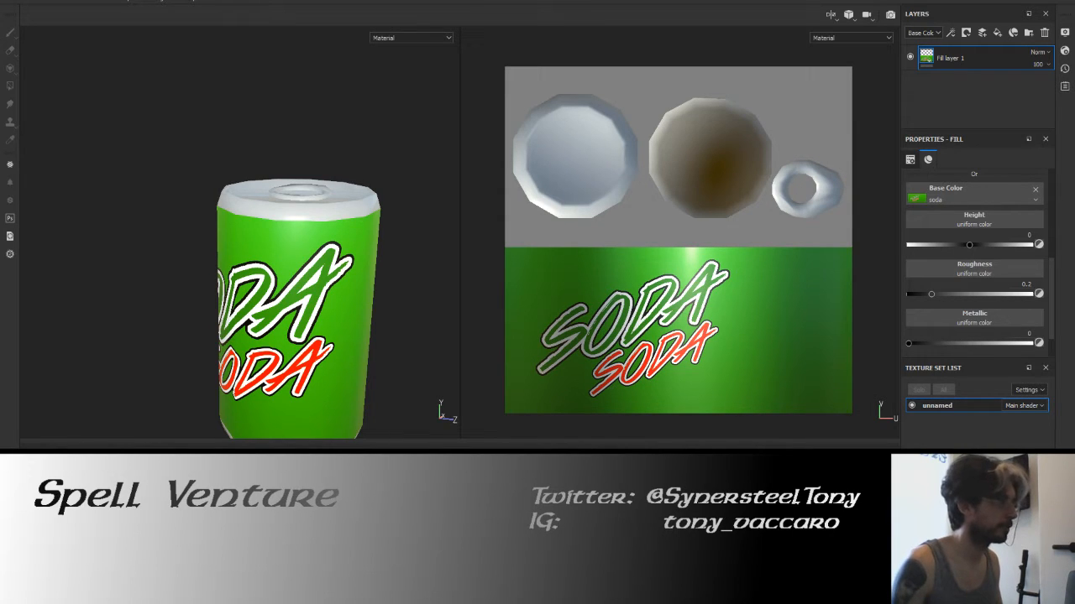
{"action": "left_click_drag", "start_coordinate": [188, 495], "coordinate": [301, 200]}
{"action": "mouse_move", "coordinate": [942, 61]}
{"action": "left_mouse_down"}
{"action": "mouse_move", "coordinate": [940, 84]}
{"action": "mouse_move", "coordinate": [948, 51]}
{"action": "left_mouse_up"}
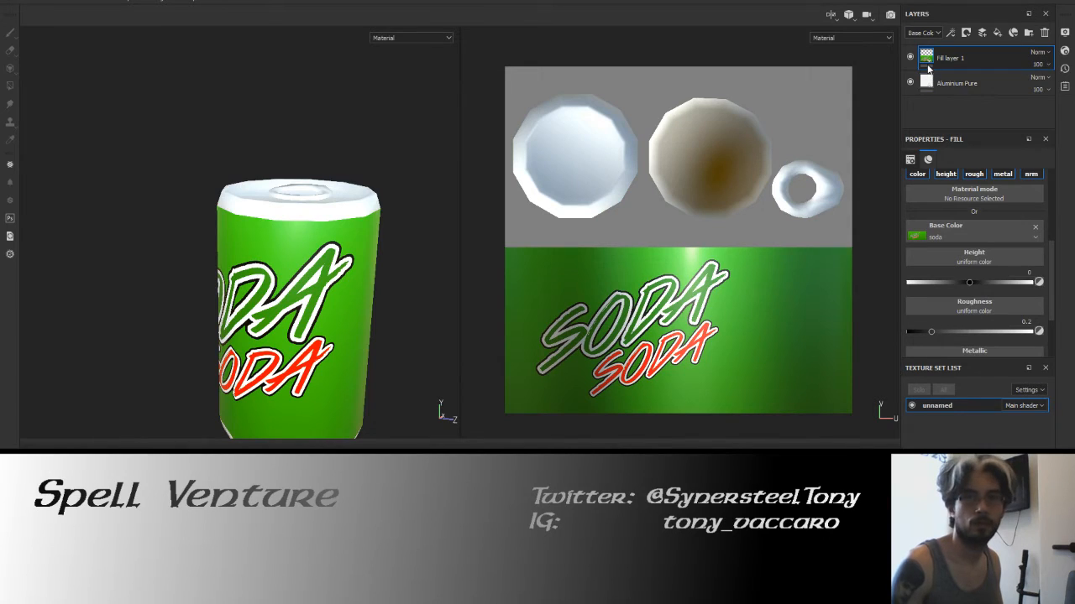
{"action": "right_click", "coordinate": [930, 68]}
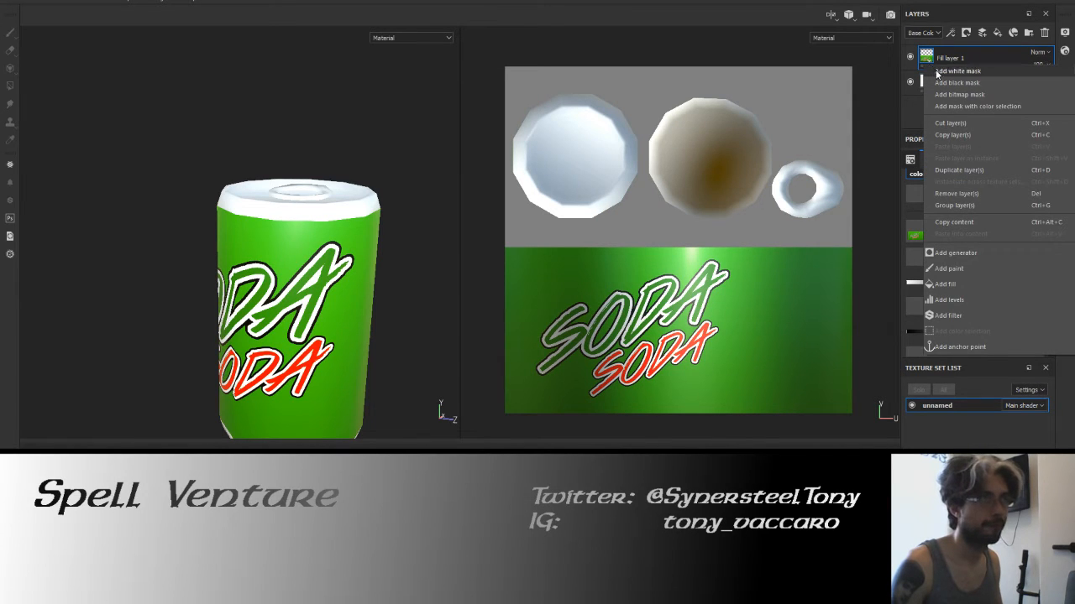
{"action": "left_click", "coordinate": [869, 138]}
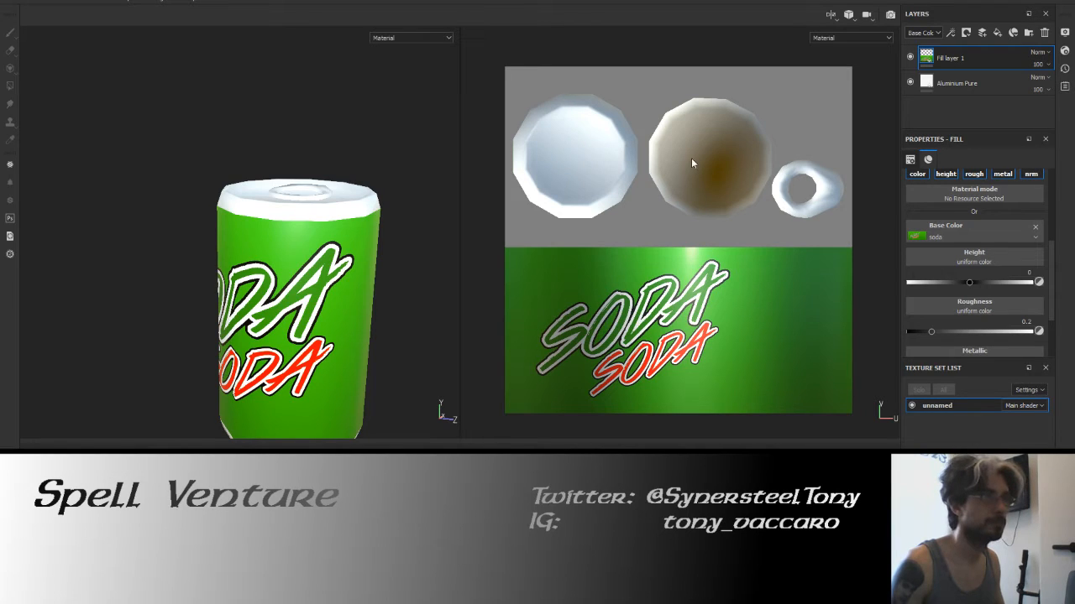
{"action": "left_click", "coordinate": [924, 84]}
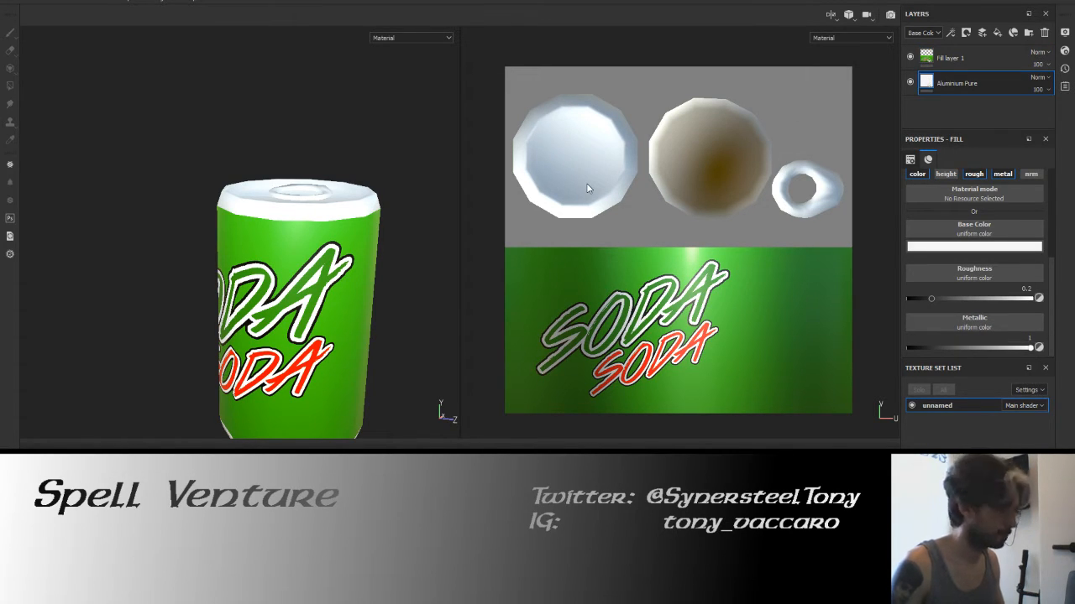
{"action": "left_click", "coordinate": [927, 63]}
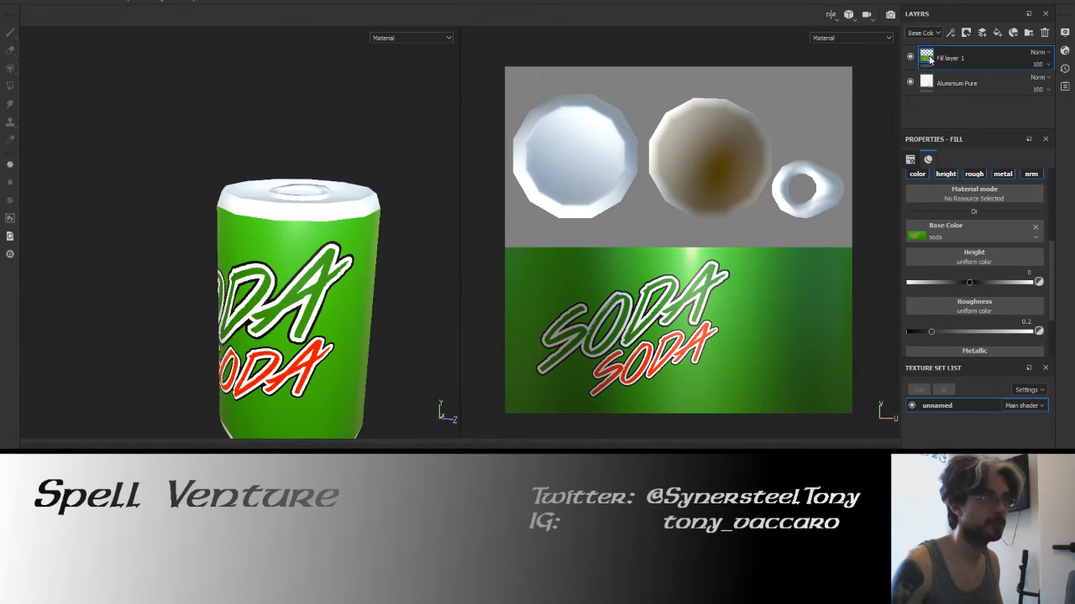
{"action": "left_click", "coordinate": [927, 86]}
{"action": "mouse_move", "coordinate": [927, 61]}
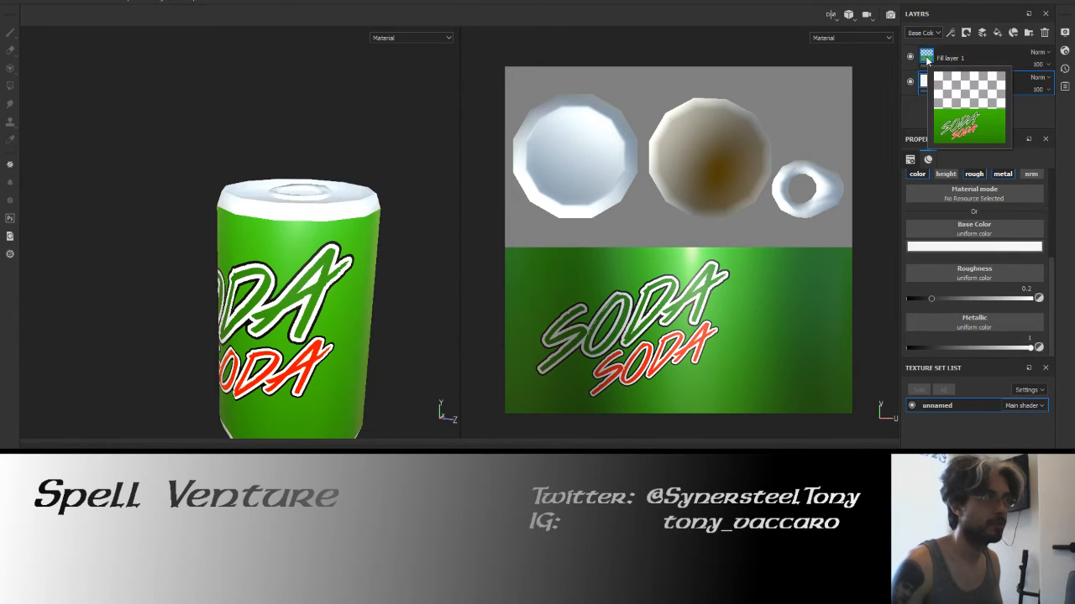
{"action": "left_click", "coordinate": [927, 59]}
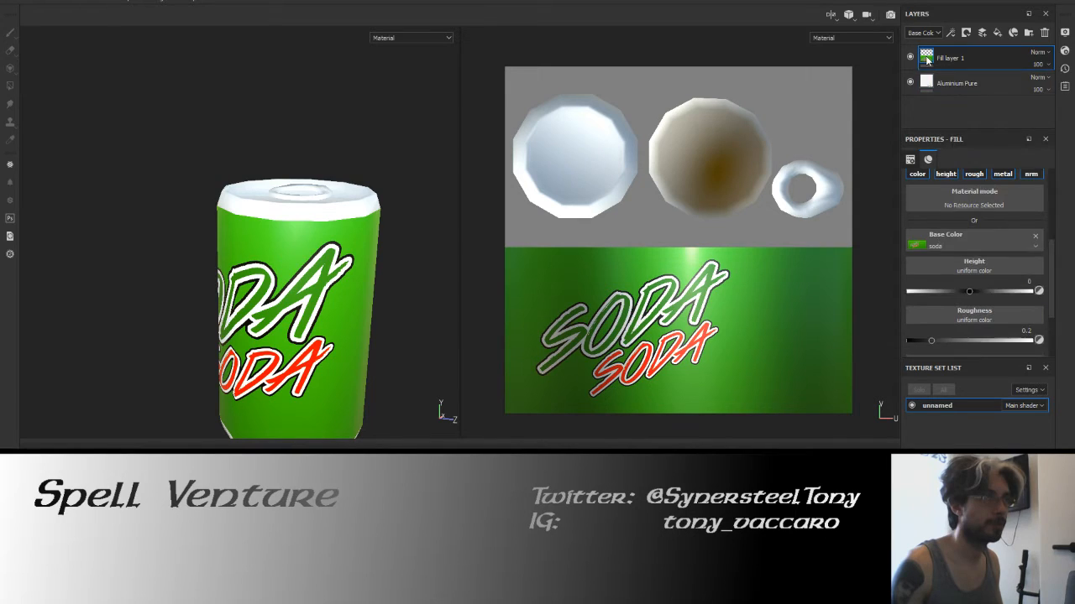
Try a white mask on Fill layer 1 and quick-mask the lid, base and pull-tab UV islands with Polygon Fill.
{"action": "right_click", "coordinate": [926, 59]}
{"action": "left_click", "coordinate": [942, 67]}
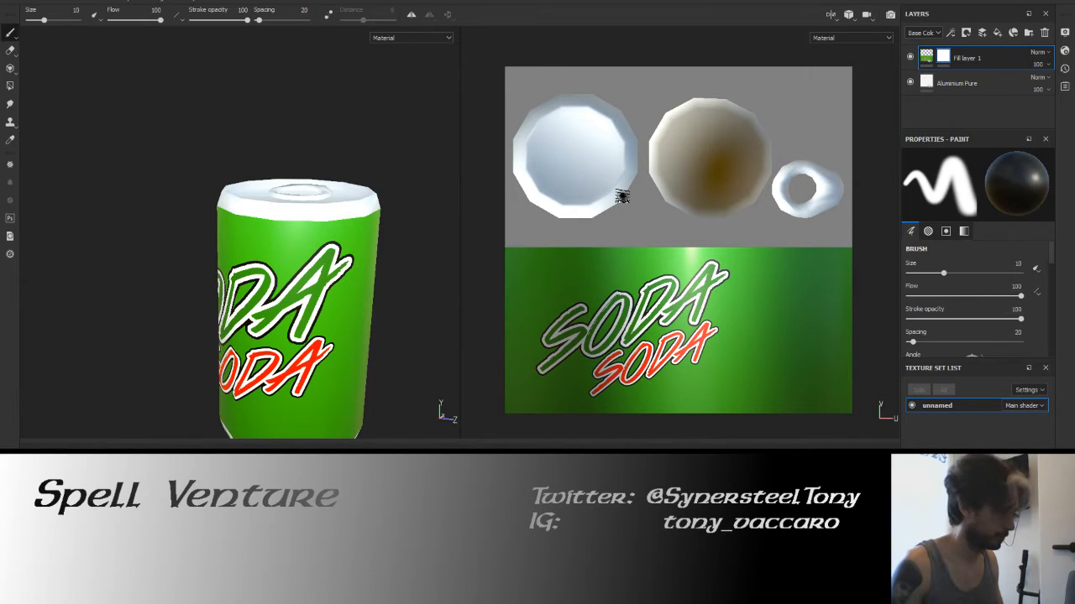
{"action": "key", "text": "t"}
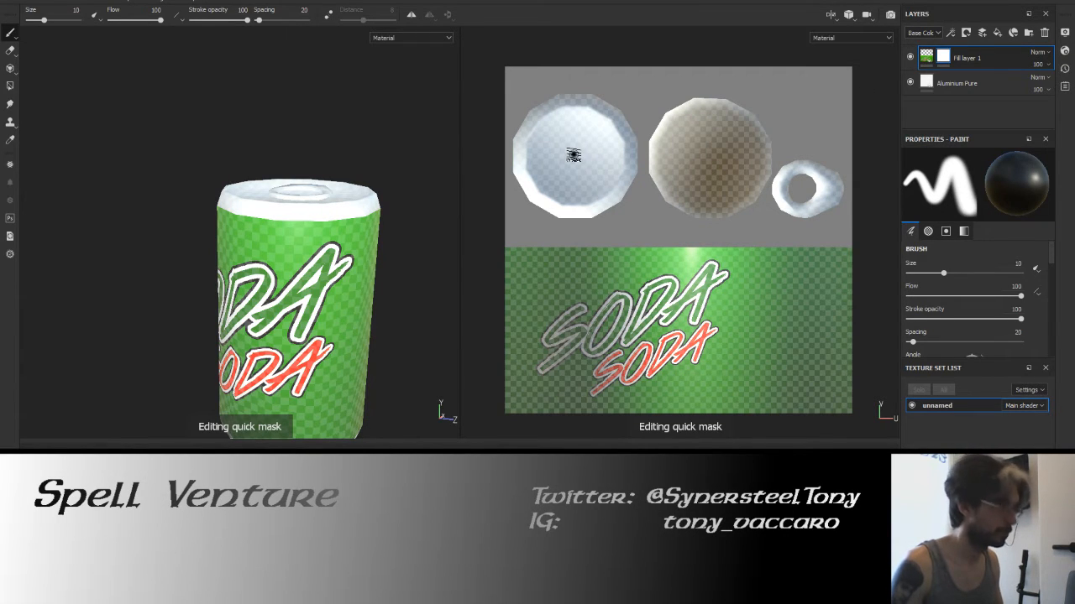
{"action": "key", "text": "4"}
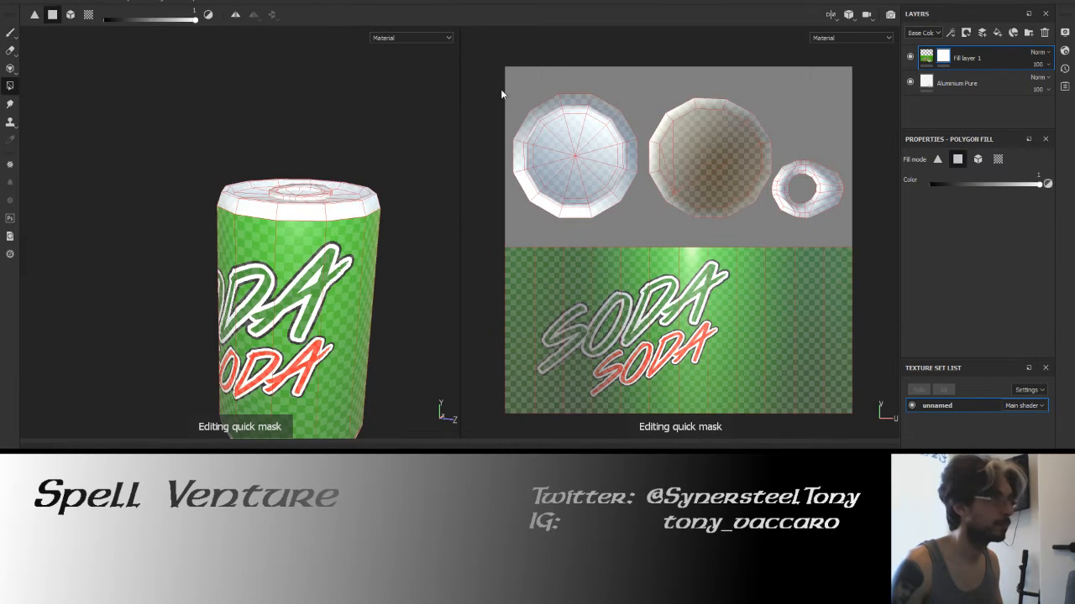
{"action": "left_click_drag", "start_coordinate": [484, 98], "coordinate": [864, 218]}
Check Fill layer 1's mask on the can, and remove that mask.
{"action": "left_click", "coordinate": [926, 88]}
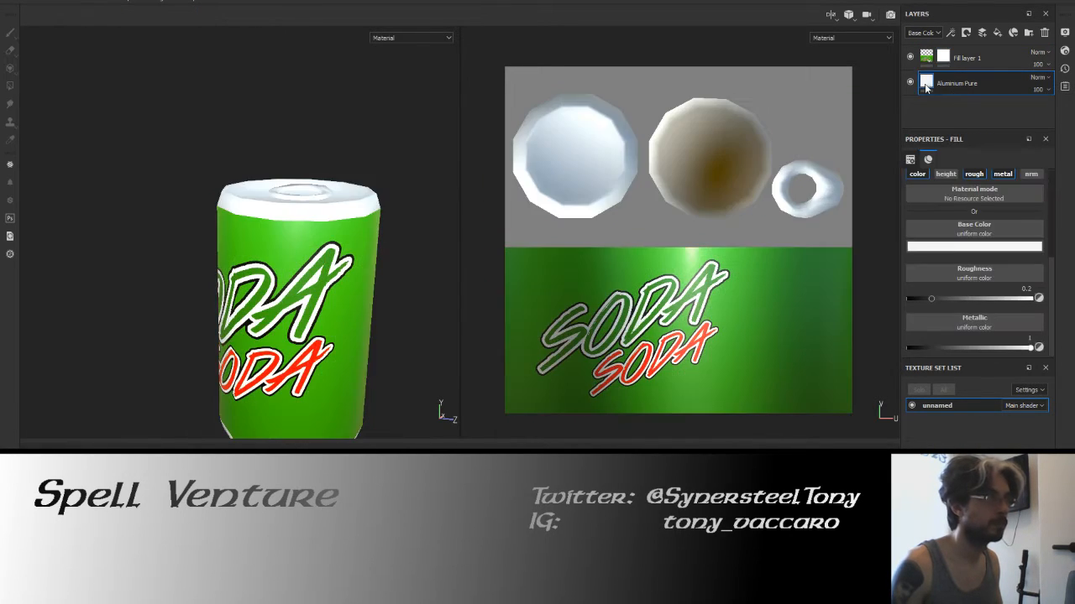
{"action": "left_click", "coordinate": [927, 62]}
{"action": "left_click", "coordinate": [943, 59]}
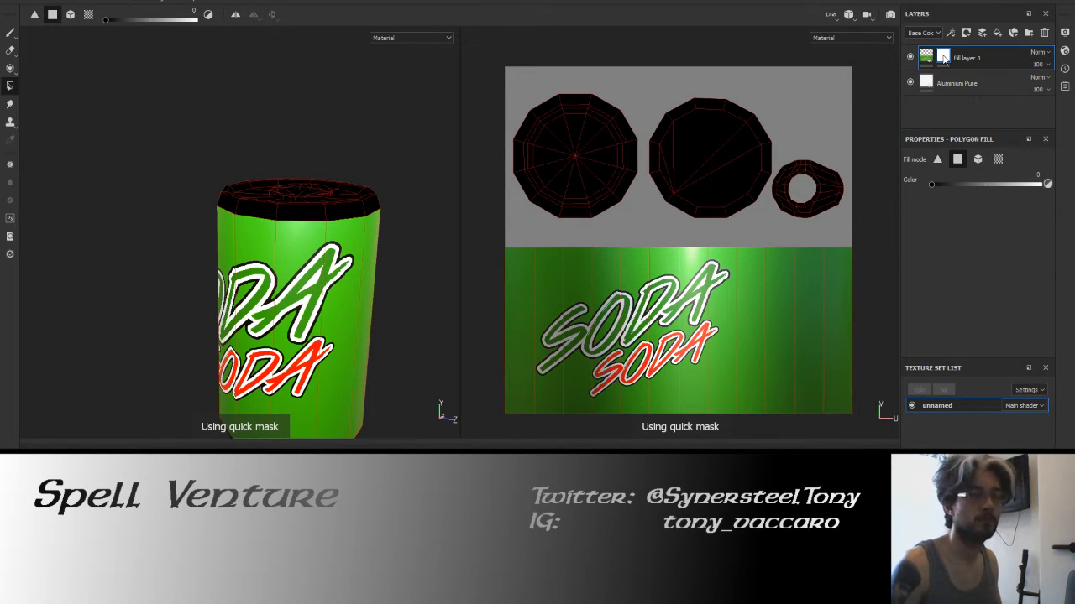
{"action": "middle_click_drag", "start_coordinate": [423, 202], "coordinate": [381, 203], "text": "alt"}
{"action": "left_click_drag", "start_coordinate": [381, 203], "coordinate": [346, 214], "text": "alt"}
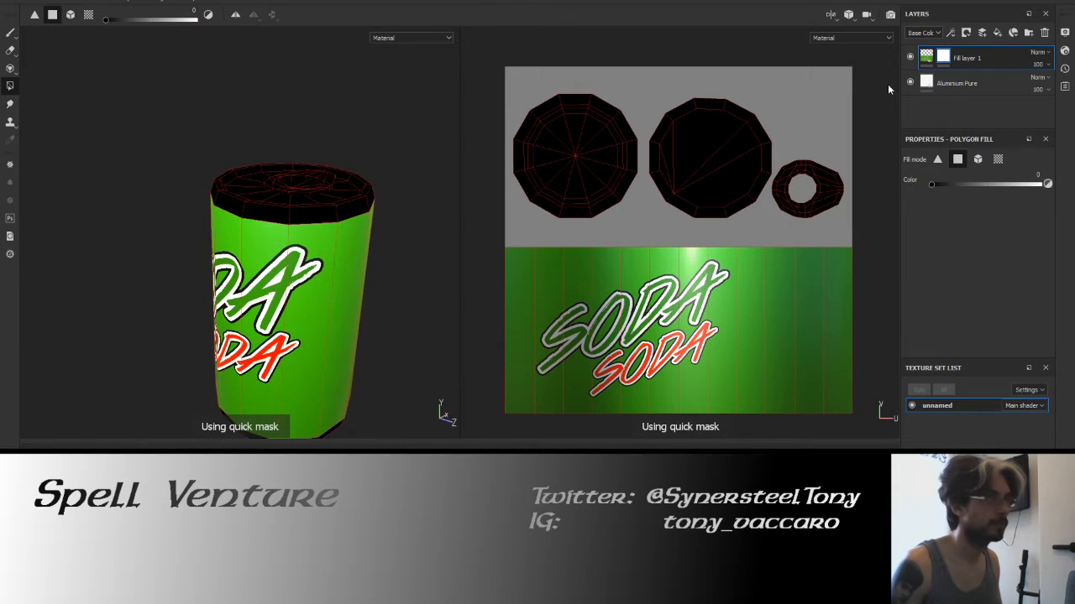
{"action": "right_click", "coordinate": [945, 59]}
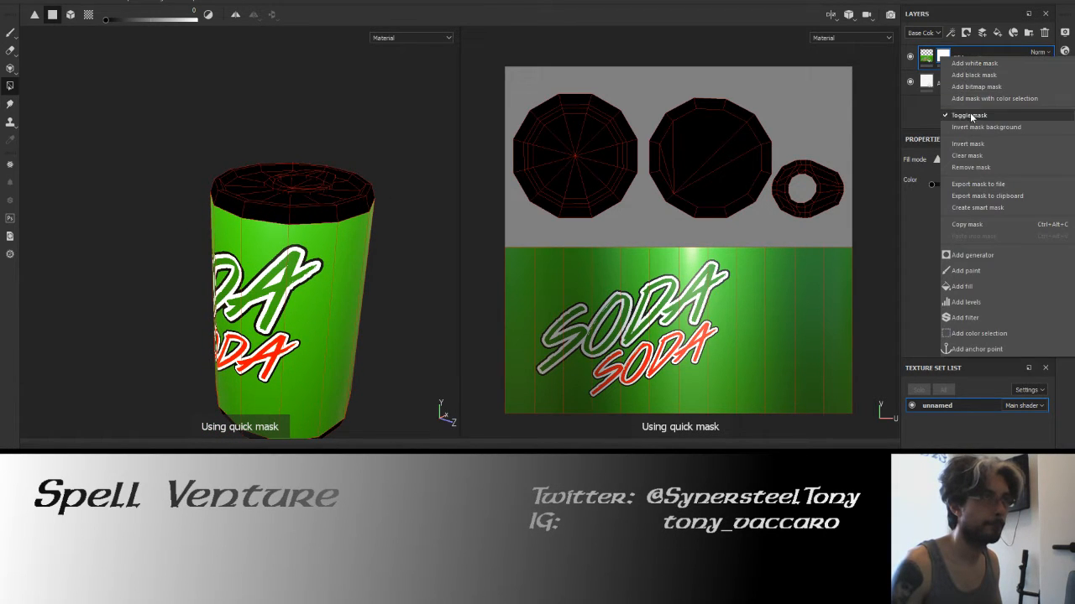
{"action": "left_click", "coordinate": [972, 167]}
Move the Aluminum Pure layer above Fill layer 1 and set its metallic value to 0.76.
{"action": "left_click_drag", "start_coordinate": [927, 83], "coordinate": [930, 57]}
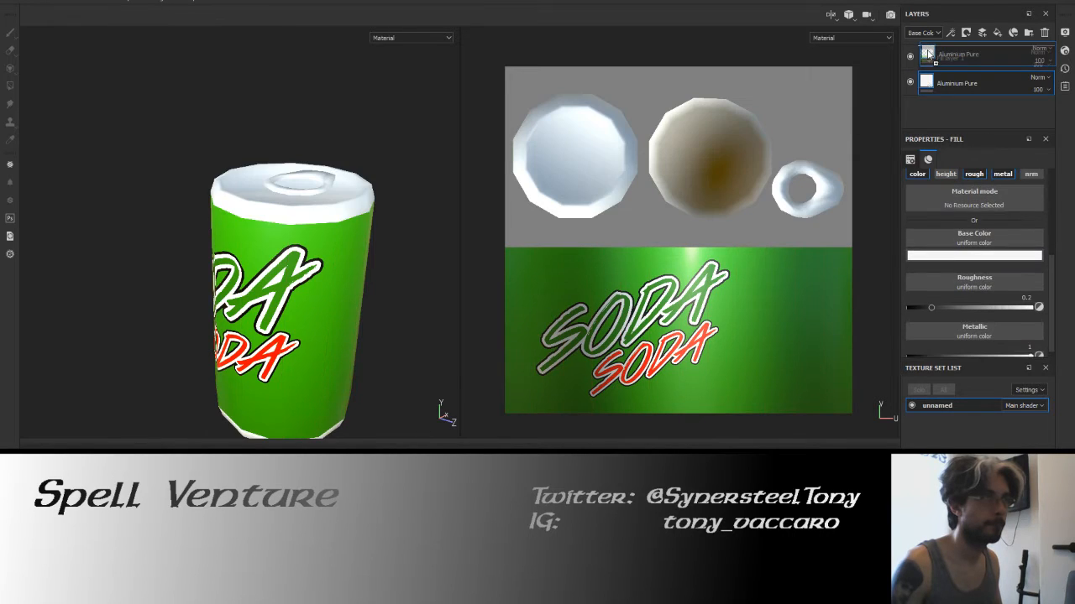
{"action": "left_click_drag", "start_coordinate": [272, 220], "coordinate": [595, 275], "text": "alt"}
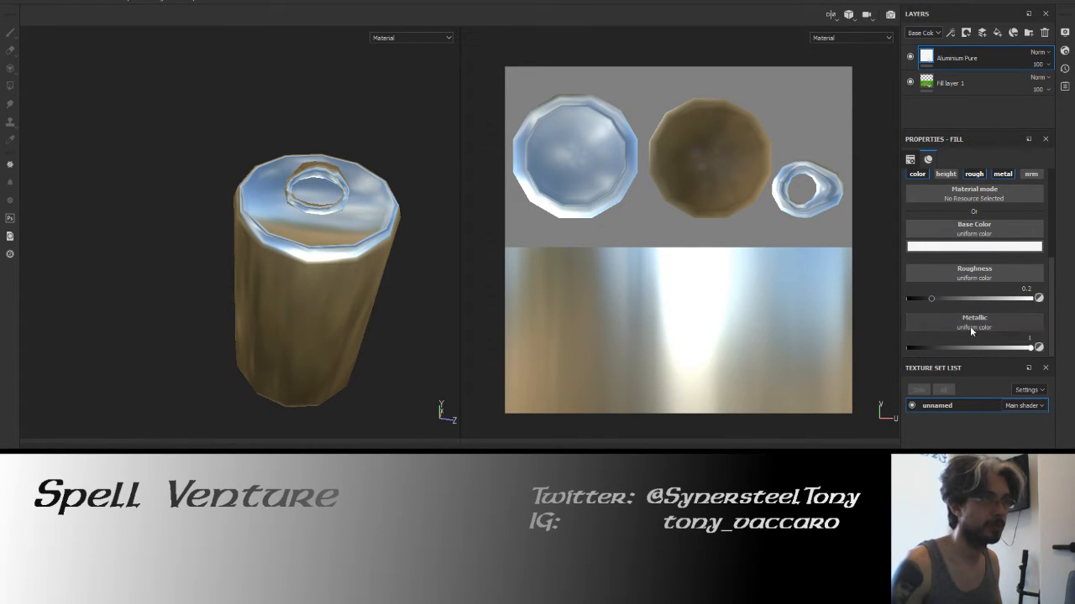
{"action": "left_click_drag", "start_coordinate": [1030, 348], "coordinate": [1001, 351]}
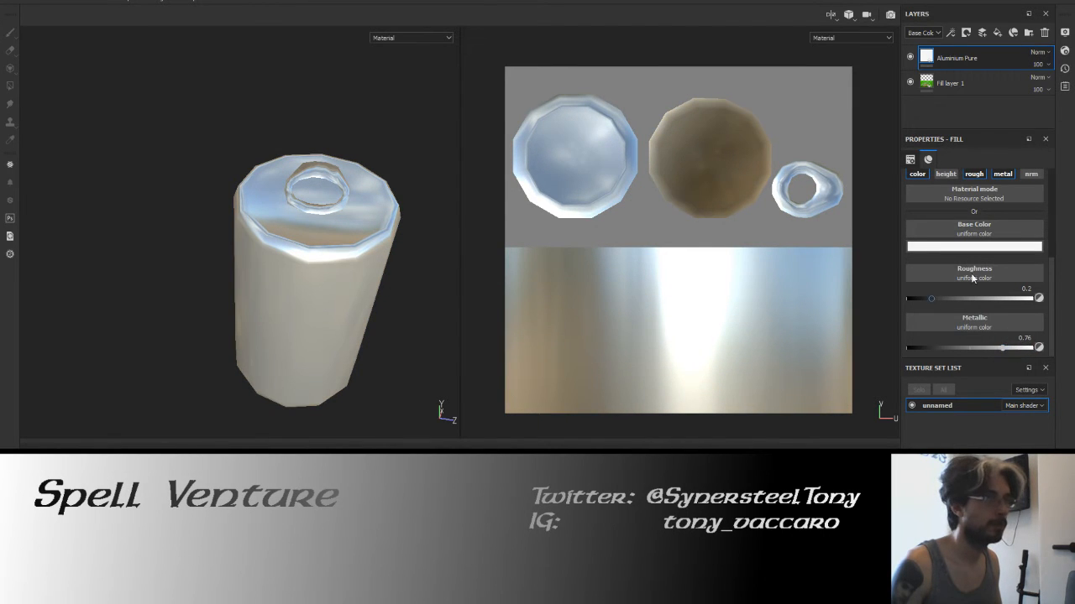
Change the Aluminum Pure base color to a neutral grey with RGB values of 0.449.
{"action": "left_click", "coordinate": [968, 246]}
{"action": "left_click_drag", "start_coordinate": [953, 277], "coordinate": [892, 286]}
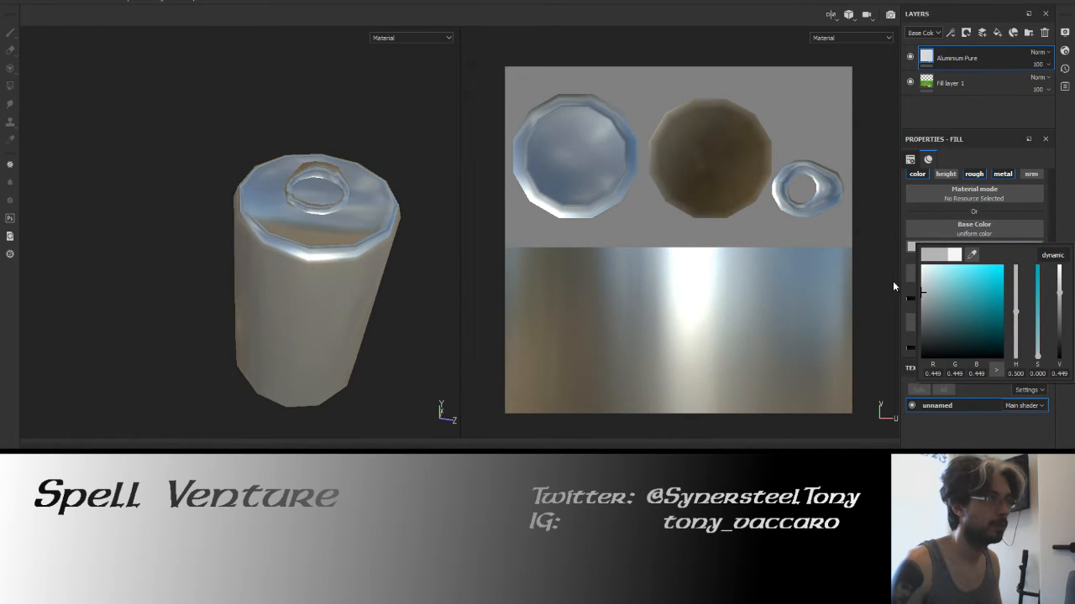
{"action": "left_click", "coordinate": [1049, 173]}
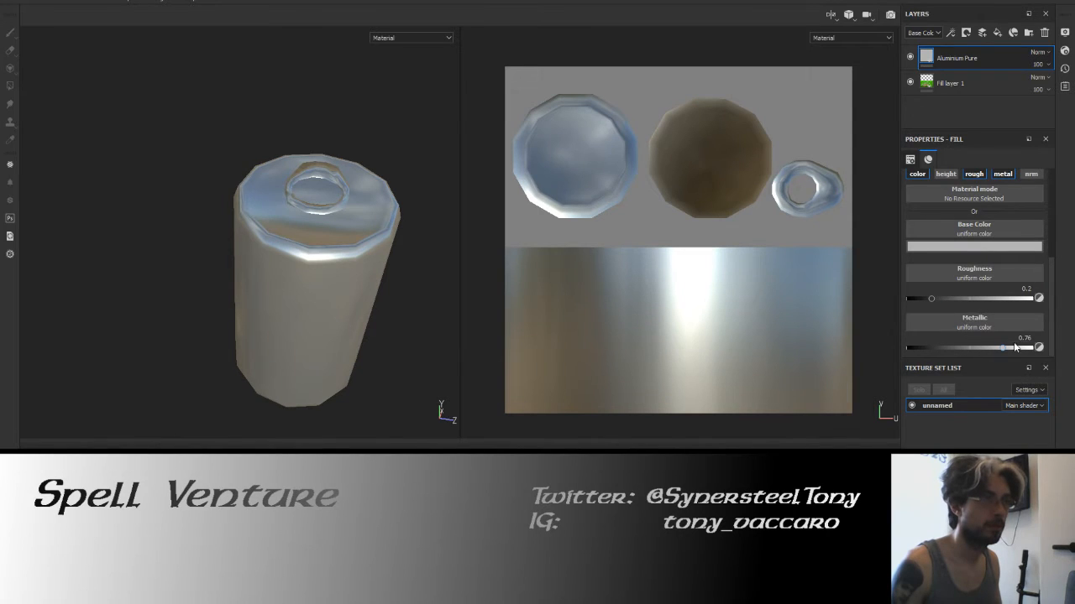
Set the Aluminum Pure layer's roughness to 0.15.
{"action": "left_click_drag", "start_coordinate": [929, 299], "coordinate": [925, 298]}
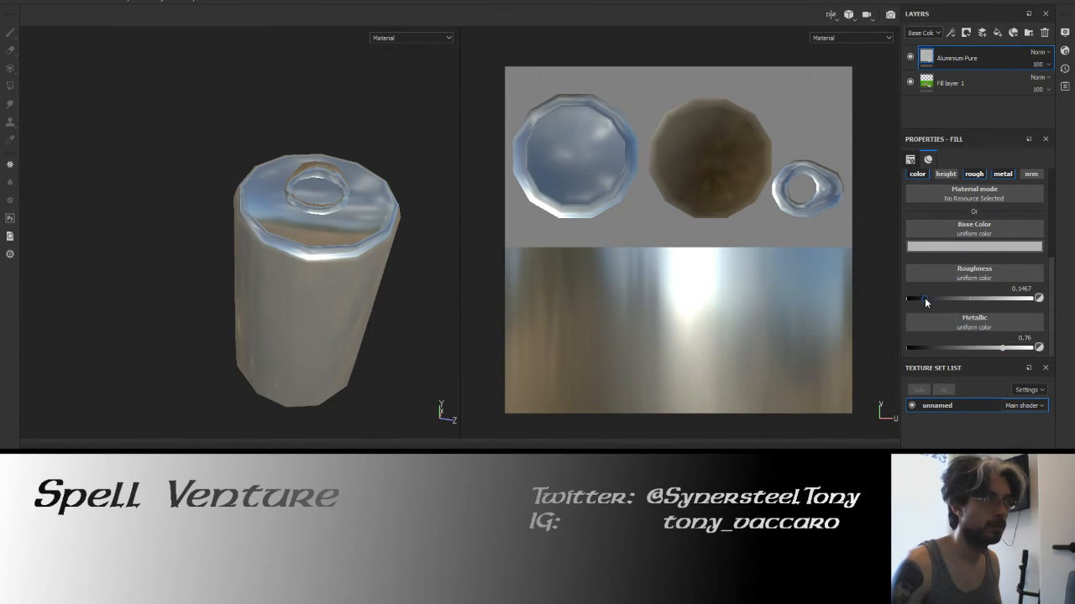
{"action": "double_click", "coordinate": [1018, 289]}
{"action": "type", "text": "0.15"}
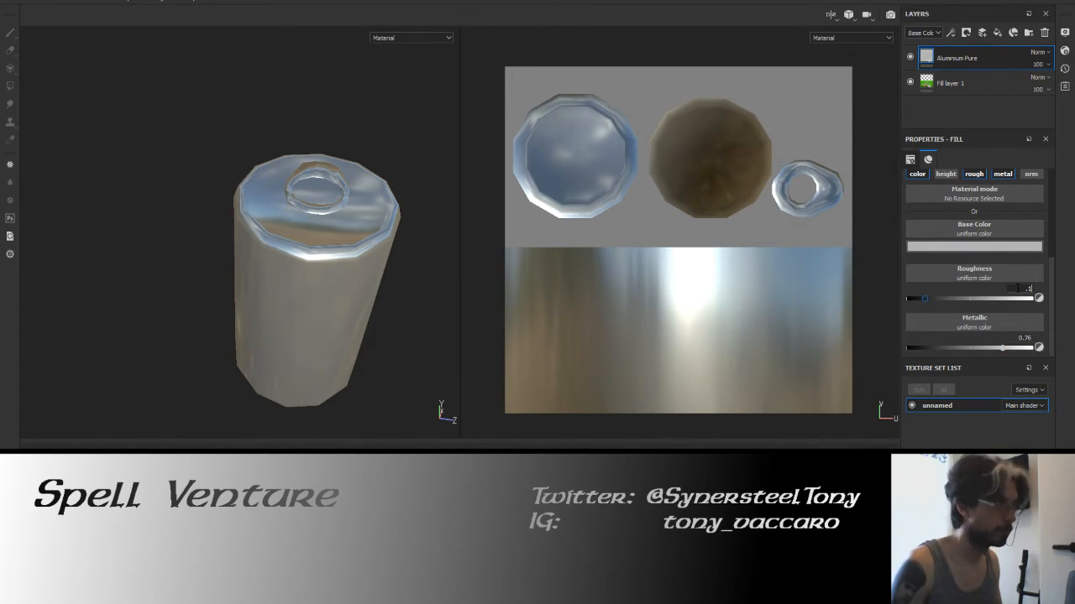
{"action": "key", "text": "Return"}
Add a white mask to the Aluminum Pure layer and polygon-fill the can's side UV island with color 0.
{"action": "right_click", "coordinate": [932, 61]}
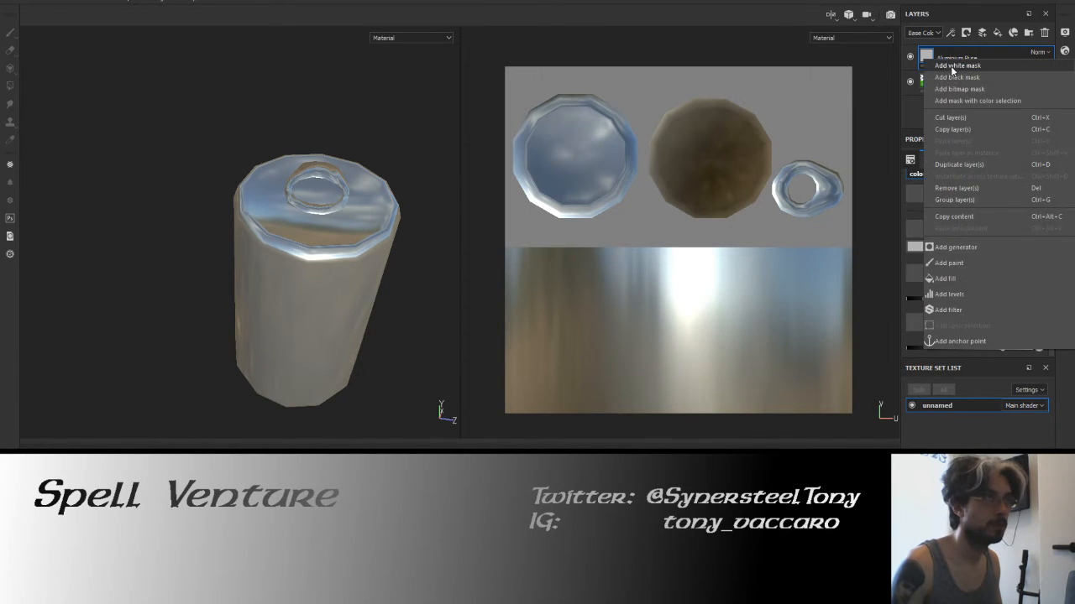
{"action": "left_click", "coordinate": [953, 67]}
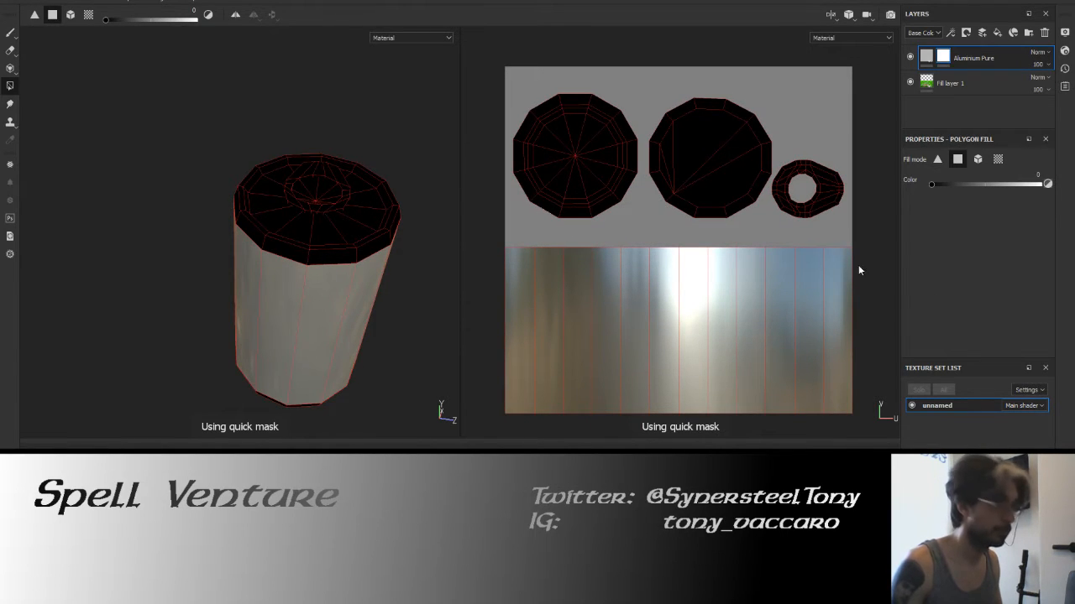
{"action": "left_click_drag", "start_coordinate": [505, 234], "coordinate": [853, 424]}
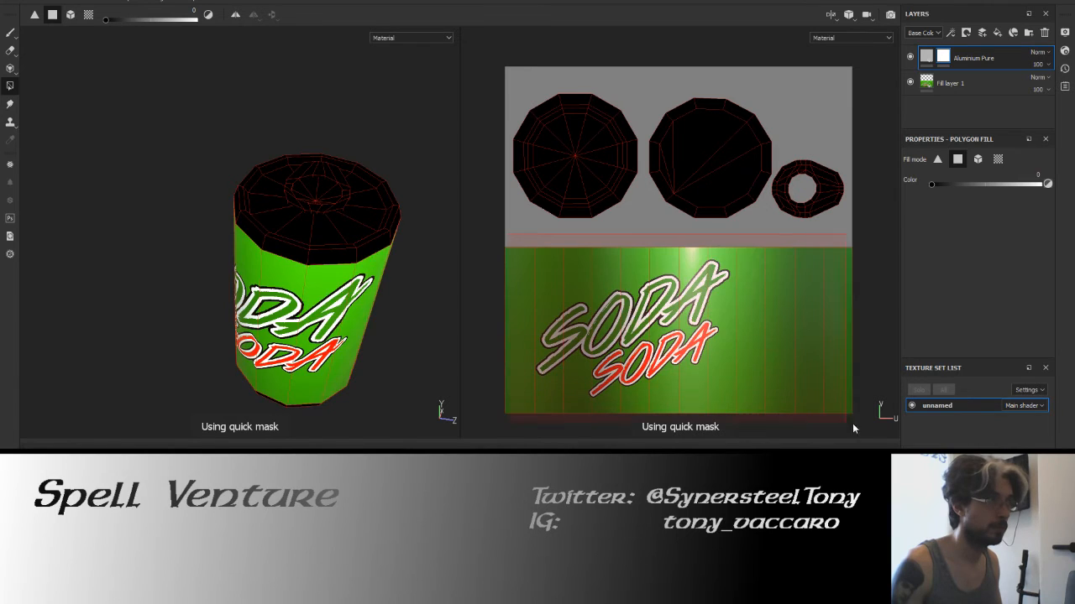
Fill the lid, base and tab UV islands in the Aluminum Pure mask with color 1.
{"action": "left_click_drag", "start_coordinate": [932, 184], "coordinate": [1042, 185]}
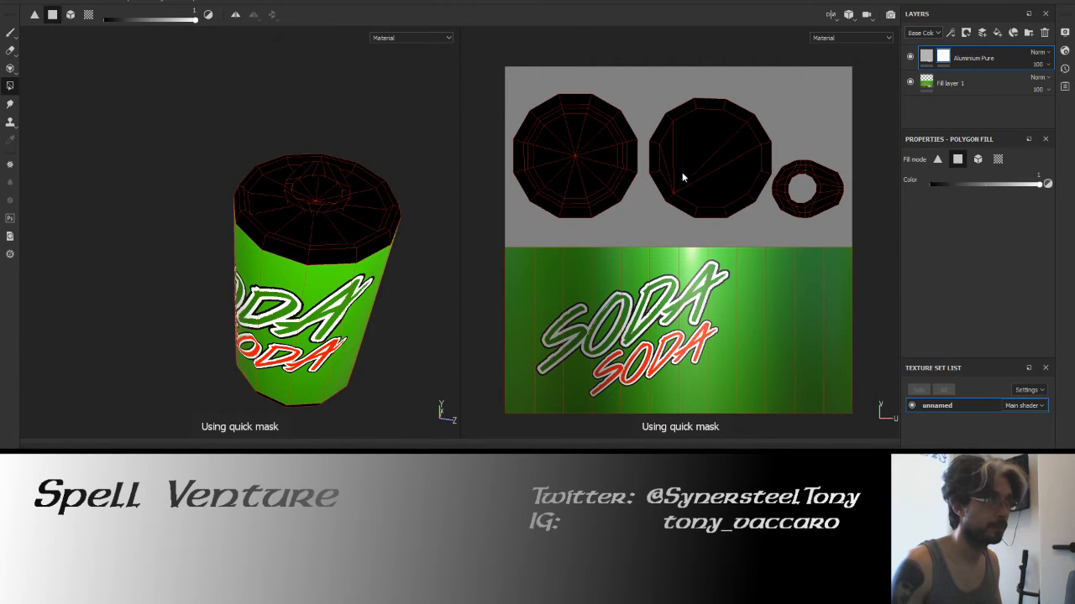
{"action": "left_click_drag", "start_coordinate": [506, 84], "coordinate": [853, 229]}
{"action": "left_click", "coordinate": [942, 185]}
{"action": "left_click_drag", "start_coordinate": [635, 167], "coordinate": [836, 222]}
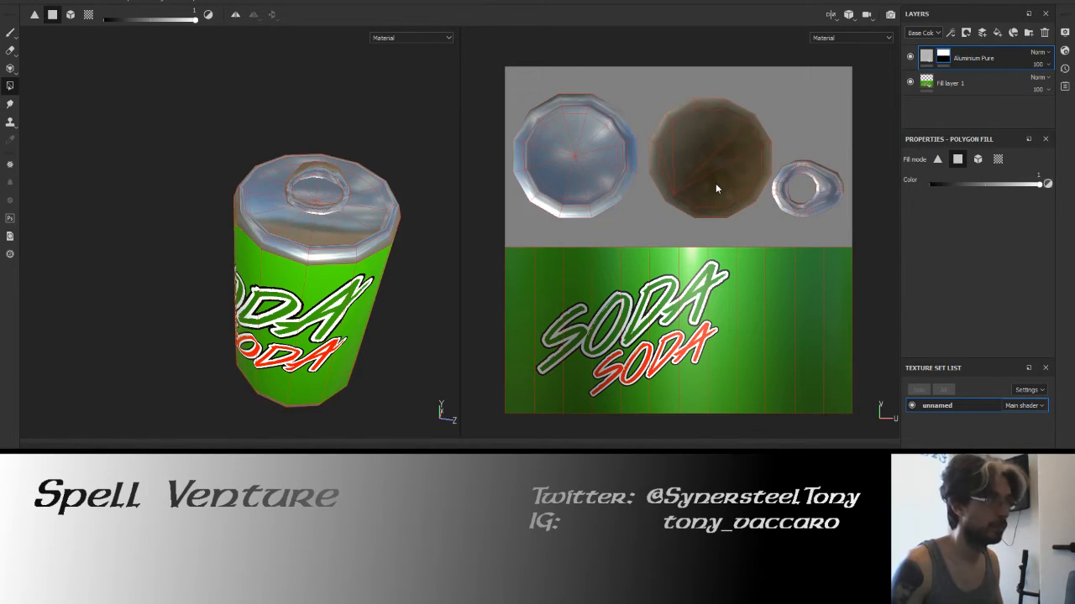
Inspect the can's label, lid and rim from several angles and under rotated environment lighting.
{"action": "left_click_drag", "start_coordinate": [320, 248], "coordinate": [334, 342], "text": "alt"}
{"action": "middle_click_drag", "start_coordinate": [197, 206], "coordinate": [376, 287], "text": "alt"}
{"action": "left_click_drag", "start_coordinate": [375, 286], "coordinate": [266, 302], "text": "alt"}
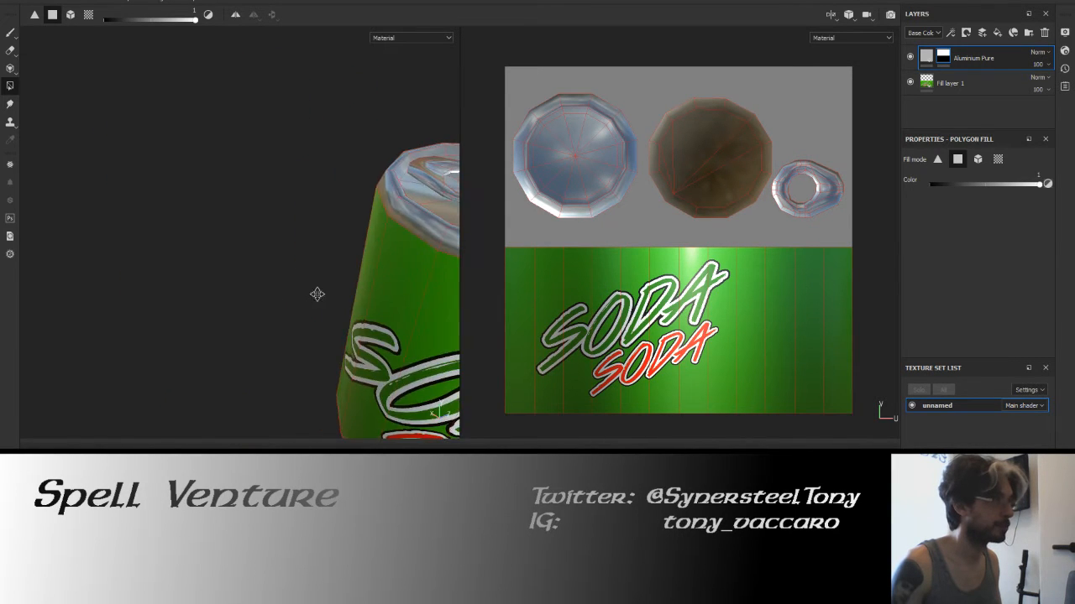
{"action": "middle_click_drag", "start_coordinate": [317, 294], "coordinate": [166, 292], "text": "alt"}
{"action": "left_click_drag", "start_coordinate": [257, 314], "coordinate": [291, 305], "text": "alt"}
{"action": "scroll", "coordinate": [292, 304], "scroll_direction": "down", "scroll_amount": 3}
{"action": "right_click_drag", "start_coordinate": [272, 286], "coordinate": [340, 312], "text": "shift"}
{"action": "left_click_drag", "start_coordinate": [340, 313], "coordinate": [290, 286], "text": "alt"}
{"action": "middle_click_drag", "start_coordinate": [324, 304], "coordinate": [257, 245], "text": "alt"}
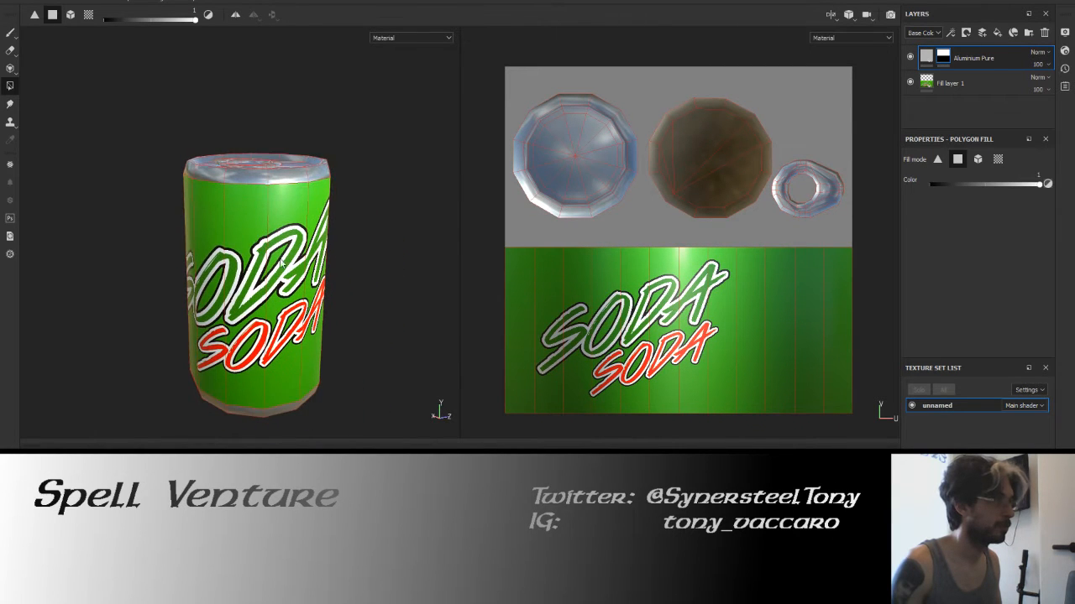
{"action": "left_click_drag", "start_coordinate": [336, 281], "coordinate": [189, 266], "text": "alt"}
{"action": "left_click_drag", "start_coordinate": [235, 284], "coordinate": [377, 297], "text": "alt"}
{"action": "middle_click_drag", "start_coordinate": [220, 264], "coordinate": [345, 267], "text": "alt"}
{"action": "left_click_drag", "start_coordinate": [139, 245], "coordinate": [307, 261], "text": "alt"}
{"action": "middle_click_drag", "start_coordinate": [307, 262], "coordinate": [167, 238], "text": "alt"}
{"action": "left_click_drag", "start_coordinate": [166, 238], "coordinate": [209, 228], "text": "alt"}
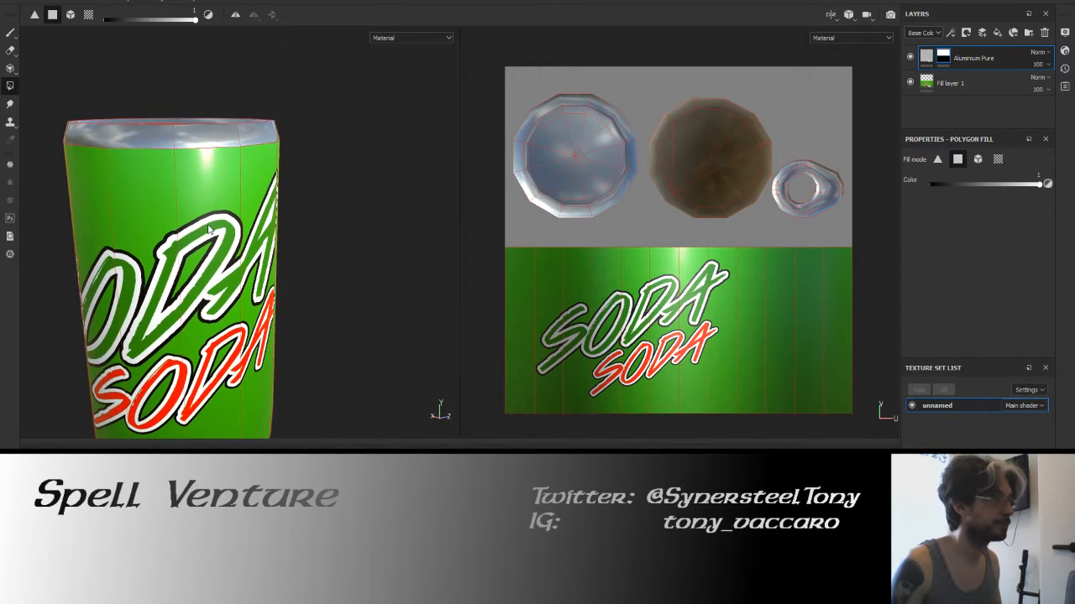
{"action": "middle_click_drag", "start_coordinate": [152, 256], "coordinate": [272, 269], "text": "alt"}
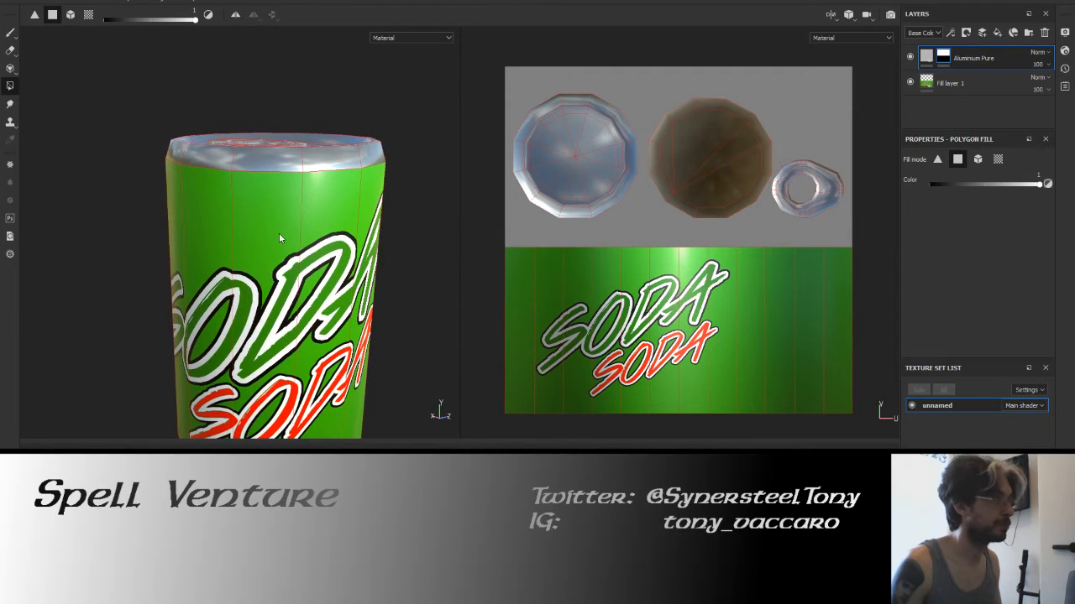
{"action": "left_click_drag", "start_coordinate": [281, 251], "coordinate": [220, 232], "text": "alt"}
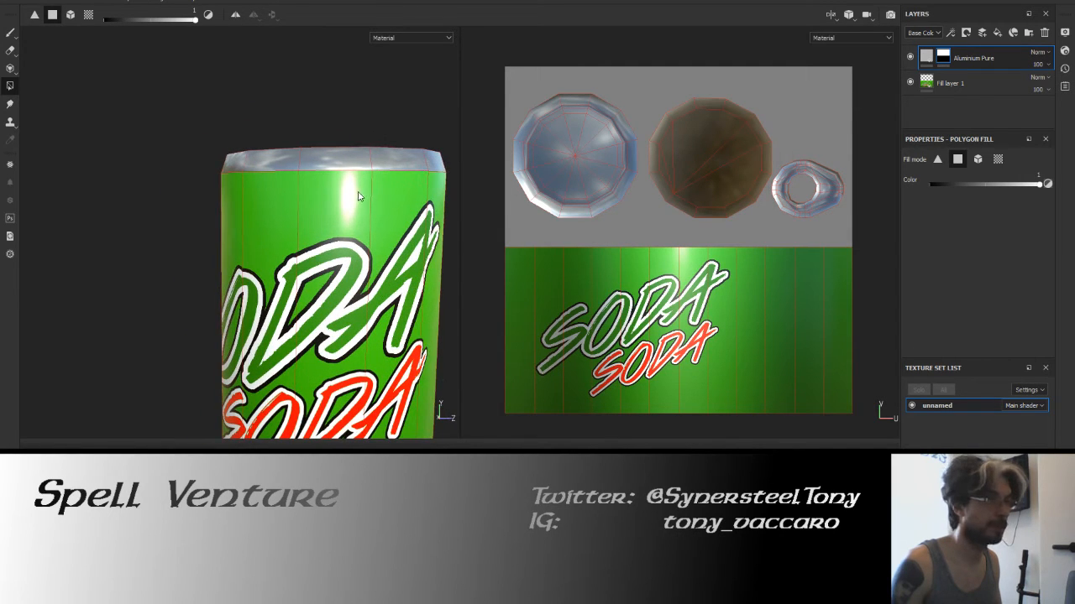
{"action": "mouse_move", "coordinate": [325, 212]}
{"action": "right_mouse_down", "text": "shift"}
{"action": "mouse_move", "coordinate": [370, 212]}
{"action": "mouse_move", "coordinate": [320, 217]}
{"action": "mouse_move", "coordinate": [297, 207]}
{"action": "right_mouse_up", "text": "shift"}
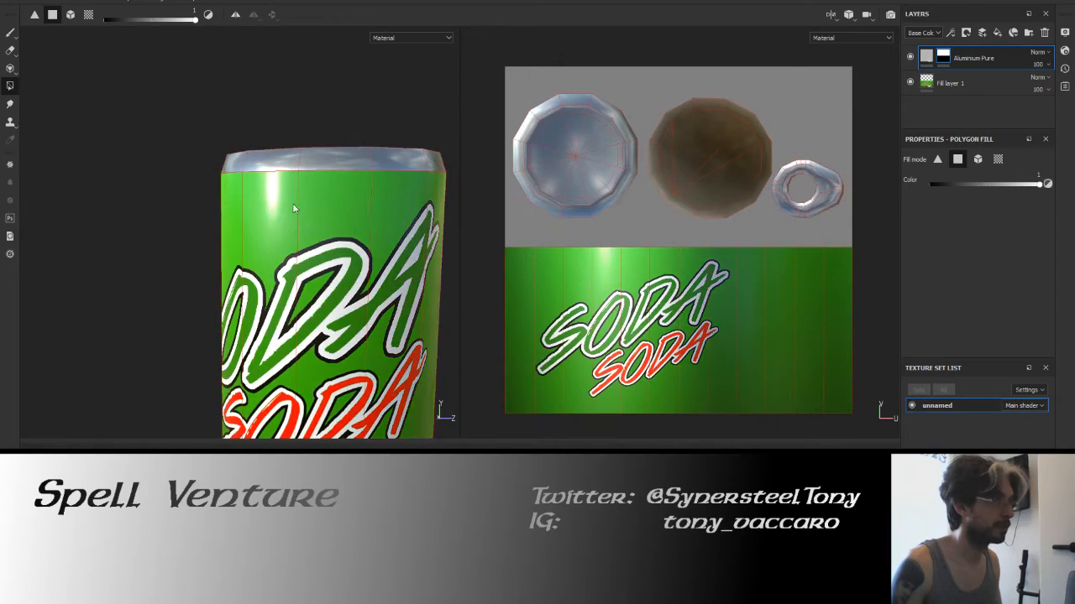
{"action": "left_click_drag", "start_coordinate": [299, 208], "coordinate": [305, 272], "text": "alt"}
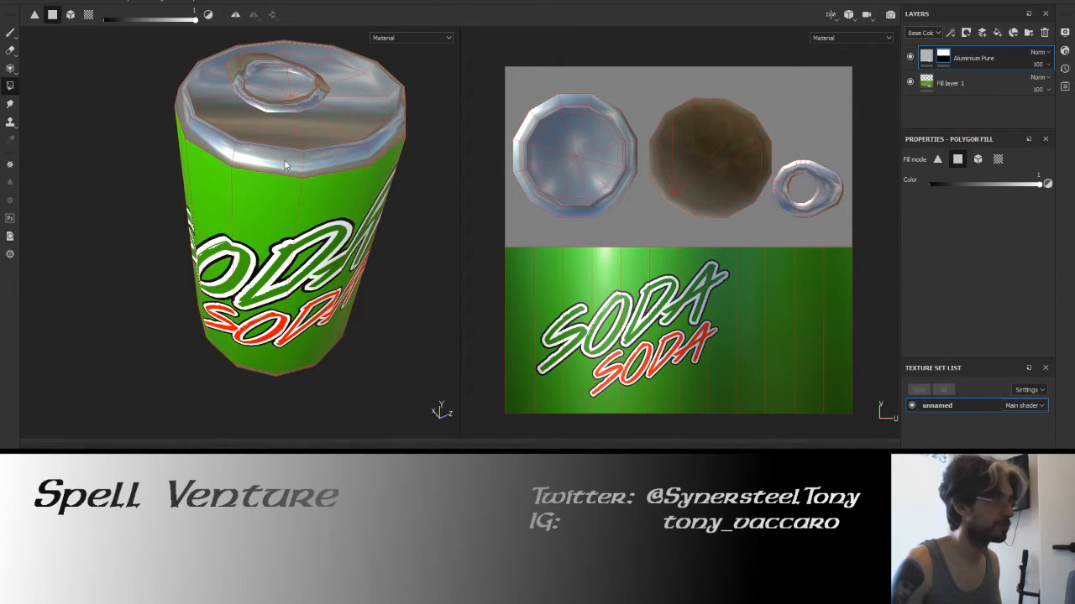
{"action": "left_click_drag", "start_coordinate": [297, 168], "coordinate": [281, 195], "text": "alt"}
{"action": "right_click_drag", "start_coordinate": [281, 195], "coordinate": [269, 200], "text": "shift"}
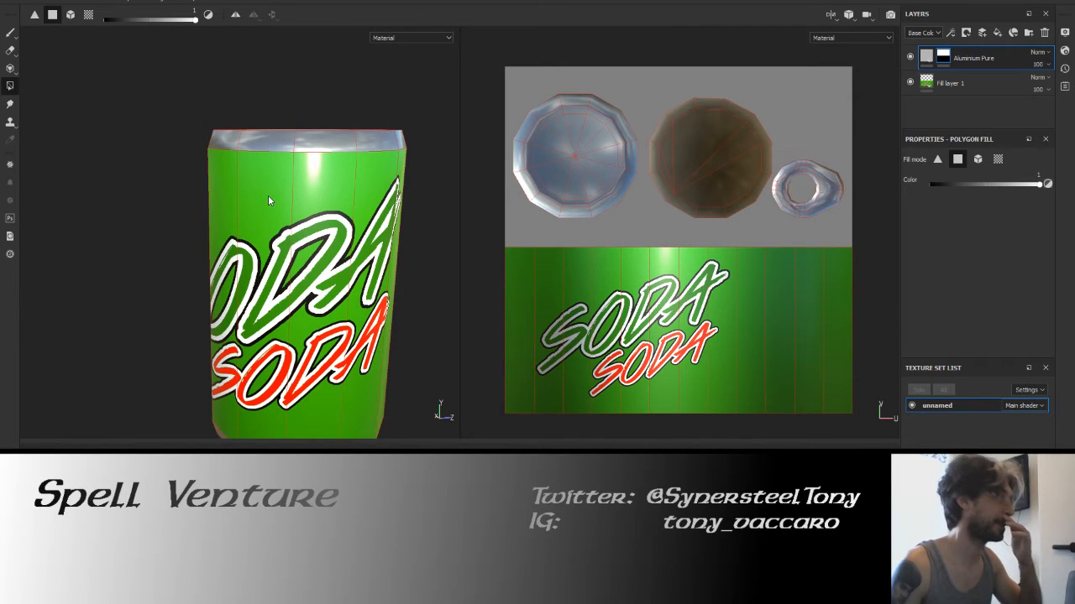
{"action": "left_click_drag", "start_coordinate": [256, 220], "coordinate": [405, 230], "text": "alt"}
{"action": "scroll", "coordinate": [274, 263], "scroll_direction": "down", "scroll_amount": 4}
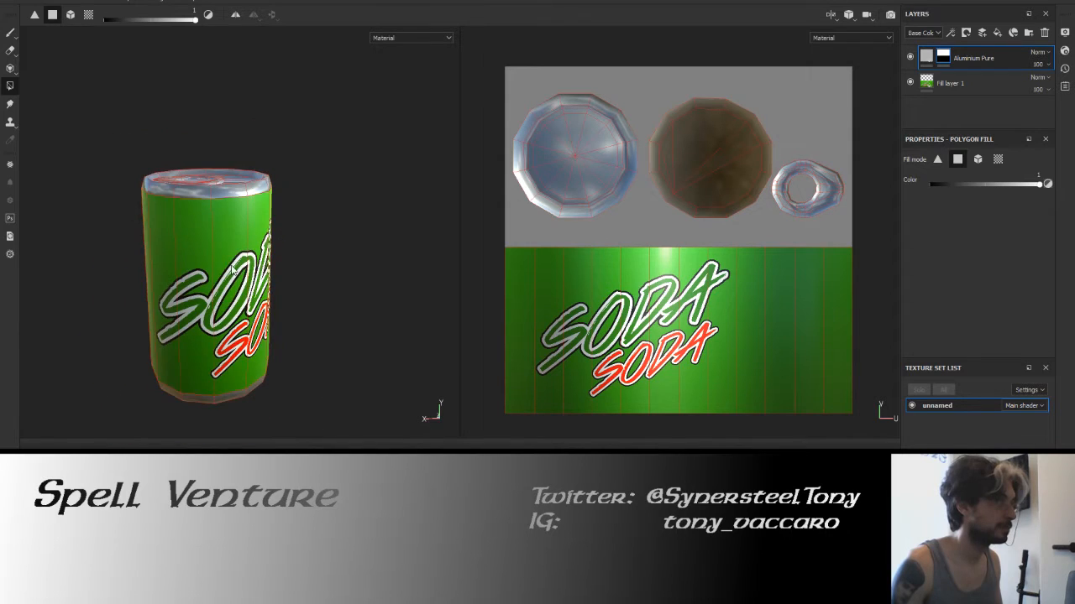
{"action": "left_click_drag", "start_coordinate": [164, 243], "coordinate": [221, 215], "text": "alt"}
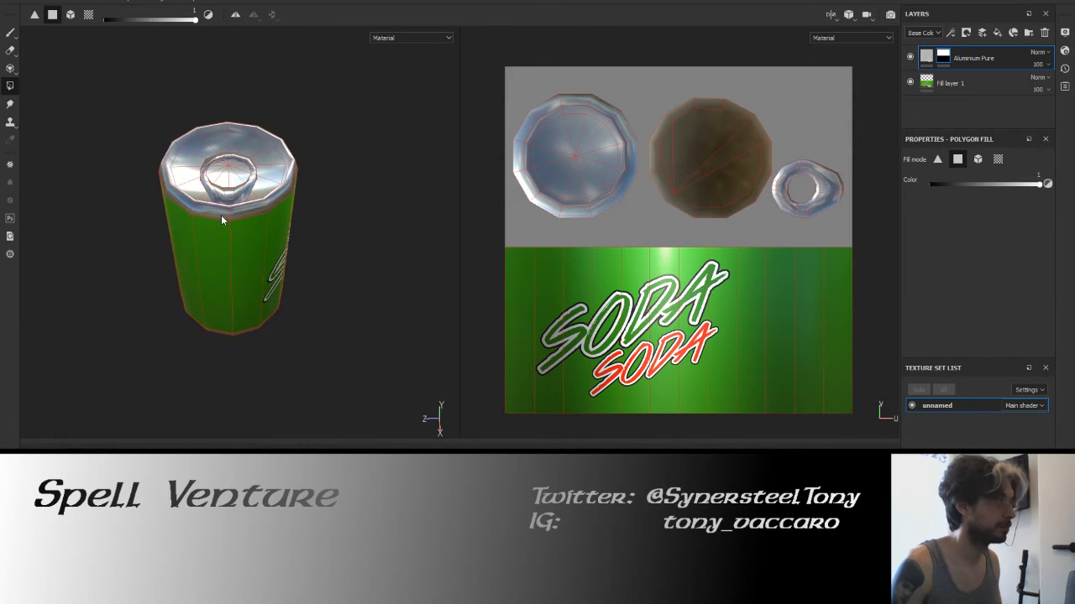
Save the project as soda in the SPP Files folder.
{"action": "key", "text": "ctrl+s"}
{"action": "type", "text": "soda"}
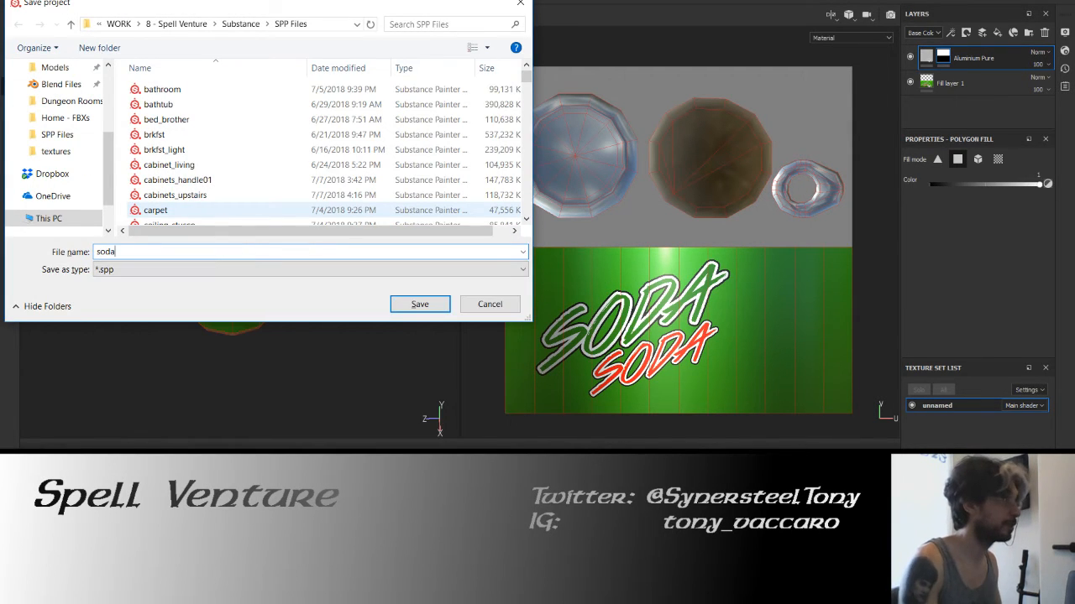
{"action": "key", "text": "Return"}
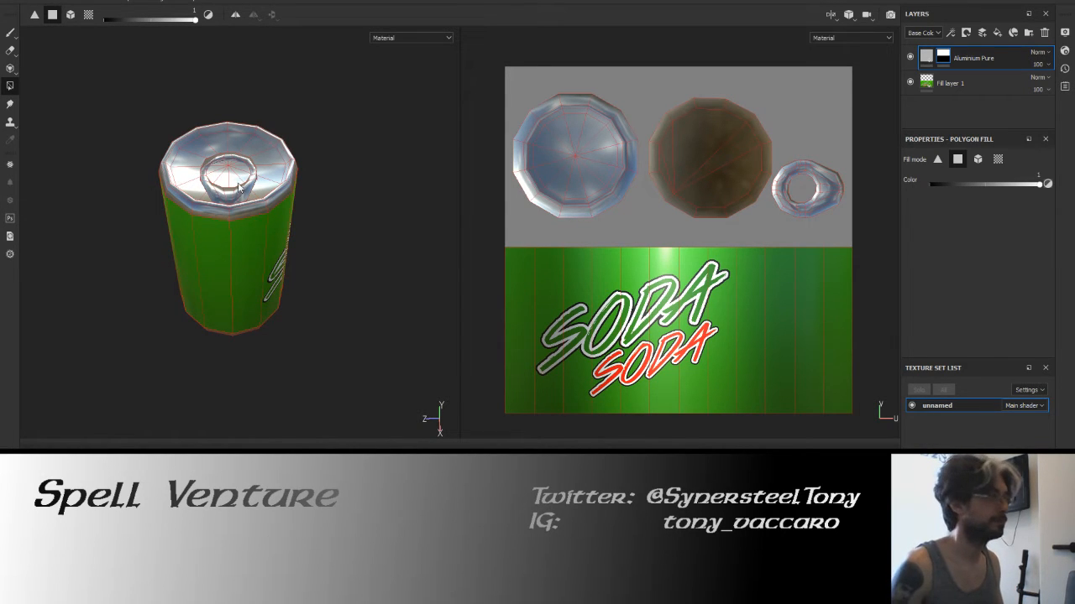
{"action": "left_click", "coordinate": [16, 4]}
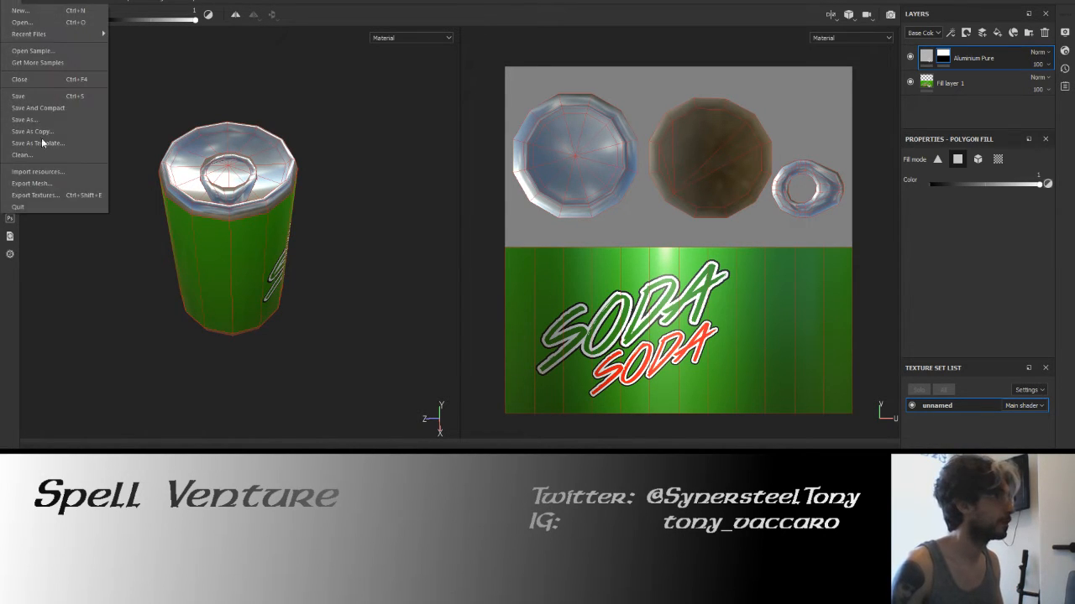
{"action": "left_click", "coordinate": [50, 196]}
{"action": "left_click", "coordinate": [764, 193]}
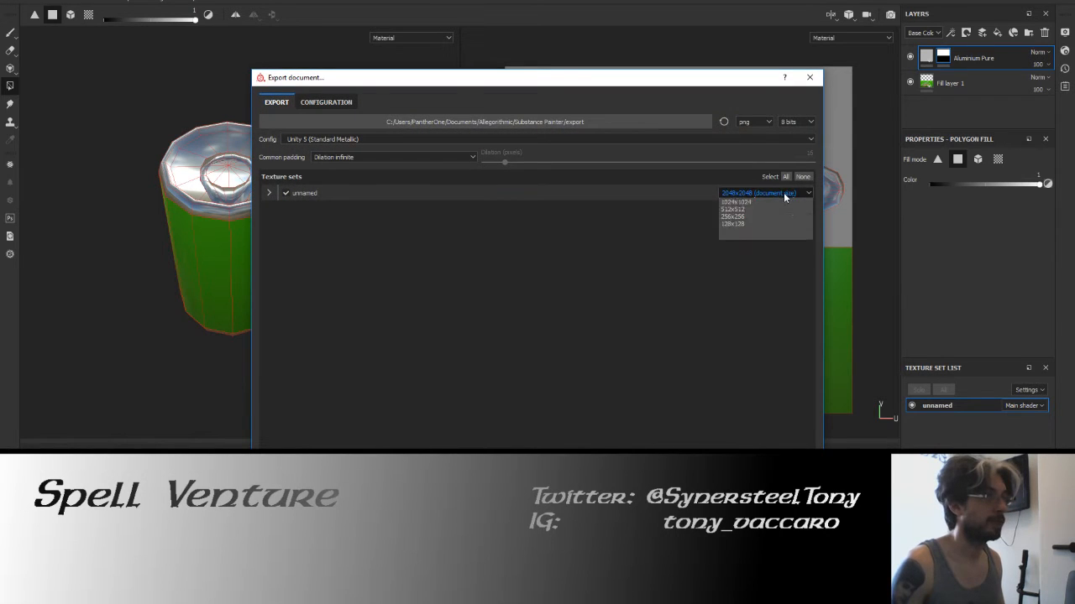
{"action": "left_click", "coordinate": [748, 217]}
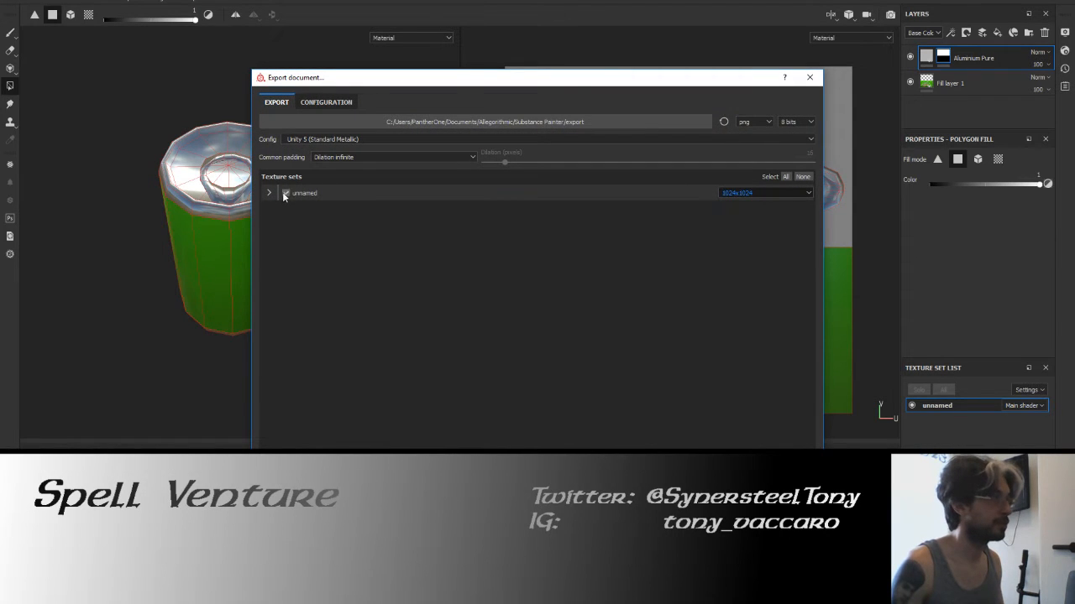
{"action": "left_click", "coordinate": [810, 77]}
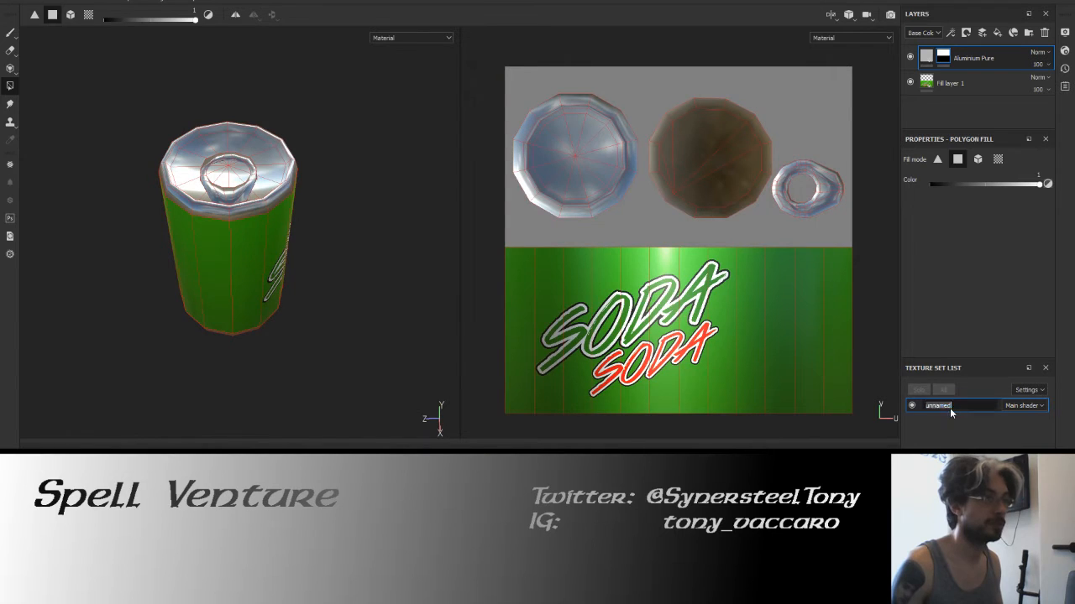
Rename the unnamed texture set as main.
{"action": "double_click", "coordinate": [950, 407]}
{"action": "type", "text": "main"}
{"action": "key", "text": "Return"}
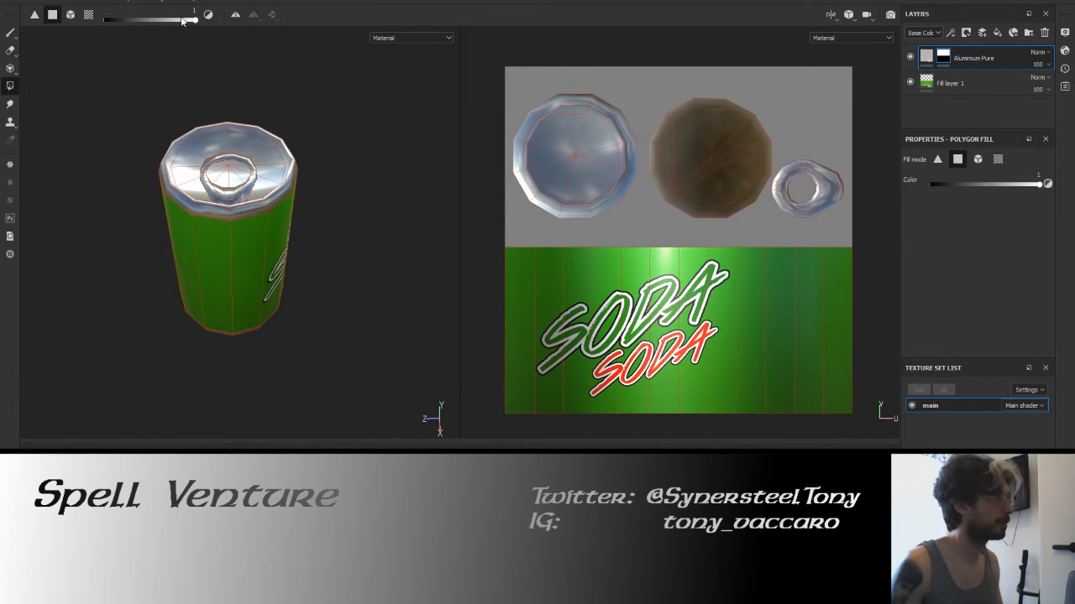
Configure the texture export of the main set to 1024x1024 with Dilation + Transparent padding.
{"action": "left_click", "coordinate": [9, 3]}
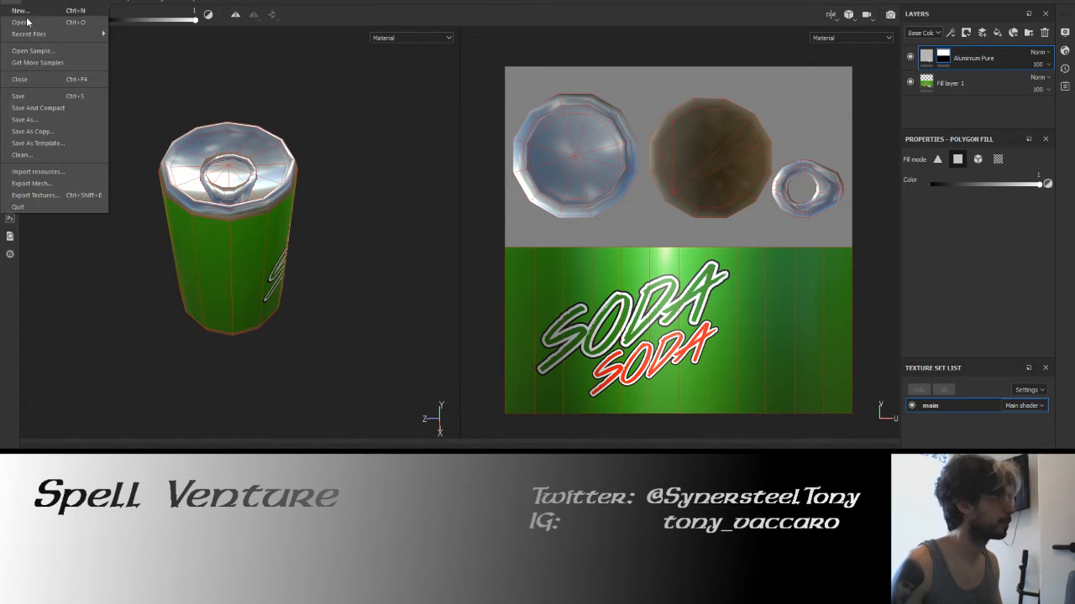
{"action": "left_click", "coordinate": [42, 196]}
{"action": "left_click", "coordinate": [768, 192]}
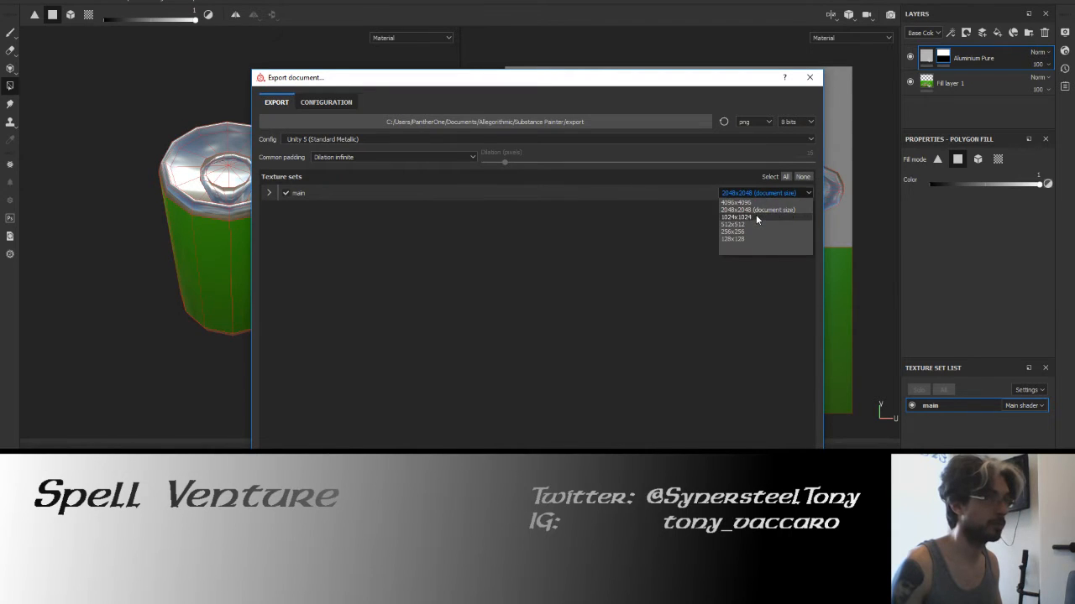
{"action": "left_click", "coordinate": [755, 215]}
{"action": "left_click", "coordinate": [336, 157]}
{"action": "left_click", "coordinate": [352, 176]}
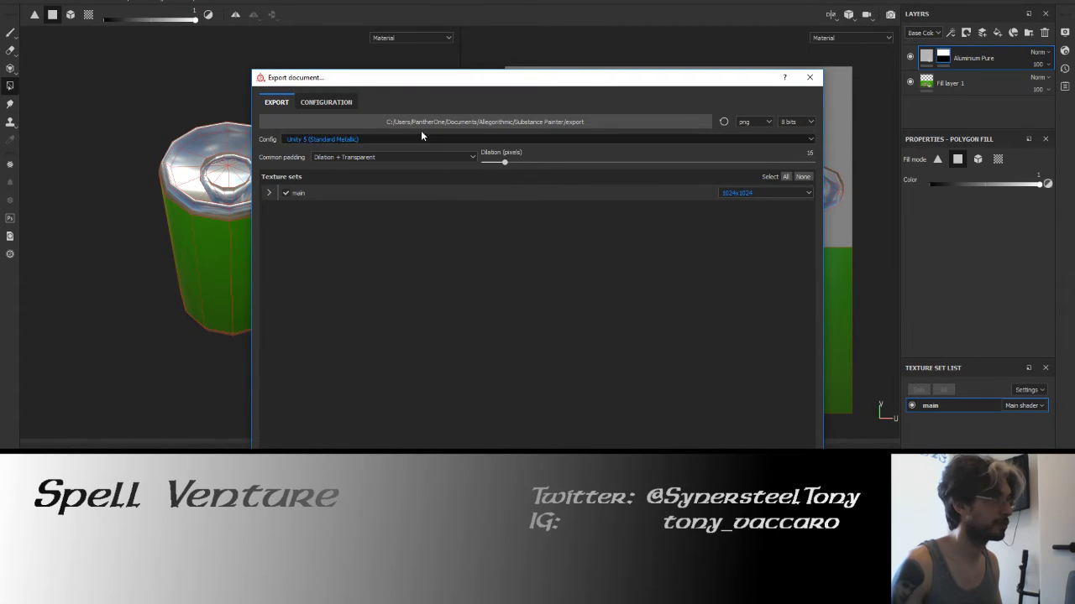
Set the export destination to the detail folder under Substance > Exports > HOME.
{"action": "left_click", "coordinate": [487, 121]}
{"action": "left_click", "coordinate": [340, 260]}
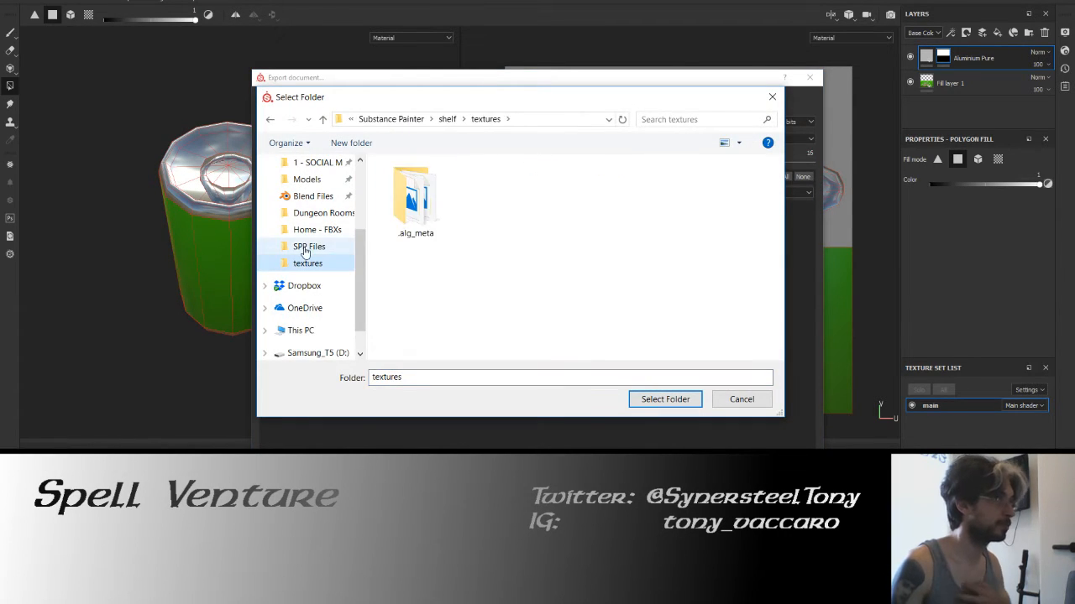
{"action": "left_click", "coordinate": [319, 246]}
{"action": "left_click", "coordinate": [492, 118]}
{"action": "double_click", "coordinate": [428, 182]}
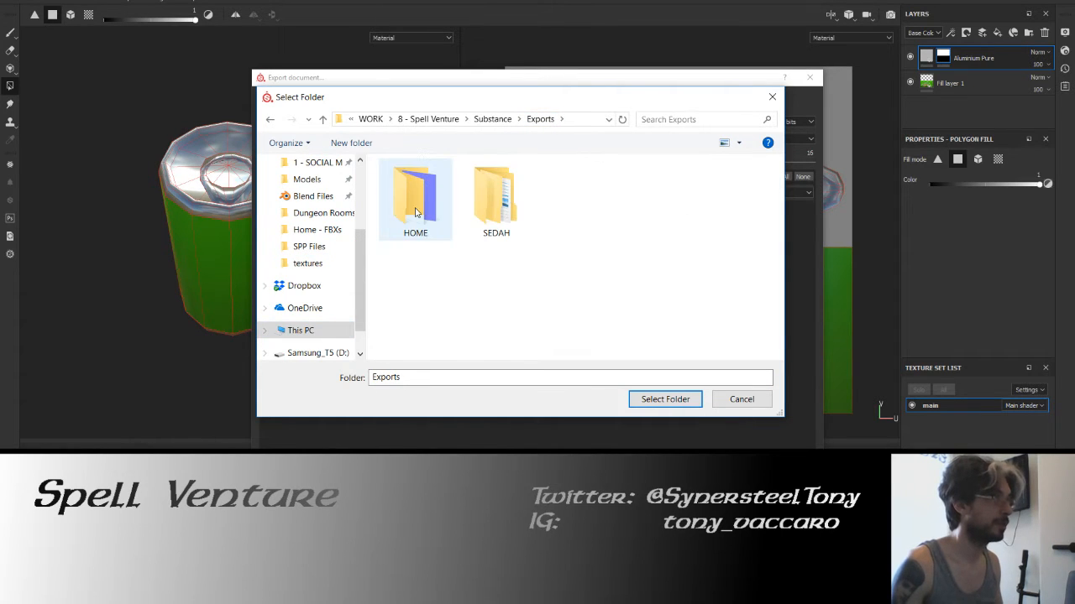
{"action": "double_click", "coordinate": [416, 208]}
{"action": "double_click", "coordinate": [406, 244]}
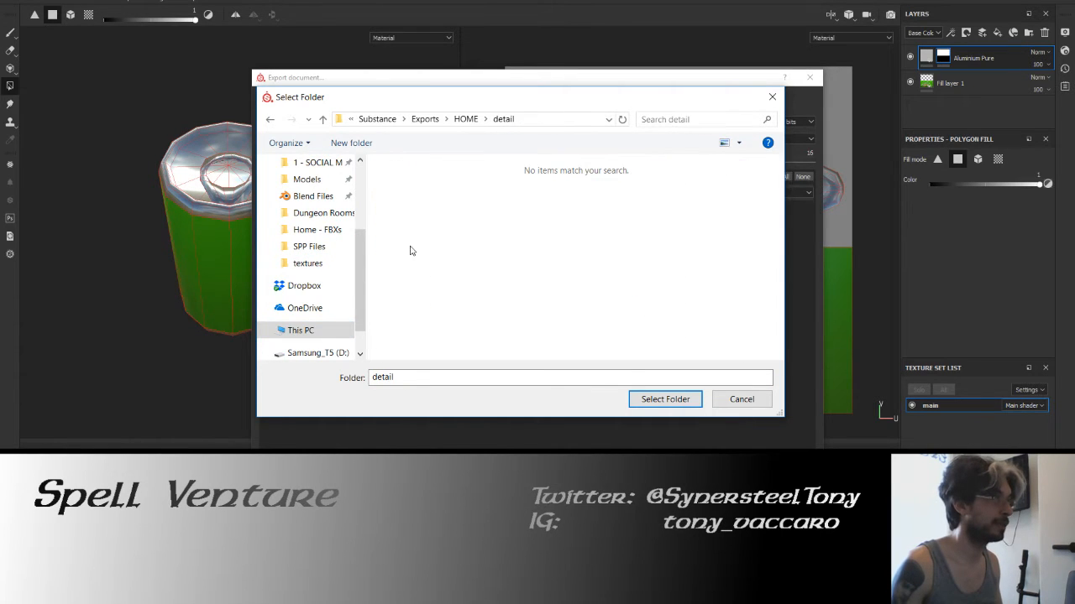
{"action": "left_click", "coordinate": [655, 399]}
Export the main texture set and save the project.
{"action": "left_click", "coordinate": [705, 474]}
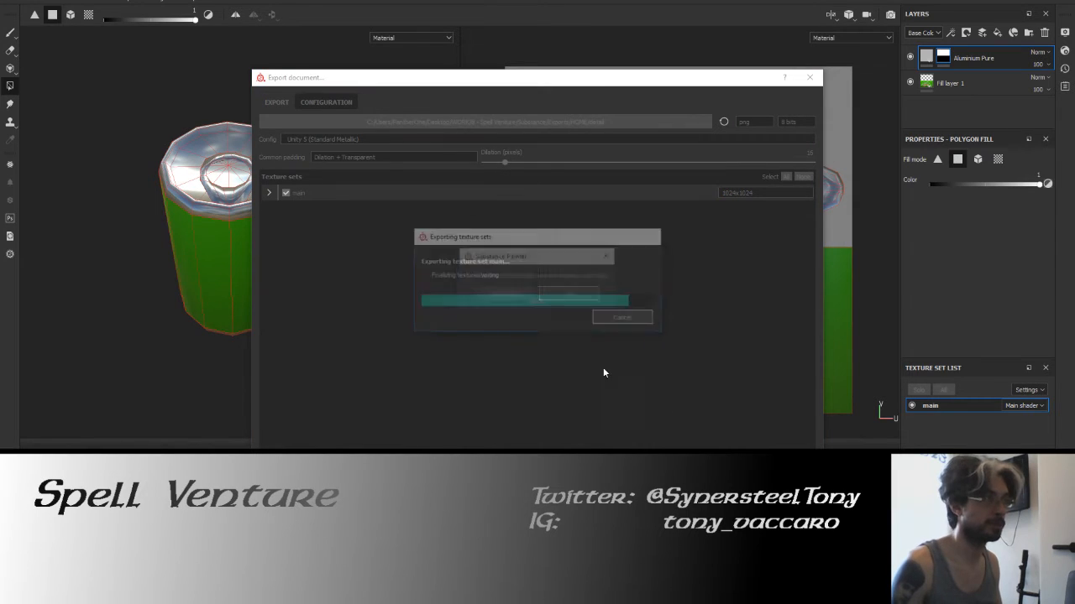
{"action": "left_click", "coordinate": [566, 295]}
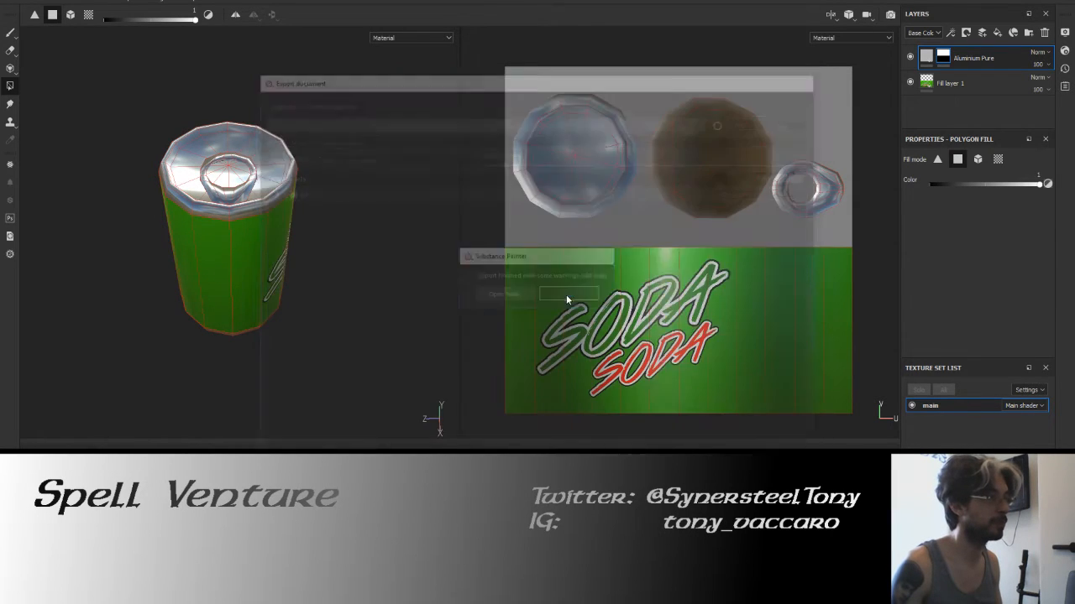
{"action": "key", "text": "ctrl+s"}
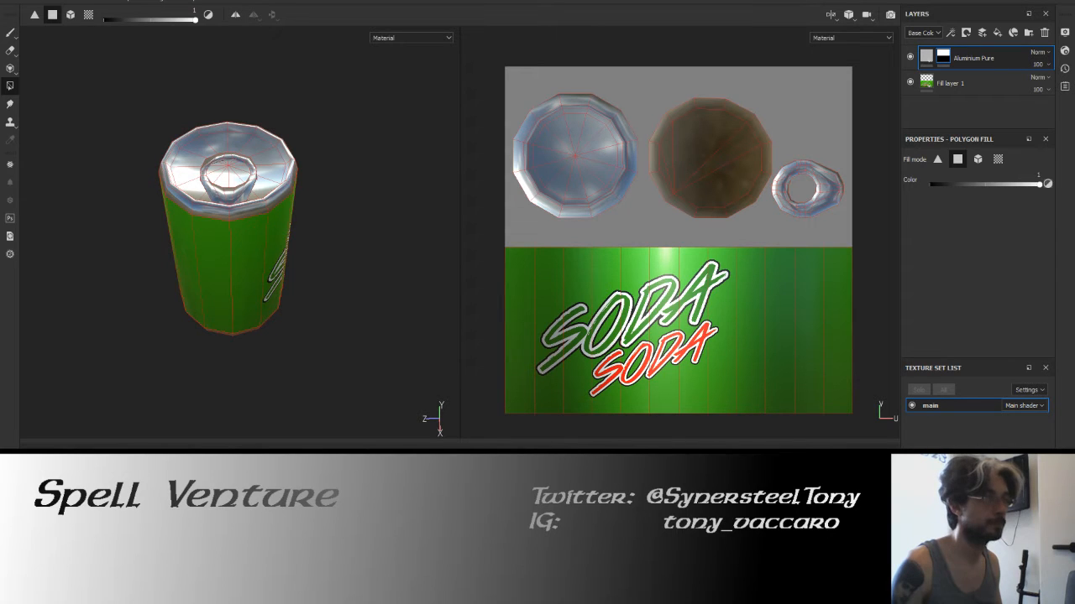
{"action": "left_click_drag", "start_coordinate": [288, 277], "coordinate": [304, 323], "text": "alt"}
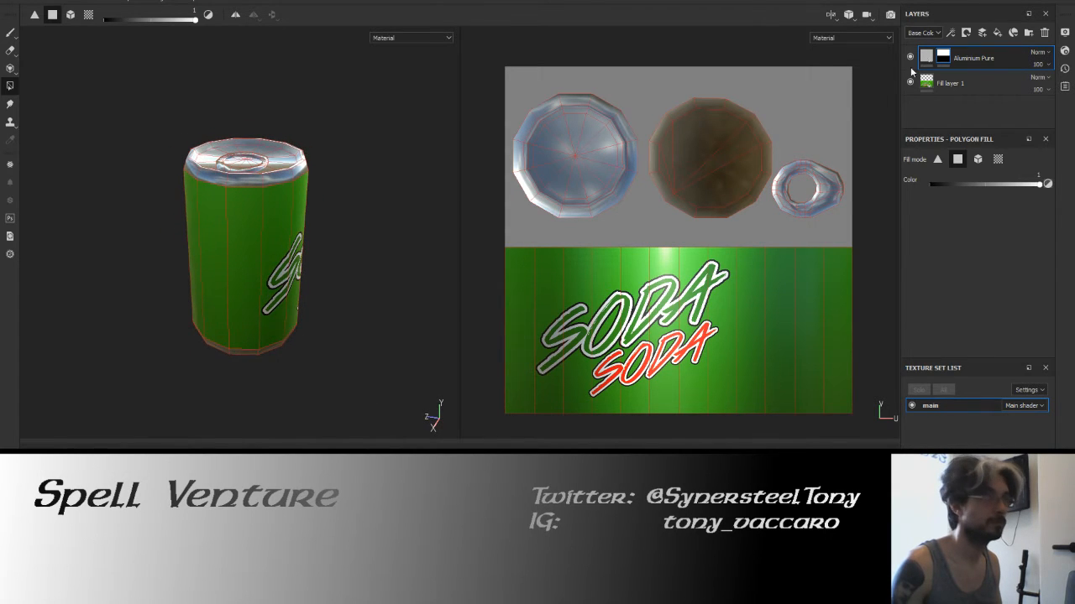
Switch to Unity and view the coffee table in the Test Bed scene up close.
{"action": "key", "text": "alt+Tab"}
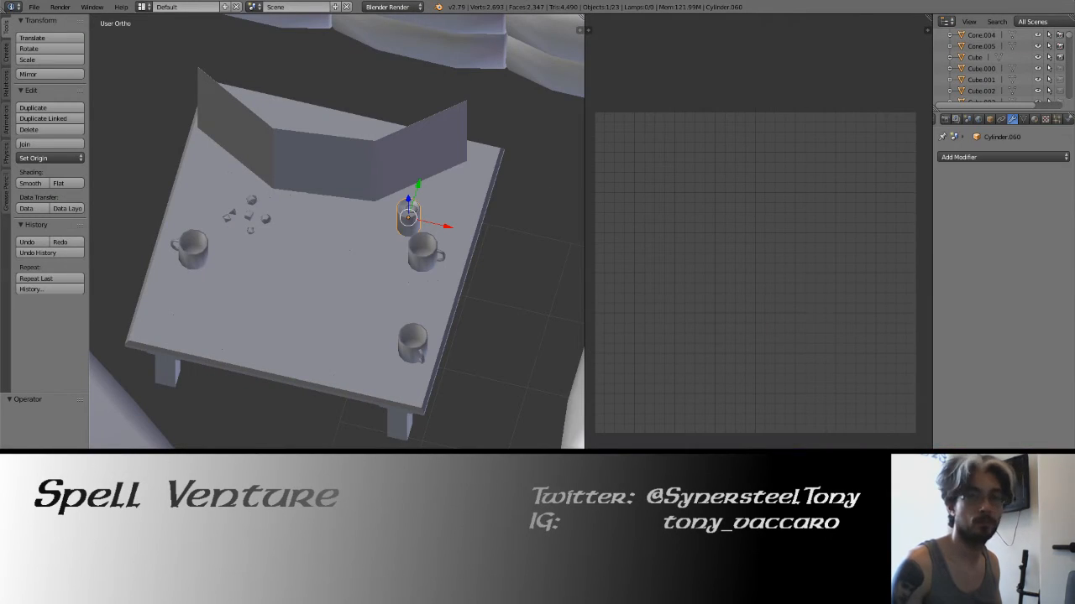
{"action": "key", "text": "alt+Tab"}
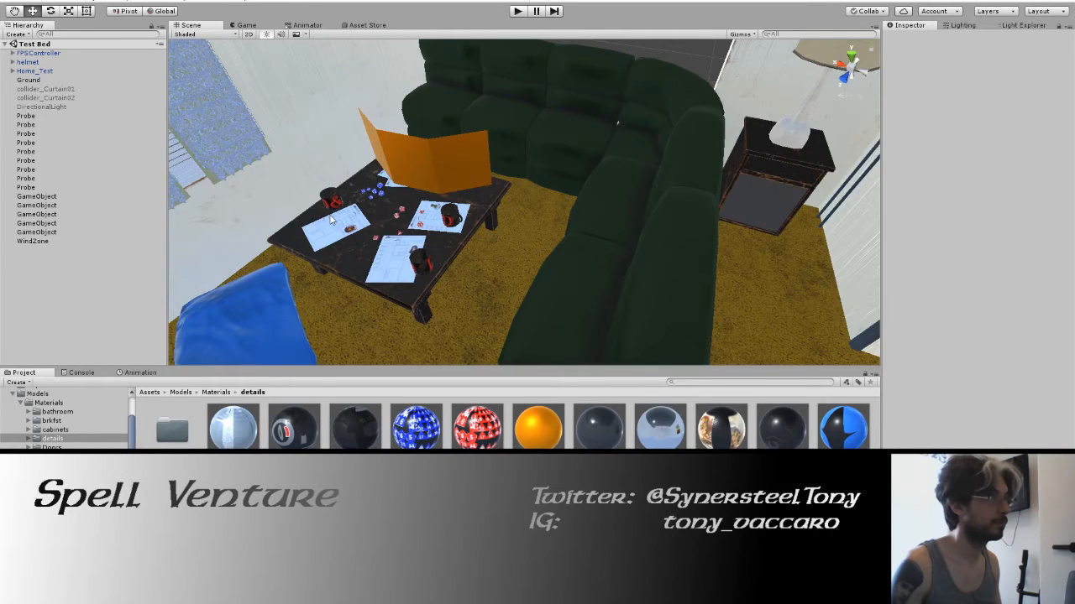
{"action": "right_click_drag", "start_coordinate": [330, 220], "coordinate": [420, 220]}
{"action": "middle_click_drag", "start_coordinate": [420, 219], "coordinate": [604, 174]}
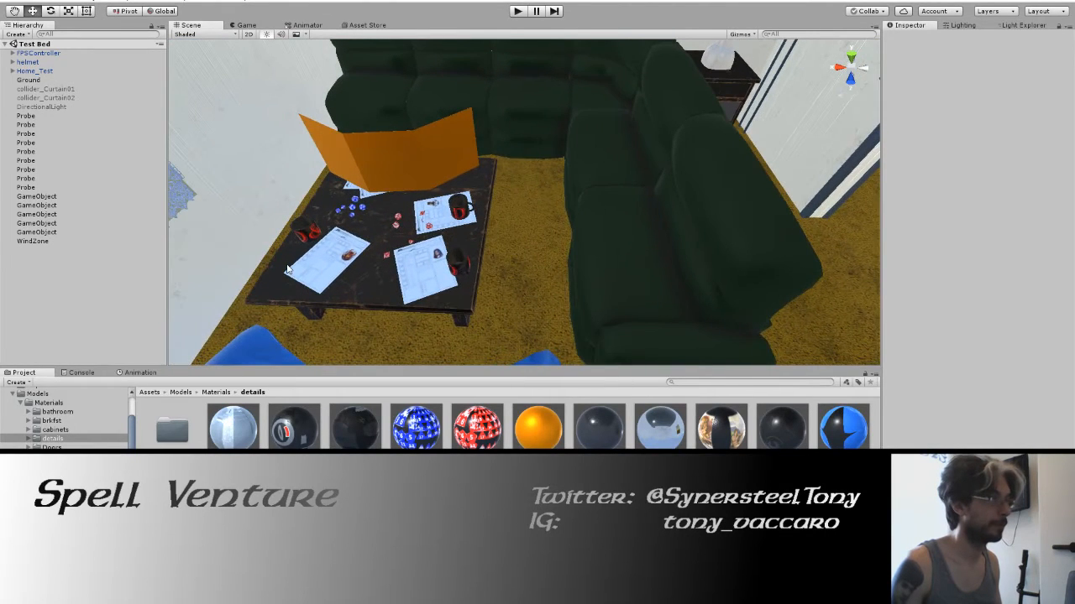
Run the scene in play mode and walk through the home to the coffee table.
{"action": "right_click_drag", "start_coordinate": [458, 266], "coordinate": [531, 176]}
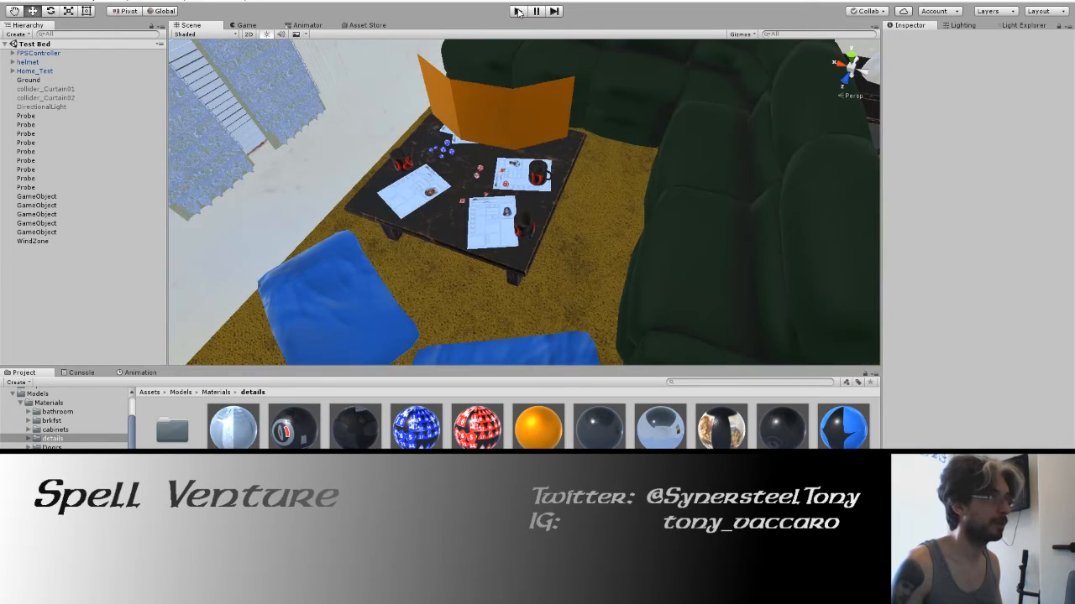
{"action": "left_click", "coordinate": [518, 12]}
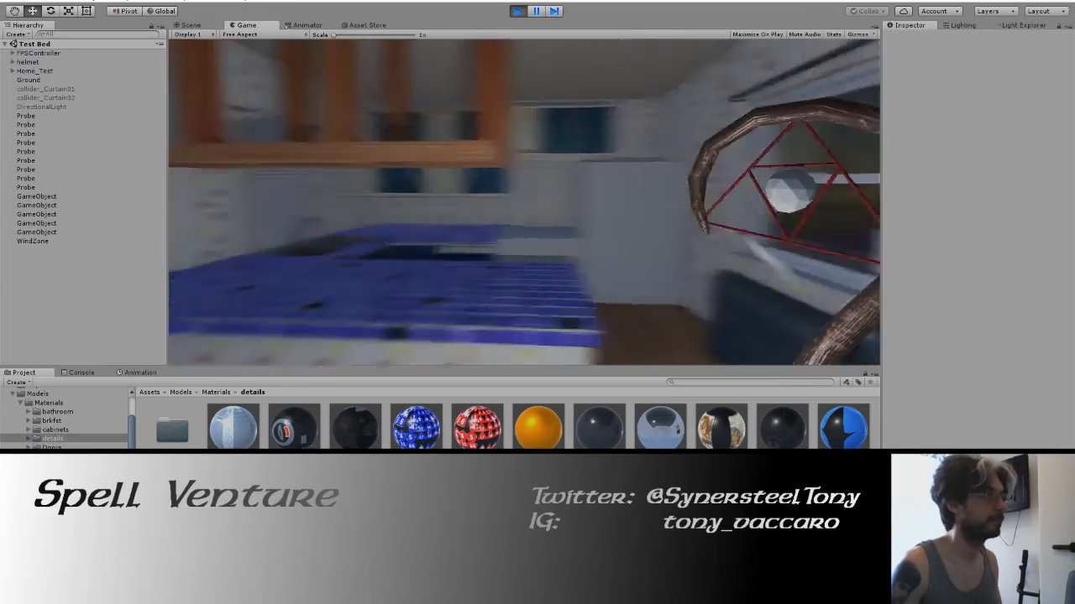
{"action": "key", "text": "w"}
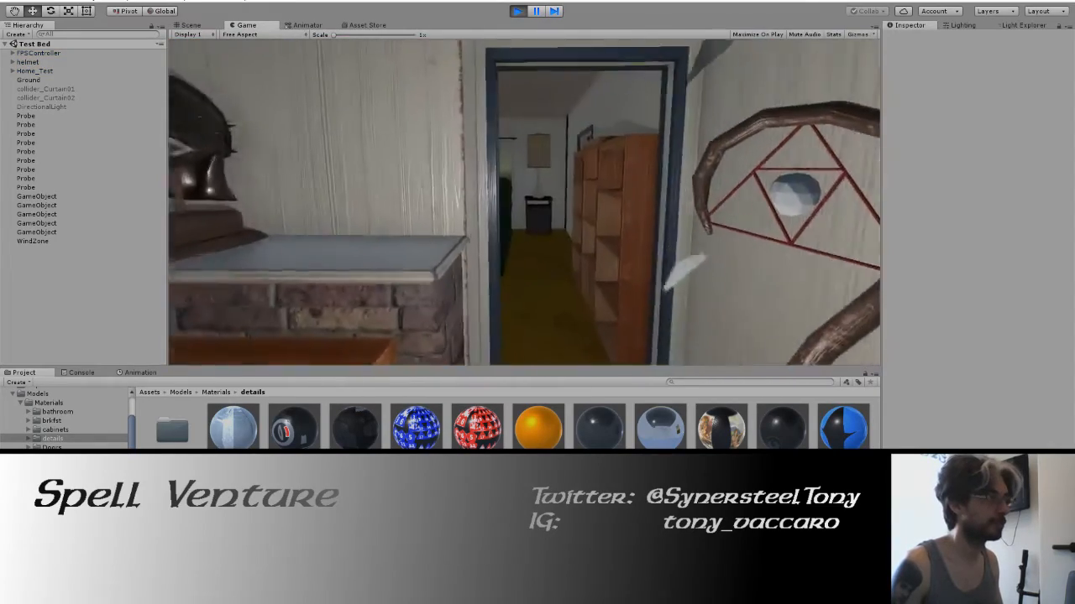
{"action": "key", "text": "w"}
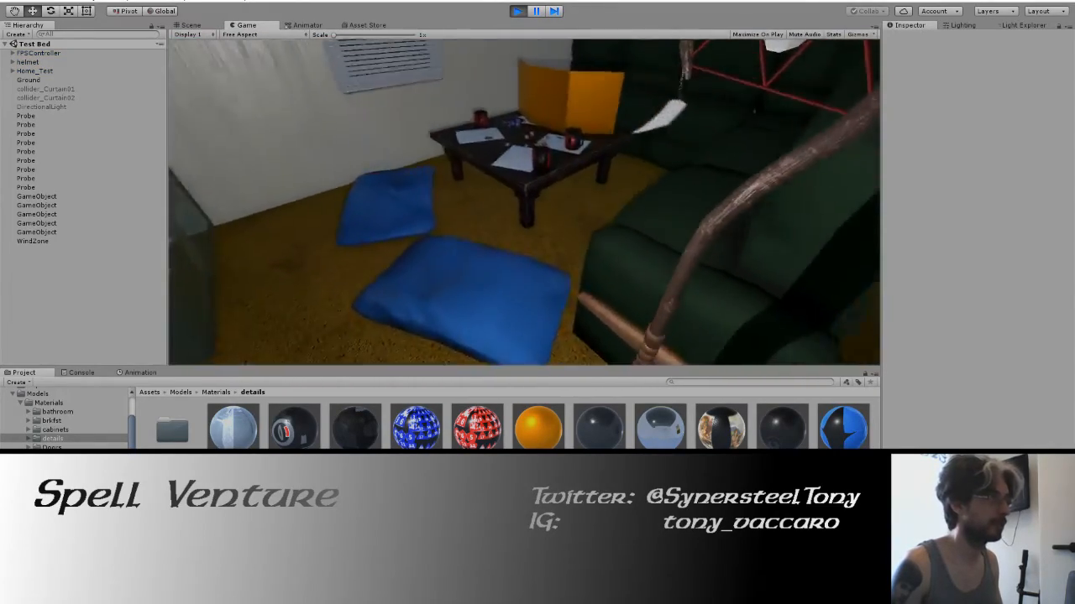
{"action": "key", "text": "w"}
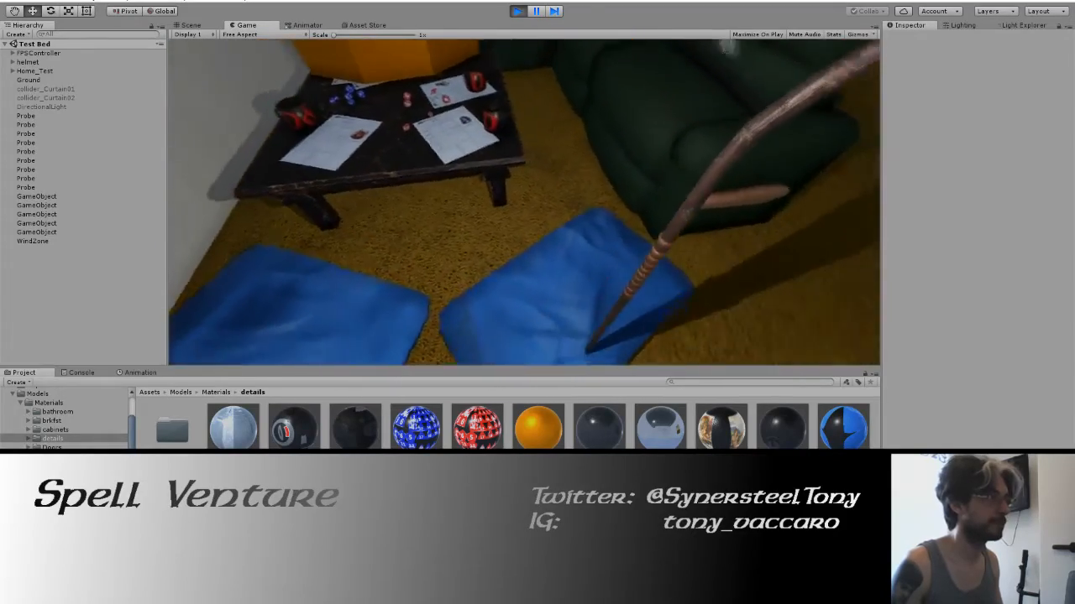
{"action": "key", "text": "w"}
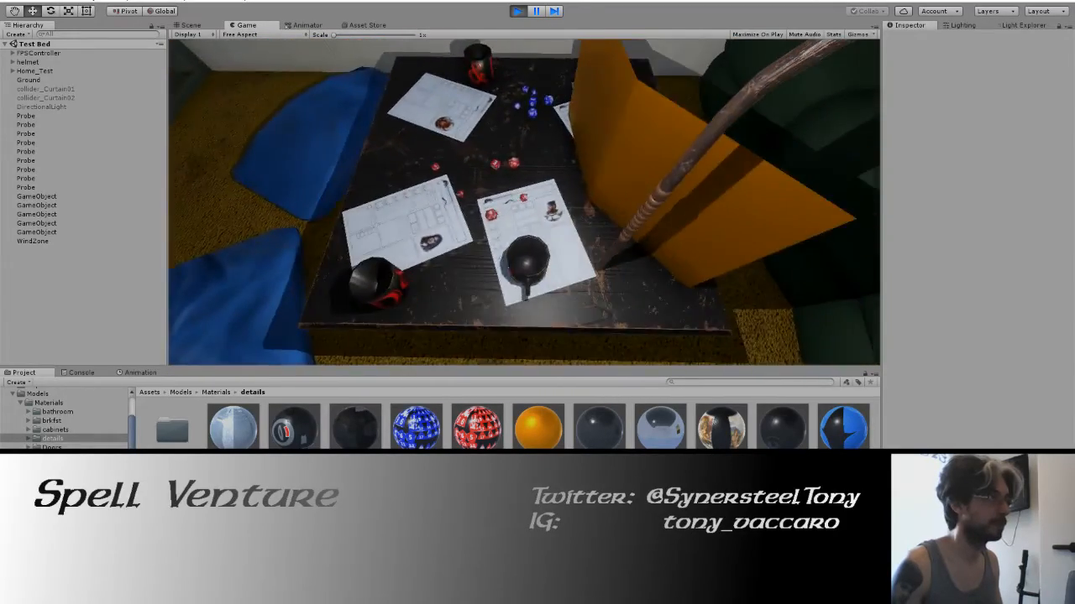
Walk around the coffee table to examine the mugs, dice, sheets and screen from several sides, and end play mode.
{"action": "key", "text": "a"}
{"action": "key", "text": "d"}
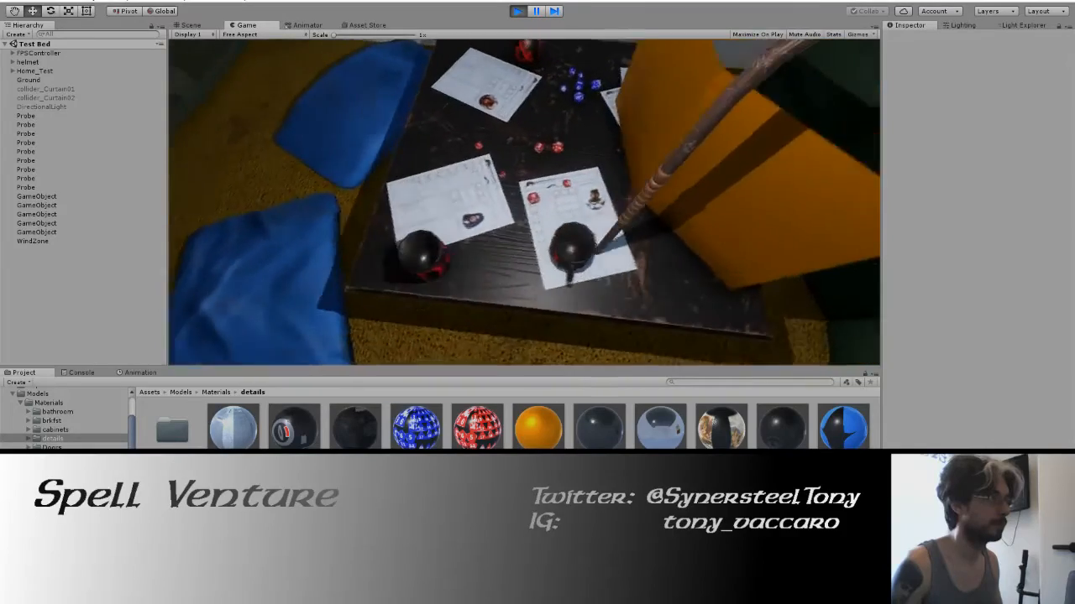
{"action": "key", "text": "d"}
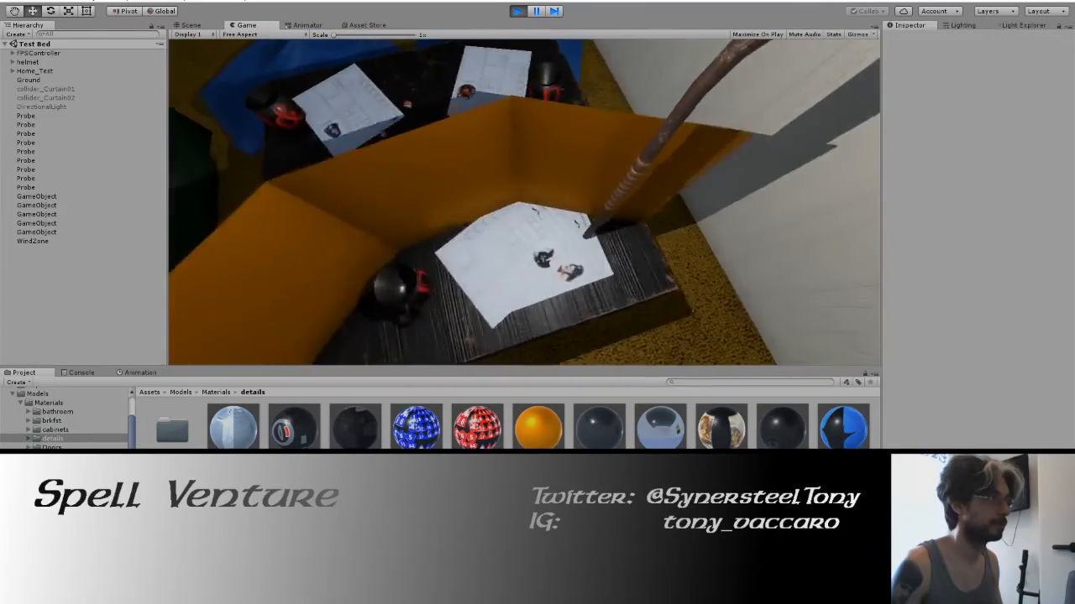
{"action": "key", "text": "w"}
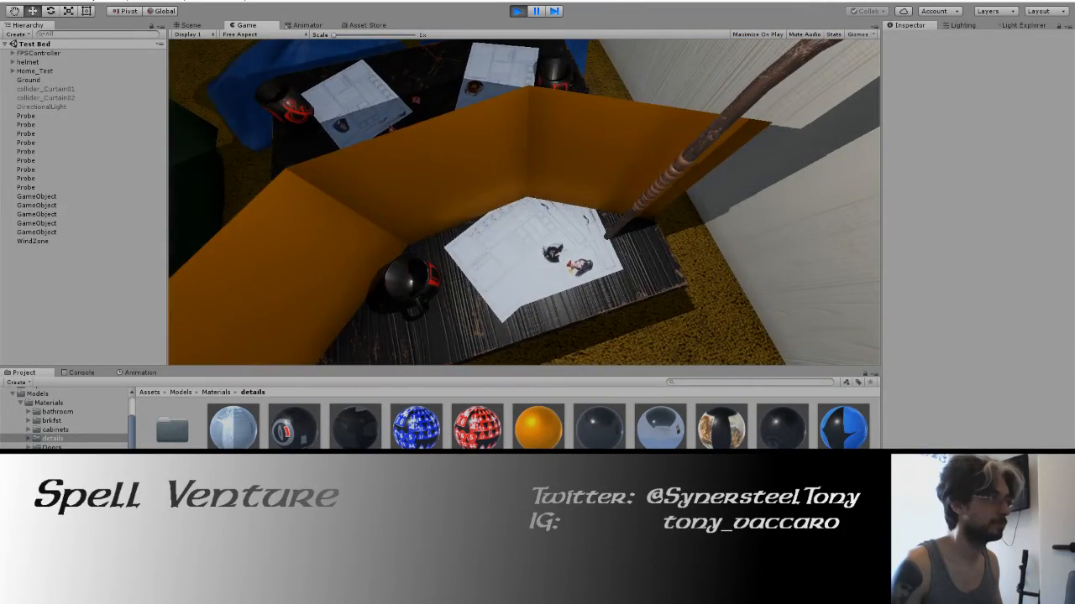
{"action": "key", "text": "d"}
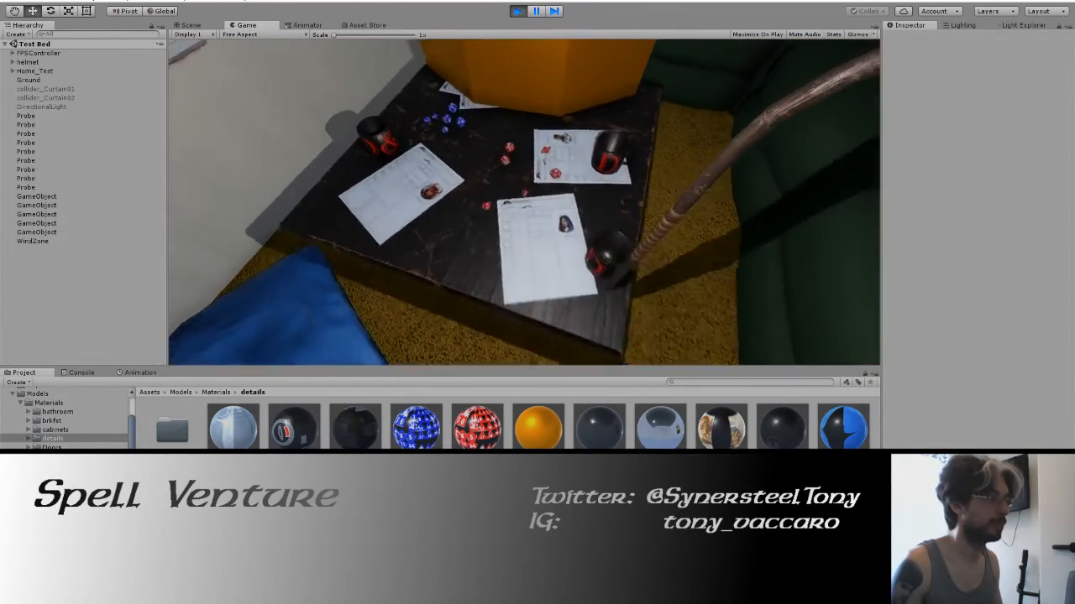
{"action": "key", "text": "a"}
{"action": "key", "text": "d"}
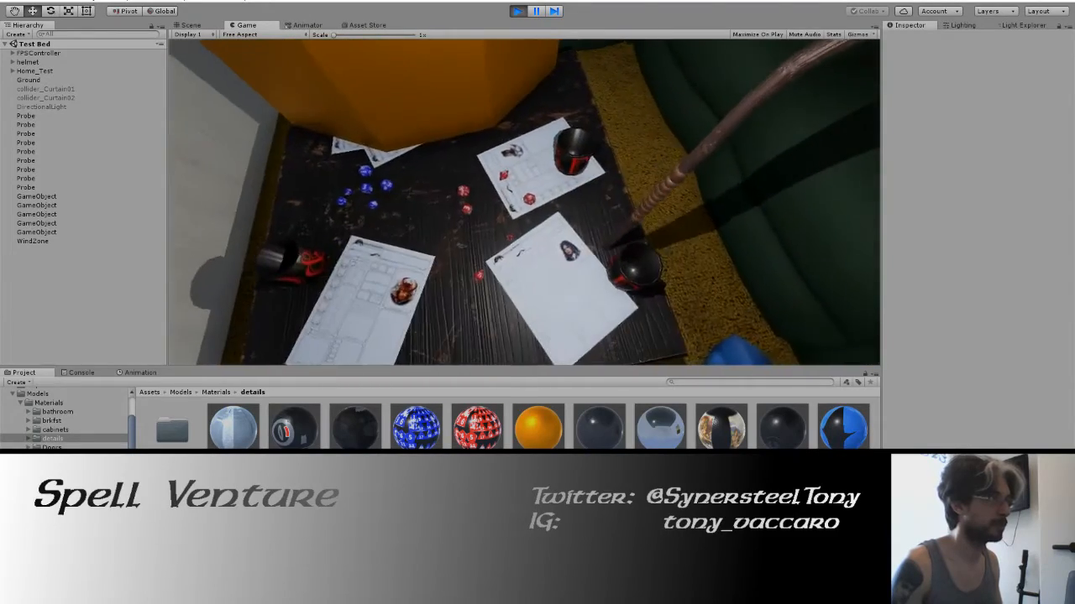
{"action": "key", "text": "a"}
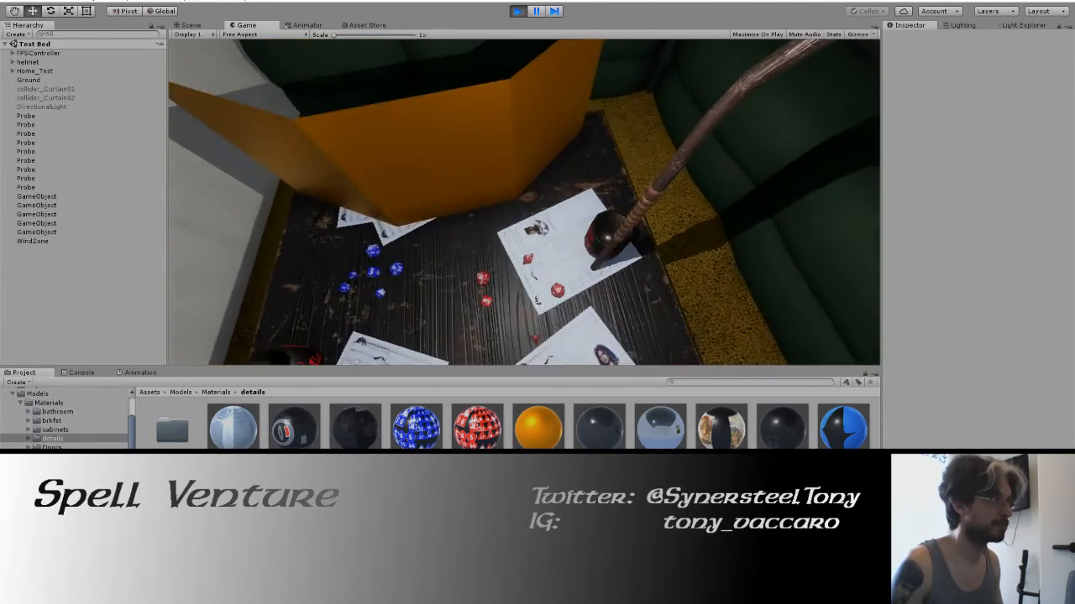
{"action": "key", "text": "d"}
{"action": "key", "text": "w"}
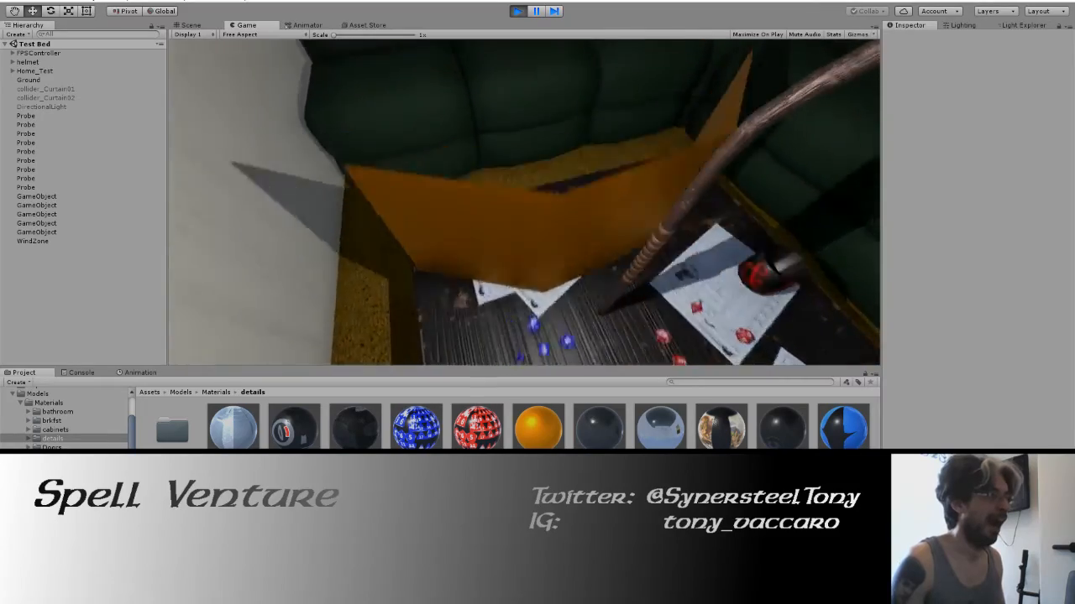
{"action": "key", "text": "a"}
{"action": "key", "text": "d"}
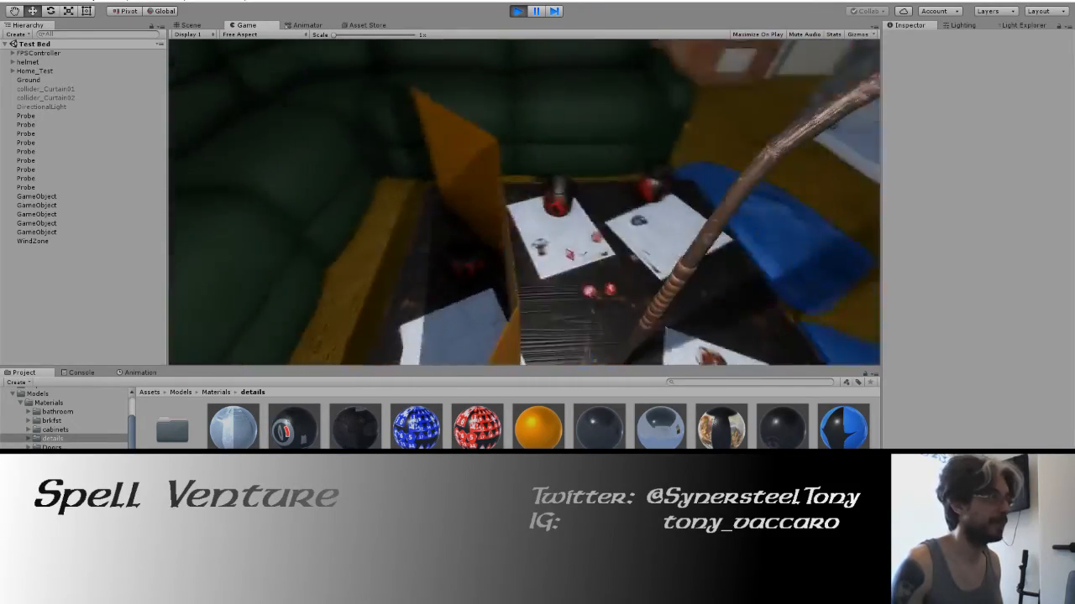
{"action": "key", "text": "s"}
{"action": "key", "text": "d"}
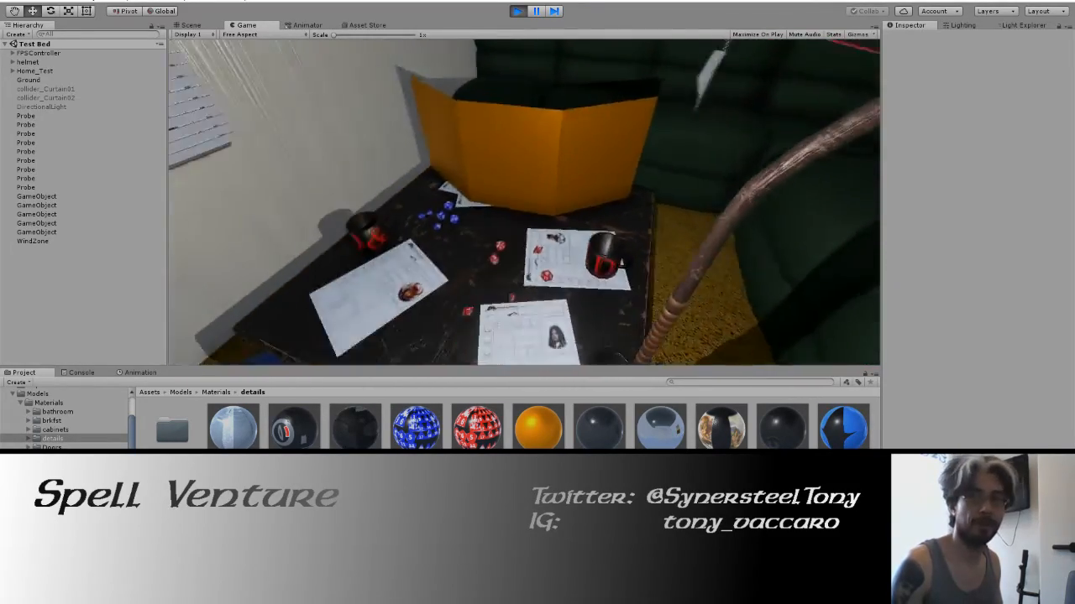
{"action": "key", "text": "w"}
{"action": "key", "text": "s"}
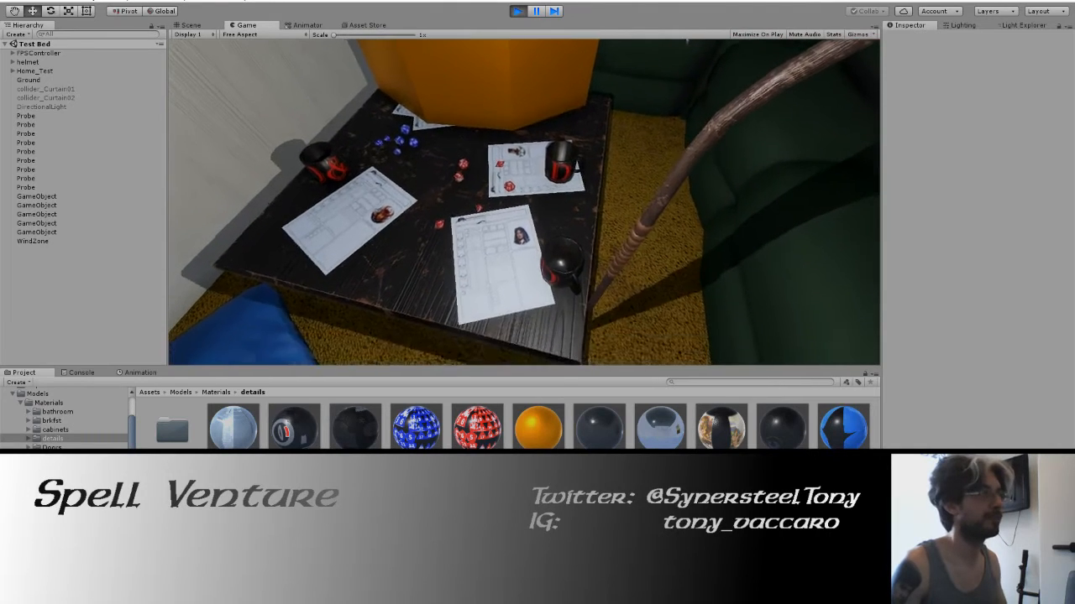
{"action": "key", "text": "ctrl+p"}
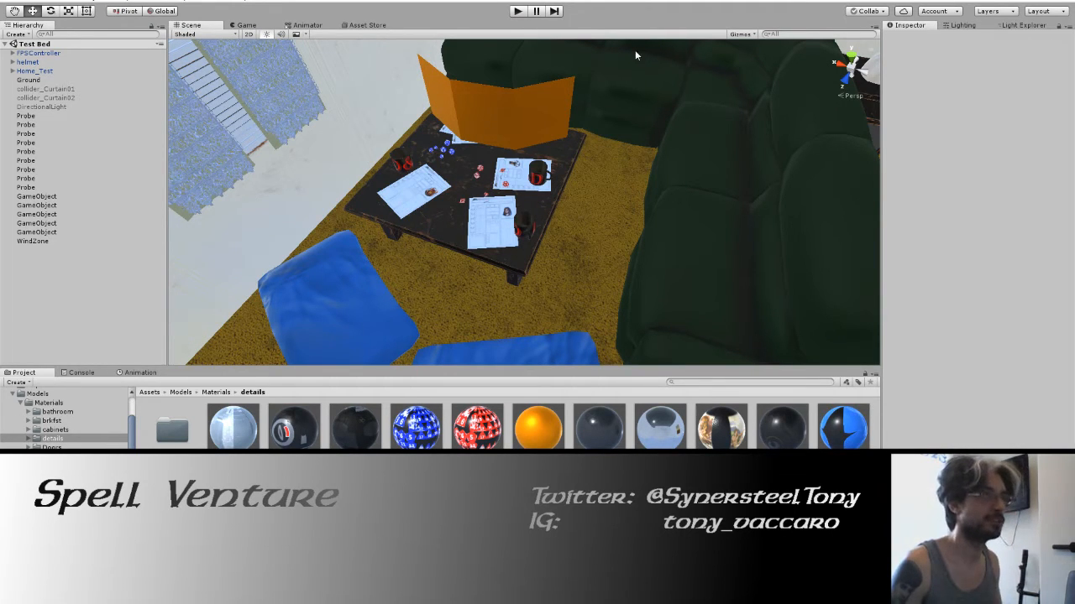
Switch to Blender and save the home scene over its existing file.
{"action": "key", "text": "alt+Tab"}
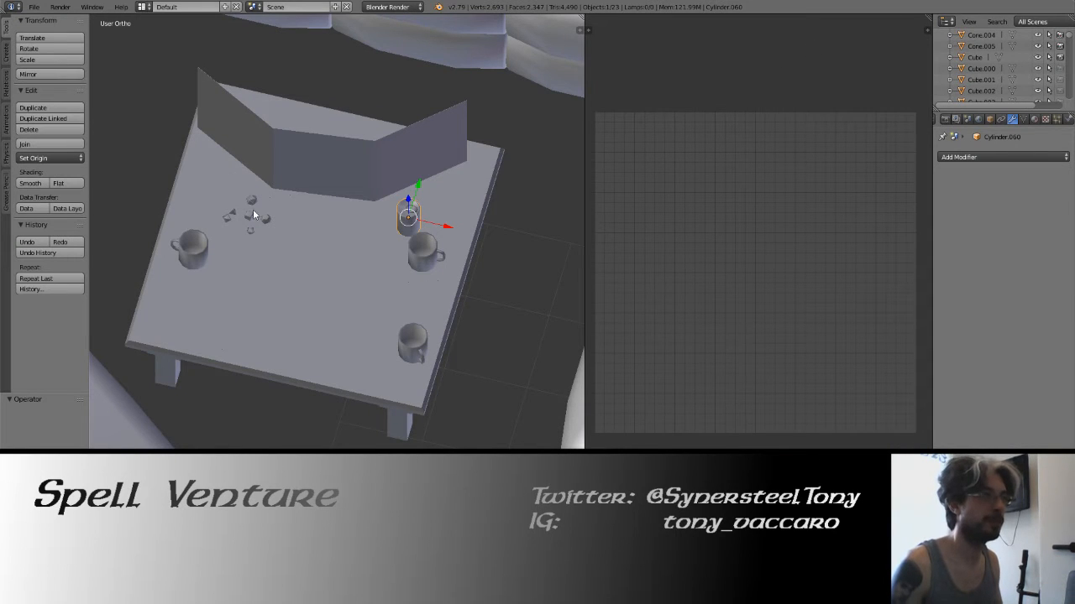
{"action": "middle_click_drag", "start_coordinate": [253, 215], "coordinate": [331, 184]}
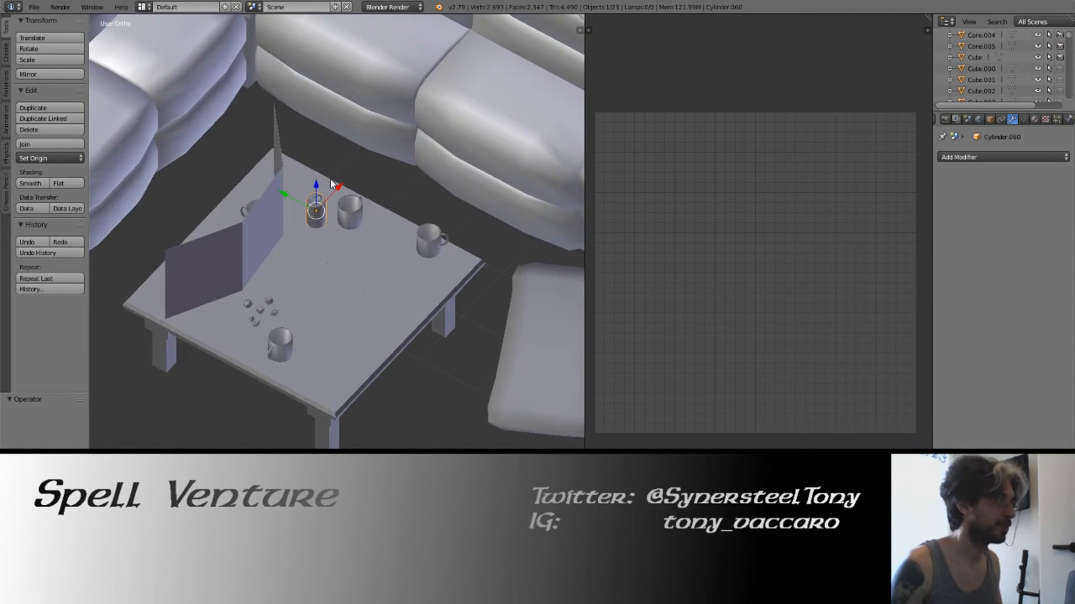
{"action": "key", "text": "ctrl+s"}
{"action": "left_click", "coordinate": [333, 182]}
Duplicate the soda can in wireframe top view, rotate the copy, and place it beside the mug behind the folding screen.
{"action": "middle_click_drag", "start_coordinate": [395, 161], "coordinate": [382, 169]}
{"action": "key", "text": "KP_7"}
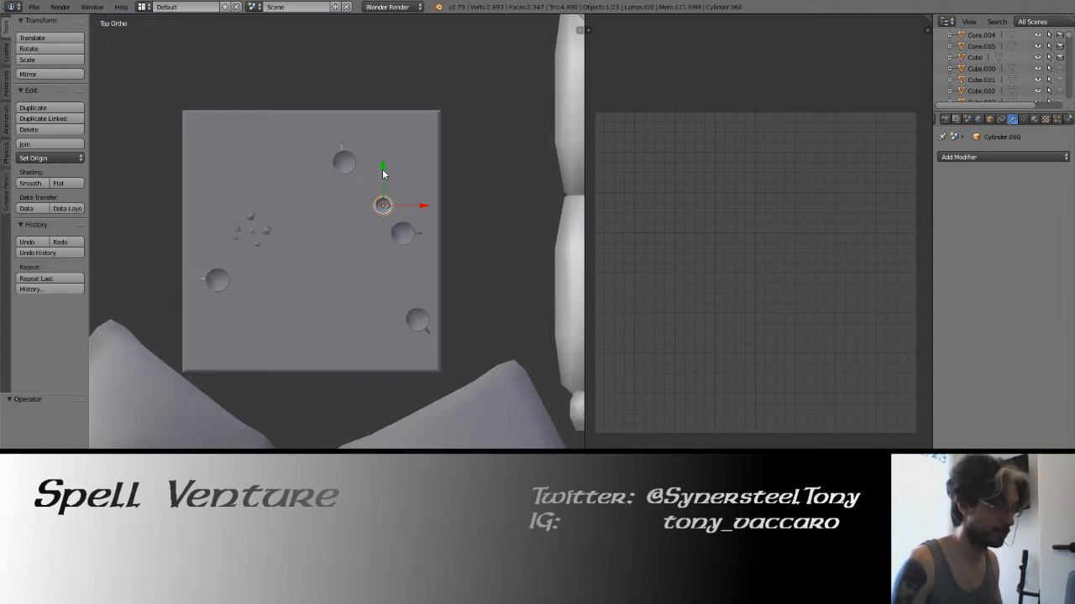
{"action": "key", "text": "z"}
{"action": "key", "text": "shift+d"}
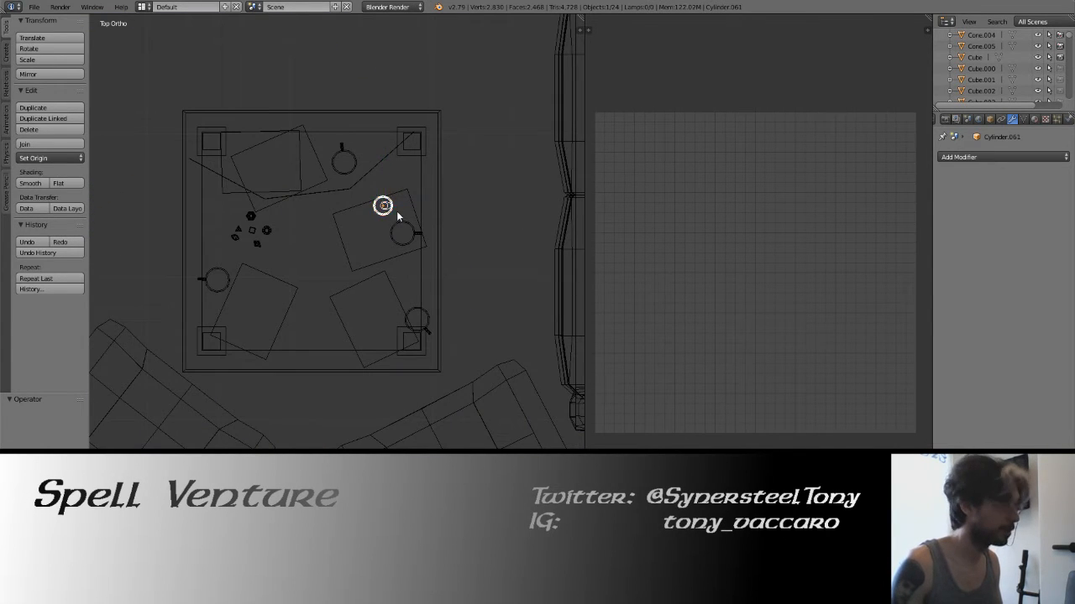
{"action": "left_click", "coordinate": [380, 160]}
{"action": "key", "text": "r"}
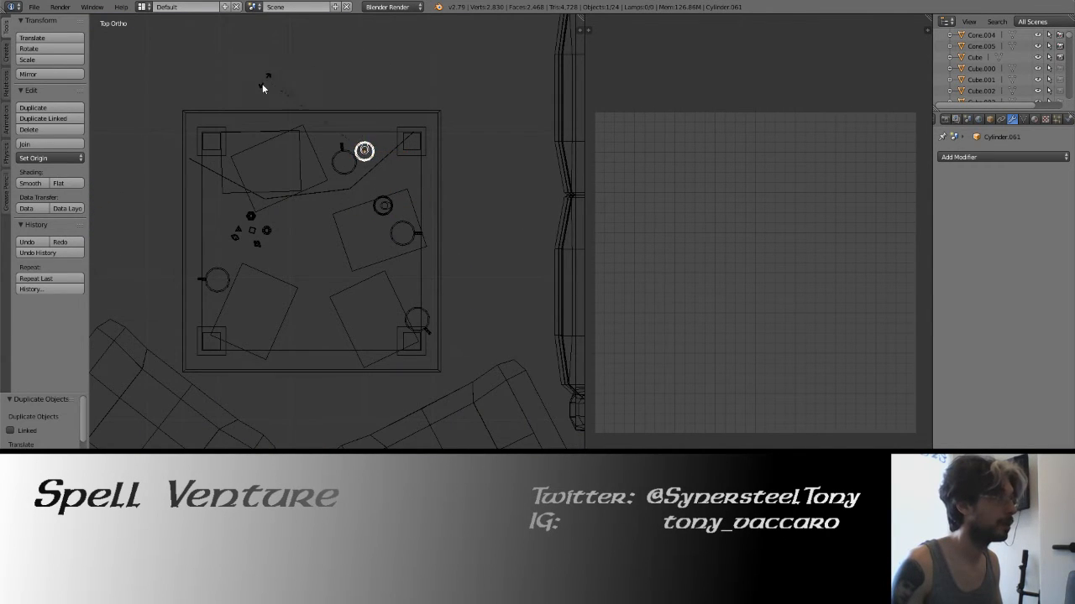
{"action": "left_click", "coordinate": [255, 110]}
{"action": "key", "text": "g"}
{"action": "left_click", "coordinate": [264, 117]}
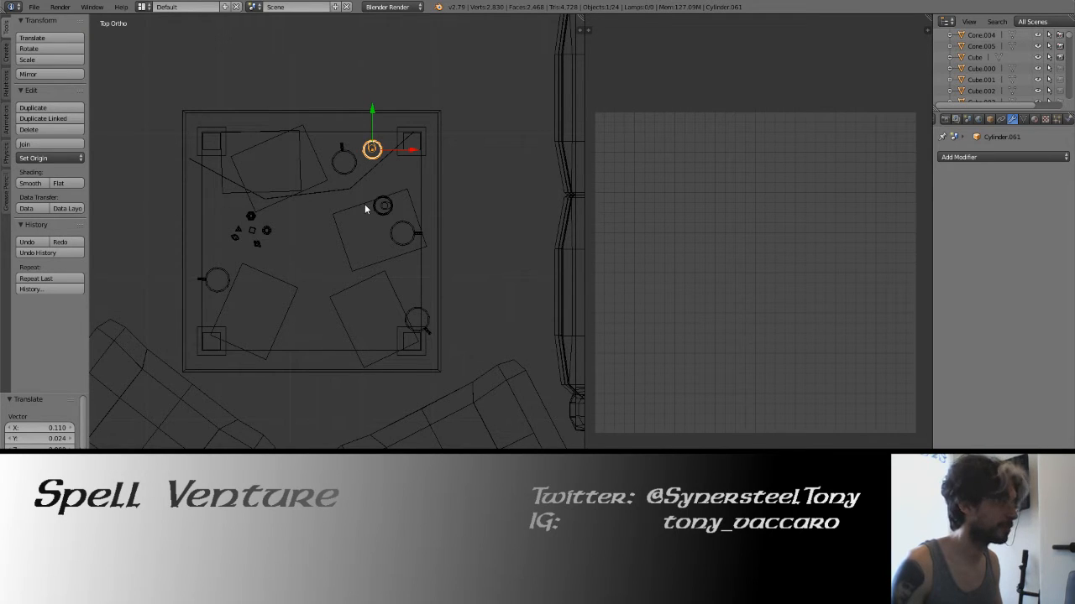
{"action": "key", "text": "g"}
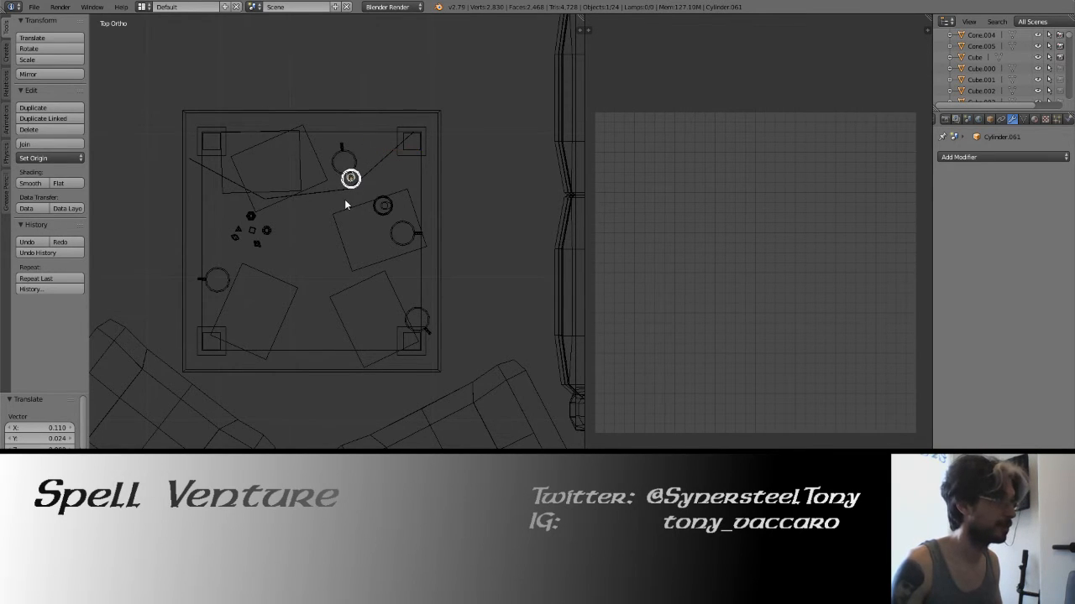
{"action": "left_click", "coordinate": [345, 200]}
{"action": "key", "text": "ctrl+z"}
Duplicate the can again, rotate it about -145°, place it between the two front character sheets, and restore solid shading.
{"action": "key", "text": "shift+d"}
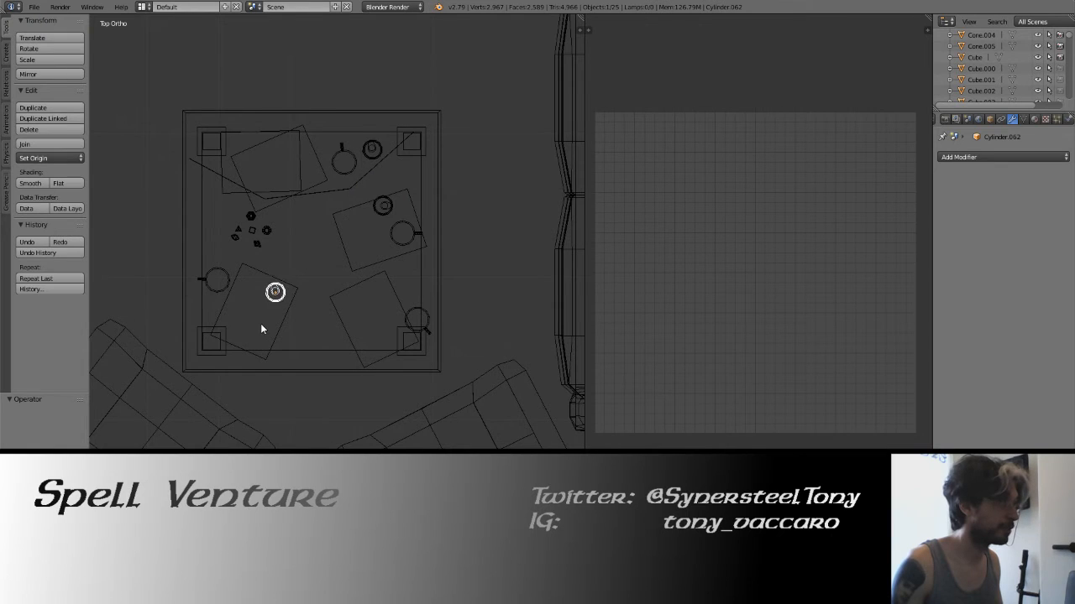
{"action": "left_click", "coordinate": [261, 328]}
{"action": "key", "text": "r"}
{"action": "left_click", "coordinate": [198, 332]}
{"action": "key", "text": "g"}
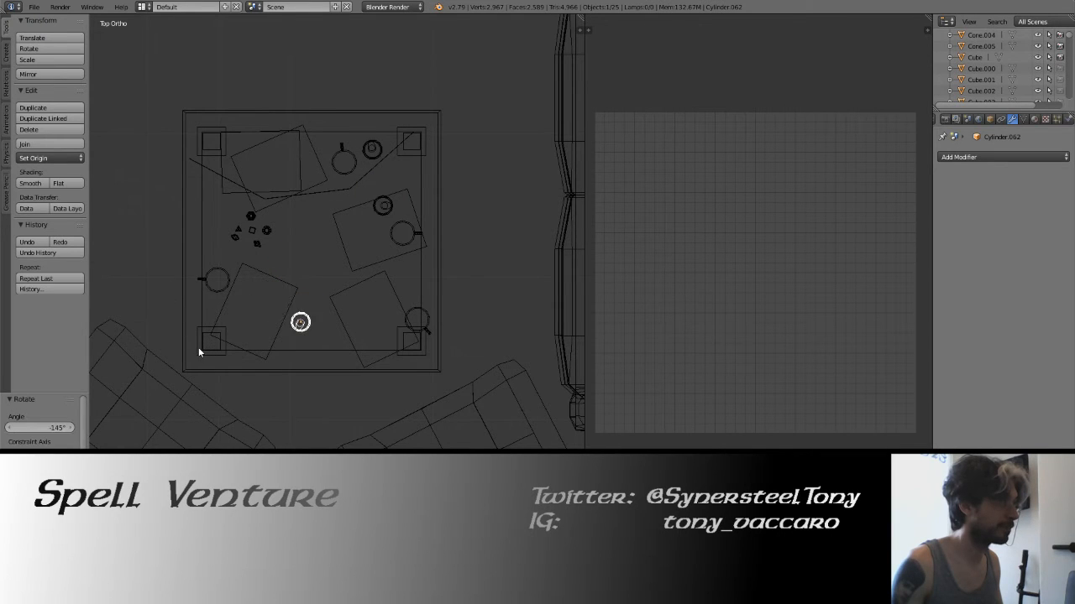
{"action": "left_click", "coordinate": [198, 347]}
{"action": "mouse_move", "coordinate": [235, 332]}
{"action": "middle_mouse_down"}
{"action": "mouse_move", "coordinate": [189, 263]}
{"action": "mouse_move", "coordinate": [210, 258]}
{"action": "mouse_move", "coordinate": [244, 280]}
{"action": "mouse_move", "coordinate": [228, 306]}
{"action": "mouse_move", "coordinate": [253, 261]}
{"action": "middle_mouse_up"}
{"action": "key", "text": "z"}
{"action": "key", "text": "a"}
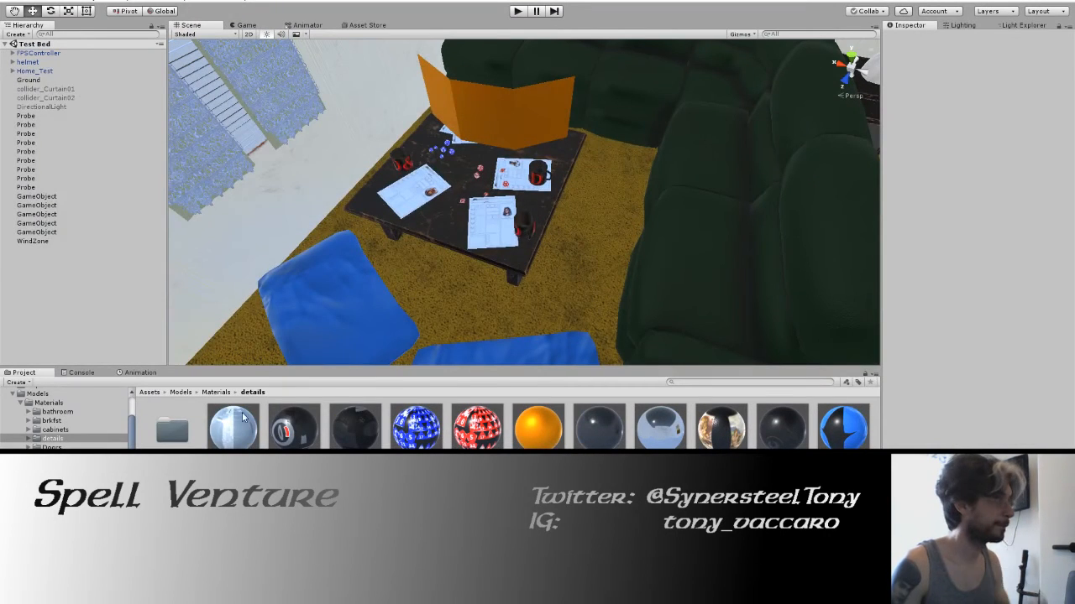
Switch to Unity and select the Home_Test model in the project's Models folder.
{"action": "scroll", "coordinate": [73, 444], "scroll_direction": "up", "scroll_amount": 2}
{"action": "left_click", "coordinate": [40, 427]}
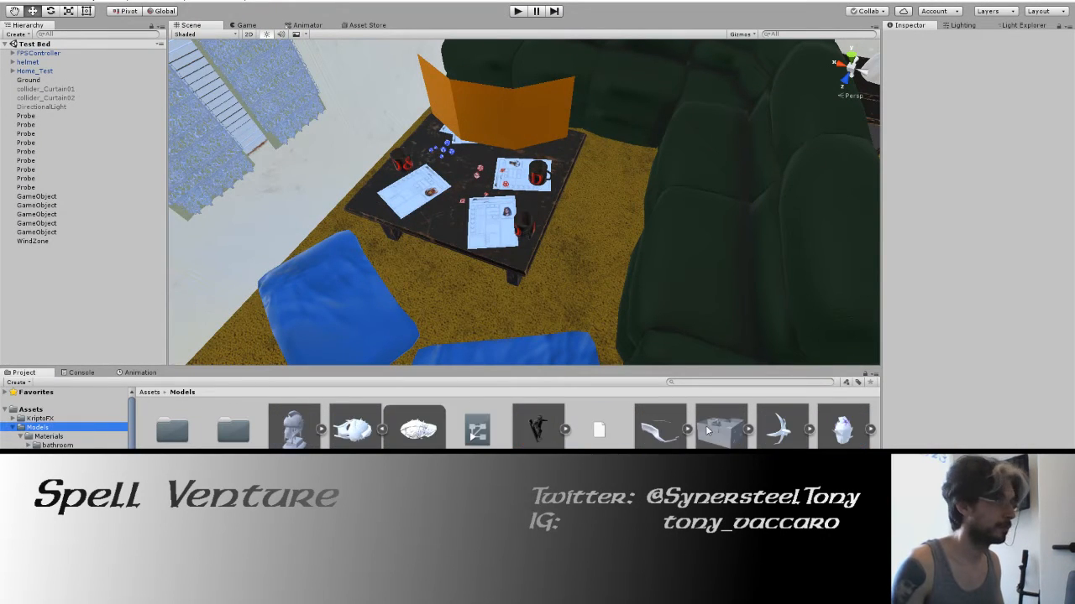
{"action": "left_click", "coordinate": [706, 434]}
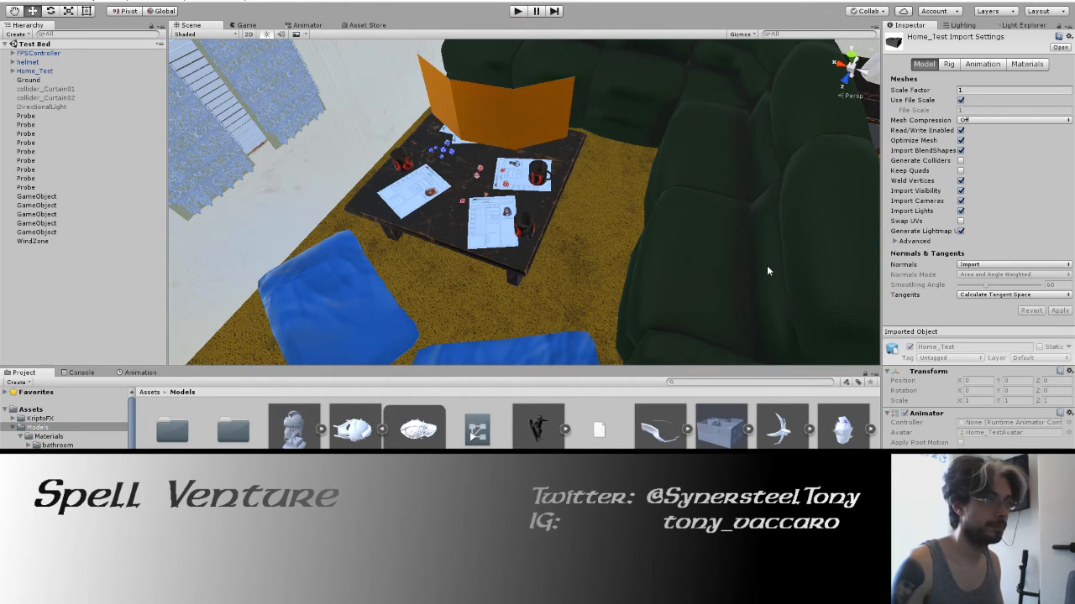
{"action": "right_click", "coordinate": [723, 433]}
{"action": "left_click", "coordinate": [750, 241]}
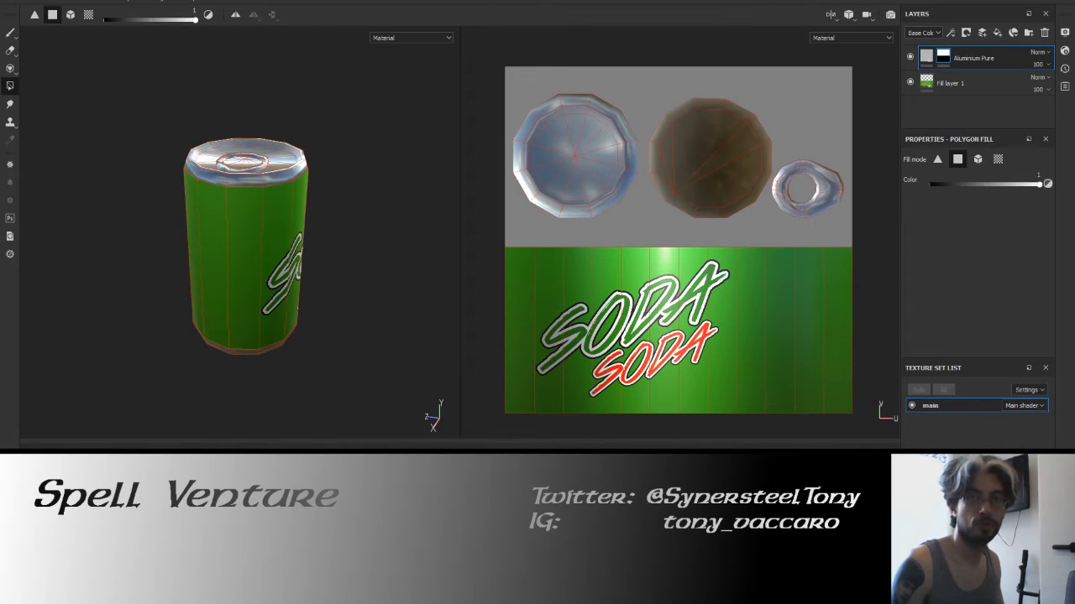
Switch to Substance Painter and examine the textured soda can's label, lid and sides from all around.
{"action": "left_click_drag", "start_coordinate": [305, 271], "coordinate": [221, 213], "text": "alt"}
{"action": "middle_click_drag", "start_coordinate": [221, 212], "coordinate": [133, 224], "text": "alt"}
{"action": "left_click_drag", "start_coordinate": [372, 232], "coordinate": [165, 248], "text": "alt"}
{"action": "middle_click_drag", "start_coordinate": [117, 232], "coordinate": [388, 221], "text": "alt"}
{"action": "left_click_drag", "start_coordinate": [388, 221], "coordinate": [303, 245], "text": "alt"}
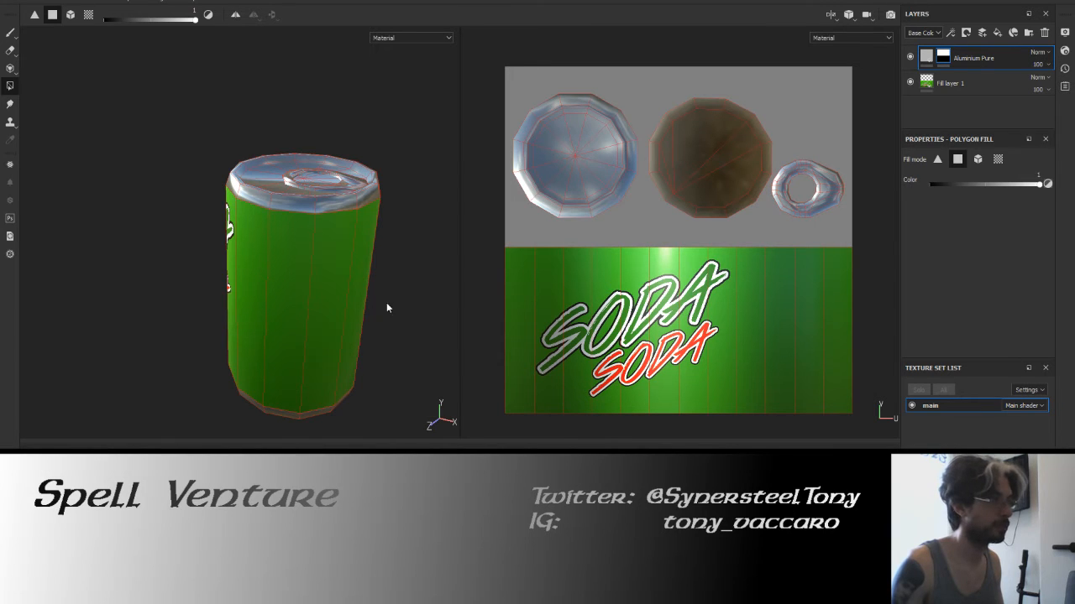
{"action": "left_click_drag", "start_coordinate": [186, 249], "coordinate": [353, 240], "text": "alt"}
{"action": "middle_click_drag", "start_coordinate": [179, 252], "coordinate": [336, 234], "text": "alt"}
{"action": "left_click_drag", "start_coordinate": [270, 239], "coordinate": [484, 232], "text": "alt"}
{"action": "middle_click_drag", "start_coordinate": [453, 237], "coordinate": [200, 196], "text": "alt"}
{"action": "left_click_drag", "start_coordinate": [200, 197], "coordinate": [36, 218], "text": "alt"}
{"action": "key", "text": "f"}
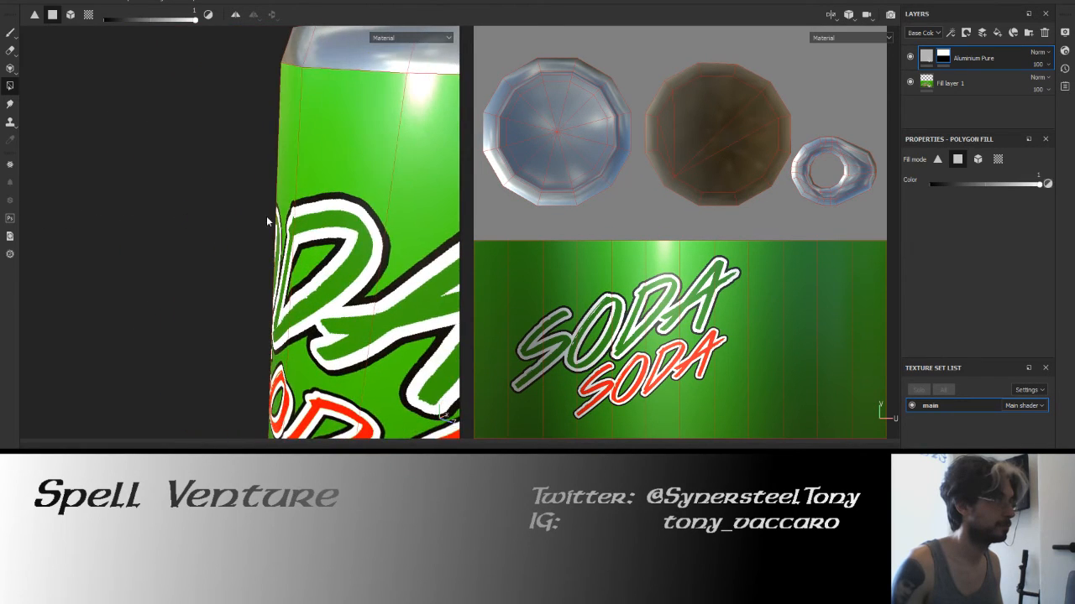
{"action": "key", "text": "f"}
{"action": "left_click_drag", "start_coordinate": [372, 189], "coordinate": [186, 252], "text": "alt"}
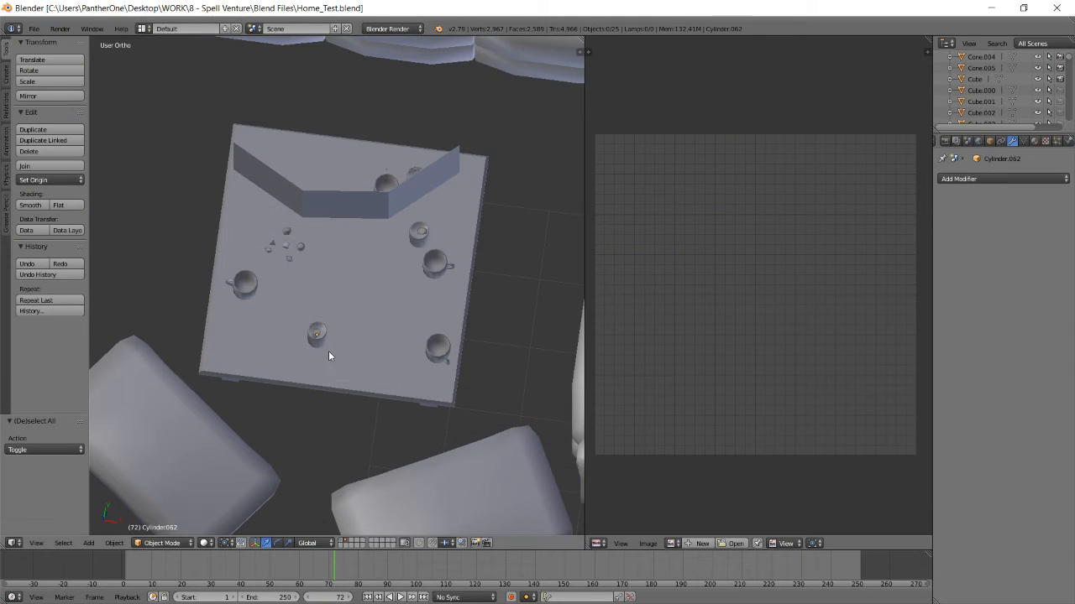
Switch to Blender, view the table with its cans from another side, and save over Home_Test.blend.
{"action": "right_click", "coordinate": [328, 350]}
{"action": "middle_click_drag", "start_coordinate": [304, 325], "coordinate": [210, 310]}
{"action": "key", "text": "ctrl+s"}
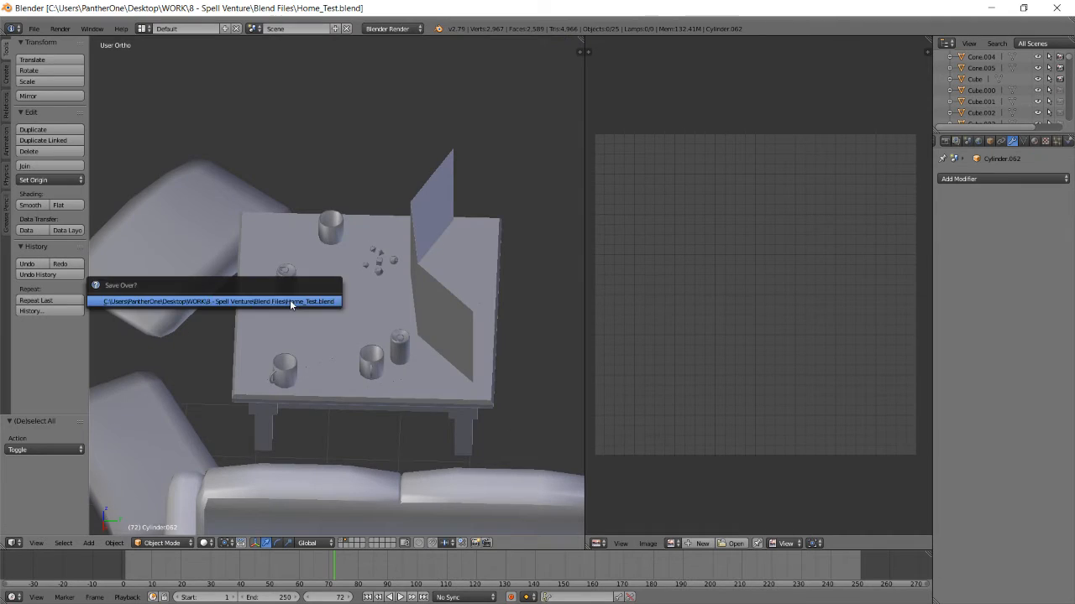
{"action": "left_click", "coordinate": [291, 301]}
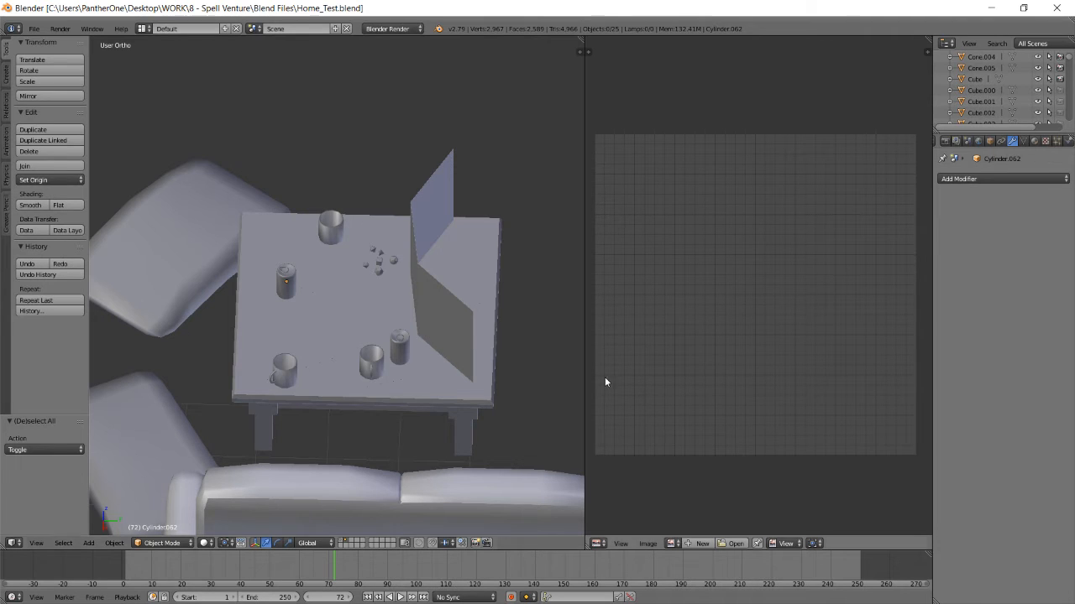
Look over the table in Blender, switch to Unity to view the imported cans there, and save the scene.
{"action": "middle_click_drag", "start_coordinate": [512, 336], "coordinate": [353, 243]}
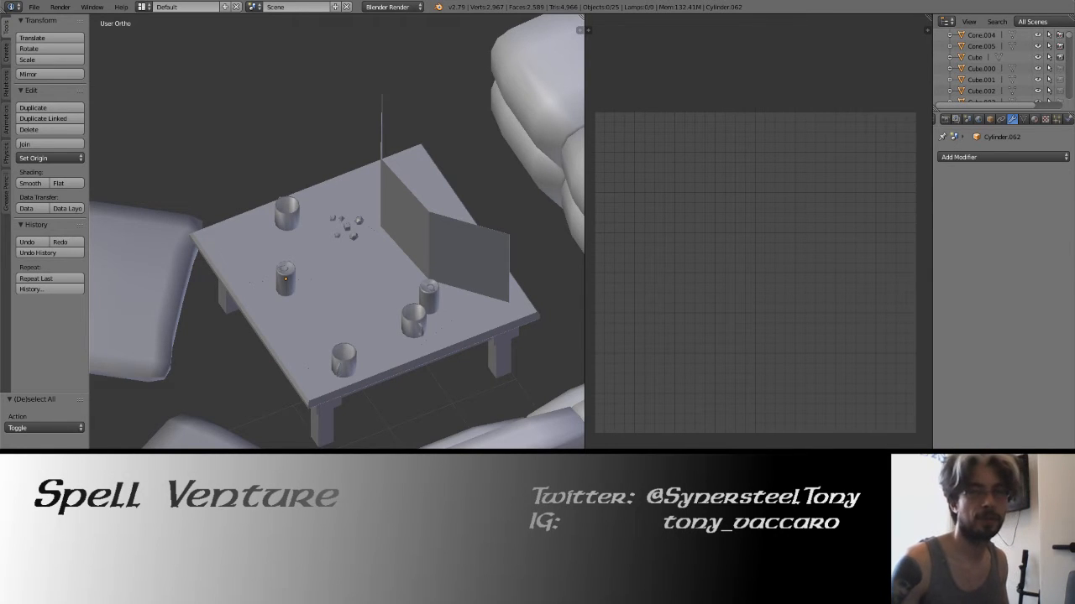
{"action": "mouse_move", "coordinate": [388, 150]}
{"action": "middle_mouse_down"}
{"action": "mouse_move", "coordinate": [326, 154]}
{"action": "mouse_move", "coordinate": [378, 153]}
{"action": "middle_mouse_up"}
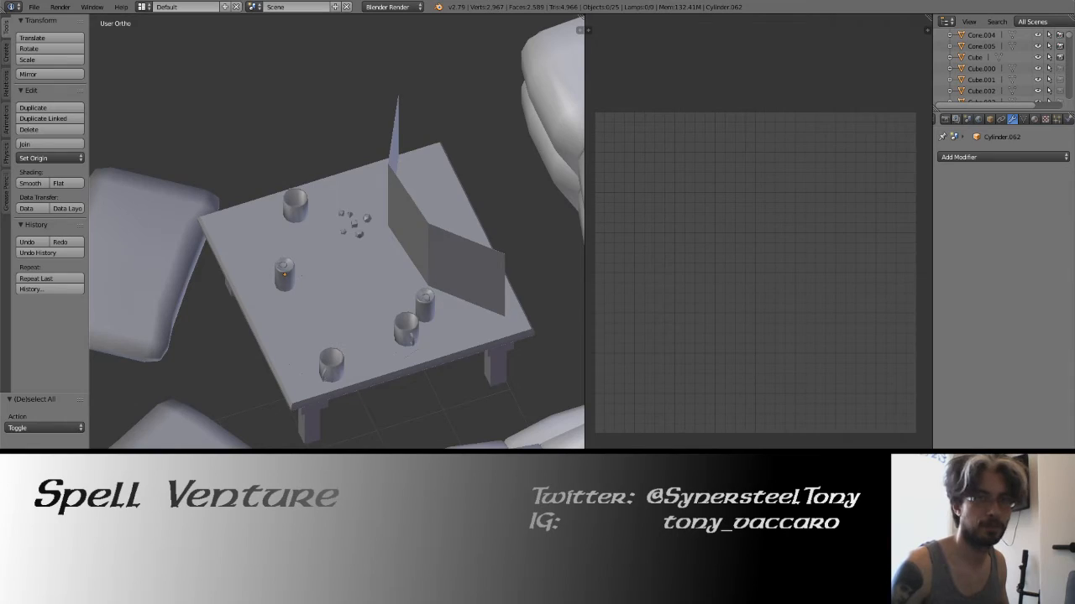
{"action": "key", "text": "alt+Tab"}
{"action": "key", "text": "w"}
{"action": "right_click_drag", "start_coordinate": [613, 250], "coordinate": [580, 210]}
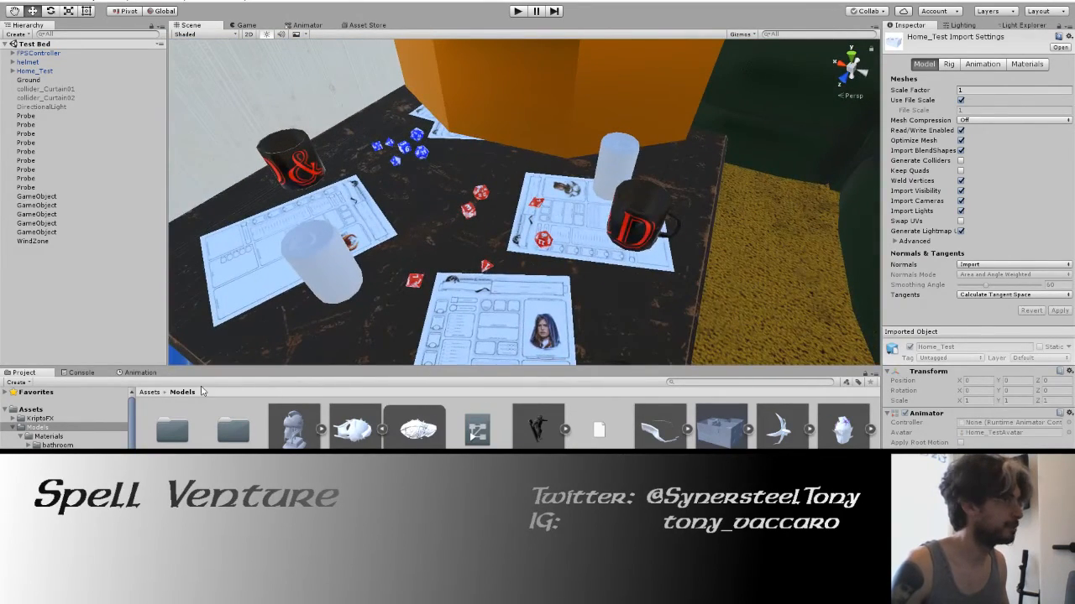
{"action": "left_click", "coordinate": [286, 164]}
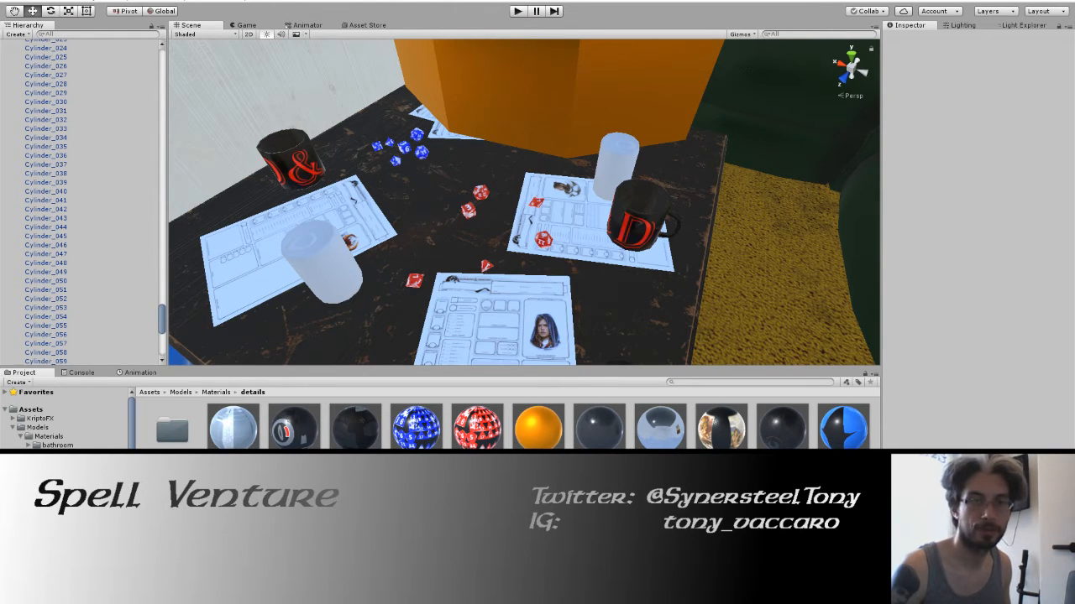
{"action": "key", "text": "ctrl+s"}
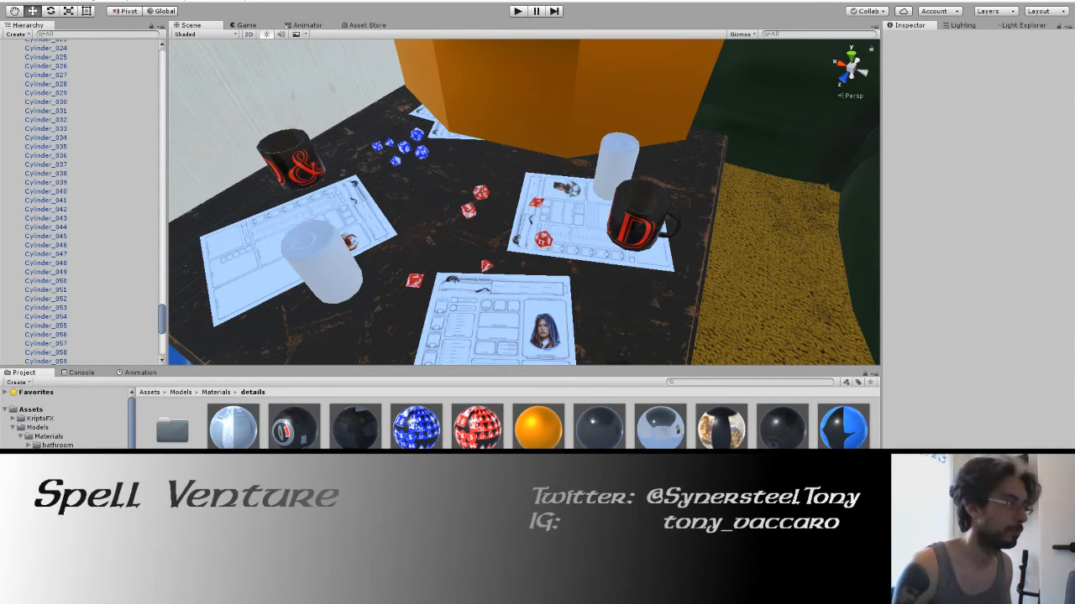
Create a material named soda in the details materials folder and assign the can's albedo and metallic textures to it.
{"action": "right_click", "coordinate": [682, 502]}
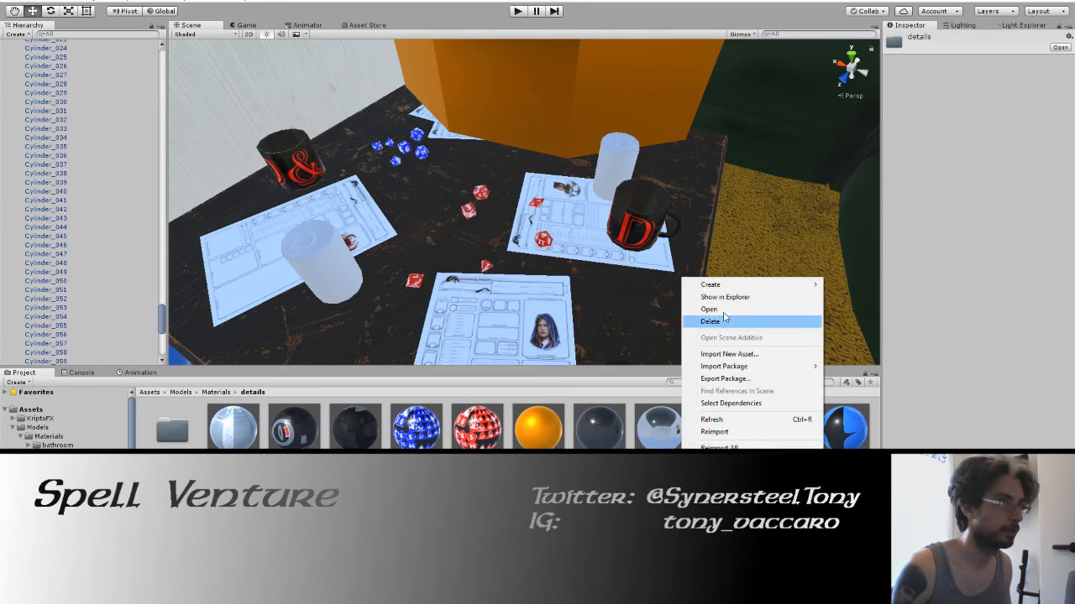
{"action": "mouse_move", "coordinate": [724, 286]}
{"action": "left_click", "coordinate": [852, 342]}
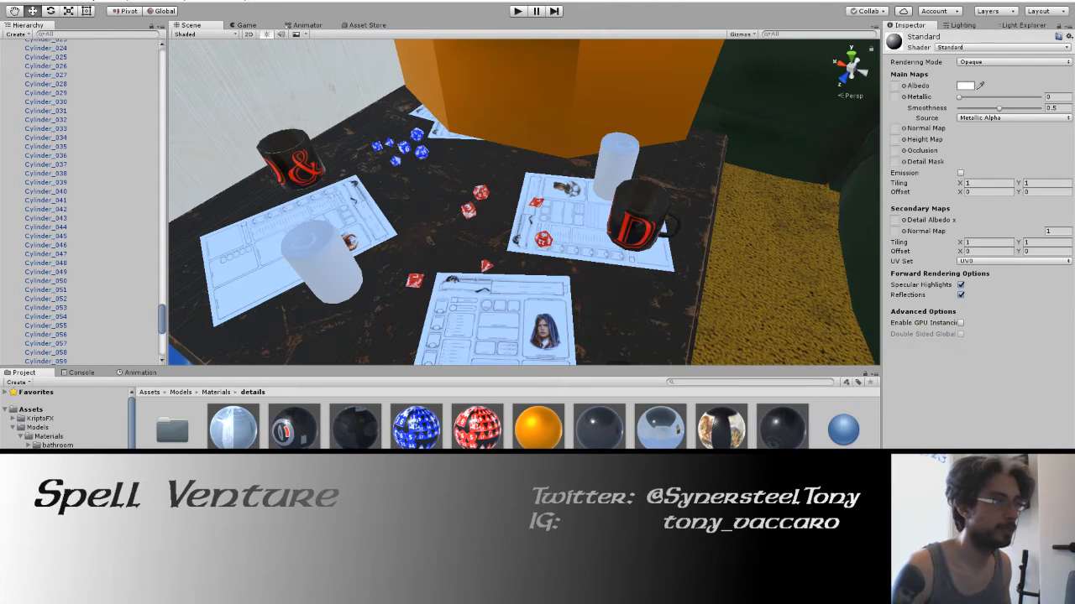
{"action": "type", "text": "soda"}
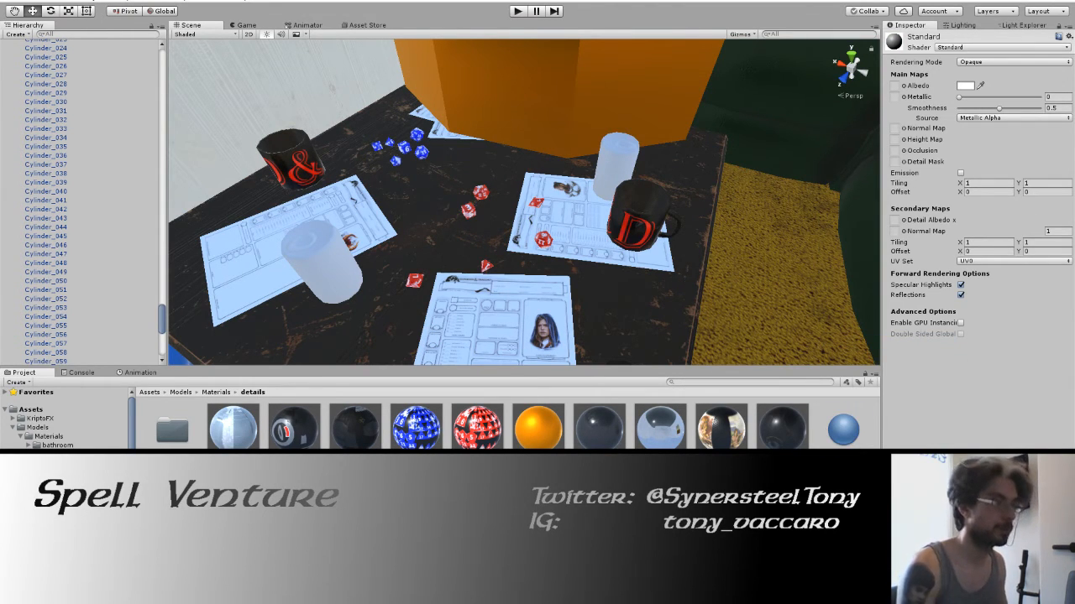
{"action": "key", "text": "Return"}
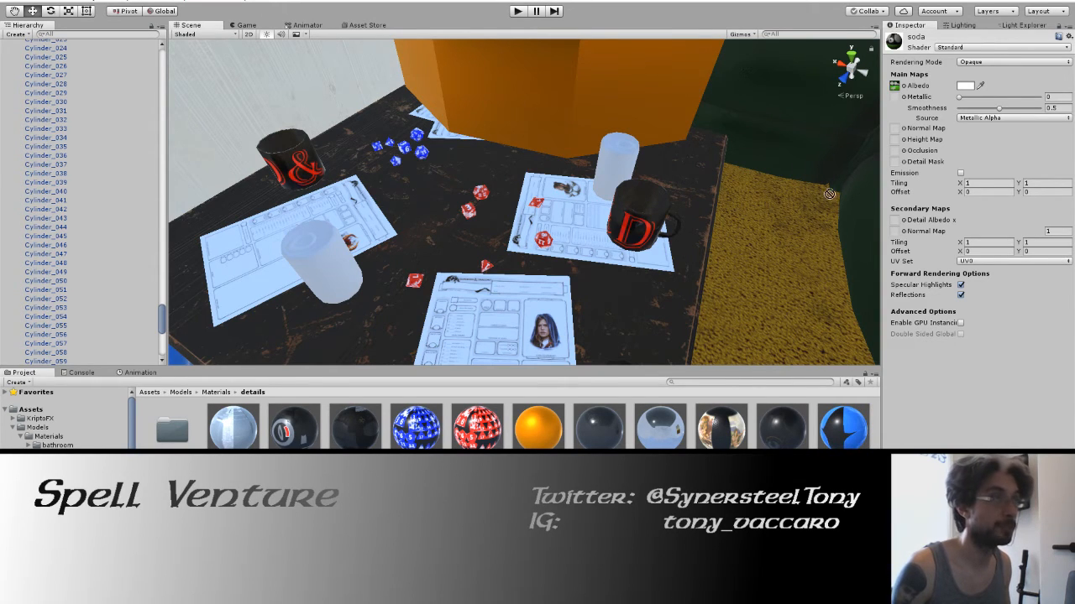
{"action": "left_click_drag", "start_coordinate": [895, 97], "coordinate": [895, 97]}
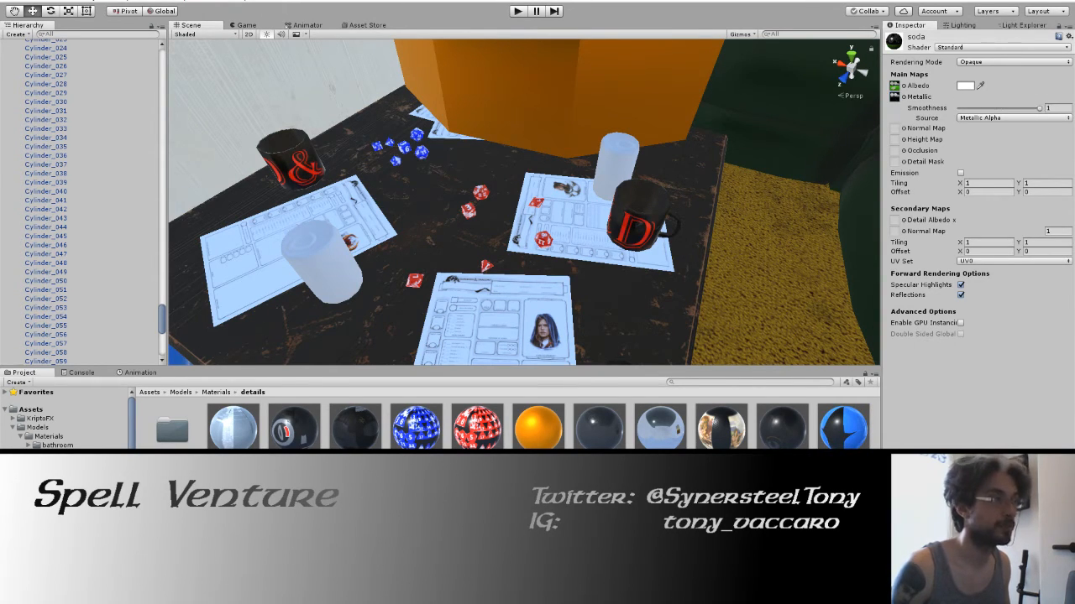
Apply the soda material to all the untextured cans on the table, including the one behind the orange screen.
{"action": "left_click_drag", "start_coordinate": [573, 305], "coordinate": [615, 166]}
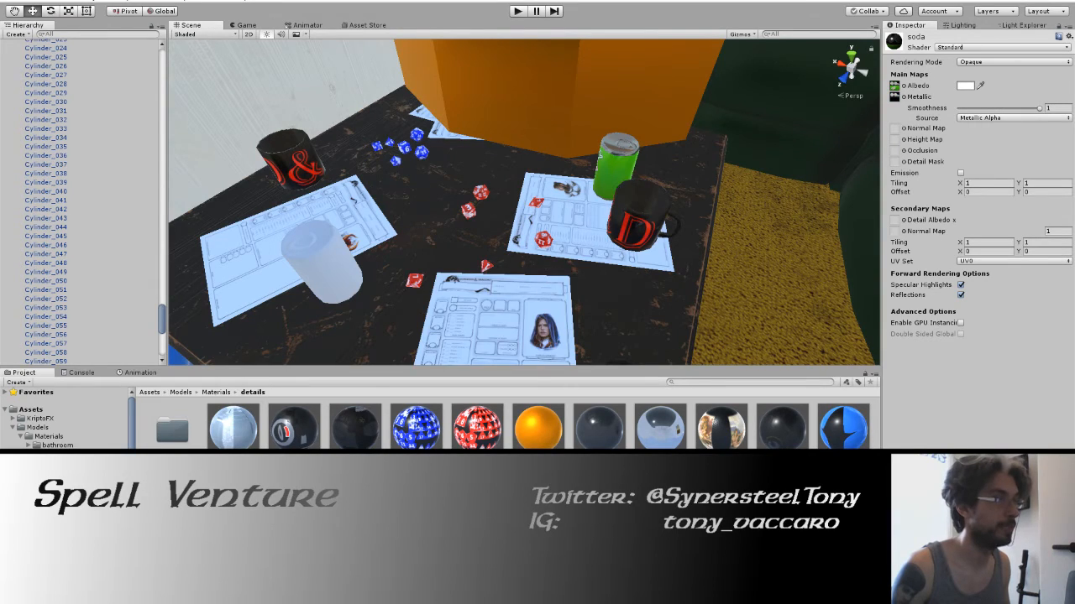
{"action": "left_click_drag", "start_coordinate": [538, 491], "coordinate": [827, 244]}
{"action": "left_click_drag", "start_coordinate": [580, 289], "coordinate": [603, 319], "text": "alt"}
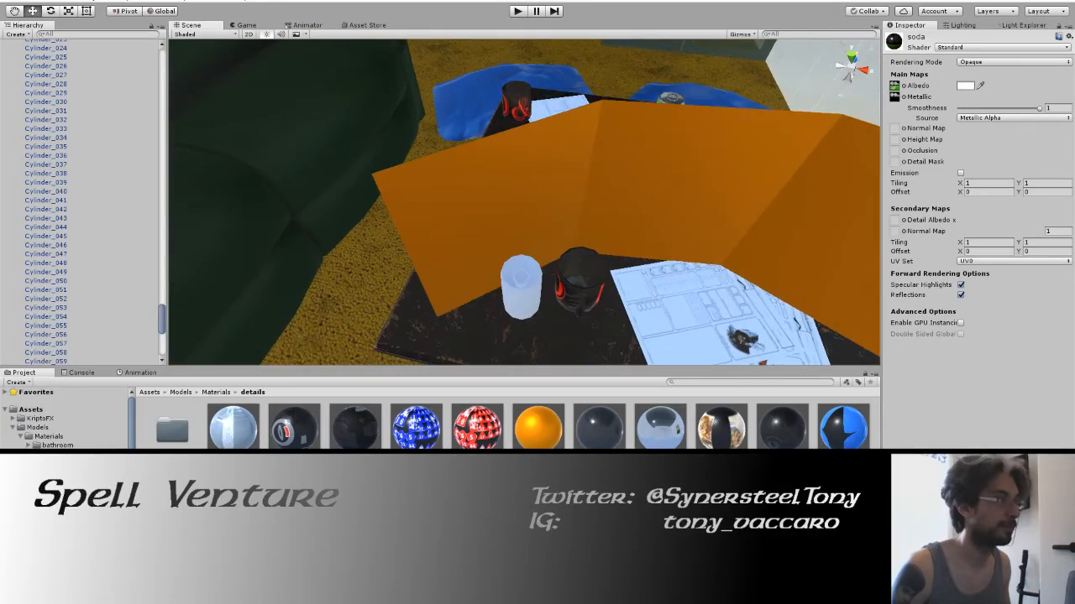
{"action": "left_click_drag", "start_coordinate": [538, 491], "coordinate": [839, 227]}
{"action": "left_click_drag", "start_coordinate": [450, 206], "coordinate": [576, 231], "text": "alt"}
Examine the textured cans together with the mugs, dice and sheets on the table from several distances and angles.
{"action": "scroll", "coordinate": [576, 228], "scroll_direction": "down", "scroll_amount": 4}
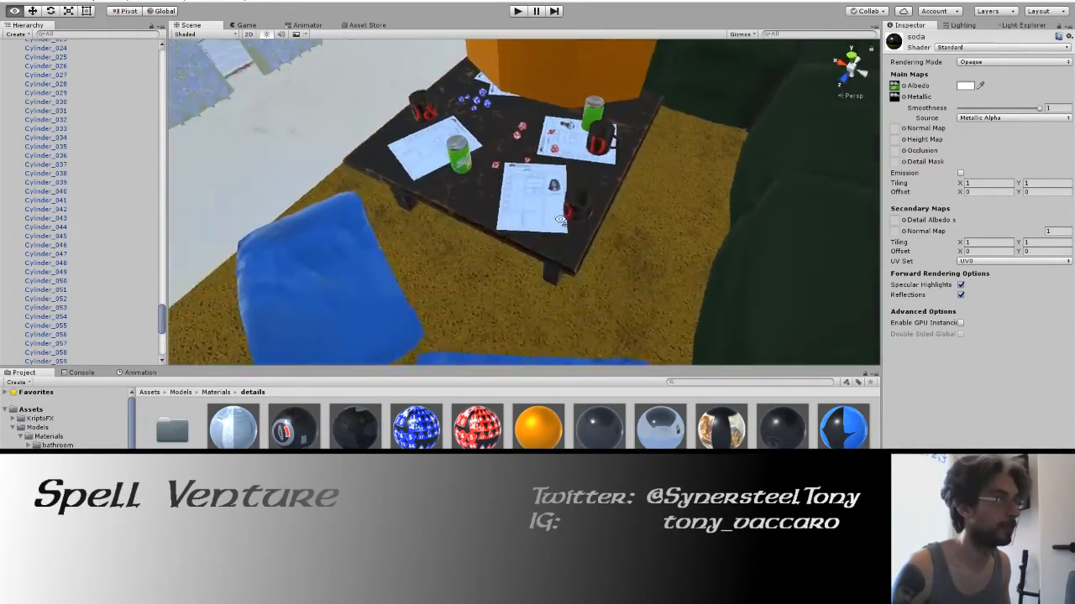
{"action": "scroll", "coordinate": [576, 227], "scroll_direction": "up", "scroll_amount": 5}
{"action": "scroll", "coordinate": [576, 226], "scroll_direction": "down", "scroll_amount": 8}
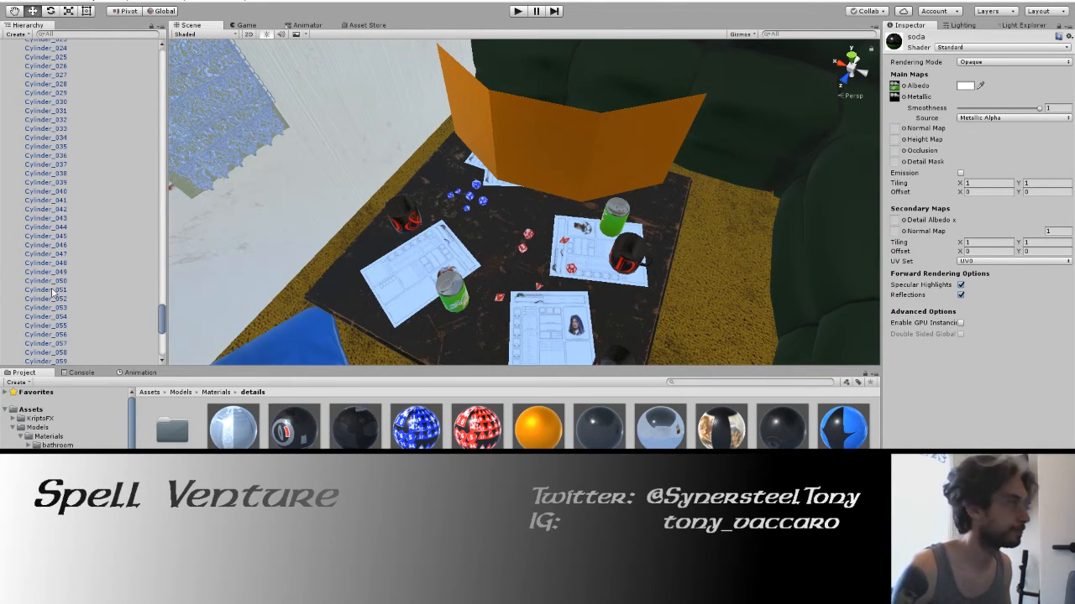
{"action": "key", "text": "w"}
{"action": "right_click_drag", "start_coordinate": [425, 206], "coordinate": [495, 237]}
{"action": "key", "text": "w"}
{"action": "key", "text": "s"}
{"action": "key", "text": "w"}
{"action": "key", "text": "s"}
{"action": "key", "text": "a"}
{"action": "key", "text": "s"}
{"action": "key", "text": "w"}
{"action": "key", "text": "s"}
{"action": "key", "text": "w"}
{"action": "key", "text": "w"}
{"action": "key", "text": "s"}
{"action": "key", "text": "s"}
{"action": "key", "text": "w"}
{"action": "key", "text": "a"}
{"action": "key", "text": "s"}
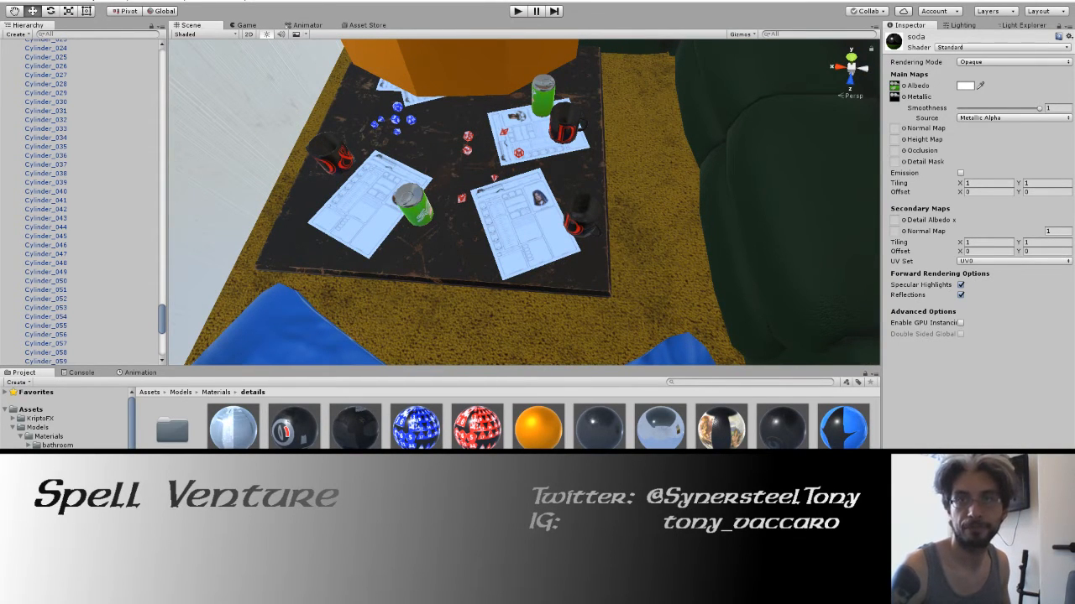
Examine the character sheets up close, comparing the portraits and printed fields on each one.
{"action": "right_click_drag", "start_coordinate": [602, 292], "coordinate": [145, 242]}
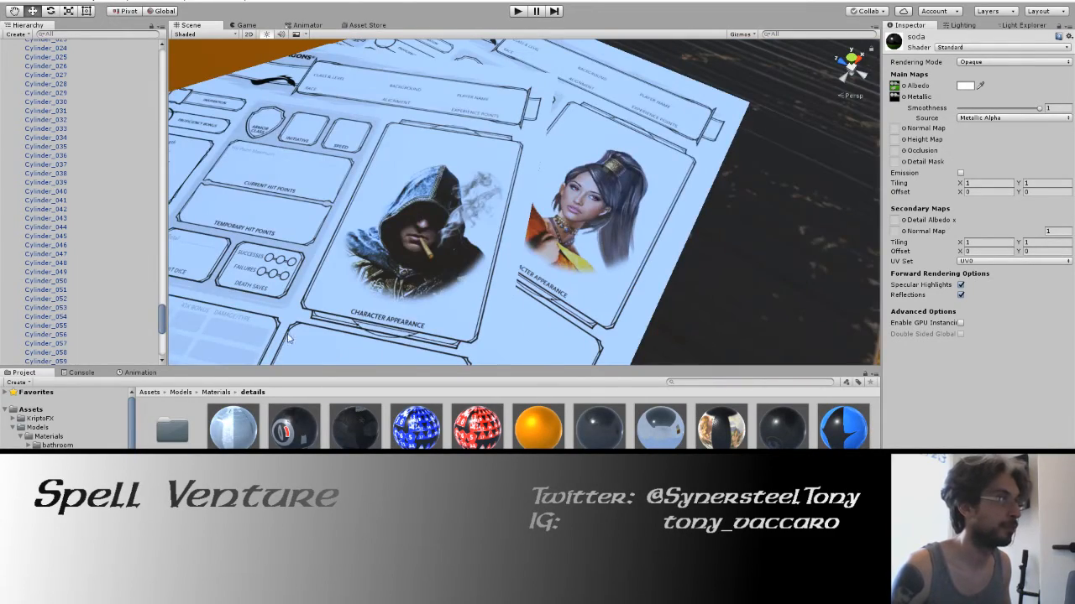
{"action": "right_click_drag", "start_coordinate": [603, 210], "coordinate": [740, 184]}
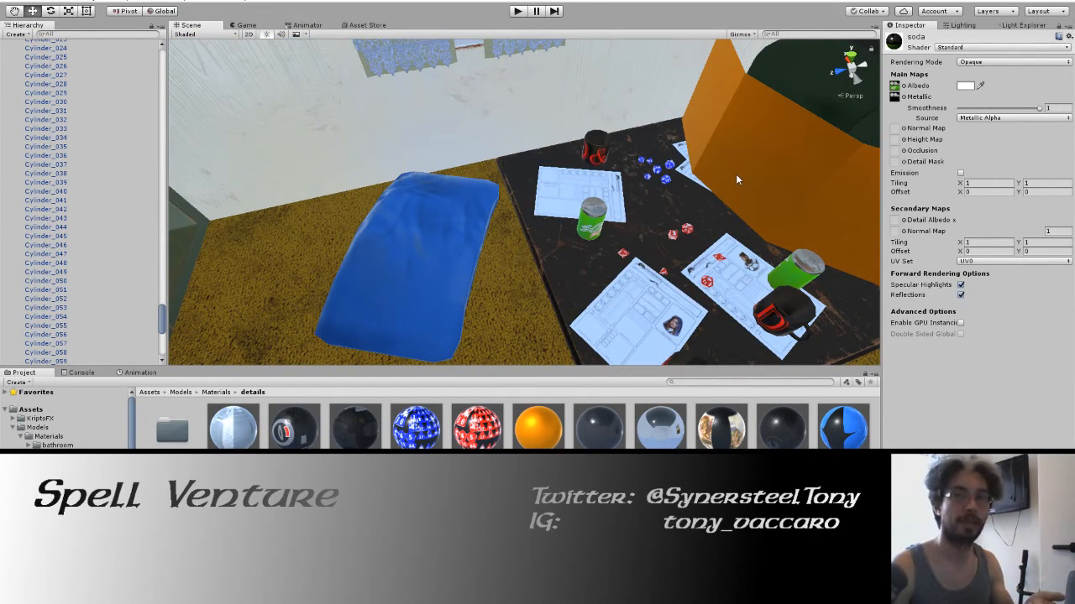
{"action": "right_click_drag", "start_coordinate": [730, 157], "coordinate": [671, 323]}
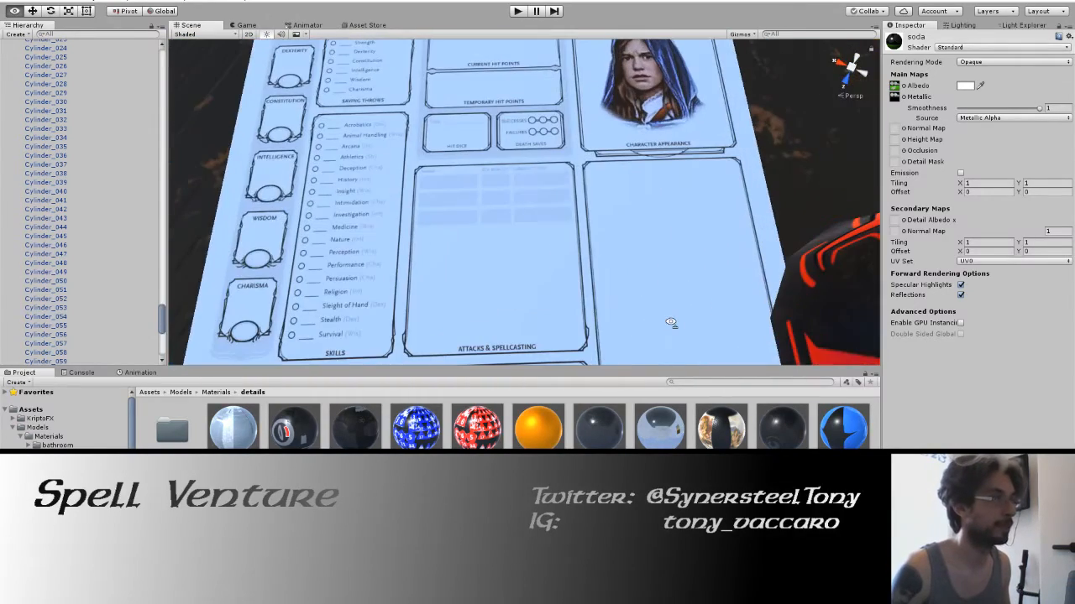
{"action": "right_click_drag", "start_coordinate": [627, 266], "coordinate": [606, 288]}
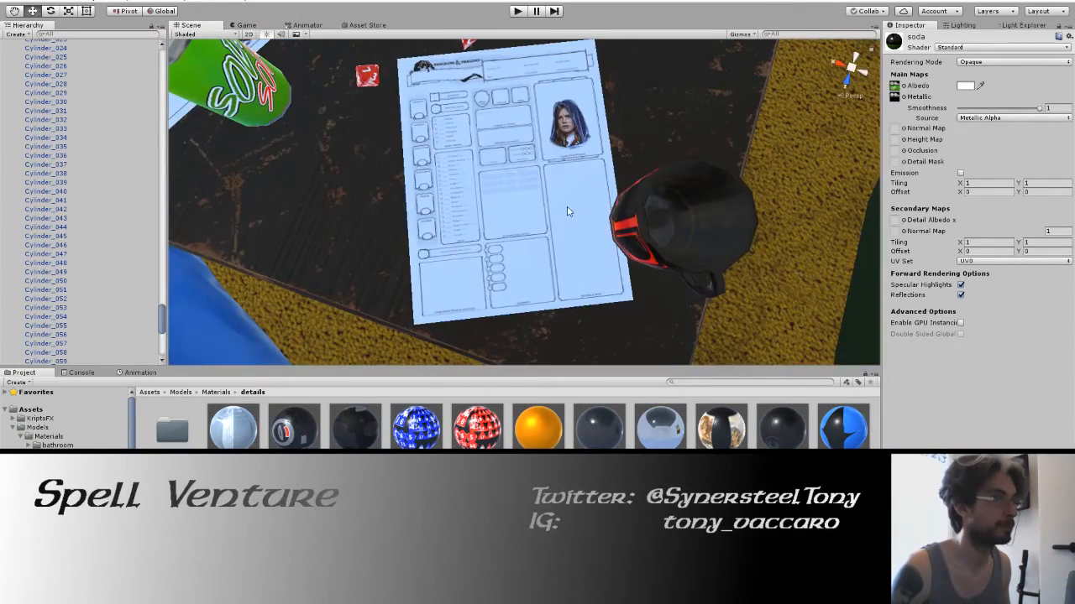
{"action": "right_click_drag", "start_coordinate": [567, 217], "coordinate": [171, 118]}
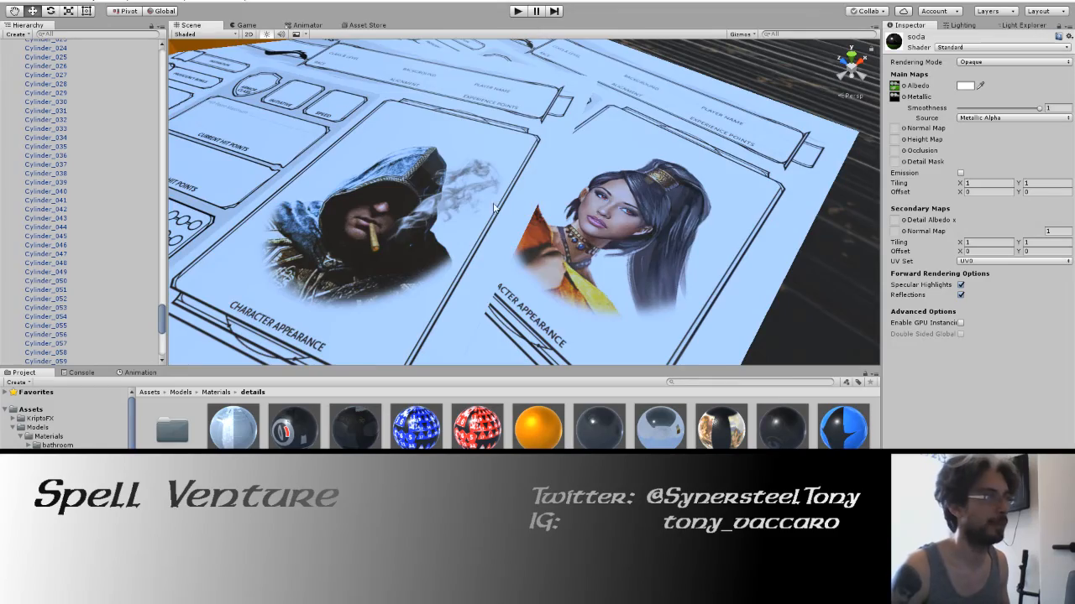
{"action": "scroll", "coordinate": [493, 208], "scroll_direction": "down", "scroll_amount": 5}
{"action": "right_click_drag", "start_coordinate": [494, 208], "coordinate": [546, 203]}
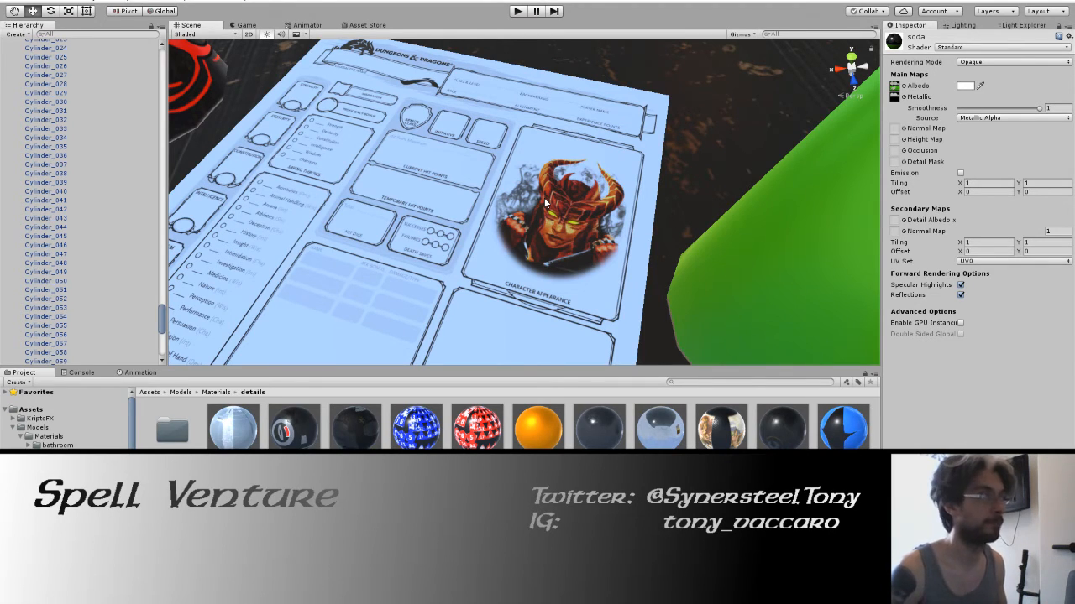
{"action": "right_click_drag", "start_coordinate": [546, 204], "coordinate": [416, 185]}
{"action": "right_click_drag", "start_coordinate": [535, 304], "coordinate": [517, 233]}
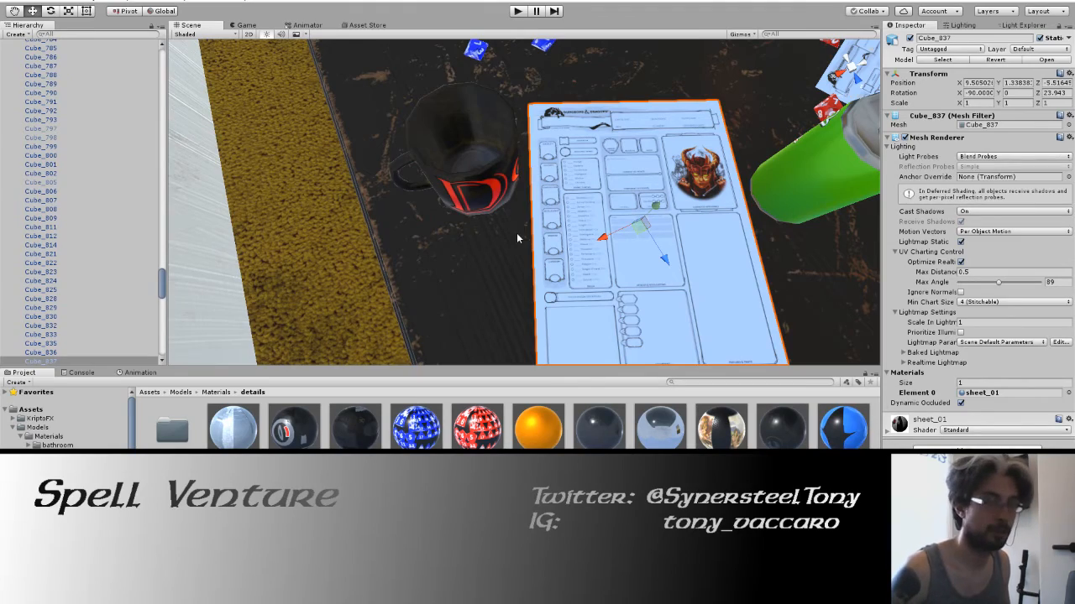
Examine the mugs, dice and soda cans on the table from above and at tabletop level.
{"action": "right_click_drag", "start_coordinate": [516, 237], "coordinate": [513, 312]}
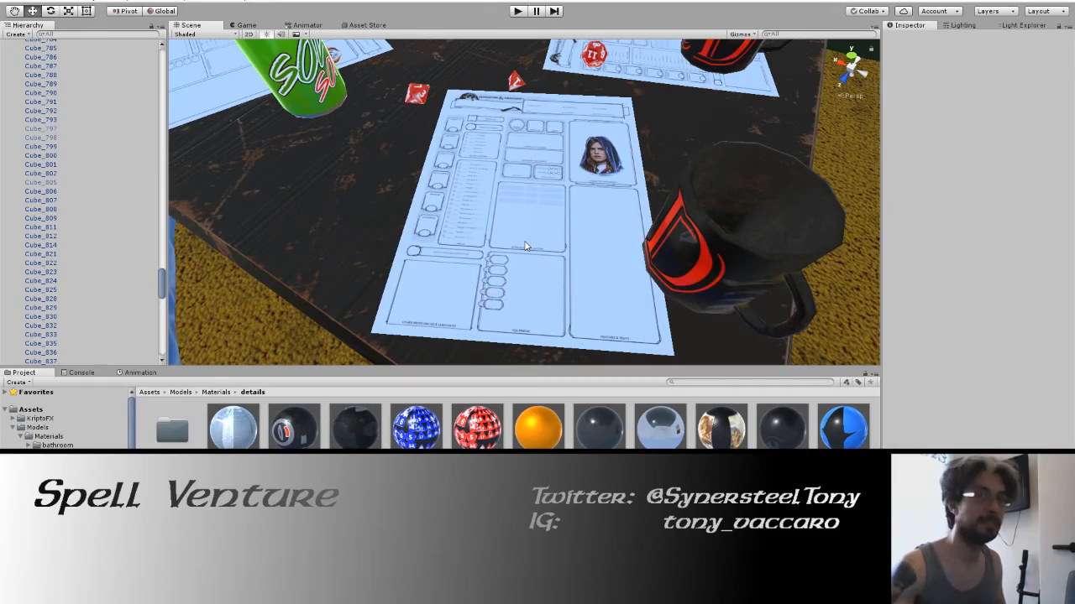
{"action": "right_click_drag", "start_coordinate": [525, 246], "coordinate": [445, 271]}
{"action": "right_click_drag", "start_coordinate": [474, 210], "coordinate": [623, 179]}
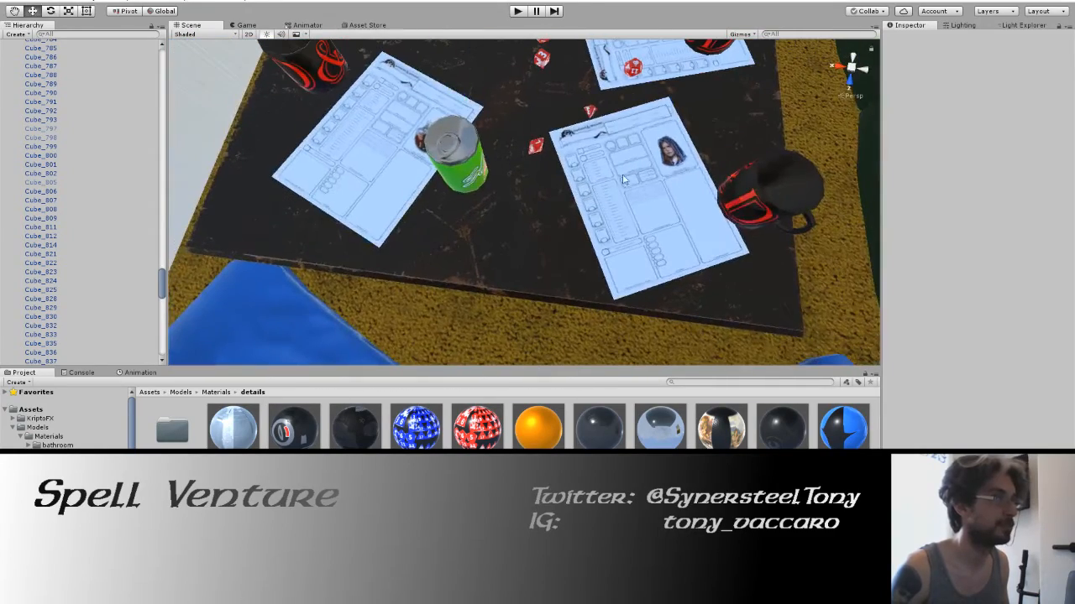
{"action": "right_click_drag", "start_coordinate": [586, 279], "coordinate": [241, 192]}
{"action": "right_click_drag", "start_coordinate": [555, 214], "coordinate": [650, 168]}
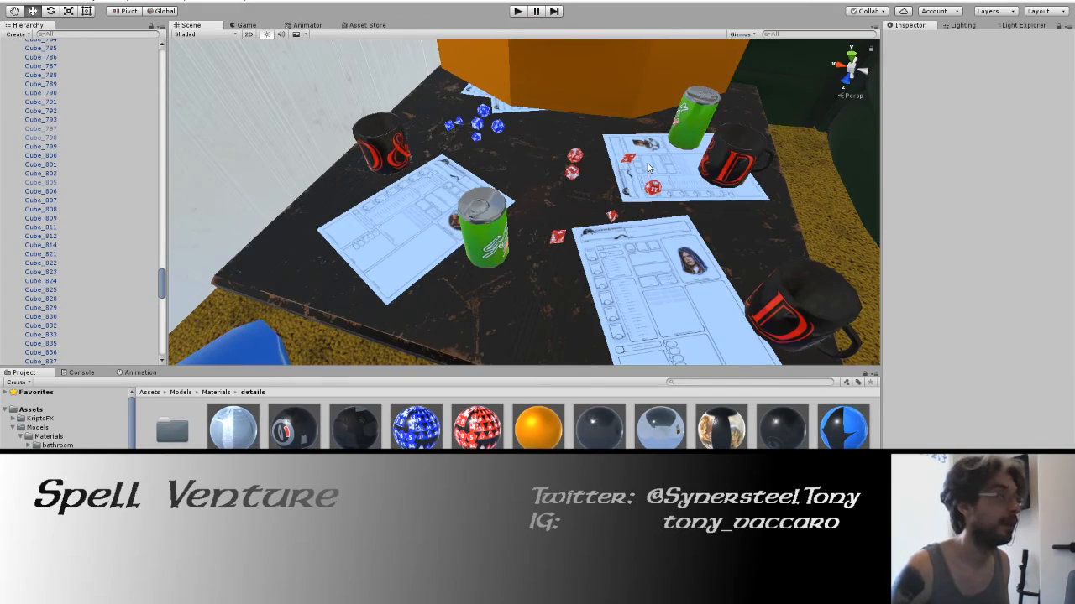
{"action": "right_click_drag", "start_coordinate": [648, 168], "coordinate": [598, 194]}
{"action": "right_click_drag", "start_coordinate": [662, 199], "coordinate": [698, 239]}
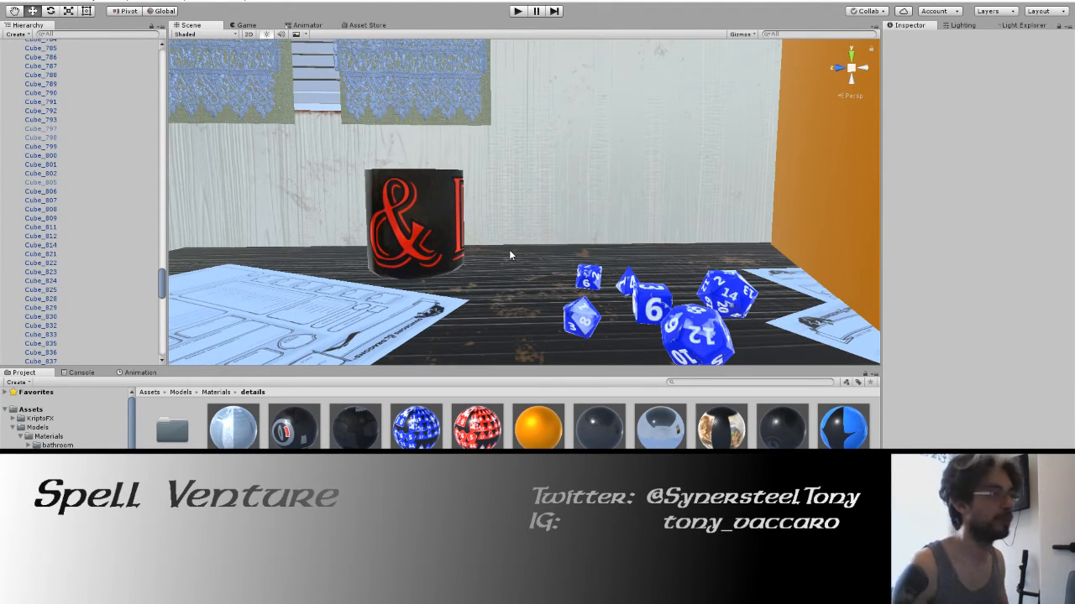
{"action": "right_click_drag", "start_coordinate": [443, 257], "coordinate": [679, 264]}
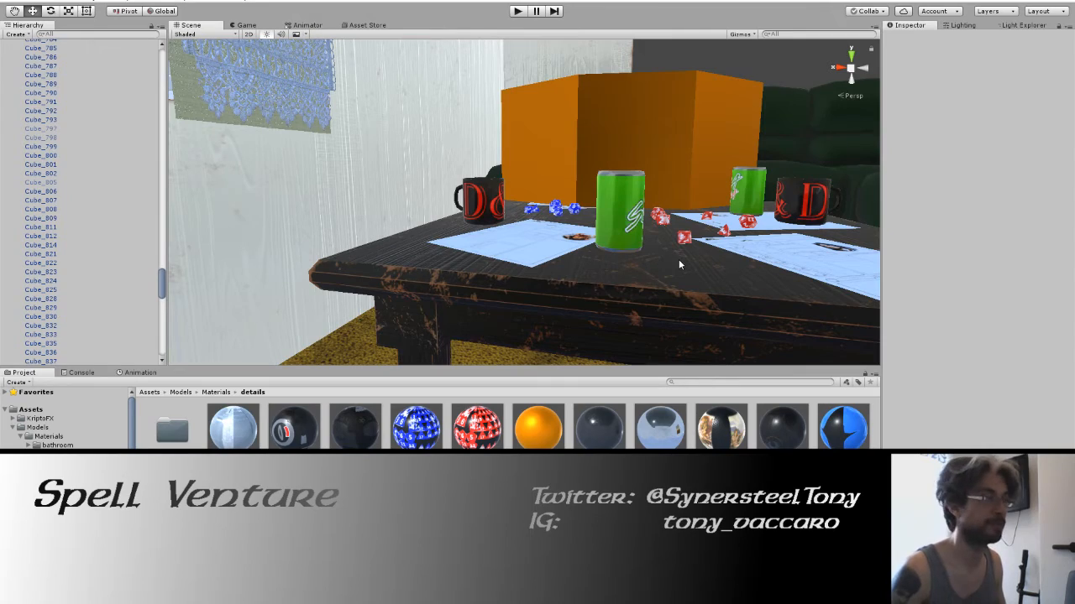
{"action": "right_click_drag", "start_coordinate": [679, 264], "coordinate": [426, 241]}
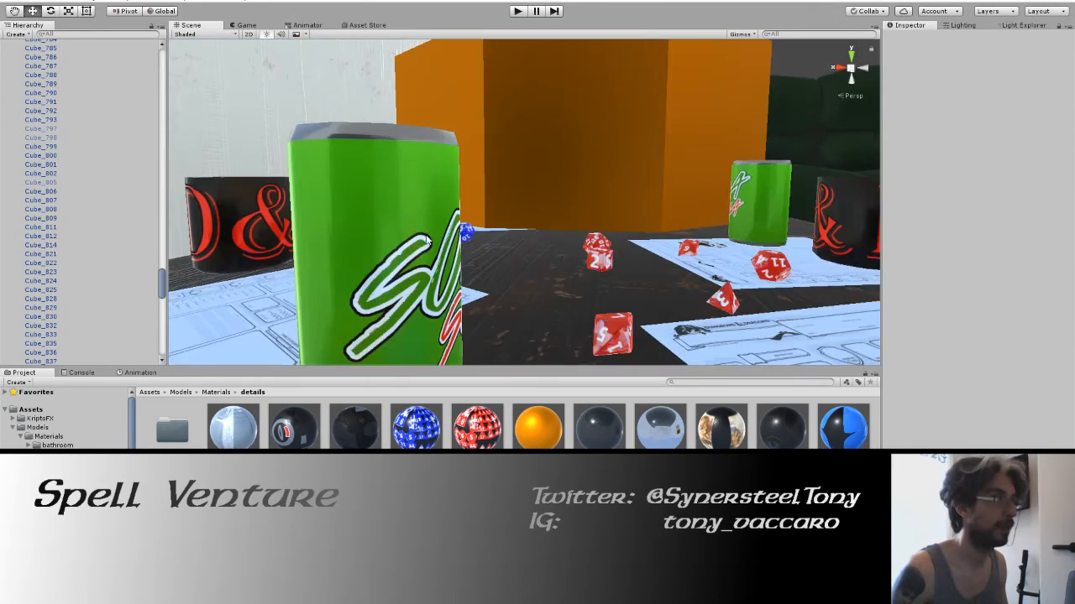
Select the soda can nearest the blue pillow and view it on the table from above and from across the room.
{"action": "left_click", "coordinate": [427, 241]}
{"action": "right_click_drag", "start_coordinate": [519, 195], "coordinate": [485, 205]}
{"action": "left_click", "coordinate": [486, 205]}
{"action": "right_click_drag", "start_coordinate": [548, 215], "coordinate": [562, 380]}
{"action": "mouse_move", "coordinate": [532, 207]}
{"action": "right_mouse_down"}
{"action": "mouse_move", "coordinate": [542, 247]}
{"action": "mouse_move", "coordinate": [528, 189]}
{"action": "right_mouse_up"}
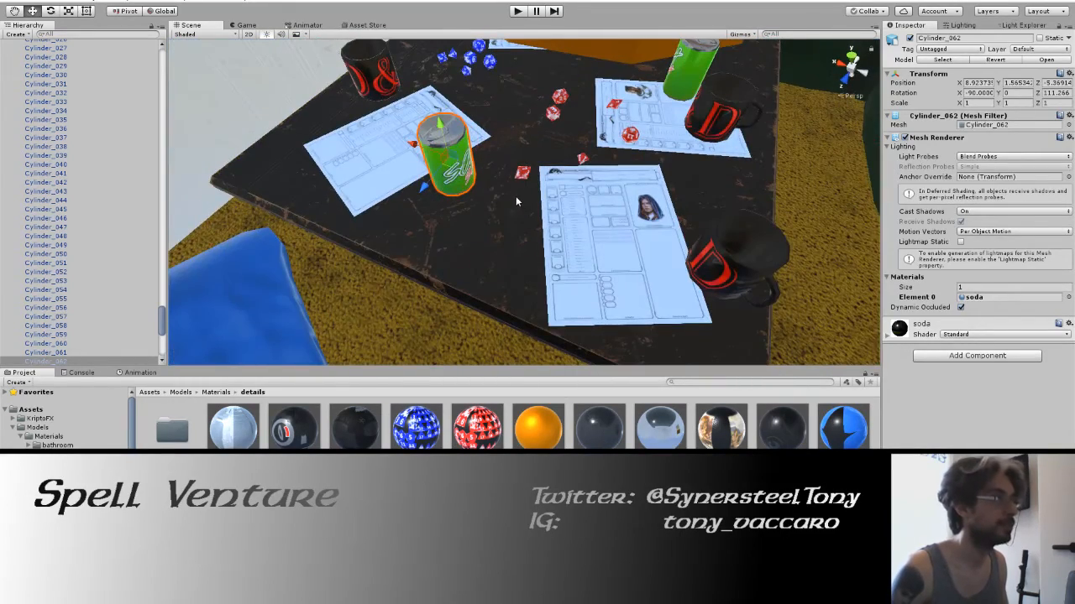
{"action": "right_click_drag", "start_coordinate": [432, 238], "coordinate": [405, 171]}
{"action": "right_click_drag", "start_coordinate": [569, 167], "coordinate": [871, 243]}
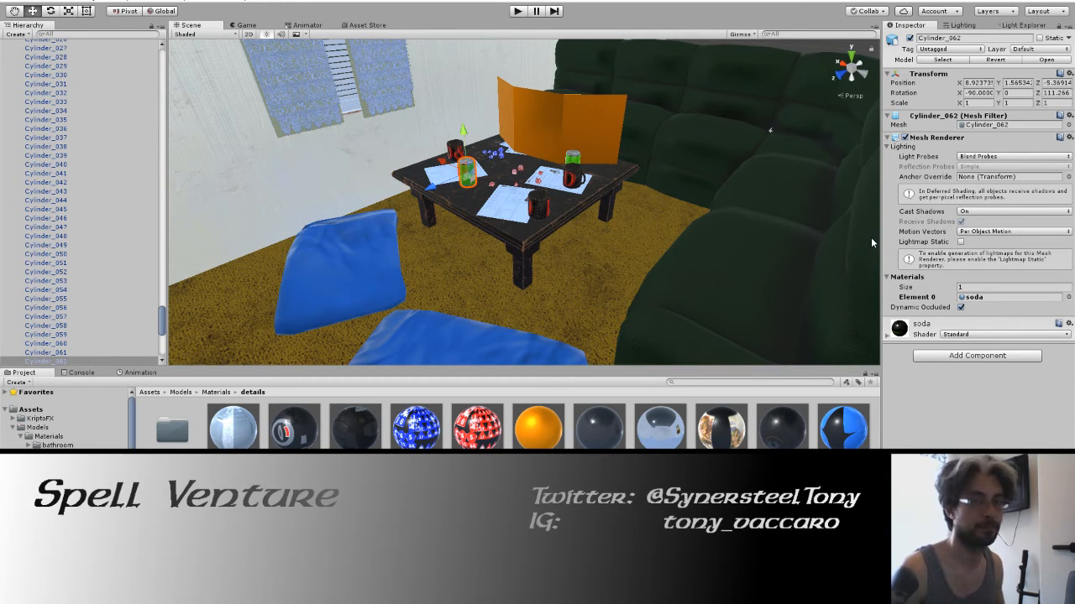
Select the blue floor pillow beside the table, near the wall, and view it up close.
{"action": "key", "text": "w"}
{"action": "right_click_drag", "start_coordinate": [479, 225], "coordinate": [418, 269]}
{"action": "key", "text": "s"}
{"action": "key", "text": "w"}
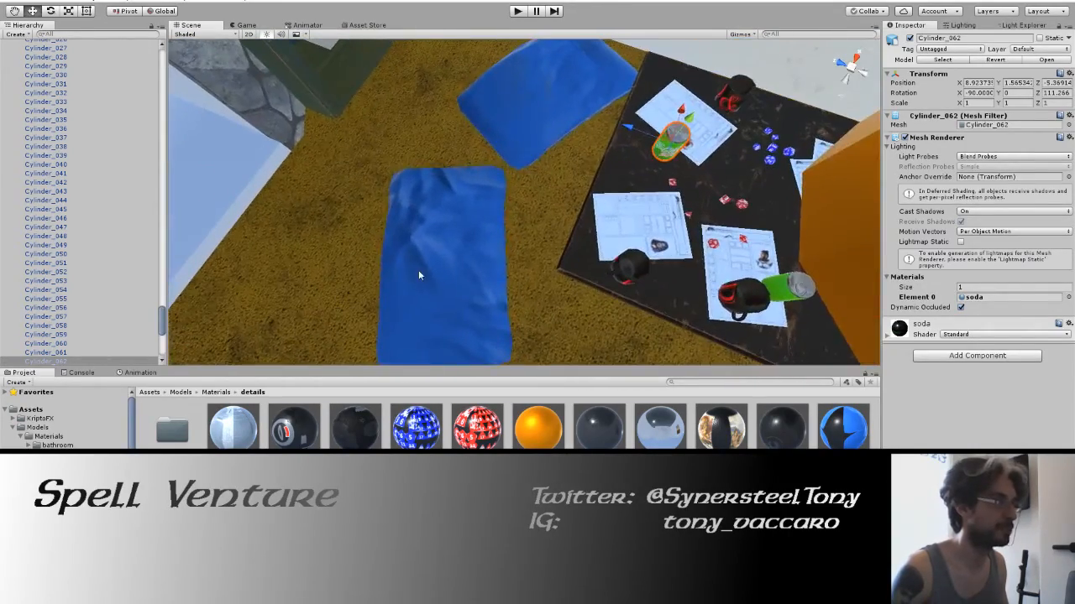
{"action": "left_click", "coordinate": [532, 60]}
{"action": "left_click", "coordinate": [533, 59]}
{"action": "right_click_drag", "start_coordinate": [510, 220], "coordinate": [285, 82]}
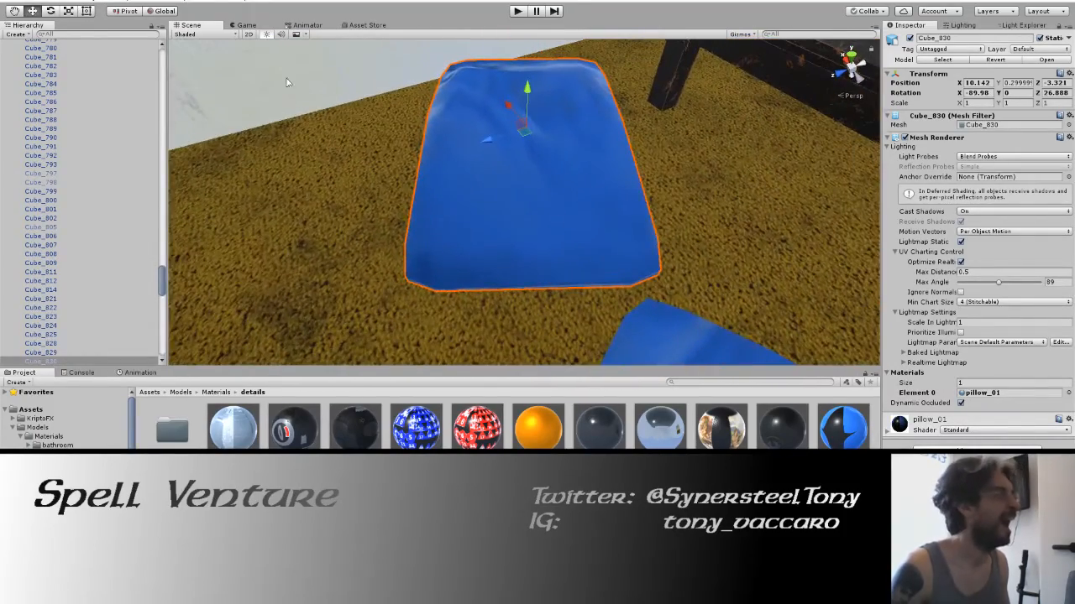
Inspect the pillow's mesh in Wireframe mode, return the scene to Shaded, and view the pillow beside the table.
{"action": "left_click", "coordinate": [187, 34]}
{"action": "left_click", "coordinate": [201, 52]}
{"action": "right_click_drag", "start_coordinate": [445, 165], "coordinate": [494, 179]}
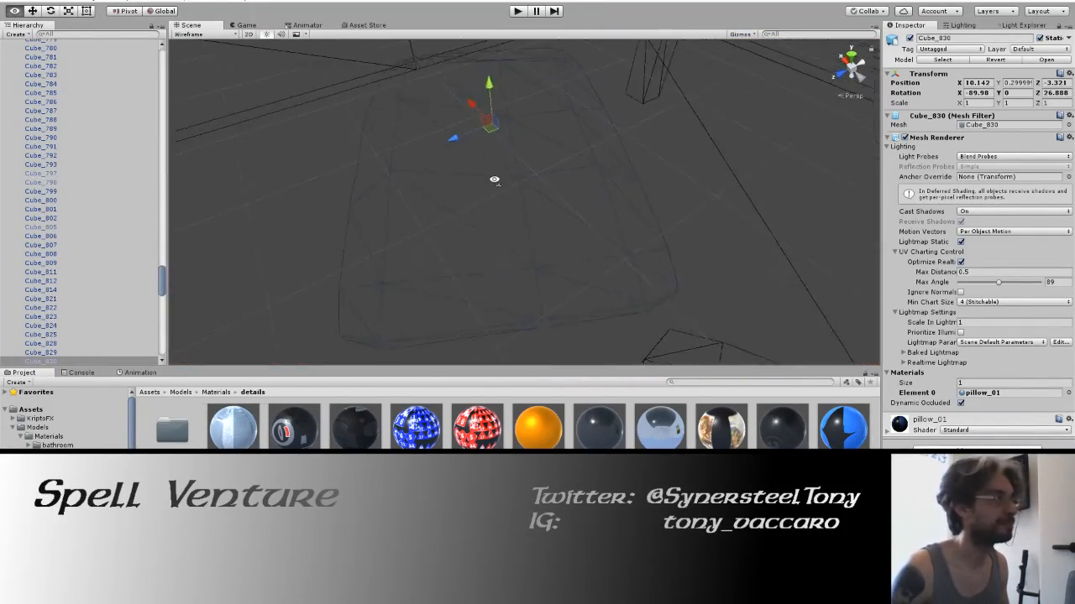
{"action": "right_click_drag", "start_coordinate": [573, 228], "coordinate": [544, 182]}
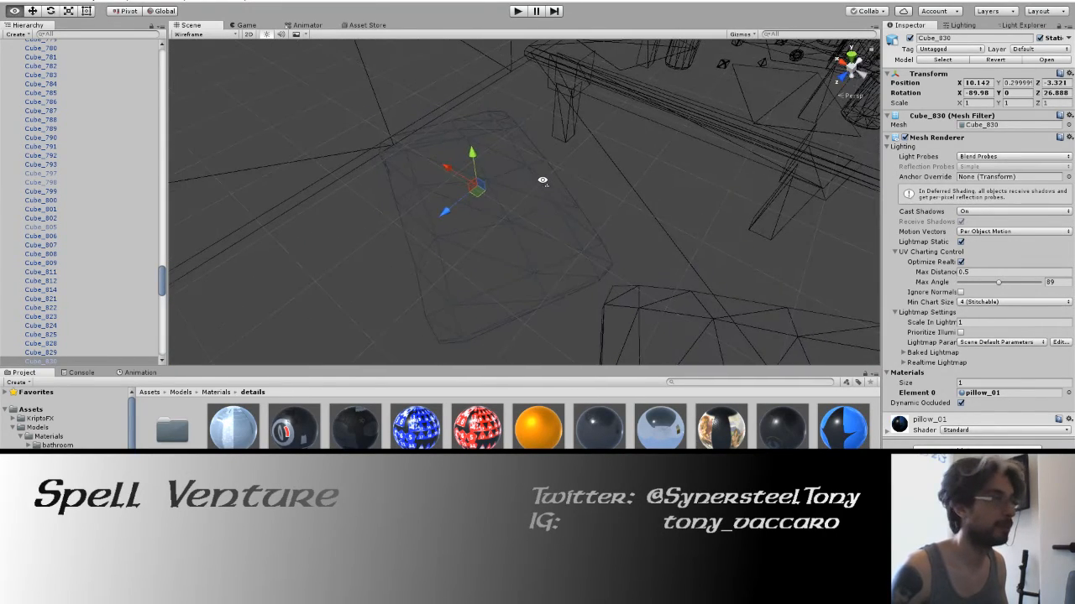
{"action": "left_click", "coordinate": [196, 35]}
{"action": "left_click", "coordinate": [197, 54]}
{"action": "mouse_move", "coordinate": [420, 155]}
{"action": "right_mouse_down"}
{"action": "mouse_move", "coordinate": [479, 162]}
{"action": "mouse_move", "coordinate": [353, 137]}
{"action": "mouse_move", "coordinate": [446, 236]}
{"action": "mouse_move", "coordinate": [643, 209]}
{"action": "mouse_move", "coordinate": [596, 230]}
{"action": "mouse_move", "coordinate": [465, 221]}
{"action": "mouse_move", "coordinate": [384, 241]}
{"action": "mouse_move", "coordinate": [364, 187]}
{"action": "mouse_move", "coordinate": [502, 203]}
{"action": "mouse_move", "coordinate": [552, 148]}
{"action": "mouse_move", "coordinate": [566, 113]}
{"action": "mouse_move", "coordinate": [386, 161]}
{"action": "mouse_move", "coordinate": [329, 122]}
{"action": "right_mouse_up"}
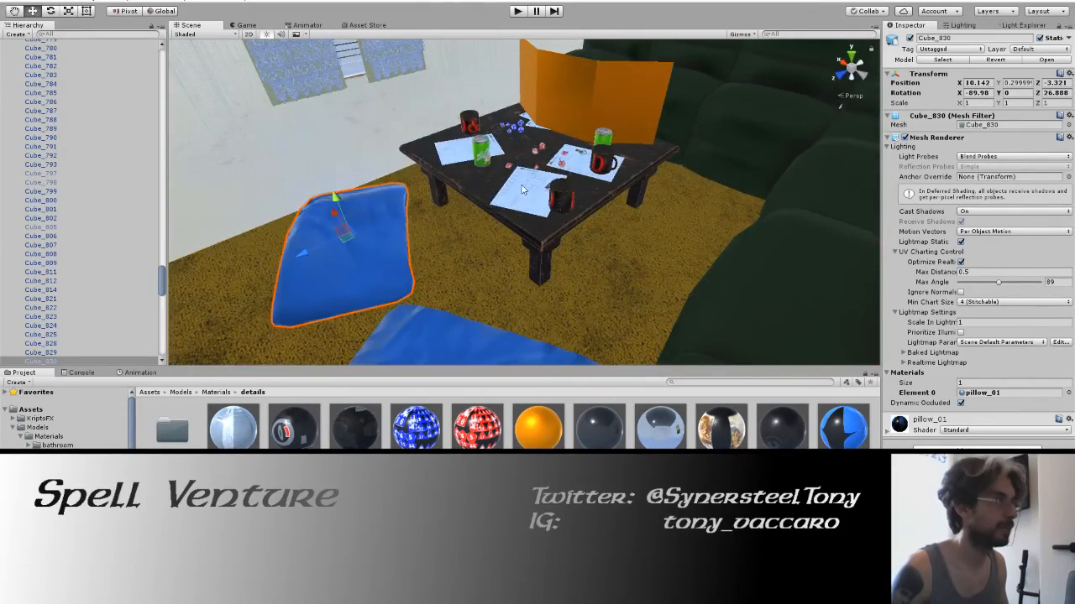
Select all the green soda cans on the coffee table together and mark them as Static.
{"action": "right_click_drag", "start_coordinate": [521, 190], "coordinate": [377, 172]}
{"action": "left_click", "coordinate": [418, 114]}
{"action": "right_click_drag", "start_coordinate": [607, 182], "coordinate": [653, 187]}
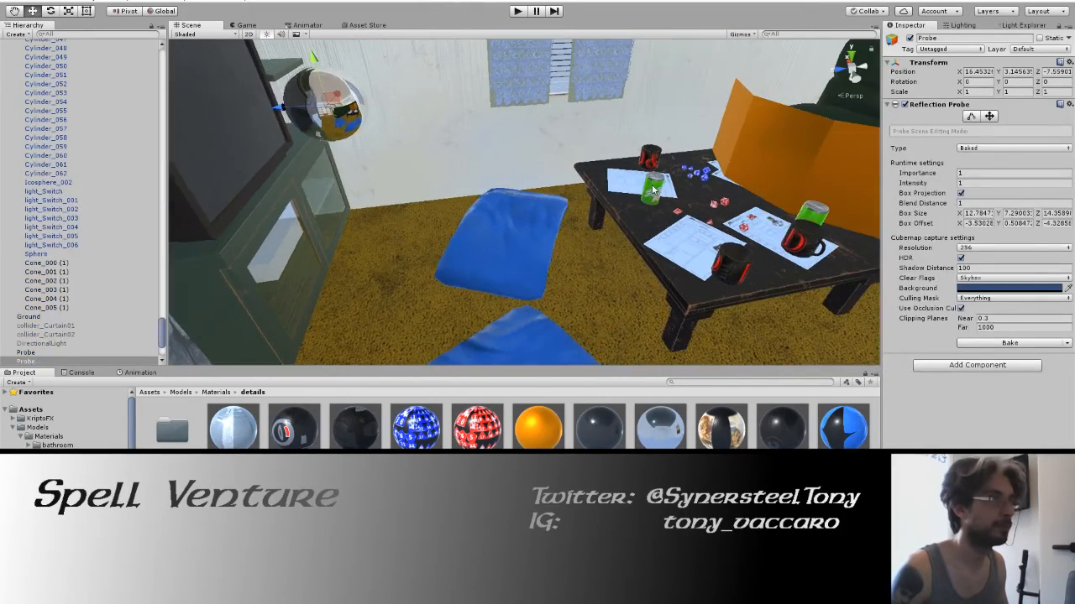
{"action": "left_click", "coordinate": [655, 189]}
{"action": "left_click", "coordinate": [656, 191]}
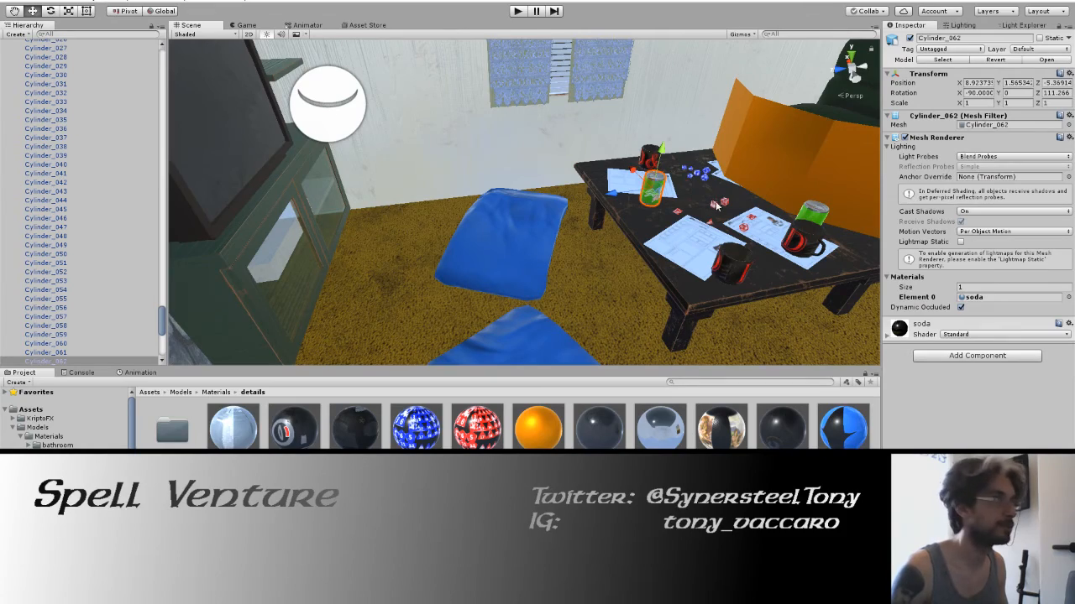
{"action": "left_click", "coordinate": [823, 210], "text": "shift"}
{"action": "right_click_drag", "start_coordinate": [822, 210], "coordinate": [417, 235]}
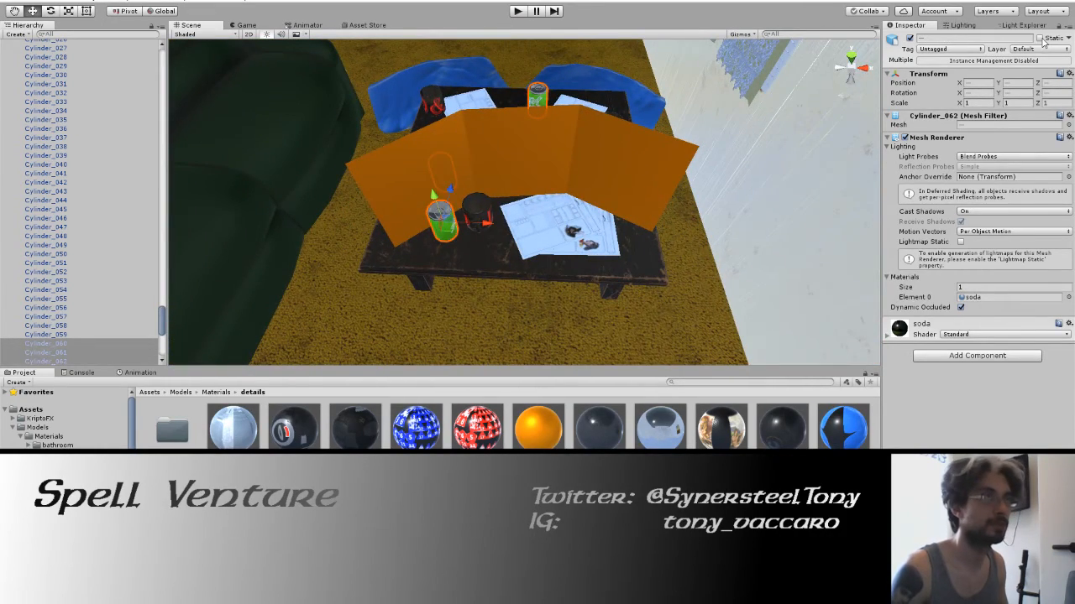
{"action": "left_click", "coordinate": [1040, 38]}
Select the reflection probe beside the television and bake it.
{"action": "right_click_drag", "start_coordinate": [289, 209], "coordinate": [459, 171]}
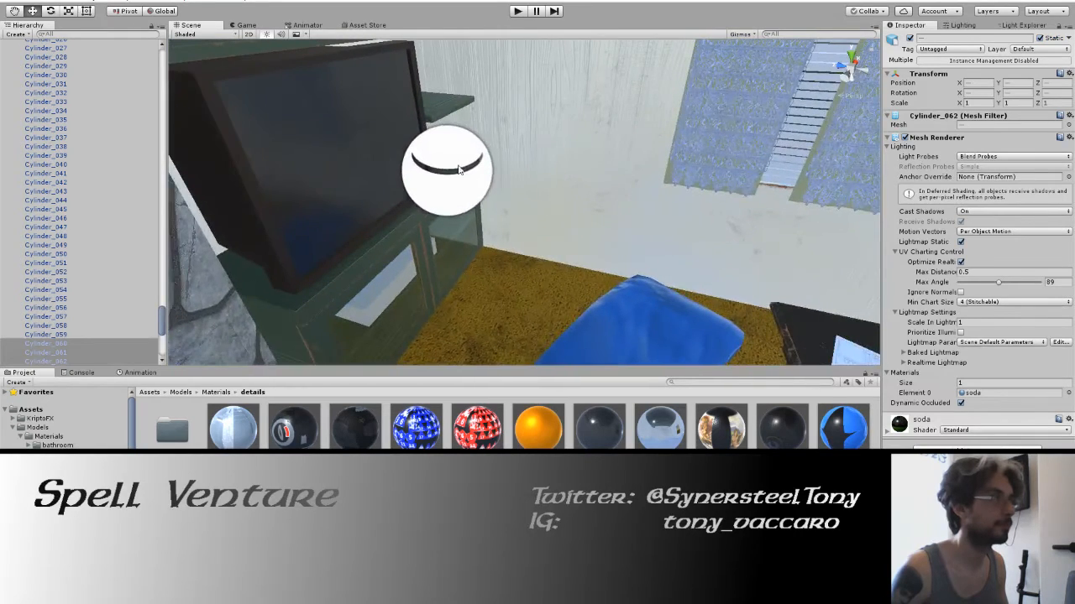
{"action": "left_click", "coordinate": [459, 171]}
{"action": "left_click", "coordinate": [1009, 343]}
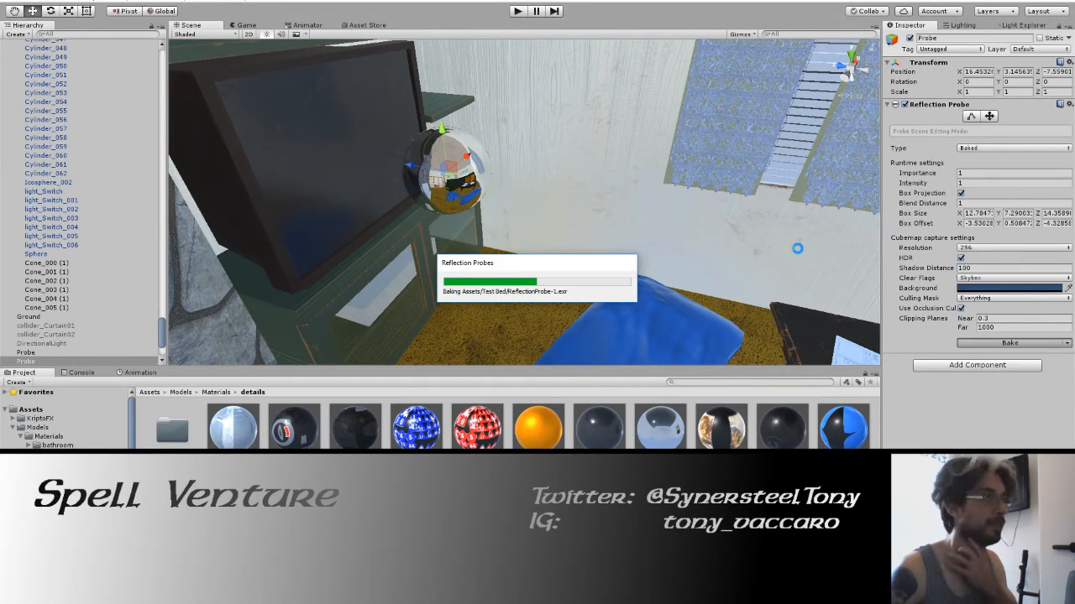
Examine the green soda can up close, and run the scene in Play mode to check the tabletop and floor pillows.
{"action": "right_click_drag", "start_coordinate": [648, 199], "coordinate": [856, 203]}
{"action": "key", "text": "w"}
{"action": "key", "text": "w"}
{"action": "key", "text": "d"}
{"action": "key", "text": "s"}
{"action": "key", "text": "a"}
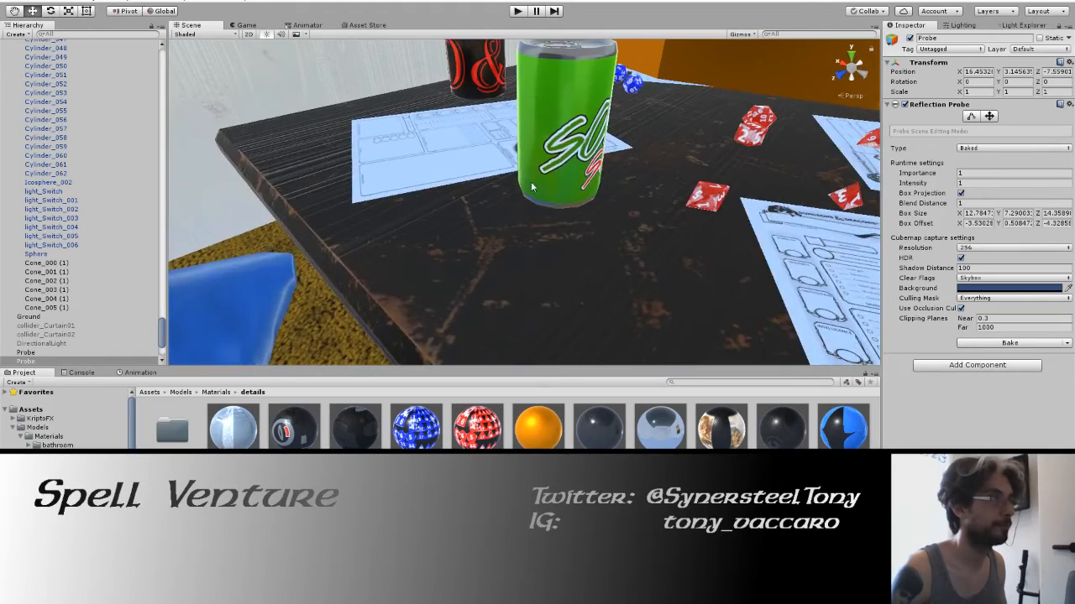
{"action": "left_click", "coordinate": [517, 11]}
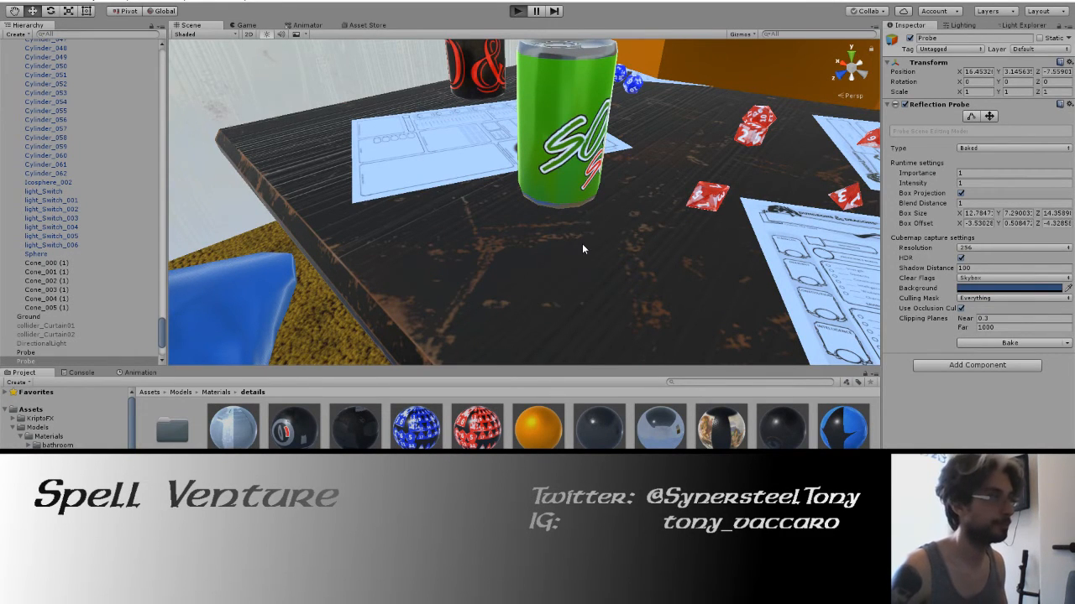
{"action": "key", "text": "w"}
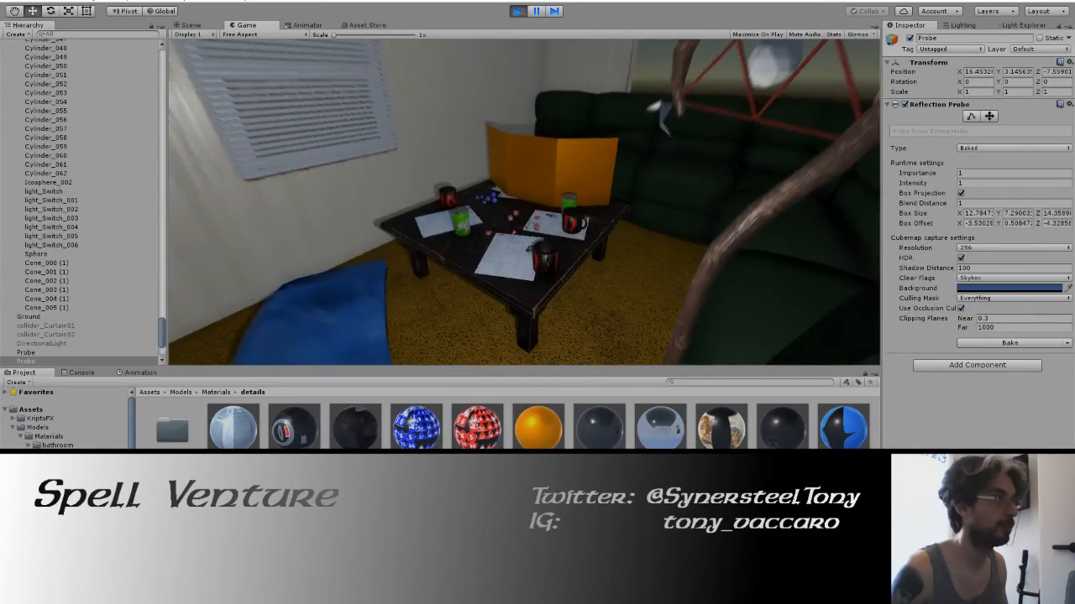
{"action": "key", "text": "w"}
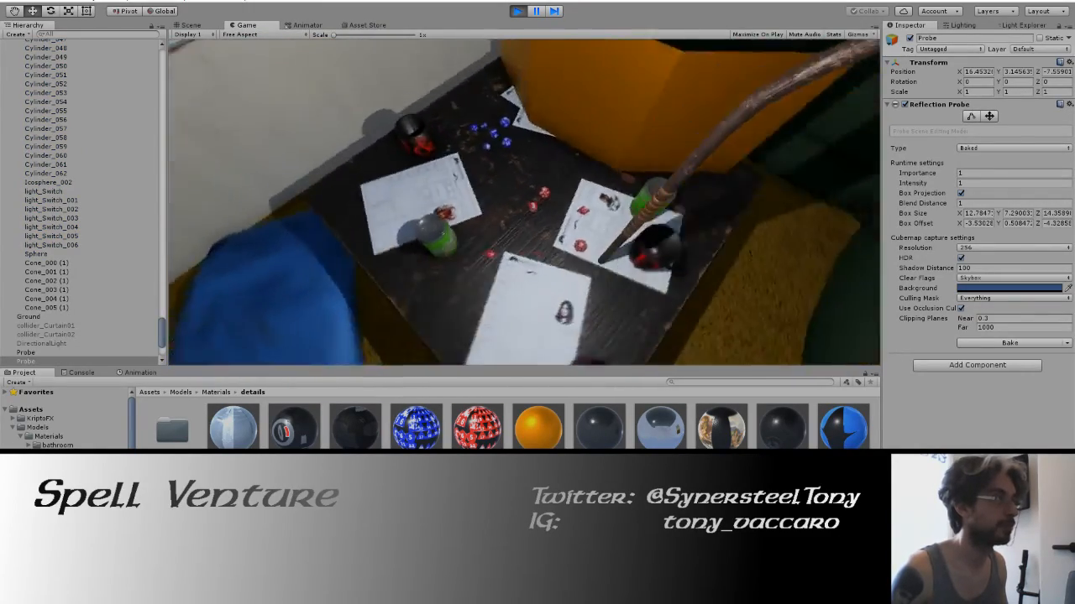
{"action": "key", "text": "s"}
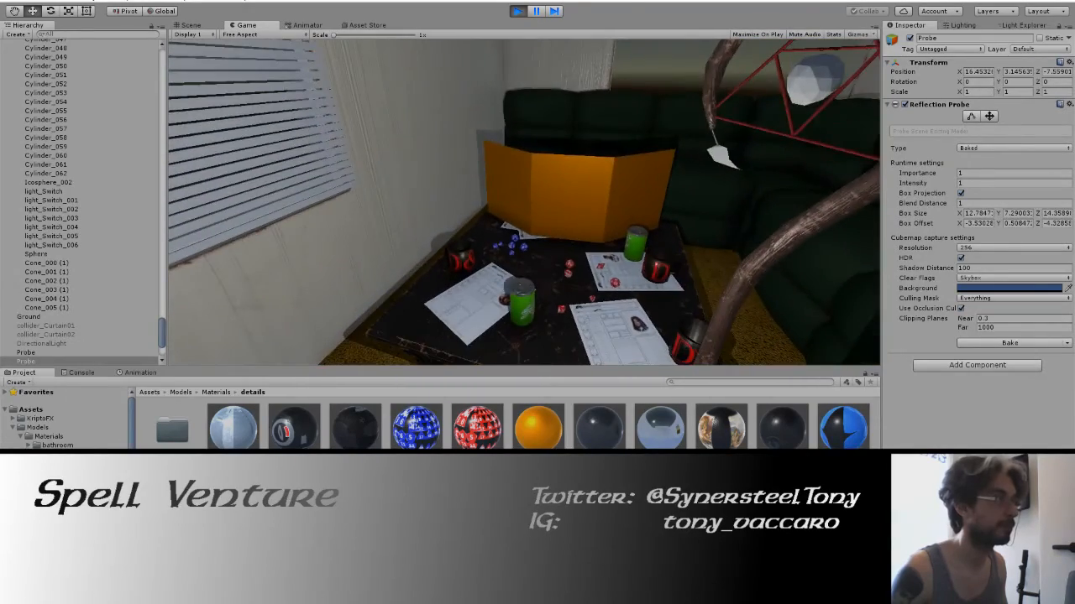
{"action": "key", "text": "w"}
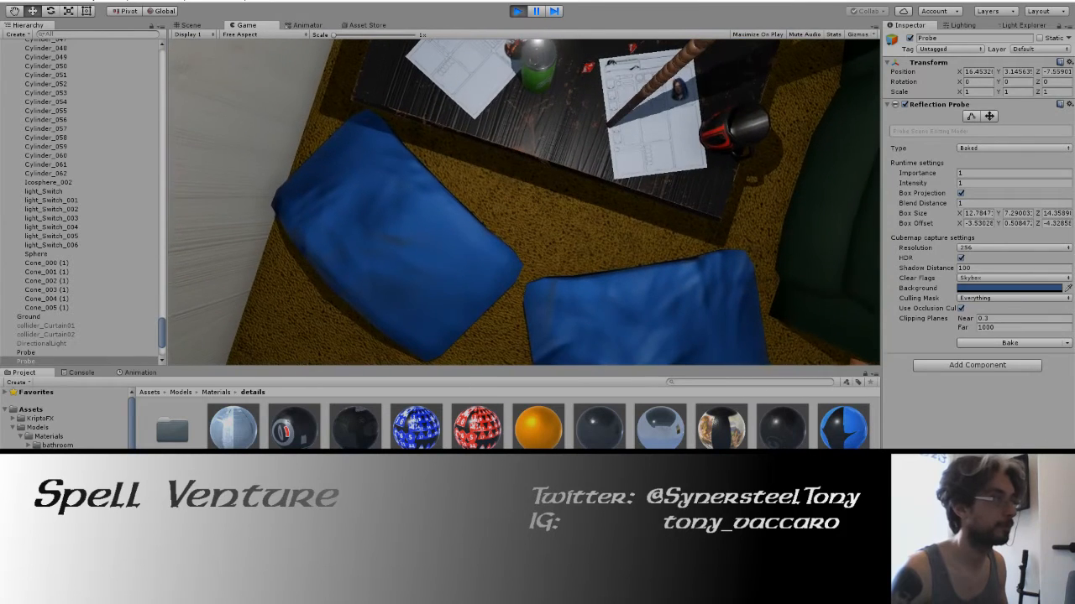
Try a Smoothness of 0.8 on the soda material, and settle on 0.7 while checking the cans in the running game.
{"action": "left_click", "coordinate": [722, 504]}
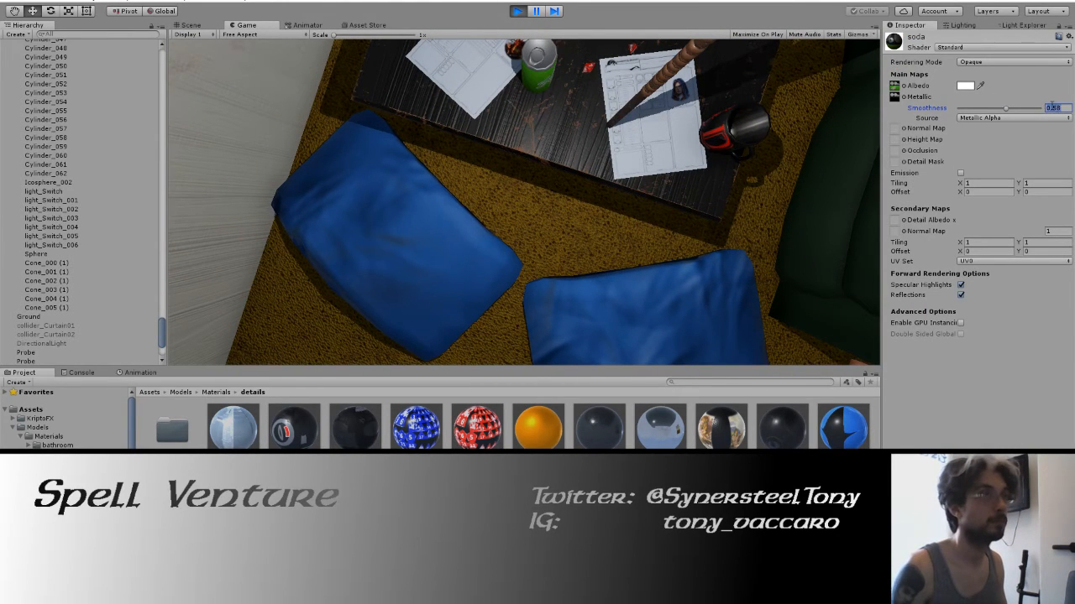
{"action": "left_click", "coordinate": [634, 179]}
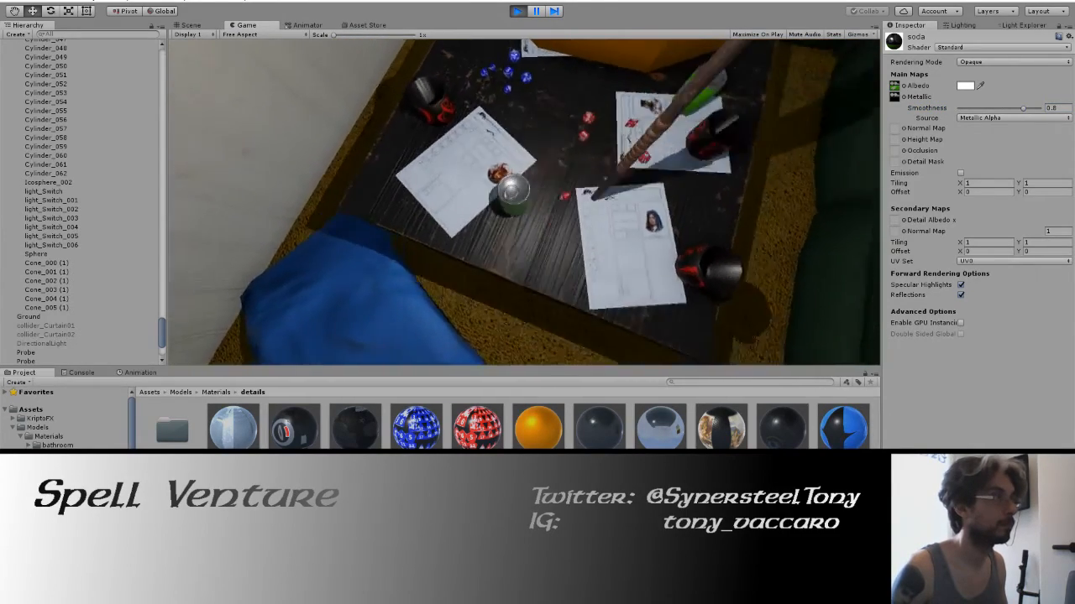
{"action": "key", "text": "Escape"}
{"action": "left_click", "coordinate": [1054, 109]}
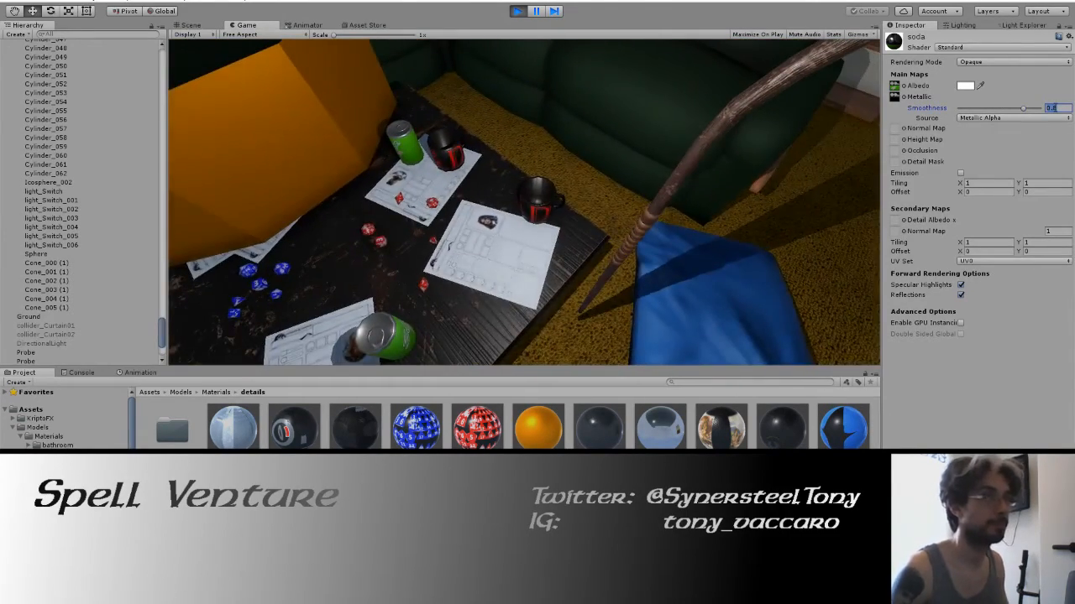
{"action": "left_click", "coordinate": [851, 105]}
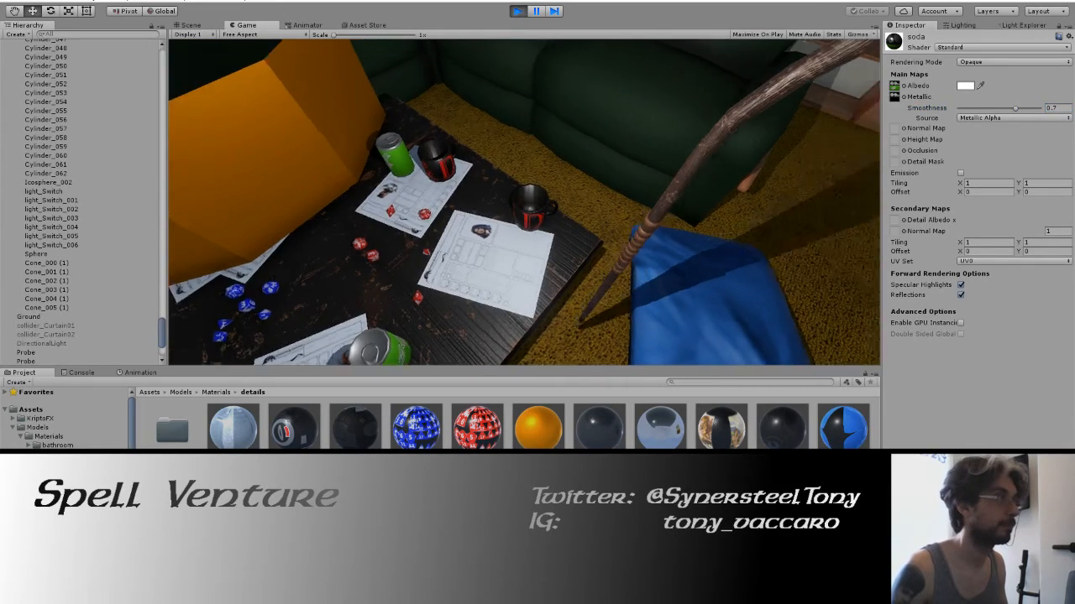
Examine the soda cans, mugs and dice from several sides of the table in the running game, and stop Play mode.
{"action": "key", "text": "s"}
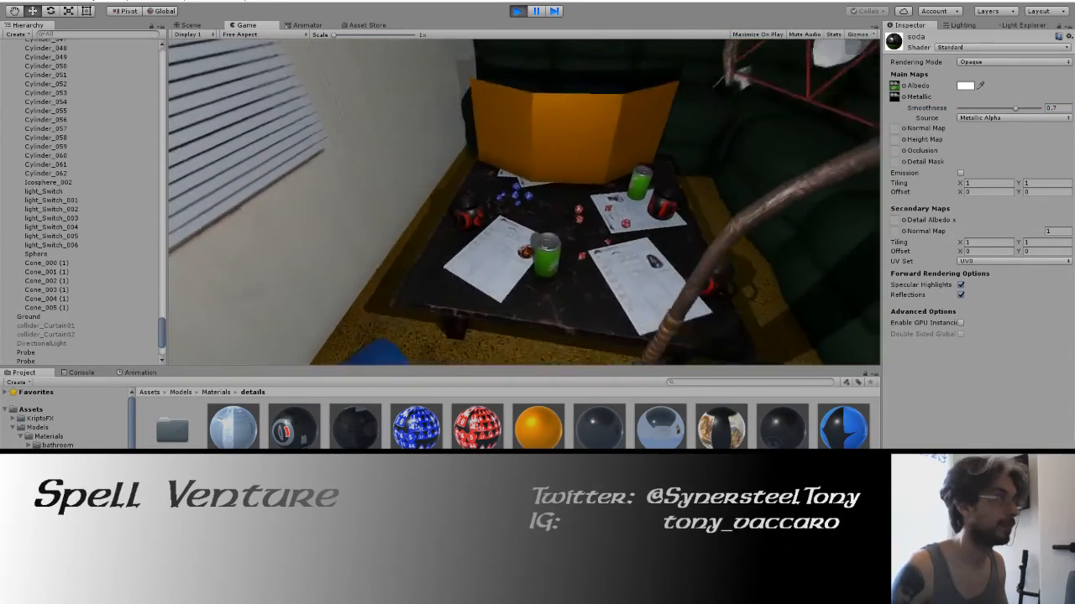
{"action": "key", "text": "w"}
{"action": "key", "text": "d"}
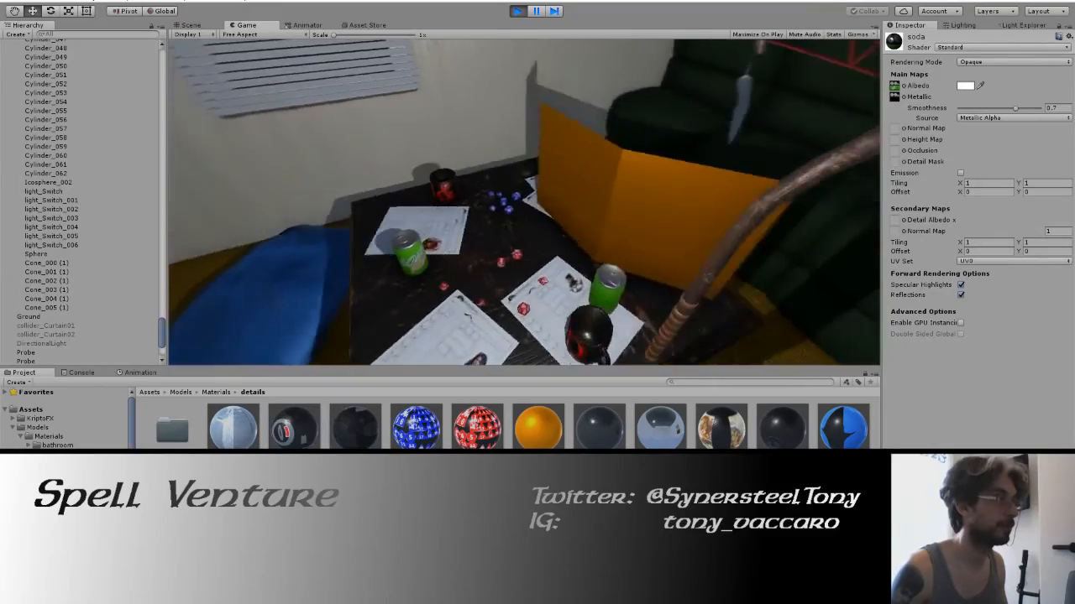
{"action": "key", "text": "a"}
{"action": "key", "text": "a"}
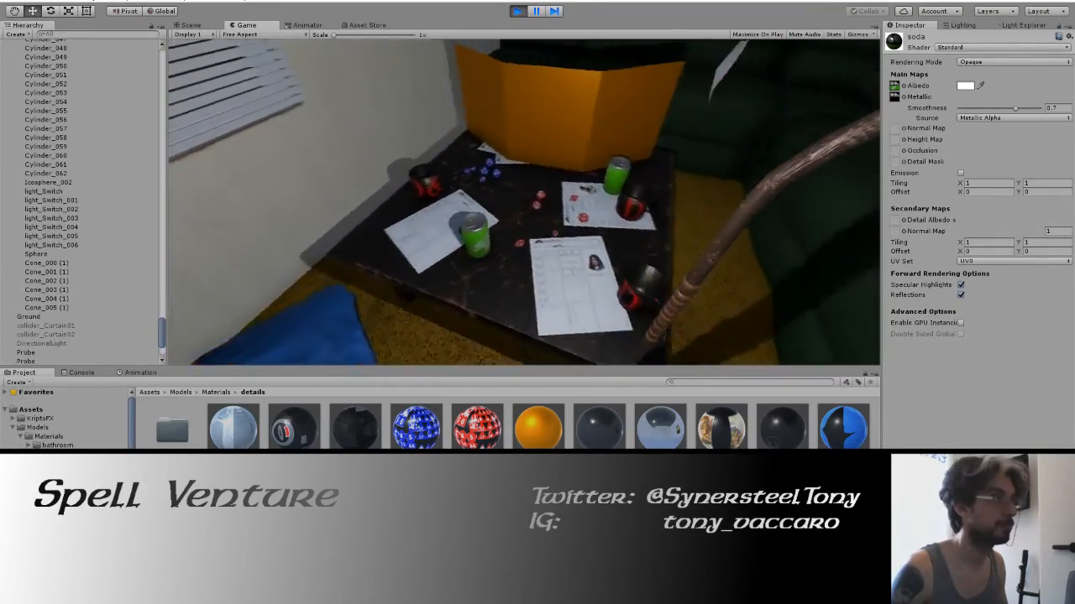
{"action": "key", "text": "w"}
{"action": "key", "text": "d"}
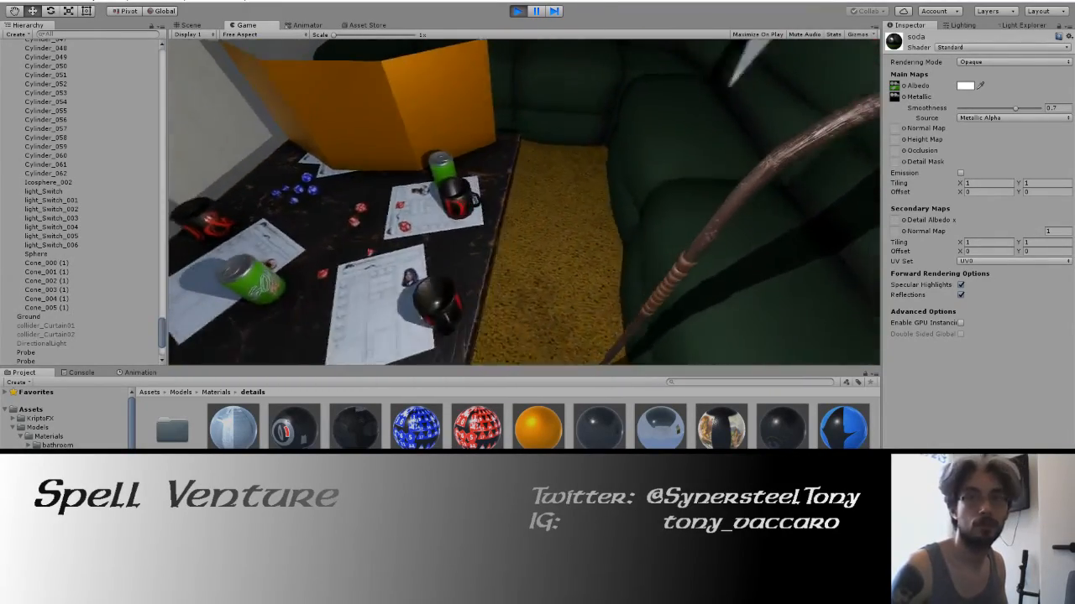
{"action": "key", "text": "w"}
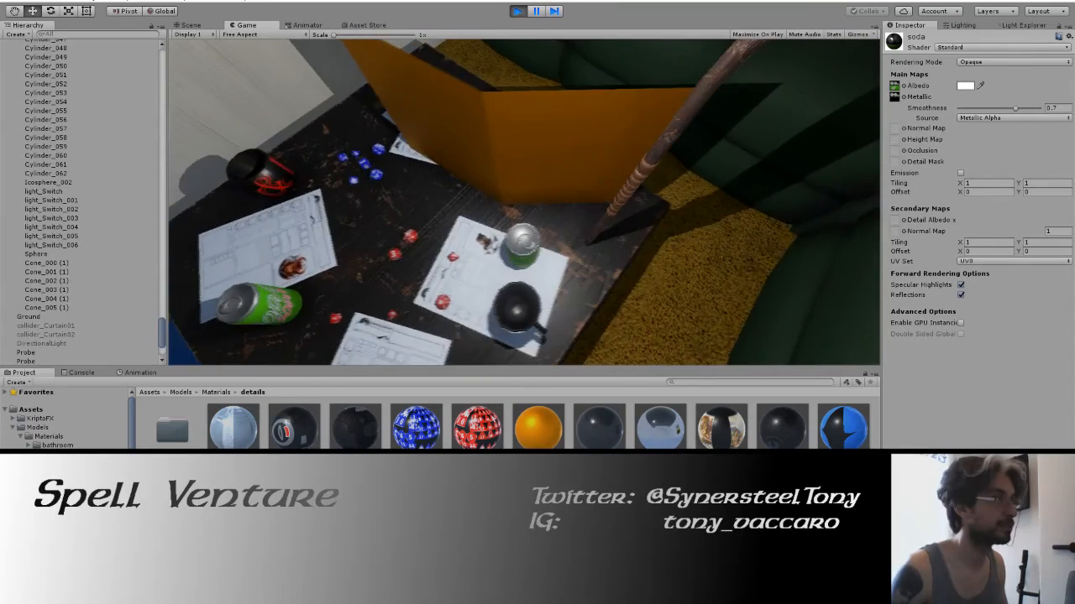
{"action": "key", "text": "a"}
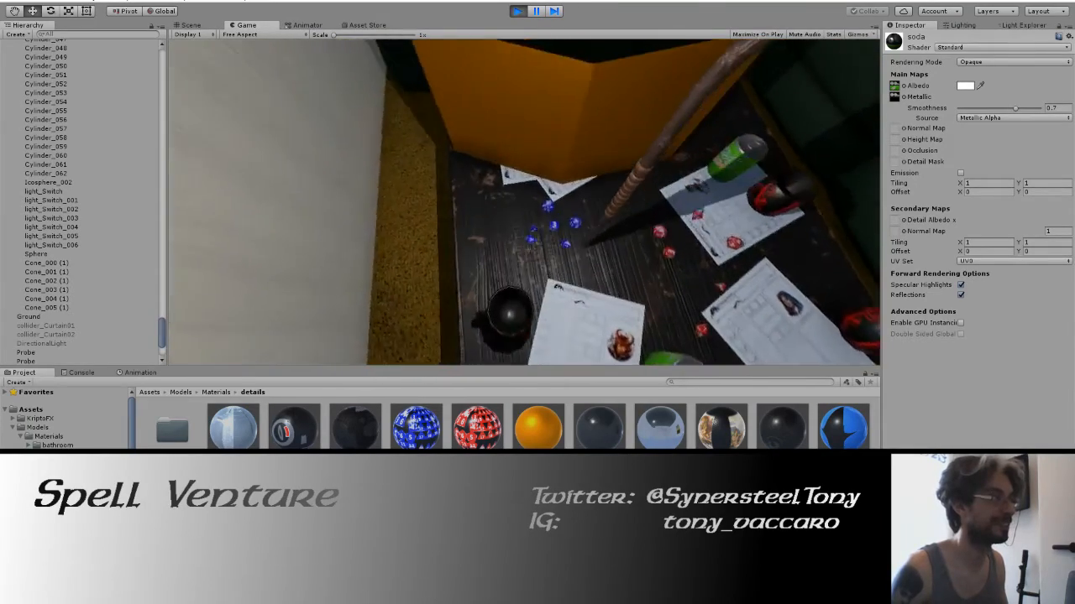
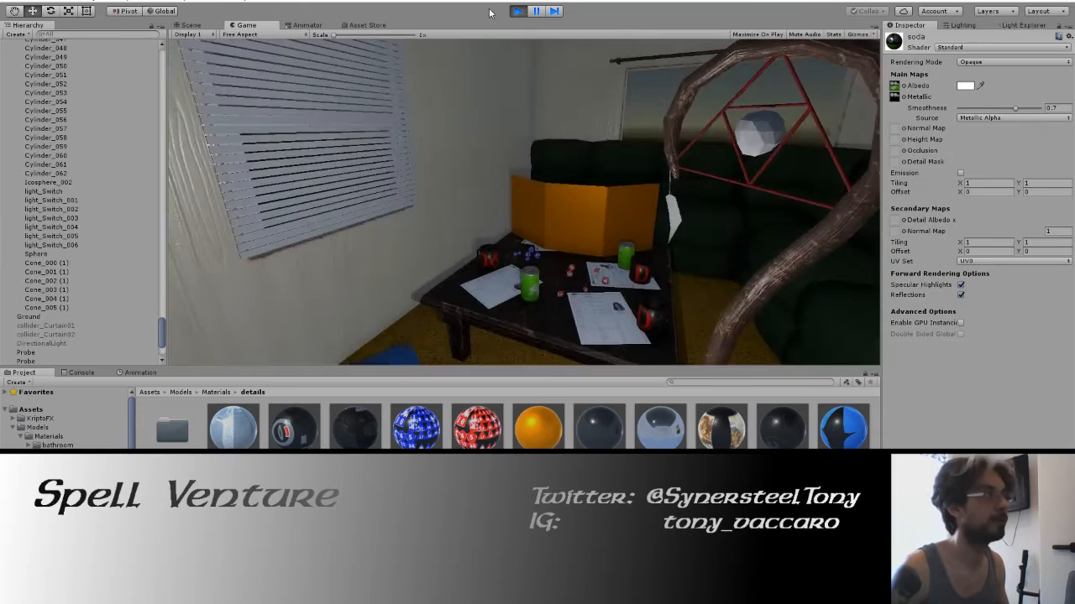
{"action": "left_click", "coordinate": [517, 11]}
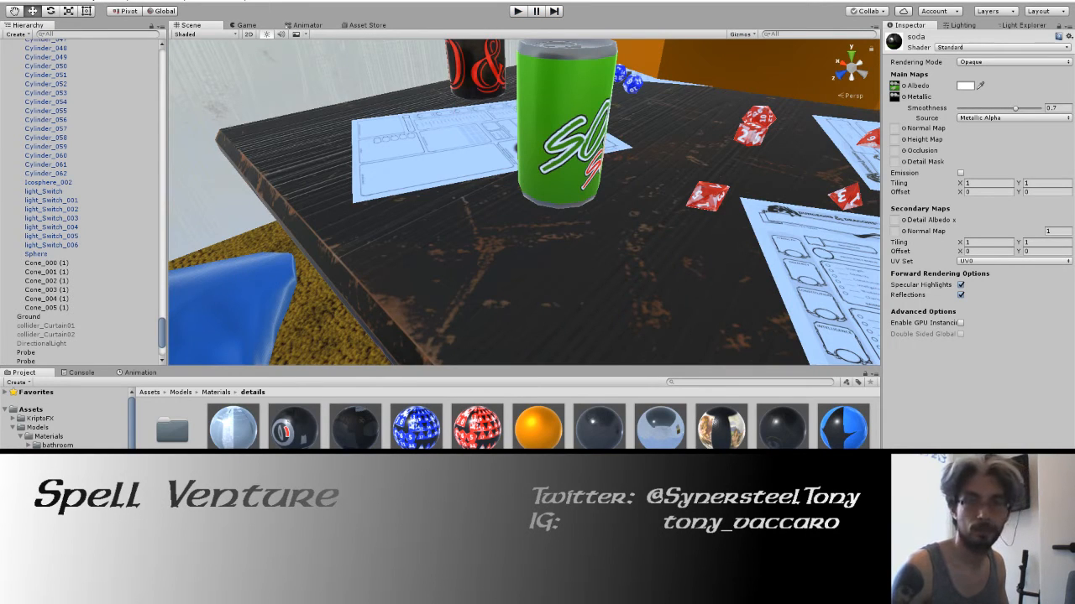
Switch to Blender, select the coffee table and show the model in wireframe from a higher angle.
{"action": "key", "text": "alt+Tab"}
{"action": "middle_click_drag", "start_coordinate": [306, 283], "coordinate": [364, 295]}
{"action": "right_click", "coordinate": [364, 290]}
{"action": "key", "text": "z"}
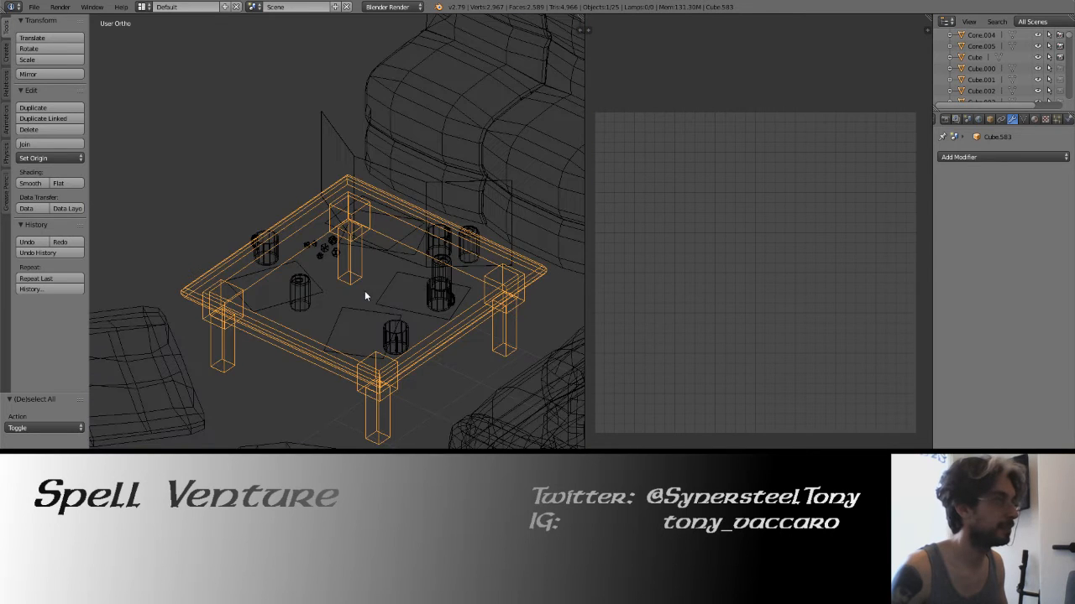
{"action": "middle_click_drag", "start_coordinate": [367, 240], "coordinate": [378, 302]}
Select the five paper sheets and the folding screen on the table, and return the model to solid shading.
{"action": "right_click", "coordinate": [377, 303]}
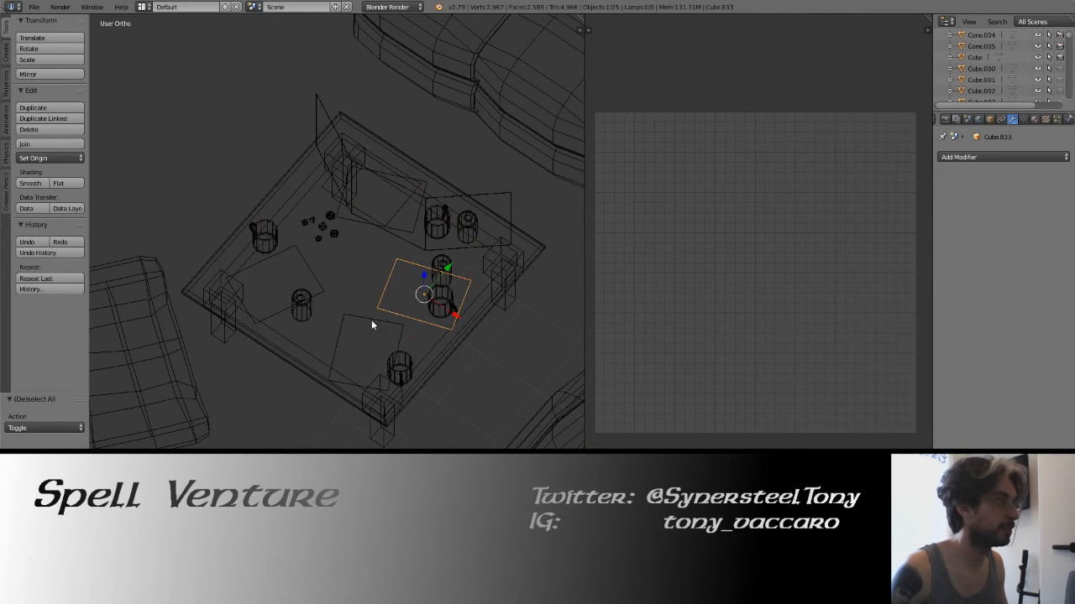
{"action": "right_click", "coordinate": [371, 320], "text": "shift"}
{"action": "right_click", "coordinate": [314, 271], "text": "shift"}
{"action": "right_click", "coordinate": [358, 225], "text": "shift"}
{"action": "right_click", "coordinate": [366, 213], "text": "shift"}
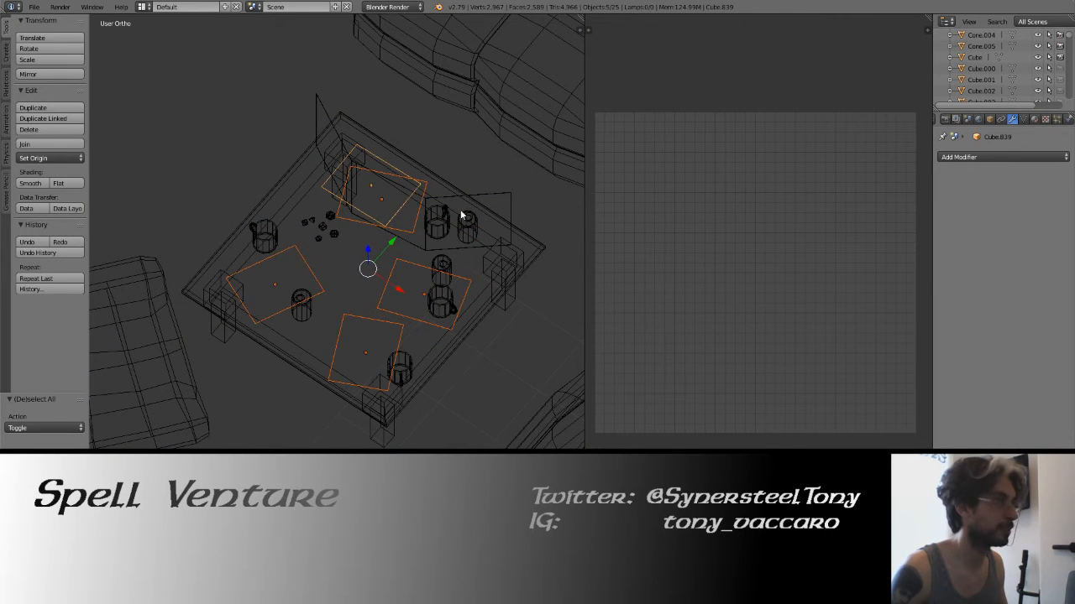
{"action": "right_click", "coordinate": [493, 213], "text": "shift"}
{"action": "mouse_move", "coordinate": [493, 213]}
{"action": "middle_mouse_down"}
{"action": "mouse_move", "coordinate": [412, 228]}
{"action": "mouse_move", "coordinate": [414, 194]}
{"action": "mouse_move", "coordinate": [372, 206]}
{"action": "middle_mouse_up"}
{"action": "right_click", "coordinate": [414, 195], "text": "shift"}
{"action": "key", "text": "z"}
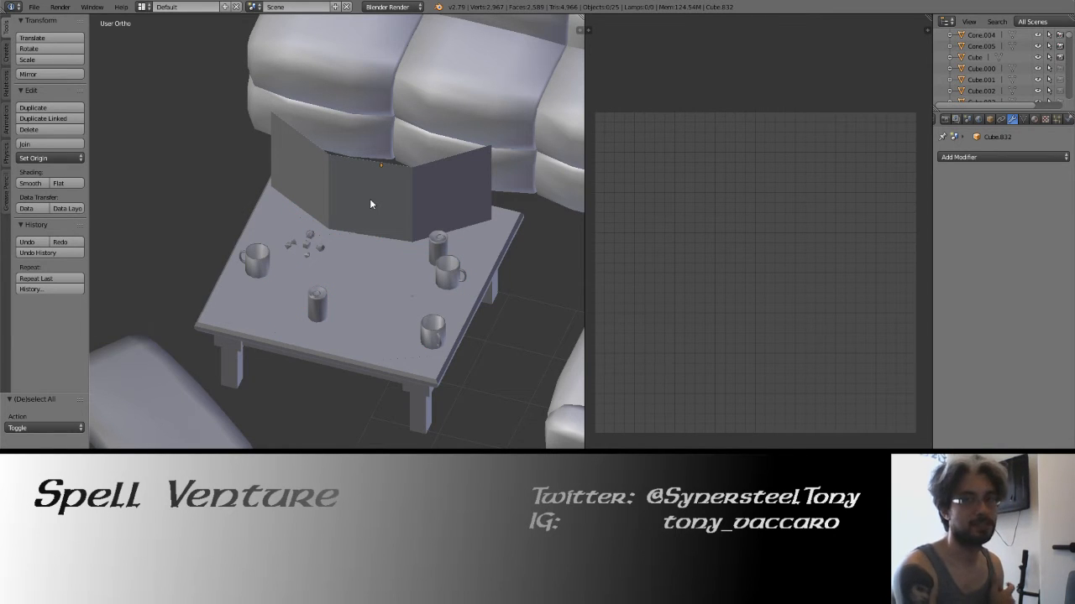
Select the folding screen on the table and save the Blender file over the existing one.
{"action": "middle_click_drag", "start_coordinate": [365, 182], "coordinate": [267, 287]}
{"action": "middle_click_drag", "start_coordinate": [394, 263], "coordinate": [377, 193]}
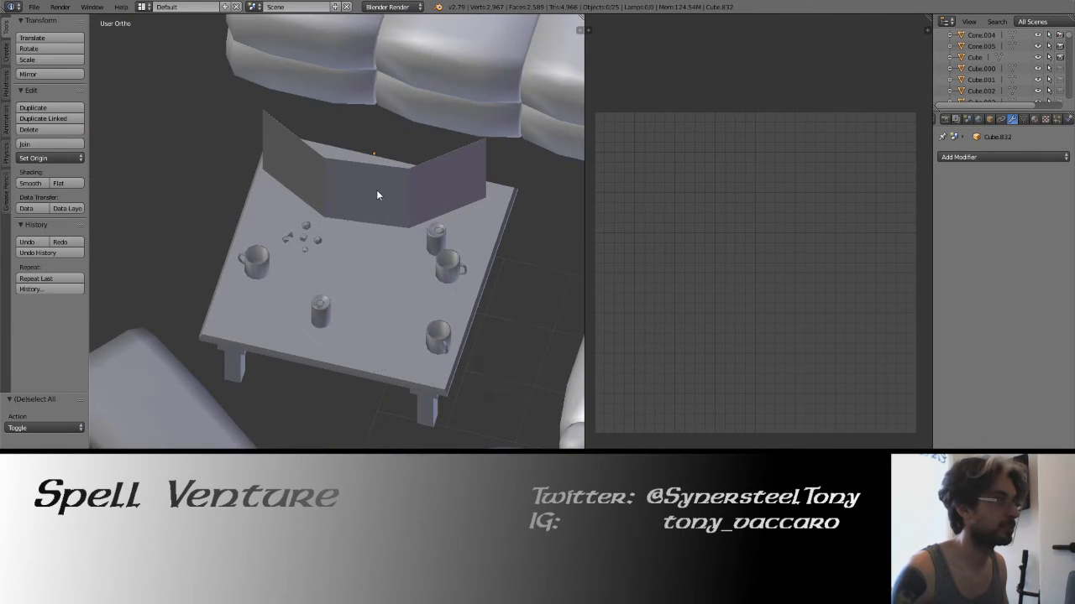
{"action": "right_click", "coordinate": [377, 193]}
{"action": "mouse_move", "coordinate": [293, 233]}
{"action": "middle_mouse_down"}
{"action": "mouse_move", "coordinate": [318, 213]}
{"action": "mouse_move", "coordinate": [323, 242]}
{"action": "mouse_move", "coordinate": [284, 237]}
{"action": "middle_mouse_up"}
{"action": "key", "text": "ctrl+s"}
{"action": "left_click", "coordinate": [284, 239]}
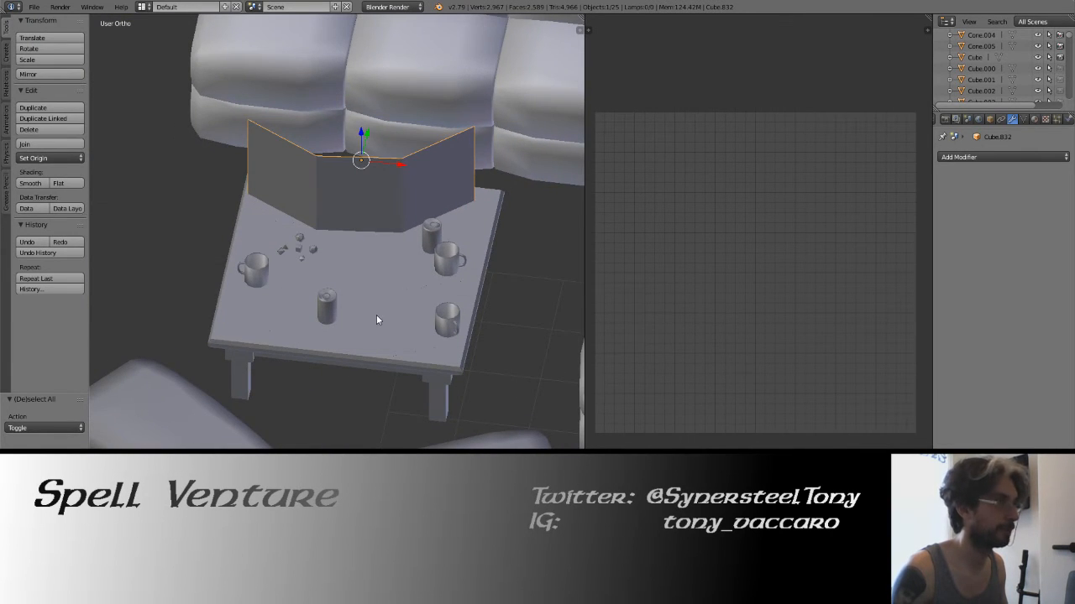
{"action": "key", "text": "z"}
{"action": "key", "text": "z"}
{"action": "key", "text": "a"}
{"action": "key", "text": "shift+a"}
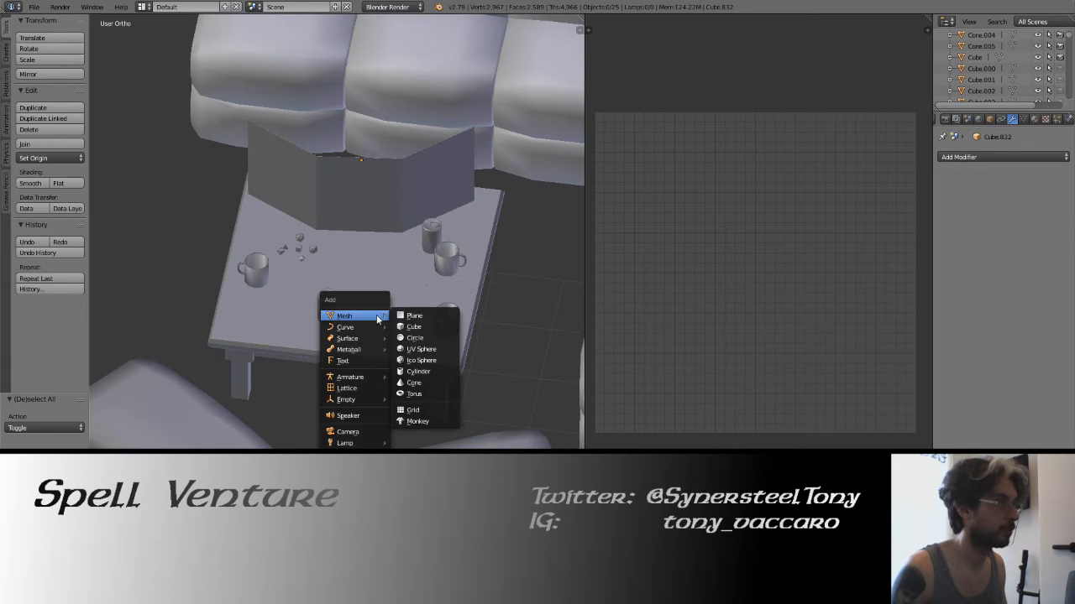
{"action": "left_click", "coordinate": [418, 328]}
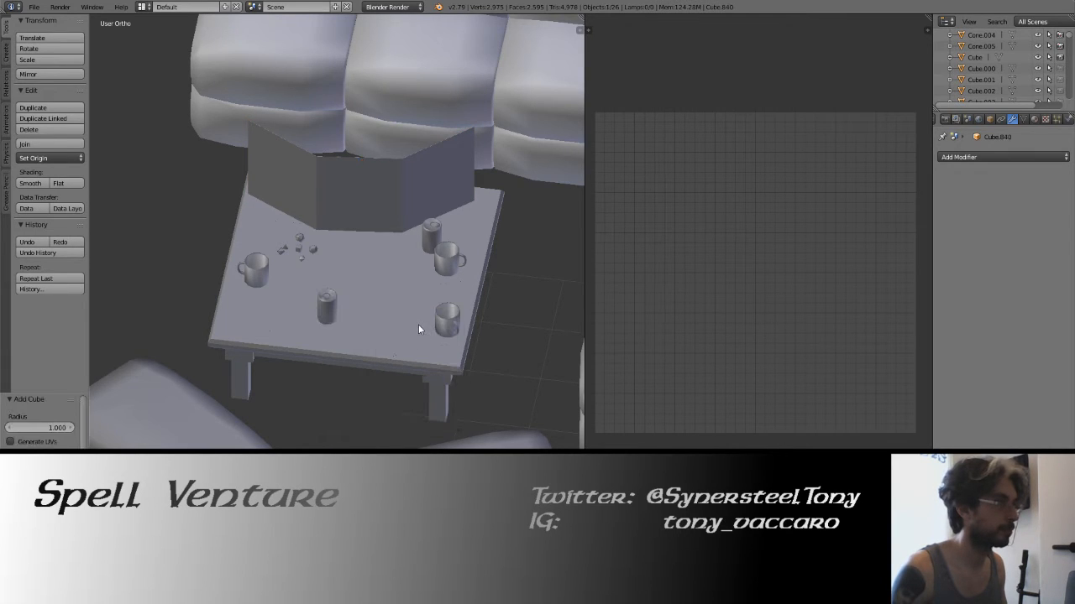
{"action": "key", "text": "ctrl+z"}
Add a cube on the tabletop between the soda can and the mugs, and scale it by 0.5.
{"action": "left_click", "coordinate": [373, 303]}
{"action": "key", "text": "shift+a"}
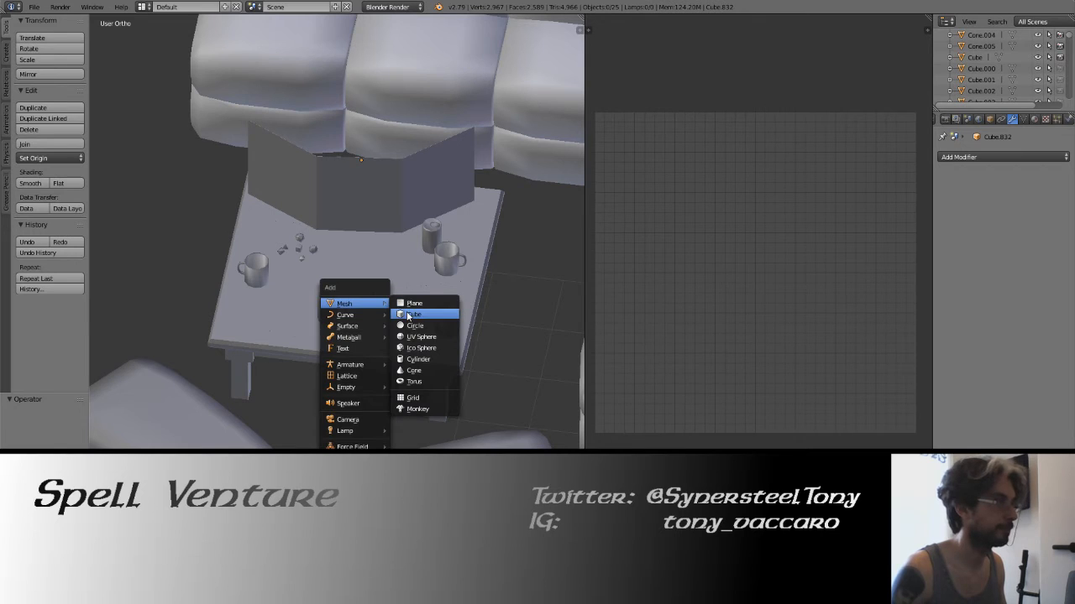
{"action": "left_click", "coordinate": [413, 314]}
{"action": "type", "text": "s.5"}
{"action": "key", "text": "Return"}
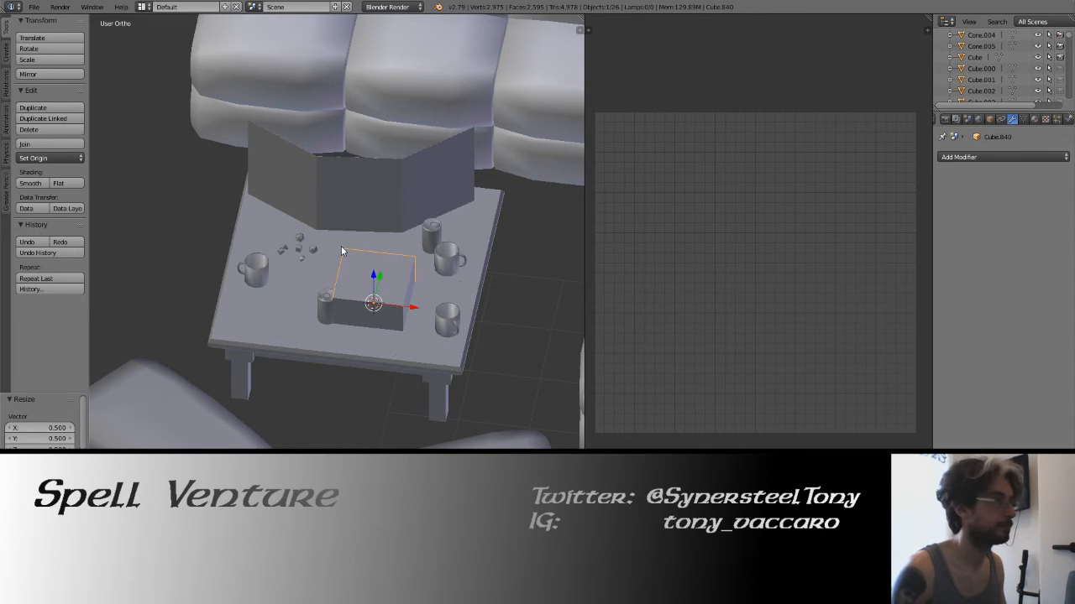
Scale the new cube on the tabletop to 0.8 along the Y axis in top view.
{"action": "key", "text": "KP_1"}
{"action": "key", "text": "z"}
{"action": "key", "text": "KP_7"}
{"action": "key", "text": "z"}
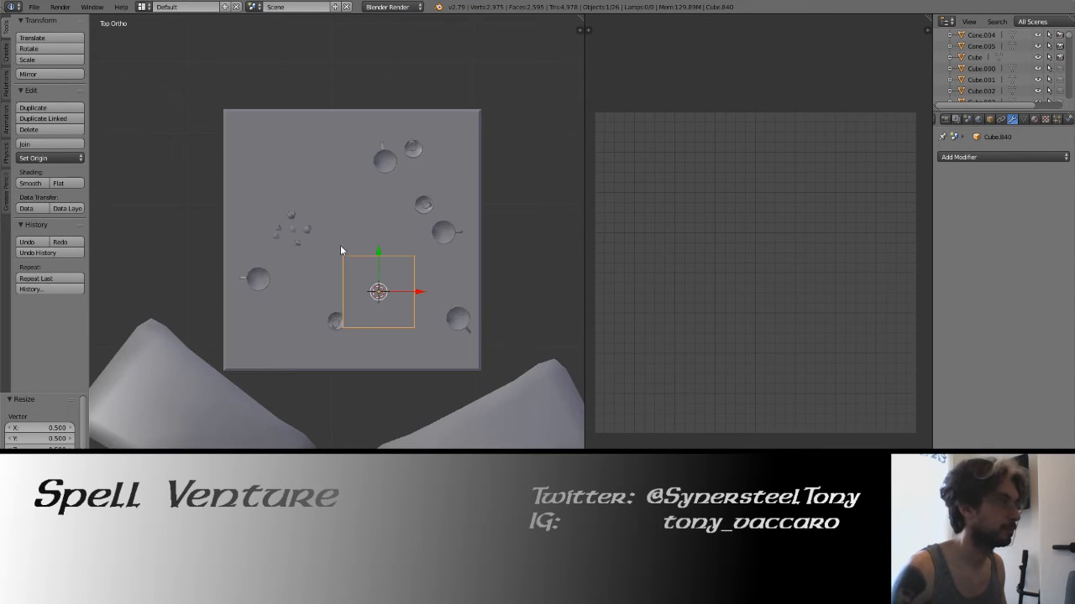
{"action": "key", "text": "z"}
{"action": "scroll", "coordinate": [313, 267], "scroll_direction": "up", "scroll_amount": 2}
{"action": "key", "text": "s"}
{"action": "key", "text": "y"}
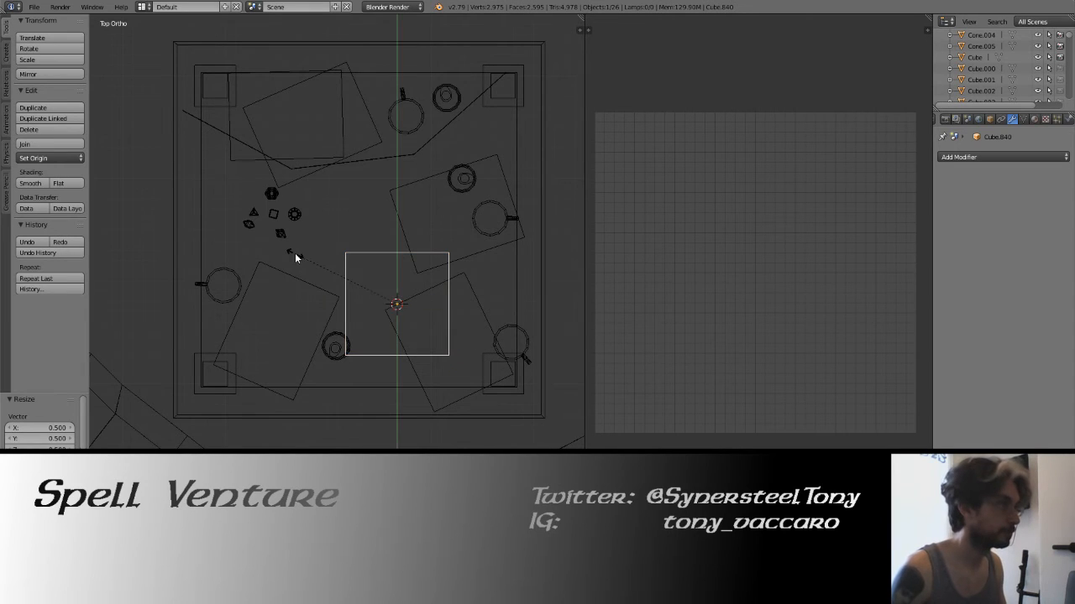
{"action": "key", "text": "Return"}
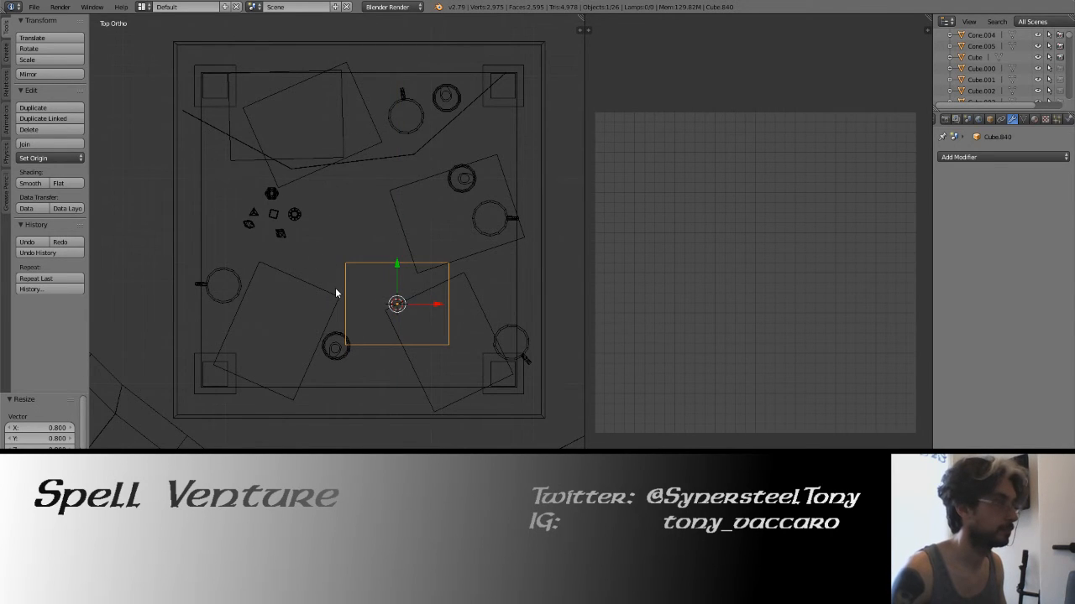
Flatten the cube to 0.1 of its height and raise the resulting slab onto the tabletop.
{"action": "key", "text": "KP_1"}
{"action": "type", "text": ".1"}
{"action": "key", "text": "Return"}
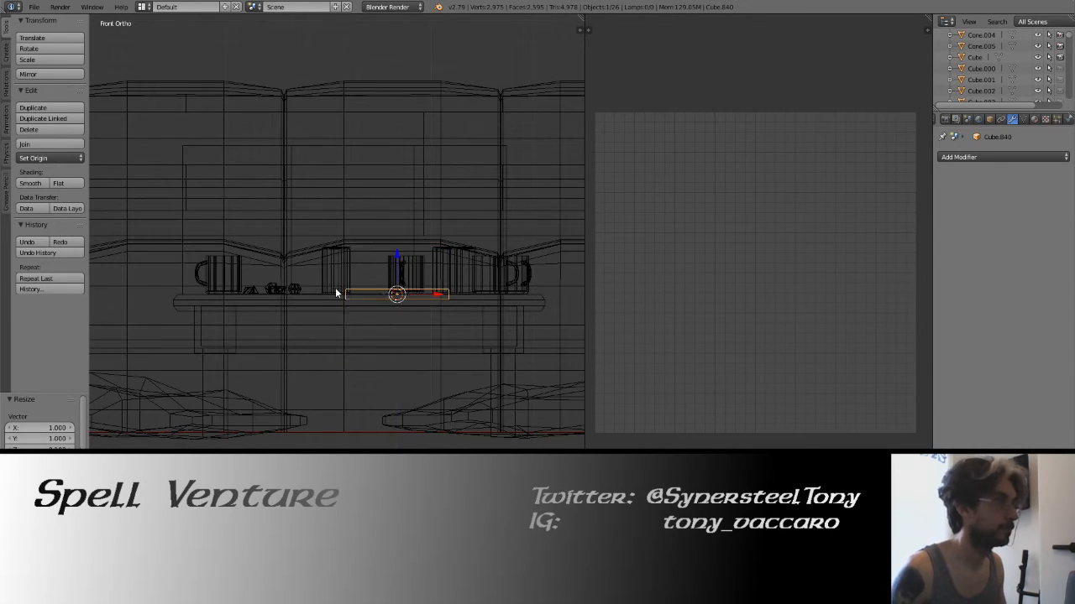
{"action": "scroll", "coordinate": [413, 307], "scroll_direction": "up", "scroll_amount": 4}
{"action": "mouse_move", "coordinate": [462, 287]}
{"action": "left_mouse_down"}
{"action": "mouse_move", "coordinate": [464, 267]}
{"action": "mouse_move", "coordinate": [491, 380]}
{"action": "left_mouse_up"}
{"action": "key", "text": "z"}
{"action": "middle_click_drag", "start_coordinate": [491, 380], "coordinate": [338, 350]}
Add two evenly spaced horizontal loop cuts around the slab's sides in Edit Mode.
{"action": "key", "text": "Tab"}
{"action": "key", "text": "a"}
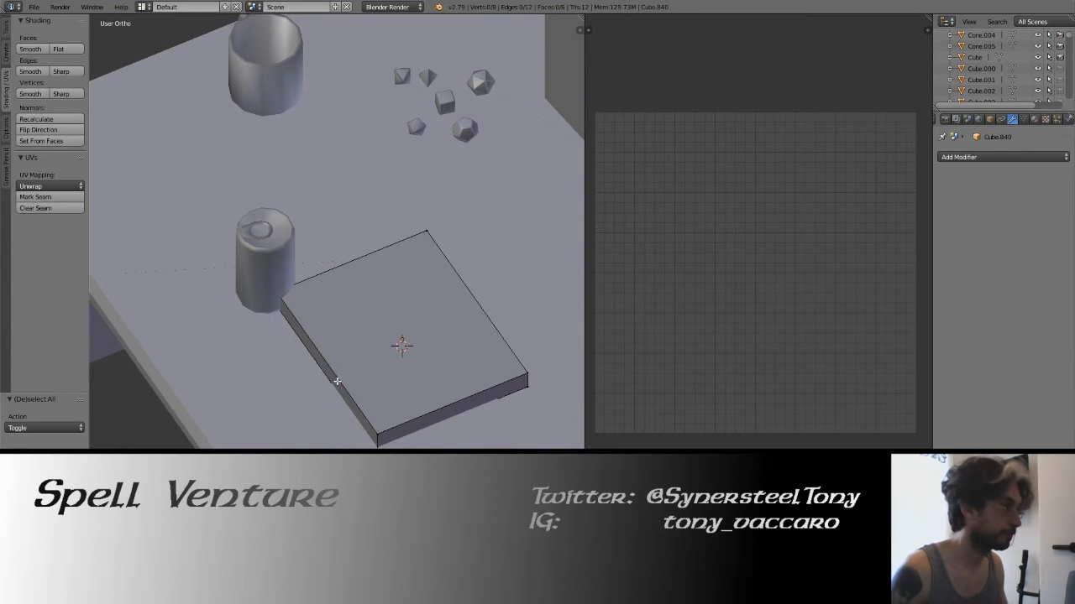
{"action": "left_click", "coordinate": [378, 437]}
{"action": "right_click", "coordinate": [379, 437]}
Select the middle face on the spine side of the slab and move it slightly outward along Y.
{"action": "right_click", "coordinate": [378, 437]}
{"action": "key", "text": "z"}
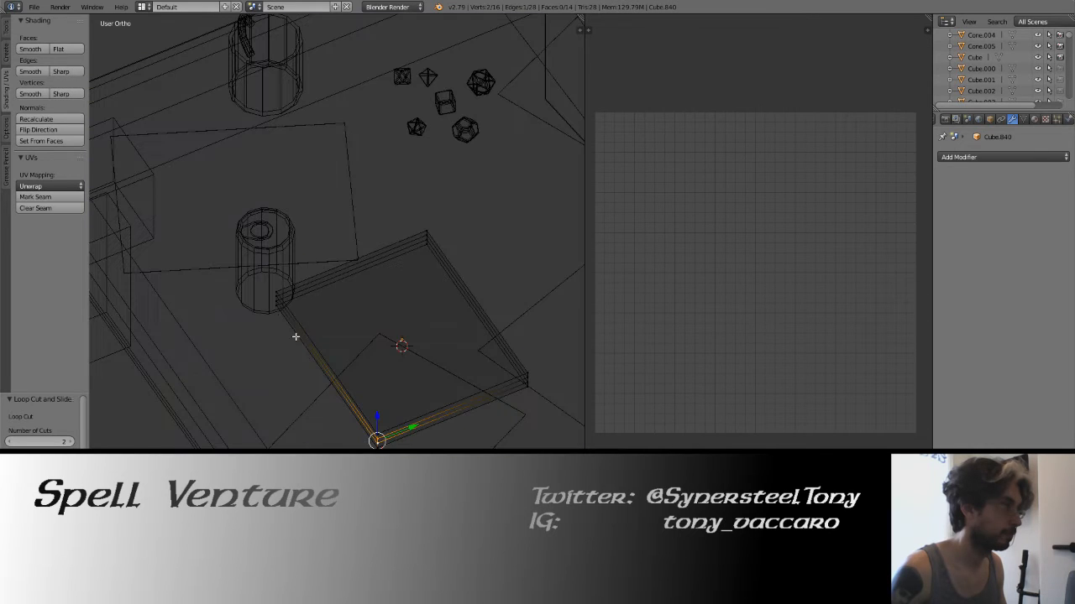
{"action": "right_click", "coordinate": [276, 298], "text": "shift"}
{"action": "key", "text": "z"}
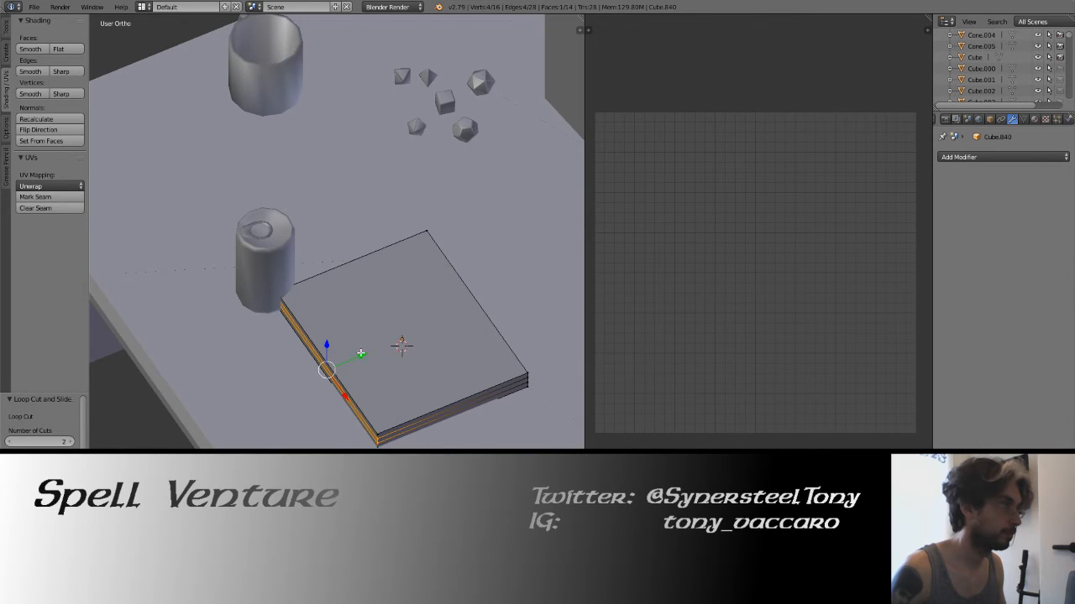
{"action": "key", "text": "g"}
{"action": "key", "text": "y"}
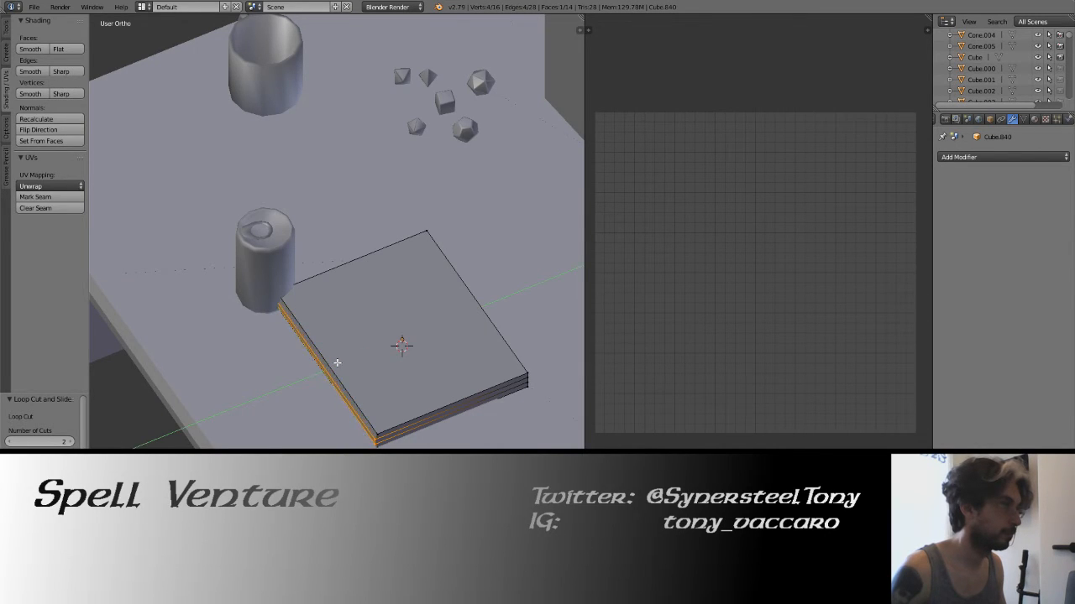
{"action": "left_click", "coordinate": [337, 363]}
Move the slab object to layer 3, display that layer and frame the slab.
{"action": "key", "text": "Tab"}
{"action": "mouse_move", "coordinate": [371, 340]}
{"action": "middle_mouse_down"}
{"action": "mouse_move", "coordinate": [286, 341]}
{"action": "mouse_move", "coordinate": [355, 360]}
{"action": "mouse_move", "coordinate": [367, 340]}
{"action": "middle_mouse_up"}
{"action": "key", "text": "m"}
{"action": "key", "text": "3"}
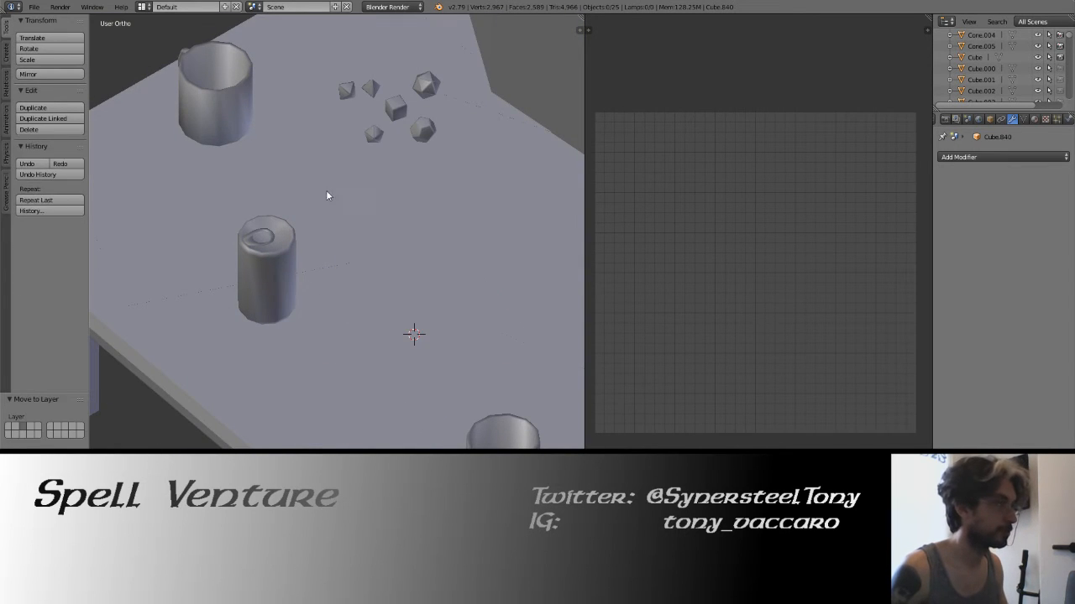
{"action": "key", "text": "3"}
{"action": "middle_click_drag", "start_coordinate": [356, 286], "coordinate": [339, 281]}
{"action": "key", "text": "KP_Decimal"}
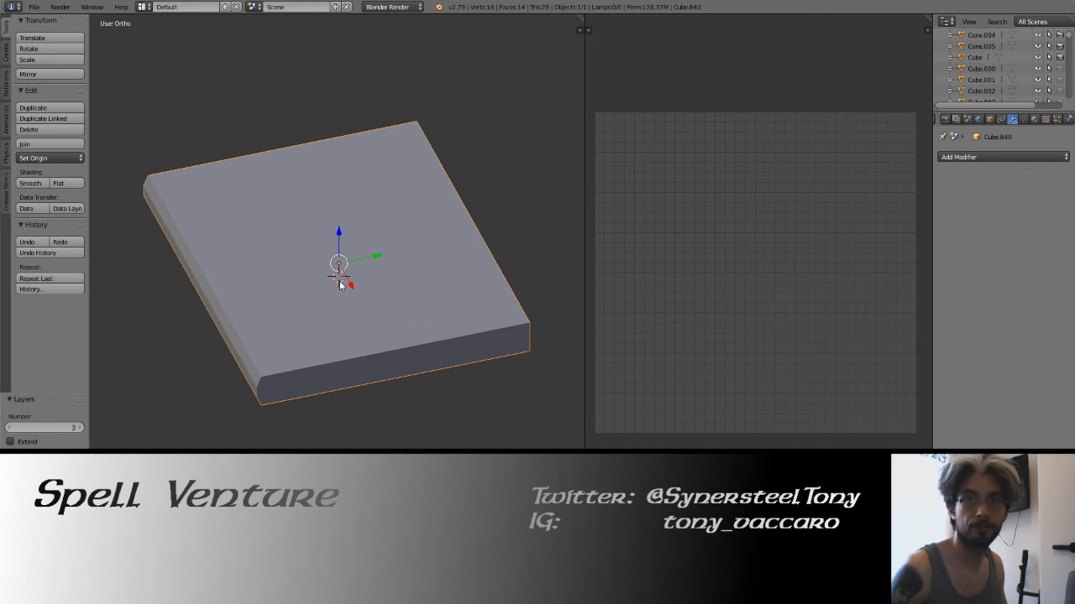
Add one loop cut across the slab and slide it close to the spine.
{"action": "middle_click_drag", "start_coordinate": [319, 236], "coordinate": [253, 247]}
{"action": "mouse_move", "coordinate": [288, 315]}
{"action": "middle_mouse_down"}
{"action": "mouse_move", "coordinate": [313, 283]}
{"action": "mouse_move", "coordinate": [156, 328]}
{"action": "mouse_move", "coordinate": [180, 307]}
{"action": "middle_mouse_up"}
{"action": "key", "text": "Tab"}
{"action": "key", "text": "a"}
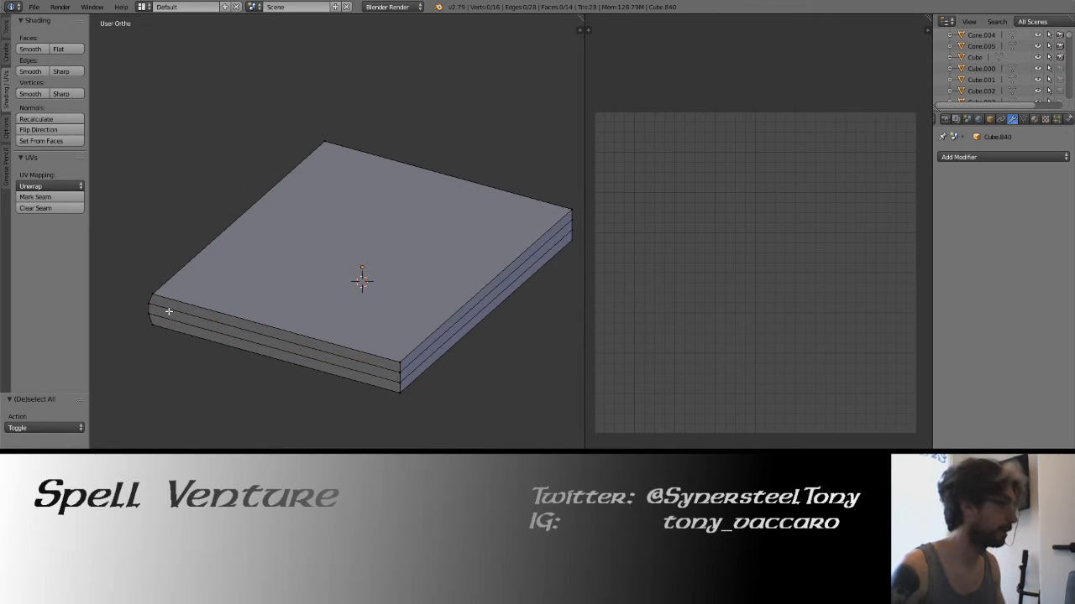
{"action": "left_click", "coordinate": [233, 326]}
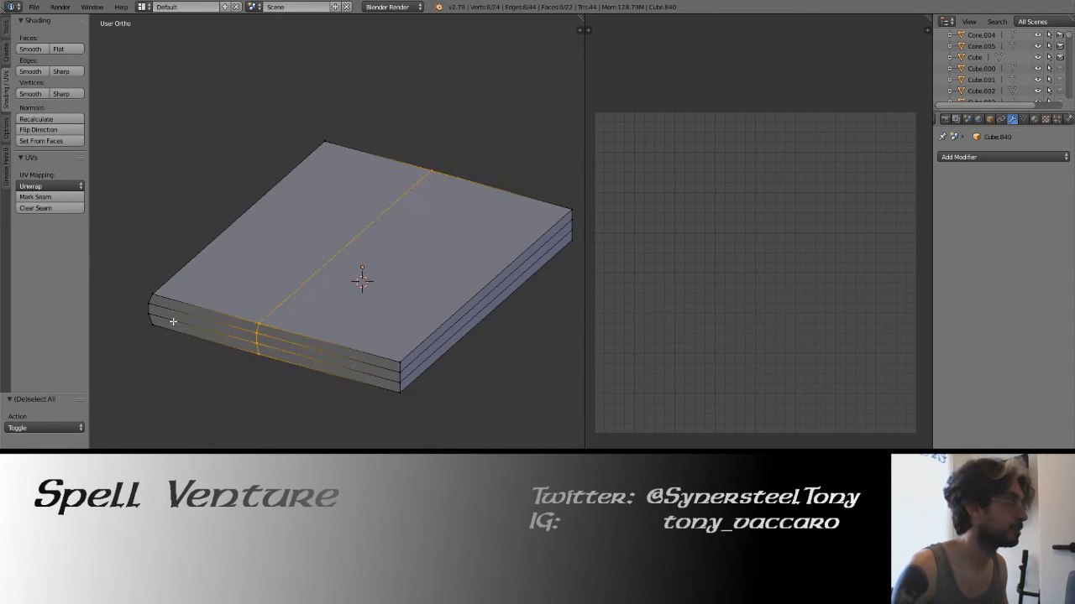
{"action": "left_click", "coordinate": [109, 309]}
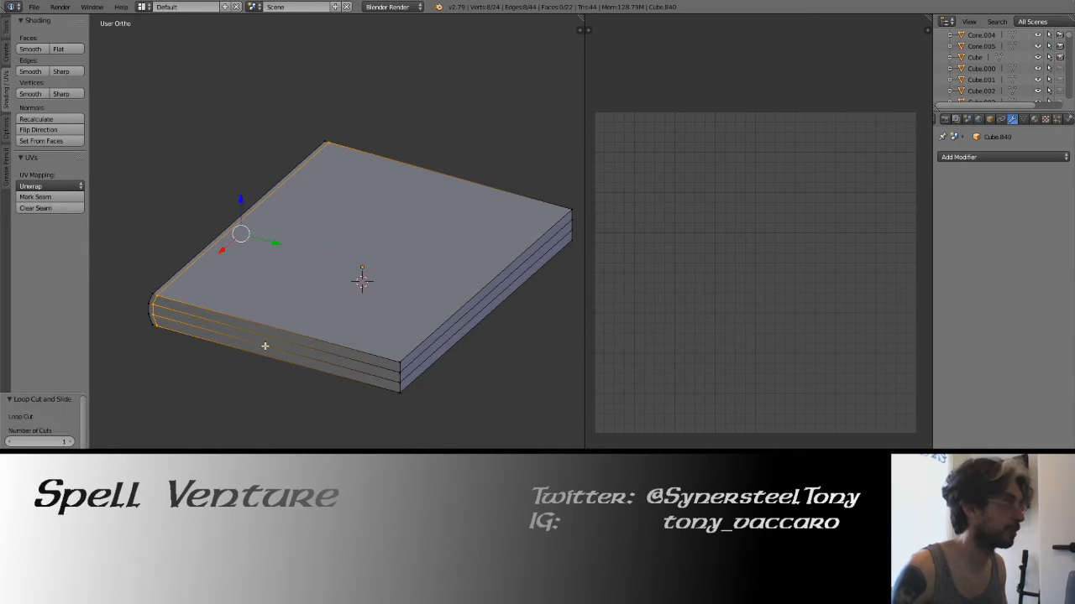
Select the middle strip of faces along the slab's three page sides, excluding the spine.
{"action": "right_click", "coordinate": [158, 308]}
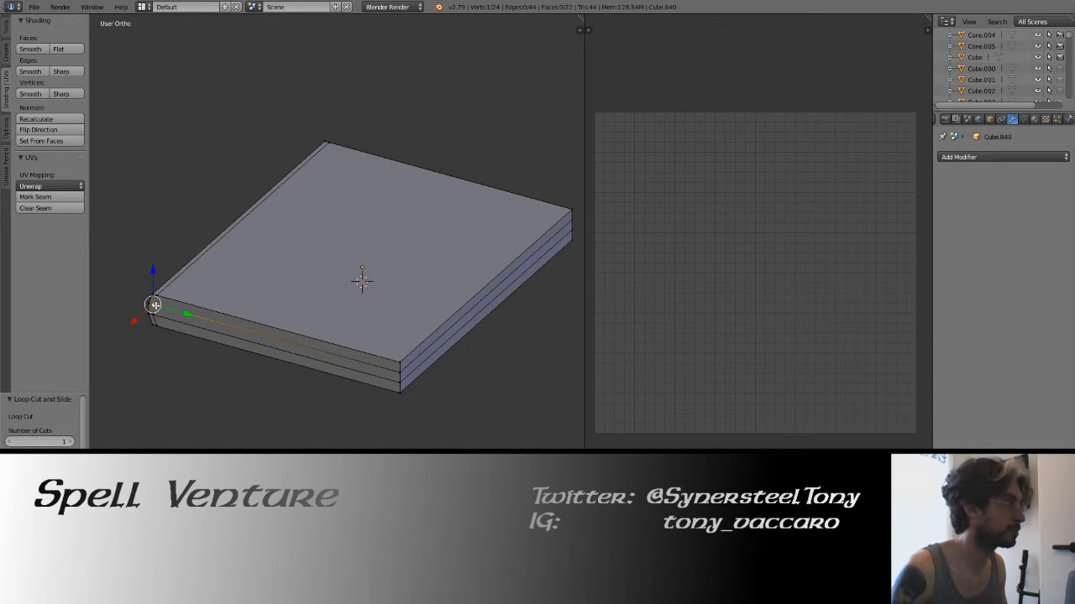
{"action": "right_click", "coordinate": [396, 372], "text": "shift"}
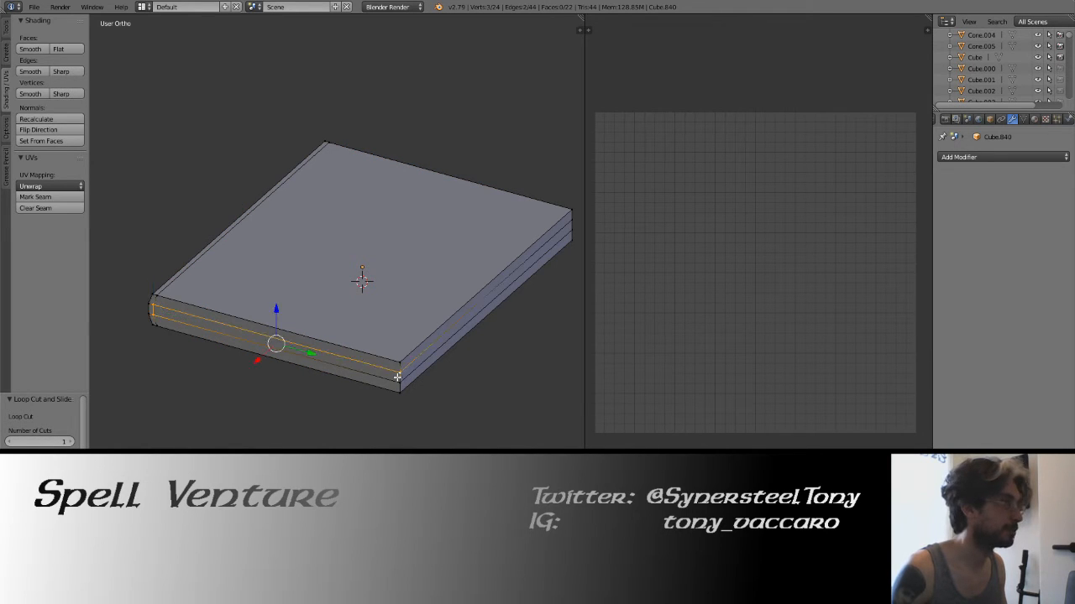
{"action": "right_click", "coordinate": [570, 223], "text": "shift"}
{"action": "key", "text": "KP_1"}
{"action": "key", "text": "KP_3"}
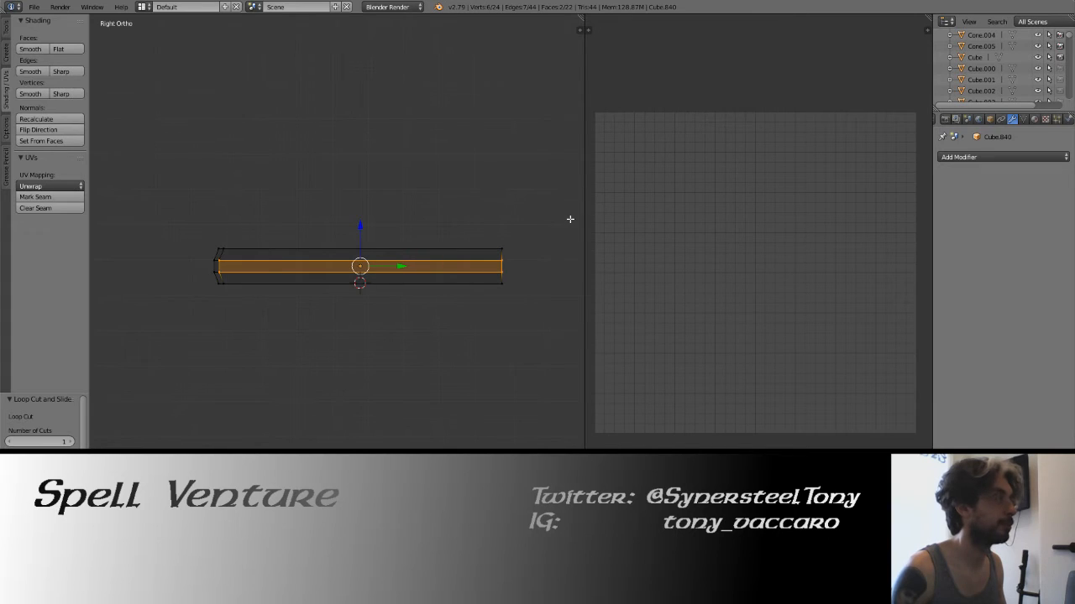
{"action": "key", "text": "c"}
{"action": "scroll", "coordinate": [231, 266], "scroll_direction": "up", "scroll_amount": 5}
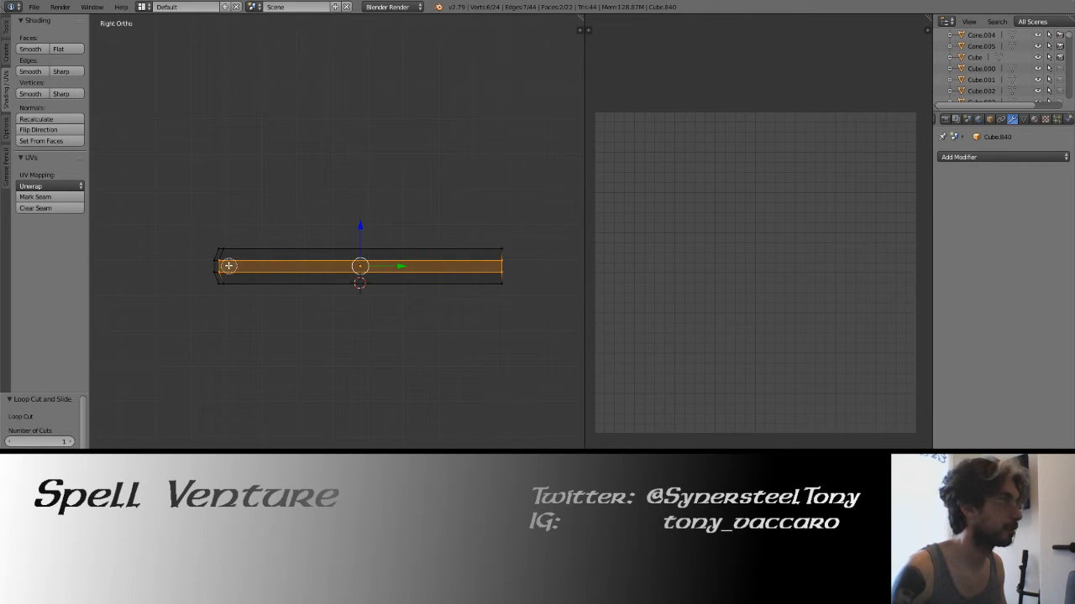
{"action": "left_click", "coordinate": [223, 266]}
{"action": "right_click", "coordinate": [223, 266]}
{"action": "key", "text": "z"}
{"action": "middle_click_drag", "start_coordinate": [381, 209], "coordinate": [387, 237], "text": "shift"}
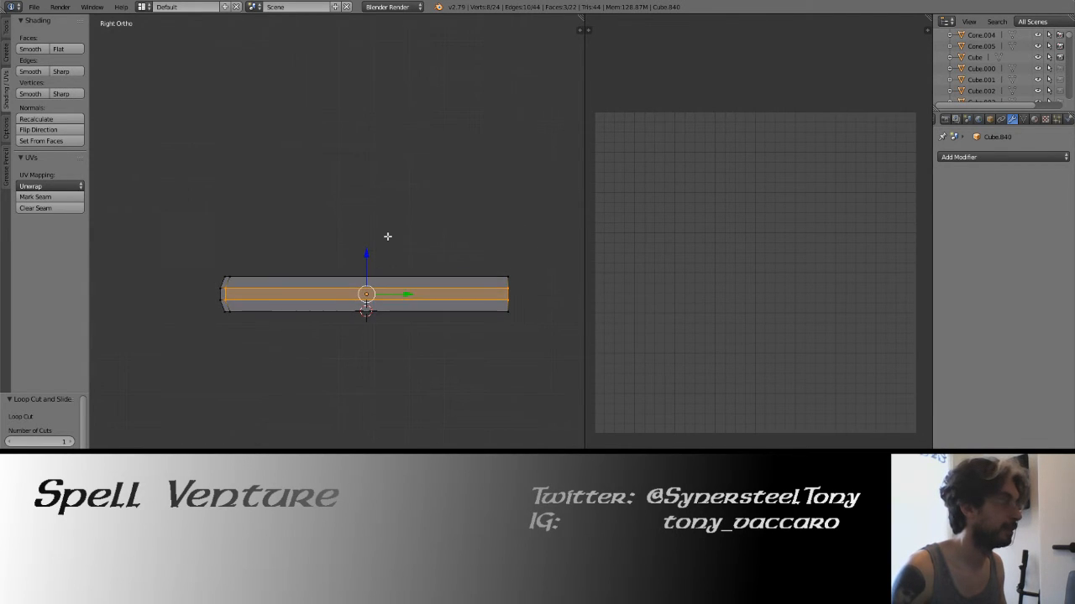
Scale the selected page-side strip by 2.19 along Z, leaving only thin cover edges.
{"action": "key", "text": "s"}
{"action": "key", "text": "y"}
{"action": "key", "text": "Return"}
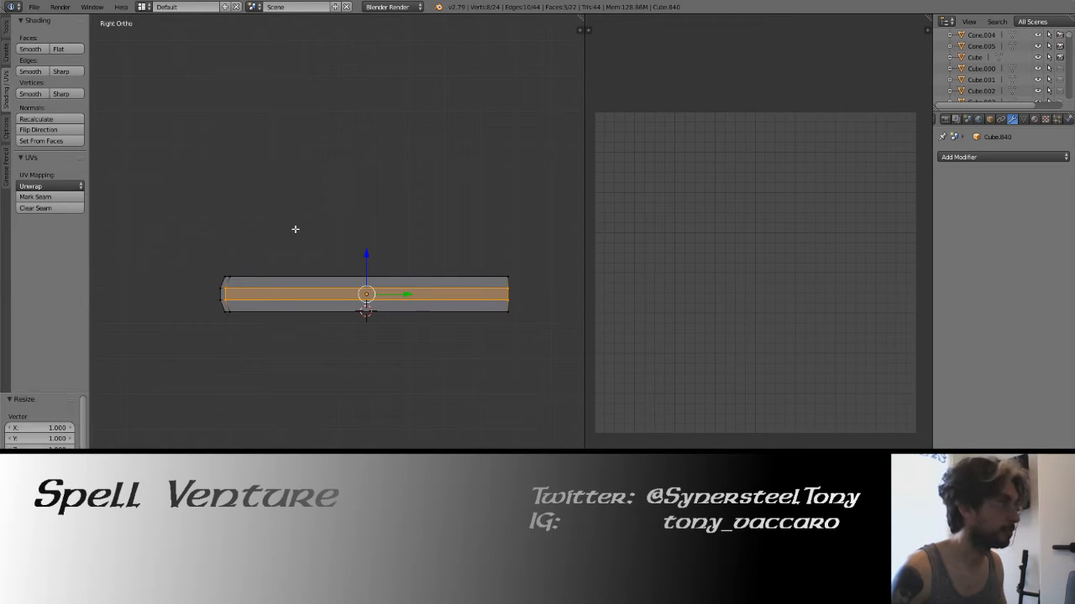
{"action": "key", "text": "z"}
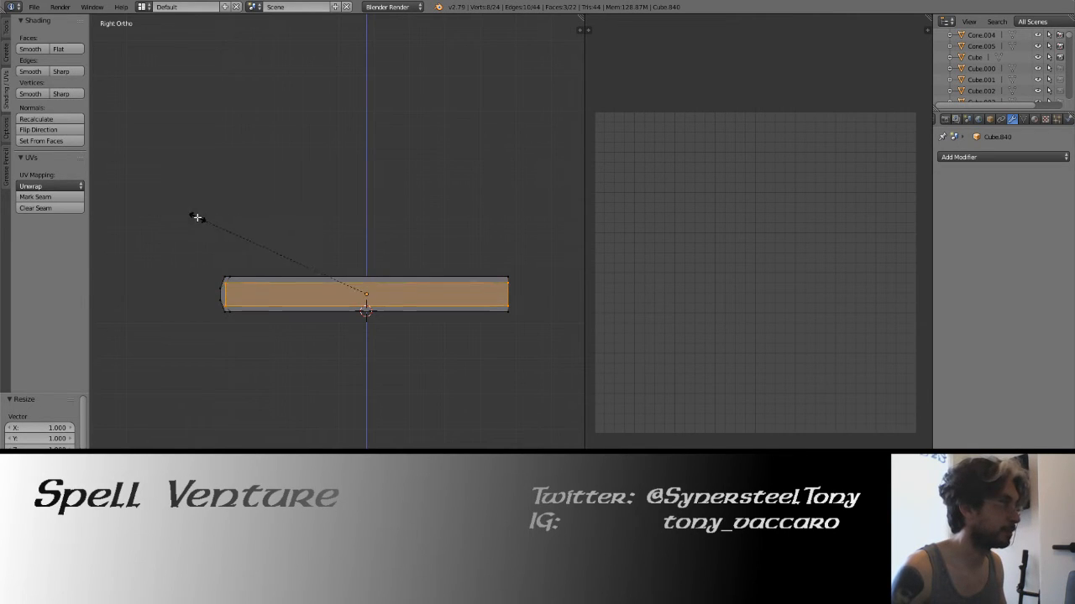
{"action": "left_click", "coordinate": [197, 235]}
{"action": "key", "text": "z"}
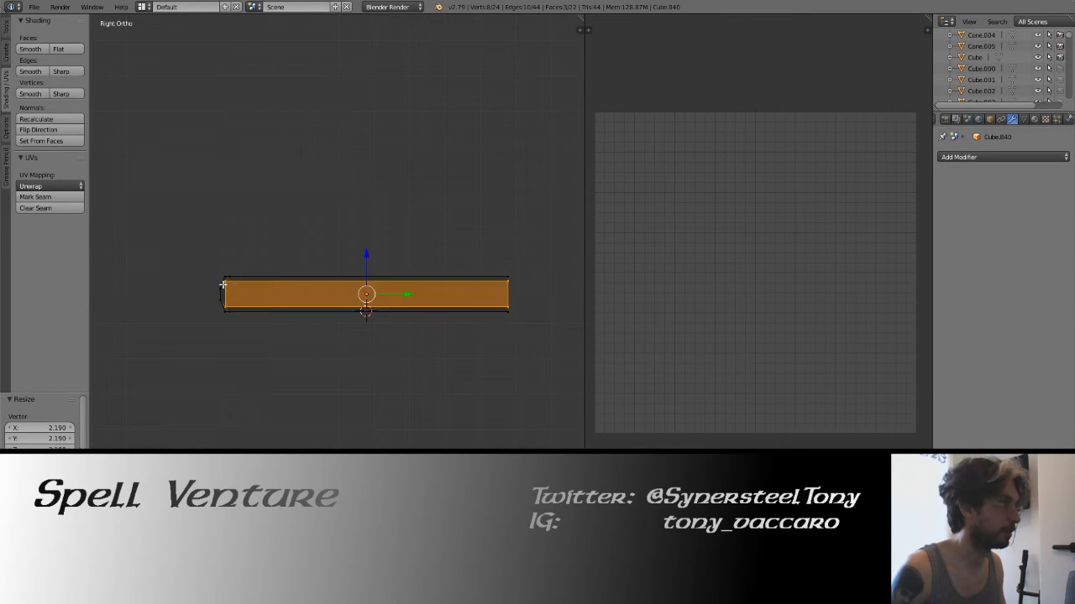
Keep only the strip's spine-end vertices selected and move them 0.005 along Y.
{"action": "key", "text": "c"}
{"action": "middle_click_drag", "start_coordinate": [512, 280], "coordinate": [506, 304]}
{"action": "right_click", "coordinate": [504, 305]}
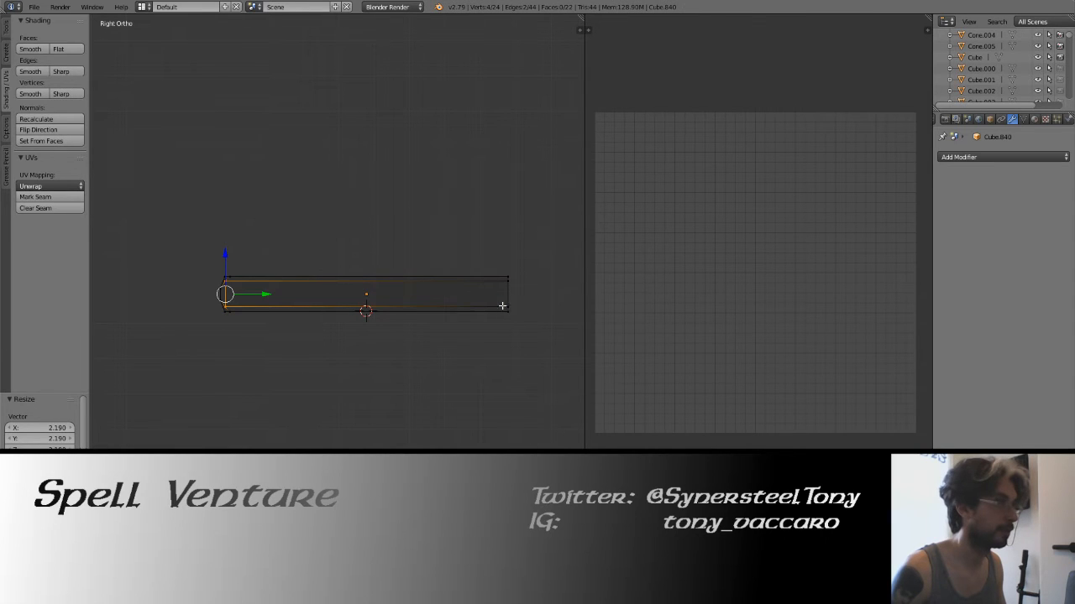
{"action": "key", "text": "g"}
{"action": "key", "text": "y"}
{"action": "left_click", "coordinate": [283, 294]}
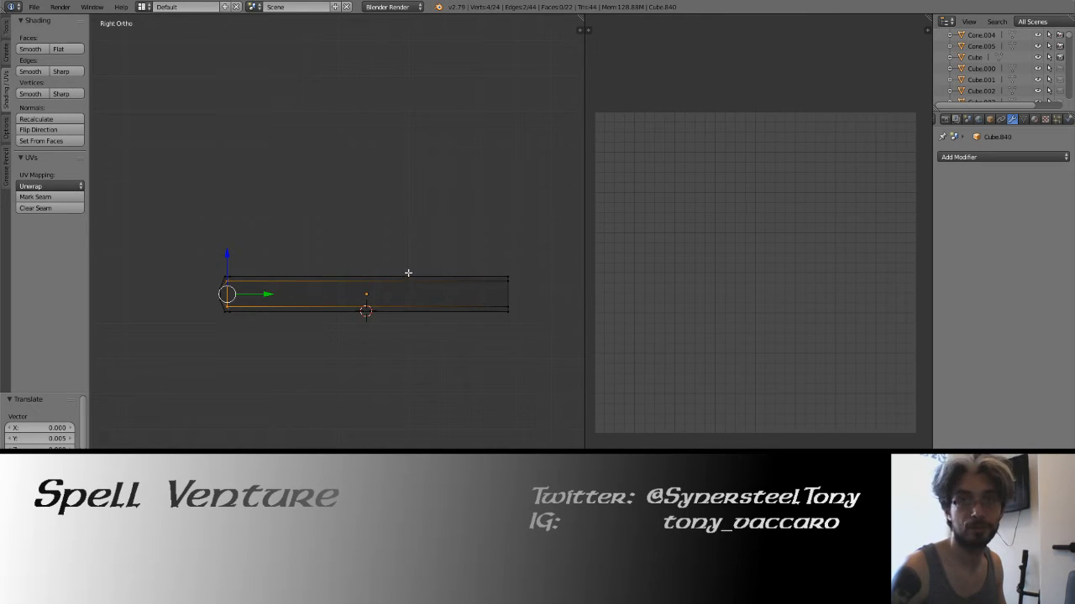
Reselect the faces of the book's three page sides between the covers.
{"action": "key", "text": "f"}
{"action": "middle_click_drag", "start_coordinate": [361, 283], "coordinate": [318, 291], "text": "shift"}
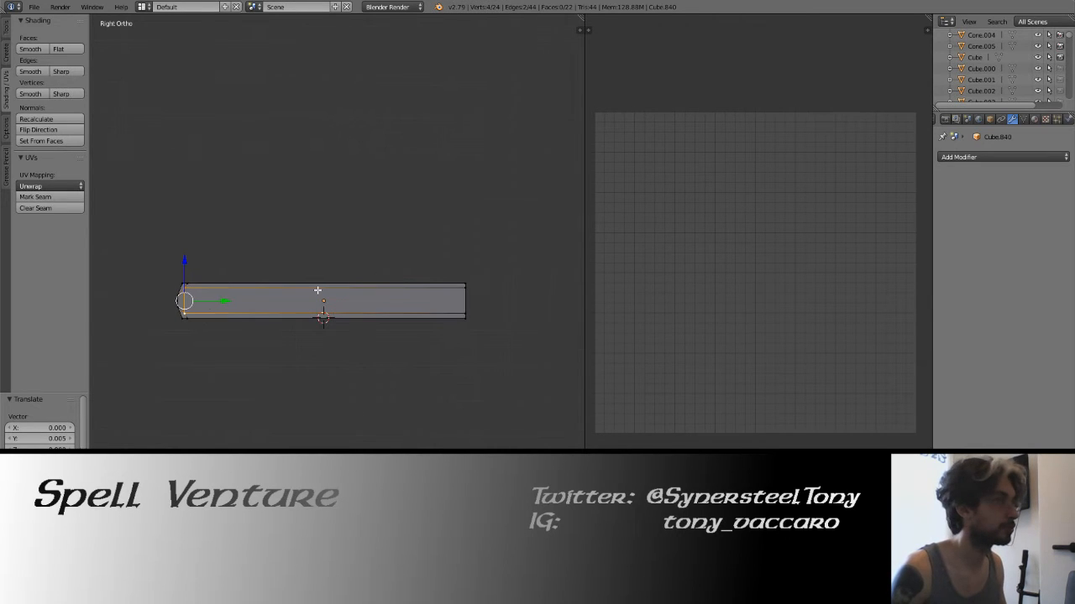
{"action": "middle_click_drag", "start_coordinate": [471, 293], "coordinate": [291, 321]}
{"action": "right_click", "coordinate": [118, 295], "text": "shift"}
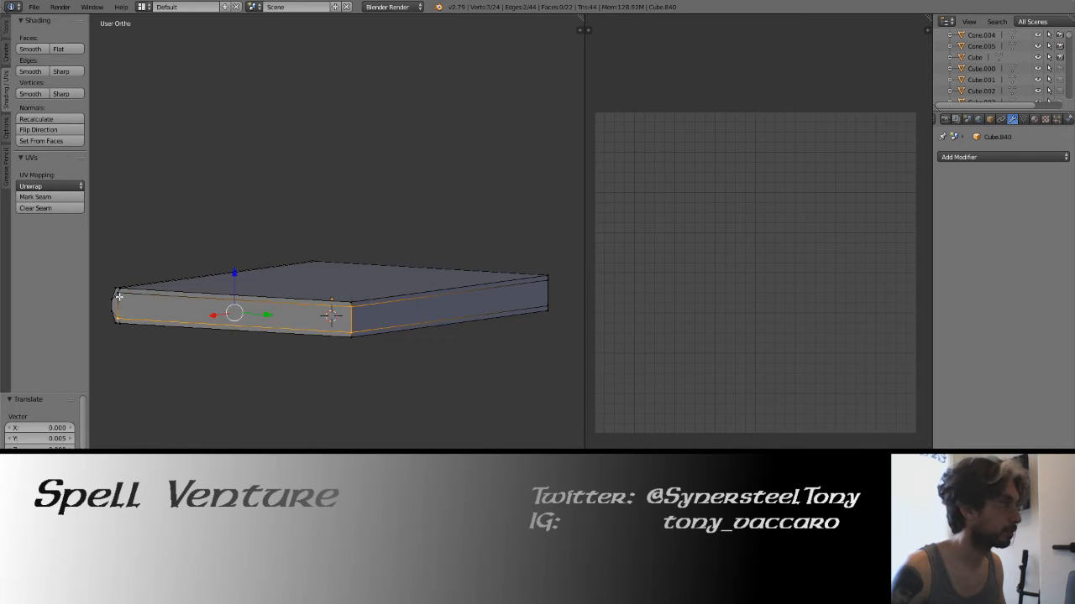
{"action": "right_click", "coordinate": [551, 292], "text": "shift"}
{"action": "key", "text": "KP_3"}
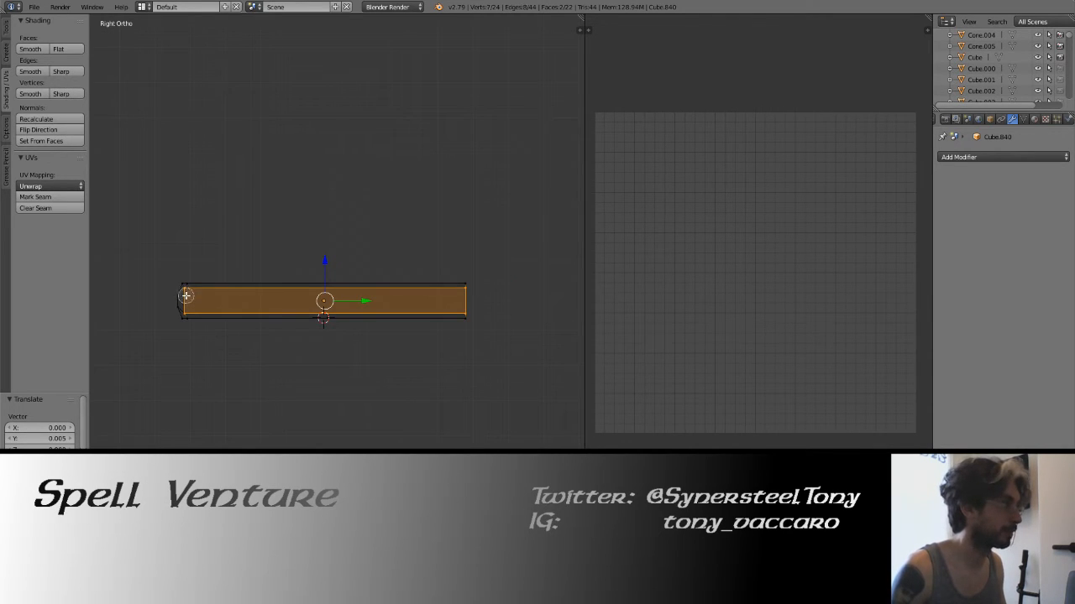
{"action": "right_click", "coordinate": [189, 309], "text": "shift"}
Extrude the three page-side faces in place and scale them to 0.965 along X.
{"action": "middle_click_drag", "start_coordinate": [416, 255], "coordinate": [263, 269]}
{"action": "key", "text": "e"}
{"action": "right_click", "coordinate": [261, 270]}
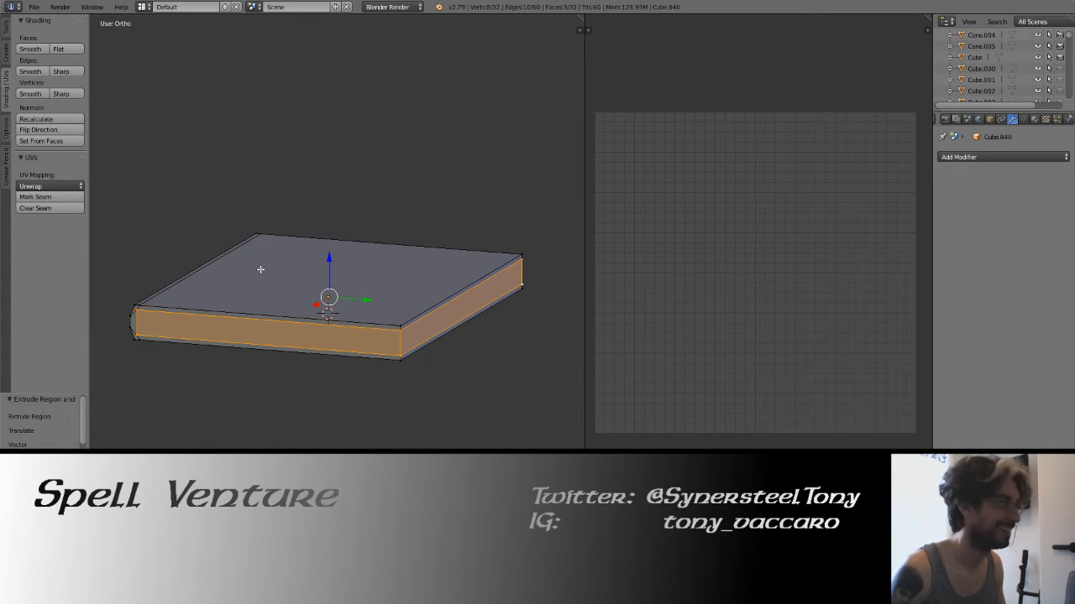
{"action": "key", "text": "s"}
{"action": "key", "text": "x"}
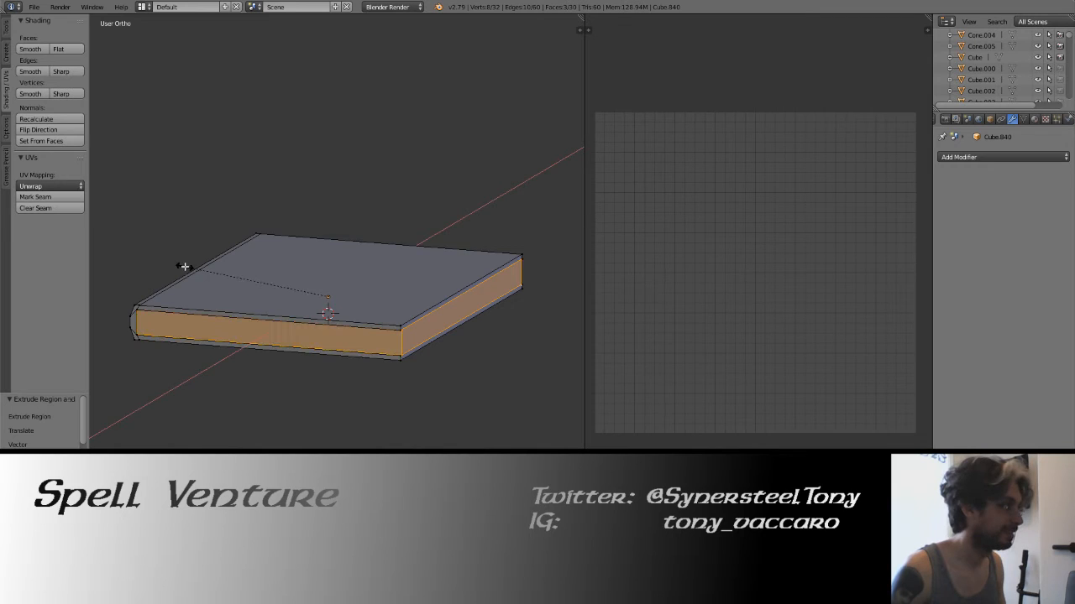
{"action": "left_click", "coordinate": [238, 282]}
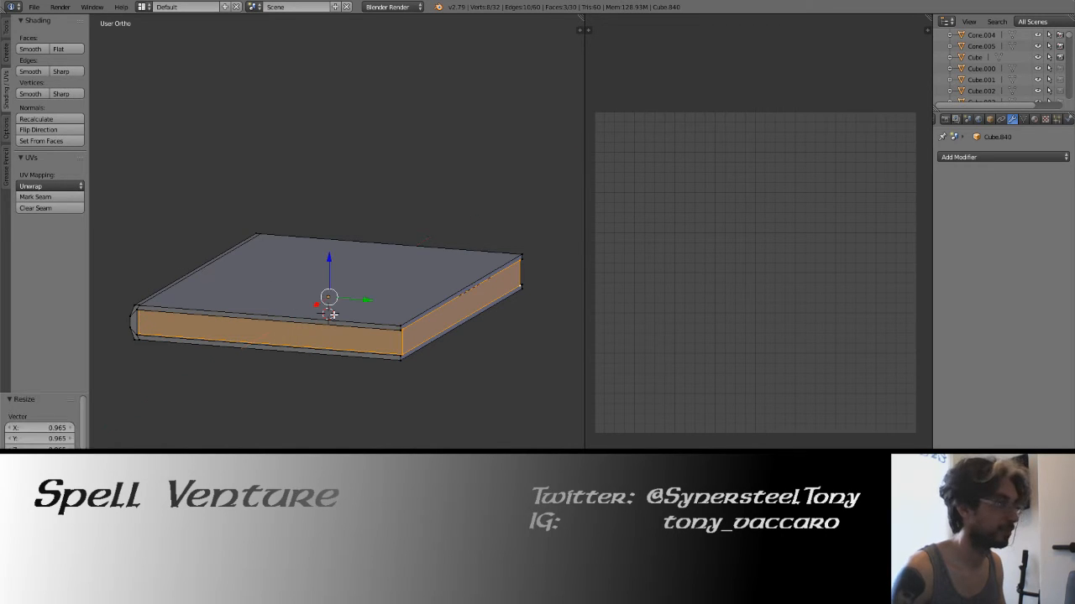
Keep only the extruded vertices opposite the spine selected and move them slightly inward along Y.
{"action": "key", "text": "KP_3"}
{"action": "key", "text": "z"}
{"action": "middle_click_drag", "start_coordinate": [185, 284], "coordinate": [185, 319]}
{"action": "right_click", "coordinate": [326, 304]}
{"action": "left_click_drag", "start_coordinate": [506, 307], "coordinate": [487, 302]}
{"action": "key", "text": "a"}
{"action": "key", "text": "z"}
{"action": "middle_click_drag", "start_coordinate": [468, 249], "coordinate": [408, 313]}
{"action": "scroll", "coordinate": [341, 368], "scroll_direction": "down", "scroll_amount": 1}
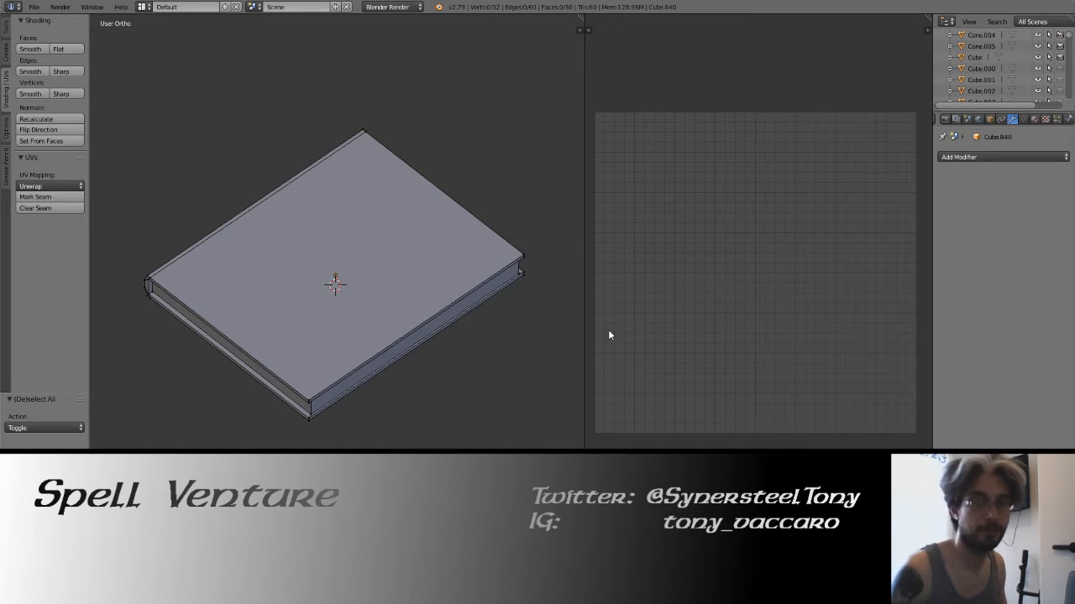
Select the page face opposite the spine and move it another -0.008 along Y, then clear the selection.
{"action": "middle_click_drag", "start_coordinate": [260, 331], "coordinate": [245, 346]}
{"action": "right_click", "coordinate": [384, 374]}
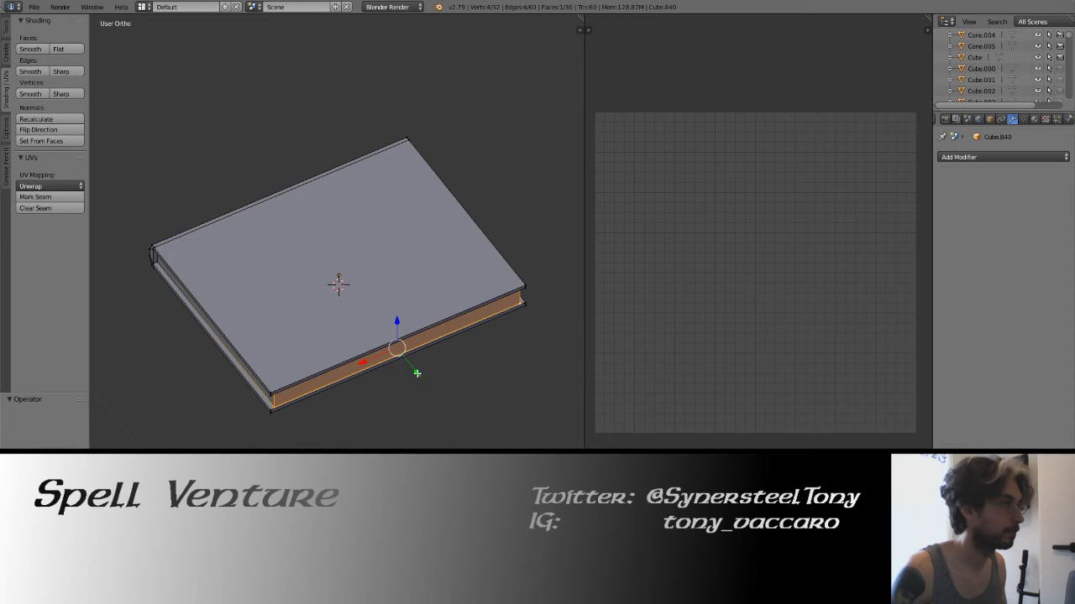
{"action": "left_click_drag", "start_coordinate": [417, 373], "coordinate": [392, 361]}
{"action": "middle_click_drag", "start_coordinate": [391, 360], "coordinate": [386, 306]}
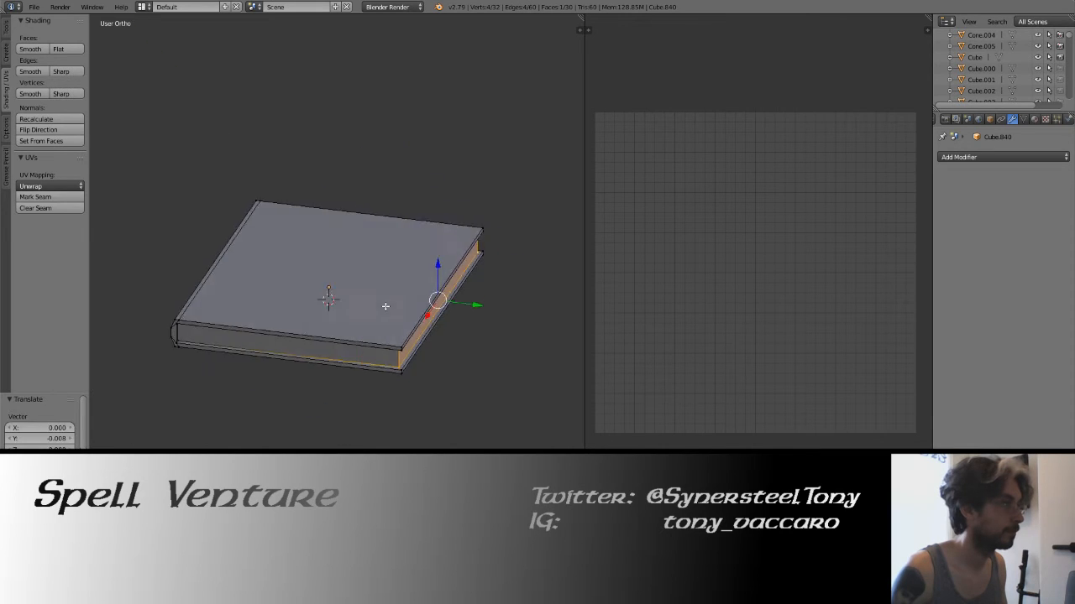
{"action": "key", "text": "a"}
Select the upper edges where the book's page block meets the top cover and mark them as a seam.
{"action": "key", "text": "KP_1"}
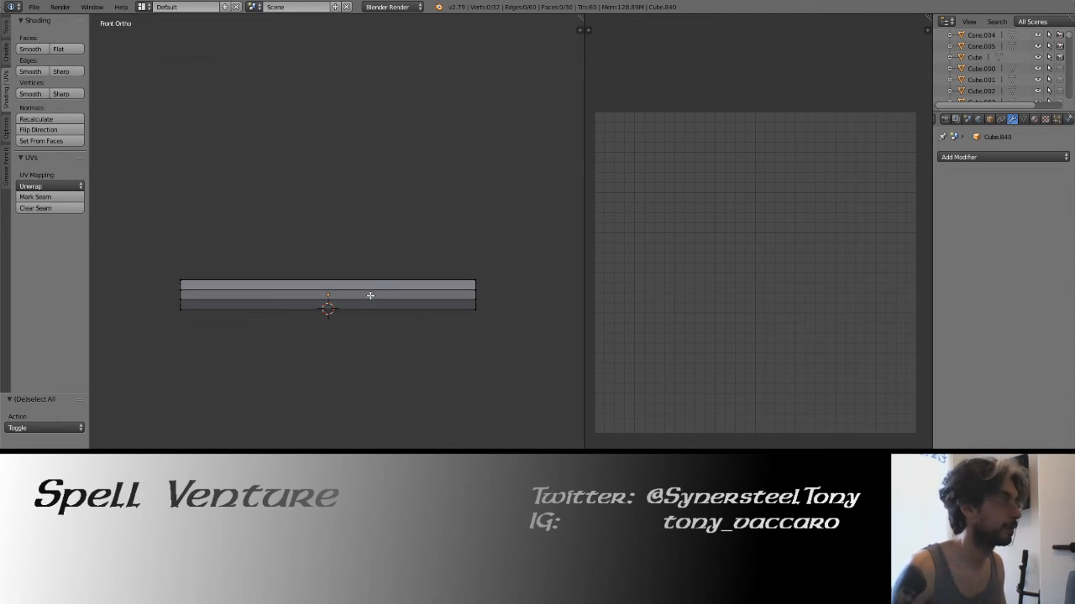
{"action": "key", "text": "KP_3"}
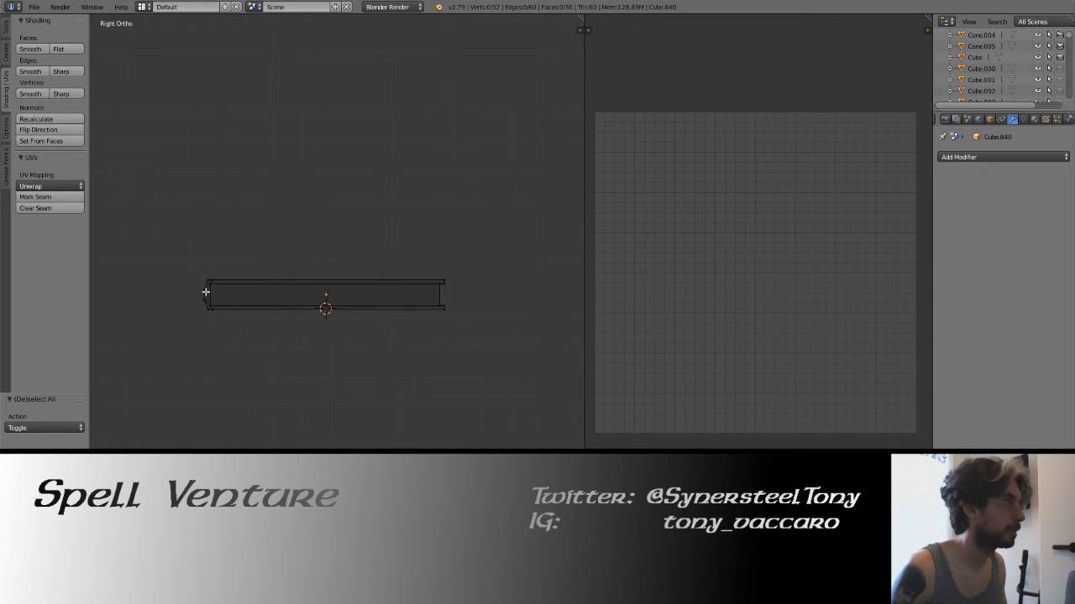
{"action": "scroll", "coordinate": [205, 292], "scroll_direction": "up", "scroll_amount": 3}
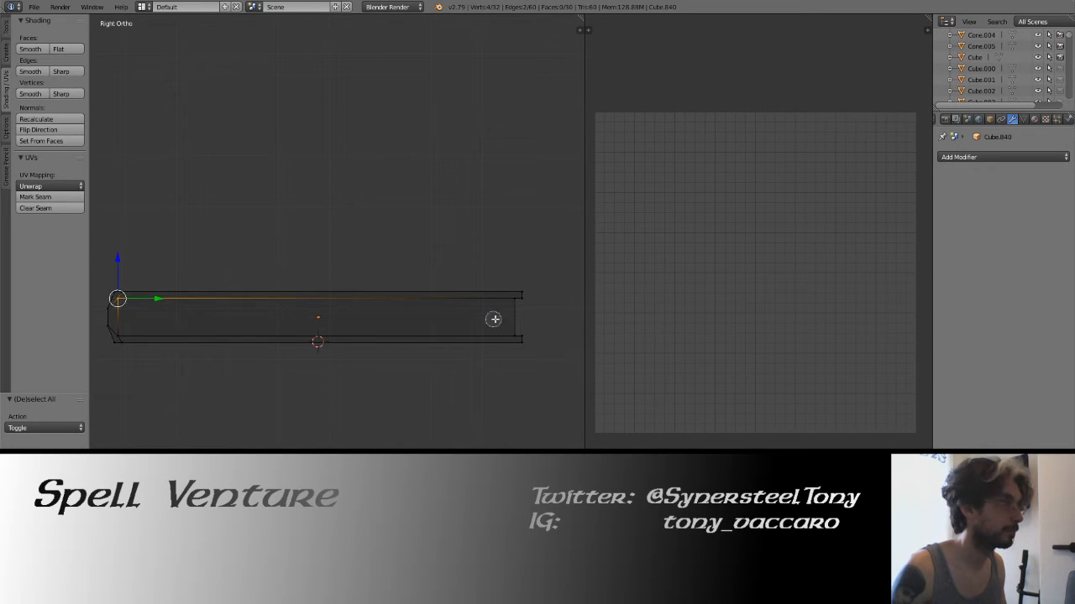
{"action": "right_click", "coordinate": [511, 303], "text": "ctrl"}
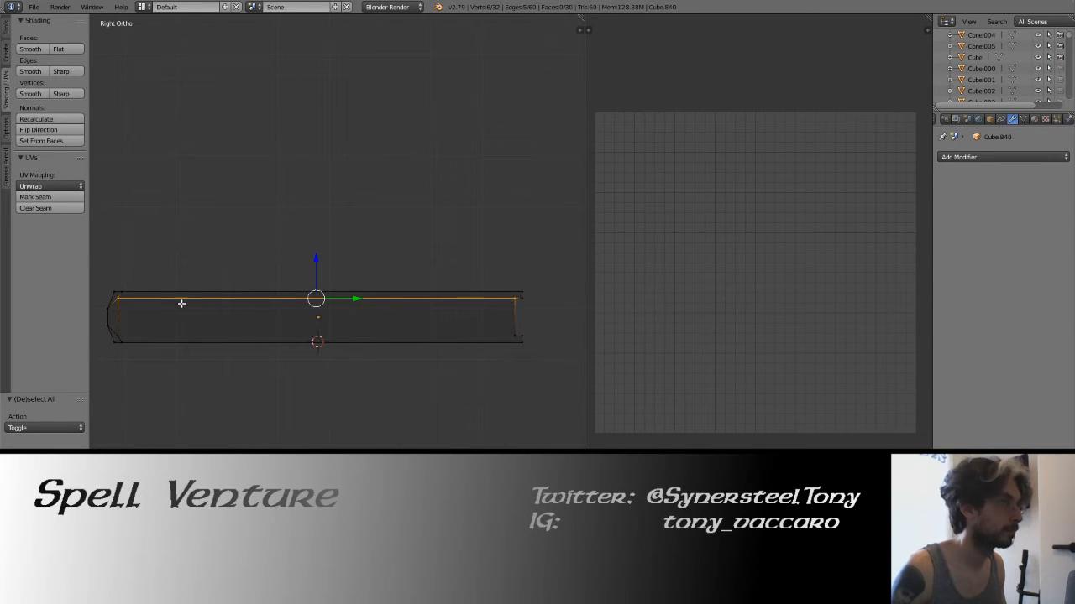
{"action": "left_click", "coordinate": [50, 196]}
Select the page block's spine-side corners and lower edges, mark them as seams too, and clear the selection.
{"action": "right_click", "coordinate": [121, 293]}
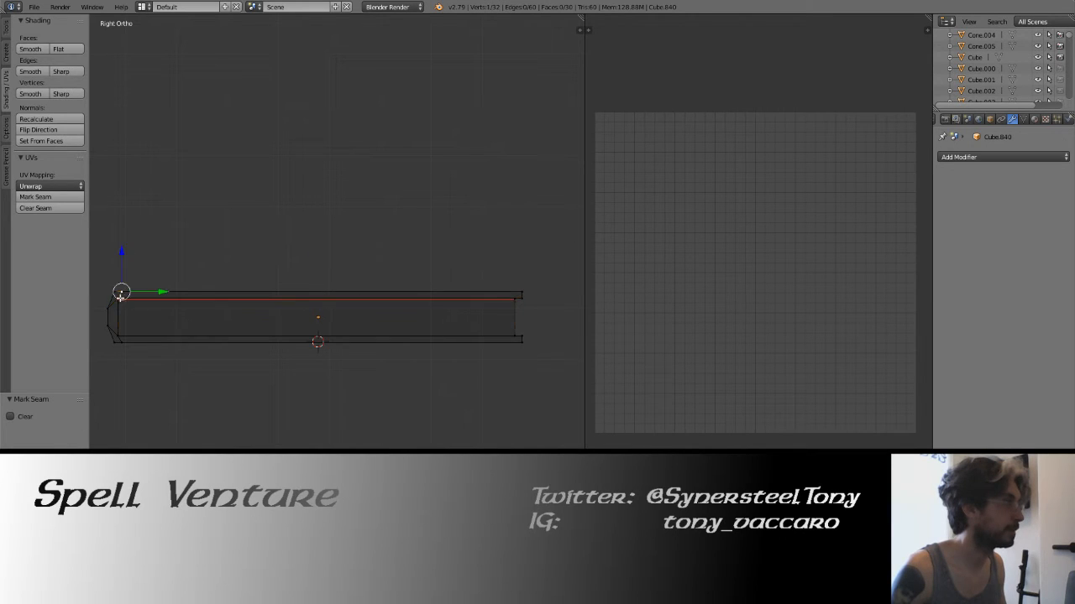
{"action": "right_click", "coordinate": [118, 298]}
{"action": "key", "text": "c"}
{"action": "left_click", "coordinate": [117, 301]}
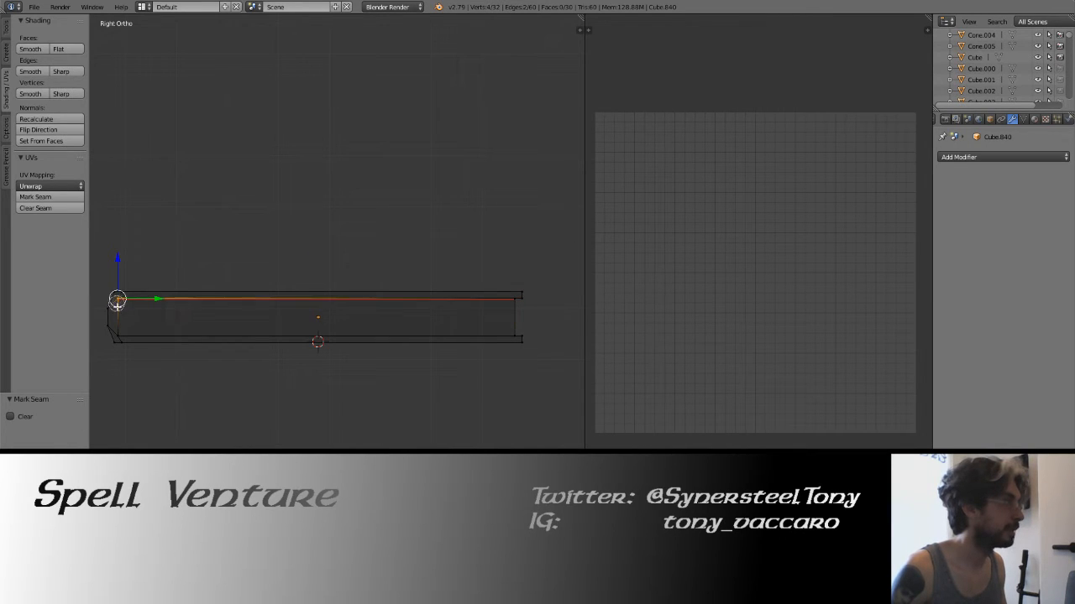
{"action": "left_click", "coordinate": [120, 333]}
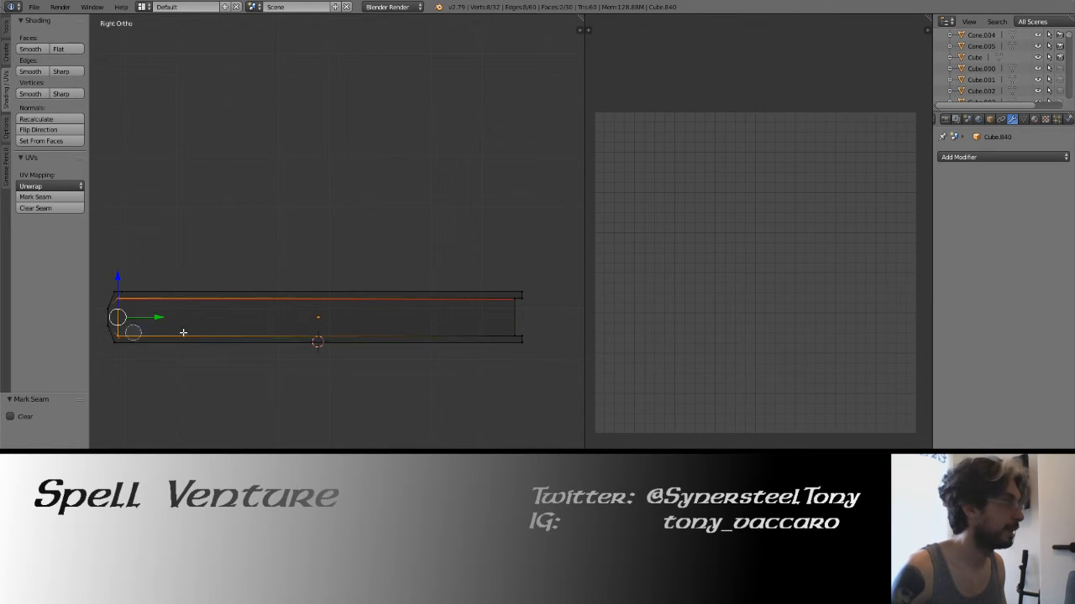
{"action": "left_click", "coordinate": [510, 336]}
{"action": "right_click", "coordinate": [450, 318]}
{"action": "key", "text": "a"}
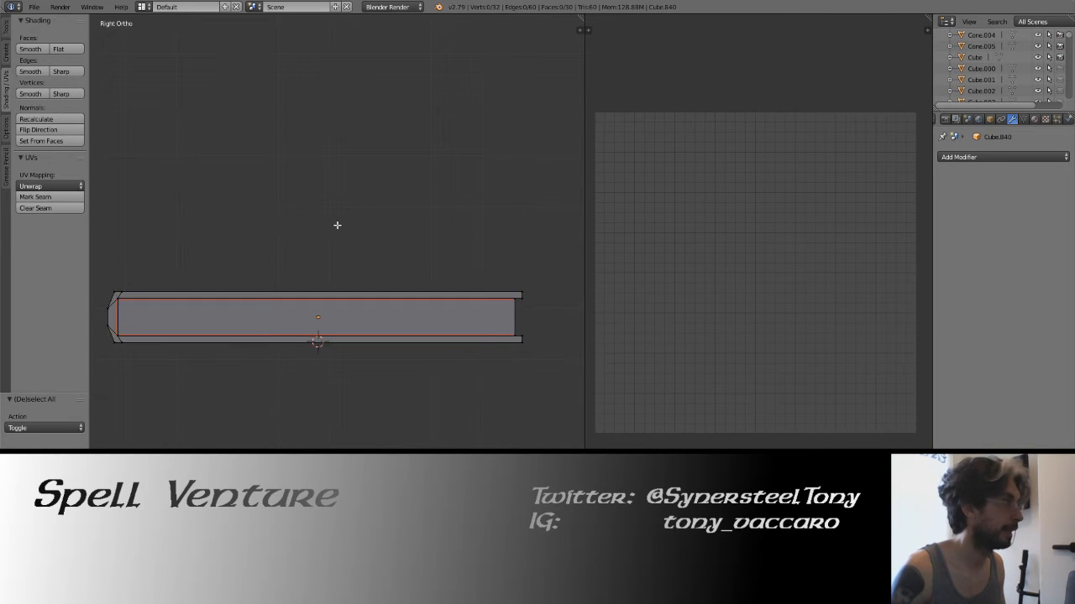
Leave Edit Mode on the book and show layer 2 with the coffee table and couch.
{"action": "middle_click_drag", "start_coordinate": [336, 226], "coordinate": [285, 234]}
{"action": "mouse_move", "coordinate": [321, 288]}
{"action": "middle_mouse_down"}
{"action": "mouse_move", "coordinate": [300, 271]}
{"action": "mouse_move", "coordinate": [319, 273]}
{"action": "middle_mouse_up"}
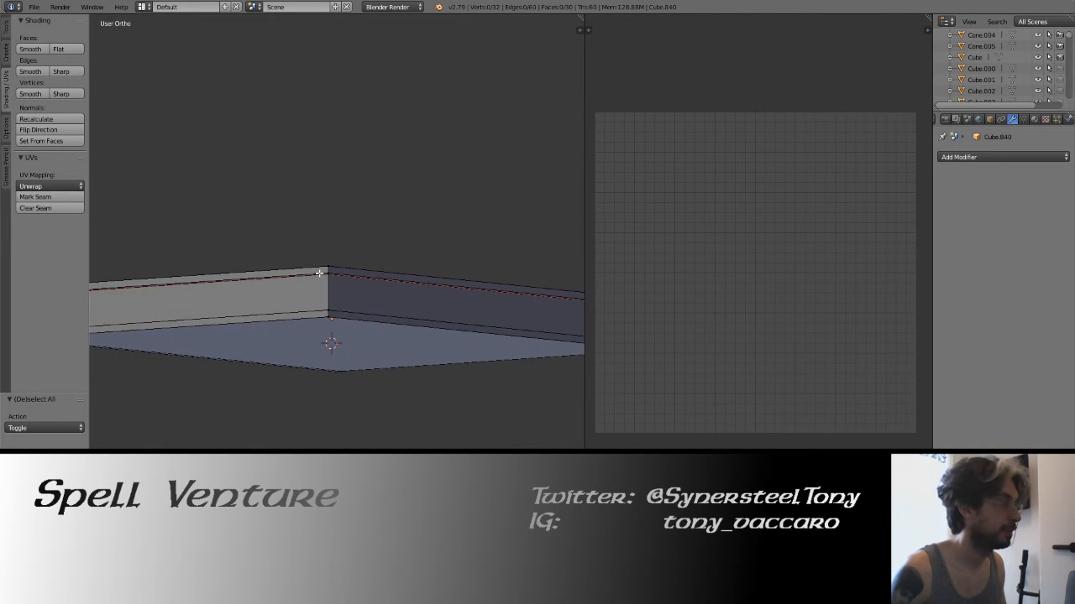
{"action": "key", "text": "KP_7"}
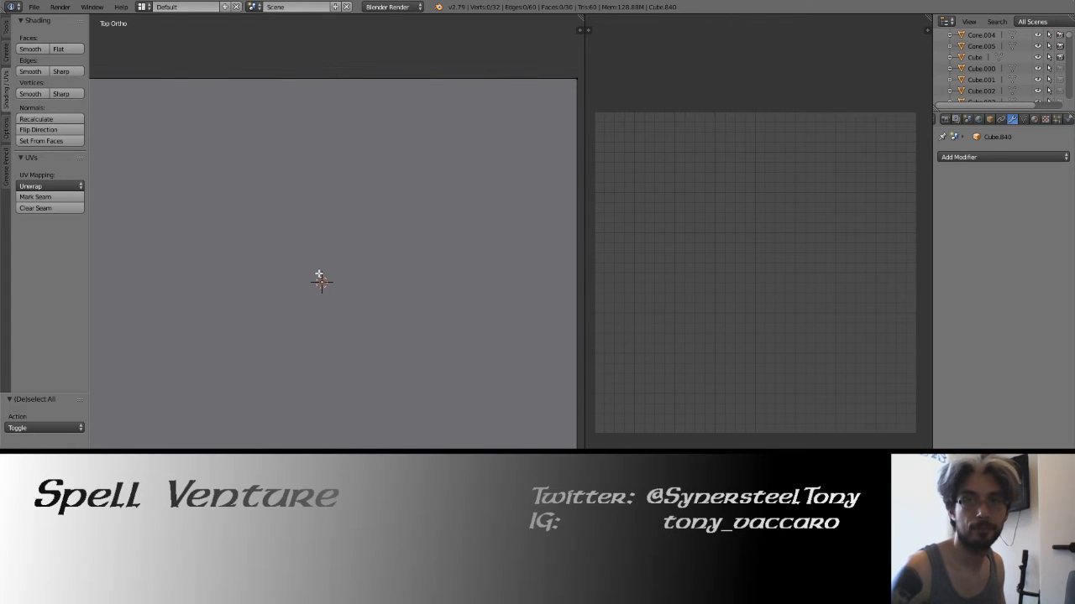
{"action": "scroll", "coordinate": [363, 306], "scroll_direction": "down", "scroll_amount": 1}
{"action": "scroll", "coordinate": [484, 339], "scroll_direction": "down", "scroll_amount": 1}
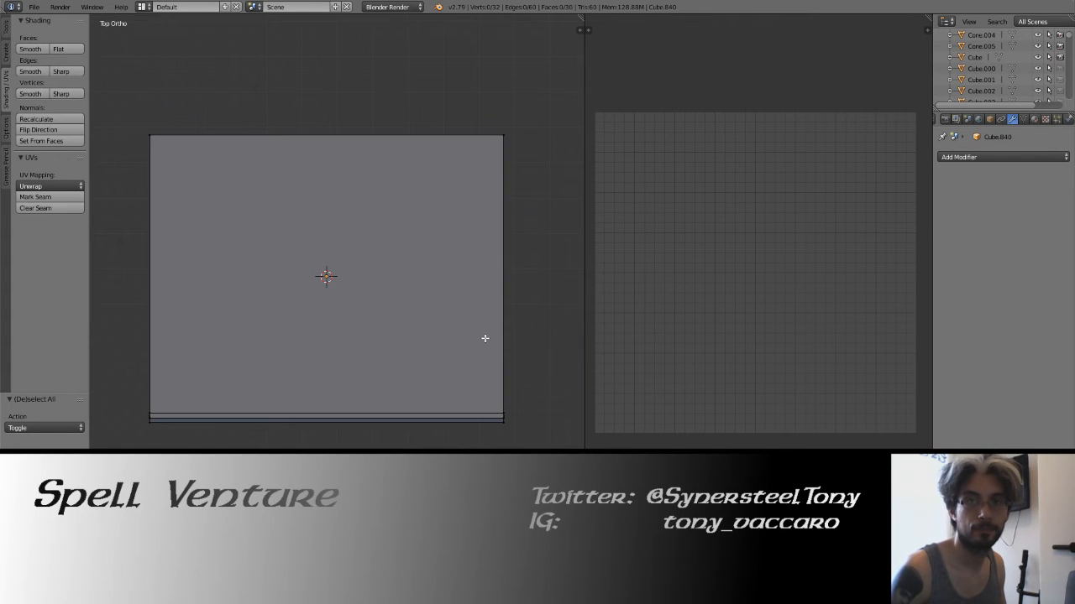
{"action": "middle_click_drag", "start_coordinate": [450, 318], "coordinate": [498, 330], "text": "shift"}
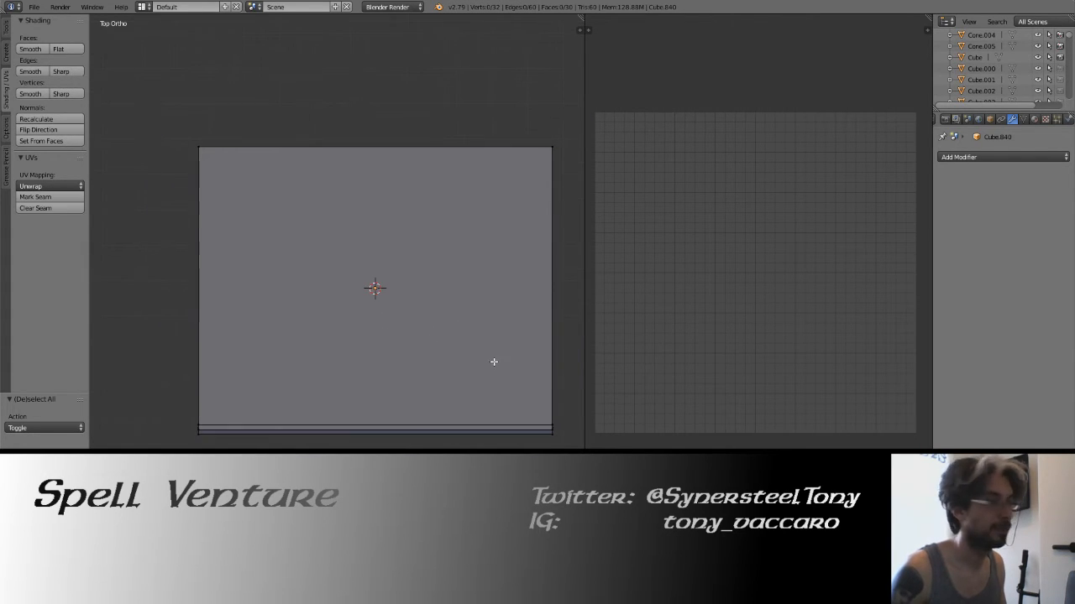
{"action": "scroll", "coordinate": [269, 250], "scroll_direction": "down", "scroll_amount": 2}
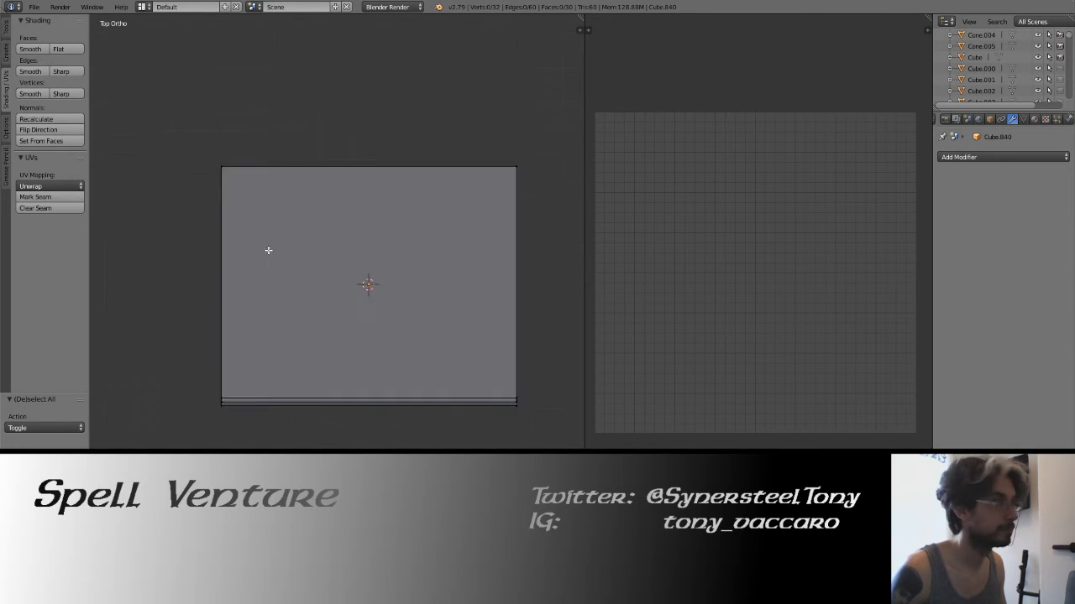
{"action": "key", "text": "1"}
{"action": "middle_click_drag", "start_coordinate": [302, 239], "coordinate": [331, 197]}
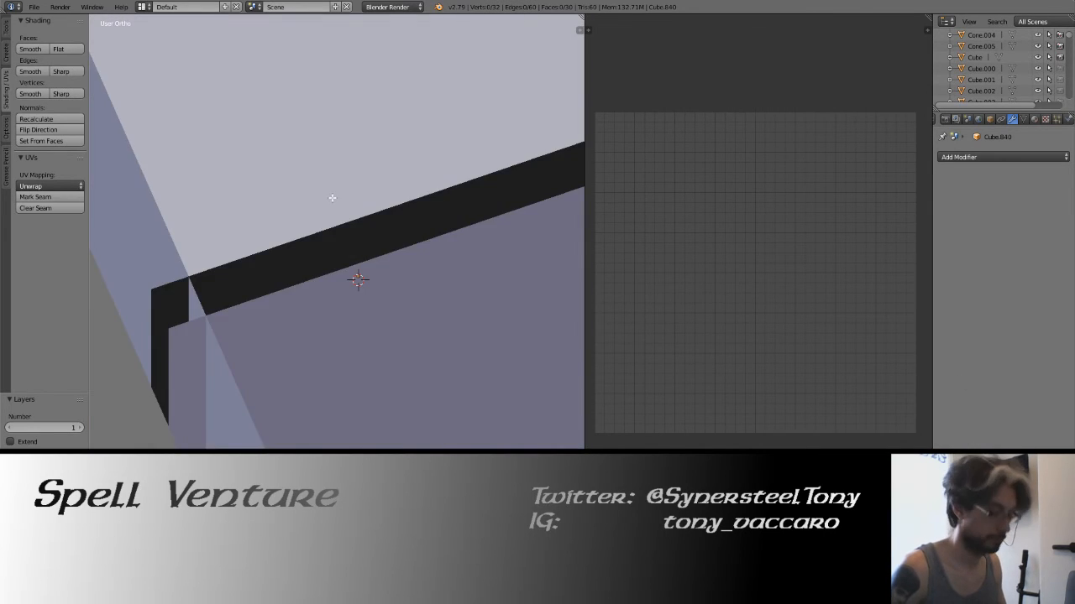
{"action": "scroll", "coordinate": [331, 197], "scroll_direction": "down", "scroll_amount": 5}
{"action": "key", "text": "Tab"}
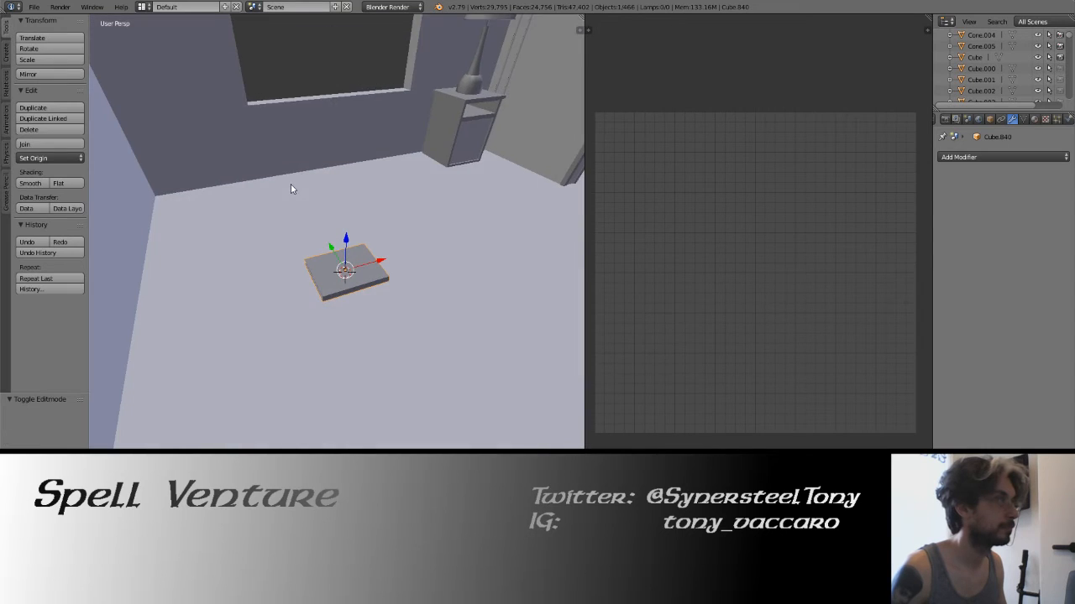
{"action": "key", "text": "2"}
{"action": "middle_click_drag", "start_coordinate": [325, 190], "coordinate": [347, 146]}
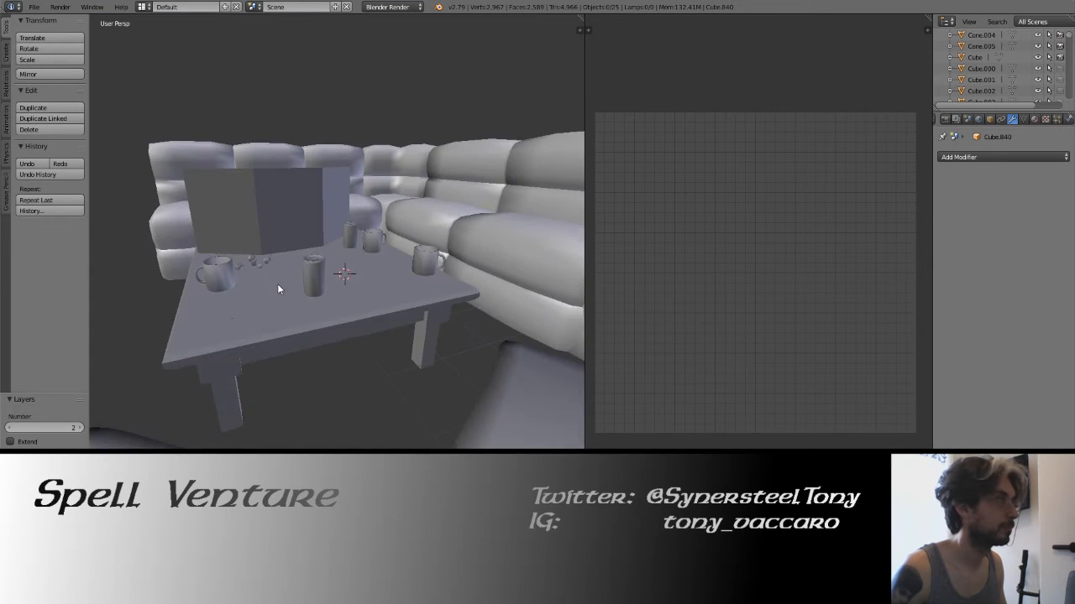
Select the soda can near the table's front edge and try to scale it in an orthographic front wireframe.
{"action": "scroll", "coordinate": [278, 287], "scroll_direction": "up", "scroll_amount": 4}
{"action": "right_click", "coordinate": [278, 287]}
{"action": "middle_click_drag", "start_coordinate": [273, 247], "coordinate": [298, 240]}
{"action": "scroll", "coordinate": [319, 219], "scroll_direction": "up", "scroll_amount": 3}
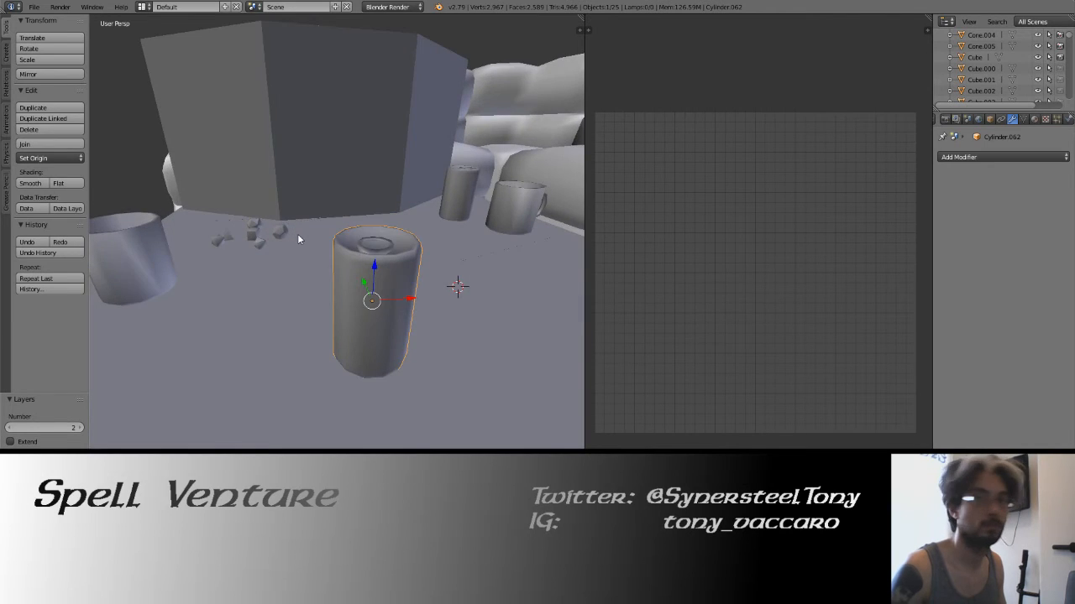
{"action": "key", "text": "KP_1"}
{"action": "key", "text": "z"}
{"action": "key", "text": "KP_5"}
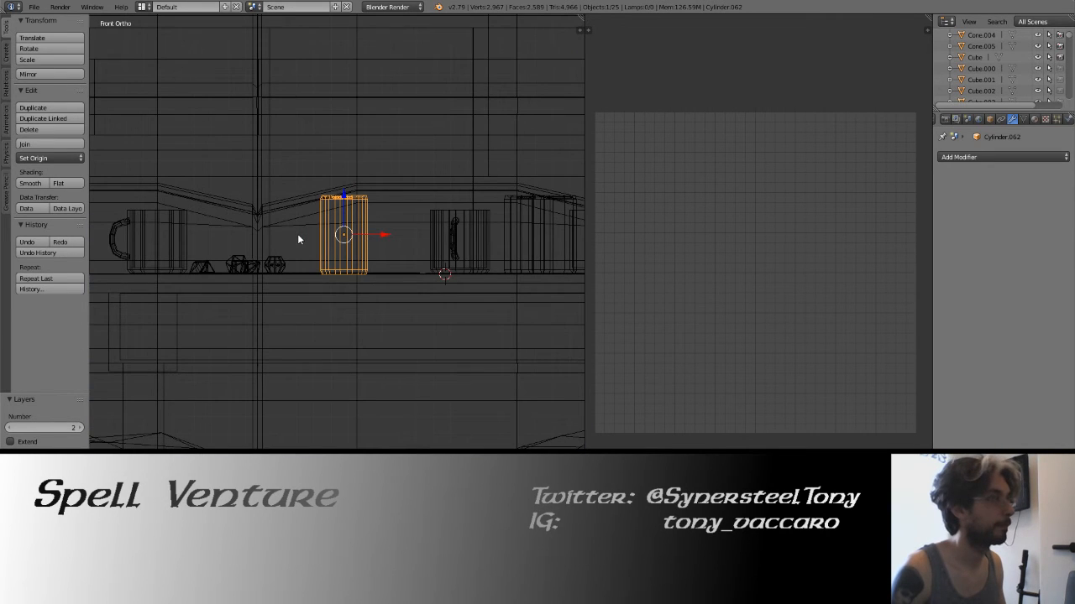
{"action": "key", "text": "s"}
{"action": "left_click", "coordinate": [254, 201]}
{"action": "key", "text": "KP_7"}
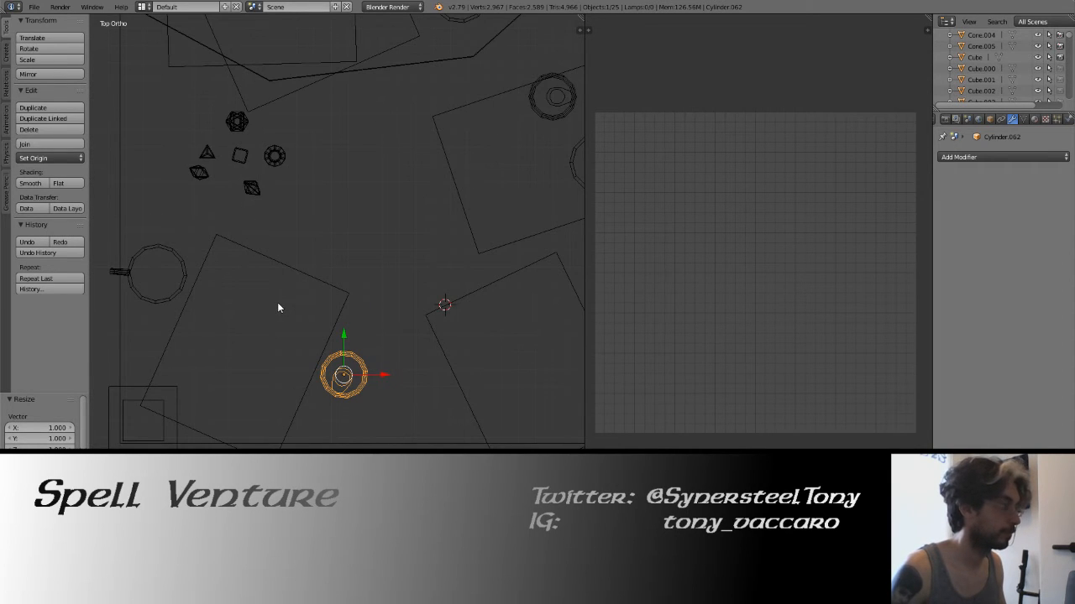
Scale the front can uniformly to 0.8, stretch it by 1.2 along Z, and check its UV layout in Edit Mode.
{"action": "key", "text": "KP_1"}
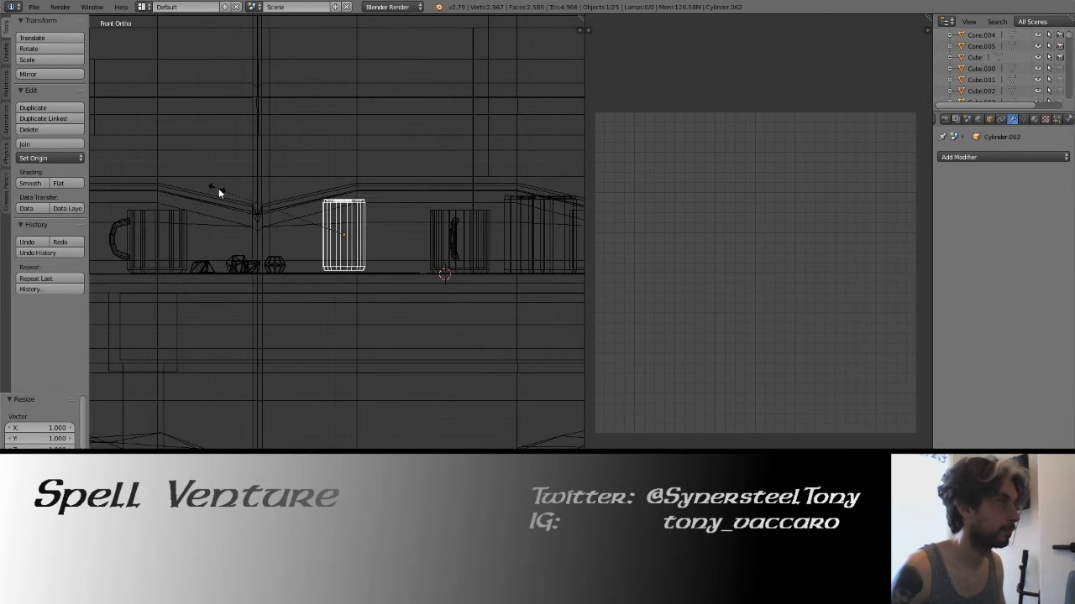
{"action": "left_click", "coordinate": [230, 191]}
{"action": "key", "text": "s"}
{"action": "key", "text": "z"}
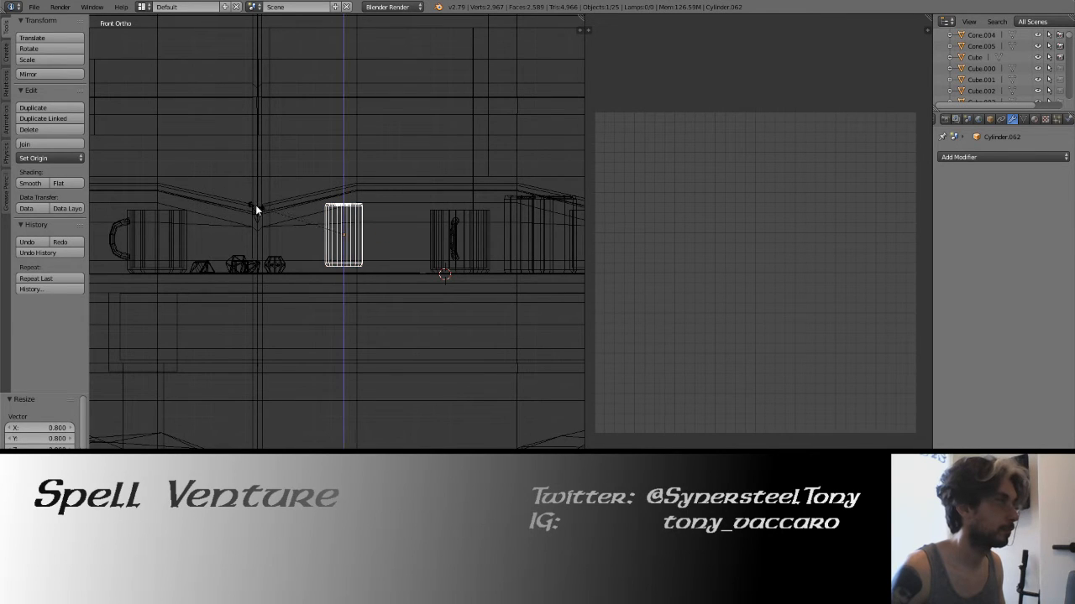
{"action": "left_click", "coordinate": [244, 203]}
{"action": "key", "text": "z"}
{"action": "middle_click_drag", "start_coordinate": [243, 203], "coordinate": [303, 260]}
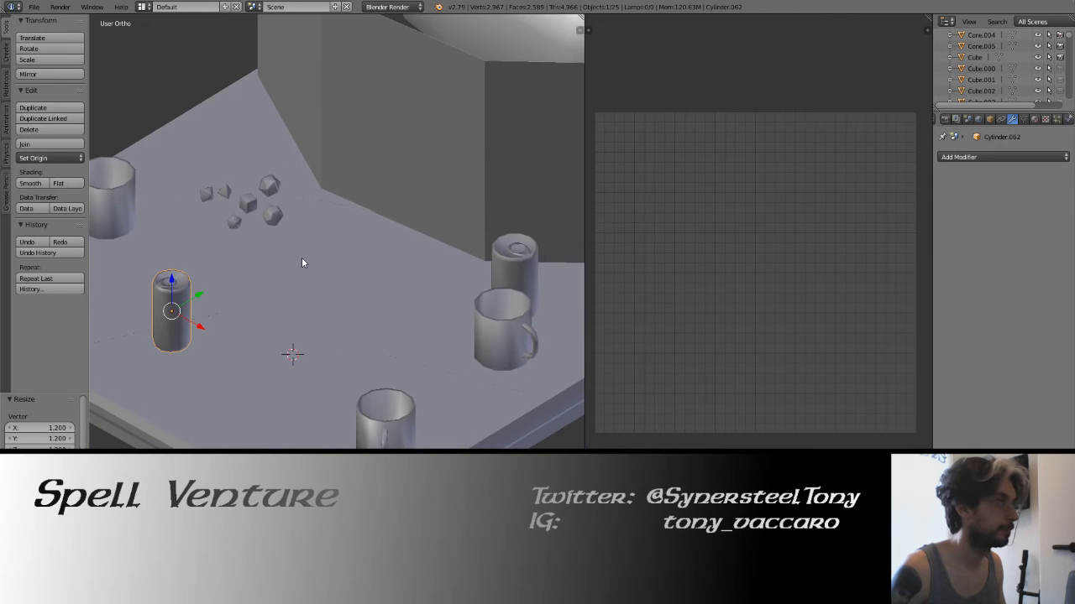
{"action": "scroll", "coordinate": [302, 263], "scroll_direction": "down", "scroll_amount": 2}
{"action": "key", "text": "Tab"}
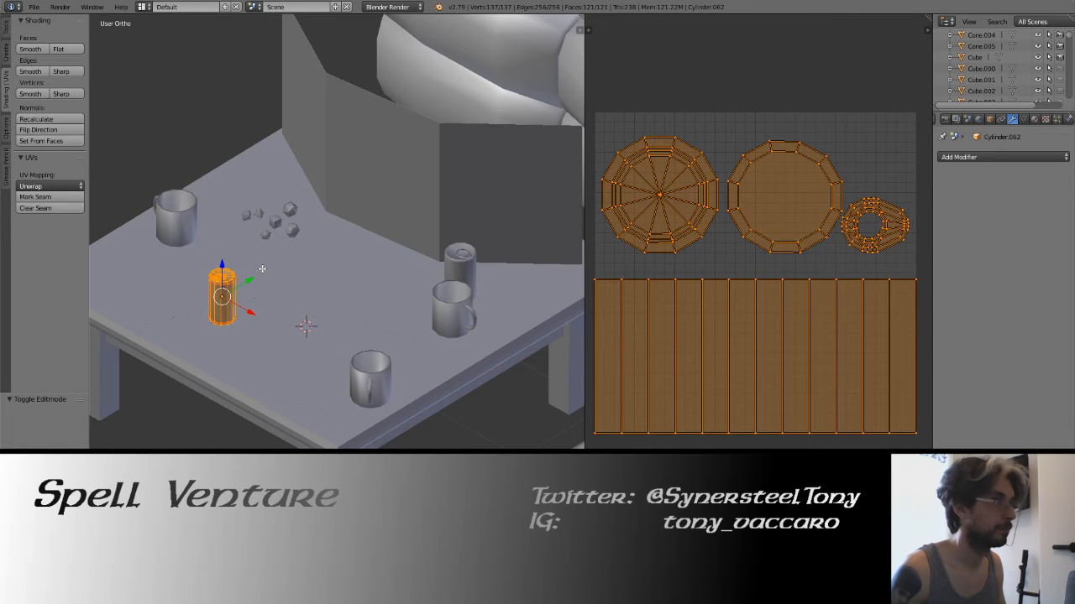
{"action": "key", "text": "Tab"}
Delete the other two soda cans from the table and select the remaining resized can.
{"action": "middle_click_drag", "start_coordinate": [430, 238], "coordinate": [312, 269]}
{"action": "scroll", "coordinate": [311, 269], "scroll_direction": "up", "scroll_amount": 2}
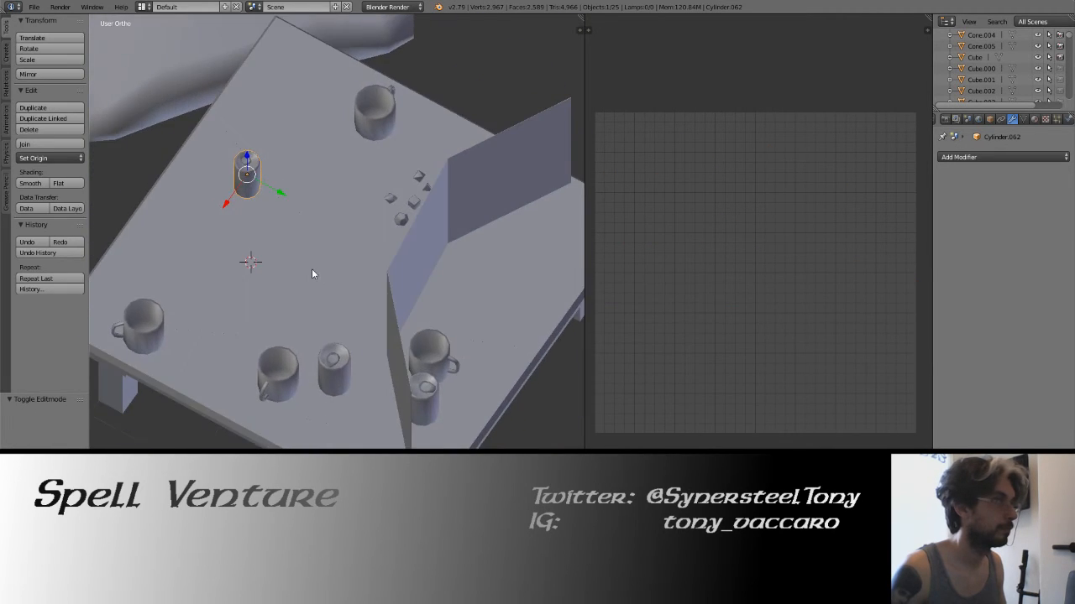
{"action": "right_click", "coordinate": [336, 370]}
{"action": "right_click", "coordinate": [424, 388], "text": "shift"}
{"action": "key", "text": "x"}
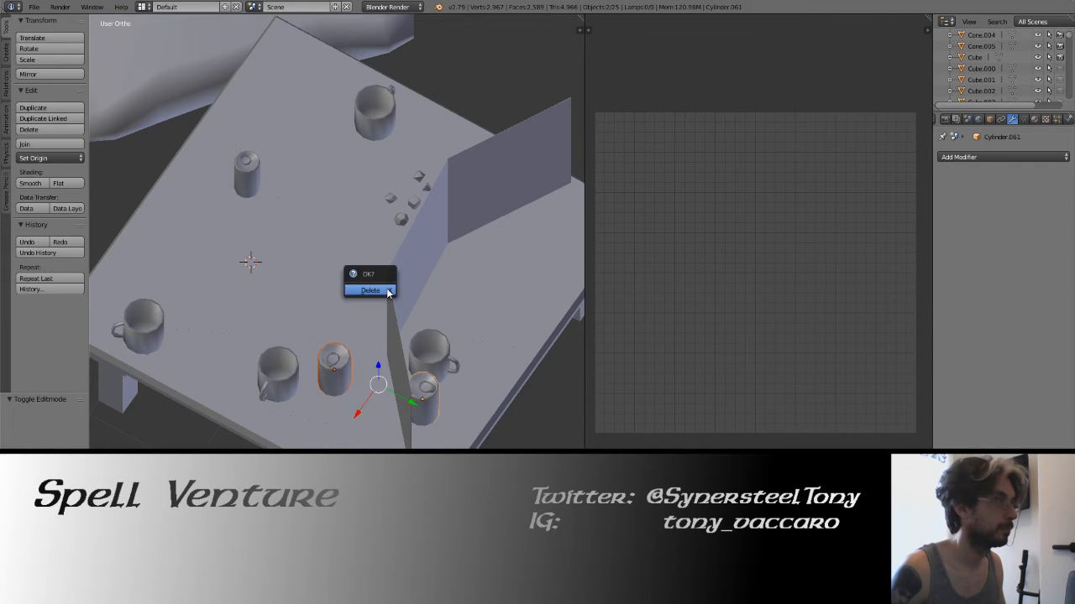
{"action": "left_click", "coordinate": [387, 290]}
{"action": "middle_click_drag", "start_coordinate": [340, 250], "coordinate": [263, 313]}
{"action": "right_click", "coordinate": [256, 319]}
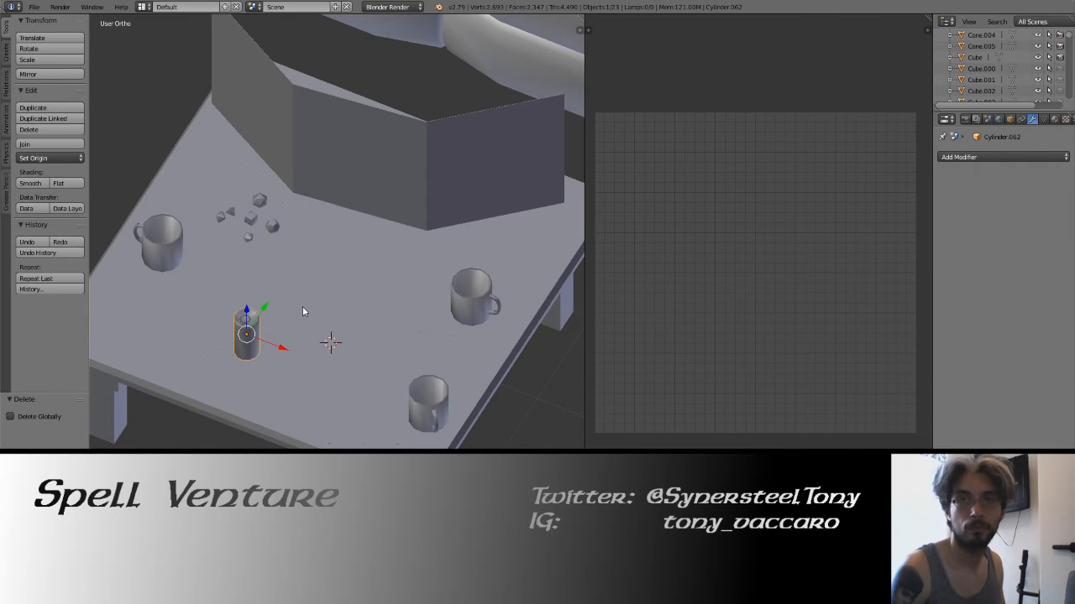
Undo the deletion of the two cans and the resizing of the front can.
{"action": "key", "text": "ctrl+z"}
{"action": "key", "text": "ctrl+z"}
{"action": "key", "text": "ctrl+z"}
{"action": "key", "text": "ctrl+z"}
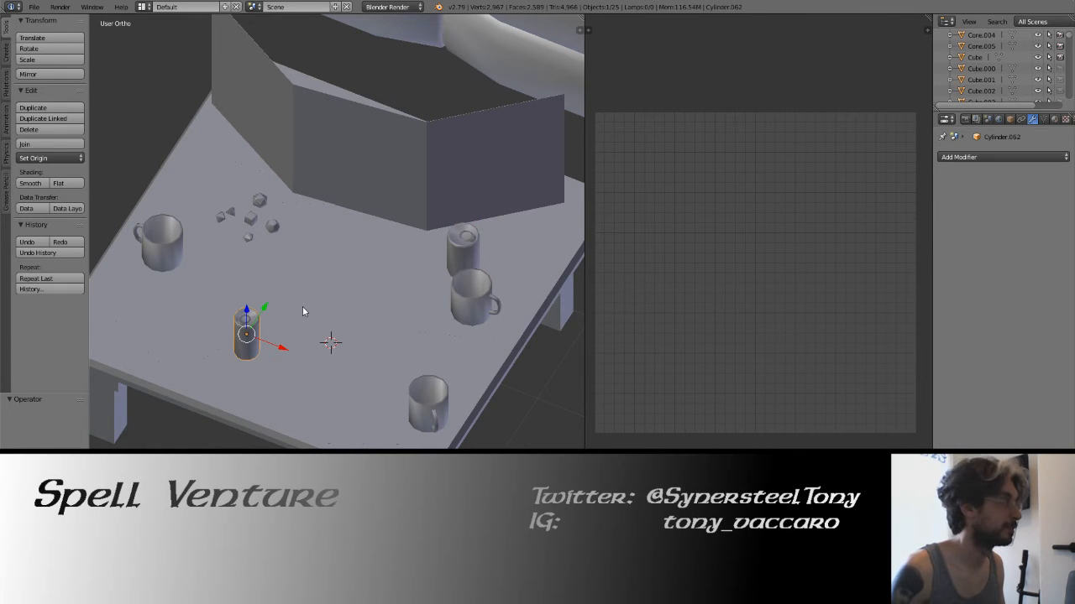
Run Make Duplicates Real on the front can, check the table props in wireframe, and deselect everything.
{"action": "middle_click_drag", "start_coordinate": [303, 308], "coordinate": [329, 275]}
{"action": "key", "text": "ctrl+shift+a"}
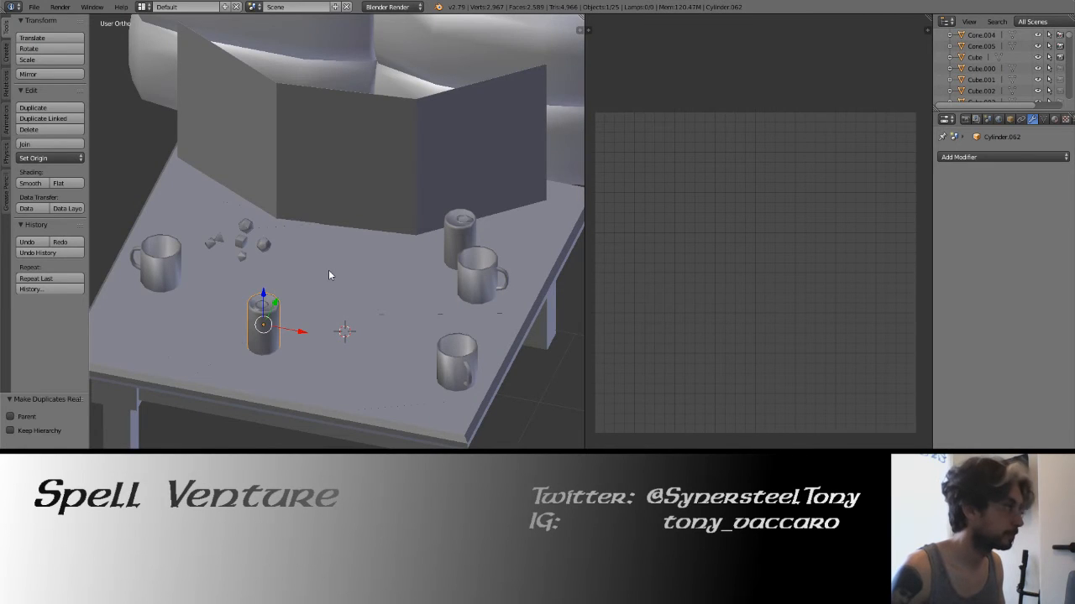
{"action": "key", "text": "z"}
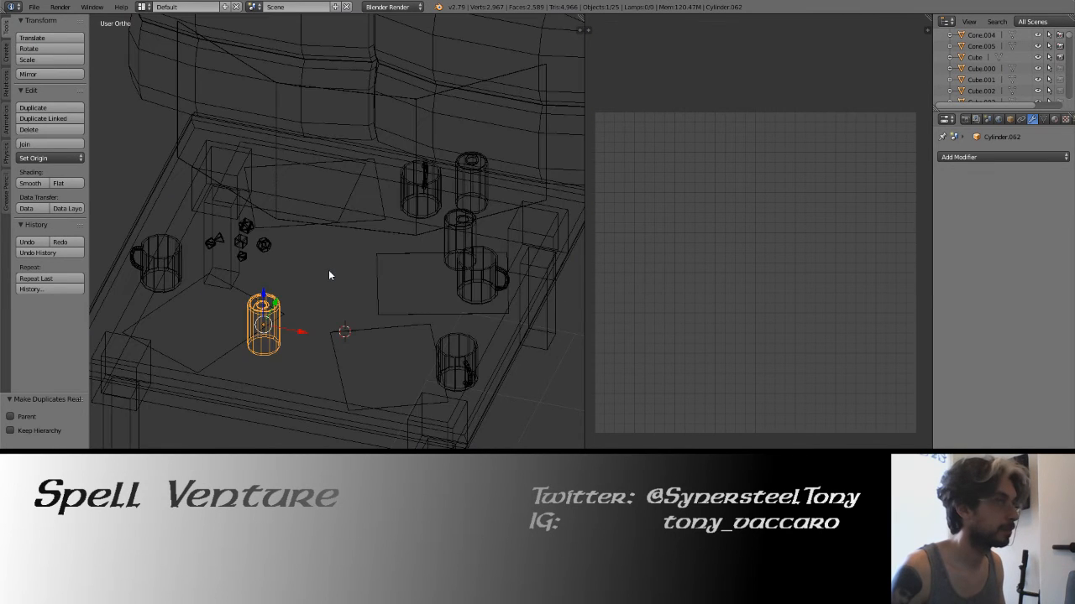
{"action": "key", "text": "a"}
{"action": "key", "text": "z"}
{"action": "middle_click_drag", "start_coordinate": [328, 271], "coordinate": [301, 269]}
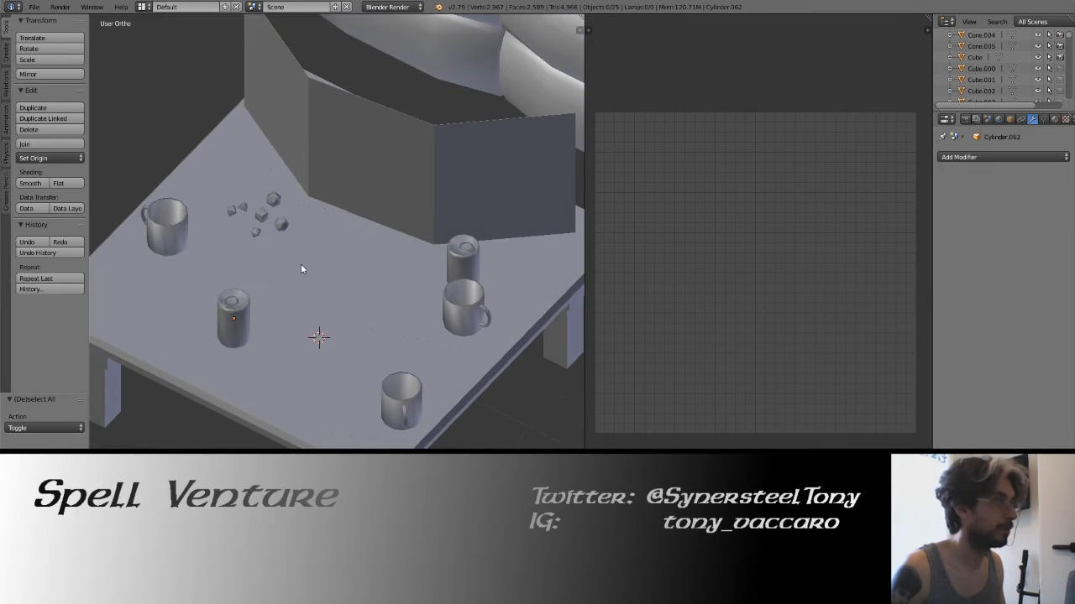
Examine the front soda can up close and the arrangement of props on the coffee table from several sides.
{"action": "key", "text": "space"}
{"action": "key", "text": "Escape"}
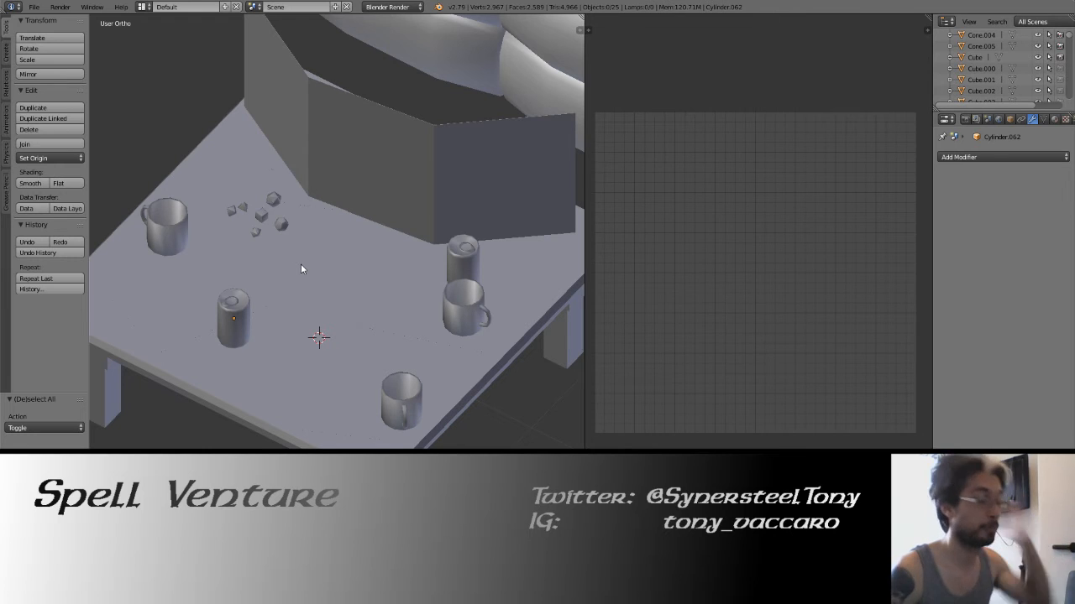
{"action": "middle_click_drag", "start_coordinate": [328, 261], "coordinate": [292, 271]}
{"action": "scroll", "coordinate": [292, 270], "scroll_direction": "down", "scroll_amount": 6}
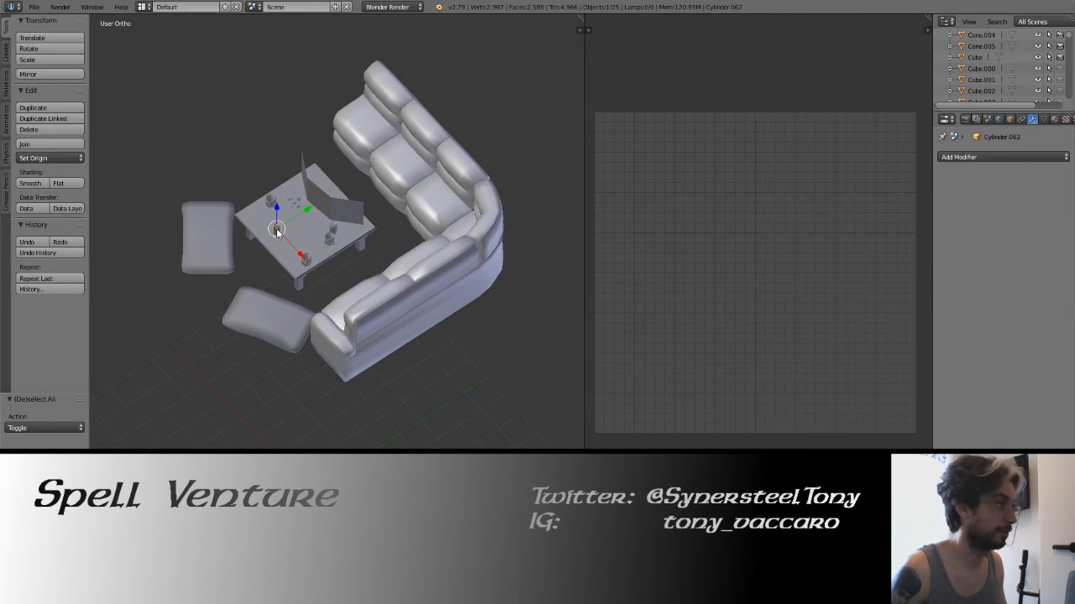
{"action": "key", "text": "KP_Decimal"}
{"action": "scroll", "coordinate": [300, 227], "scroll_direction": "down", "scroll_amount": 3}
{"action": "scroll", "coordinate": [300, 227], "scroll_direction": "down", "scroll_amount": 3}
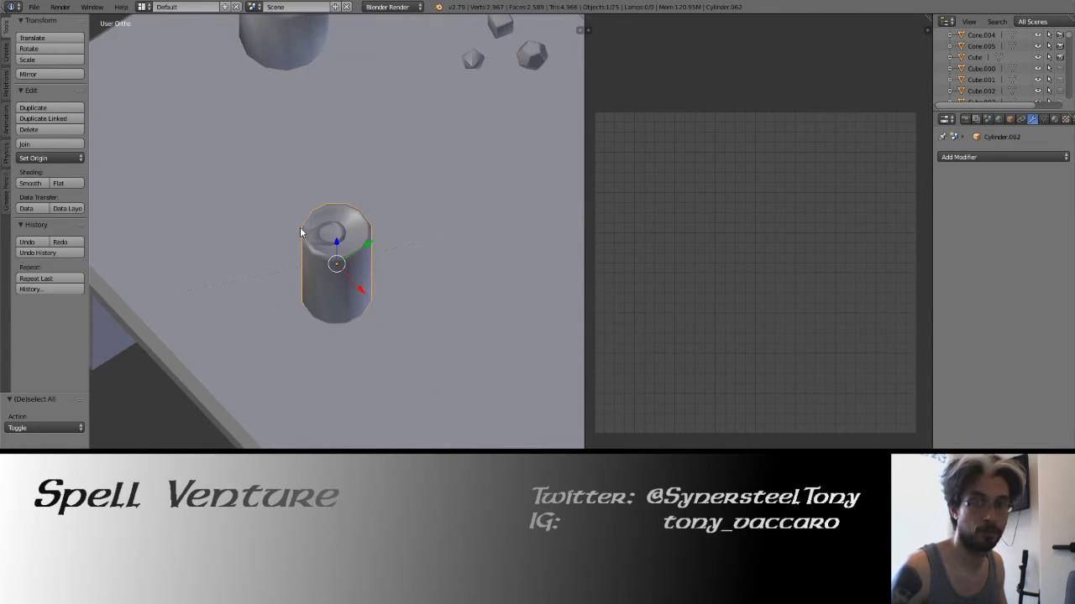
{"action": "scroll", "coordinate": [302, 232], "scroll_direction": "down", "scroll_amount": 5}
{"action": "middle_click_drag", "start_coordinate": [307, 232], "coordinate": [408, 248]}
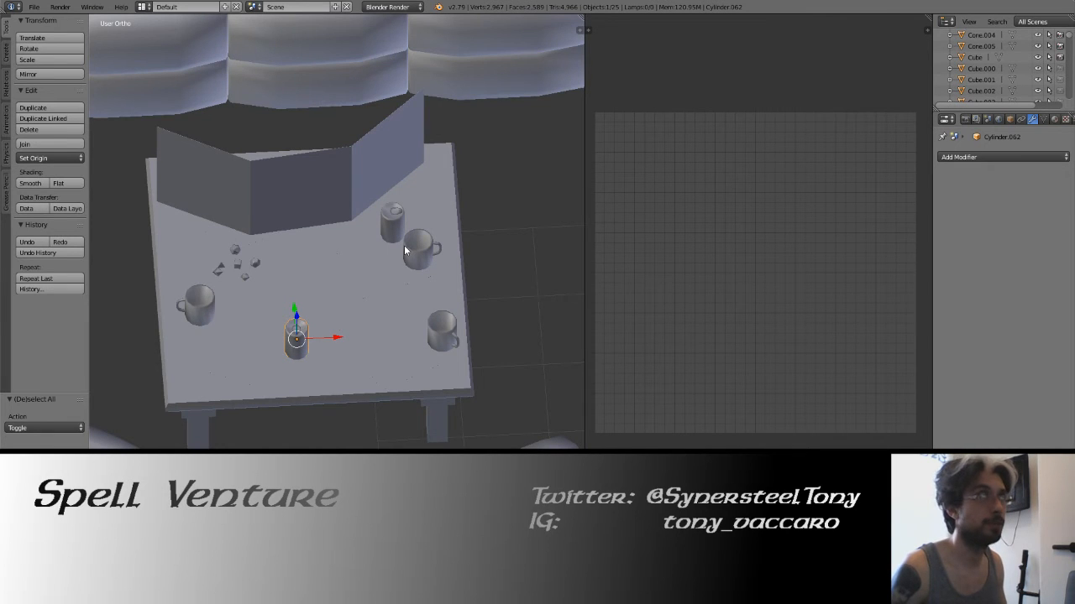
{"action": "middle_click_drag", "start_coordinate": [404, 251], "coordinate": [326, 261]}
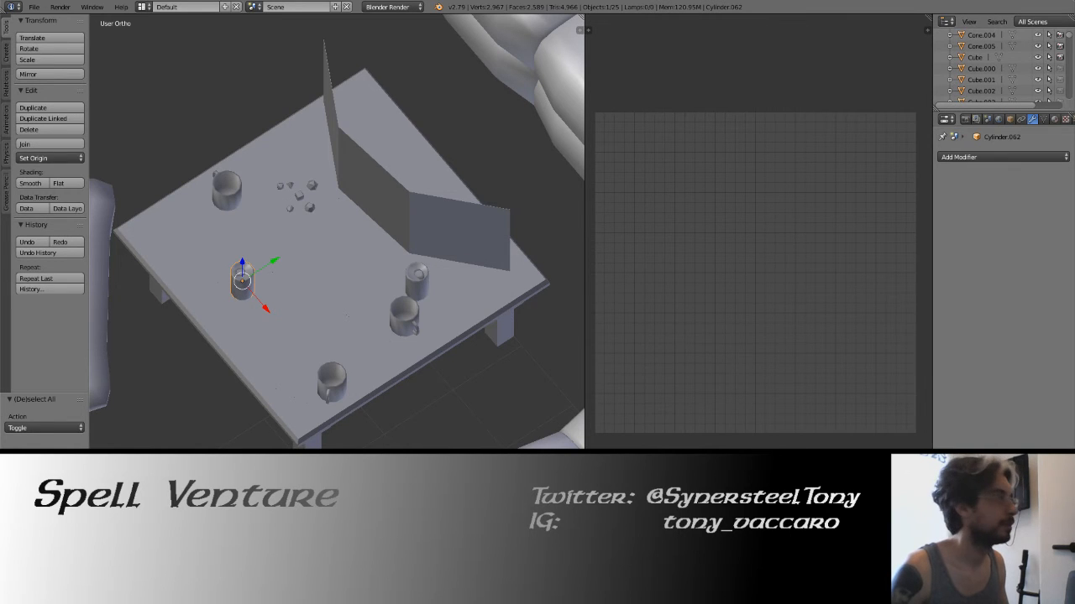
Switch to Unity, select the two soda can textures, and examine the cans and other props on the coffee table from several sides.
{"action": "middle_click_drag", "start_coordinate": [419, 174], "coordinate": [403, 214]}
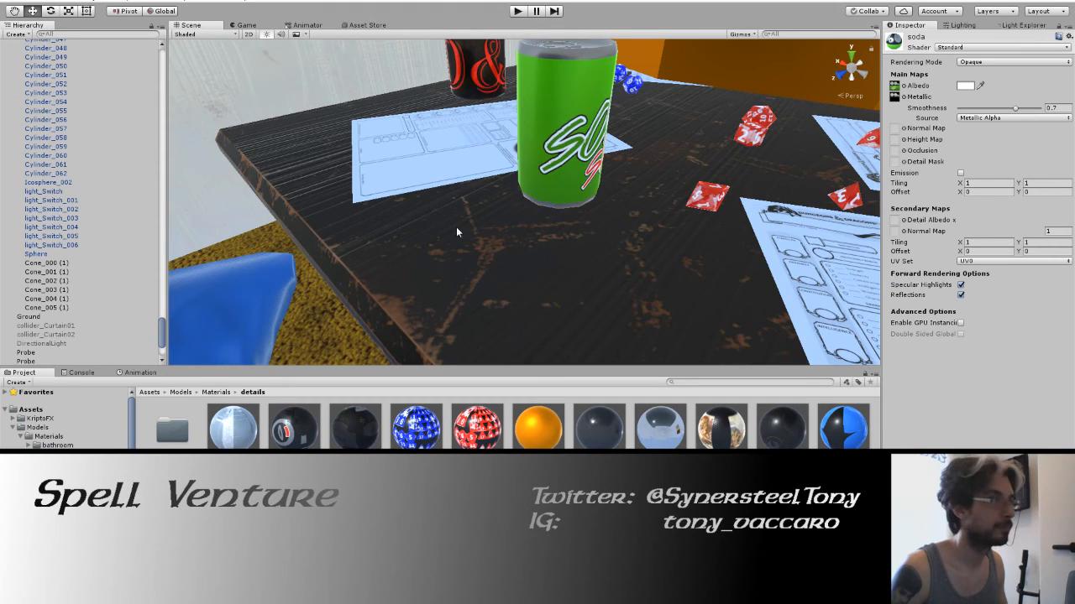
{"action": "right_click_drag", "start_coordinate": [455, 228], "coordinate": [498, 225]}
{"action": "left_click", "coordinate": [234, 521]}
{"action": "left_click", "coordinate": [294, 520], "text": "ctrl"}
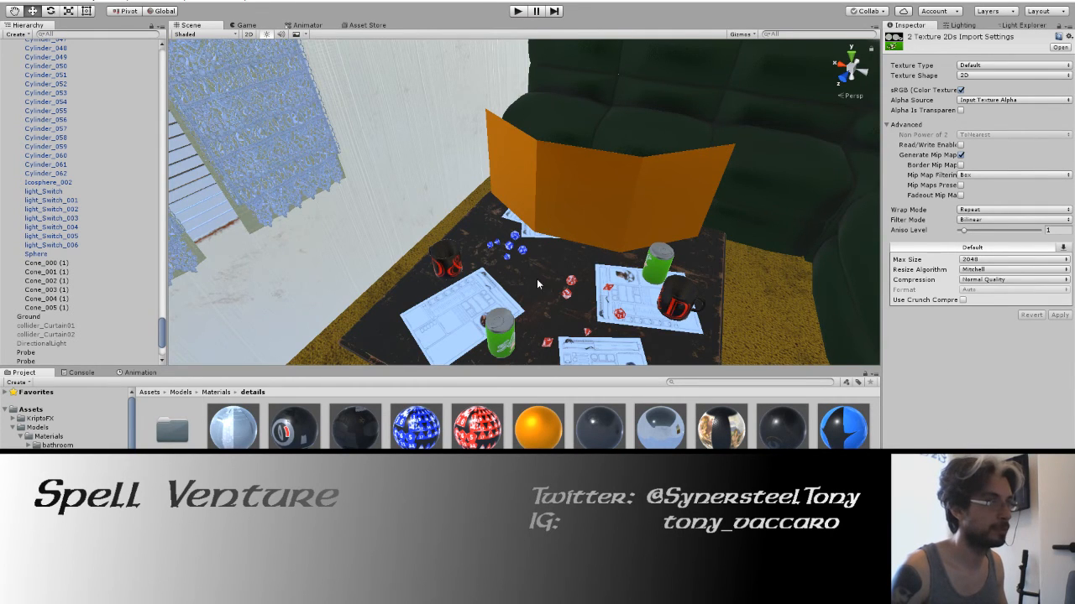
{"action": "right_click_drag", "start_coordinate": [537, 279], "coordinate": [512, 220]}
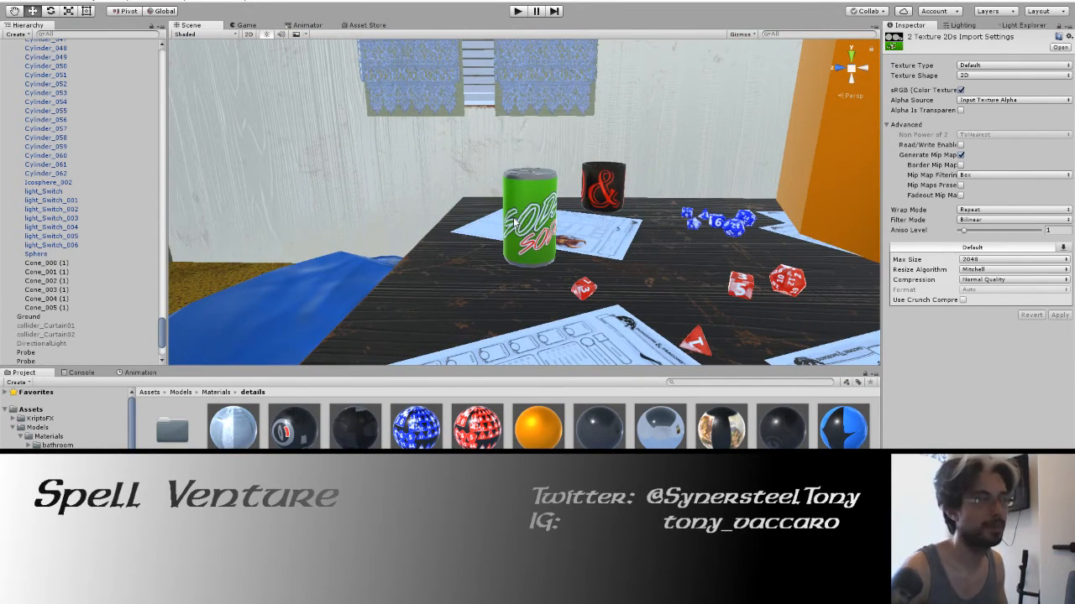
{"action": "right_click_drag", "start_coordinate": [514, 222], "coordinate": [719, 308]}
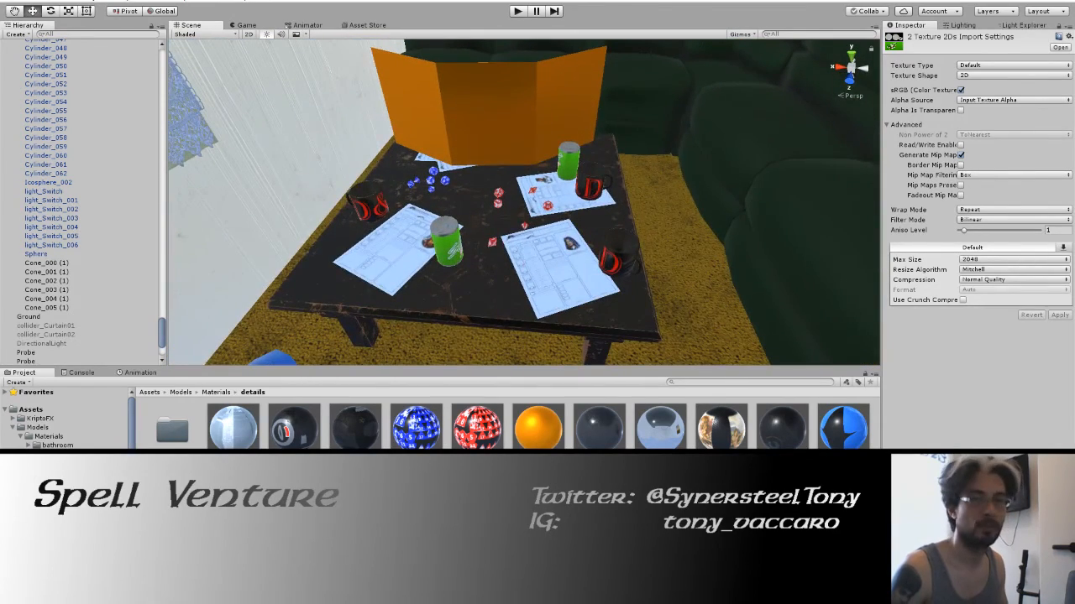
Switch back to Blender, show only layer 3, select the book and frame it for a closer check.
{"action": "key", "text": "alt+Tab"}
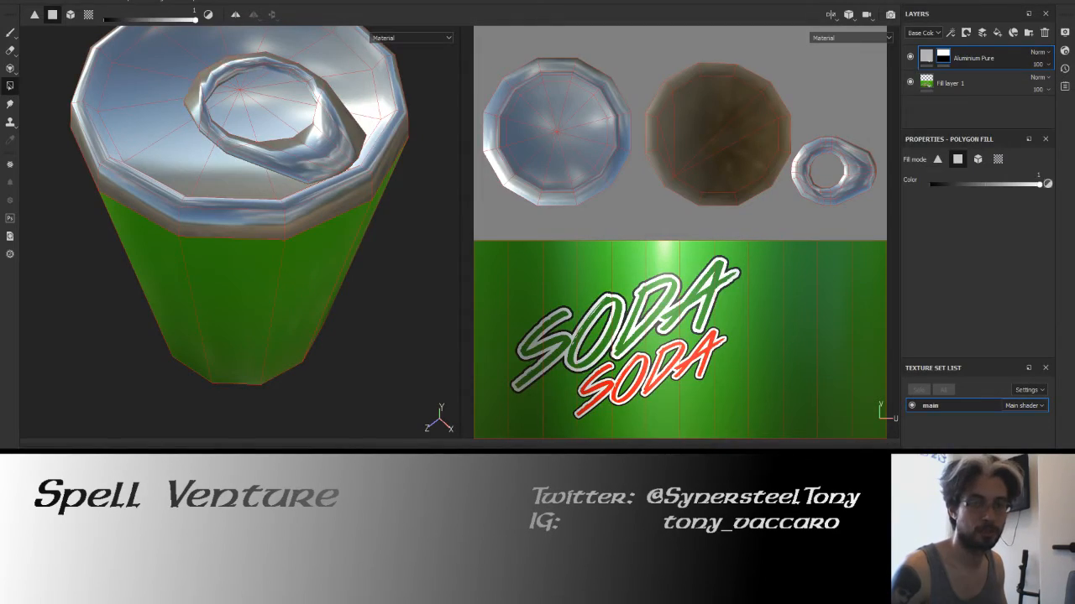
{"action": "key", "text": "alt+Tab"}
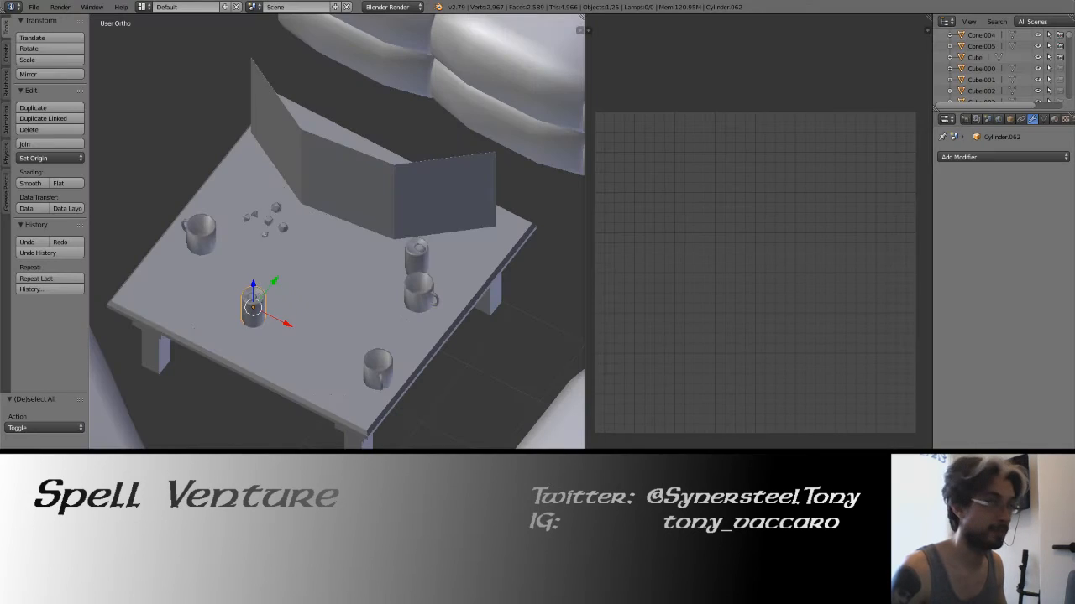
{"action": "key", "text": "3"}
{"action": "right_click", "coordinate": [306, 294]}
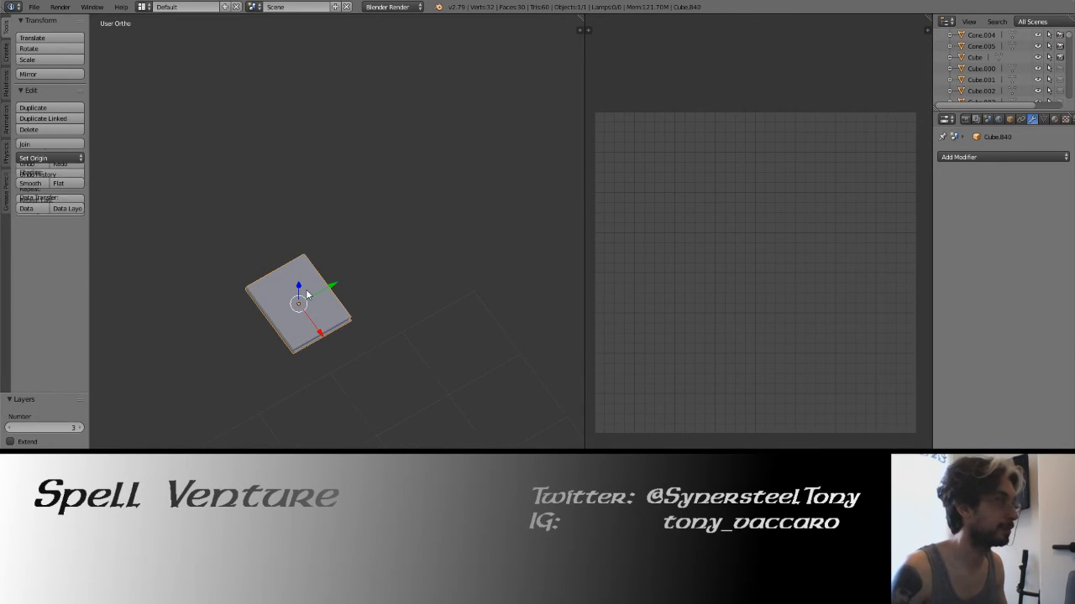
{"action": "key", "text": "KP_Decimal"}
{"action": "scroll", "coordinate": [353, 323], "scroll_direction": "down", "scroll_amount": 2}
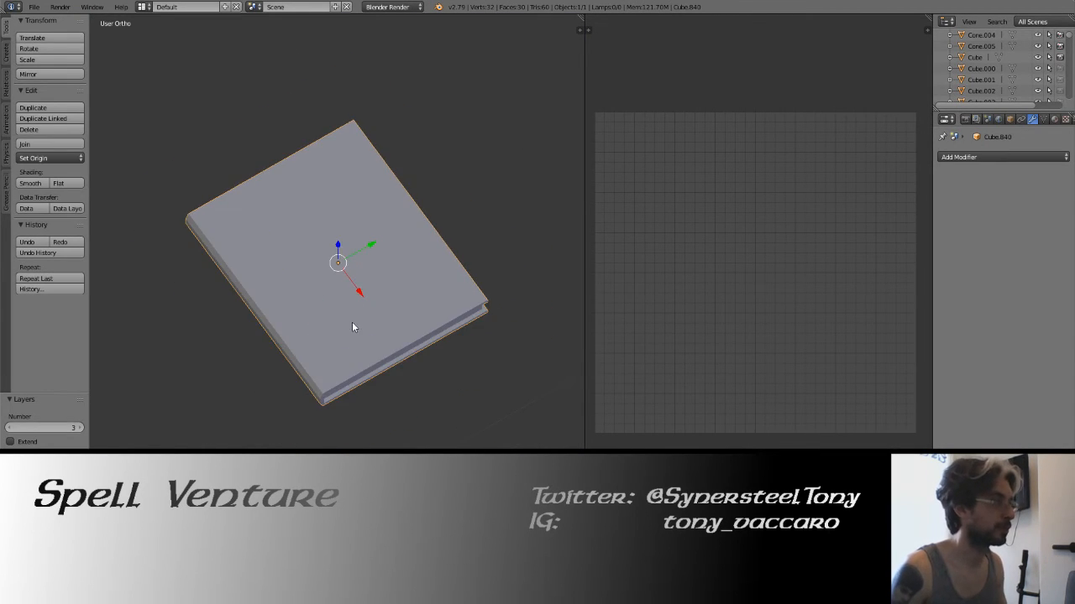
{"action": "mouse_move", "coordinate": [352, 323]}
{"action": "middle_mouse_down"}
{"action": "mouse_move", "coordinate": [288, 268]}
{"action": "mouse_move", "coordinate": [266, 293]}
{"action": "mouse_move", "coordinate": [350, 302]}
{"action": "middle_mouse_up"}
{"action": "key", "text": "z"}
{"action": "key", "text": "z"}
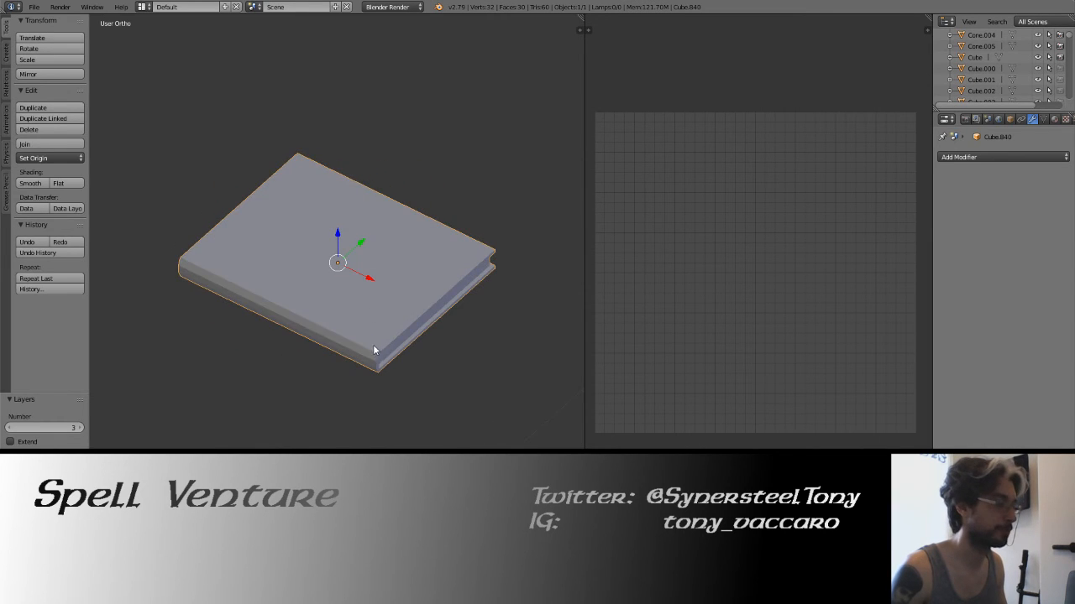
Edit the book's mesh and mark seams along the three open outer edges of its underside cover.
{"action": "key", "text": "Tab"}
{"action": "middle_click_drag", "start_coordinate": [373, 344], "coordinate": [336, 271]}
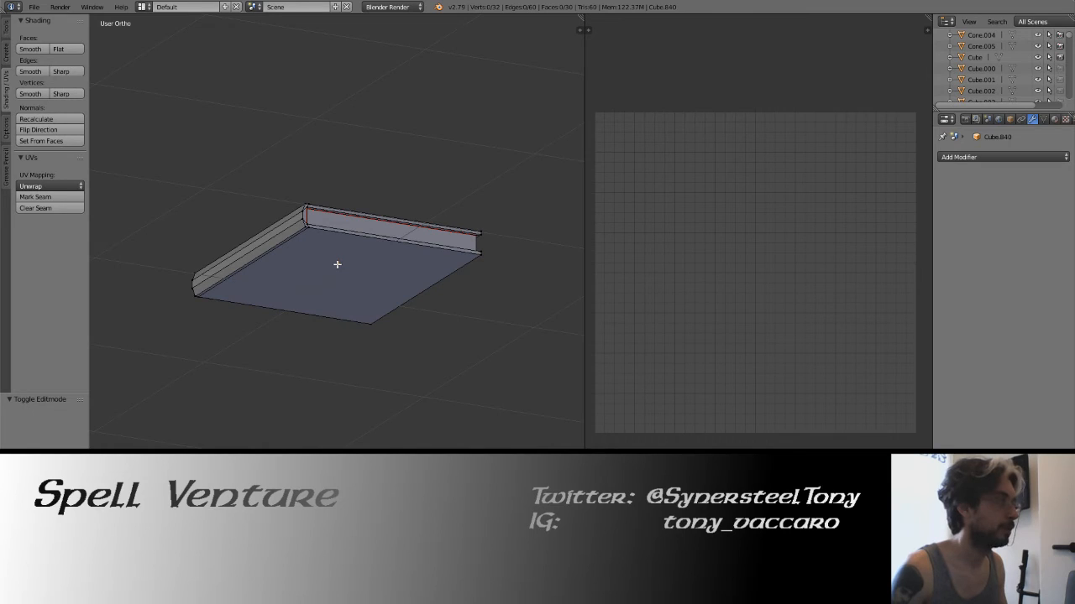
{"action": "left_click", "coordinate": [306, 234]}
{"action": "right_click", "coordinate": [479, 258], "text": "ctrl"}
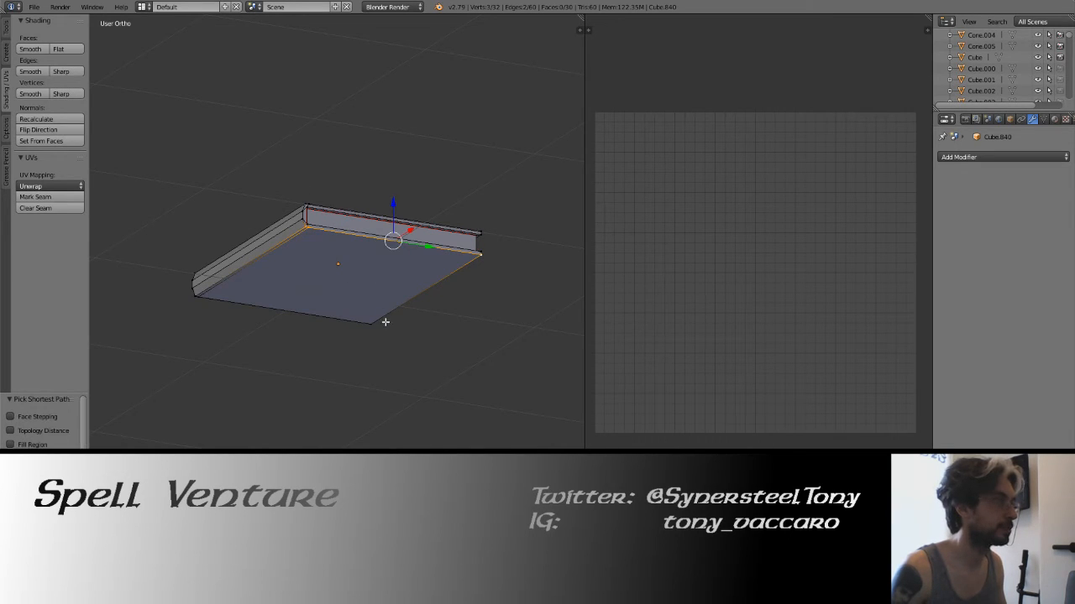
{"action": "right_click", "coordinate": [293, 326], "text": "ctrl"}
{"action": "left_click", "coordinate": [36, 196]}
{"action": "right_click", "coordinate": [370, 325]}
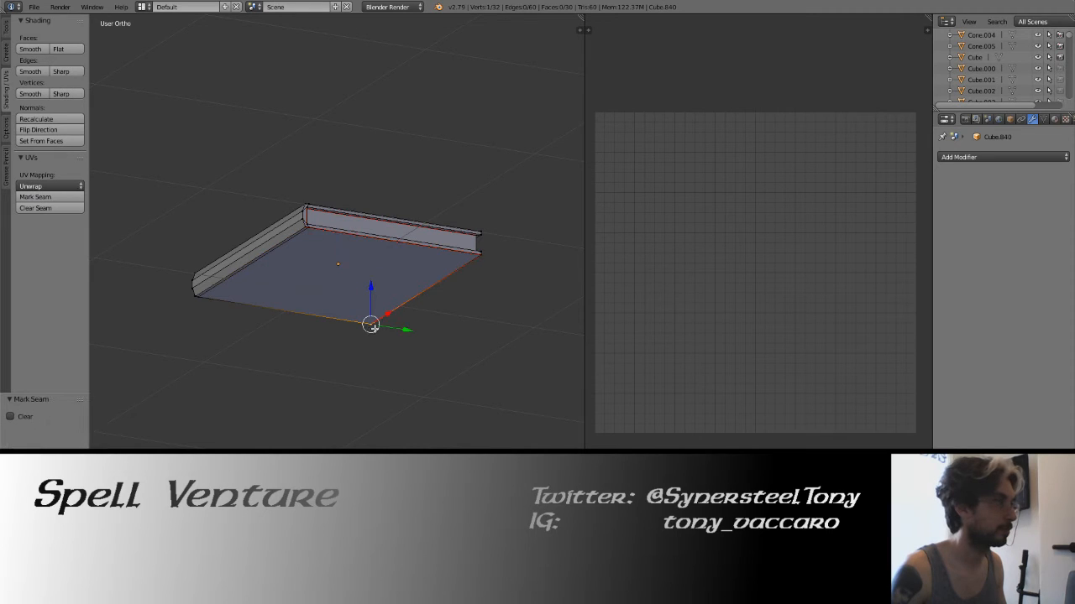
{"action": "right_click", "coordinate": [214, 297], "text": "ctrl"}
{"action": "left_click", "coordinate": [35, 196]}
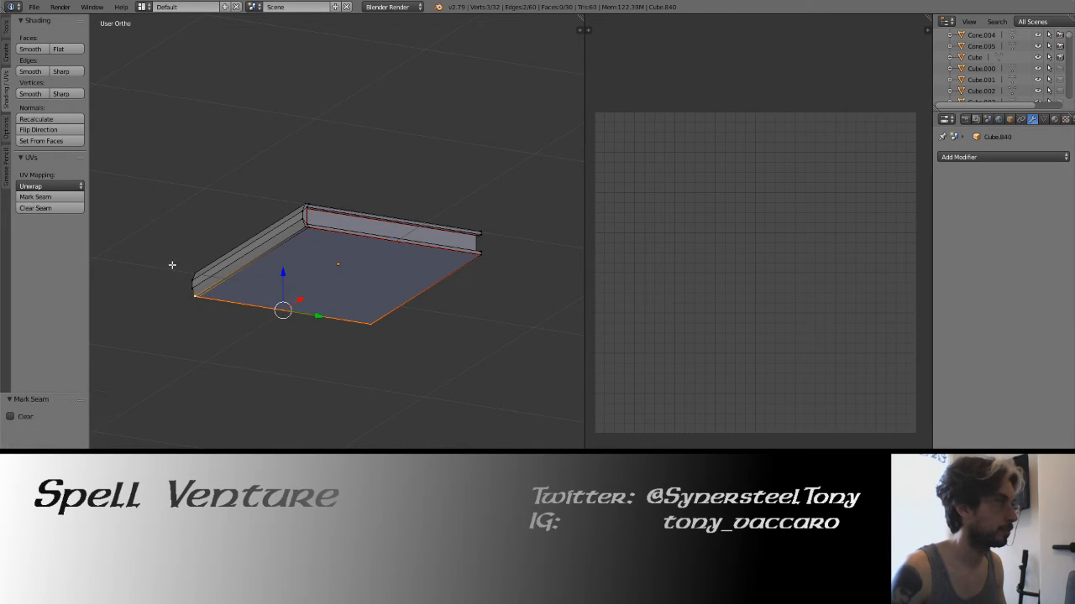
Mark a seam across one end of the spine, from the bottom cover's corner up to the top cover's corner.
{"action": "right_click", "coordinate": [192, 296]}
{"action": "middle_click_drag", "start_coordinate": [192, 296], "coordinate": [264, 330]}
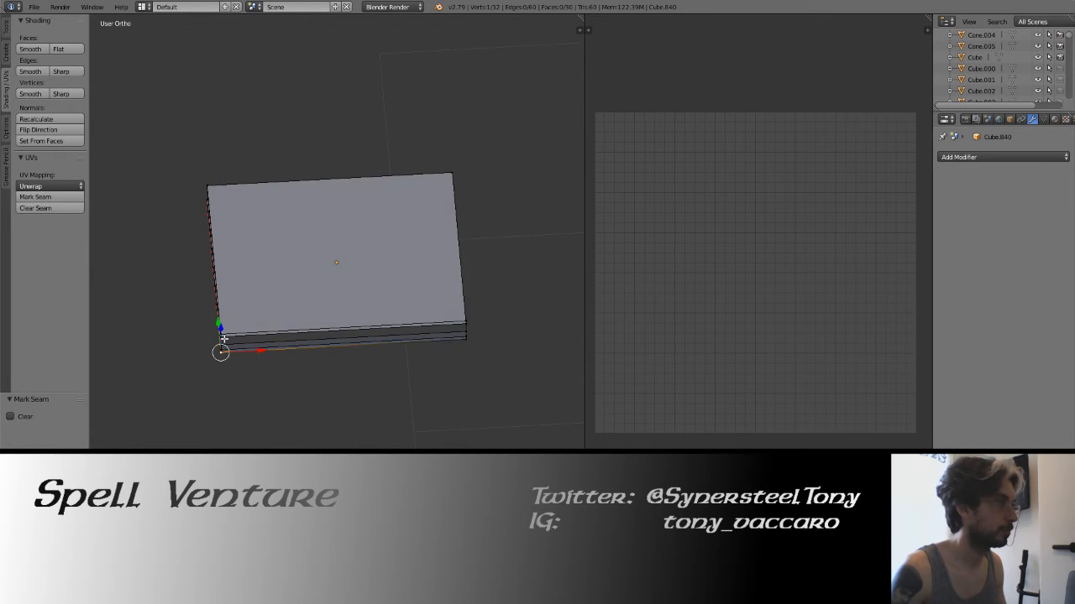
{"action": "right_click", "coordinate": [224, 338], "text": "ctrl"}
{"action": "middle_click_drag", "start_coordinate": [257, 280], "coordinate": [367, 253]}
{"action": "right_click", "coordinate": [432, 326]}
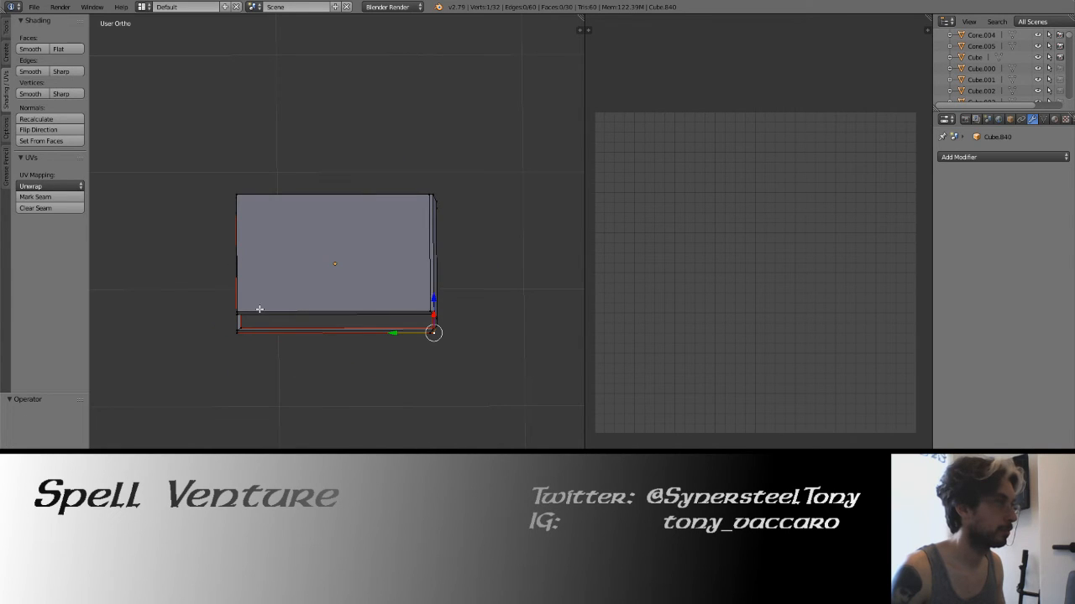
{"action": "right_click", "coordinate": [236, 312], "text": "ctrl"}
{"action": "key", "text": "ctrl+z"}
{"action": "scroll", "coordinate": [427, 313], "scroll_direction": "up", "scroll_amount": 1, "text": "ctrl"}
{"action": "scroll", "coordinate": [427, 313], "scroll_direction": "up", "scroll_amount": 4}
{"action": "middle_click_drag", "start_coordinate": [425, 314], "coordinate": [343, 294], "text": "shift"}
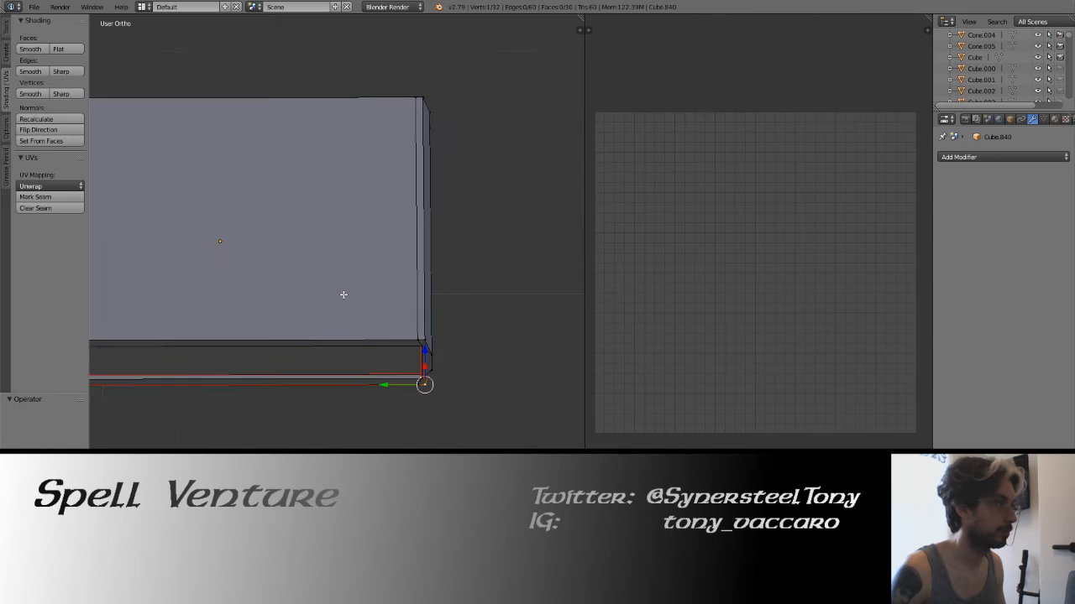
{"action": "right_click", "coordinate": [423, 340], "text": "ctrl"}
{"action": "key", "text": "a"}
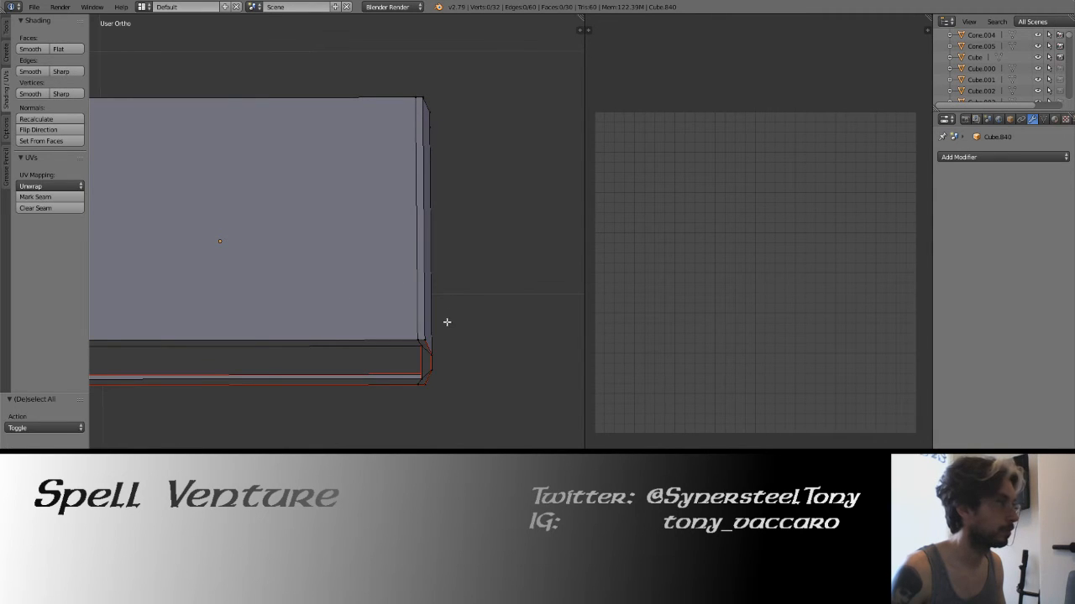
Mark seams along the top cover's outer edge at that end of the spine and along its long open edge.
{"action": "right_click", "coordinate": [424, 337]}
{"action": "middle_click_drag", "start_coordinate": [262, 259], "coordinate": [457, 261], "text": "shift"}
{"action": "right_click", "coordinate": [228, 334], "text": "ctrl"}
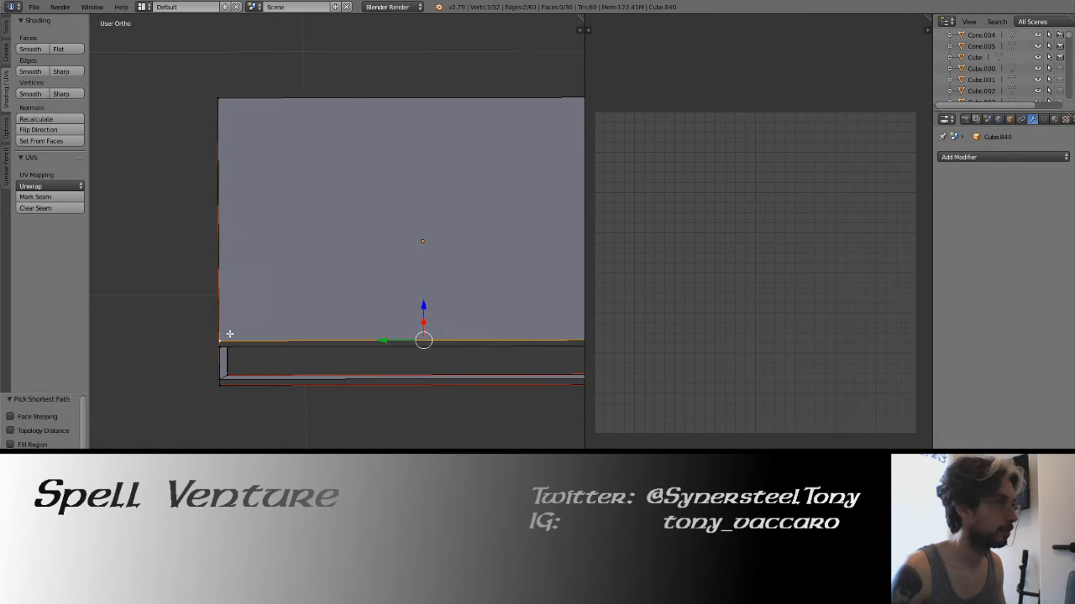
{"action": "middle_click_drag", "start_coordinate": [228, 265], "coordinate": [432, 265]}
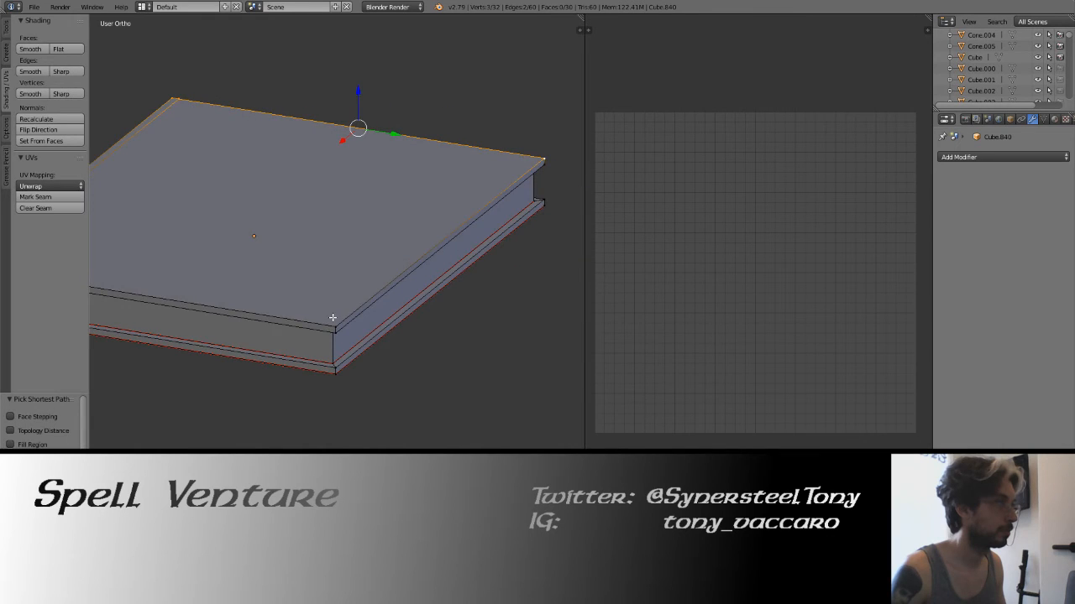
{"action": "key", "text": "a"}
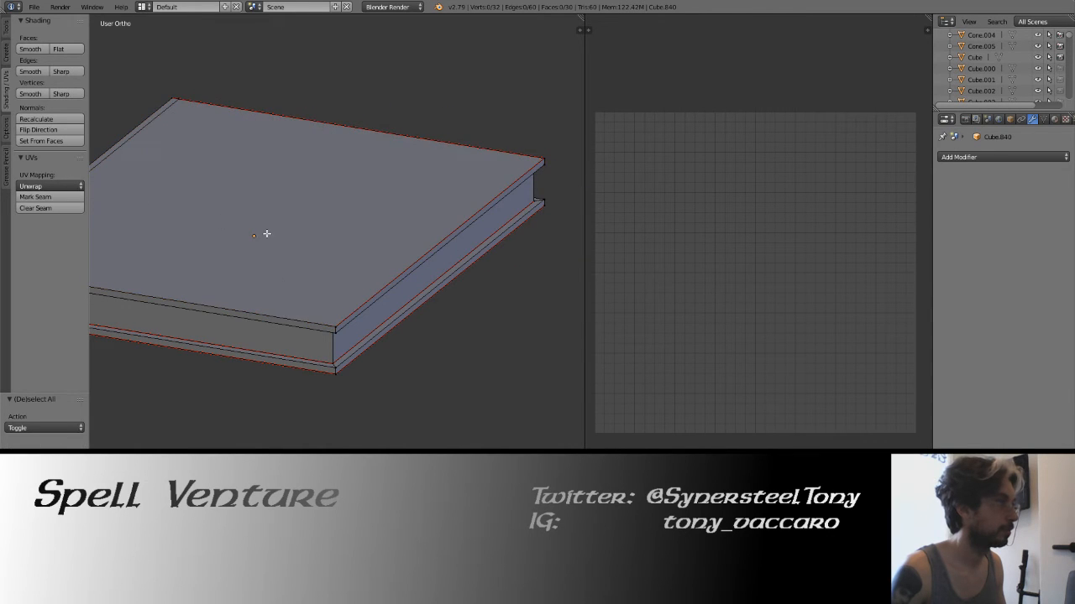
Mark seams along the top cover's remaining short side and across the other end of the spine.
{"action": "right_click", "coordinate": [337, 324]}
{"action": "middle_click_drag", "start_coordinate": [180, 257], "coordinate": [326, 247]}
{"action": "right_click", "coordinate": [534, 287], "text": "ctrl"}
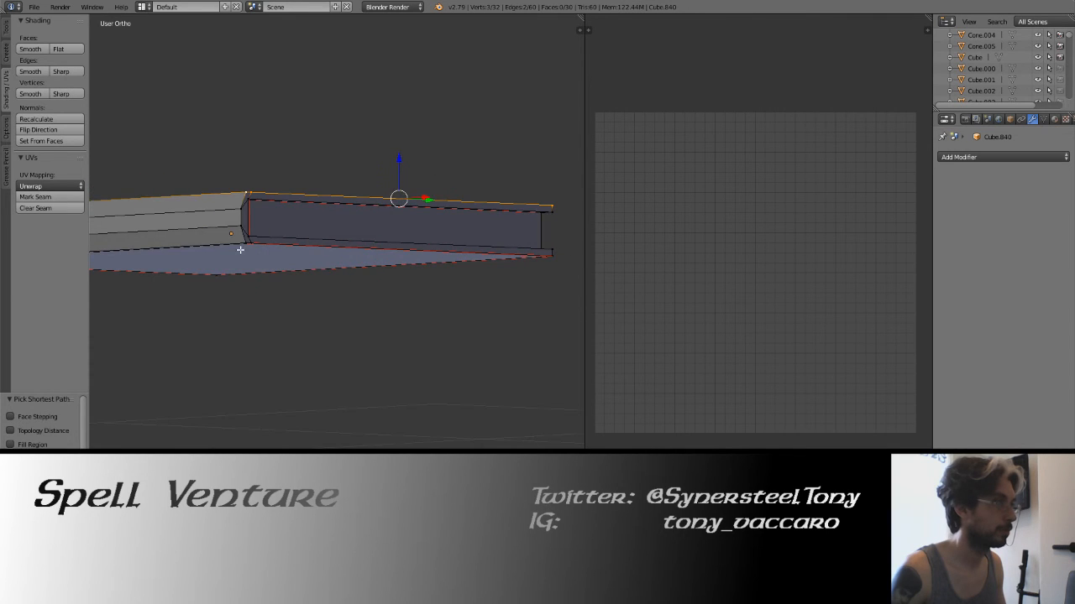
{"action": "right_click", "coordinate": [240, 249], "text": "ctrl"}
{"action": "left_click", "coordinate": [74, 198]}
Unwrap the whole book mesh, and apply the object's Rotation & Scale.
{"action": "key", "text": "a"}
{"action": "key", "text": "a"}
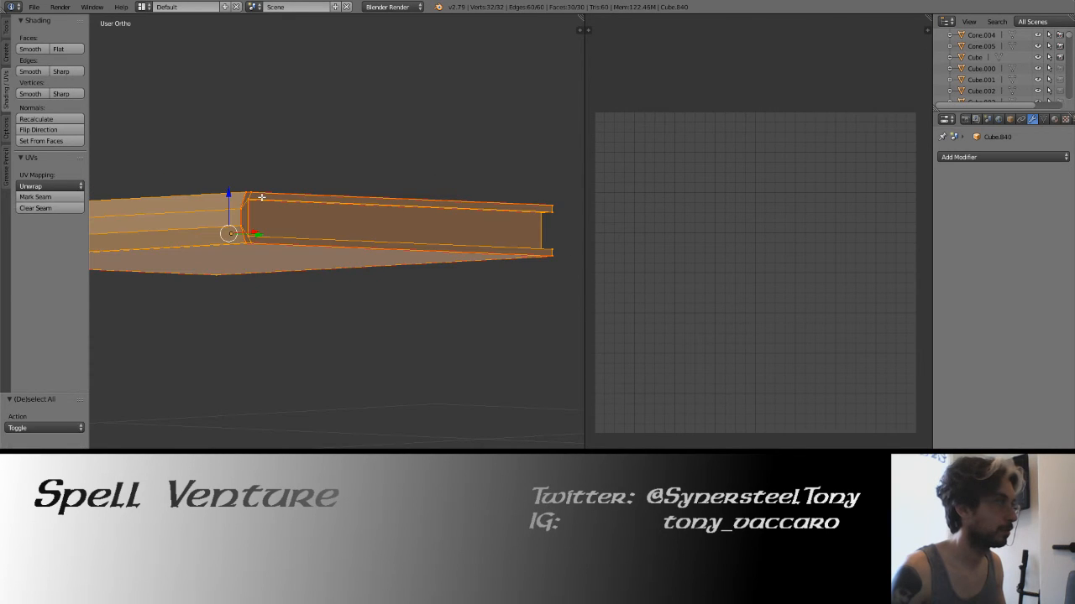
{"action": "key", "text": "u"}
{"action": "left_click", "coordinate": [261, 197]}
{"action": "key", "text": "Tab"}
{"action": "key", "text": "ctrl+a"}
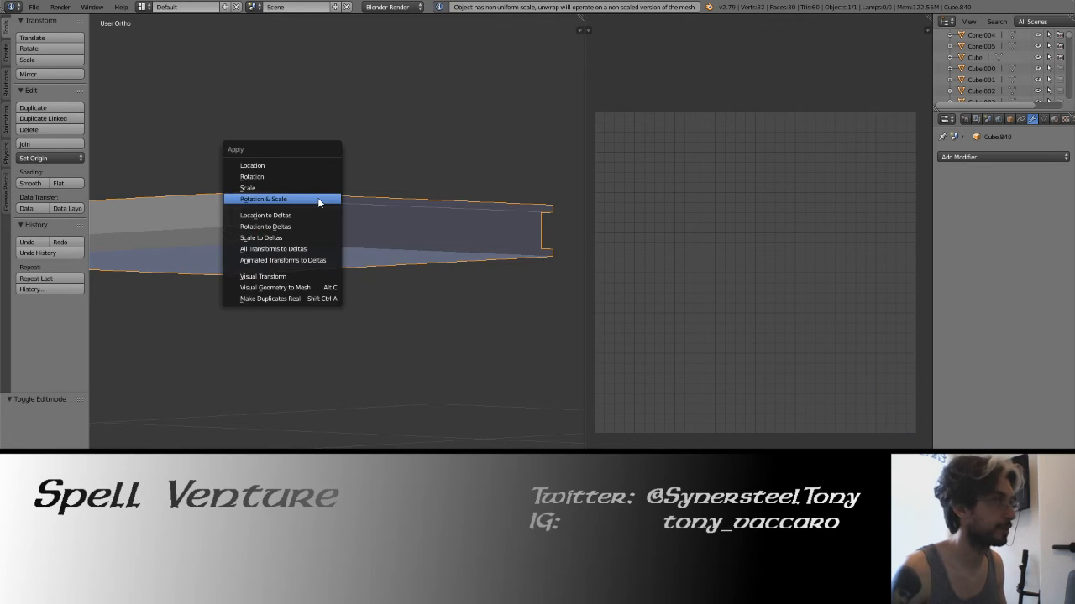
{"action": "left_click", "coordinate": [318, 201]}
{"action": "key", "text": "Tab"}
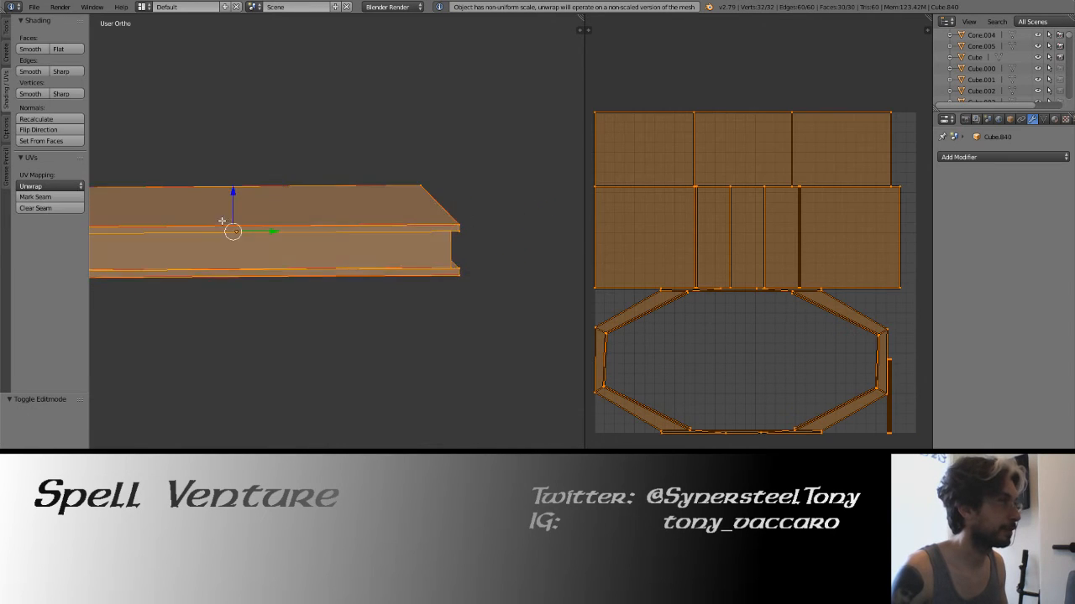
Mark seams on the short thickness edges at three open corners of the book's covers.
{"action": "middle_click_drag", "start_coordinate": [222, 221], "coordinate": [251, 210]}
{"action": "key", "text": "a"}
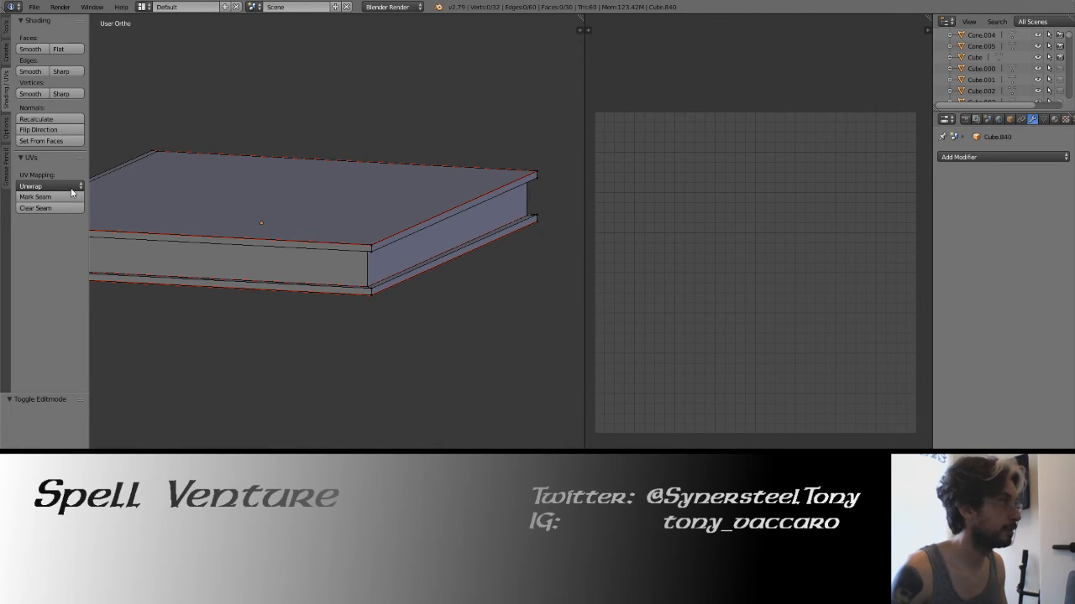
{"action": "left_click", "coordinate": [72, 197]}
{"action": "right_click", "coordinate": [372, 249]}
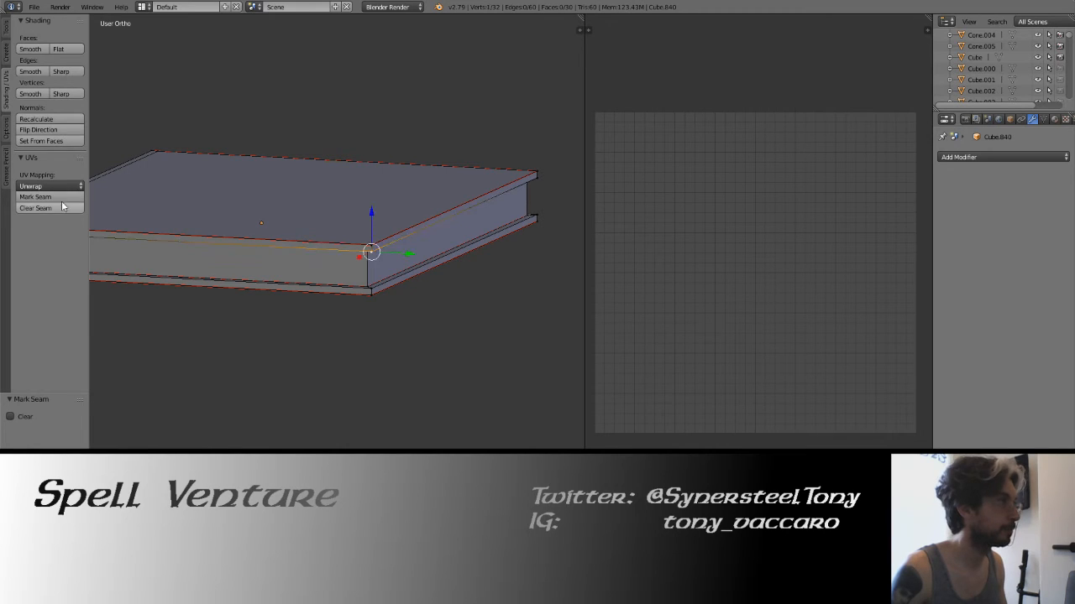
{"action": "key", "text": "a"}
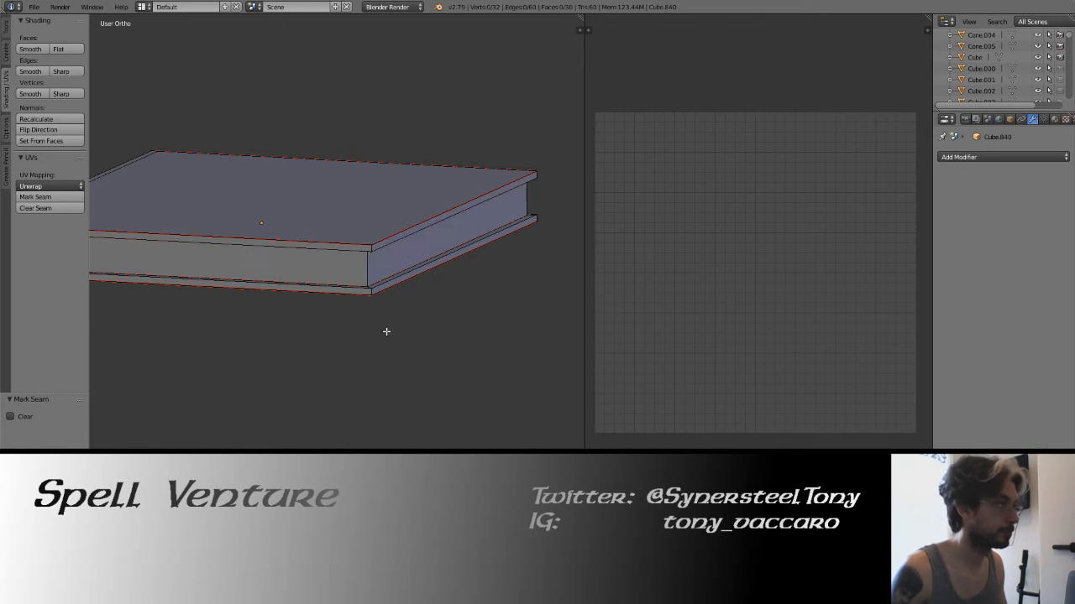
{"action": "right_click", "coordinate": [372, 246]}
{"action": "right_click", "coordinate": [538, 175], "text": "shift"}
{"action": "middle_click_drag", "start_coordinate": [492, 228], "coordinate": [447, 284]}
{"action": "right_click", "coordinate": [333, 236], "text": "shift"}
{"action": "middle_click_drag", "start_coordinate": [332, 236], "coordinate": [364, 226]}
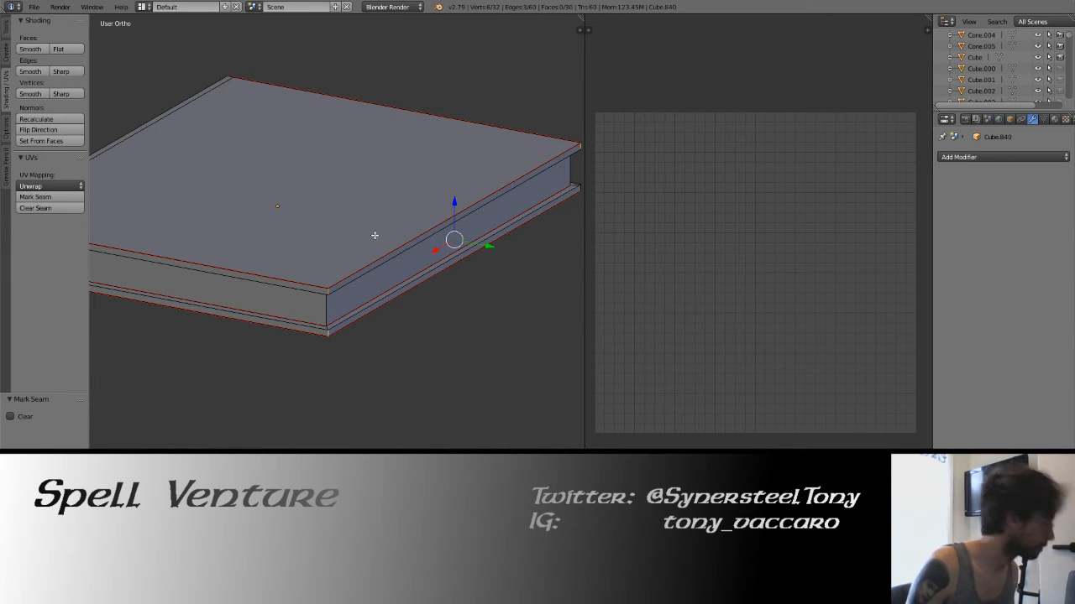
Mark seams on the remaining short corner edges of the covers, including those reached from the underside.
{"action": "middle_click_drag", "start_coordinate": [378, 220], "coordinate": [313, 246]}
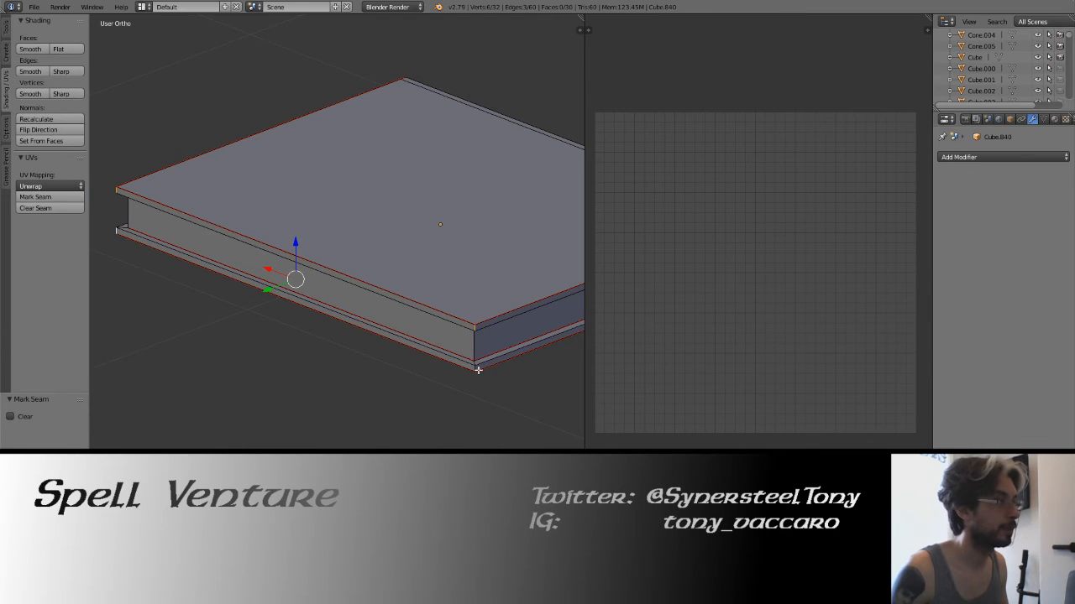
{"action": "key", "text": "a"}
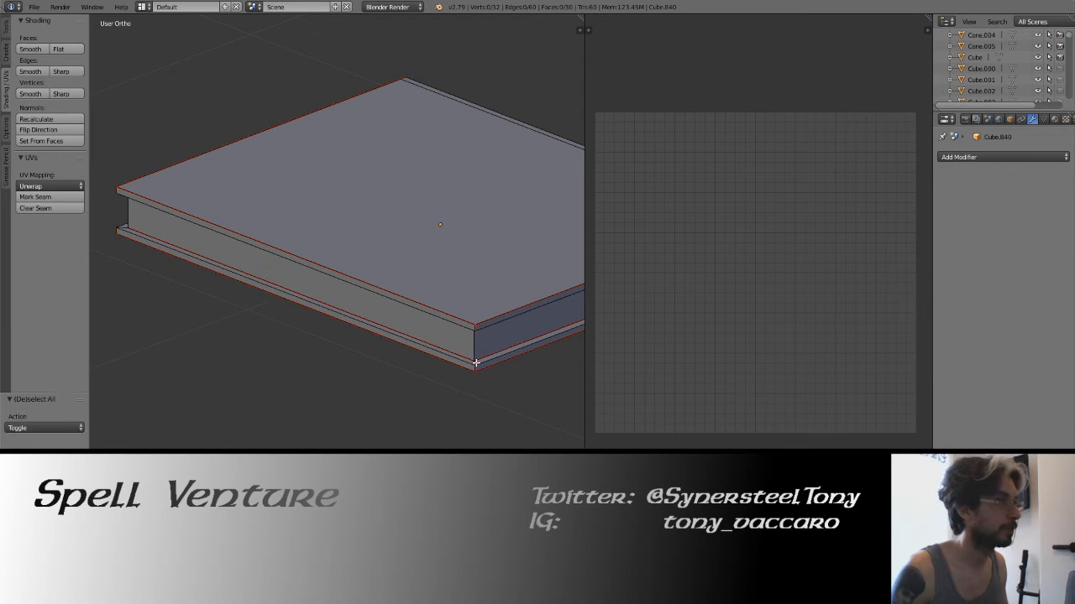
{"action": "right_click", "coordinate": [476, 363]}
{"action": "middle_click_drag", "start_coordinate": [476, 363], "coordinate": [497, 314]}
{"action": "right_click", "coordinate": [340, 337], "text": "shift"}
{"action": "right_click", "coordinate": [247, 123], "text": "shift"}
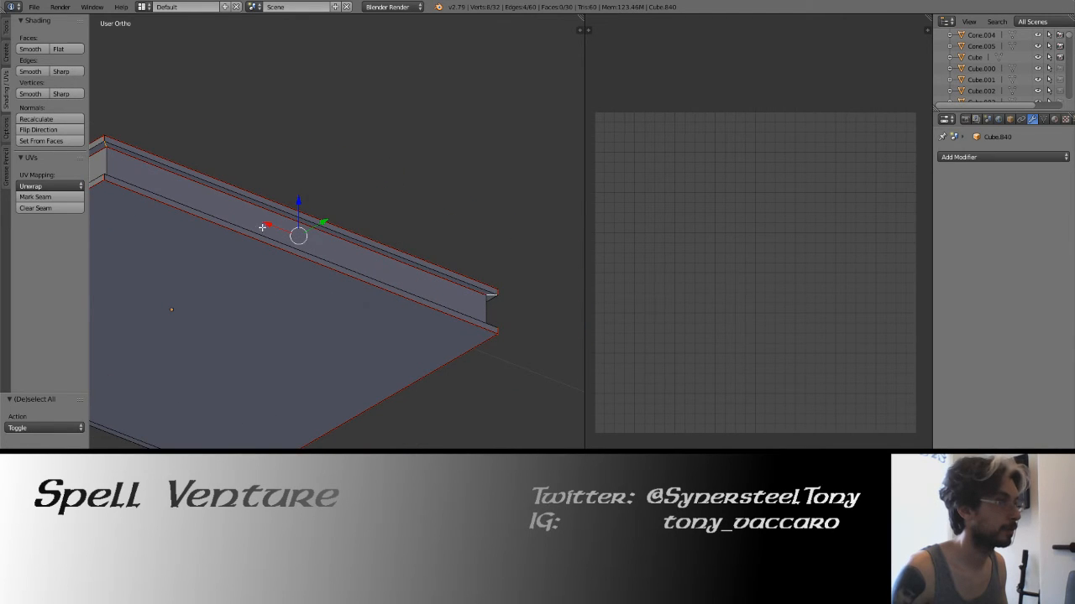
{"action": "left_click", "coordinate": [35, 197]}
Unwrap the entire book mesh again using the added corner seams.
{"action": "key", "text": "a"}
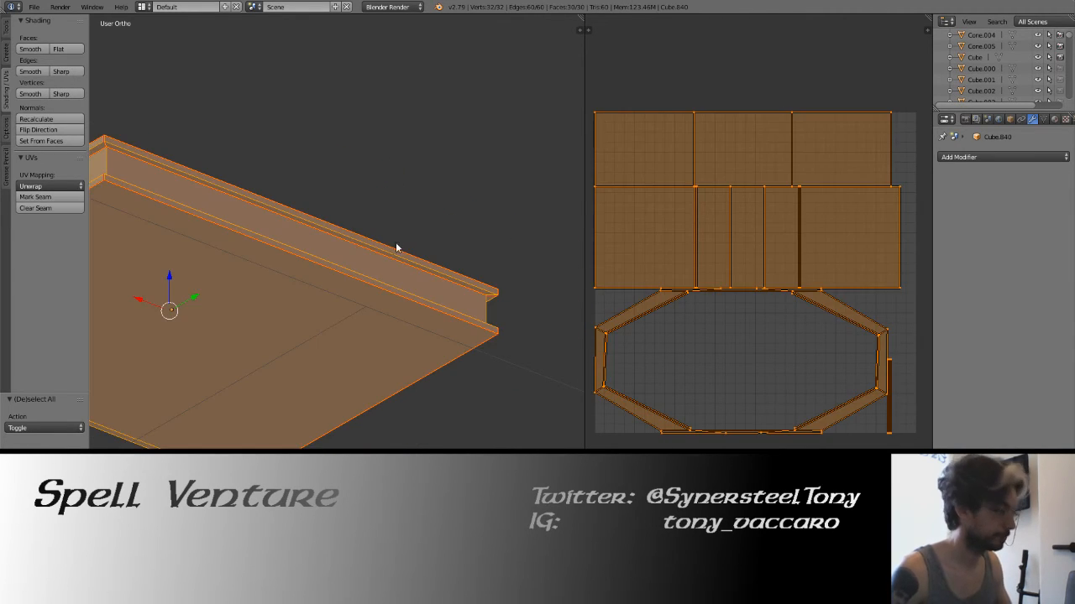
{"action": "key", "text": "u"}
{"action": "left_click", "coordinate": [396, 244]}
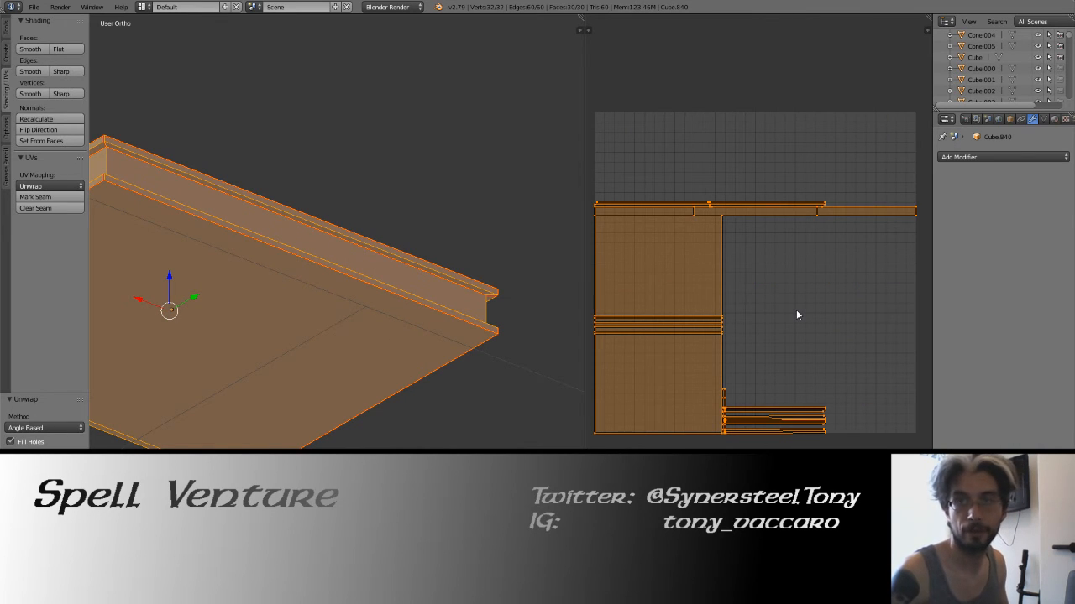
Move the long three-segment page strip island vertically by about 0.286, aligning it with the upper edge of the UV area.
{"action": "key", "text": "l"}
{"action": "middle_click_drag", "start_coordinate": [271, 237], "coordinate": [362, 290]}
{"action": "middle_click_drag", "start_coordinate": [269, 227], "coordinate": [537, 226]}
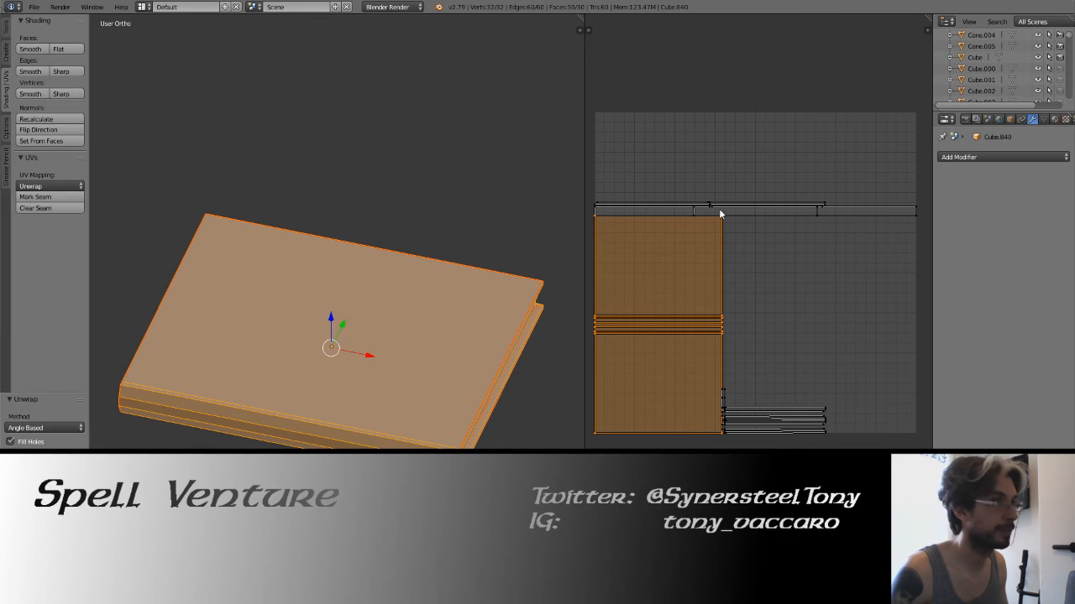
{"action": "key", "text": "l"}
{"action": "key", "text": "g"}
{"action": "key", "text": "y"}
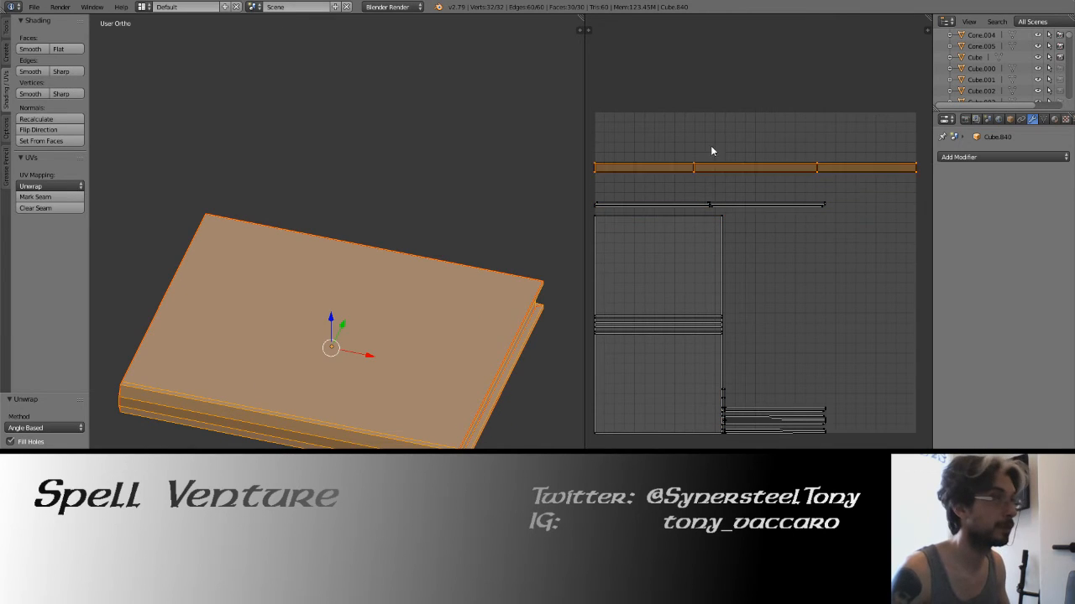
{"action": "left_click", "coordinate": [708, 116]}
Move the long thin strip and the stacked cover-edge islands together to the upper UV area, by about 0.275 horizontally and 0.879 vertically.
{"action": "key", "text": "l"}
{"action": "key", "text": "shift+l"}
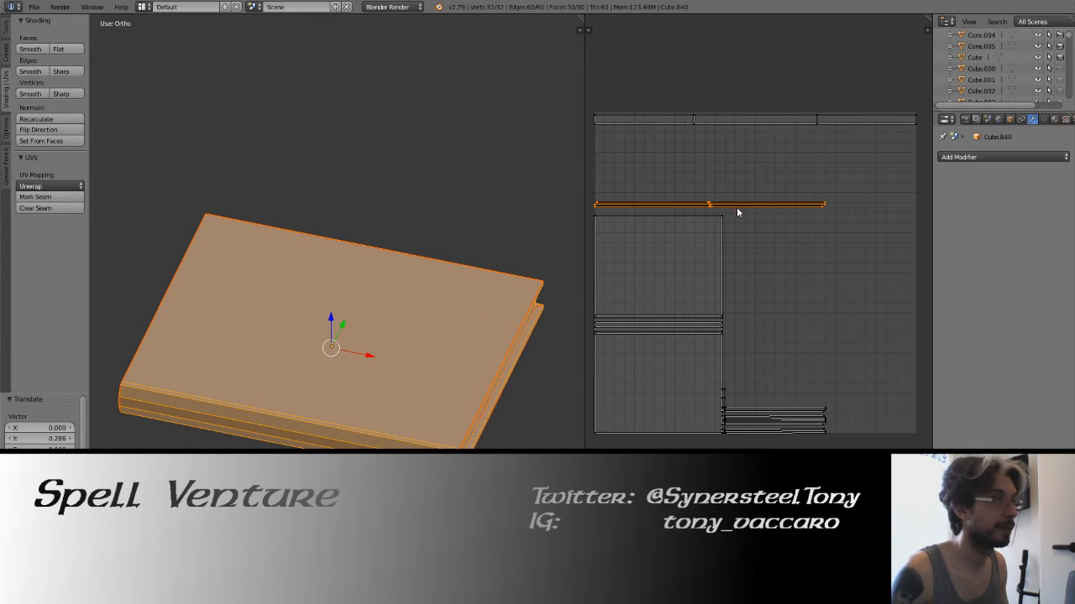
{"action": "key", "text": "l"}
{"action": "key", "text": "l"}
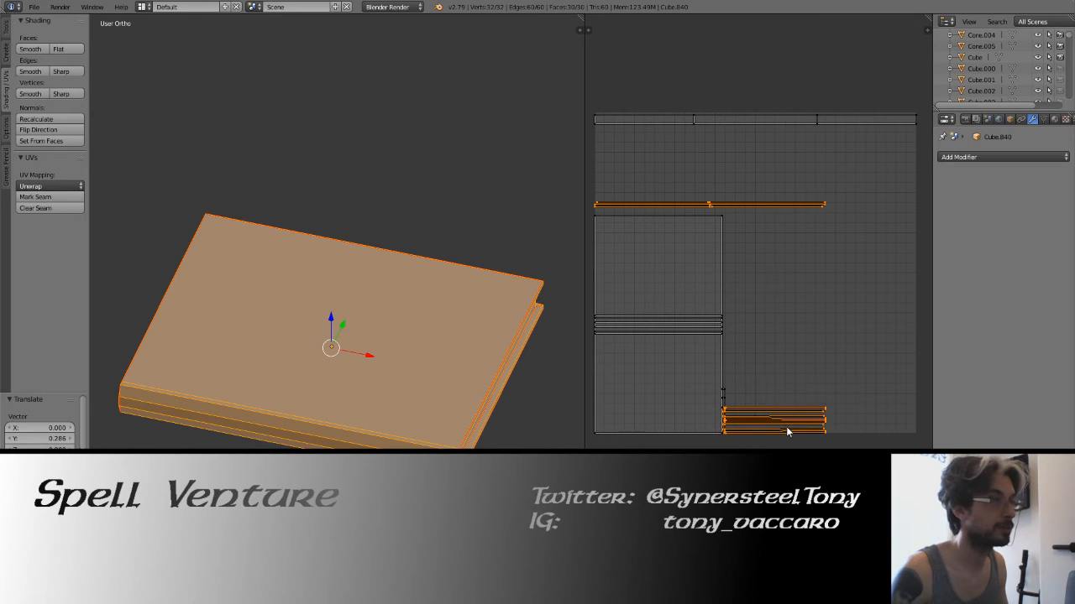
{"action": "key", "text": "Tab"}
{"action": "key", "text": "Tab"}
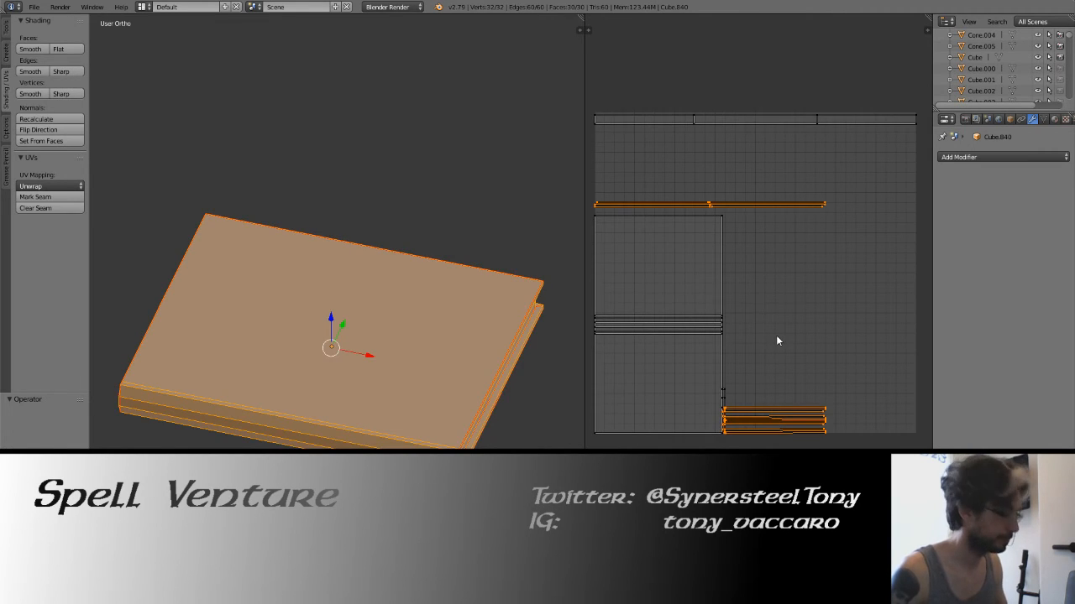
{"action": "key", "text": "g"}
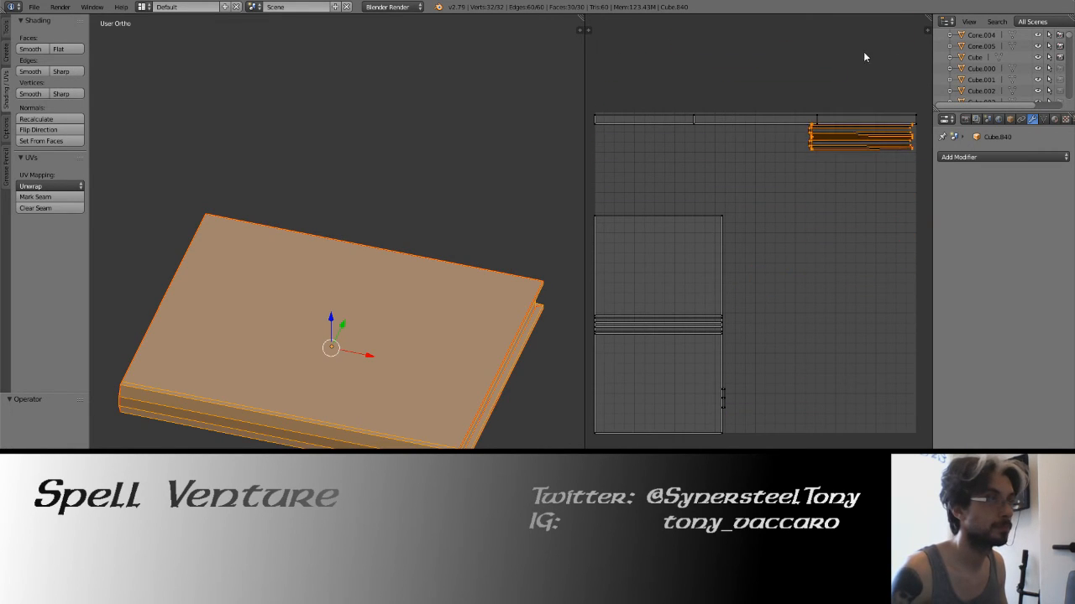
{"action": "left_click", "coordinate": [866, 58]}
Reposition the long thin strip island directly beneath the page strip, moving it about -0.324 in X and -0.658 in Y.
{"action": "middle_click_drag", "start_coordinate": [818, 110], "coordinate": [797, 278]}
{"action": "right_click", "coordinate": [812, 93]}
{"action": "key", "text": "g"}
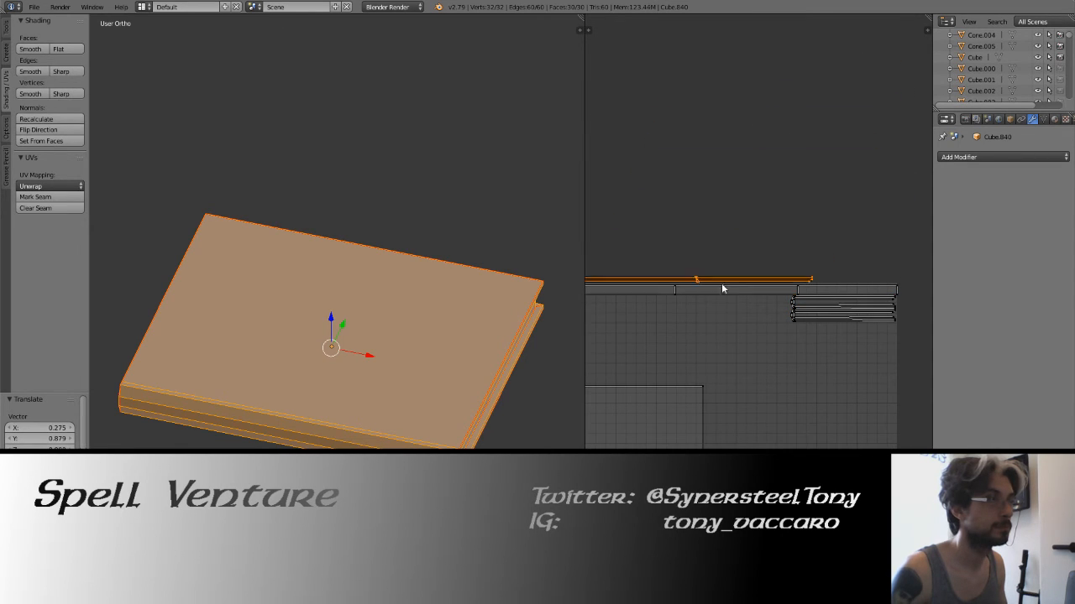
{"action": "left_click", "coordinate": [703, 305]}
{"action": "middle_click_drag", "start_coordinate": [703, 304], "coordinate": [674, 278]}
{"action": "key", "text": "g"}
{"action": "left_click", "coordinate": [698, 278]}
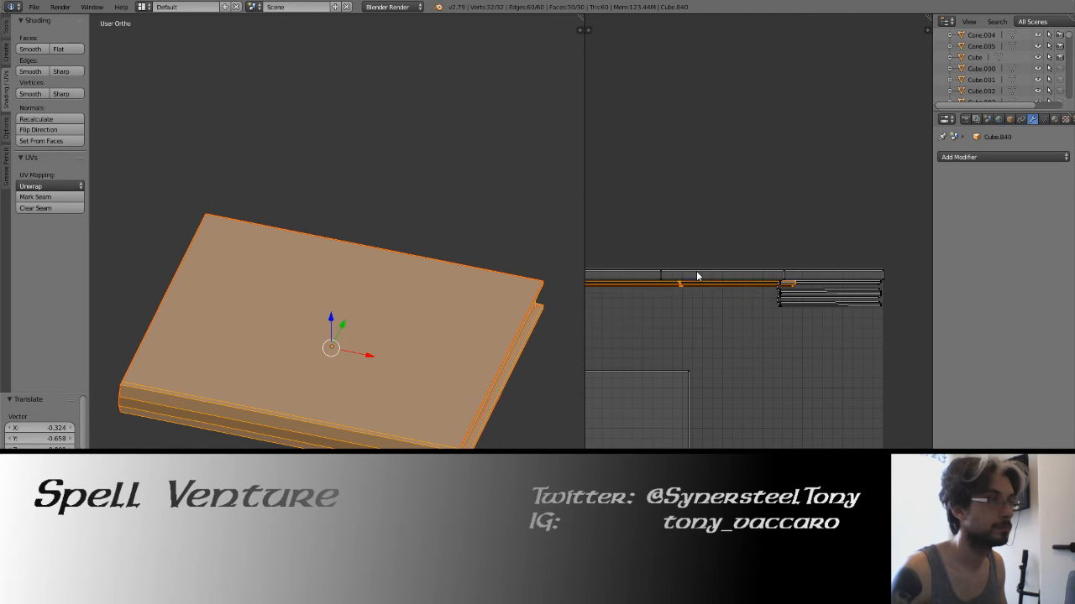
Place the two stacks of cover-edge islands side by side below the long strips, shifting them about -0.479 and -0.145 in X.
{"action": "right_click", "coordinate": [804, 281]}
{"action": "right_click", "coordinate": [815, 291]}
{"action": "key", "text": "g"}
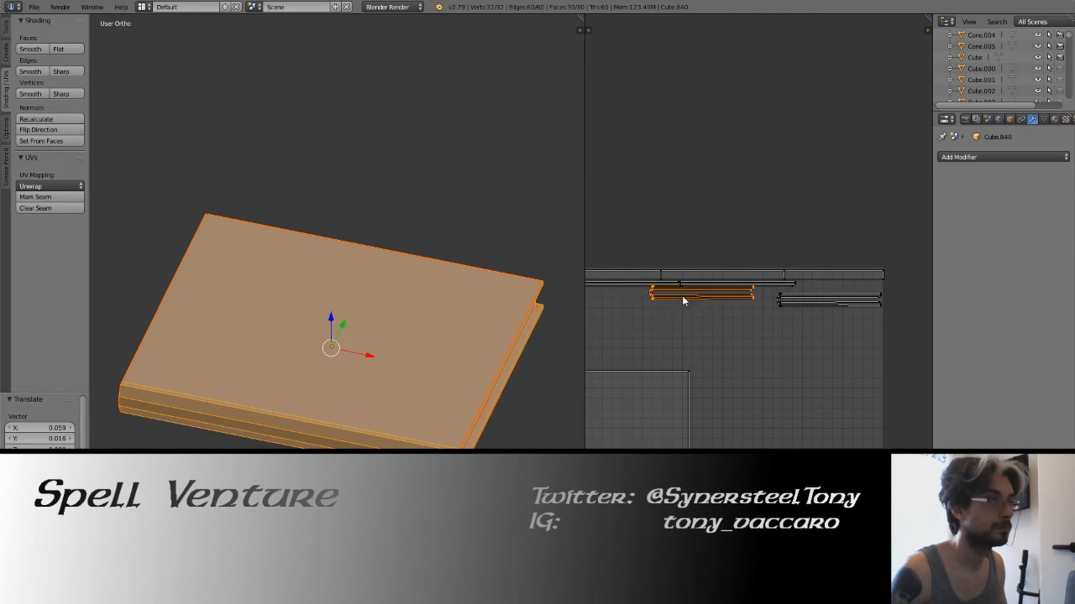
{"action": "left_click", "coordinate": [660, 303]}
{"action": "right_click", "coordinate": [805, 304]}
{"action": "key", "text": "g"}
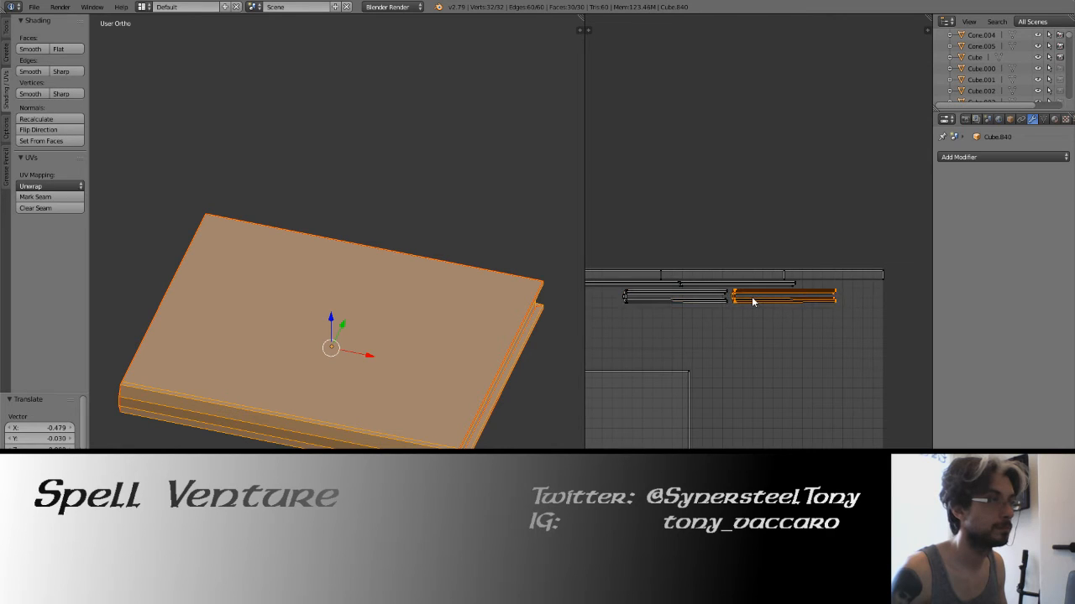
{"action": "left_click", "coordinate": [752, 301]}
Move the small islands beside the cover to the end of the cover-edge stacks, by about 0.465 in X and 0.812 in Y.
{"action": "right_click", "coordinate": [619, 432]}
{"action": "middle_click_drag", "start_coordinate": [686, 345], "coordinate": [717, 295]}
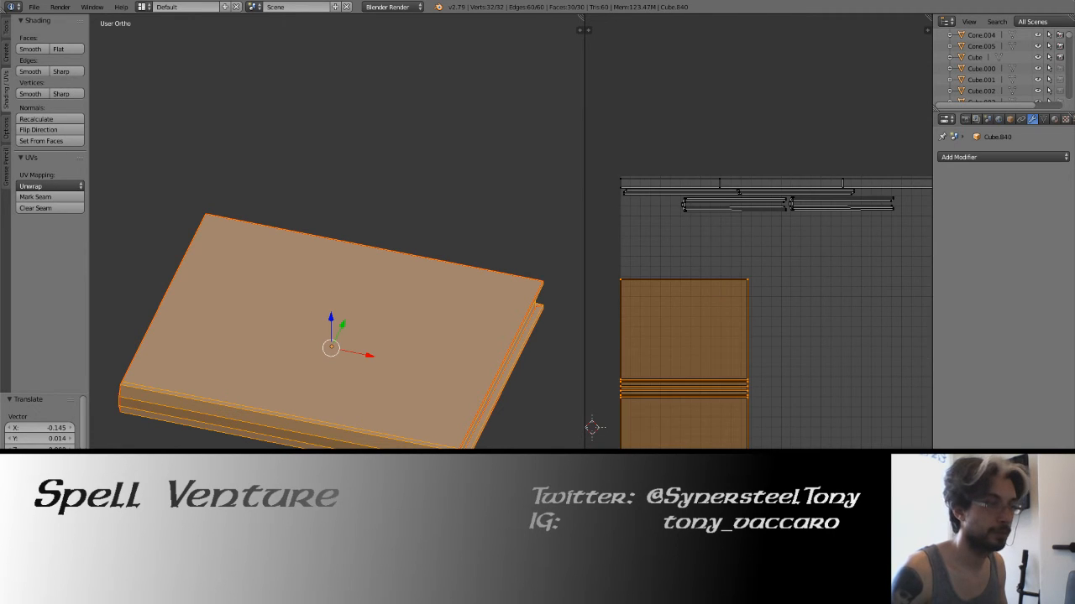
{"action": "right_click", "coordinate": [741, 337]}
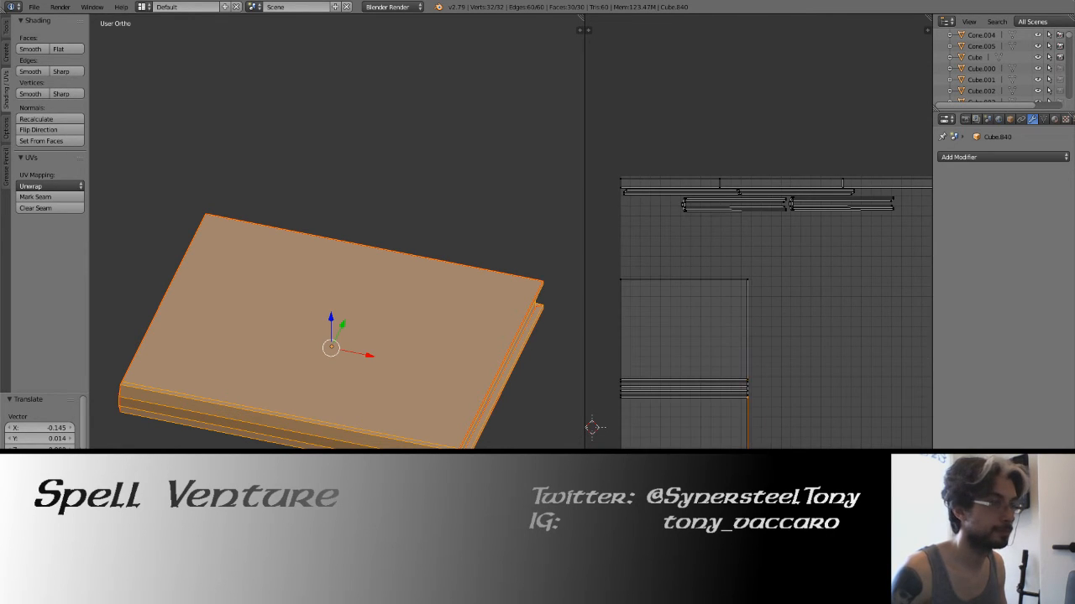
{"action": "key", "text": "a"}
{"action": "key", "text": "l"}
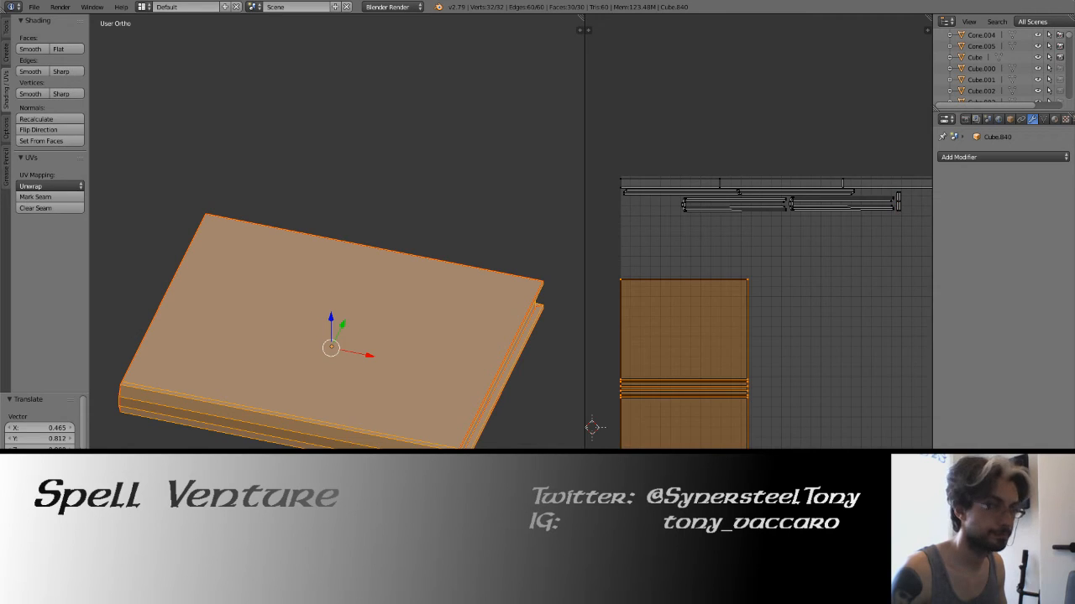
Check which edges of the book correspond to the two long sides of the cover's UV island.
{"action": "key", "text": "a"}
{"action": "key", "text": "a"}
{"action": "right_click", "coordinate": [752, 357]}
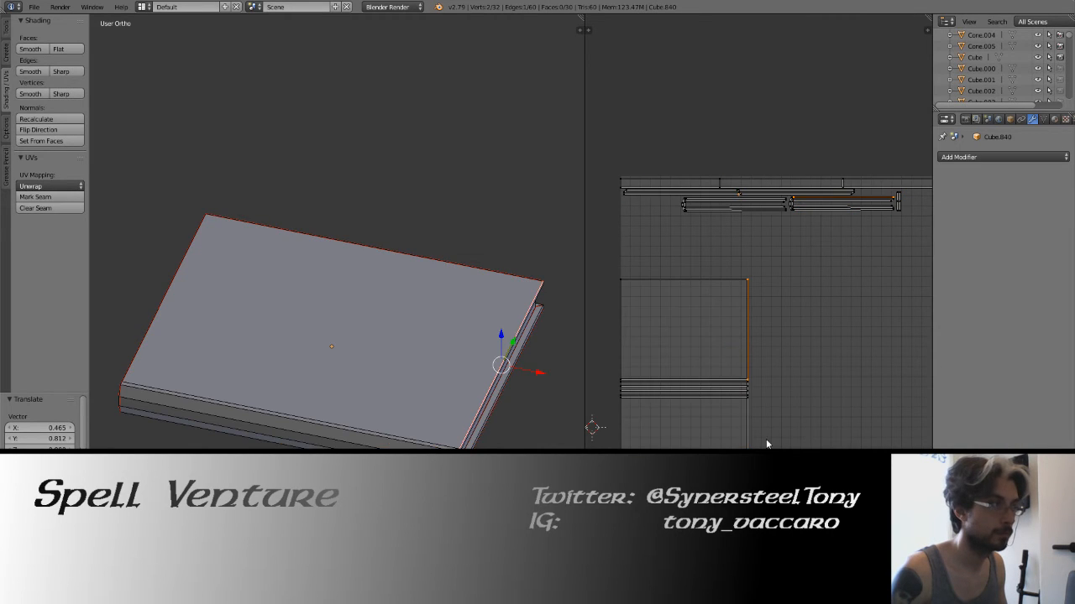
{"action": "right_click", "coordinate": [766, 439], "text": "shift"}
{"action": "middle_click_drag", "start_coordinate": [533, 349], "coordinate": [454, 349]}
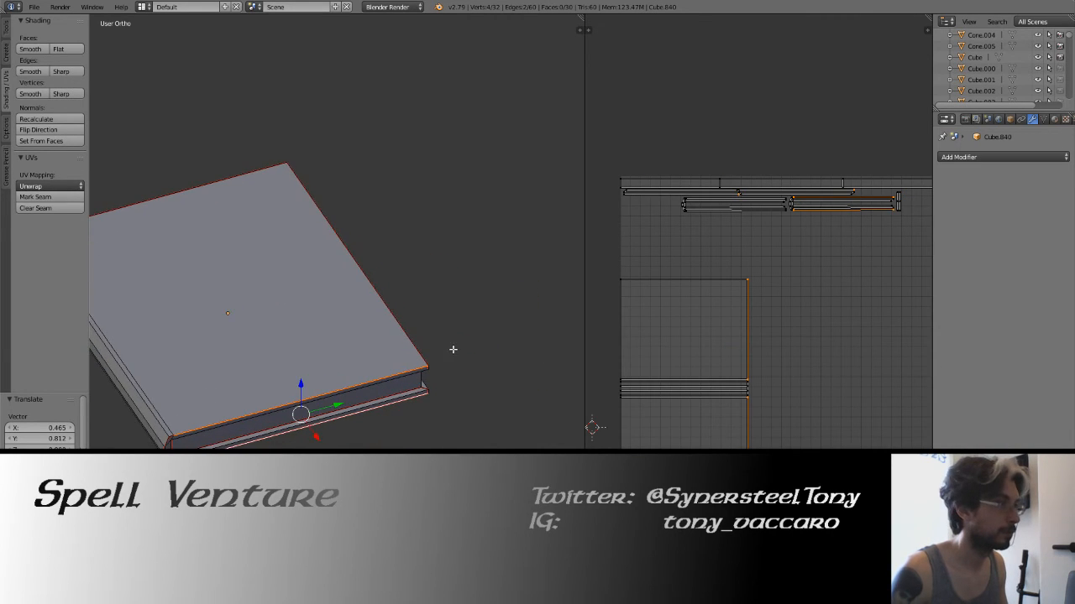
{"action": "right_click", "coordinate": [626, 336]}
{"action": "right_click", "coordinate": [623, 429], "text": "shift"}
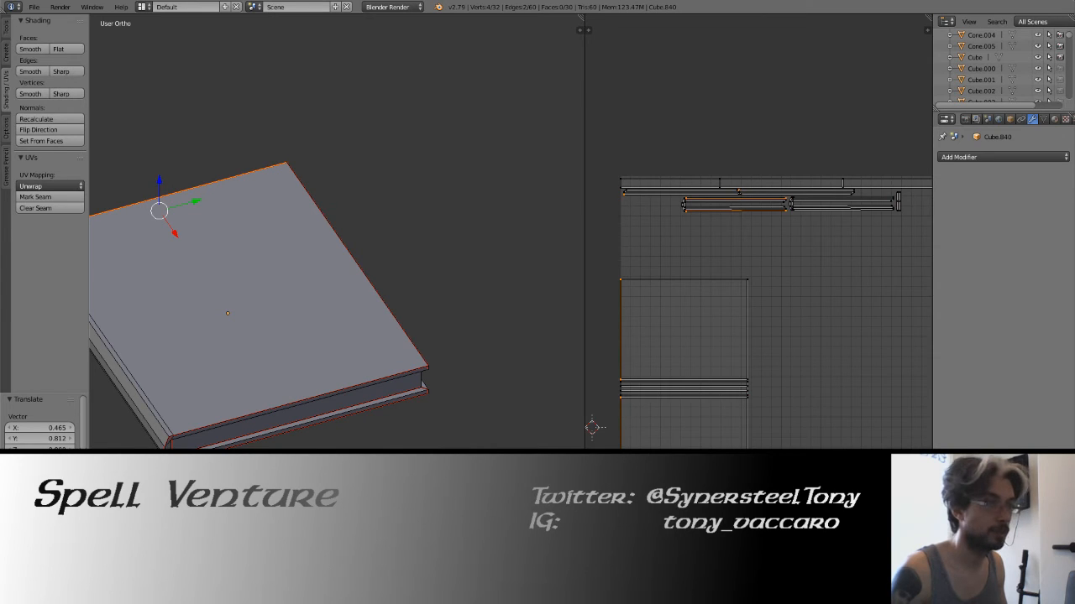
Rotate the cover island 90° and move it about 0.331 in X and 0.131 in Y toward the middle of the UV area.
{"action": "key", "text": "a"}
{"action": "key", "text": "a"}
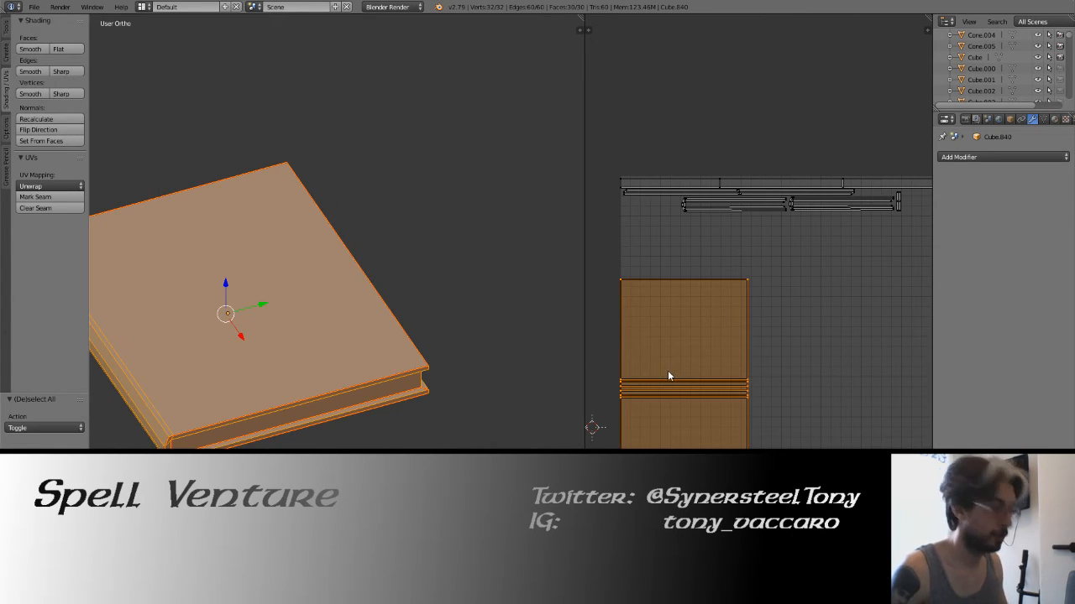
{"action": "type", "text": "r90"}
{"action": "key", "text": "Return"}
{"action": "key", "text": "g"}
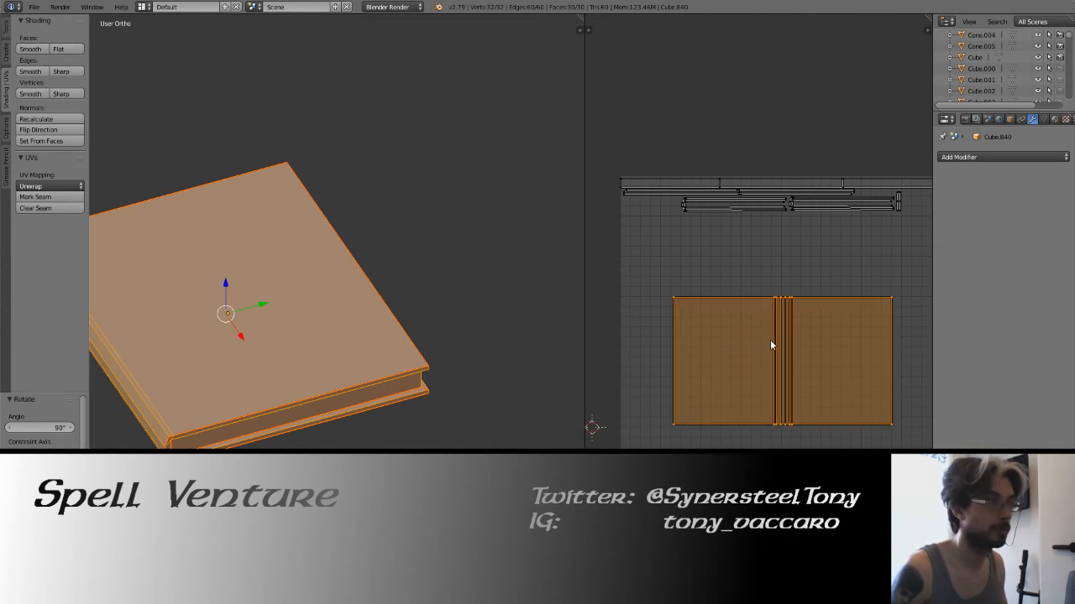
{"action": "left_click", "coordinate": [773, 327]}
{"action": "middle_click_drag", "start_coordinate": [773, 327], "coordinate": [749, 305]}
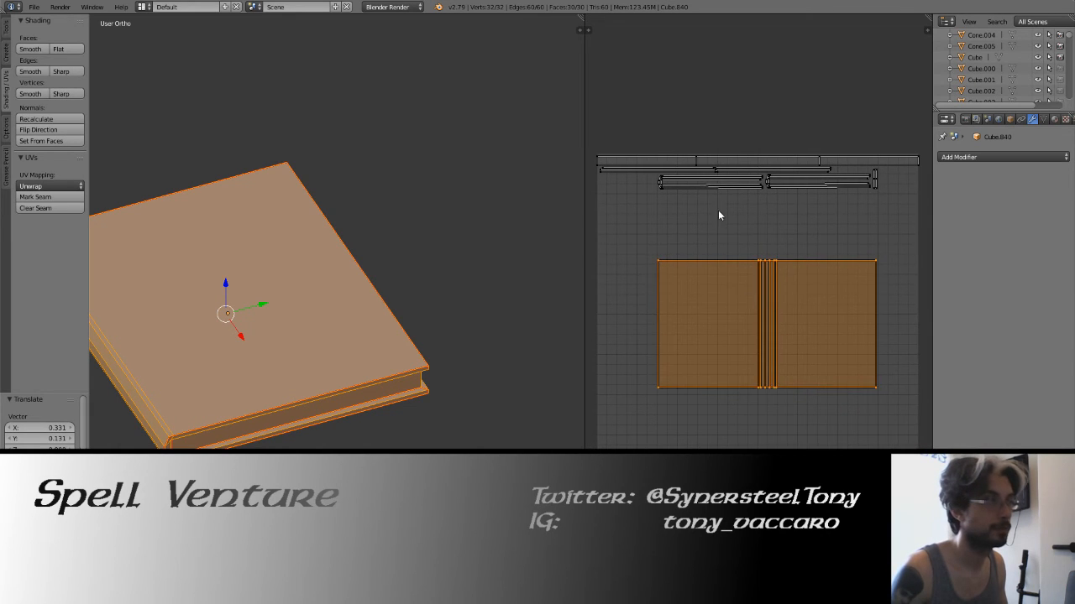
Scale the cover island by about 1.464 to span the UV width, and position it just below the strip islands.
{"action": "key", "text": "s"}
{"action": "left_click", "coordinate": [688, 188]}
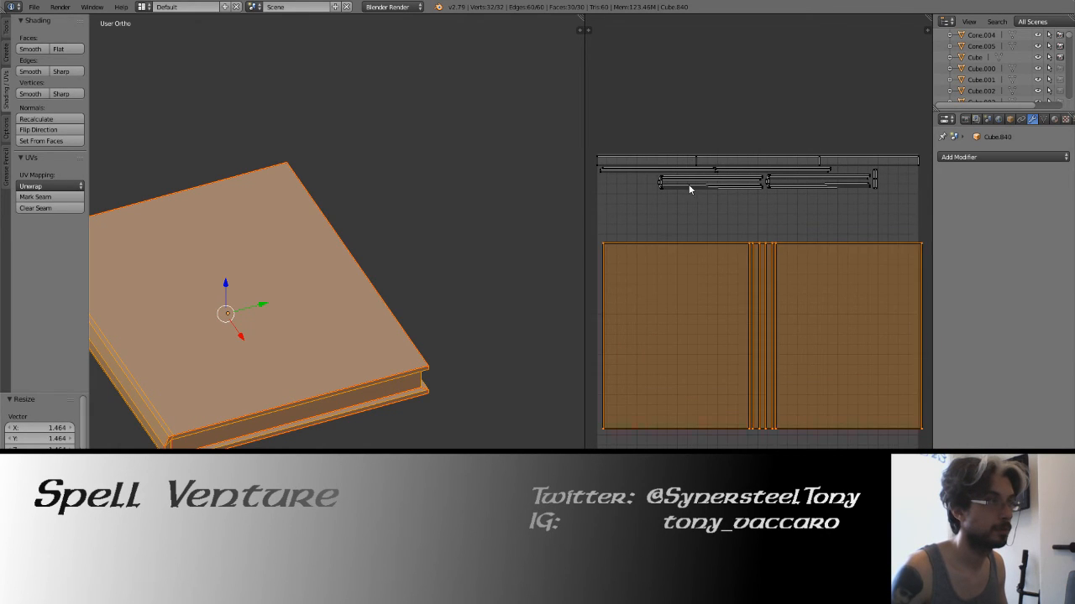
{"action": "key", "text": "g"}
{"action": "left_click", "coordinate": [645, 176]}
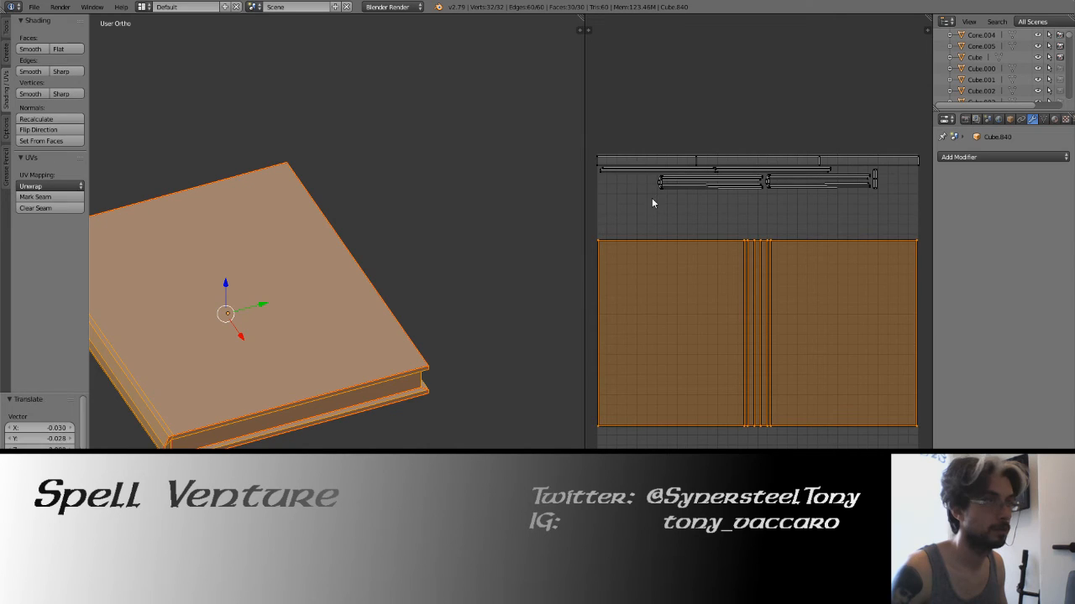
{"action": "key", "text": "g"}
{"action": "key", "text": "y"}
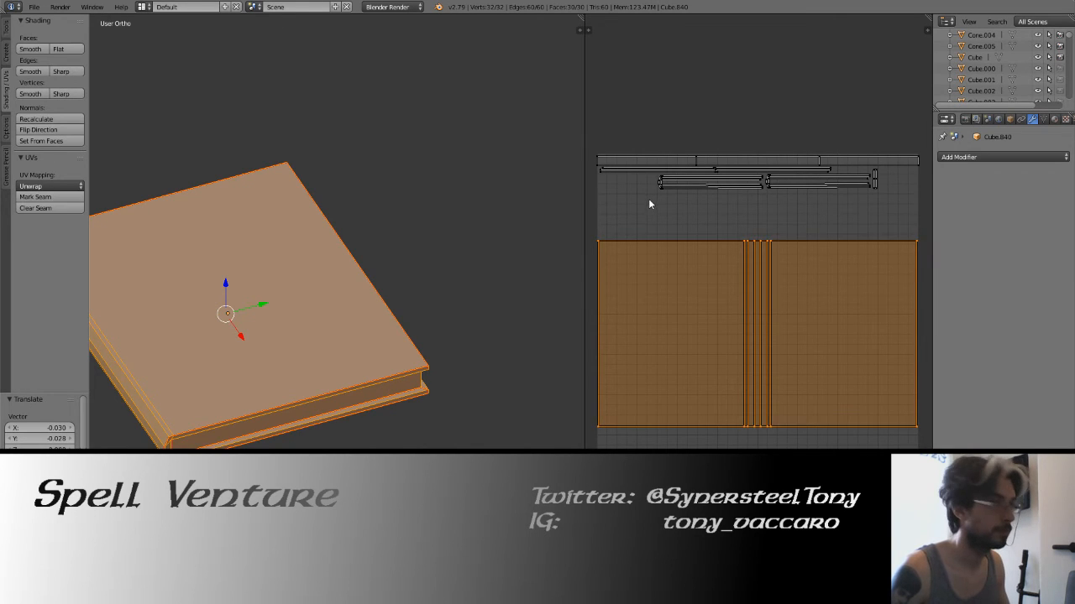
{"action": "left_click", "coordinate": [649, 183]}
{"action": "scroll", "coordinate": [651, 186], "scroll_direction": "down", "scroll_amount": 2}
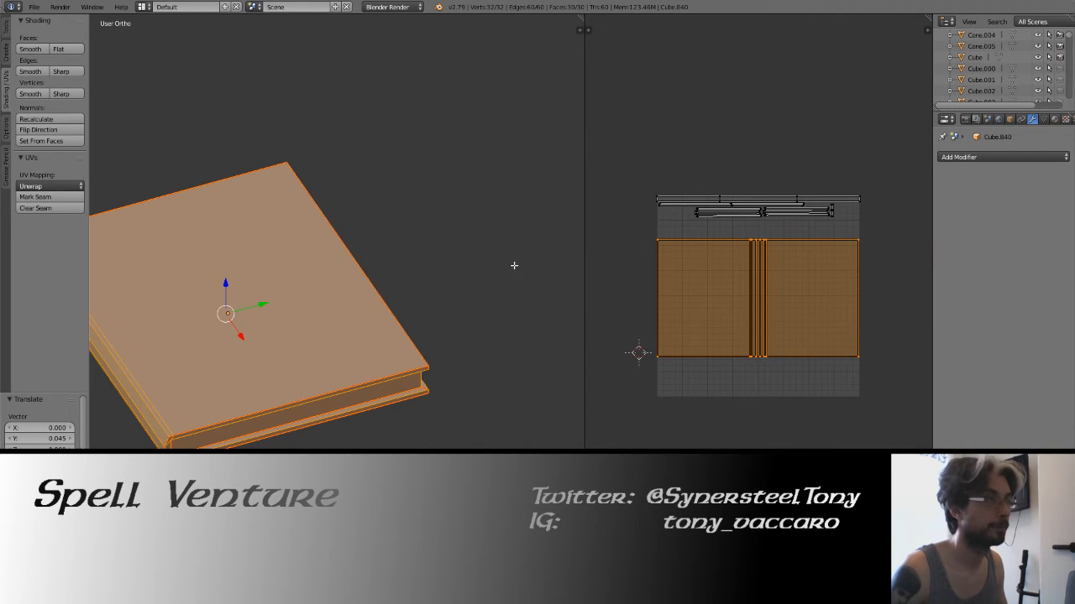
{"action": "middle_click_drag", "start_coordinate": [628, 264], "coordinate": [644, 282]}
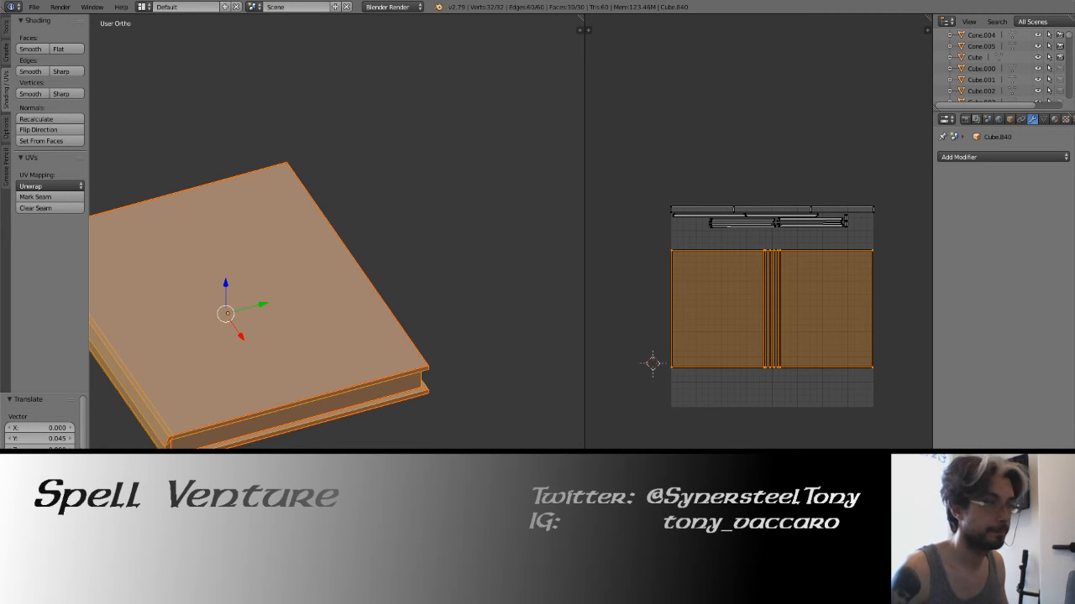
Check which book faces match the two cover halves and the spine strips in the UV layout.
{"action": "left_click", "coordinate": [825, 295]}
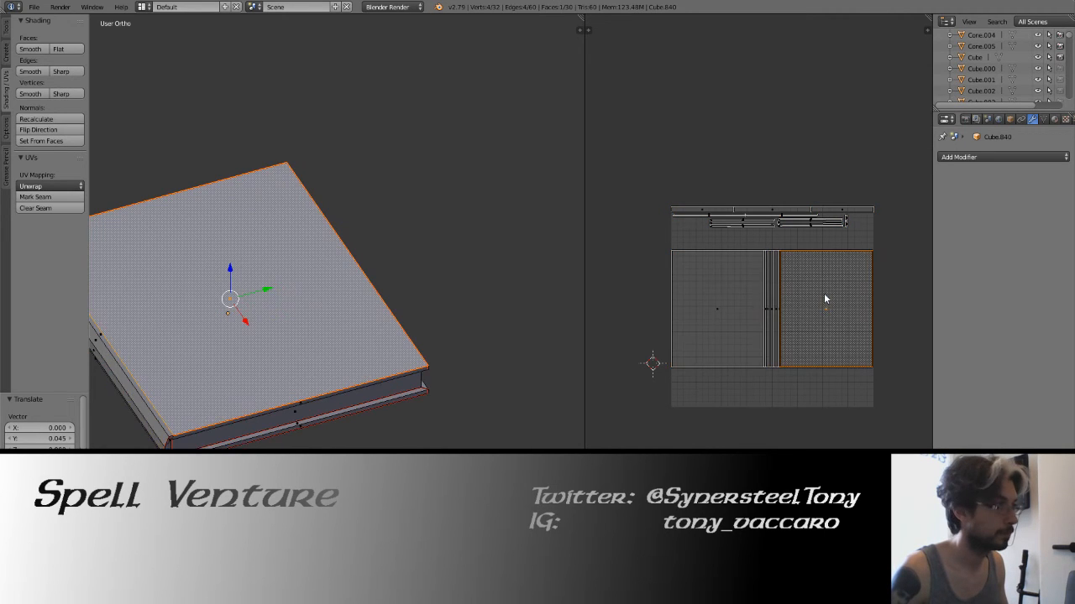
{"action": "right_click", "coordinate": [742, 302]}
{"action": "right_click", "coordinate": [773, 306]}
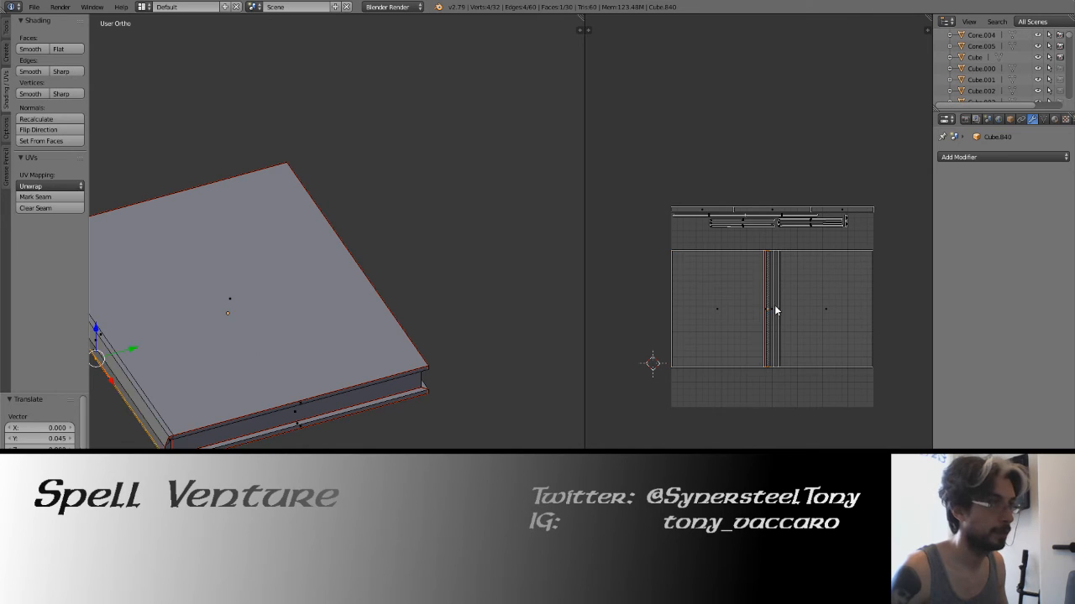
{"action": "right_click", "coordinate": [724, 309]}
{"action": "right_click", "coordinate": [832, 310]}
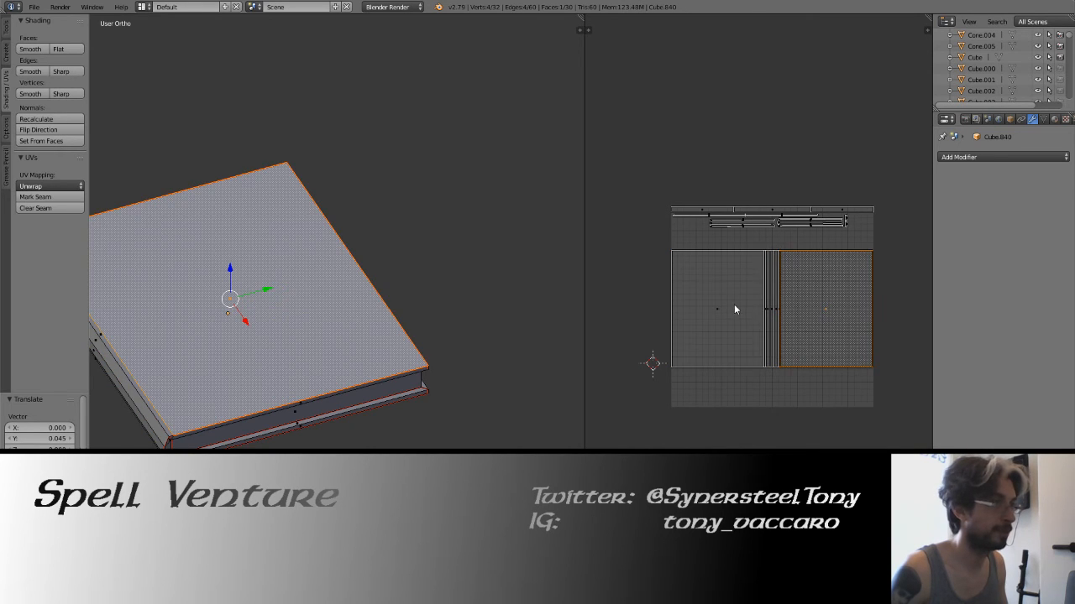
{"action": "key", "text": "Tab"}
{"action": "key", "text": "Tab"}
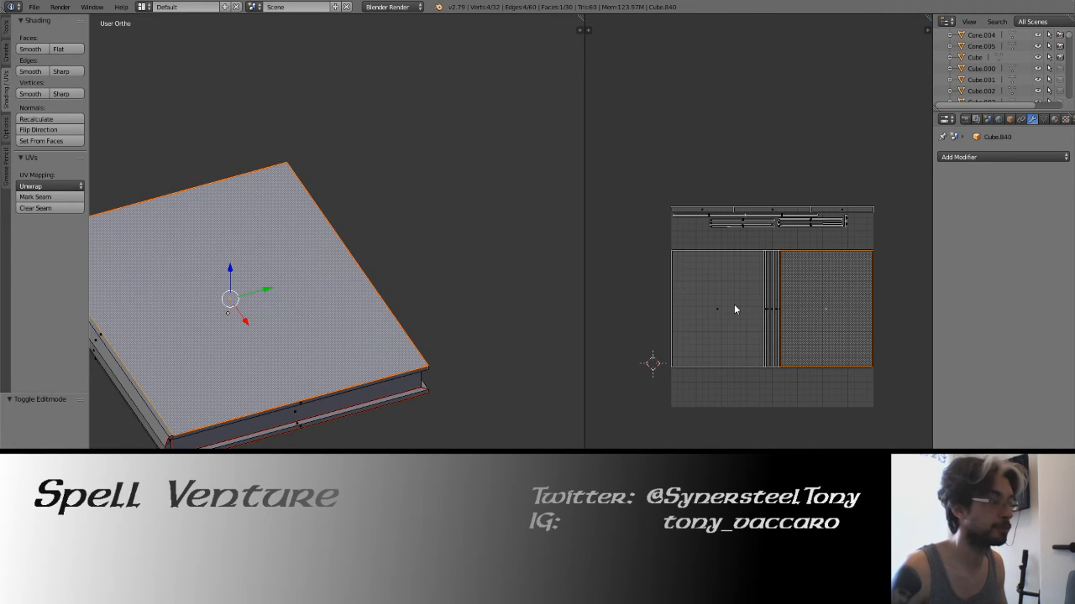
Move the book object to layer 2 with the coffee table props, display that layer, and save the file.
{"action": "key", "text": "Tab"}
{"action": "key", "text": "m"}
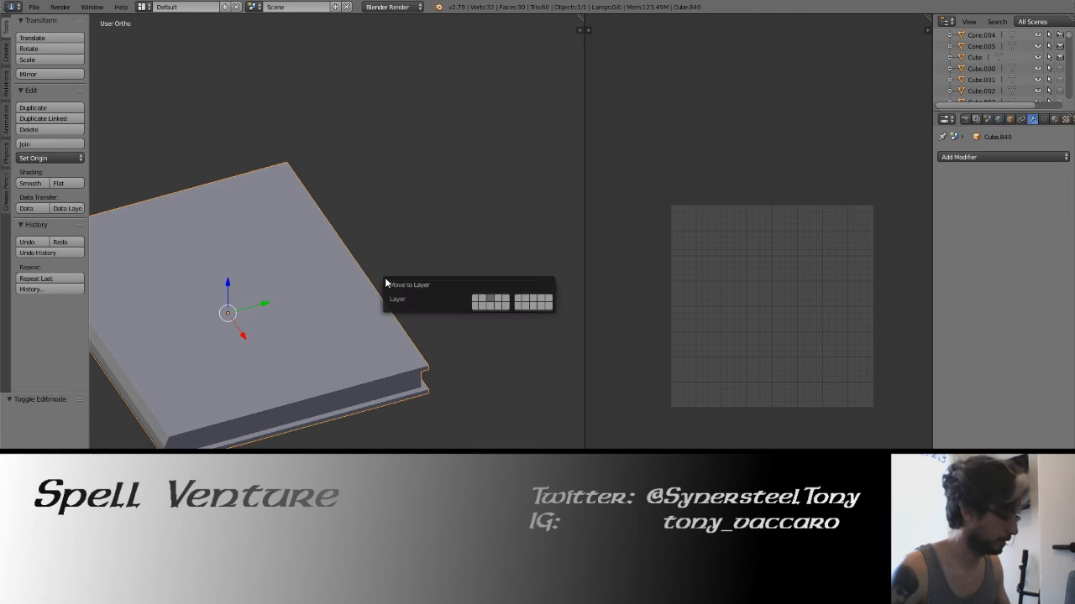
{"action": "key", "text": "2"}
{"action": "key", "text": "2"}
{"action": "scroll", "coordinate": [403, 264], "scroll_direction": "down", "scroll_amount": 4}
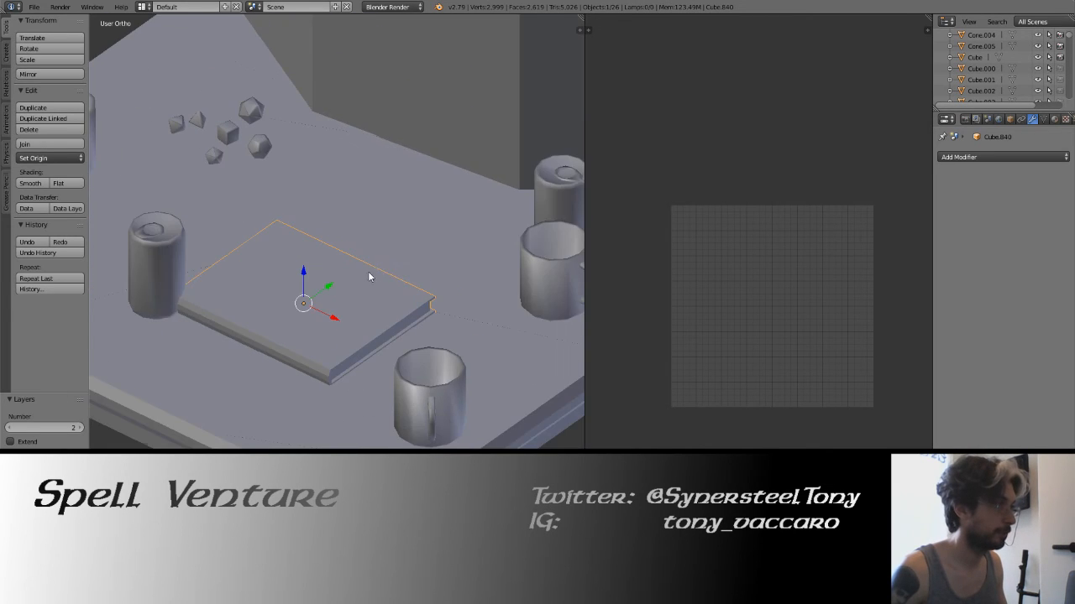
{"action": "key", "text": "KP_7"}
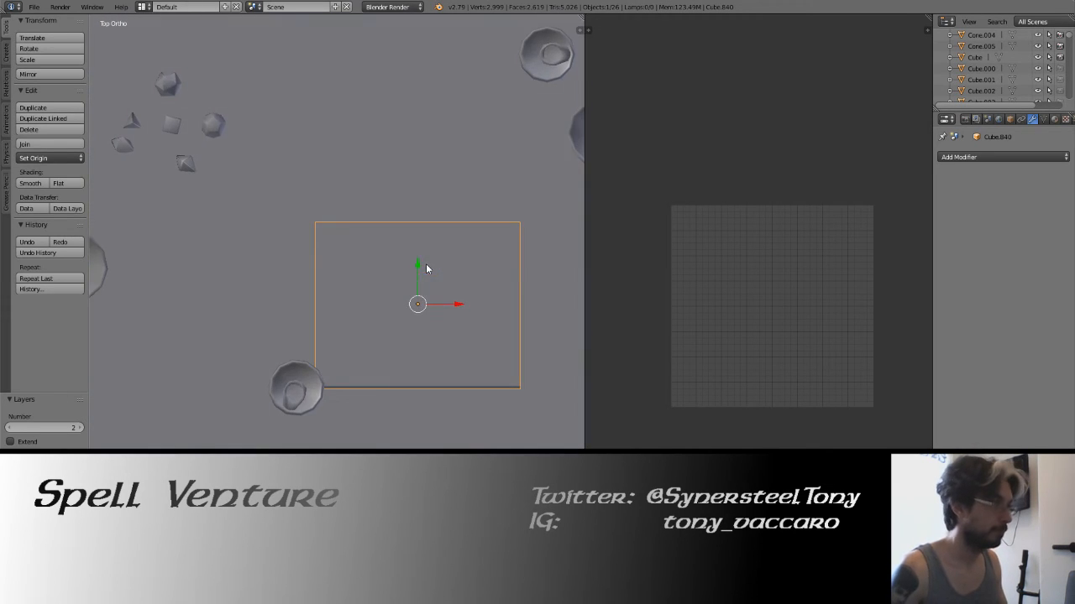
{"action": "key", "text": "ctrl+s"}
{"action": "left_click", "coordinate": [354, 207]}
Rotate the book about 43.3° in top view, and display the scene in wireframe.
{"action": "key", "text": "r"}
{"action": "left_click", "coordinate": [477, 187]}
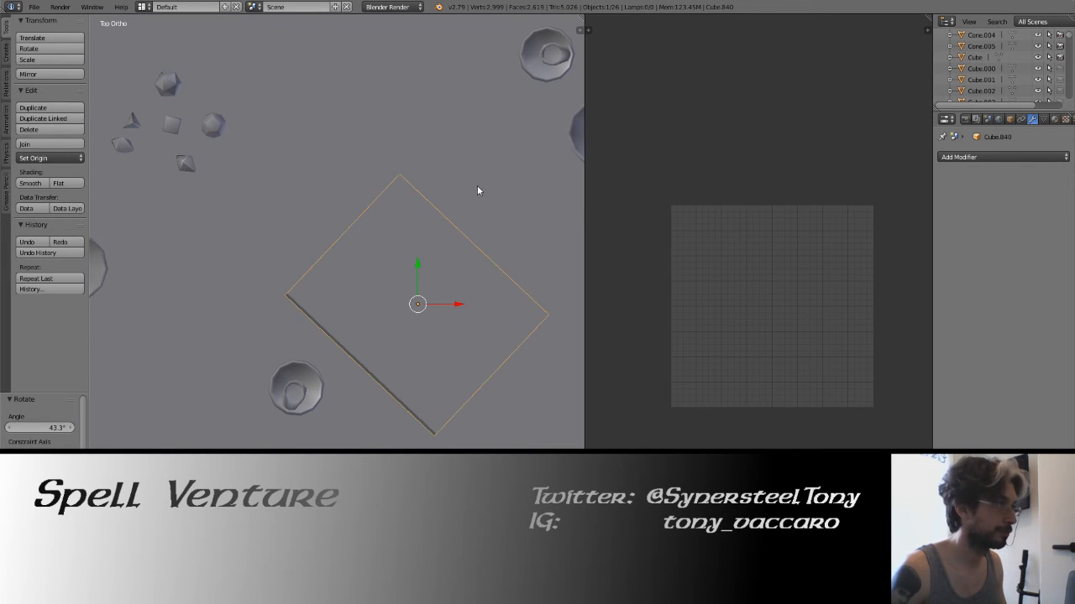
{"action": "middle_click_drag", "start_coordinate": [477, 187], "coordinate": [377, 221]}
{"action": "key", "text": "z"}
{"action": "scroll", "coordinate": [377, 225], "scroll_direction": "down", "scroll_amount": 3}
{"action": "key", "text": "KP_7"}
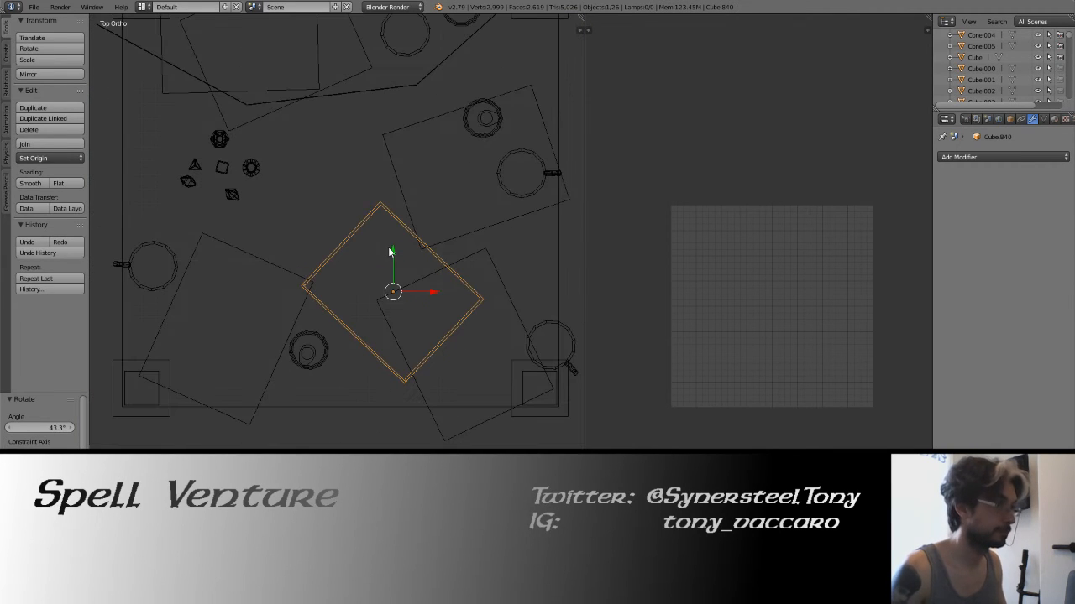
Turn the book further by about 51.9° and -14.7°, and move it between the front can and the front corner mug.
{"action": "key", "text": "r"}
{"action": "left_click", "coordinate": [485, 195]}
{"action": "key", "text": "g"}
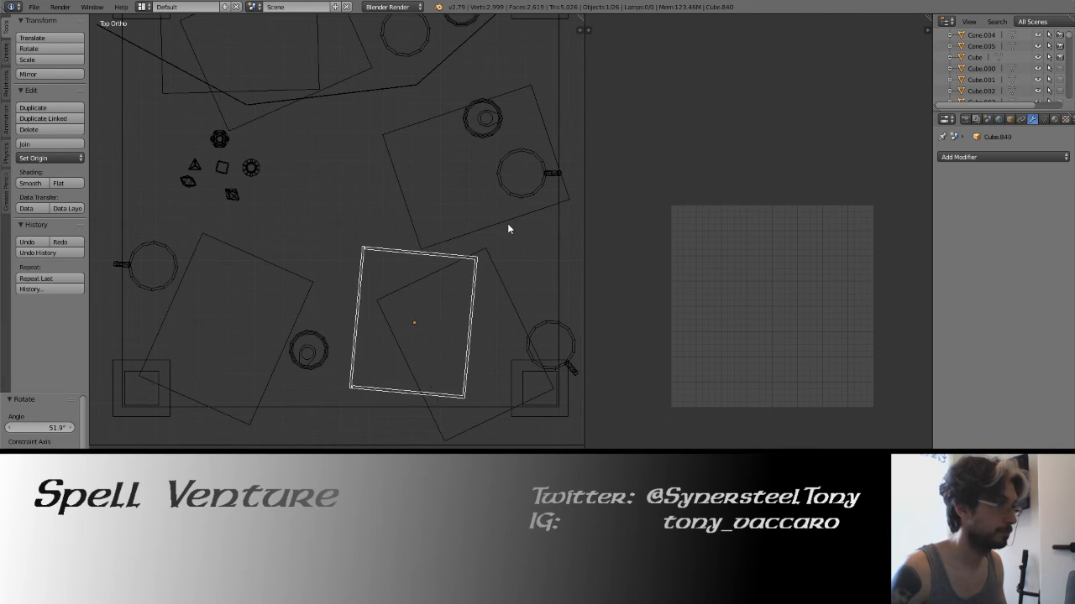
{"action": "left_click", "coordinate": [459, 189]}
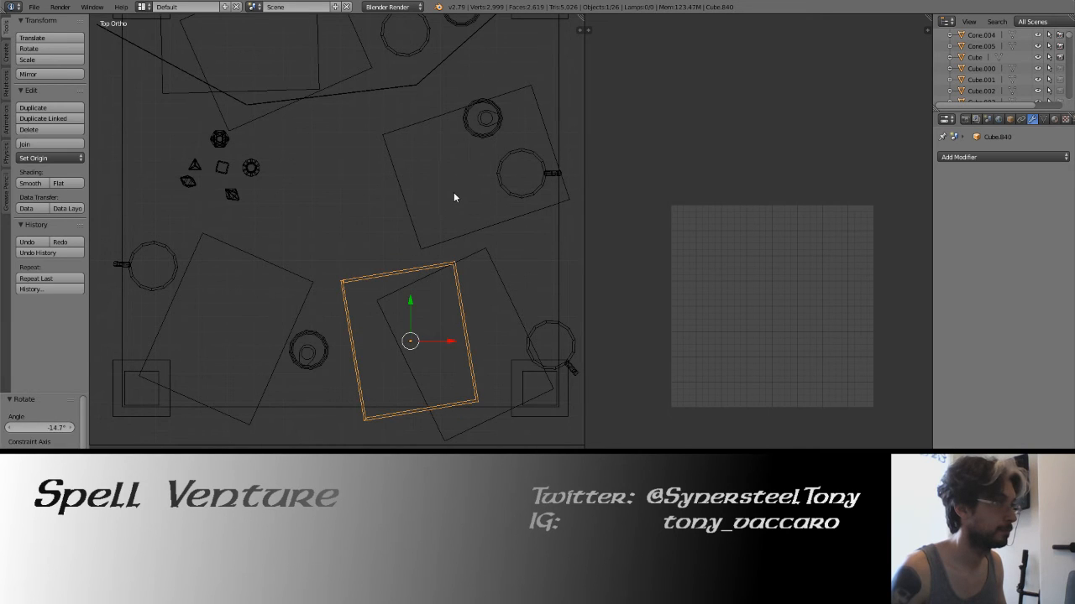
Move the book in top view by about -0.098 in X and -0.094 in Y so it sits beside the front can.
{"action": "key", "text": "g"}
{"action": "left_click", "coordinate": [435, 205]}
{"action": "key", "text": "z"}
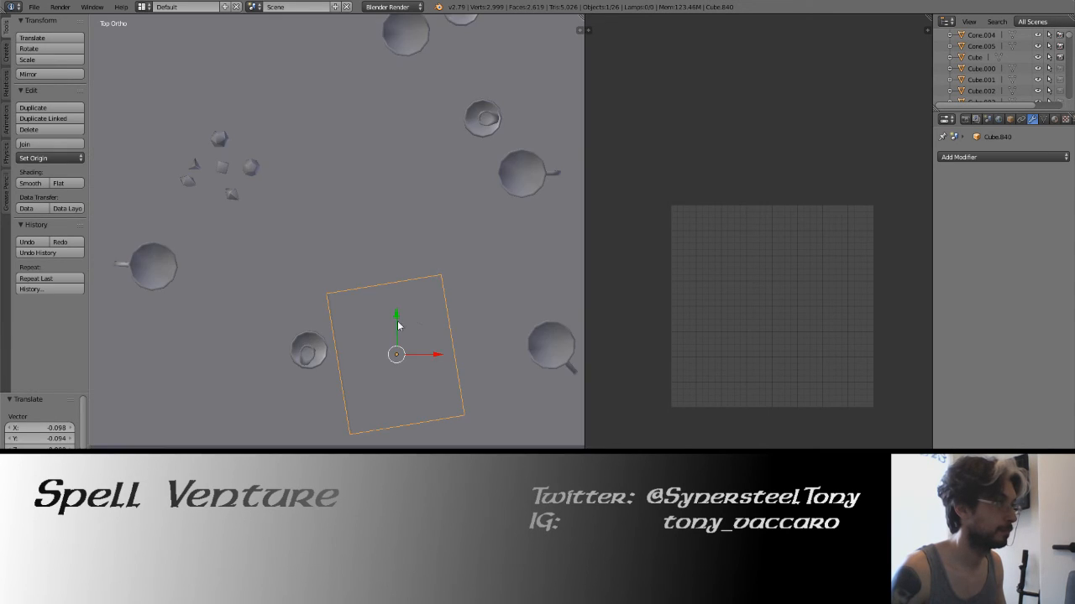
{"action": "middle_click_drag", "start_coordinate": [398, 324], "coordinate": [377, 266]}
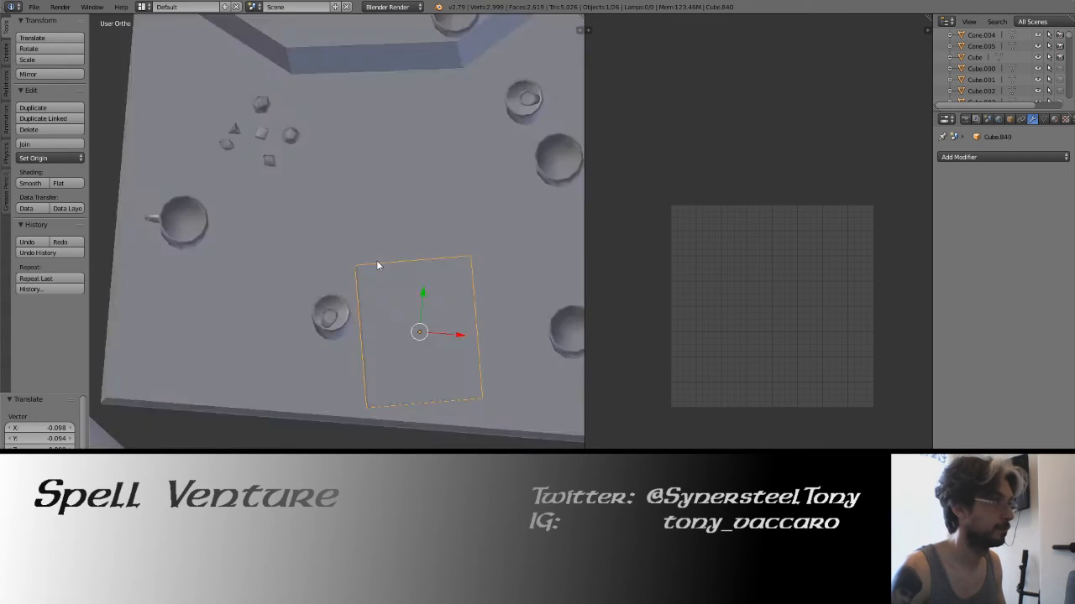
{"action": "key", "text": "KP_7"}
{"action": "key", "text": "z"}
{"action": "key", "text": "space"}
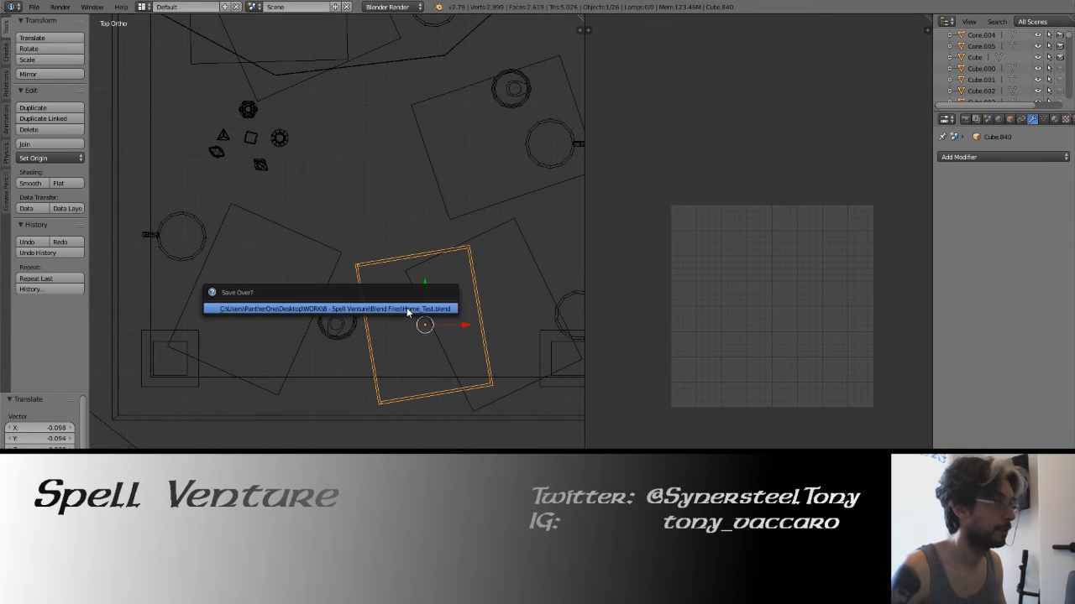
{"action": "key", "text": "Escape"}
{"action": "mouse_move", "coordinate": [391, 311]}
{"action": "middle_mouse_down"}
{"action": "mouse_move", "coordinate": [317, 225]}
{"action": "mouse_move", "coordinate": [359, 311]}
{"action": "middle_mouse_up"}
{"action": "key", "text": "z"}
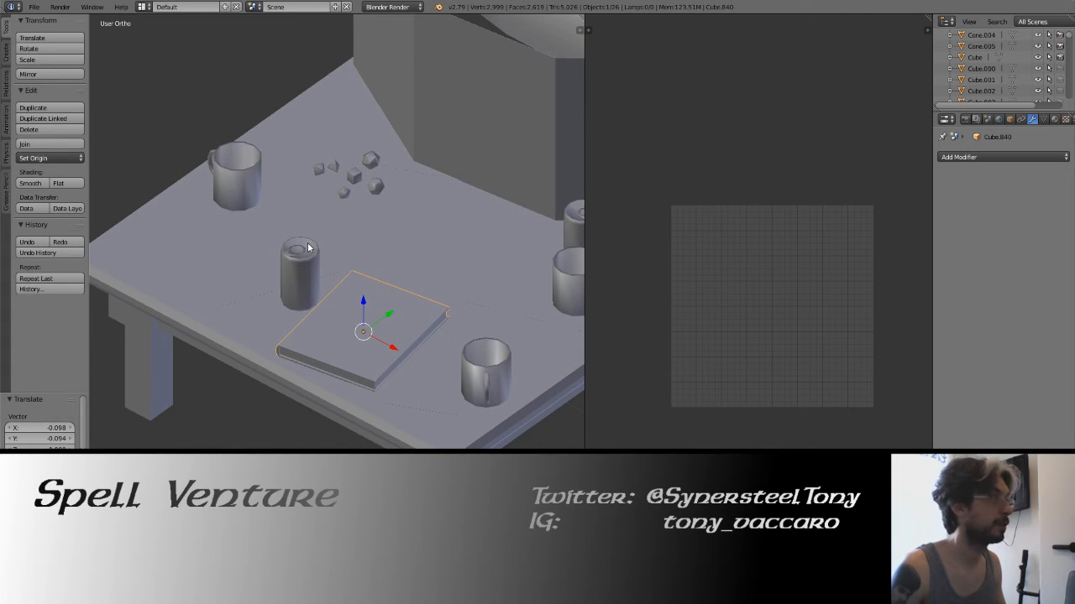
Clear the book's location, export it as book_01.fbx to the Home - FBXs folder, and undo the location clearing.
{"action": "key", "text": "alt+g"}
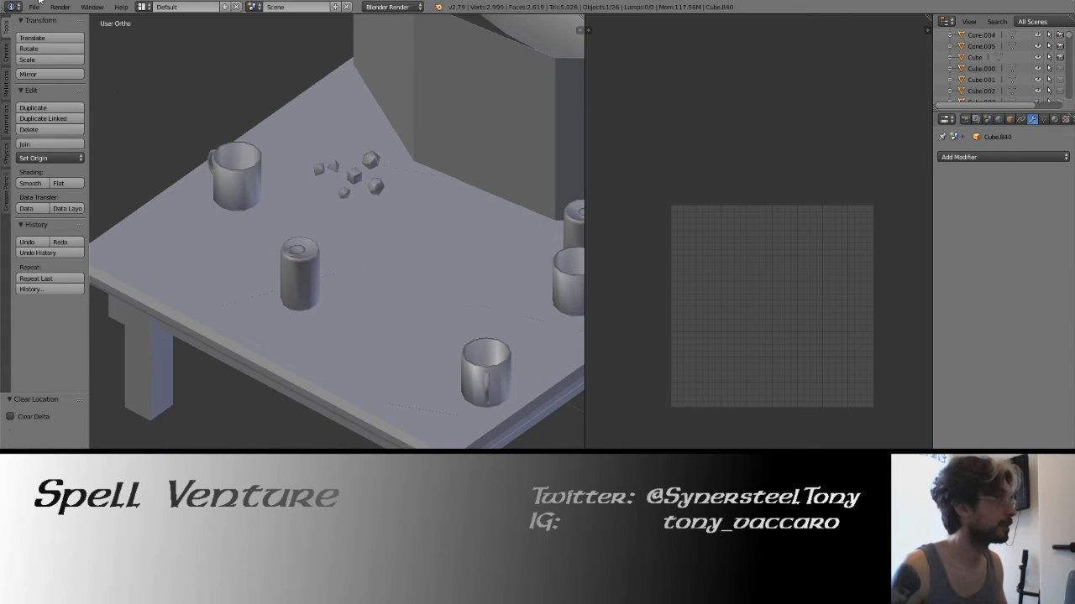
{"action": "left_click", "coordinate": [34, 7]}
{"action": "mouse_move", "coordinate": [84, 231]}
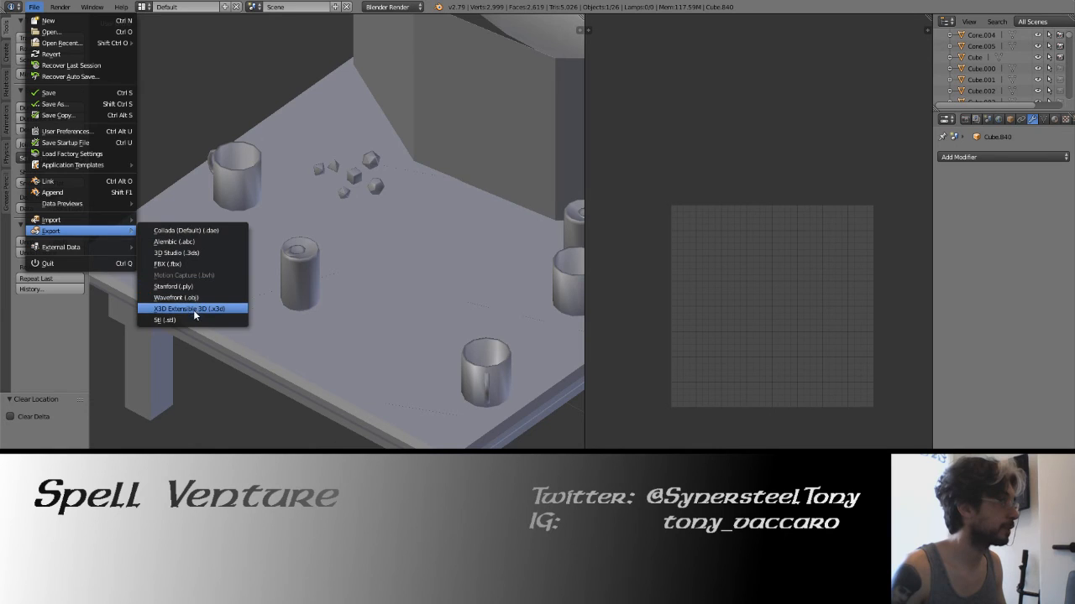
{"action": "left_click", "coordinate": [181, 262]}
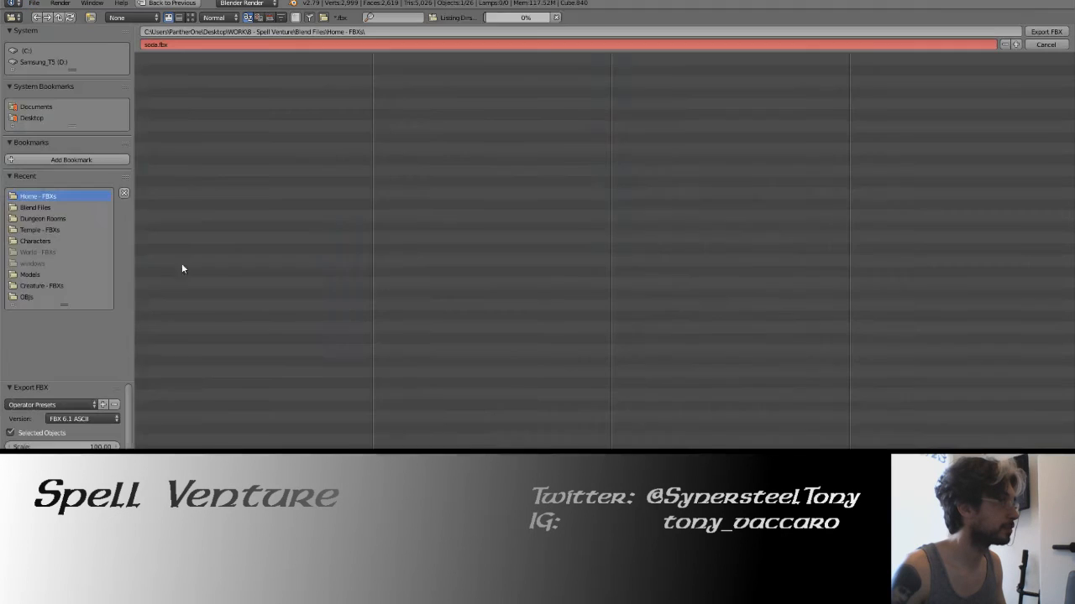
{"action": "left_click", "coordinate": [152, 45]}
{"action": "type", "text": "bo"}
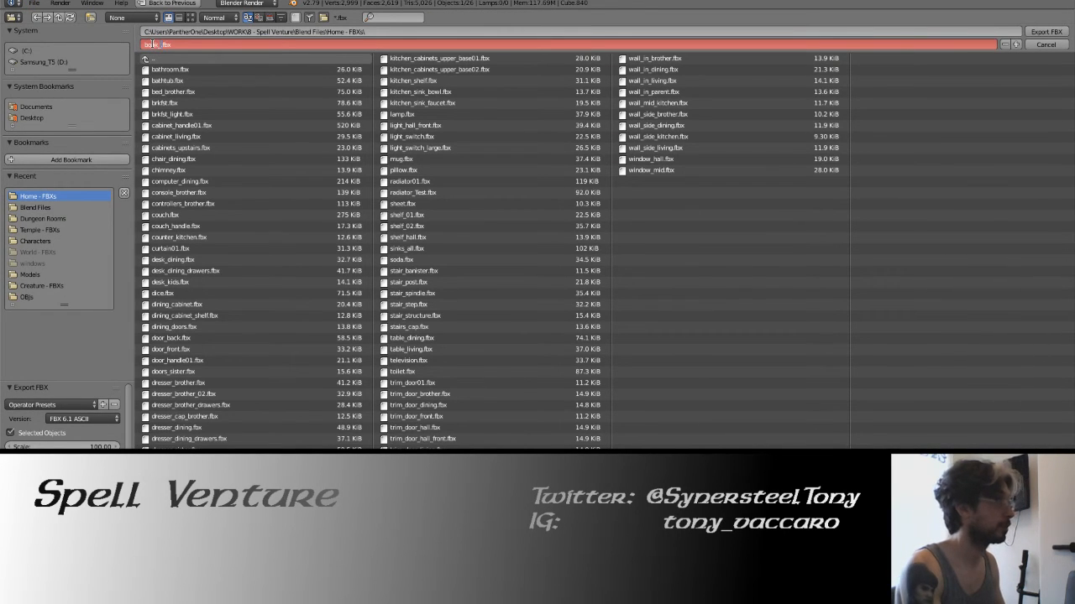
{"action": "type", "text": "ok_01"}
{"action": "key", "text": "Return"}
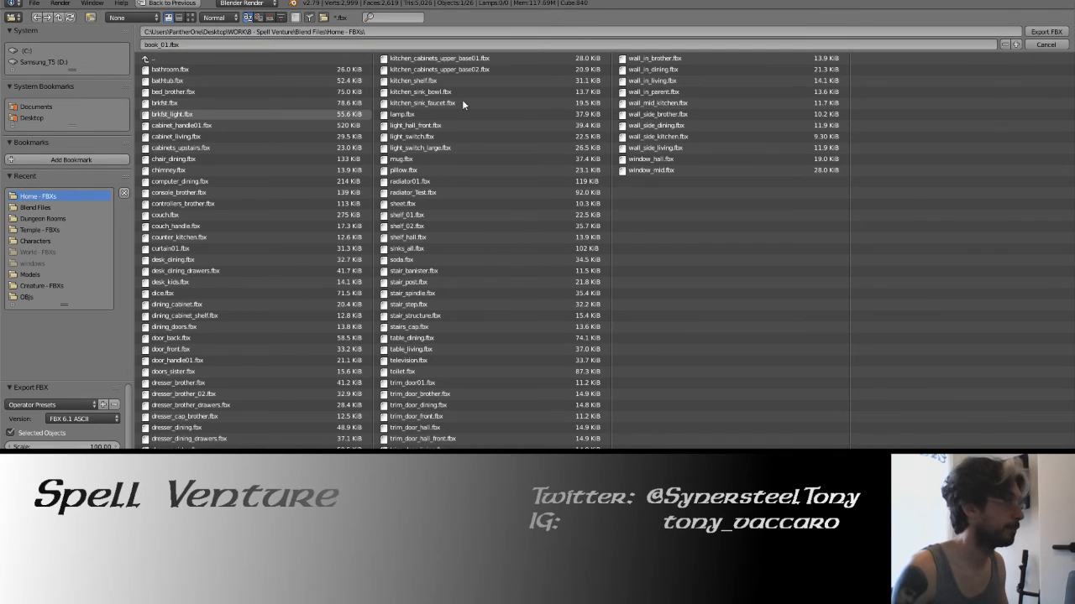
{"action": "left_click", "coordinate": [1044, 31]}
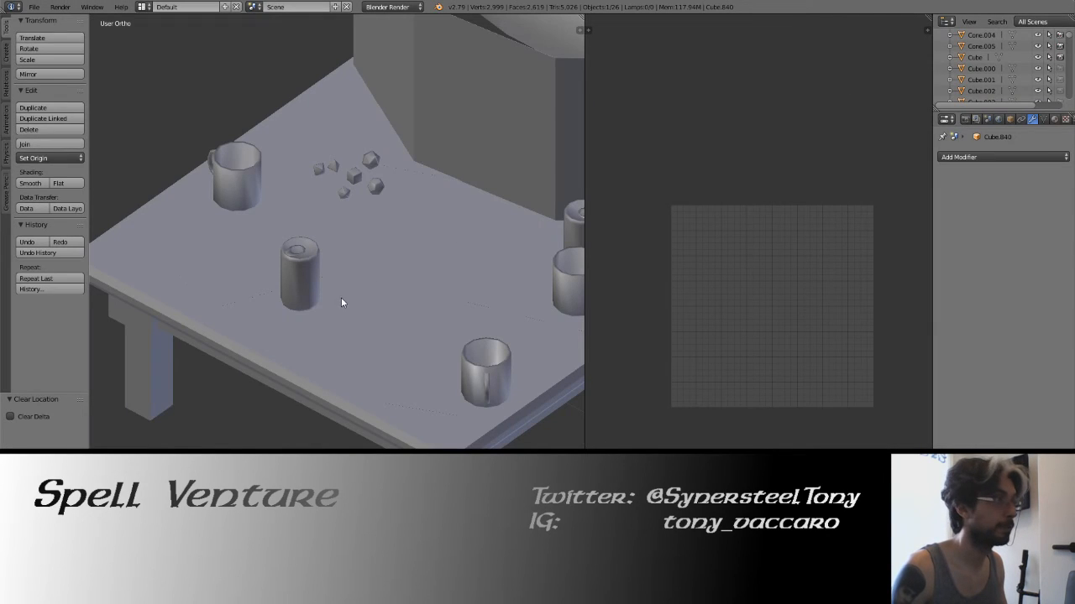
{"action": "key", "text": "ctrl+z"}
{"action": "key", "text": "ctrl+z"}
Select all of the book's faces and set up a UV layout export to the Home - FBXs folder at 2048 × 2048.
{"action": "key", "text": "Tab"}
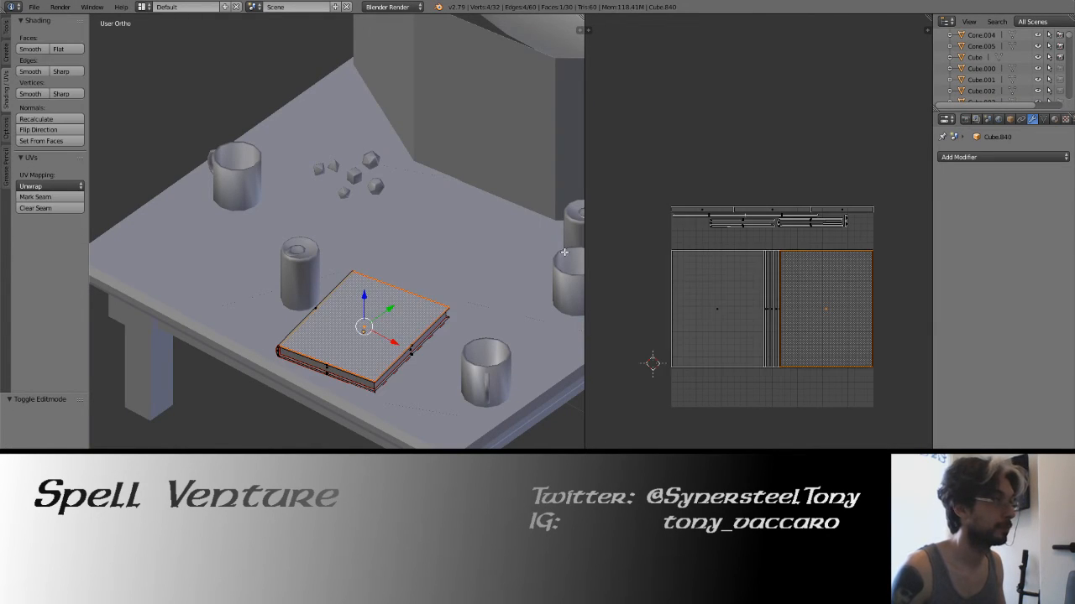
{"action": "key", "text": "a"}
{"action": "key", "text": "a"}
{"action": "left_click", "coordinate": [702, 453]}
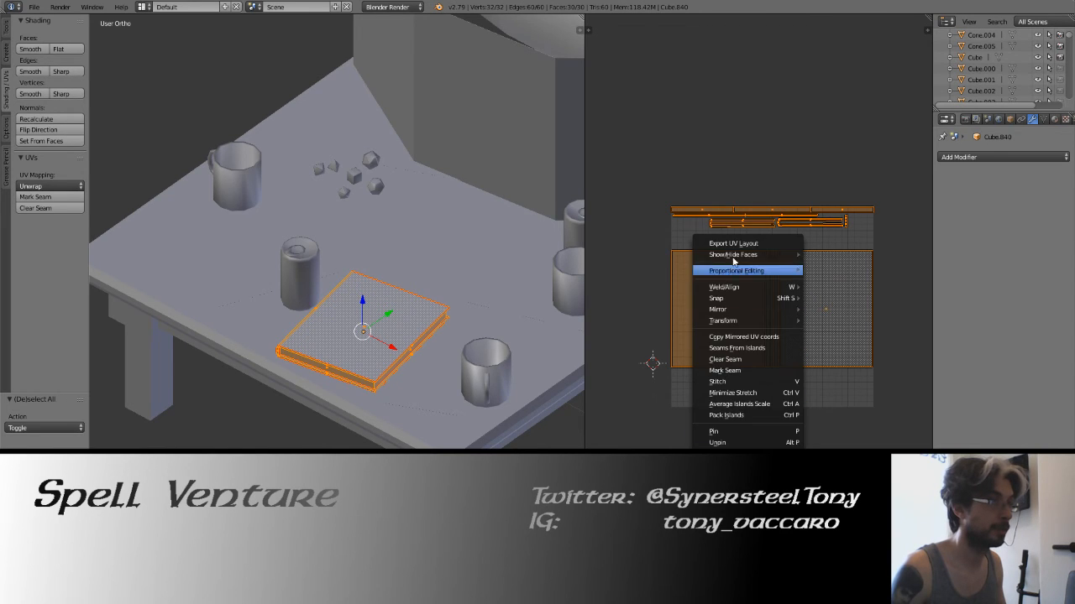
{"action": "left_click", "coordinate": [731, 244]}
{"action": "left_click", "coordinate": [30, 197]}
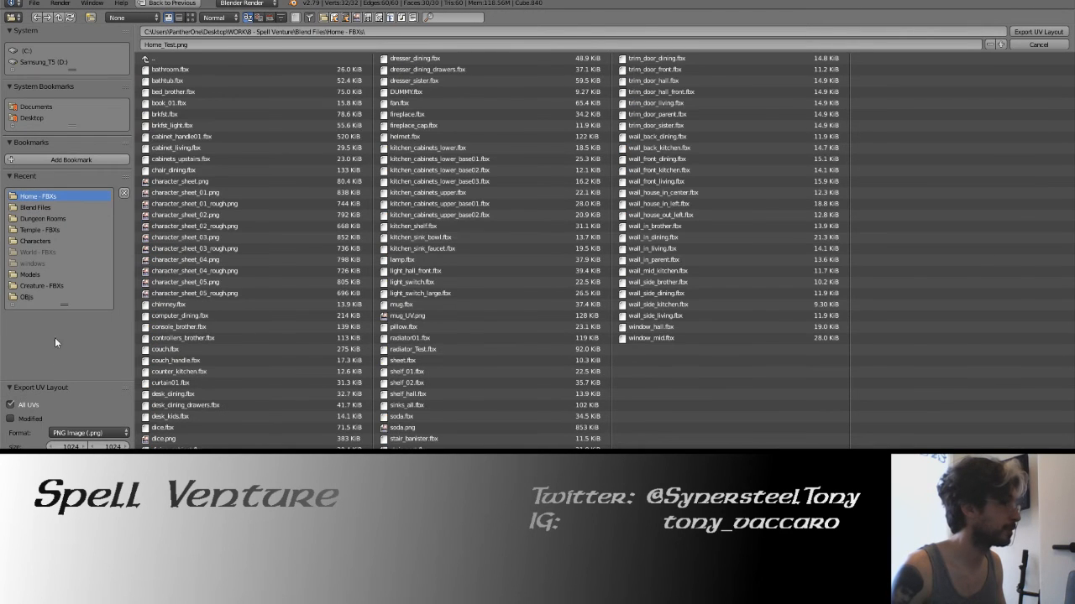
{"action": "type", "text": "2048"}
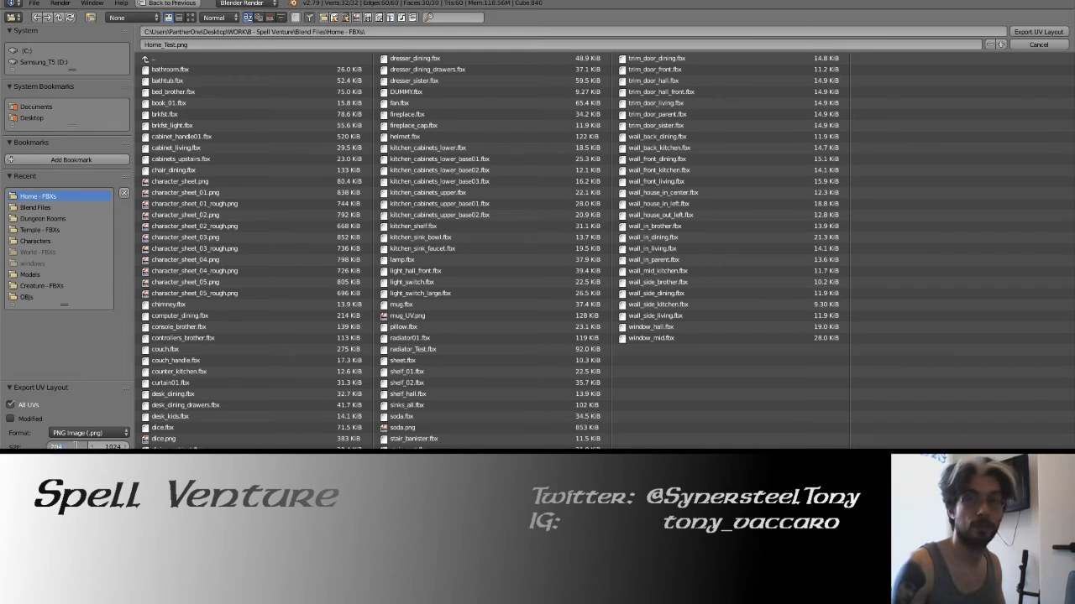
{"action": "key", "text": "Tab"}
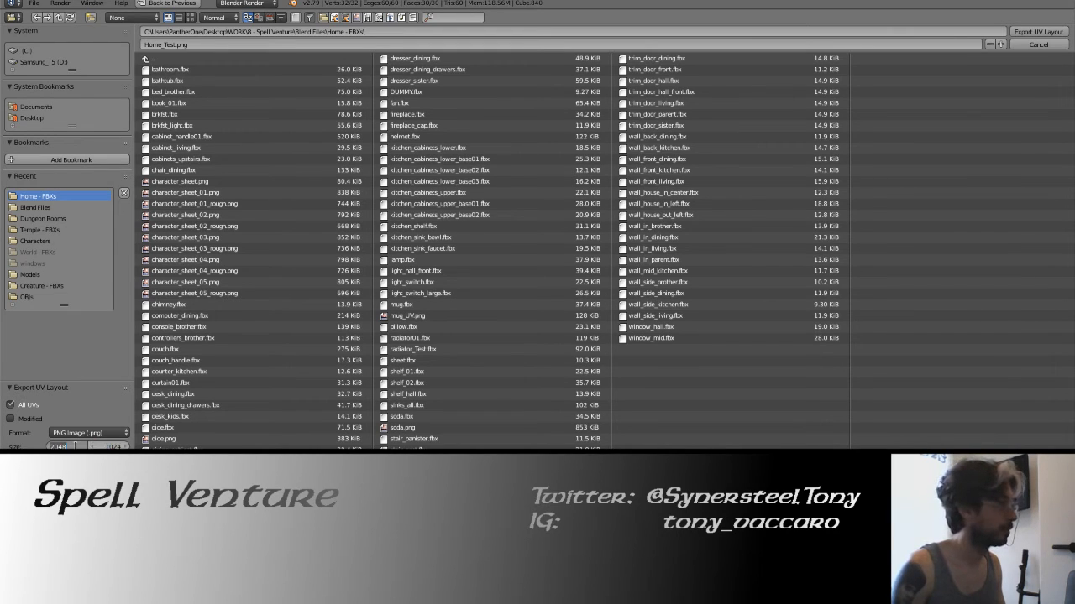
{"action": "type", "text": "2048"}
{"action": "key", "text": "Return"}
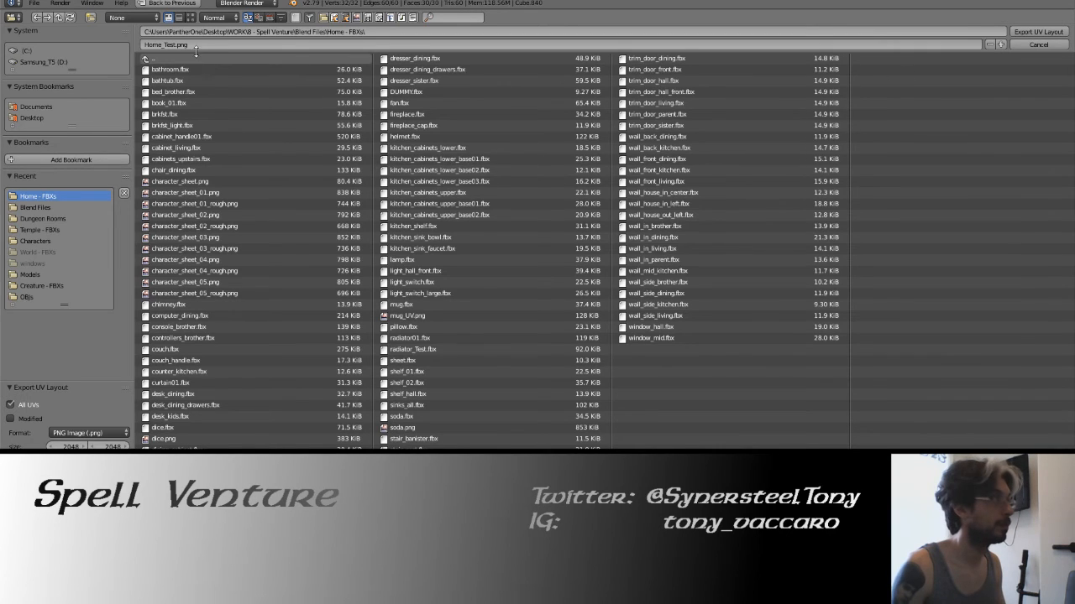
Name the UV layout image book_01.png and export it.
{"action": "left_click", "coordinate": [168, 45]}
{"action": "type", "text": "b"}
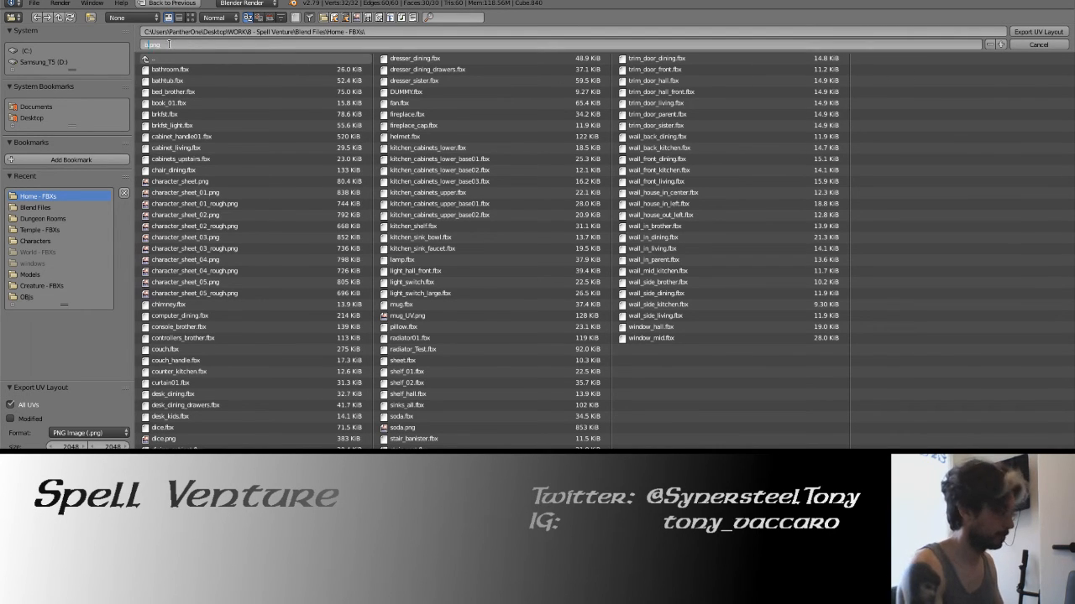
{"action": "type", "text": "ook_01"}
{"action": "key", "text": "Return"}
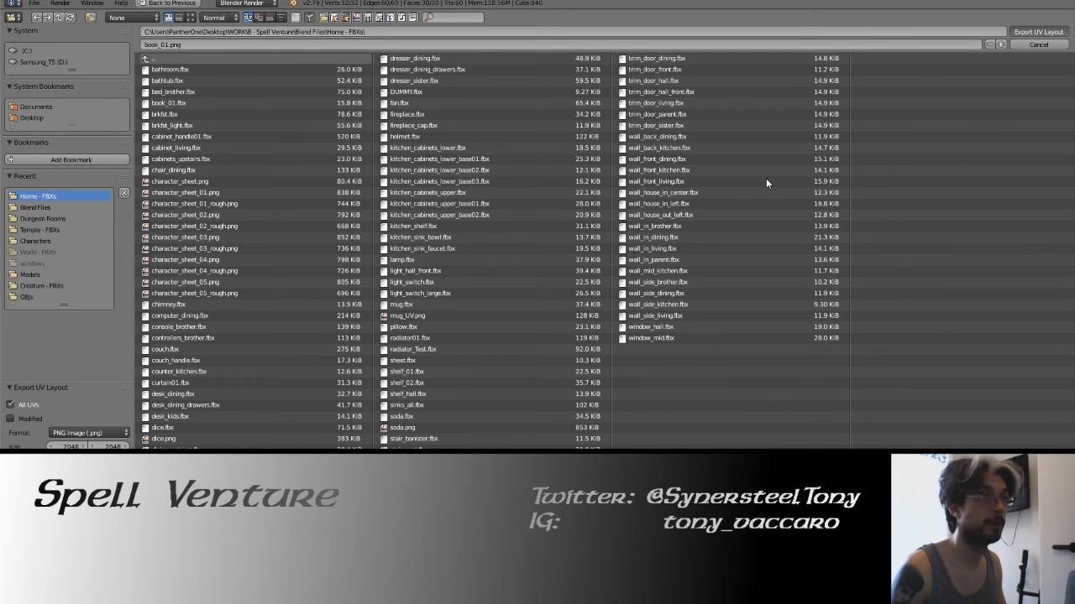
{"action": "key", "text": "Return"}
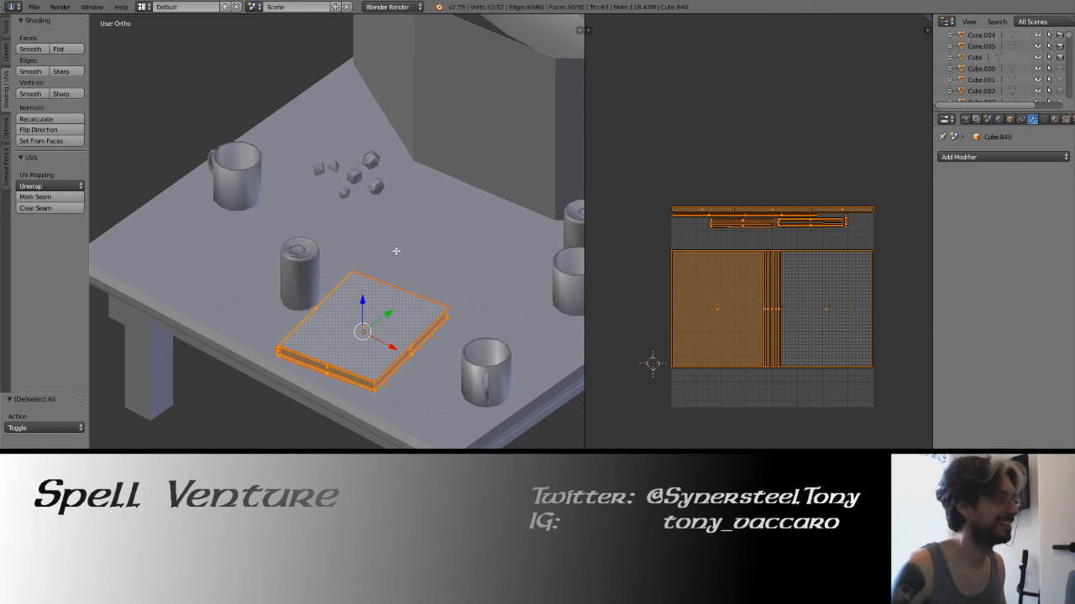
Return the book to object mode and save over the existing Home_Test.blend file.
{"action": "middle_click_drag", "start_coordinate": [336, 252], "coordinate": [373, 269]}
{"action": "key", "text": "Tab"}
{"action": "key", "text": "ctrl+s"}
{"action": "left_click", "coordinate": [379, 277]}
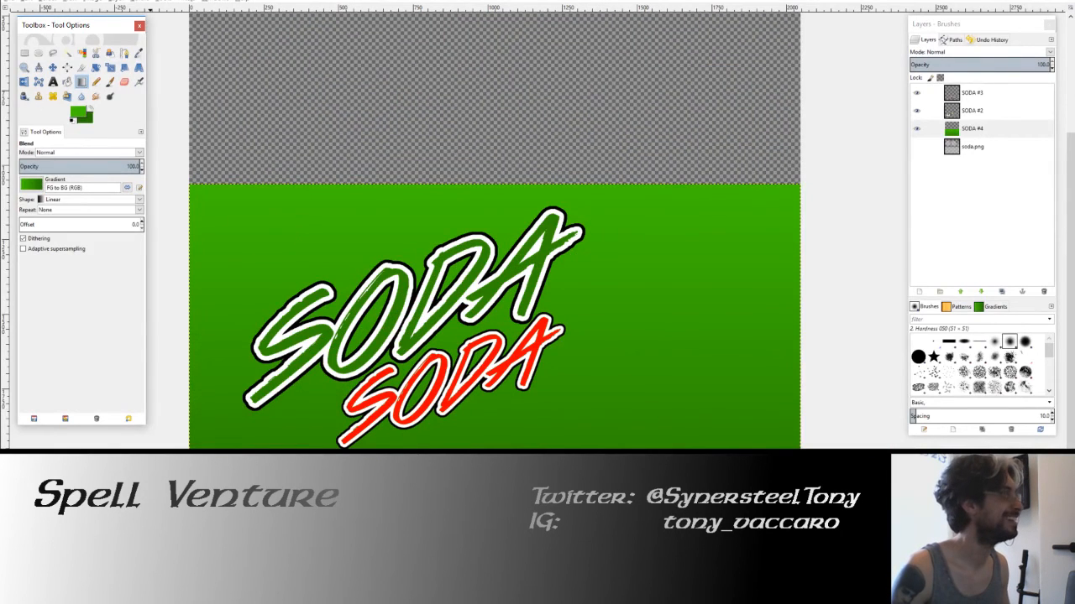
In GIMP, save the soda label image as soda.xcf in the GIMP Files folder and close the image.
{"action": "key", "text": "ctrl+s"}
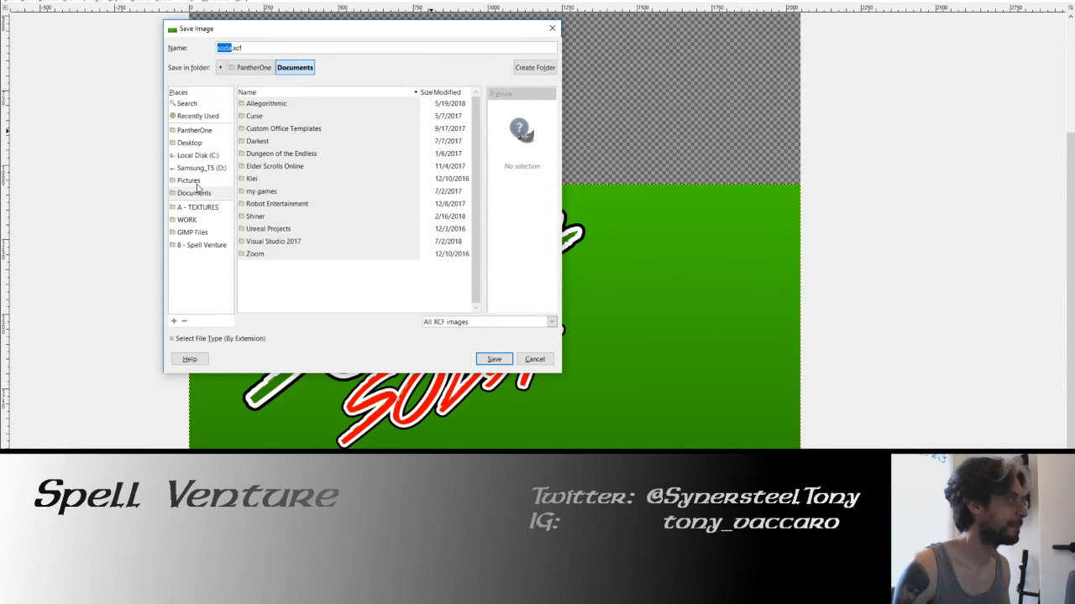
{"action": "left_click", "coordinate": [200, 244]}
{"action": "double_click", "coordinate": [259, 168]}
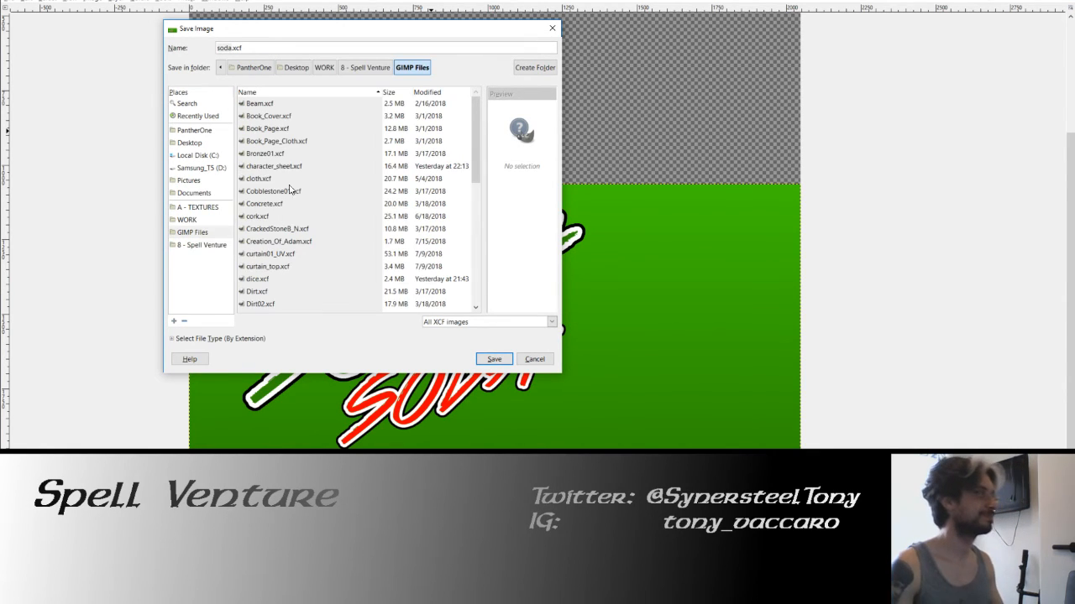
{"action": "key", "text": "Return"}
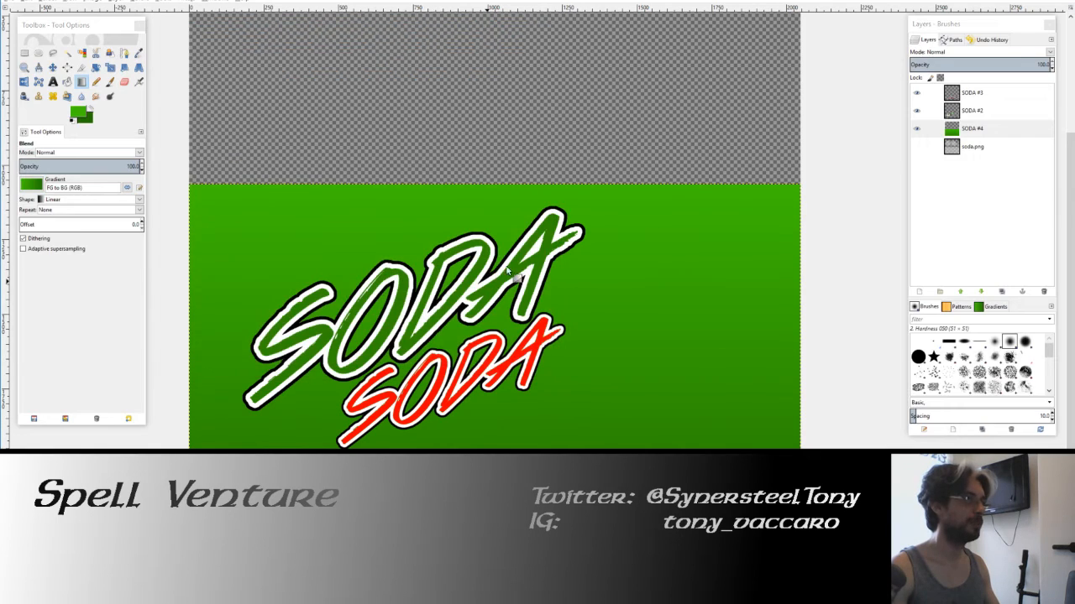
{"action": "left_click", "coordinate": [1033, 4]}
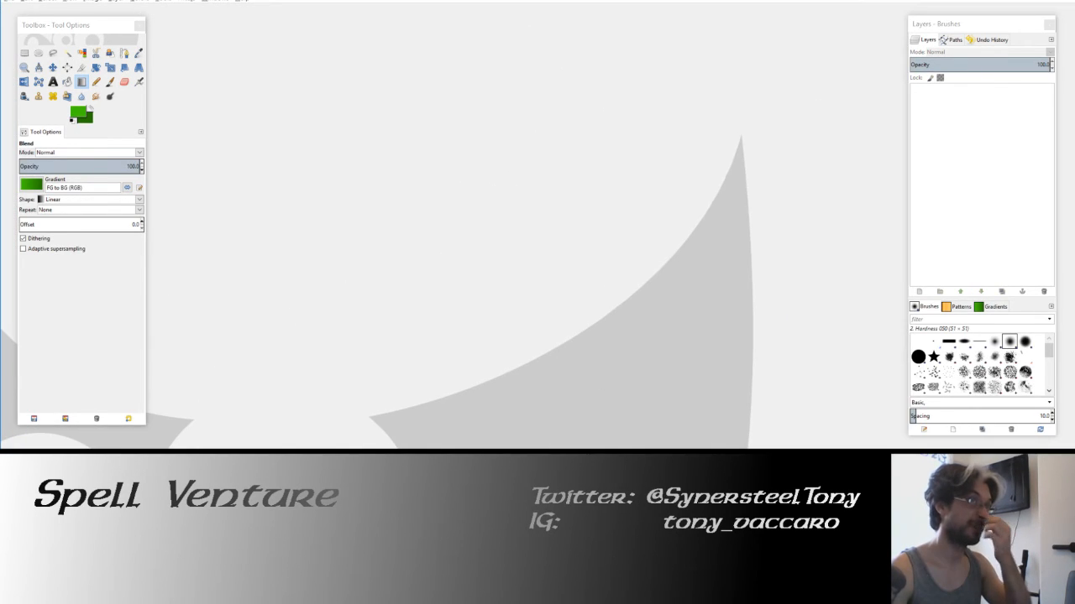
Switch back to Blender and save the scene file again over the existing one.
{"action": "key", "text": "alt+Tab"}
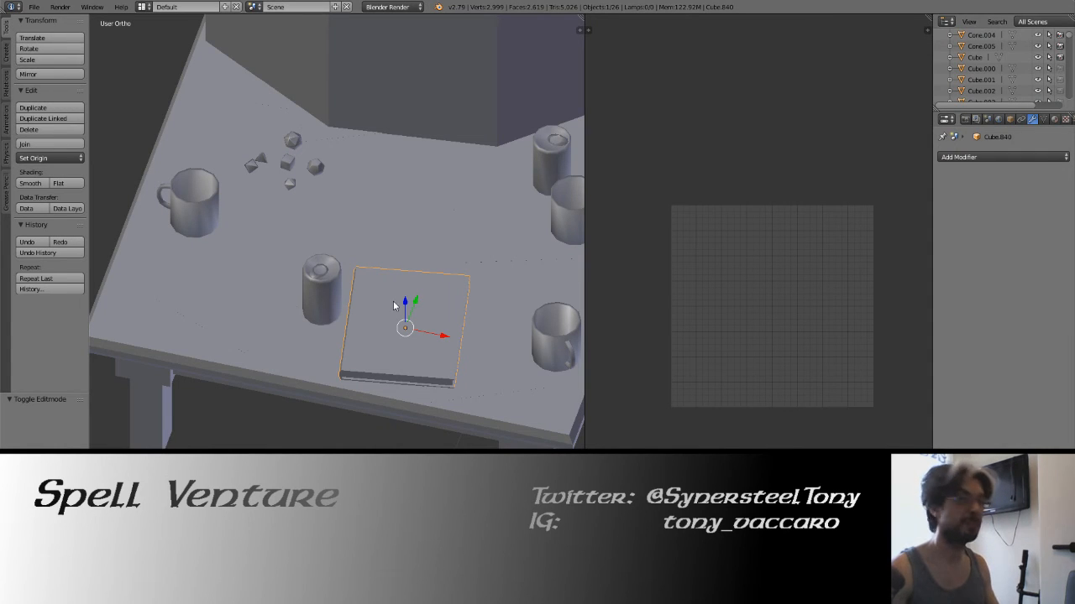
{"action": "mouse_move", "coordinate": [456, 273]}
{"action": "middle_mouse_down"}
{"action": "mouse_move", "coordinate": [387, 274]}
{"action": "mouse_move", "coordinate": [467, 277]}
{"action": "middle_mouse_up"}
{"action": "key", "text": "ctrl+s"}
{"action": "left_click", "coordinate": [422, 278]}
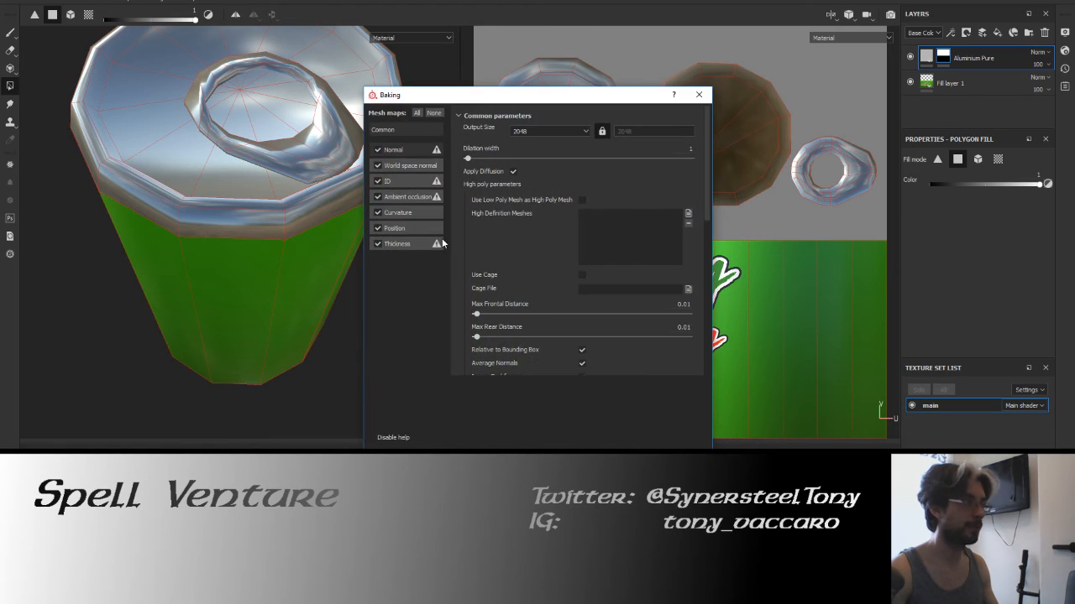
In Substance Painter, raise the curvature Details, set its Algorithm to Per Vertex, bake the checked mesh maps, and inspect the soda can.
{"action": "left_click", "coordinate": [430, 214]}
{"action": "left_click_drag", "start_coordinate": [573, 152], "coordinate": [691, 153]}
{"action": "left_click", "coordinate": [627, 128]}
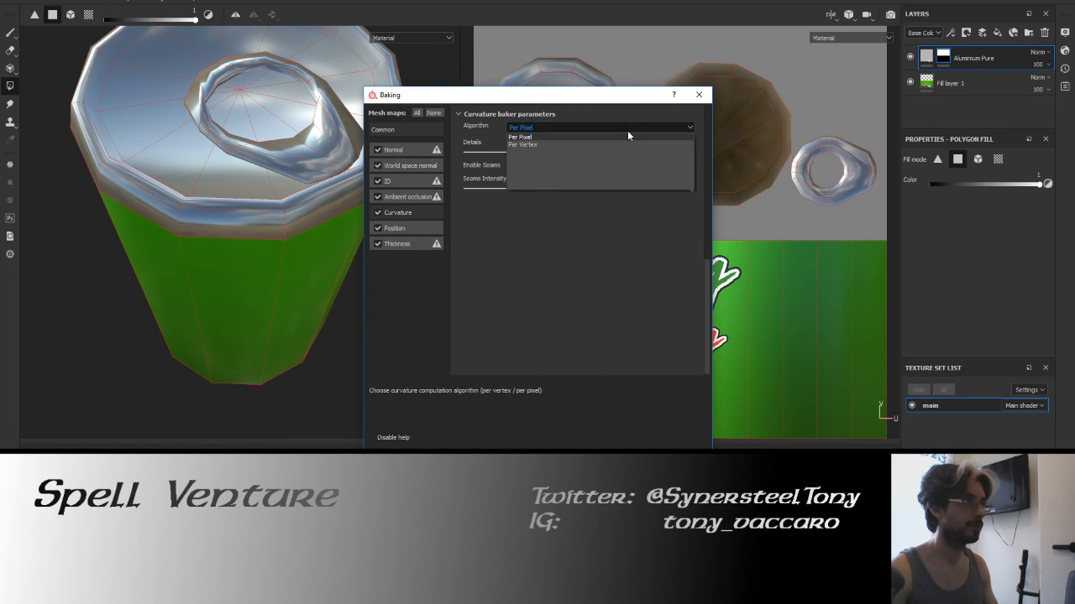
{"action": "left_click", "coordinate": [621, 143]}
{"action": "left_click", "coordinate": [627, 449]}
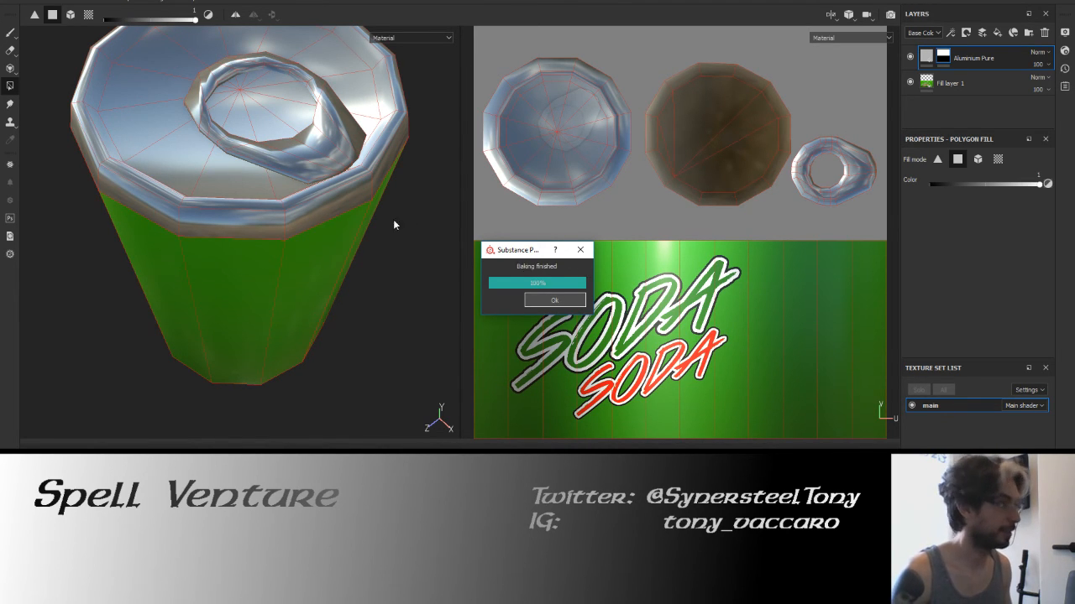
{"action": "left_click", "coordinate": [554, 300]}
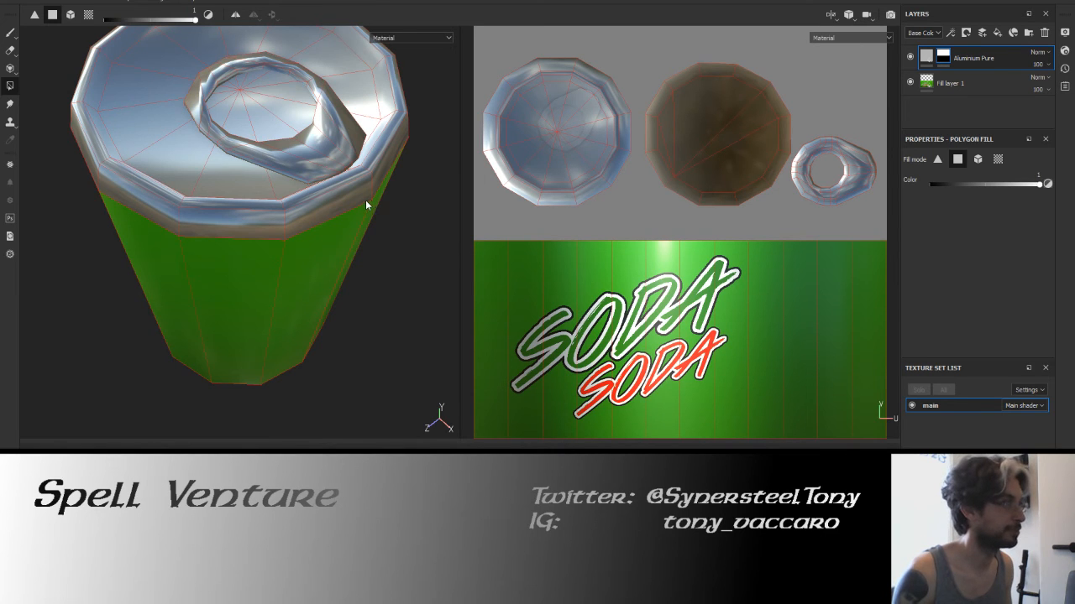
{"action": "left_click_drag", "start_coordinate": [365, 200], "coordinate": [262, 285], "text": "alt"}
{"action": "left_click_drag", "start_coordinate": [271, 155], "coordinate": [328, 160], "text": "alt"}
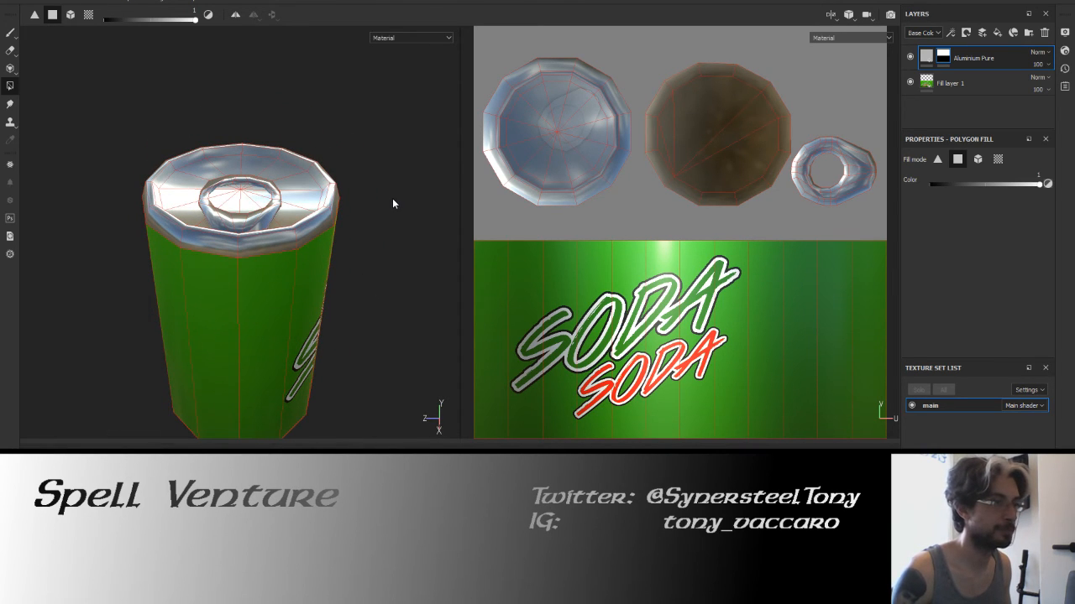
Switch to Blender, highlight the five flat rectangular sheets on the coffee table in wireframe, and clear the selection in solid view.
{"action": "key", "text": "alt+Tab"}
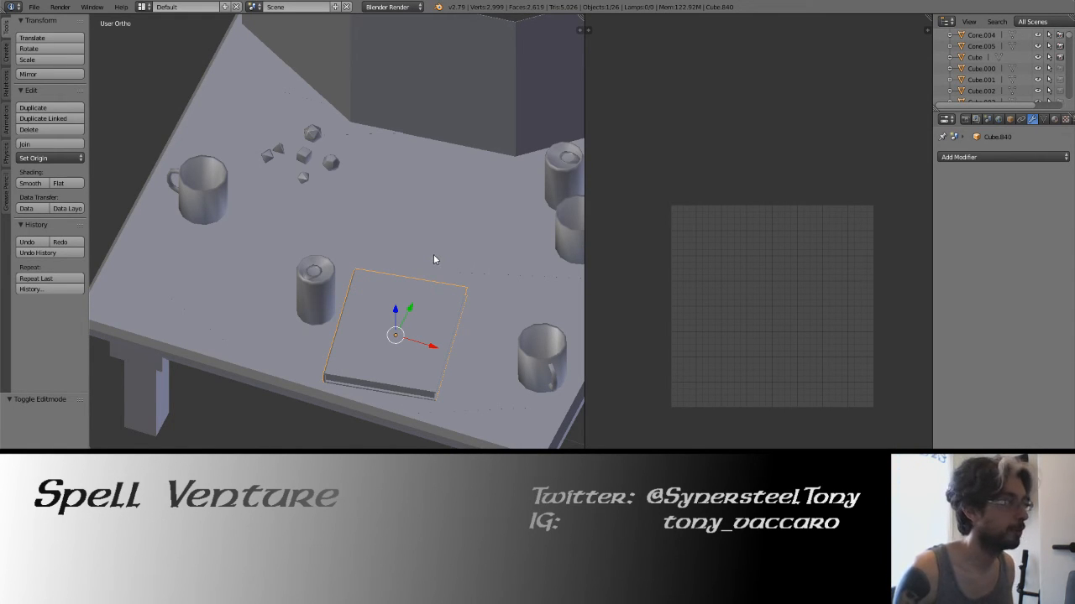
{"action": "key", "text": "z"}
{"action": "key", "text": "z"}
{"action": "middle_click_drag", "start_coordinate": [439, 252], "coordinate": [391, 273]}
{"action": "key", "text": "z"}
{"action": "scroll", "coordinate": [389, 272], "scroll_direction": "down", "scroll_amount": 3}
{"action": "right_click", "coordinate": [318, 246]}
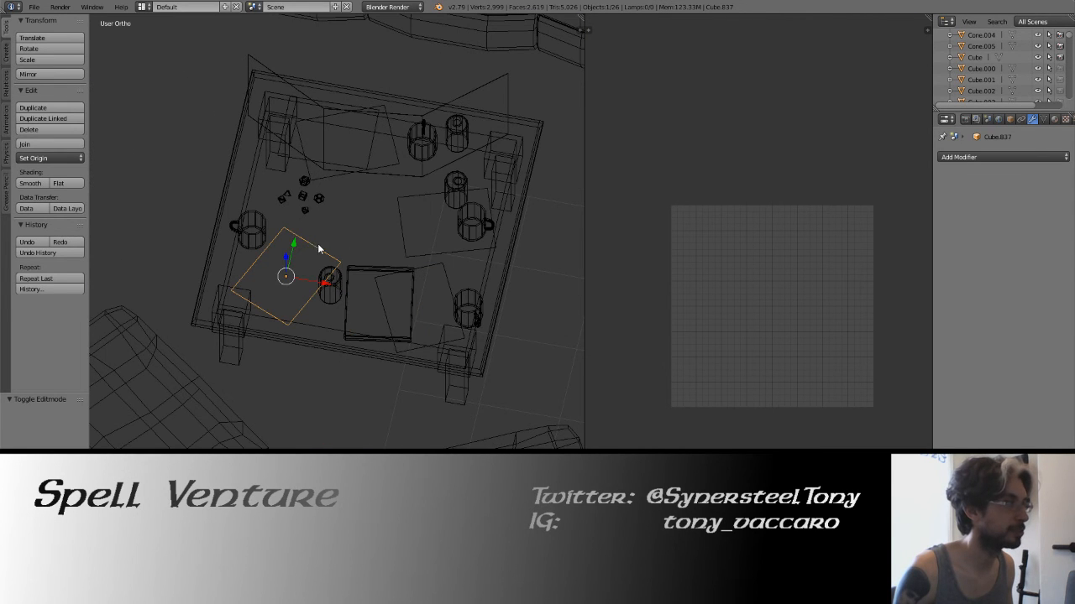
{"action": "right_click", "coordinate": [399, 237], "text": "shift"}
{"action": "right_click", "coordinate": [455, 274], "text": "shift"}
{"action": "right_click", "coordinate": [381, 101], "text": "shift"}
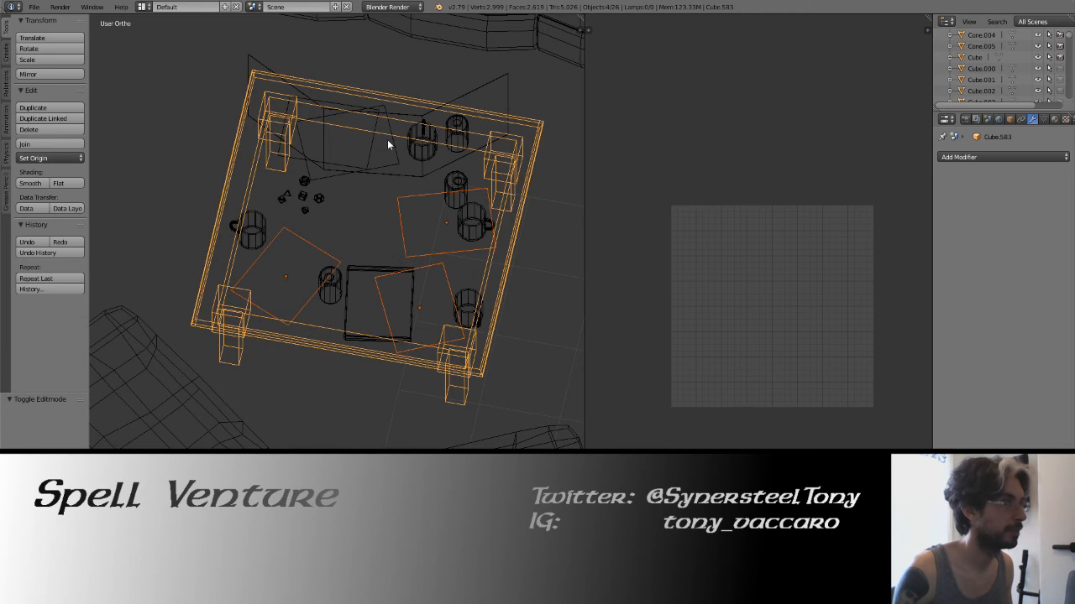
{"action": "right_click", "coordinate": [388, 141], "text": "shift"}
{"action": "right_click", "coordinate": [372, 144], "text": "shift"}
{"action": "right_click", "coordinate": [395, 94], "text": "shift"}
{"action": "right_click", "coordinate": [396, 94], "text": "shift"}
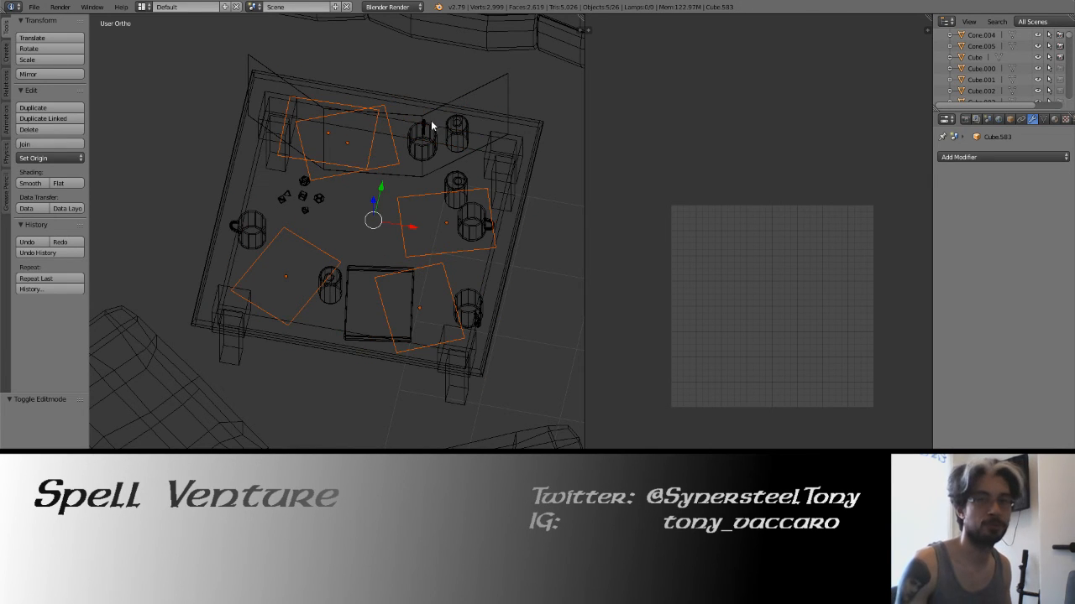
{"action": "mouse_move", "coordinate": [470, 178]}
{"action": "middle_mouse_down"}
{"action": "mouse_move", "coordinate": [393, 185]}
{"action": "mouse_move", "coordinate": [475, 177]}
{"action": "middle_mouse_up"}
{"action": "key", "text": "z"}
{"action": "key", "text": "a"}
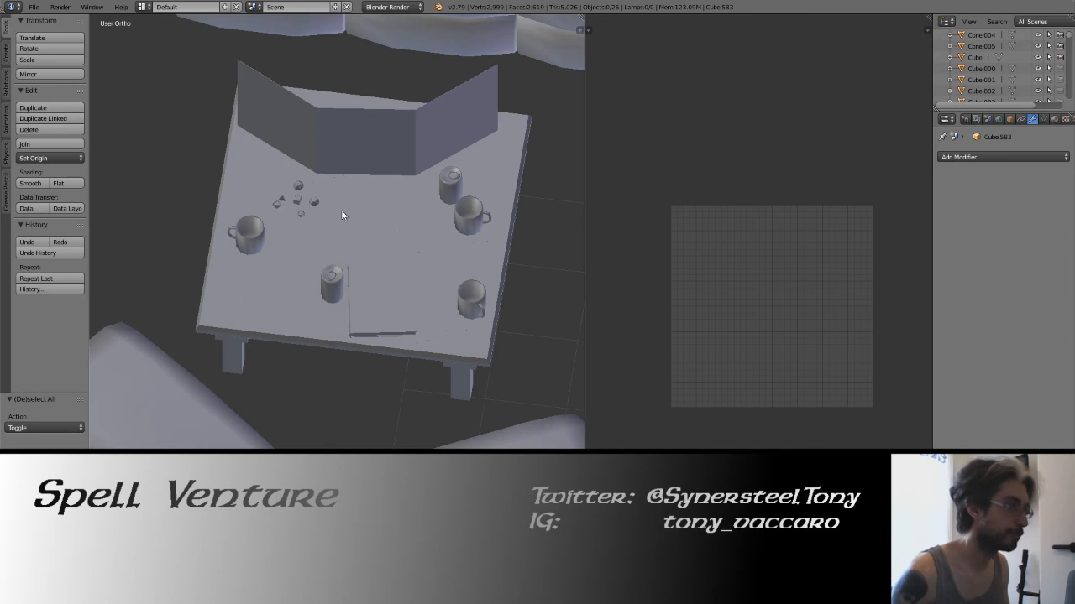
Select all six polyhedral dice on the coffee table in wireframe and view them up close in solid shading.
{"action": "key", "text": "z"}
{"action": "key", "text": "z"}
{"action": "key", "text": "z"}
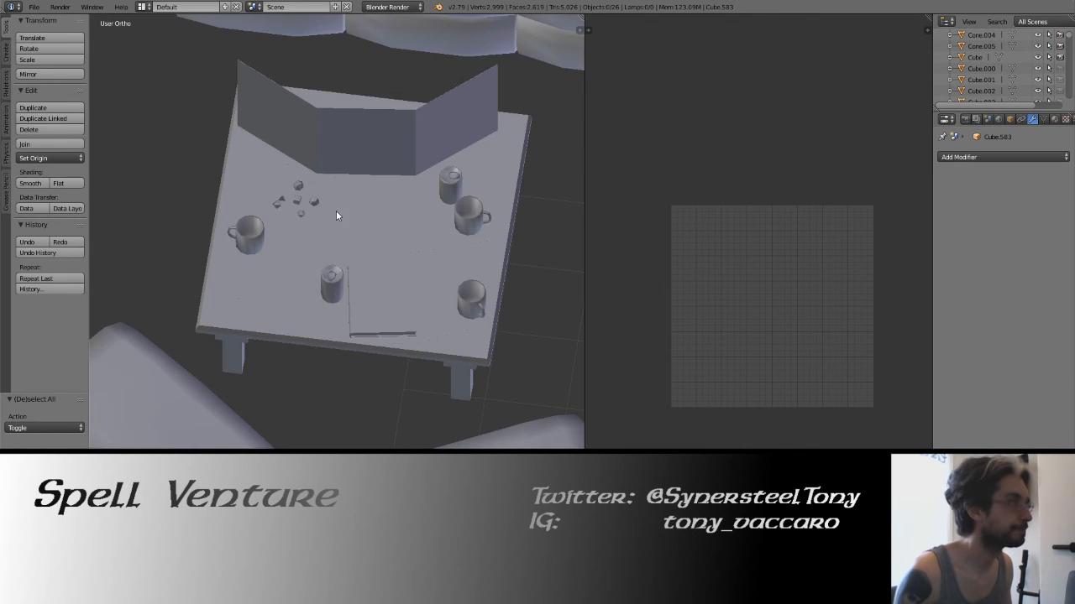
{"action": "right_click", "coordinate": [314, 205]}
{"action": "key", "text": "c"}
{"action": "mouse_move", "coordinate": [313, 205]}
{"action": "left_mouse_down"}
{"action": "mouse_move", "coordinate": [297, 192]}
{"action": "mouse_move", "coordinate": [310, 224]}
{"action": "mouse_move", "coordinate": [279, 206]}
{"action": "left_mouse_up"}
{"action": "right_click", "coordinate": [280, 208]}
{"action": "middle_click_drag", "start_coordinate": [332, 208], "coordinate": [357, 231], "text": "shift"}
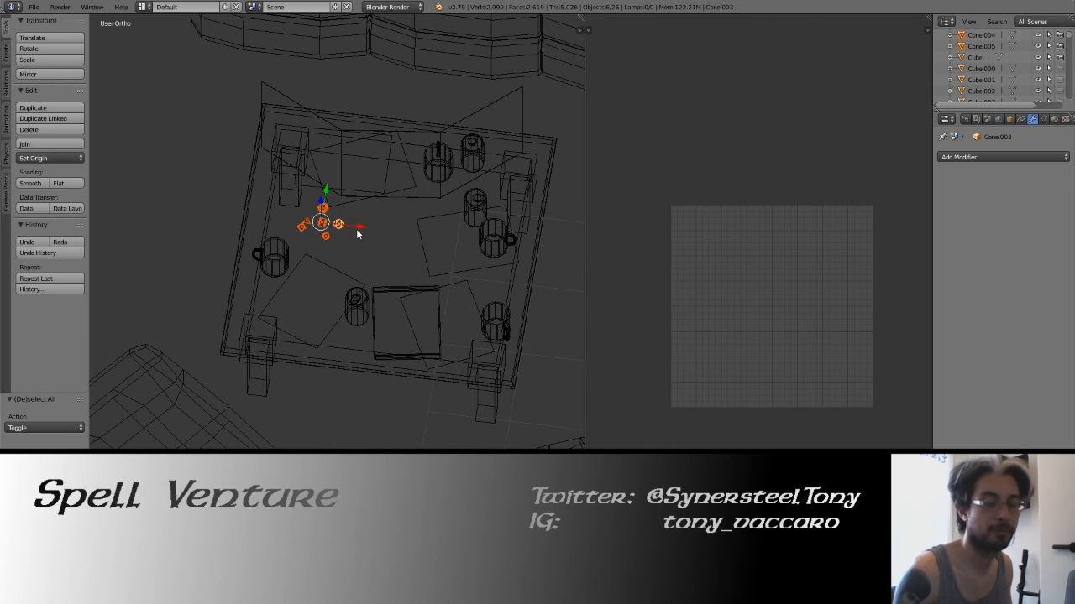
{"action": "key", "text": "KP_Decimal"}
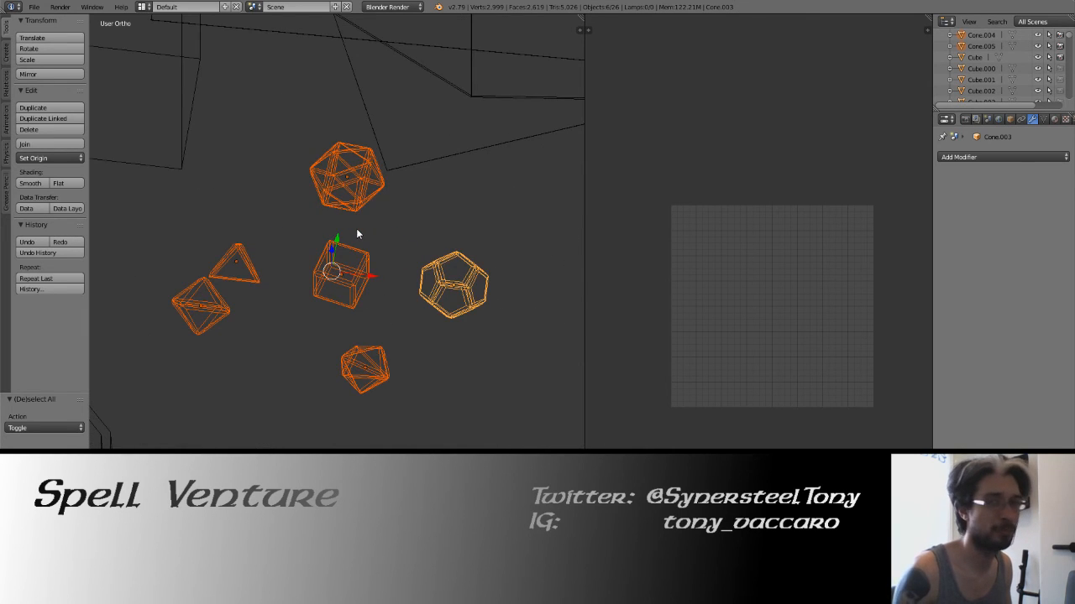
{"action": "scroll", "coordinate": [359, 232], "scroll_direction": "down", "scroll_amount": 3}
{"action": "key", "text": "z"}
{"action": "scroll", "coordinate": [369, 233], "scroll_direction": "down", "scroll_amount": 2}
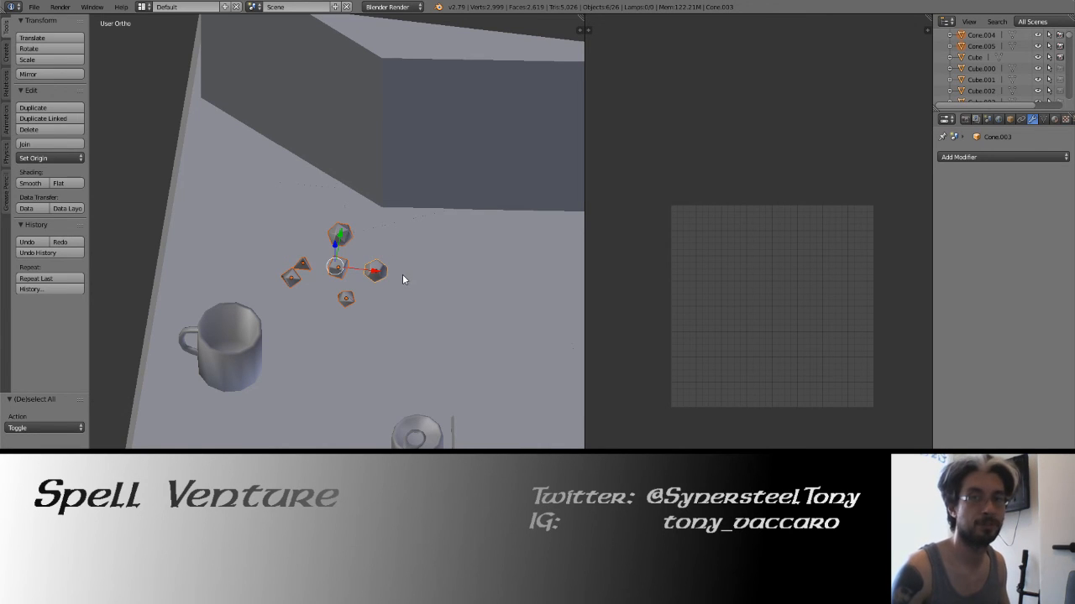
Clear the dice selection and examine the tabletop props from several angles in wireframe and solid shading.
{"action": "middle_click_drag", "start_coordinate": [429, 271], "coordinate": [418, 250]}
{"action": "key", "text": "z"}
{"action": "key", "text": "z"}
{"action": "key", "text": "a"}
{"action": "key", "text": "z"}
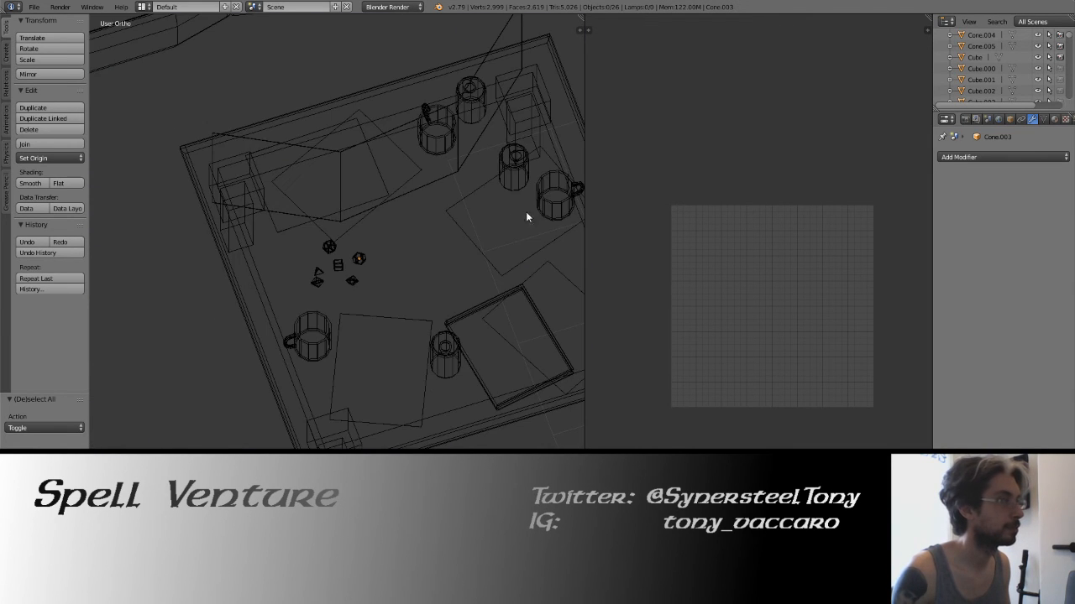
{"action": "middle_click_drag", "start_coordinate": [528, 216], "coordinate": [319, 242]}
{"action": "key", "text": "z"}
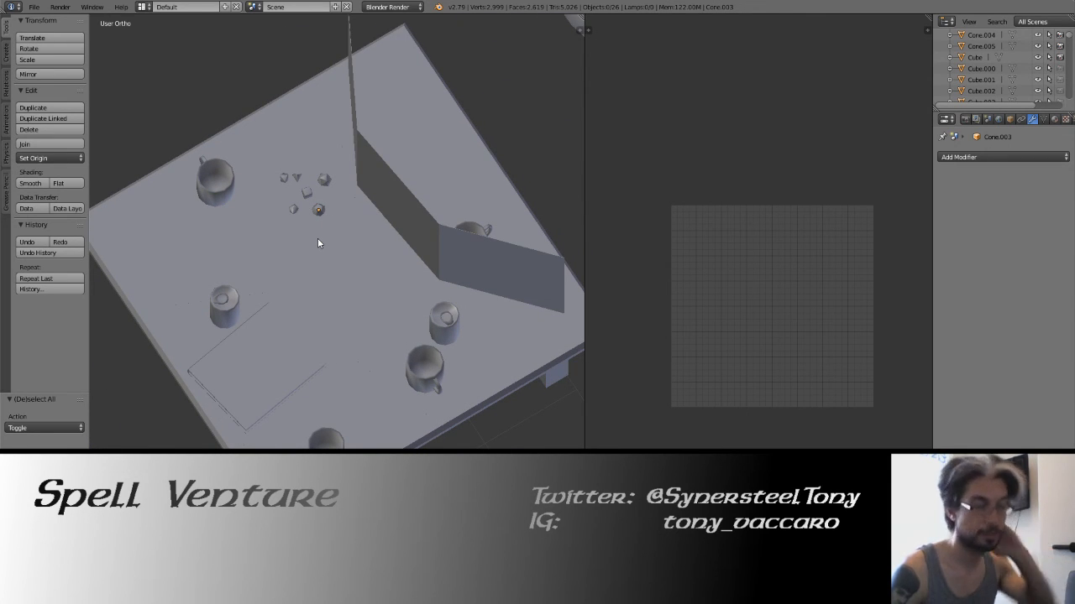
{"action": "middle_click_drag", "start_coordinate": [322, 244], "coordinate": [359, 238]}
{"action": "key", "text": "z"}
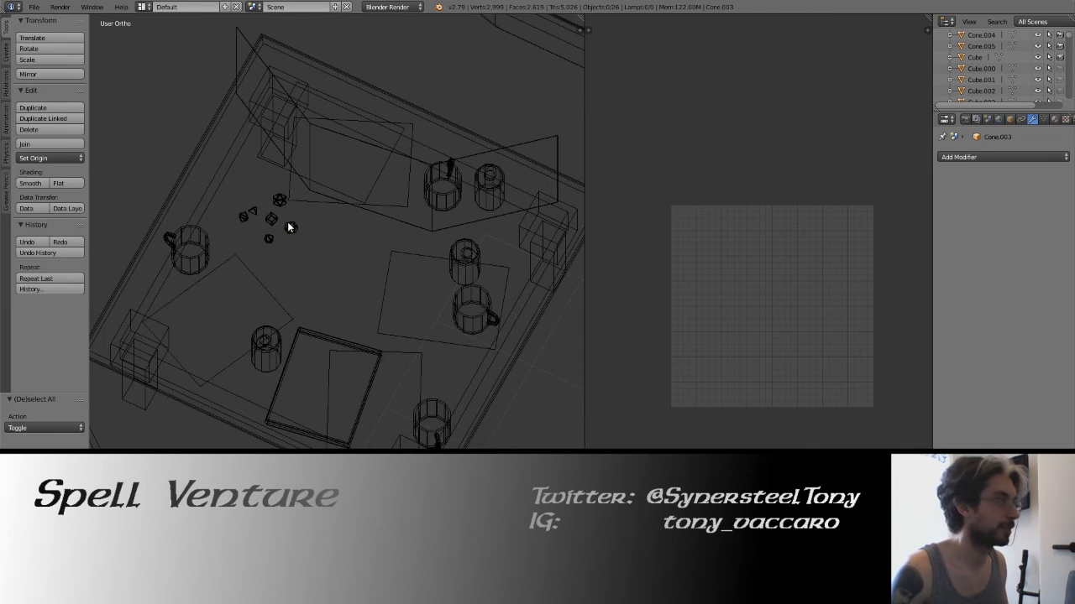
Add the six dice to the selection one at a time and inspect the group up close in solid shading.
{"action": "right_click", "coordinate": [290, 227]}
{"action": "right_click", "coordinate": [279, 203], "text": "shift"}
{"action": "right_click", "coordinate": [271, 218], "text": "shift"}
{"action": "right_click", "coordinate": [269, 238], "text": "shift"}
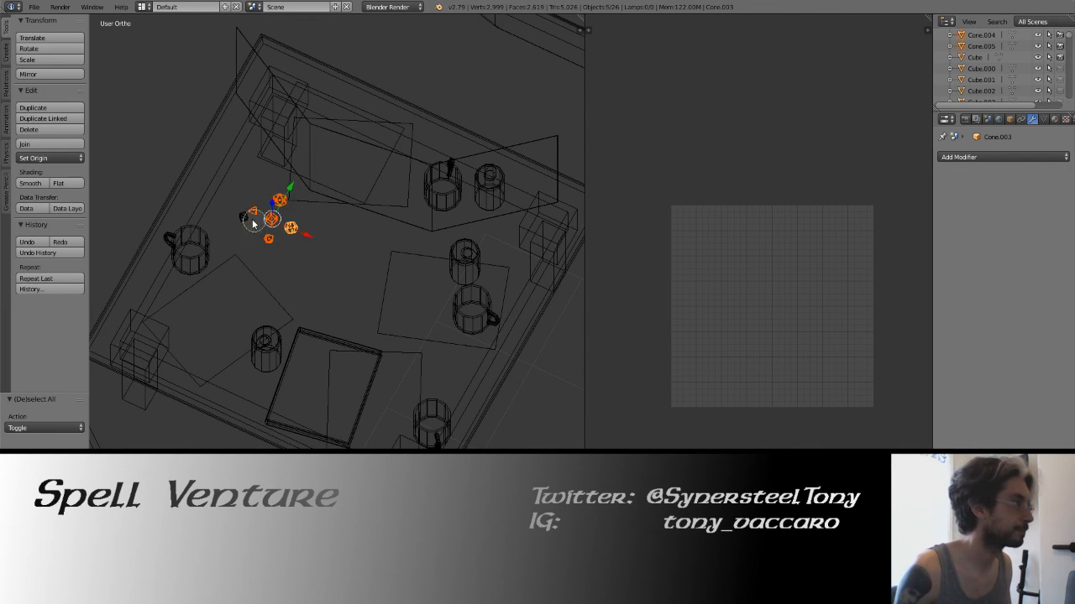
{"action": "right_click", "coordinate": [252, 210], "text": "shift"}
{"action": "right_click", "coordinate": [244, 217], "text": "shift"}
{"action": "key", "text": "KP_Decimal"}
{"action": "key", "text": "z"}
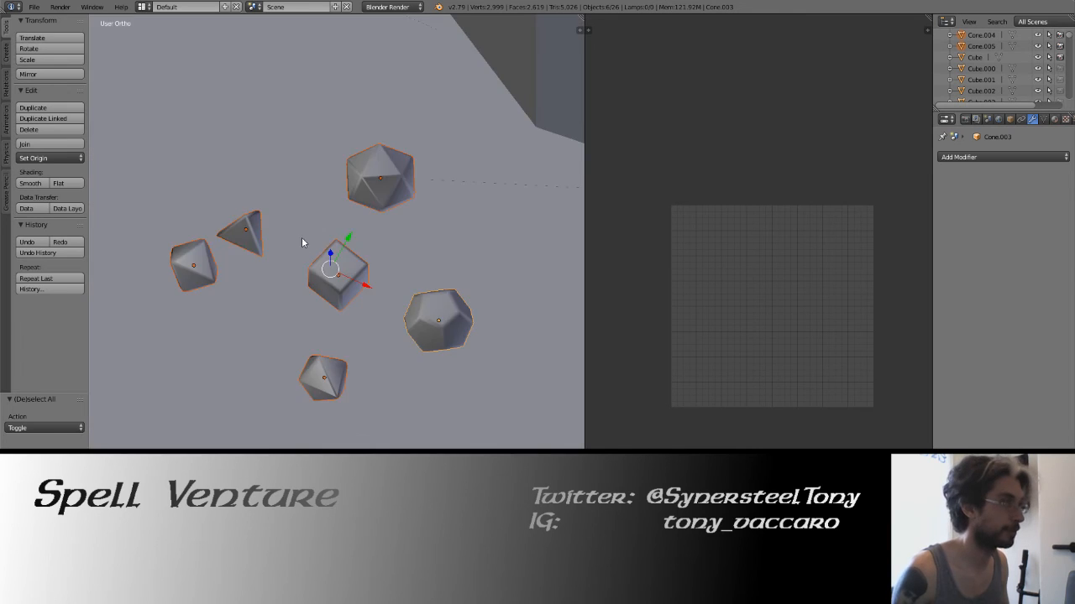
{"action": "scroll", "coordinate": [336, 260], "scroll_direction": "down", "scroll_amount": 3}
{"action": "middle_click_drag", "start_coordinate": [384, 290], "coordinate": [337, 266]}
{"action": "scroll", "coordinate": [338, 269], "scroll_direction": "up", "scroll_amount": 3}
{"action": "mouse_move", "coordinate": [223, 293]}
{"action": "middle_mouse_down"}
{"action": "mouse_move", "coordinate": [365, 300]}
{"action": "mouse_move", "coordinate": [239, 306]}
{"action": "middle_mouse_up"}
{"action": "scroll", "coordinate": [336, 319], "scroll_direction": "down", "scroll_amount": 9}
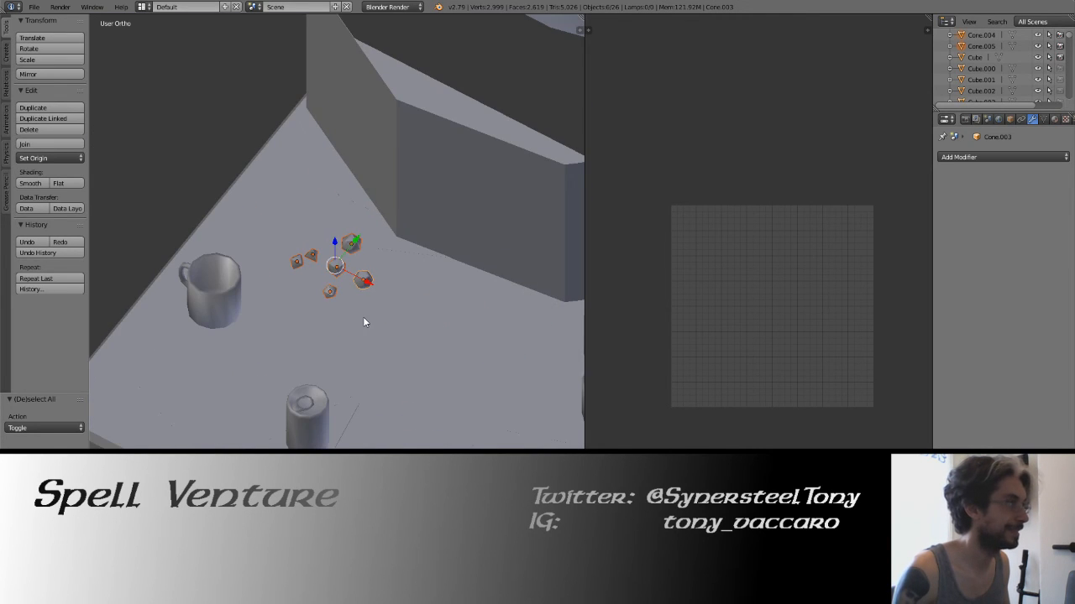
Pick out each die individually to check that they are separate objects, and clear the selection.
{"action": "key", "text": "a"}
{"action": "right_click", "coordinate": [362, 282]}
{"action": "right_click", "coordinate": [363, 282]}
{"action": "scroll", "coordinate": [344, 281], "scroll_direction": "up", "scroll_amount": 3}
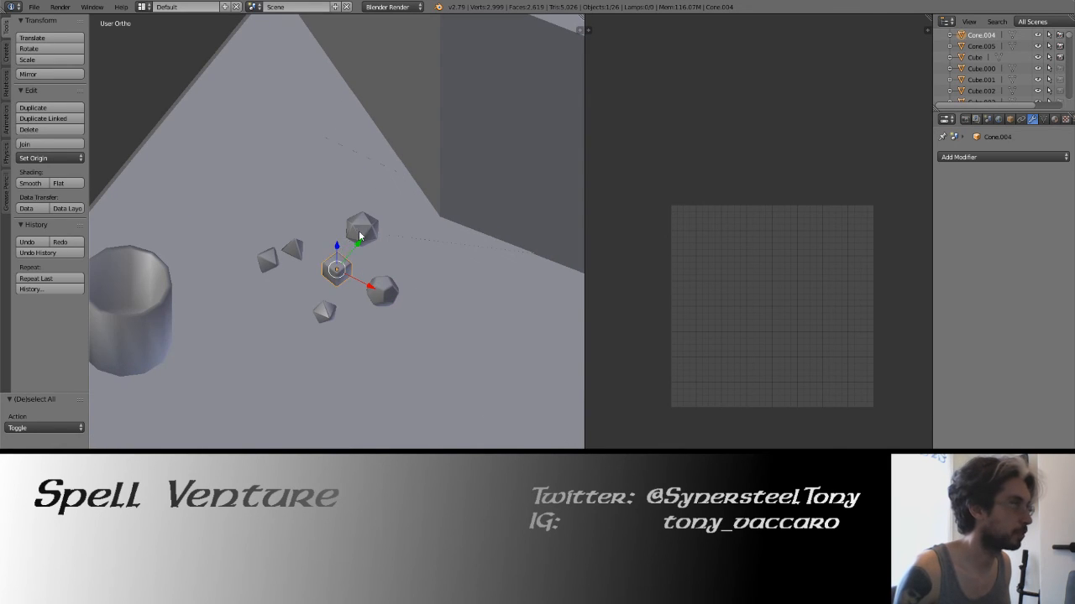
{"action": "right_click", "coordinate": [324, 310]}
{"action": "right_click", "coordinate": [292, 250]}
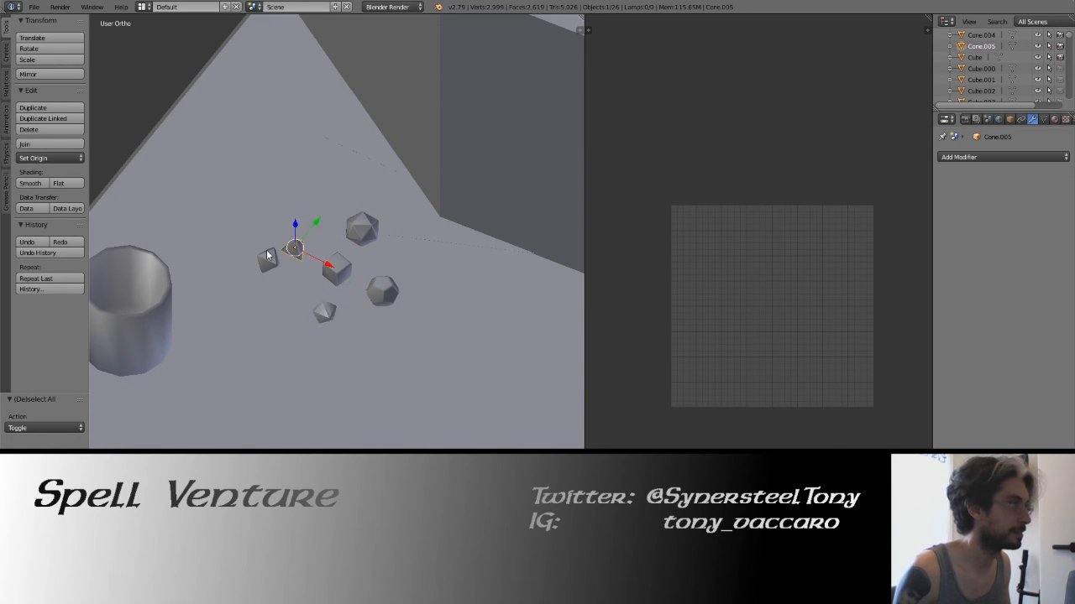
{"action": "right_click", "coordinate": [267, 260]}
{"action": "right_click", "coordinate": [361, 225]}
{"action": "right_click", "coordinate": [382, 289]}
{"action": "right_click", "coordinate": [338, 270]}
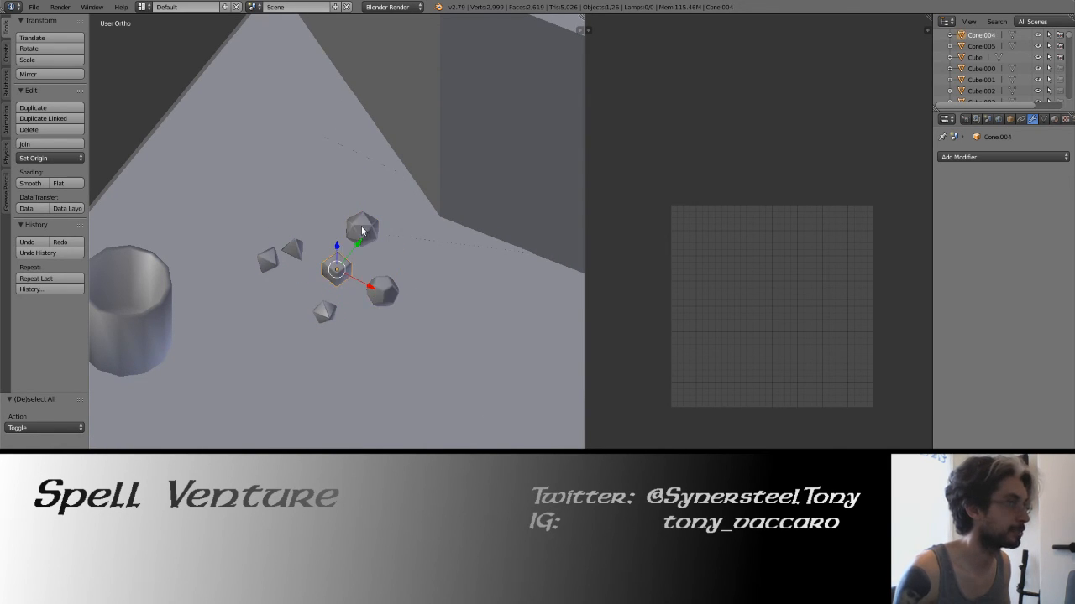
{"action": "right_click", "coordinate": [362, 230]}
{"action": "key", "text": "a"}
{"action": "scroll", "coordinate": [377, 264], "scroll_direction": "down", "scroll_amount": 4}
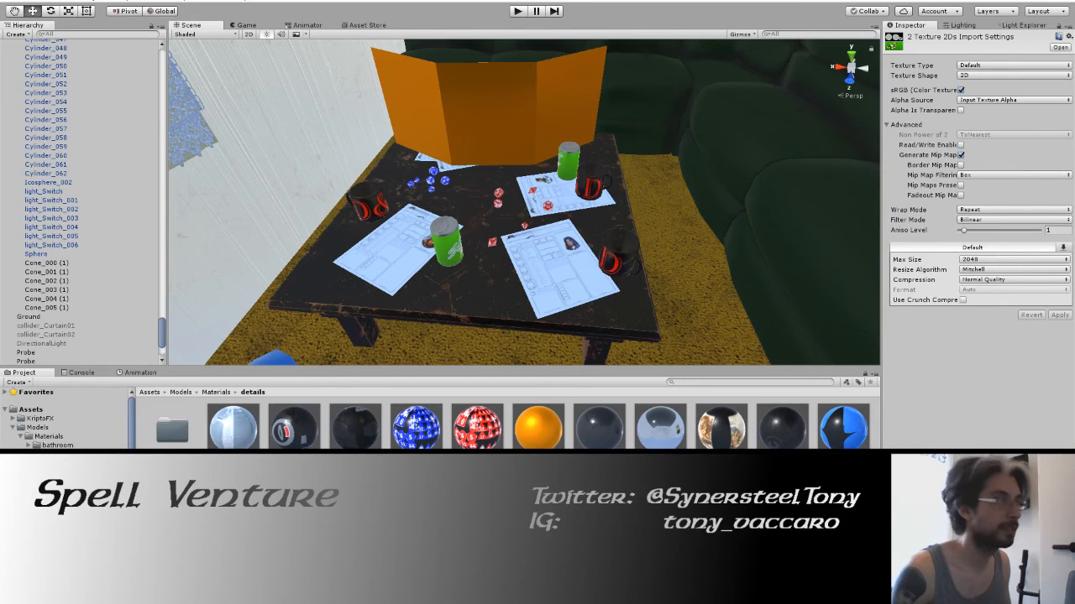
Switch to Unity and examine the textured dice, mugs, cans and character sheets on the coffee table.
{"action": "key", "text": "alt+Tab"}
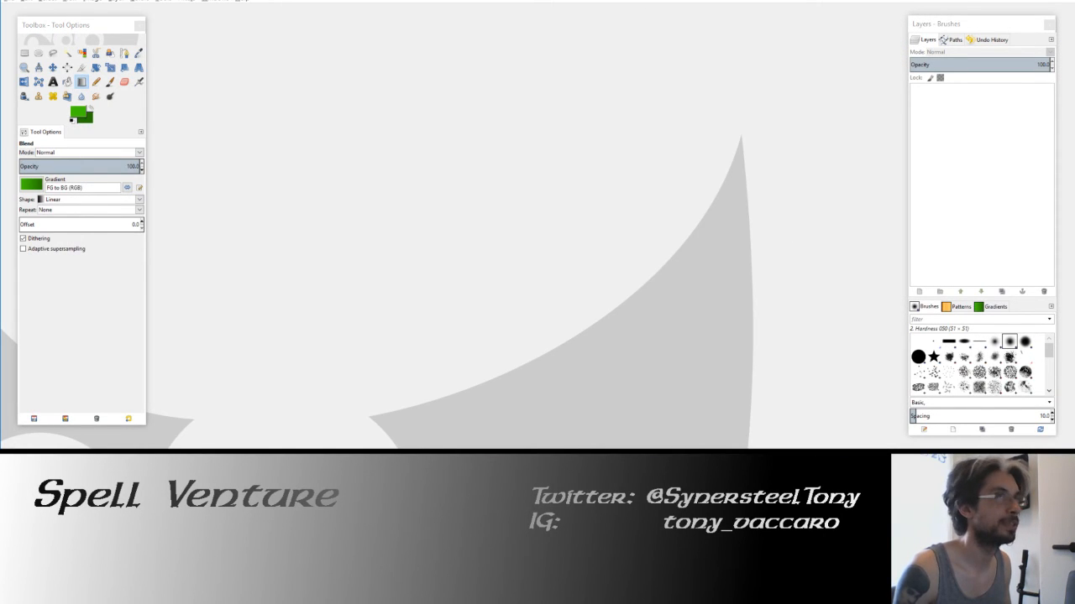
{"action": "key", "text": "alt+Tab"}
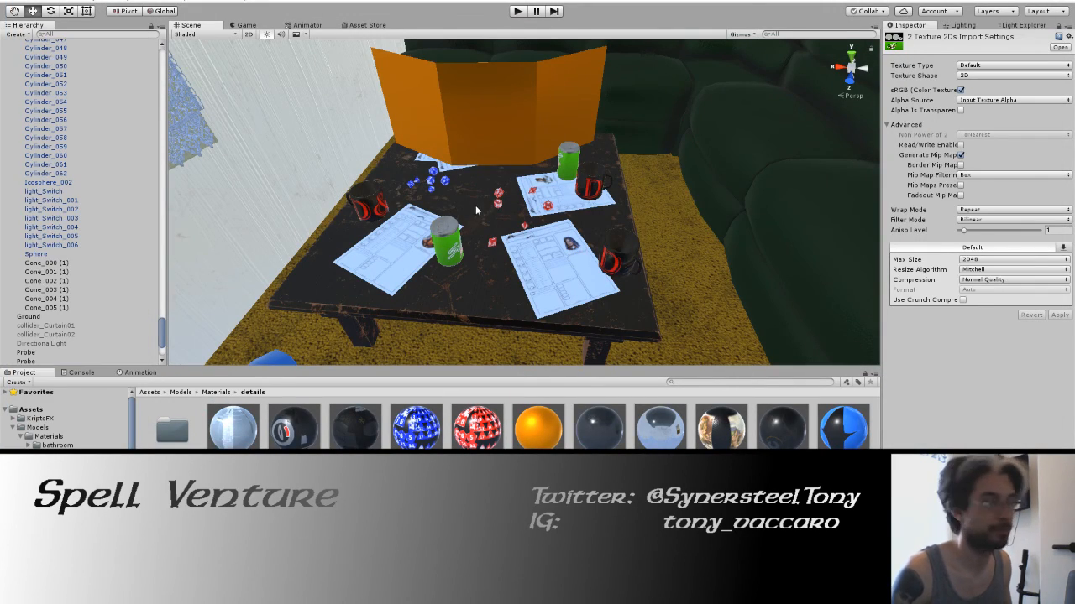
{"action": "key", "text": "a"}
{"action": "right_click_drag", "start_coordinate": [475, 207], "coordinate": [561, 219]}
{"action": "key", "text": "w"}
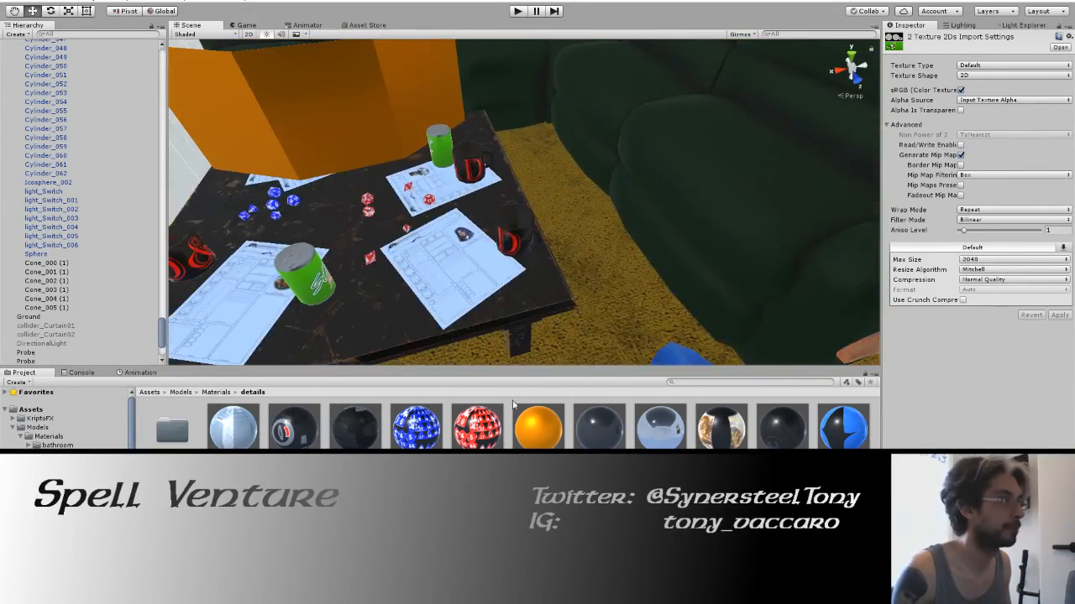
Switch back to Blender and save the scene file over the existing one.
{"action": "key", "text": "alt+Tab"}
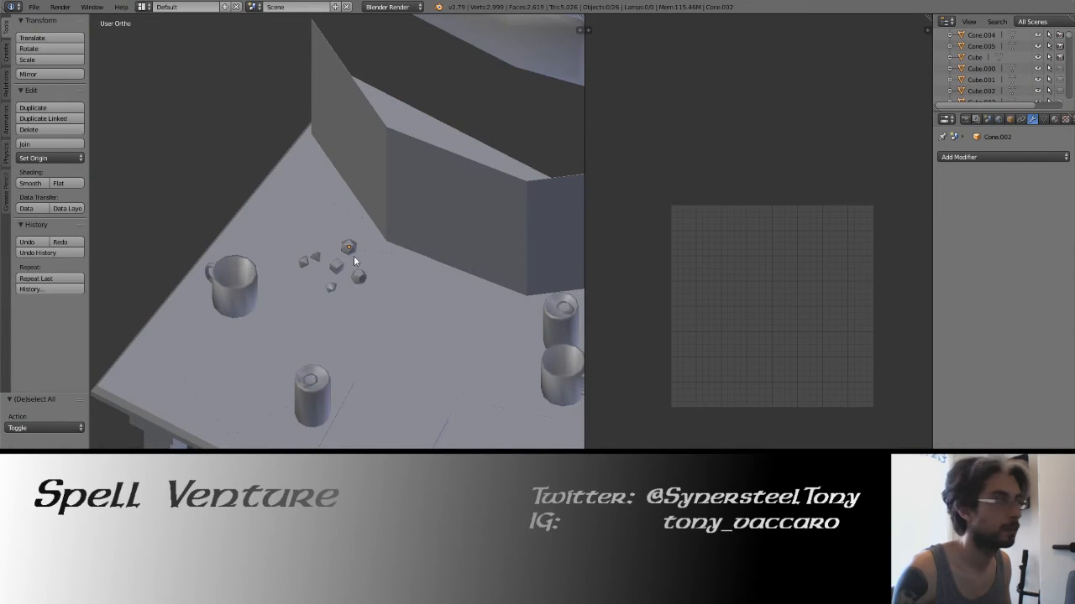
{"action": "key", "text": "ctrl+s"}
{"action": "left_click", "coordinate": [305, 256]}
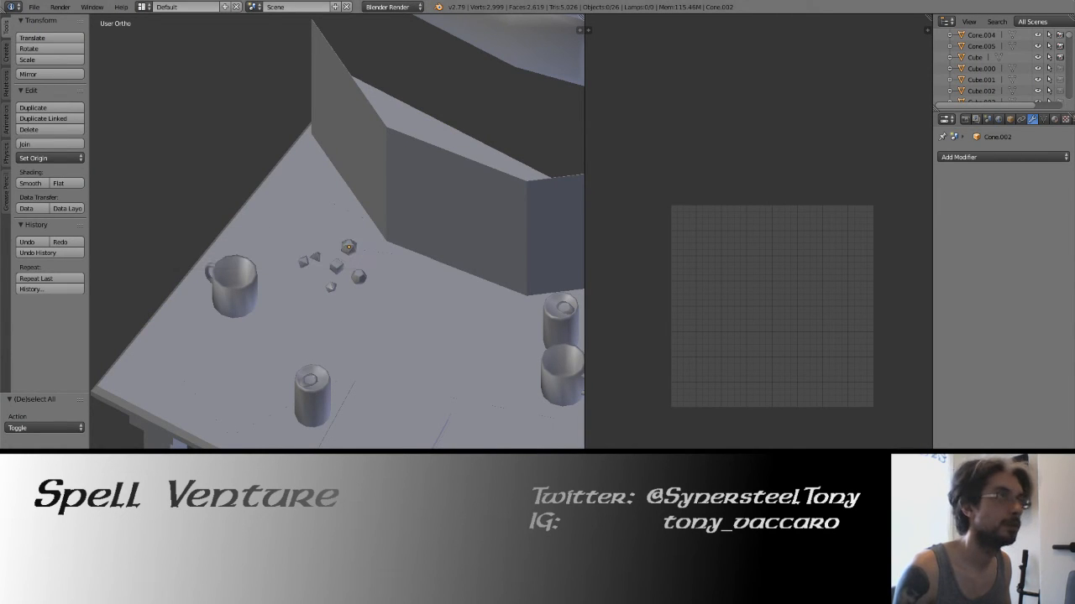
Switch to Unity, select the untextured book on the coffee table, inspect it up close, and deselect it.
{"action": "key", "text": "alt+Tab"}
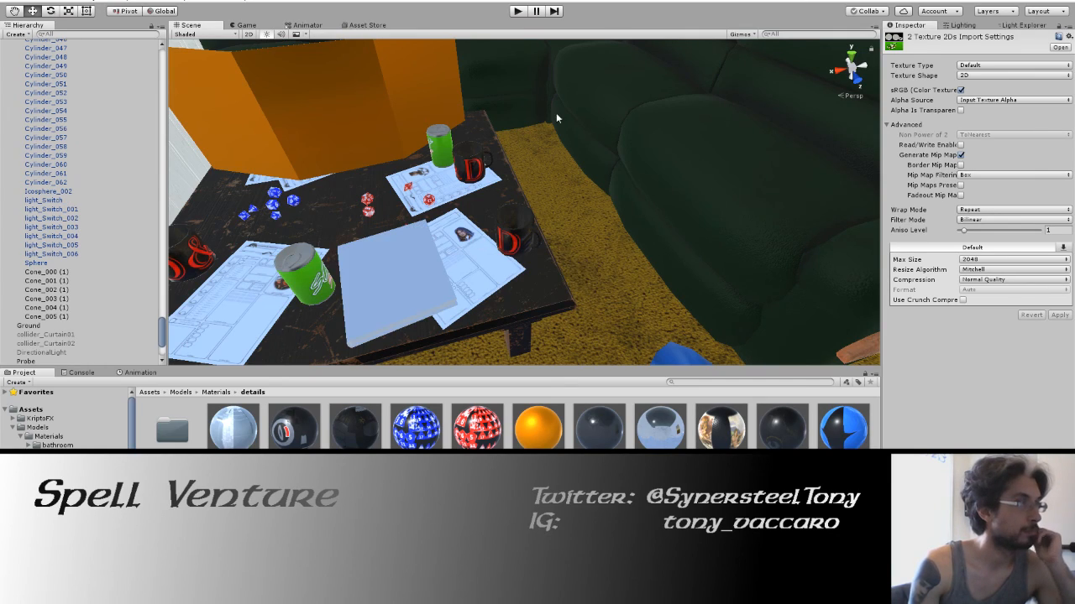
{"action": "right_click_drag", "start_coordinate": [593, 130], "coordinate": [525, 166]}
{"action": "left_click", "coordinate": [479, 234]}
{"action": "left_click", "coordinate": [479, 234]}
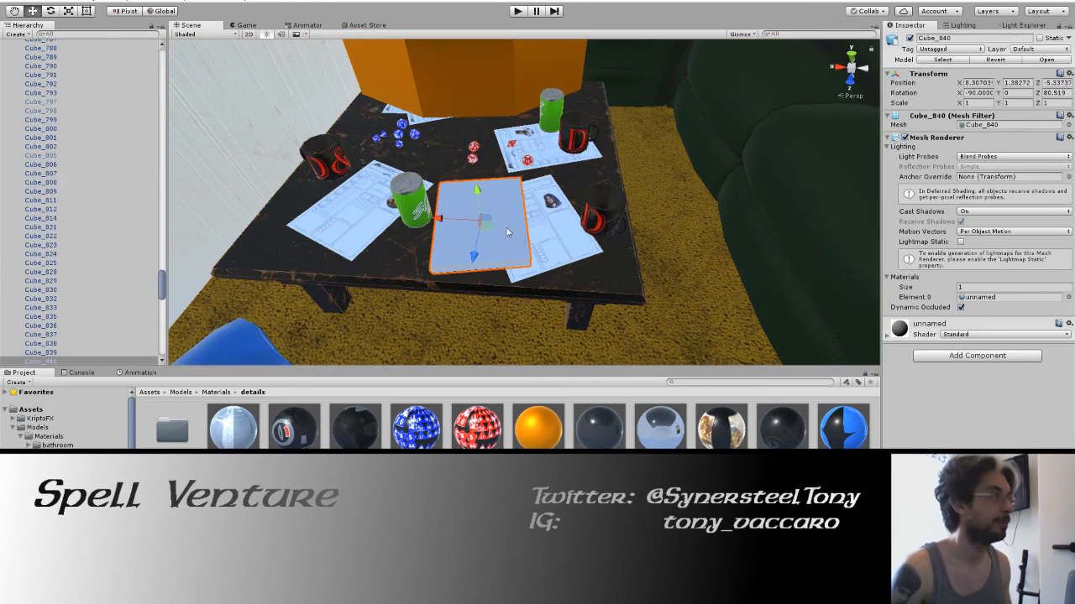
{"action": "key", "text": "w"}
{"action": "right_click_drag", "start_coordinate": [515, 233], "coordinate": [402, 202]}
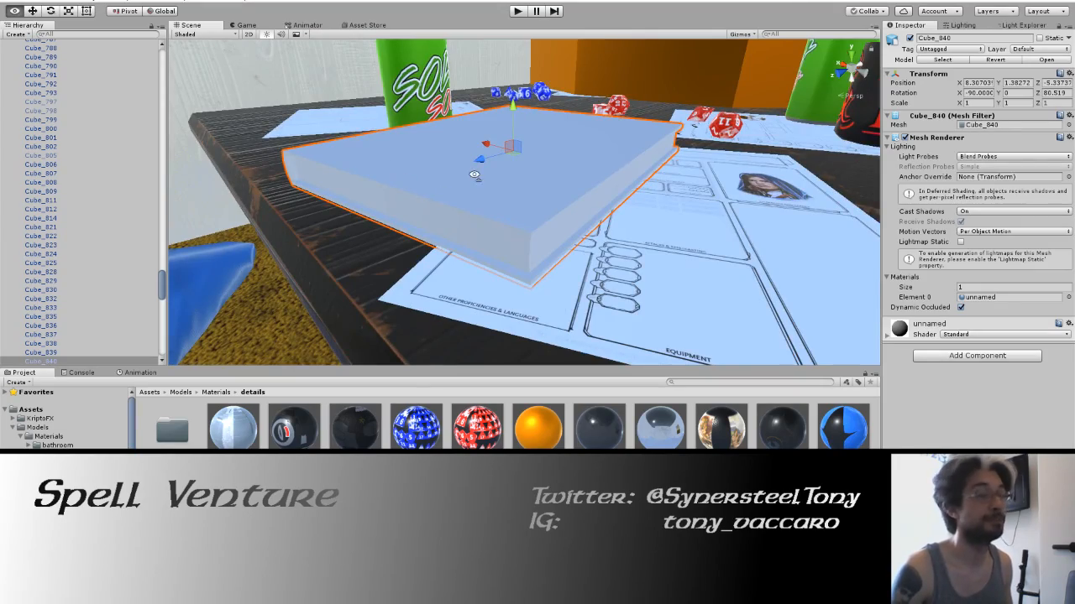
{"action": "right_click_drag", "start_coordinate": [475, 176], "coordinate": [495, 153]}
{"action": "left_click", "coordinate": [460, 122]}
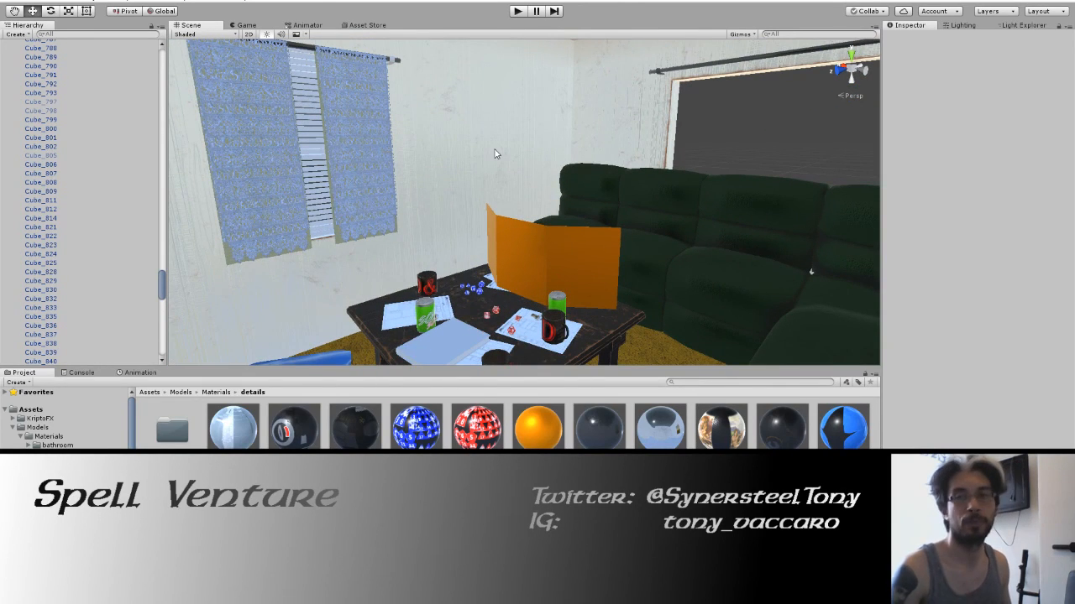